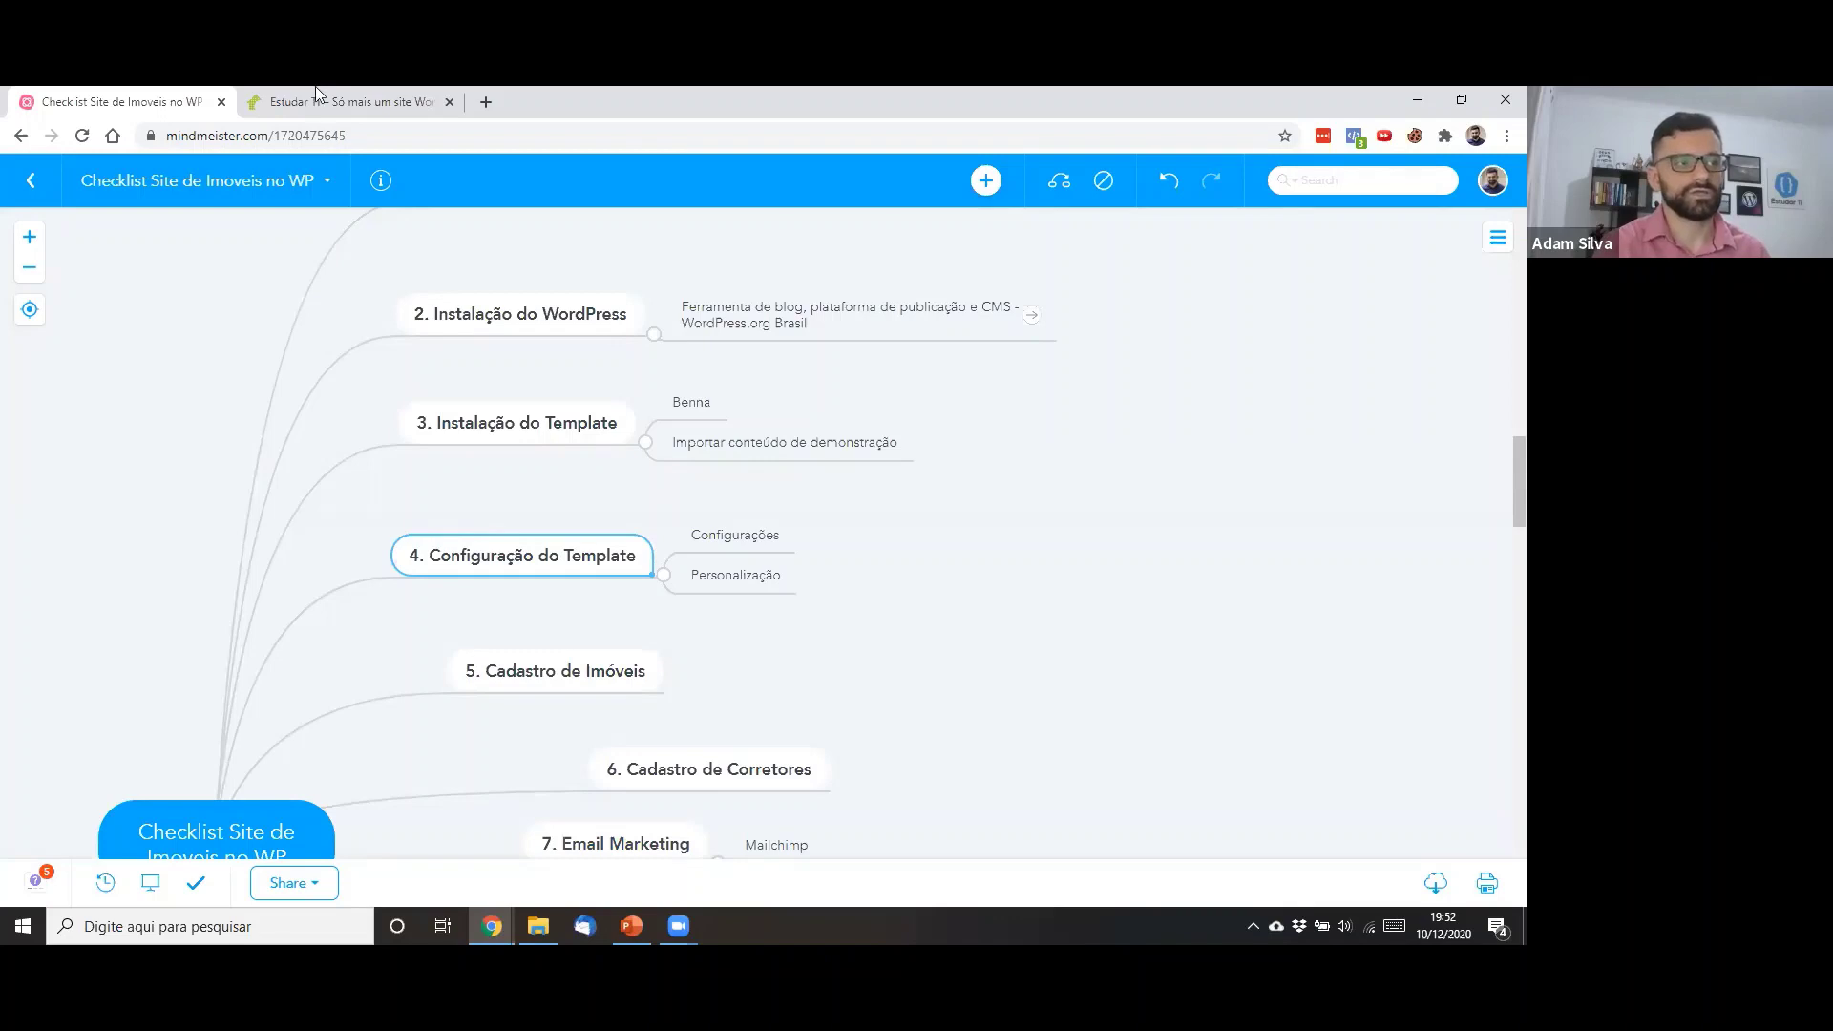
Switch to the Estudar TI real estate site, enter its WordPress dashboard and open the Benaa Theme Options
left_click(316, 97)
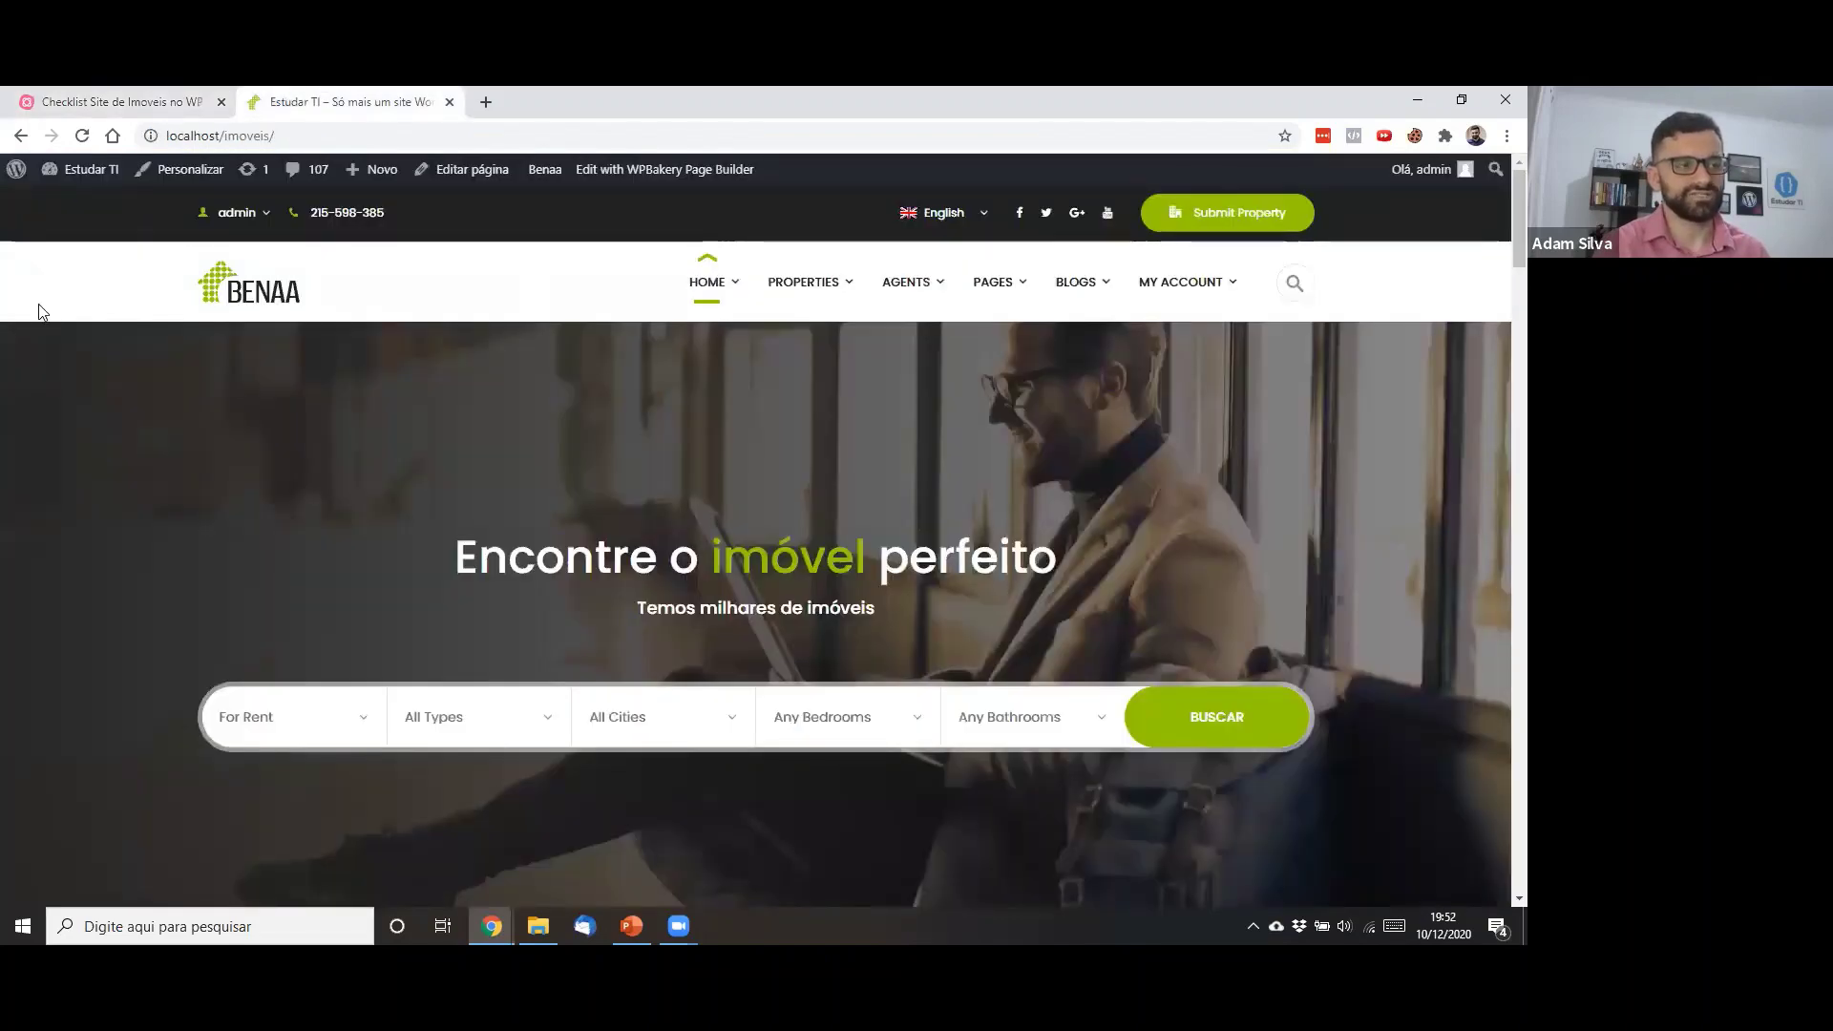
mouse_move(77, 169)
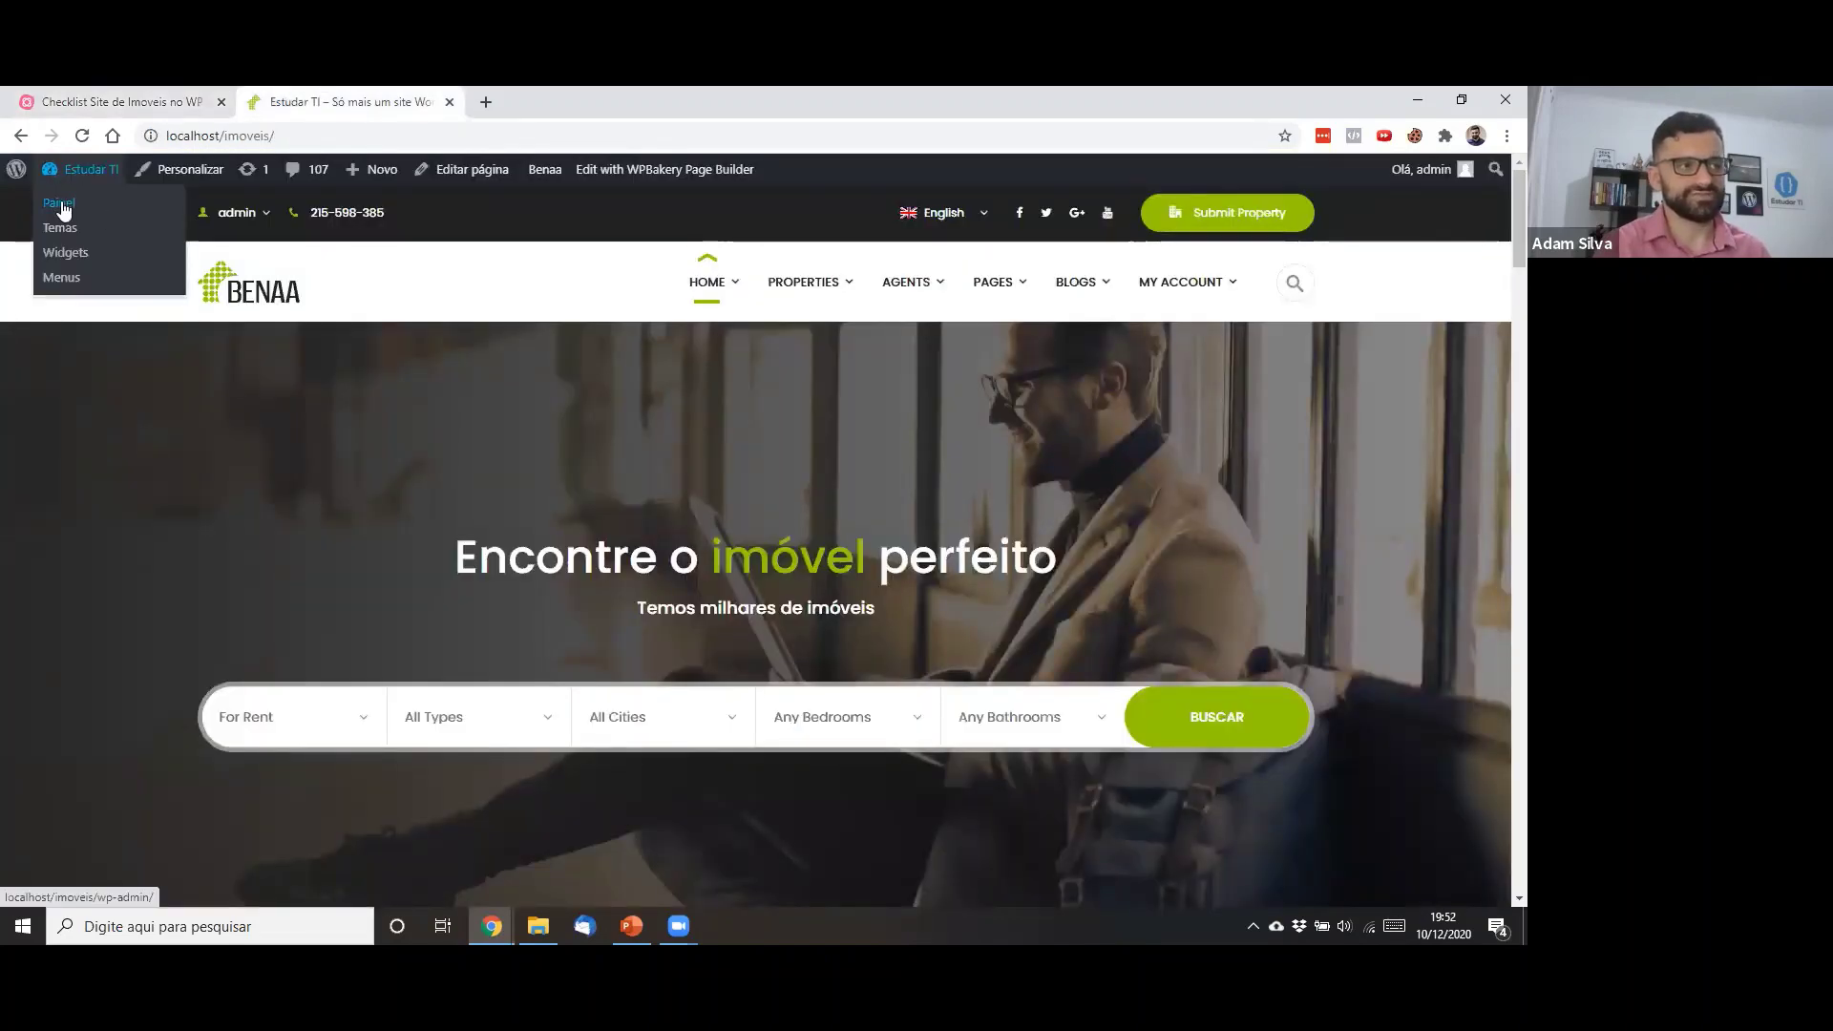
left_click(61, 206)
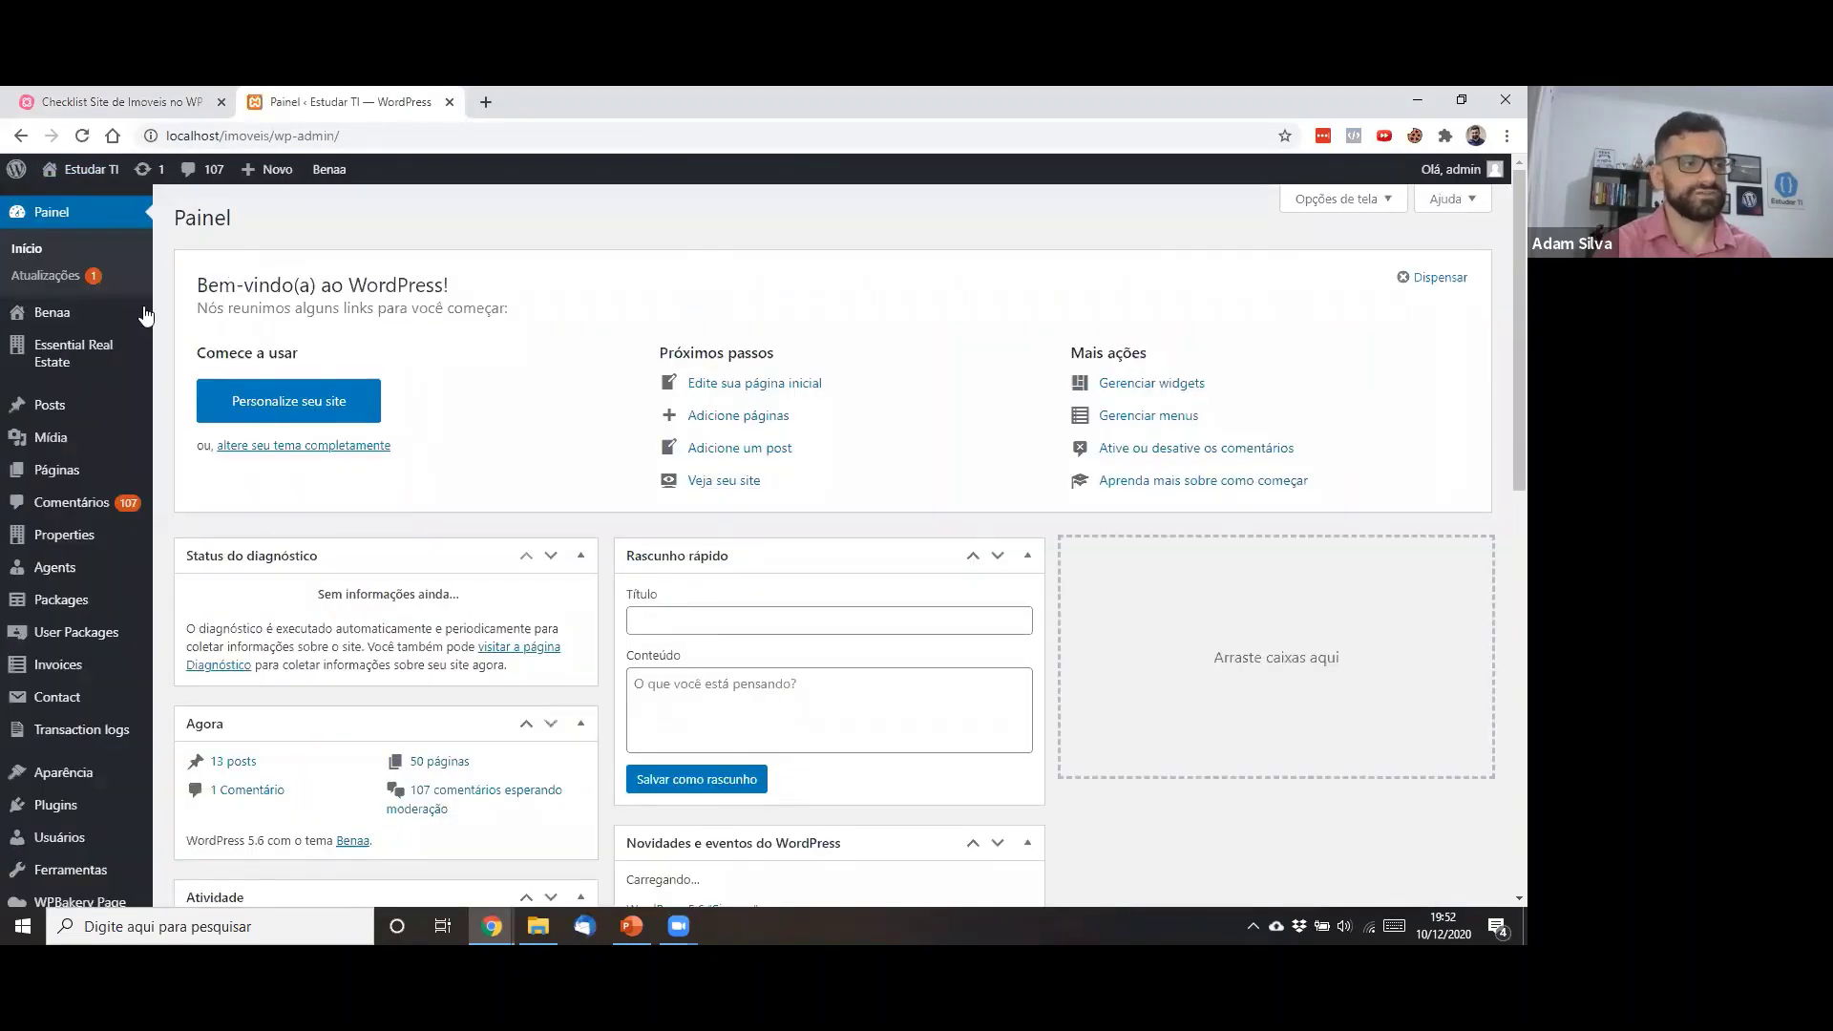
mouse_move(48, 318)
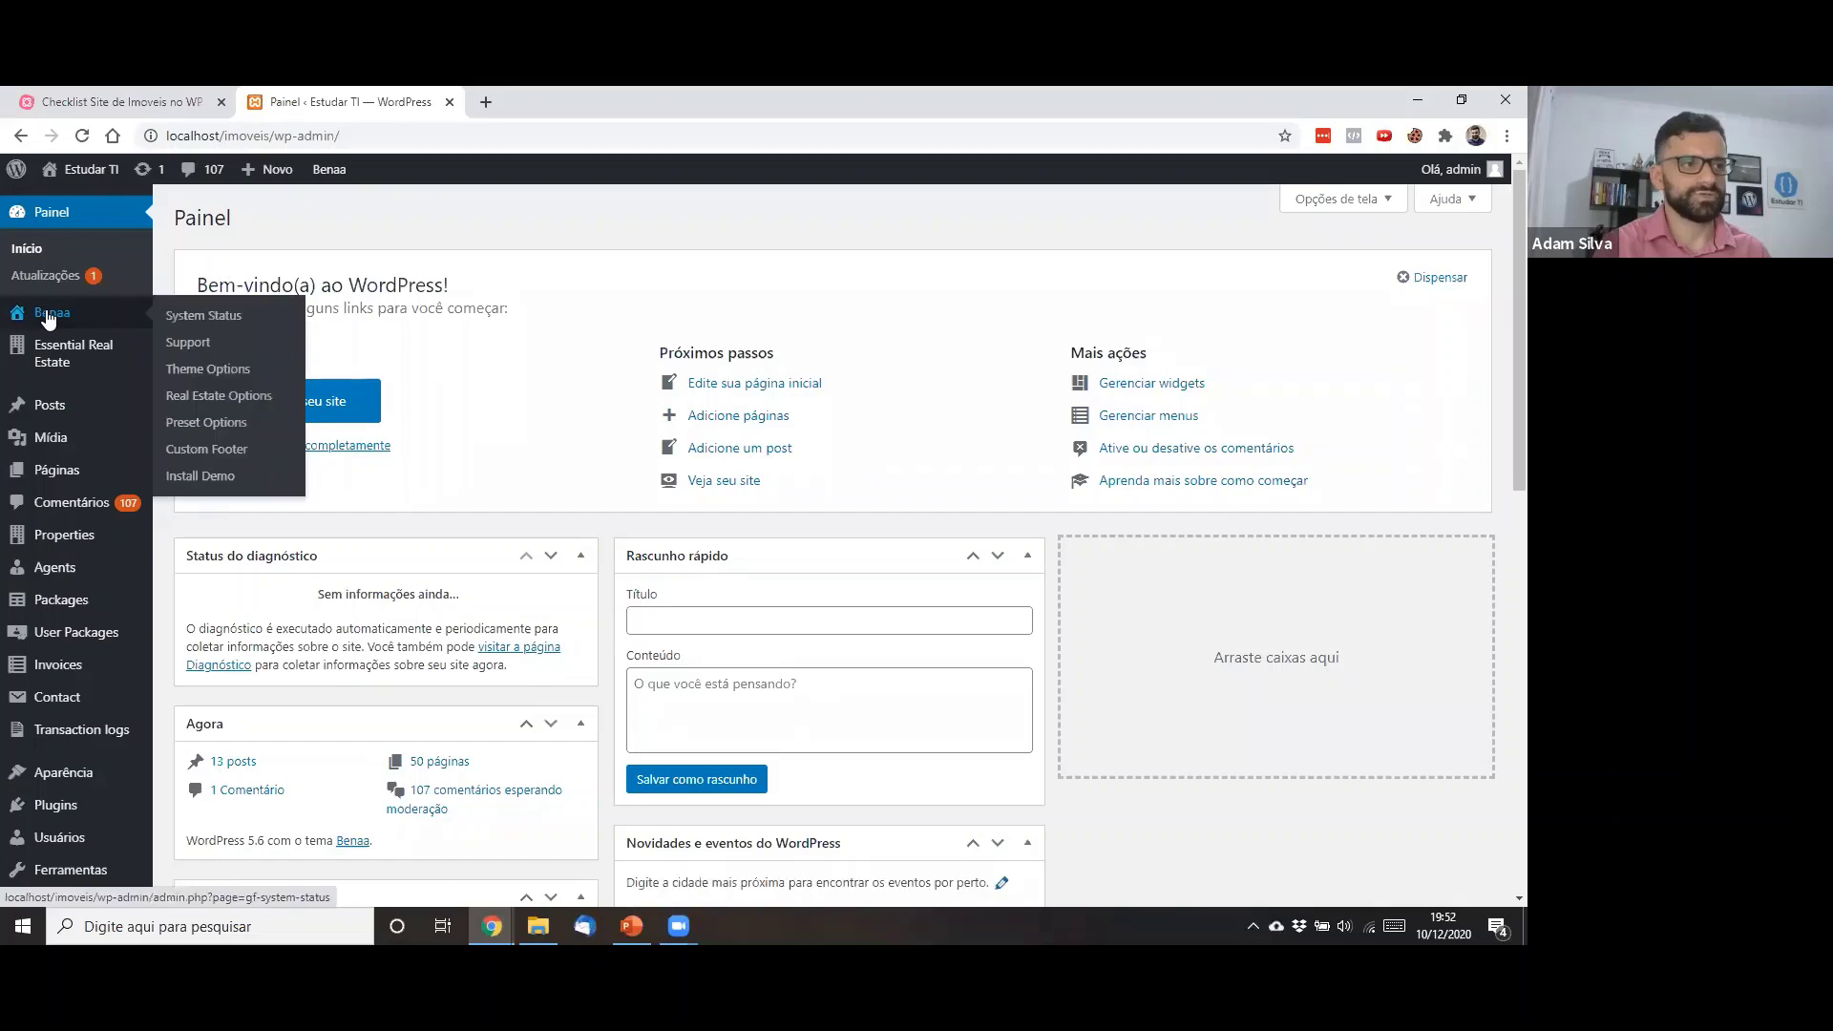
left_click(205, 392)
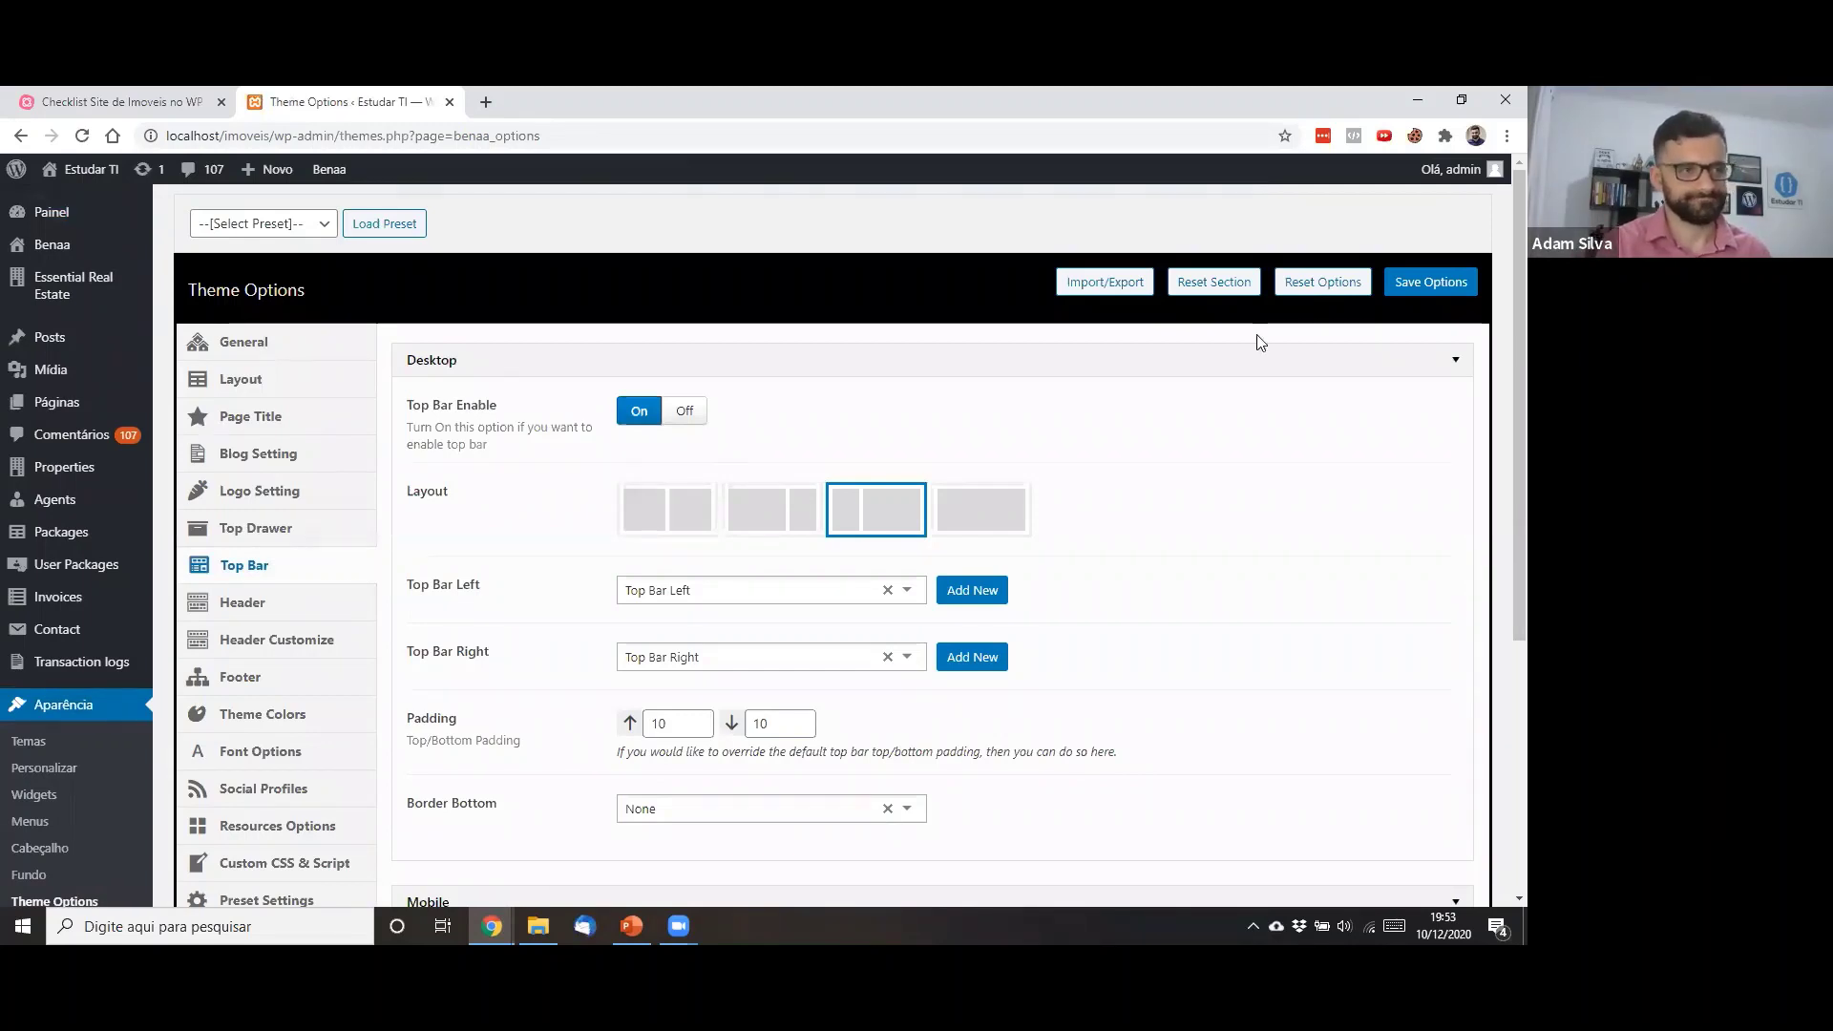
Look through the Top Bar, General and Layout sections of the theme options
scroll(930, 428, "down", 4)
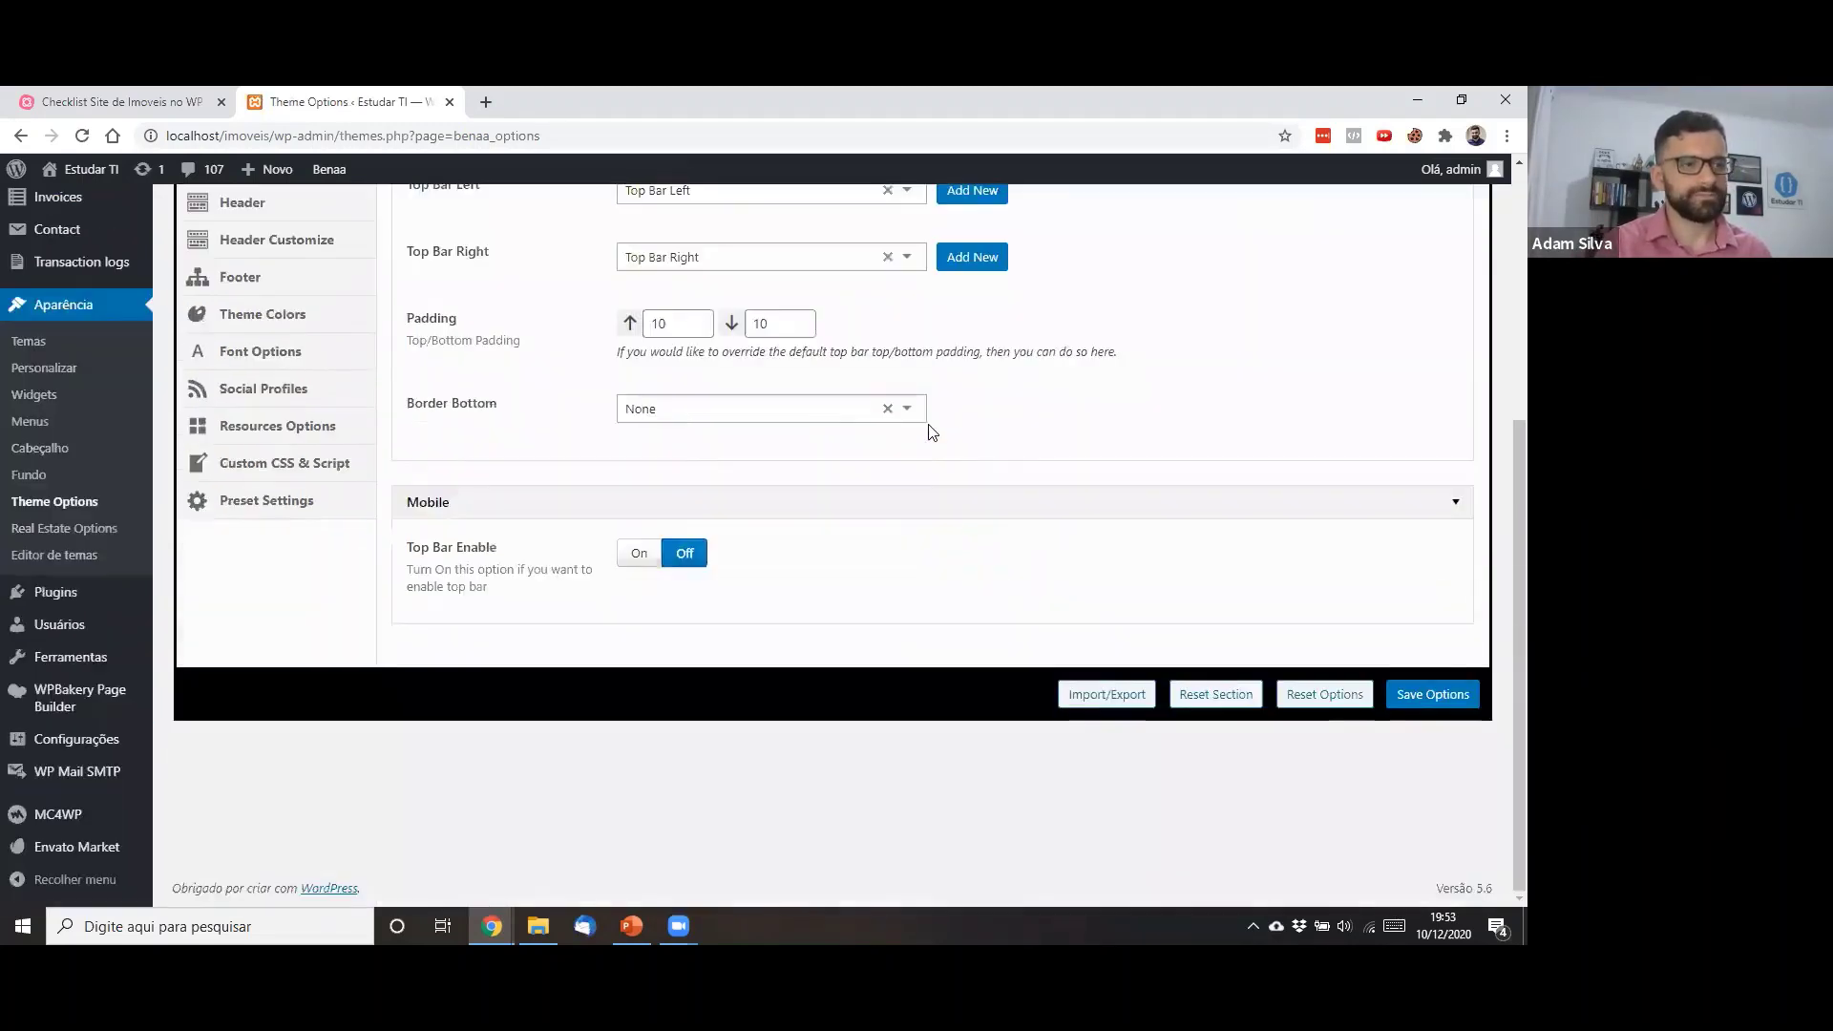
scroll(930, 428, "up", 4)
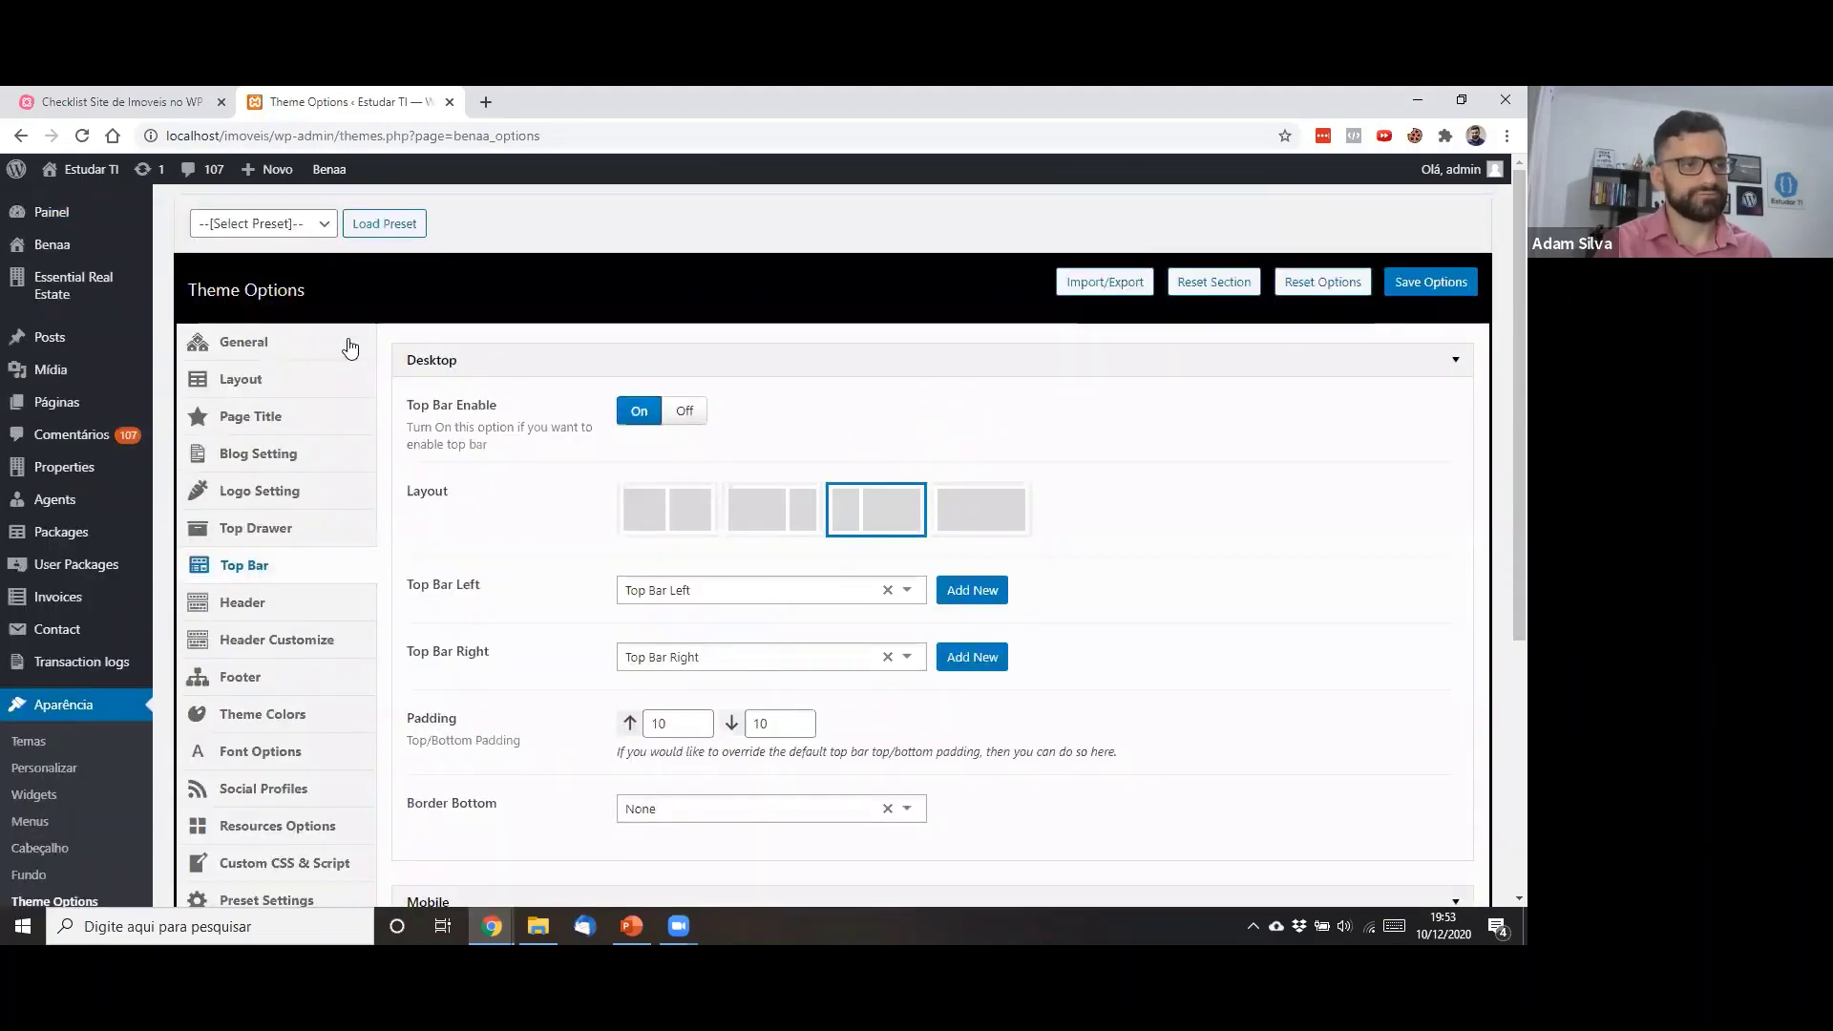
scroll(347, 346, "down", 4)
scroll(348, 346, "up", 4)
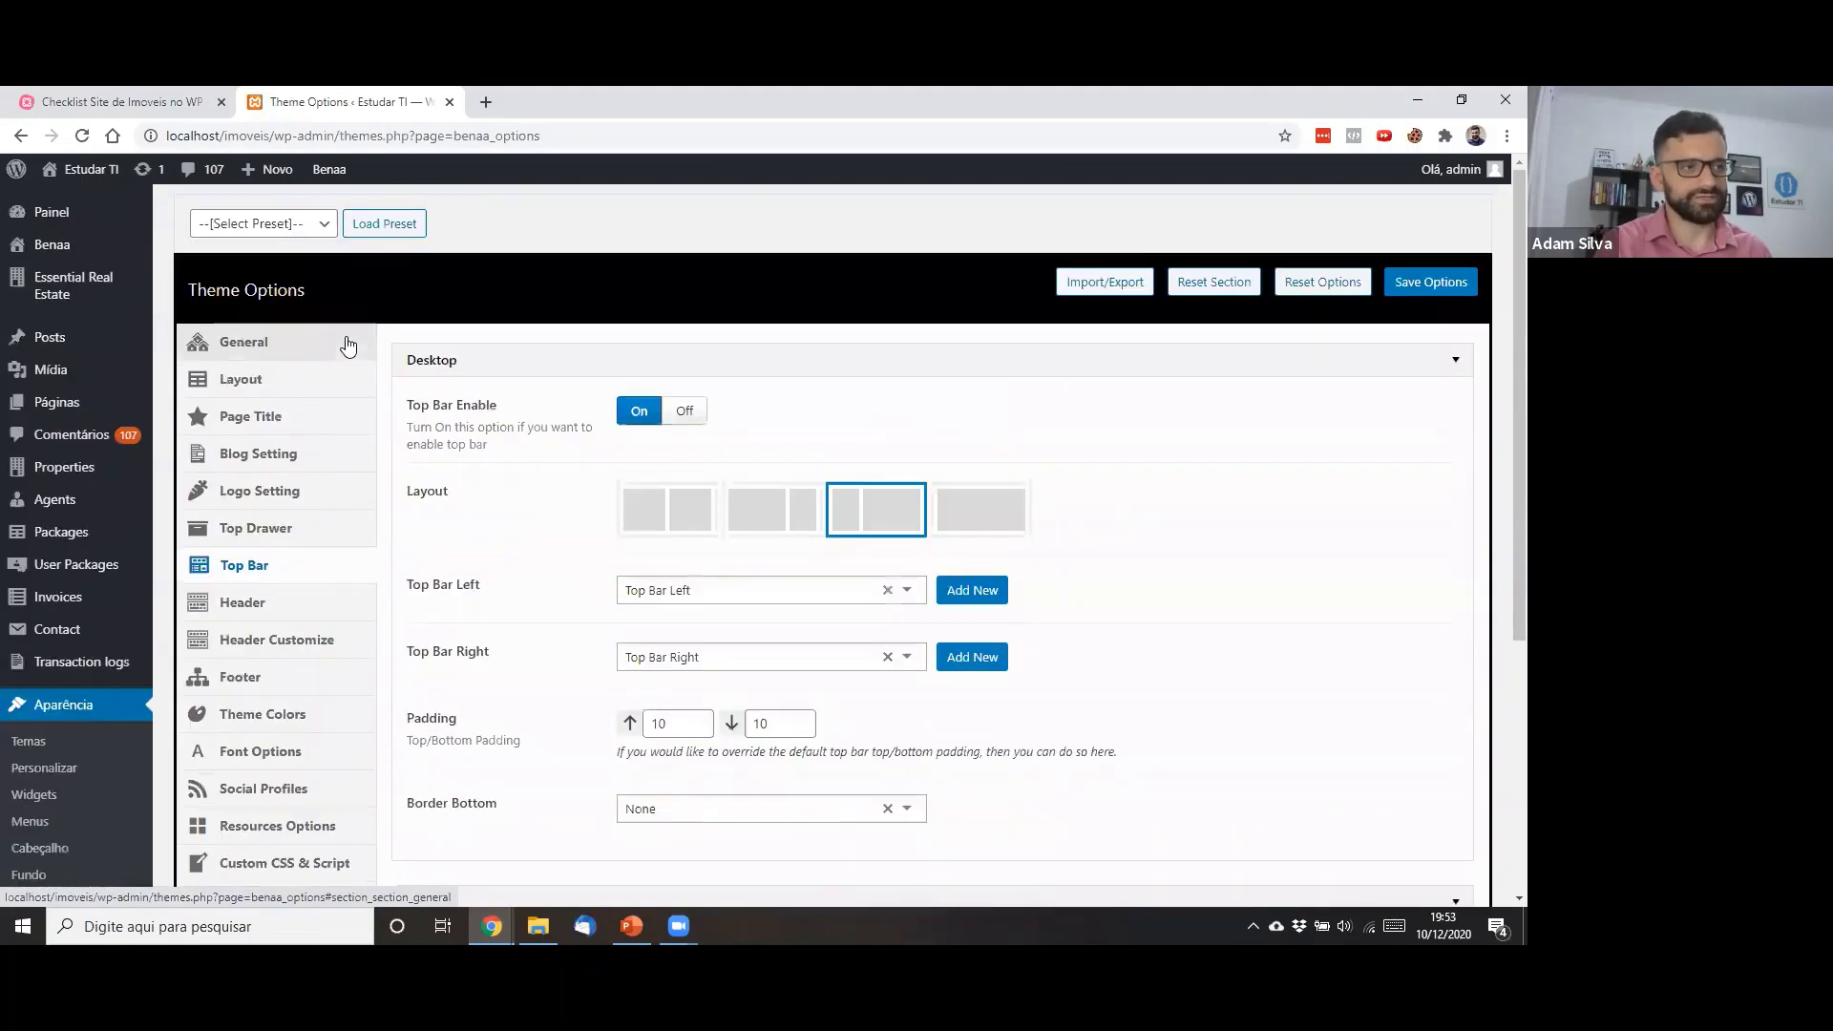
left_click(302, 345)
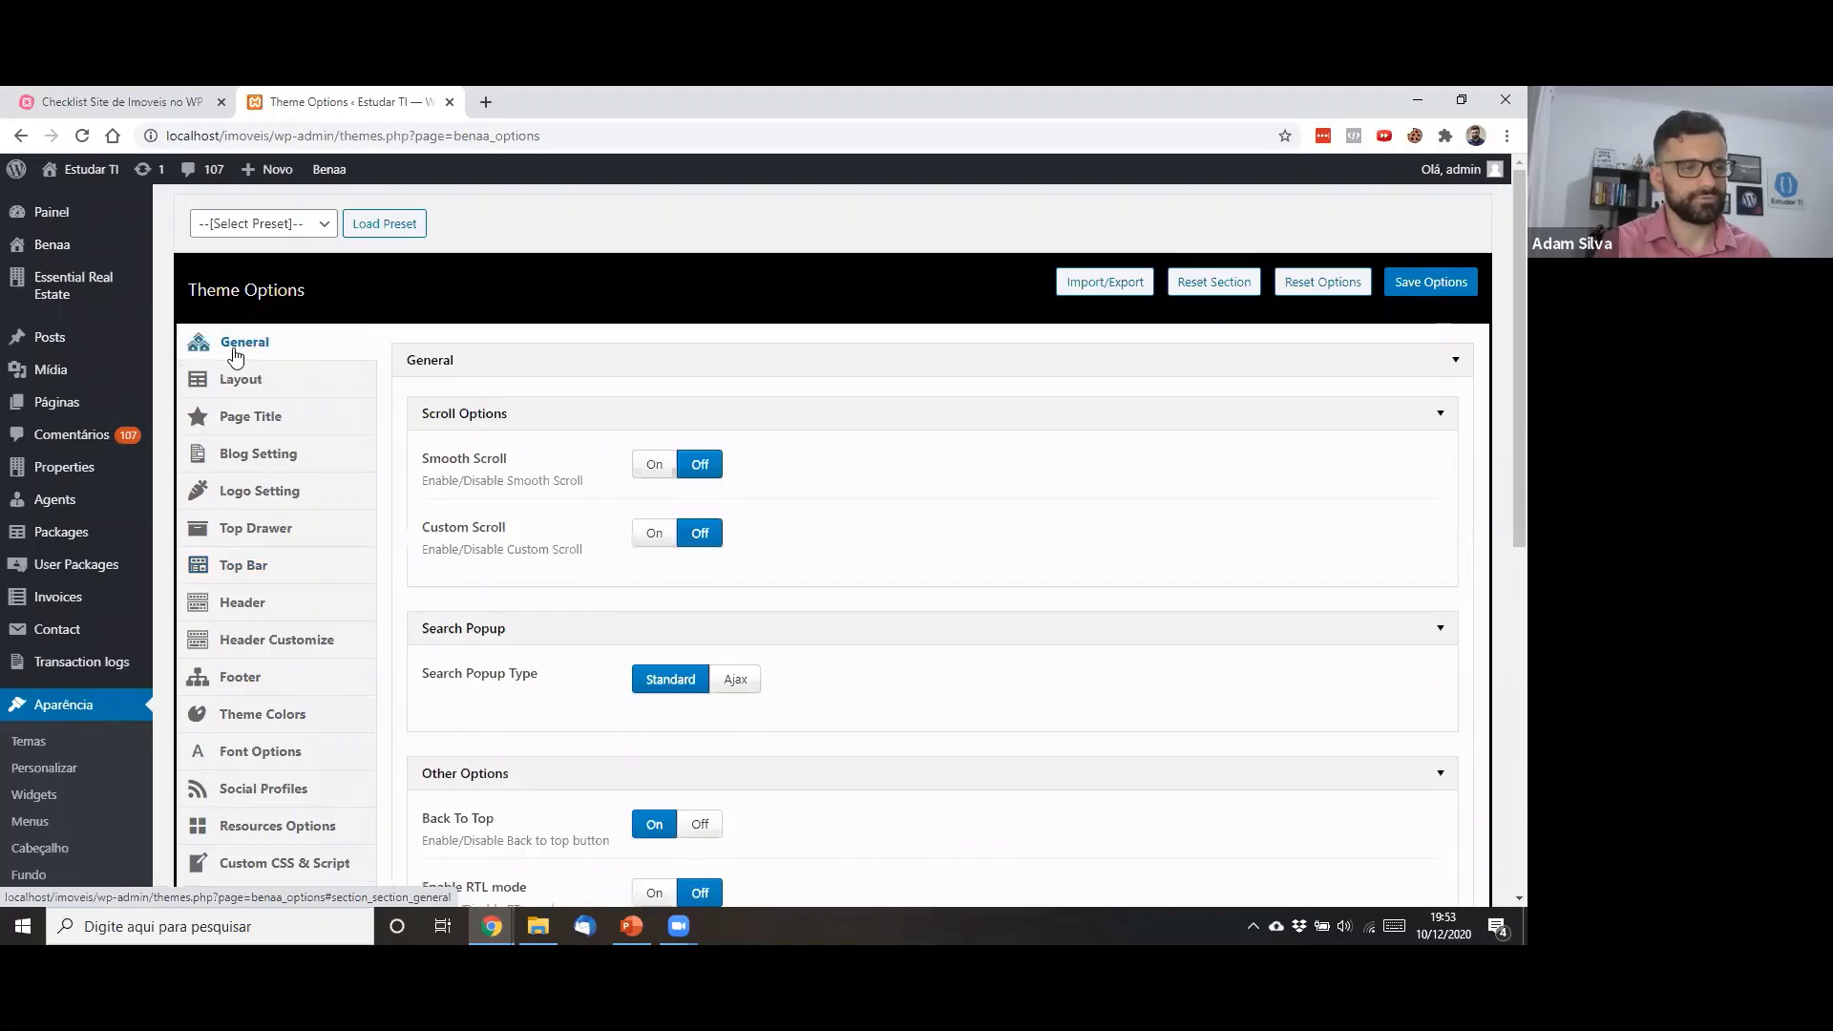
scroll(438, 360, "down", 7)
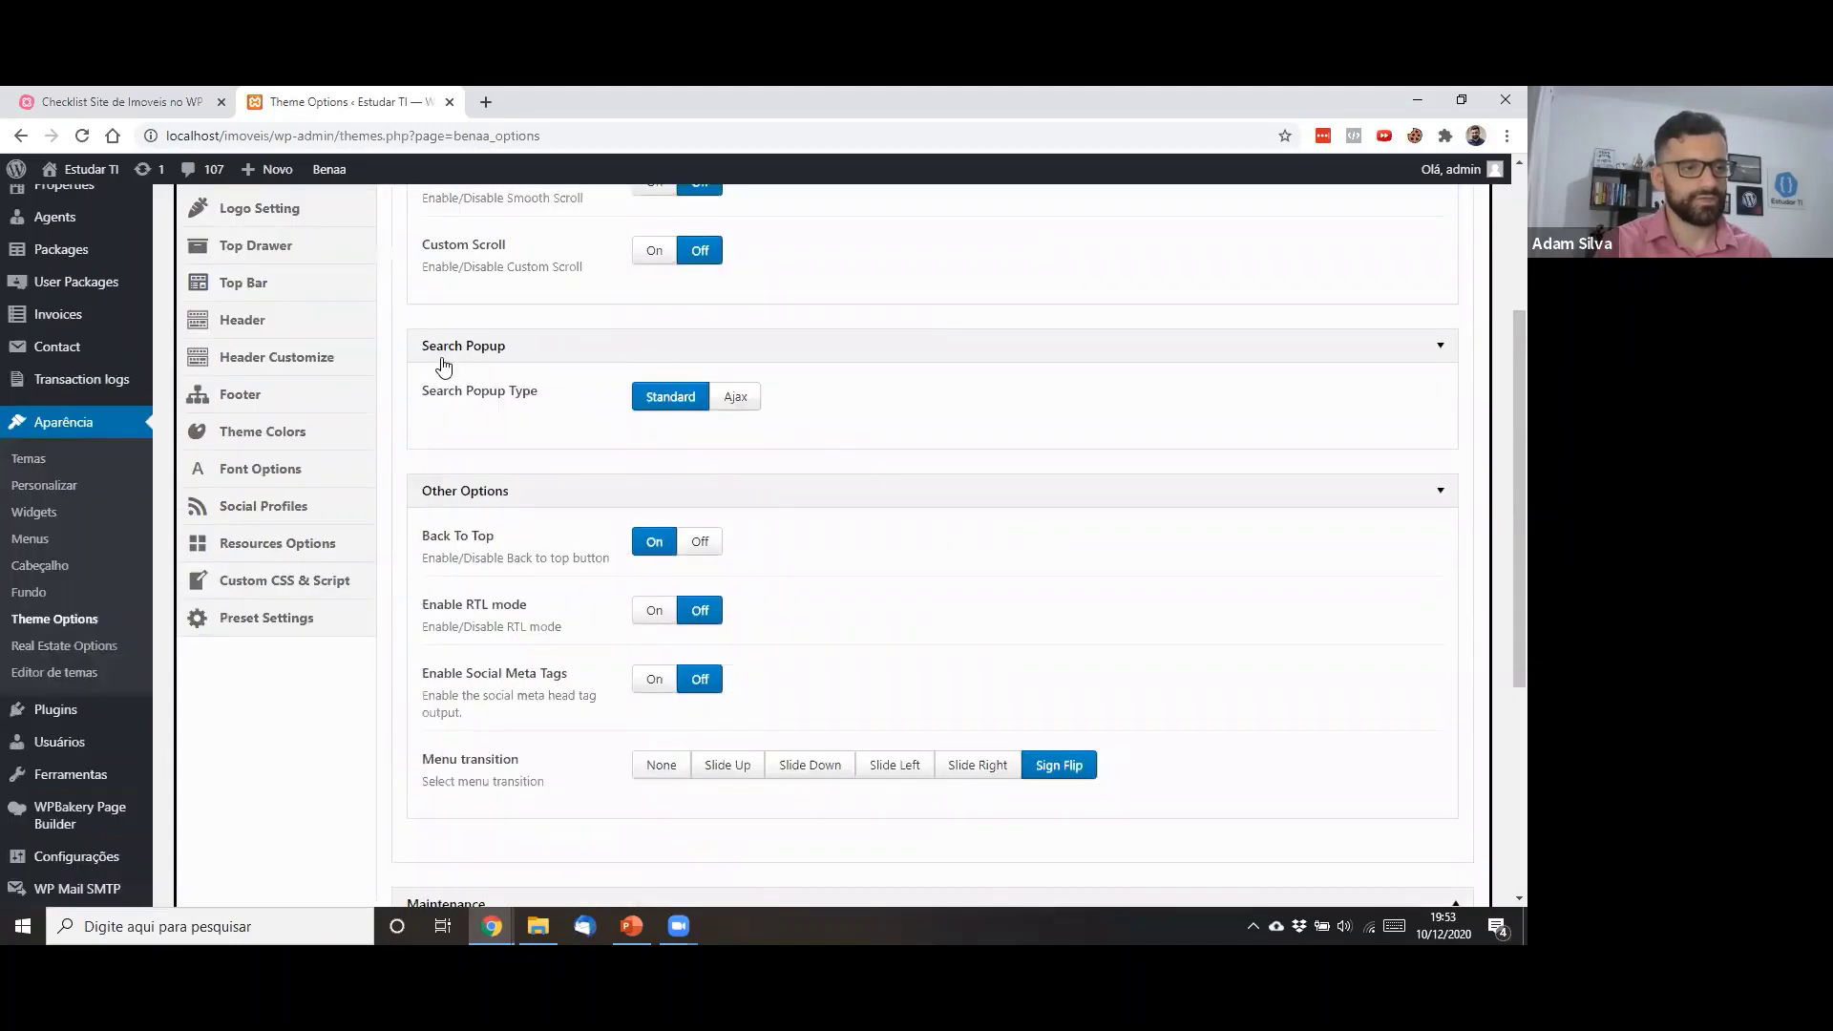
scroll(442, 357, "up", 4)
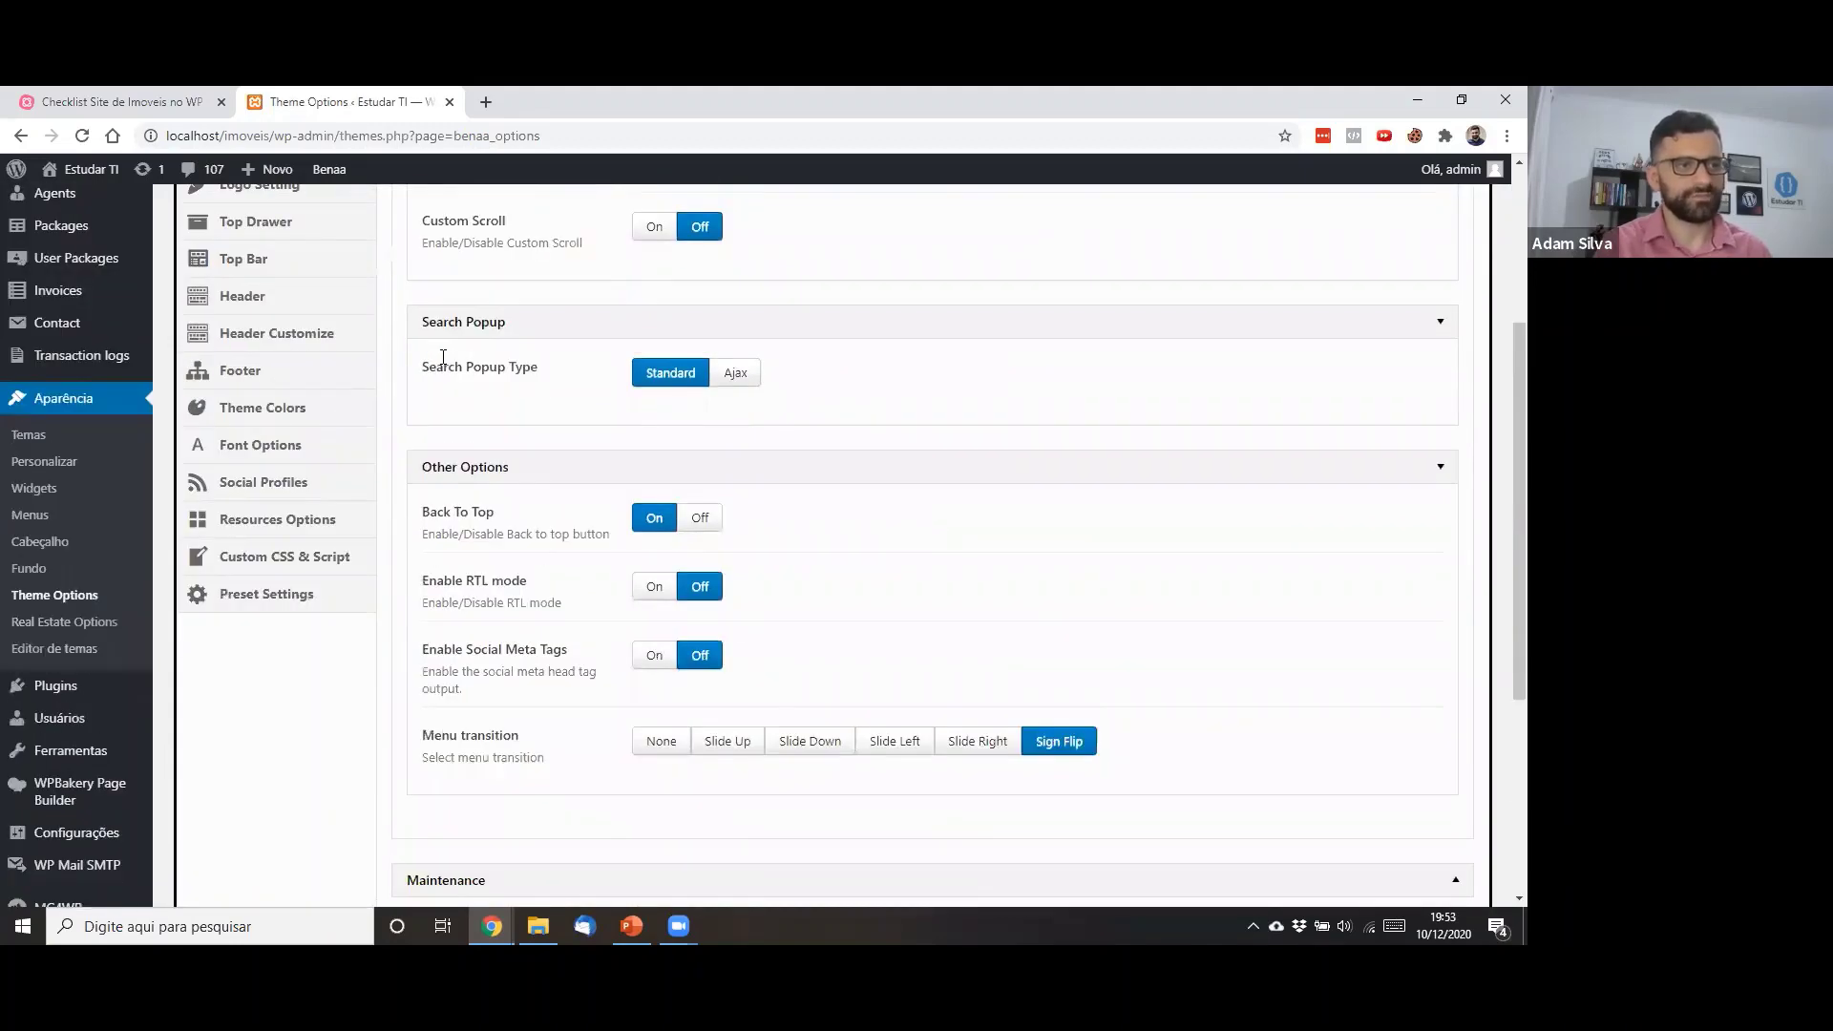
scroll(442, 364, "up", 3)
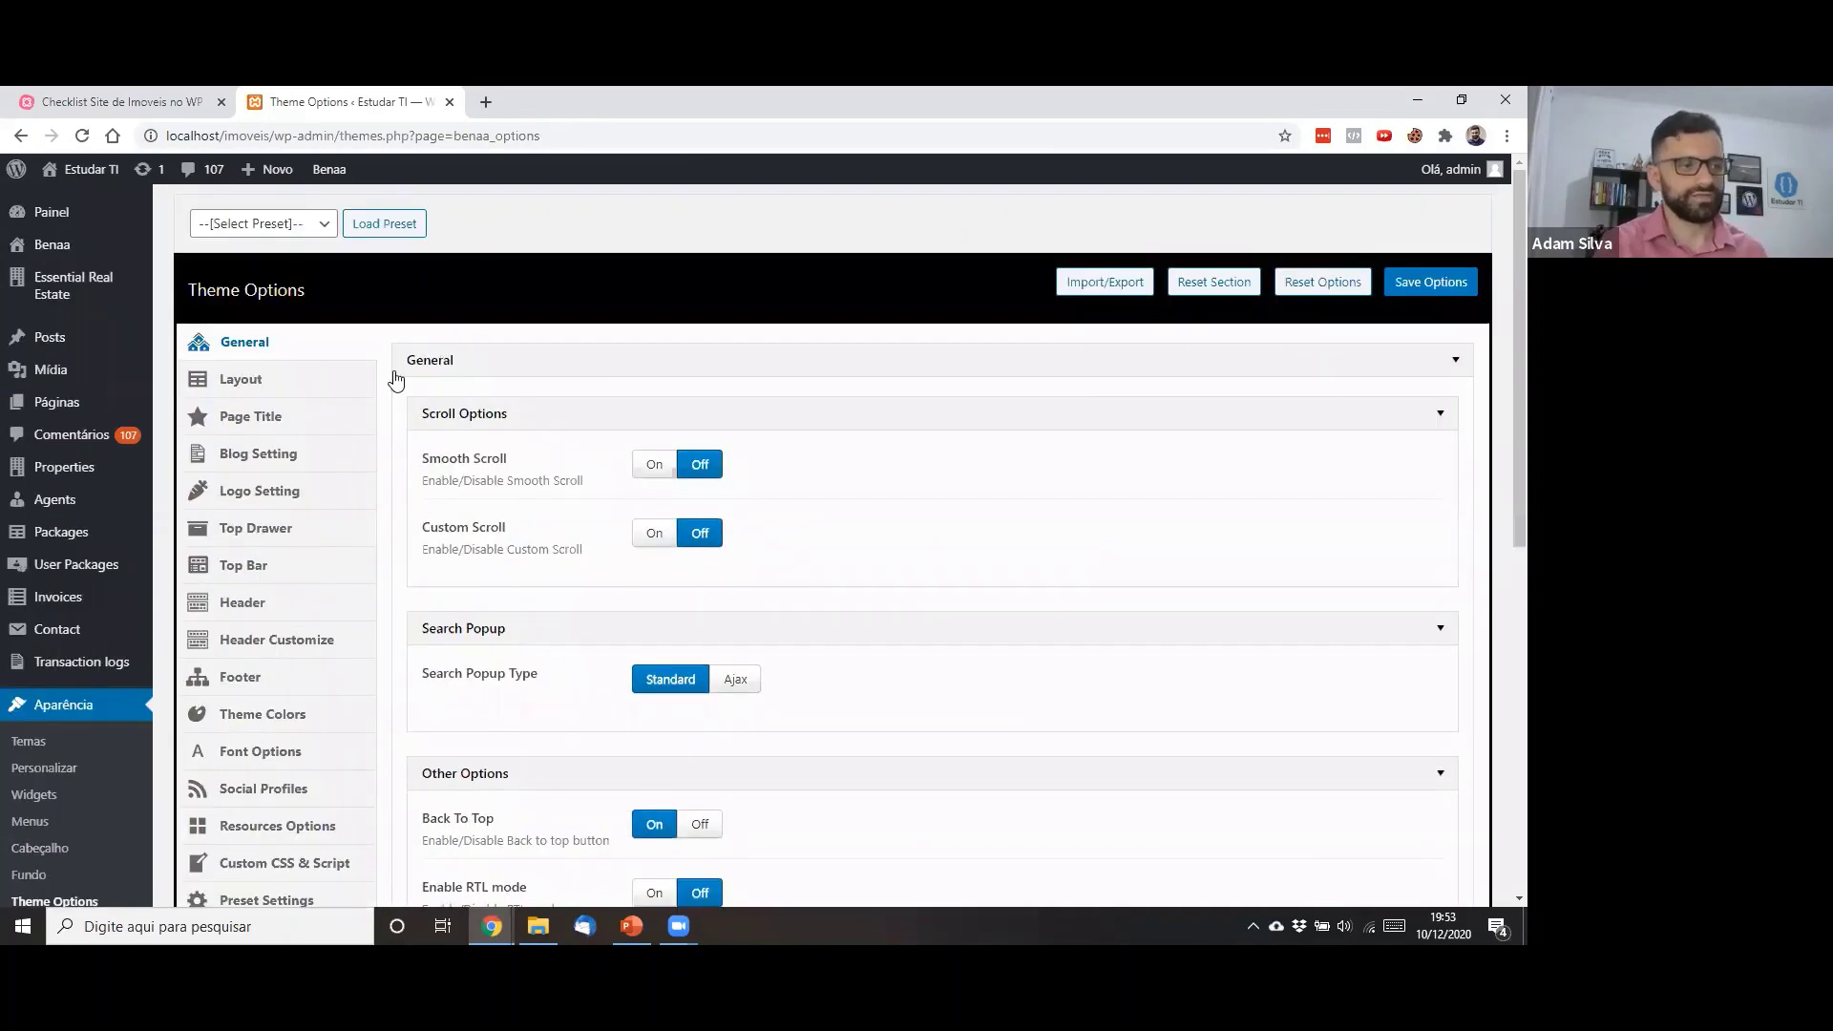
left_click(283, 382)
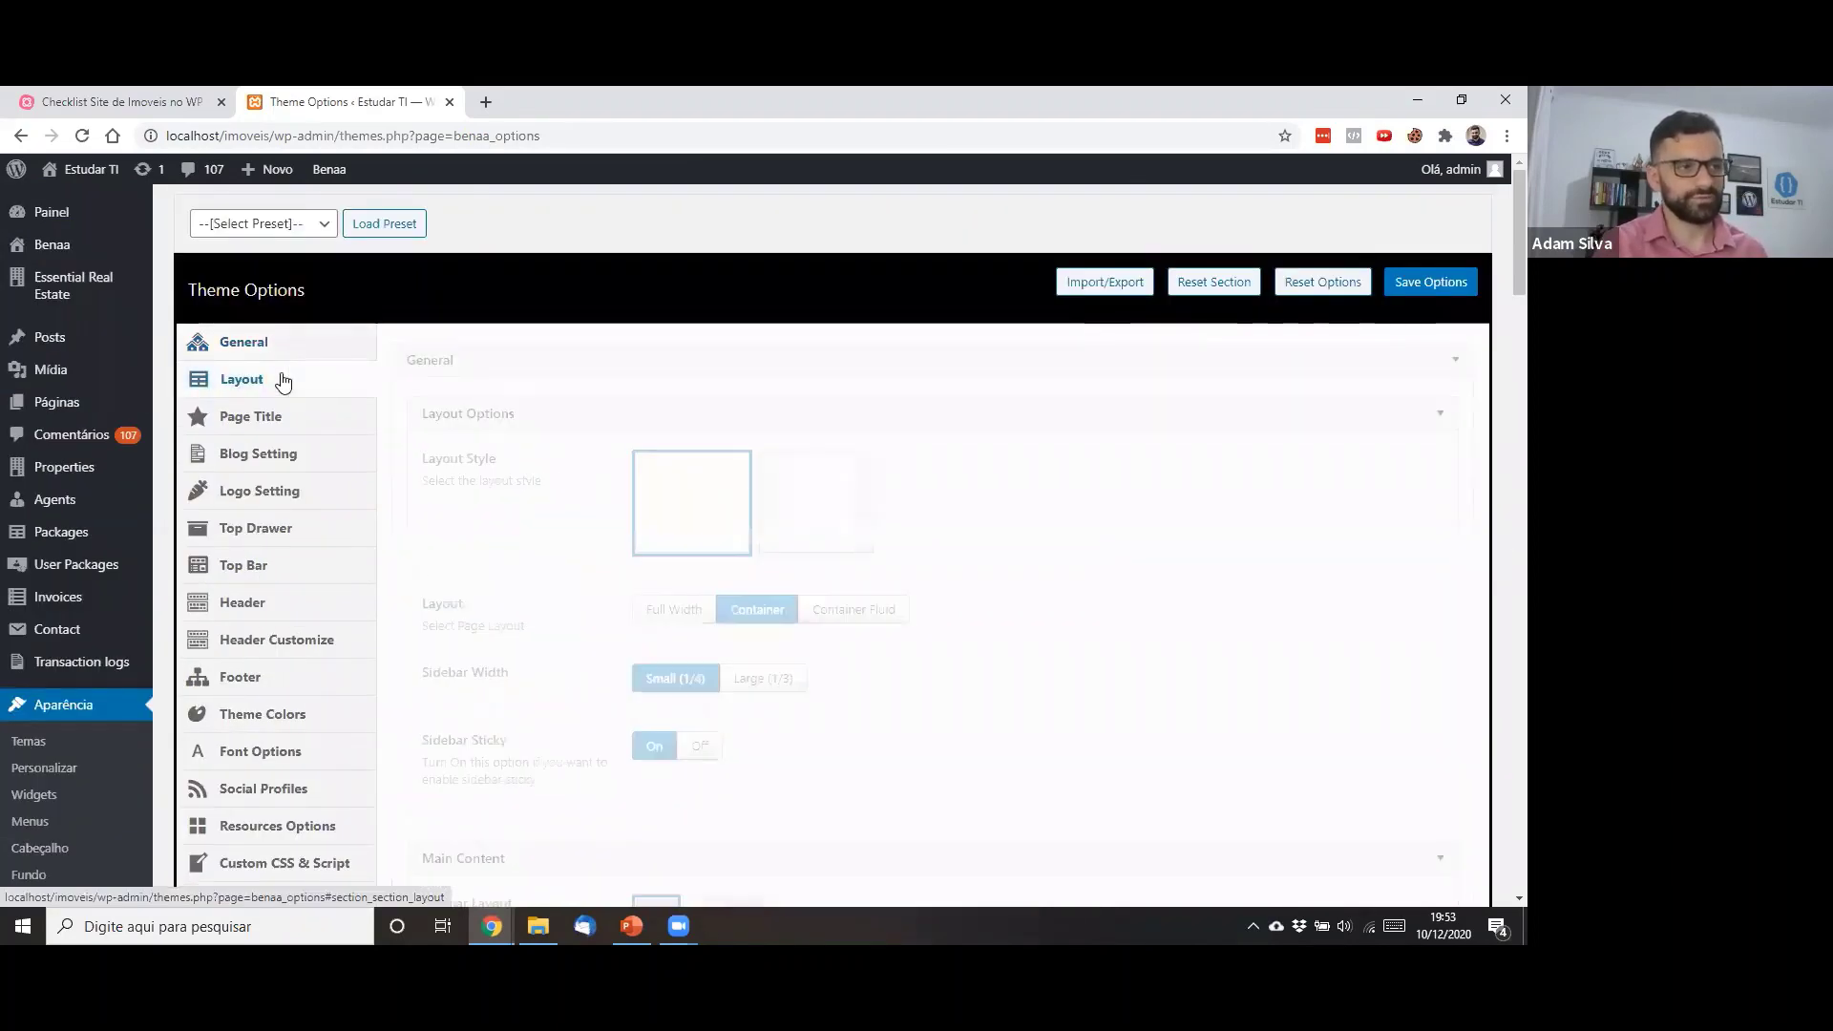
scroll(283, 382, "down", 2)
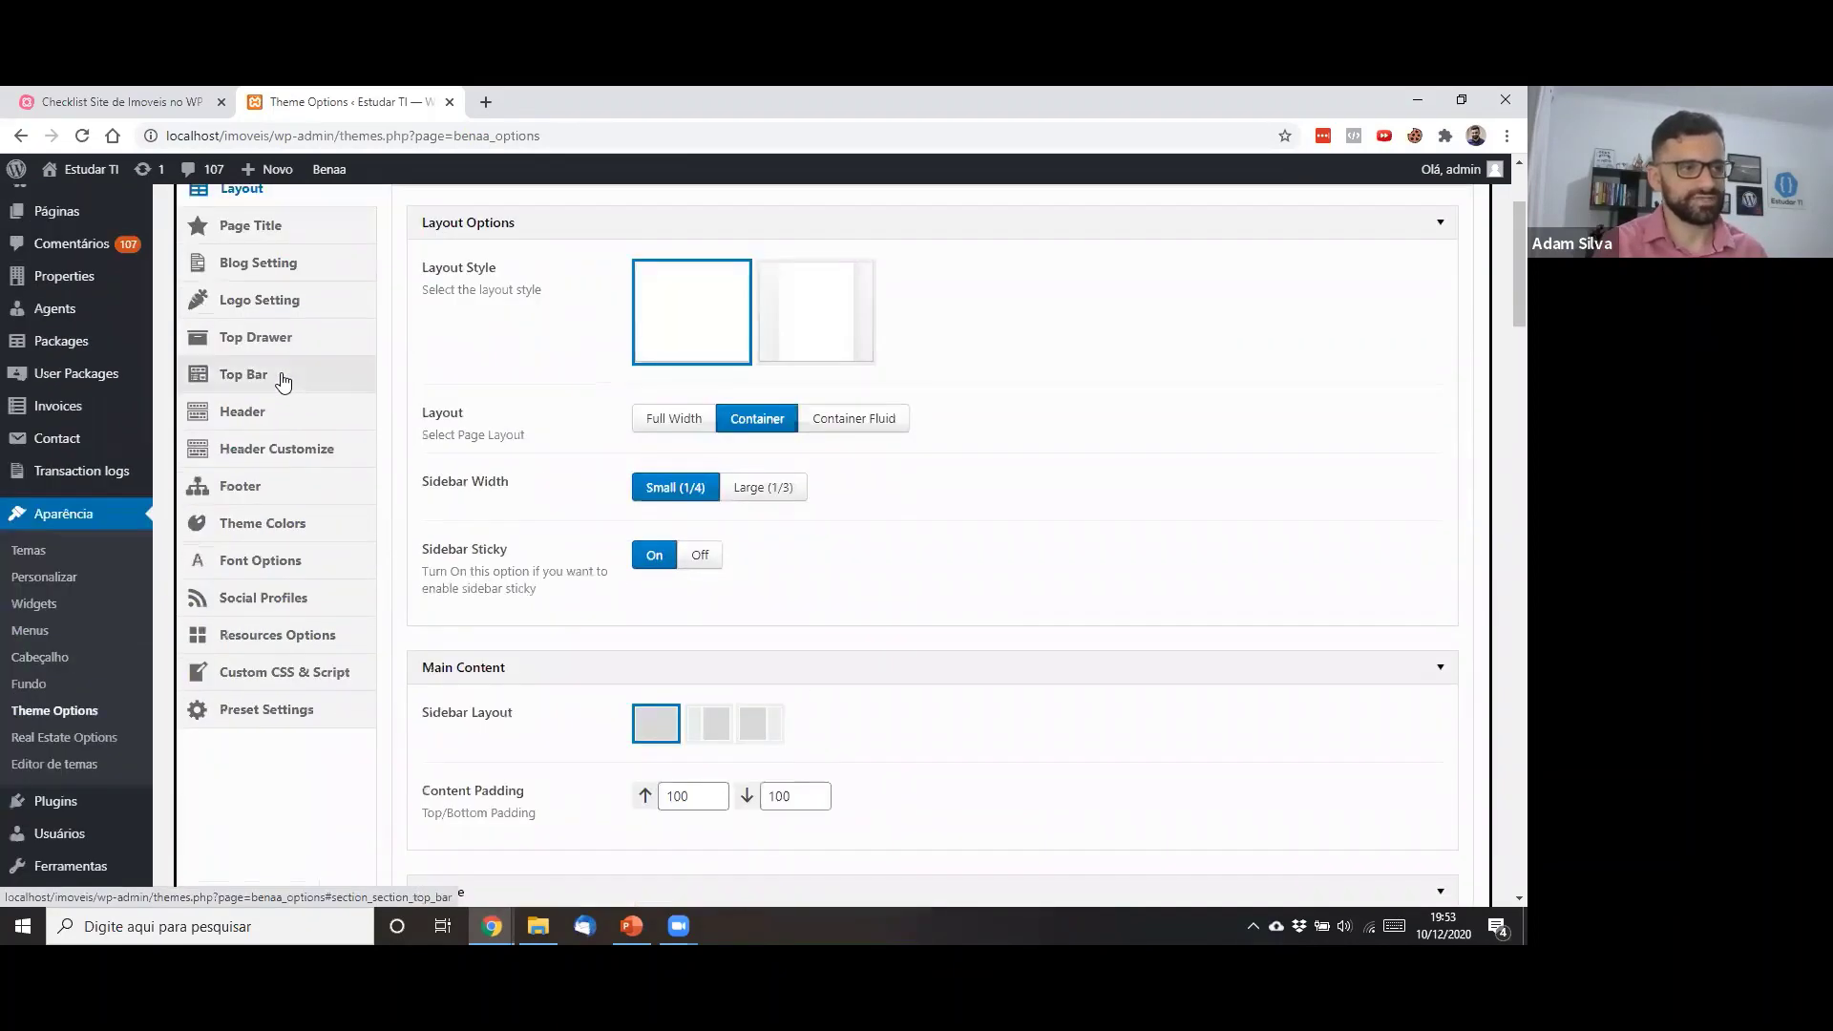
scroll(283, 381, "up", 1)
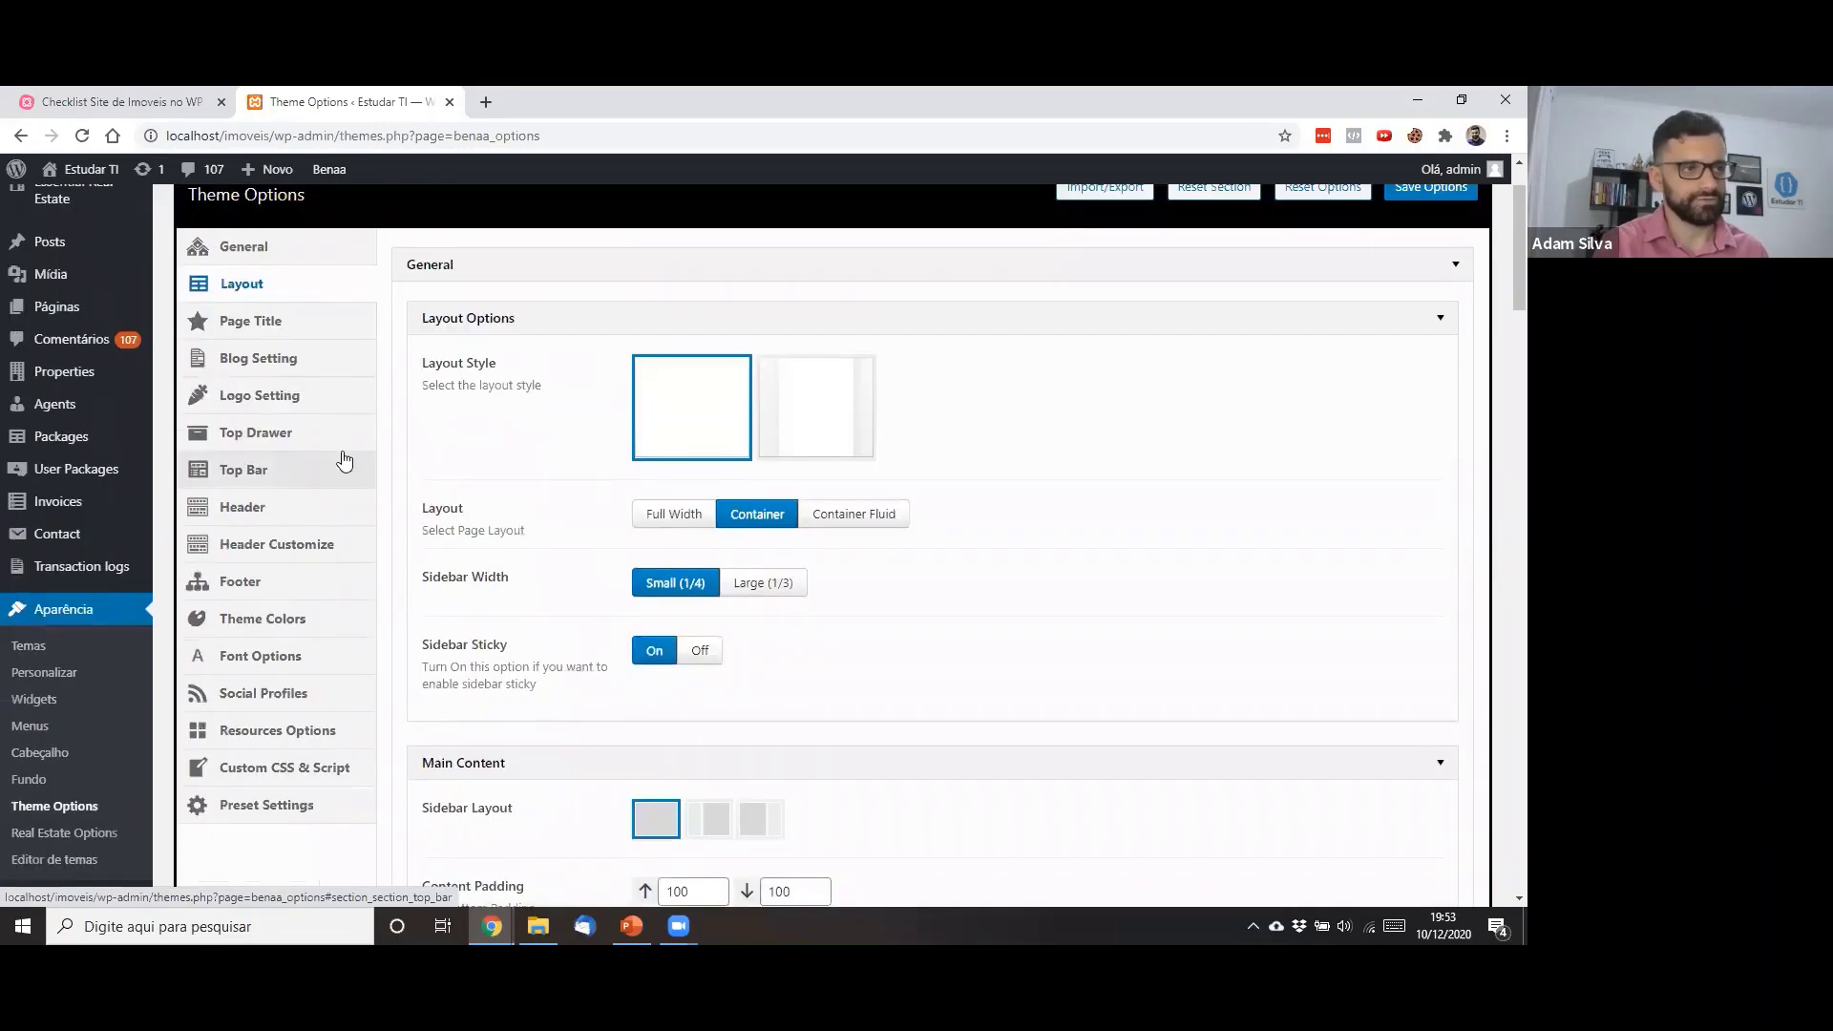
Open the Logo Setting section and start a file upload for the desktop Logo image
left_click(248, 403)
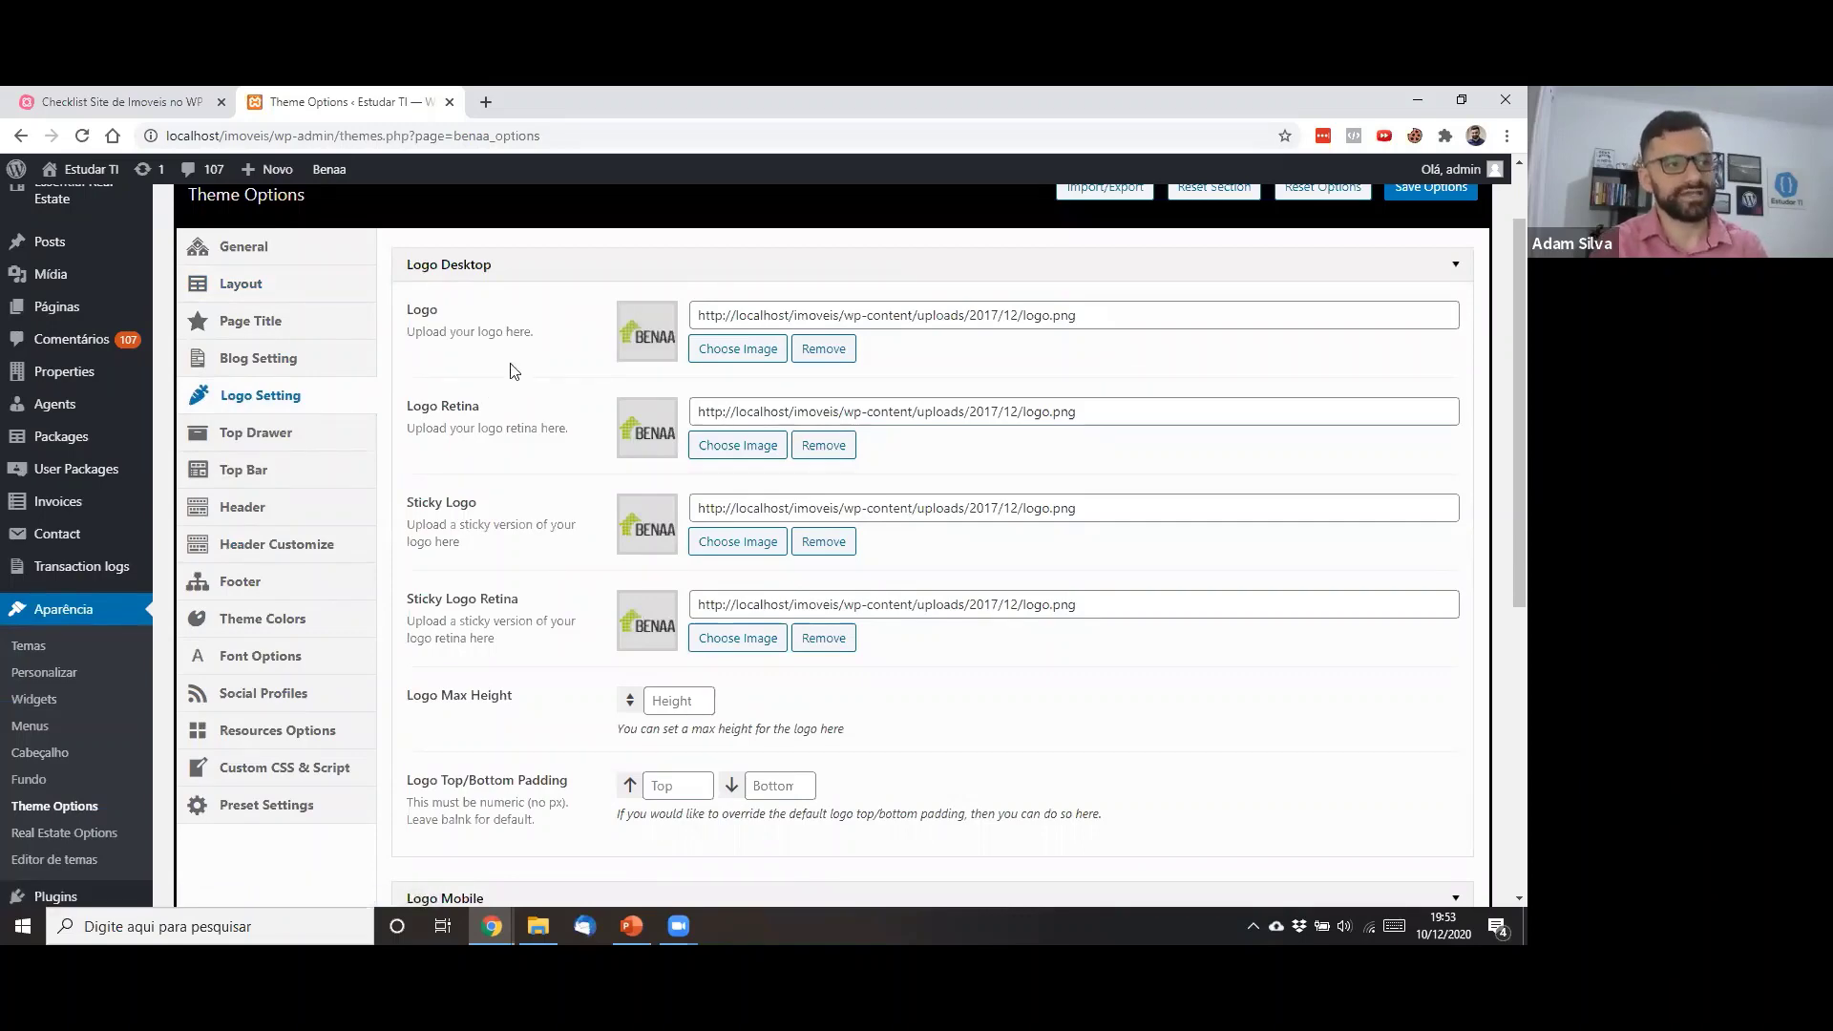
scroll(513, 370, "up", 1)
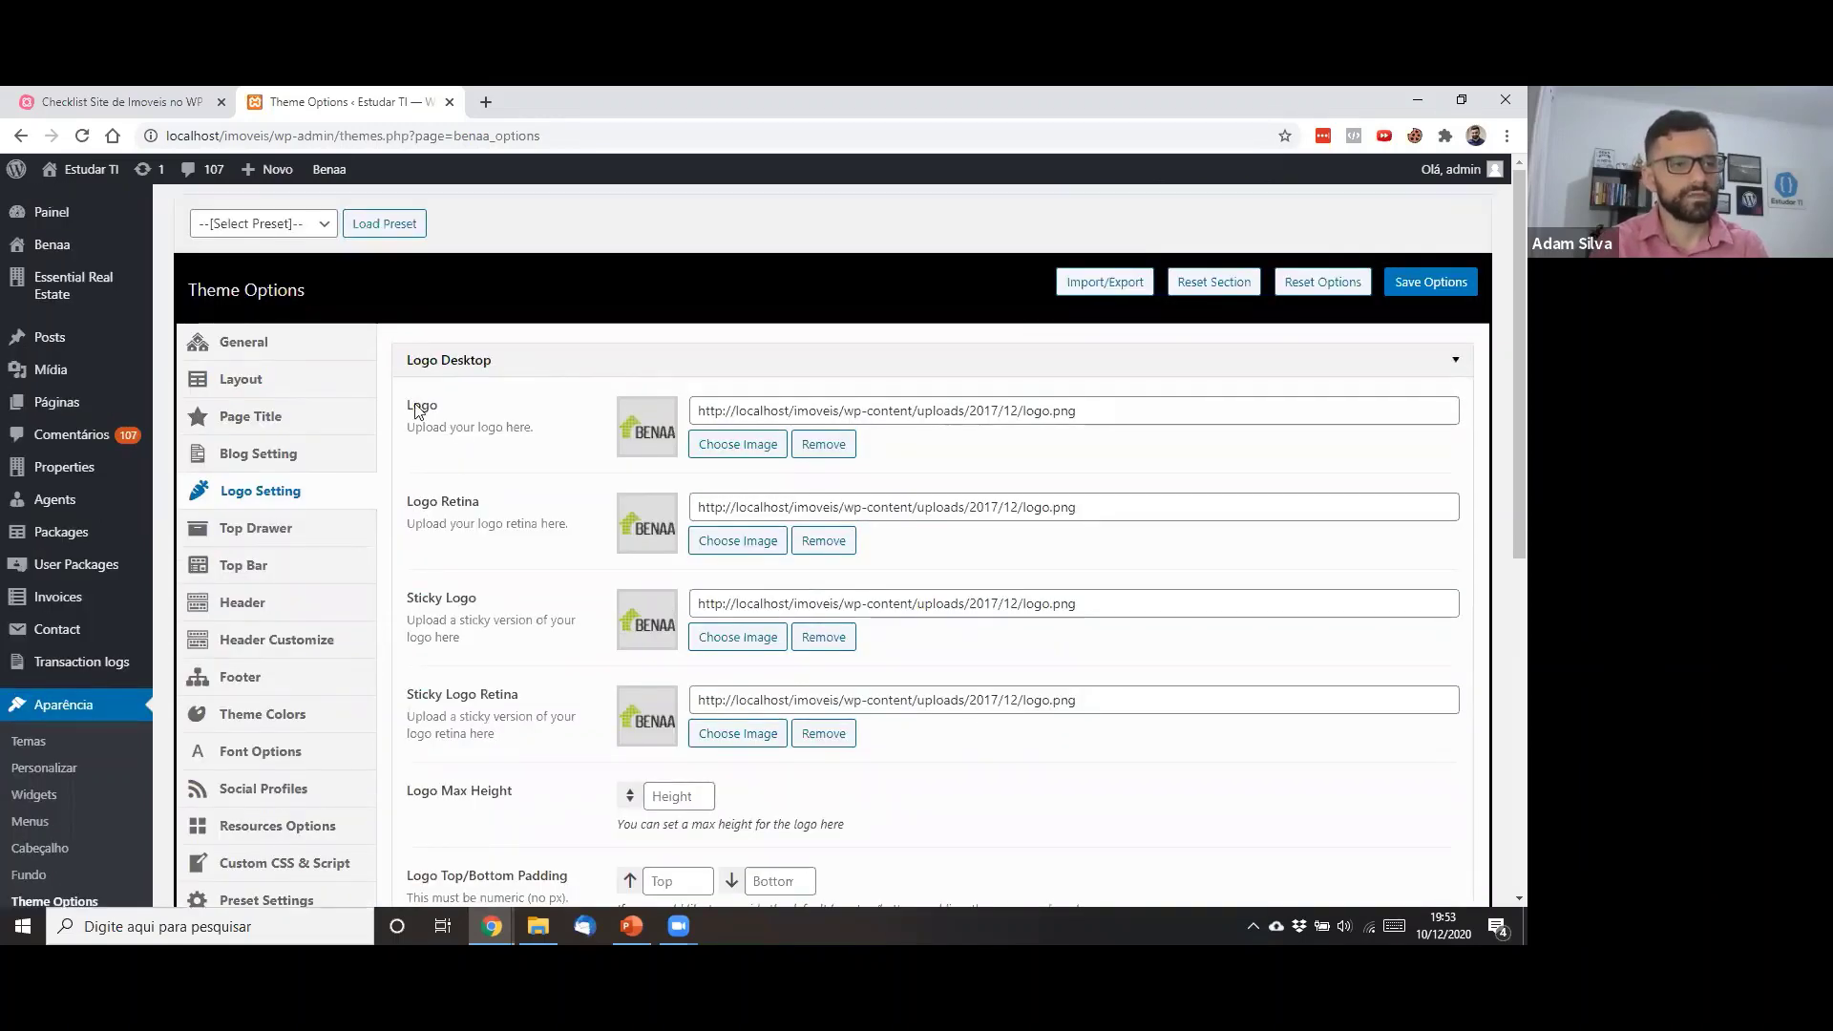
left_click(717, 454)
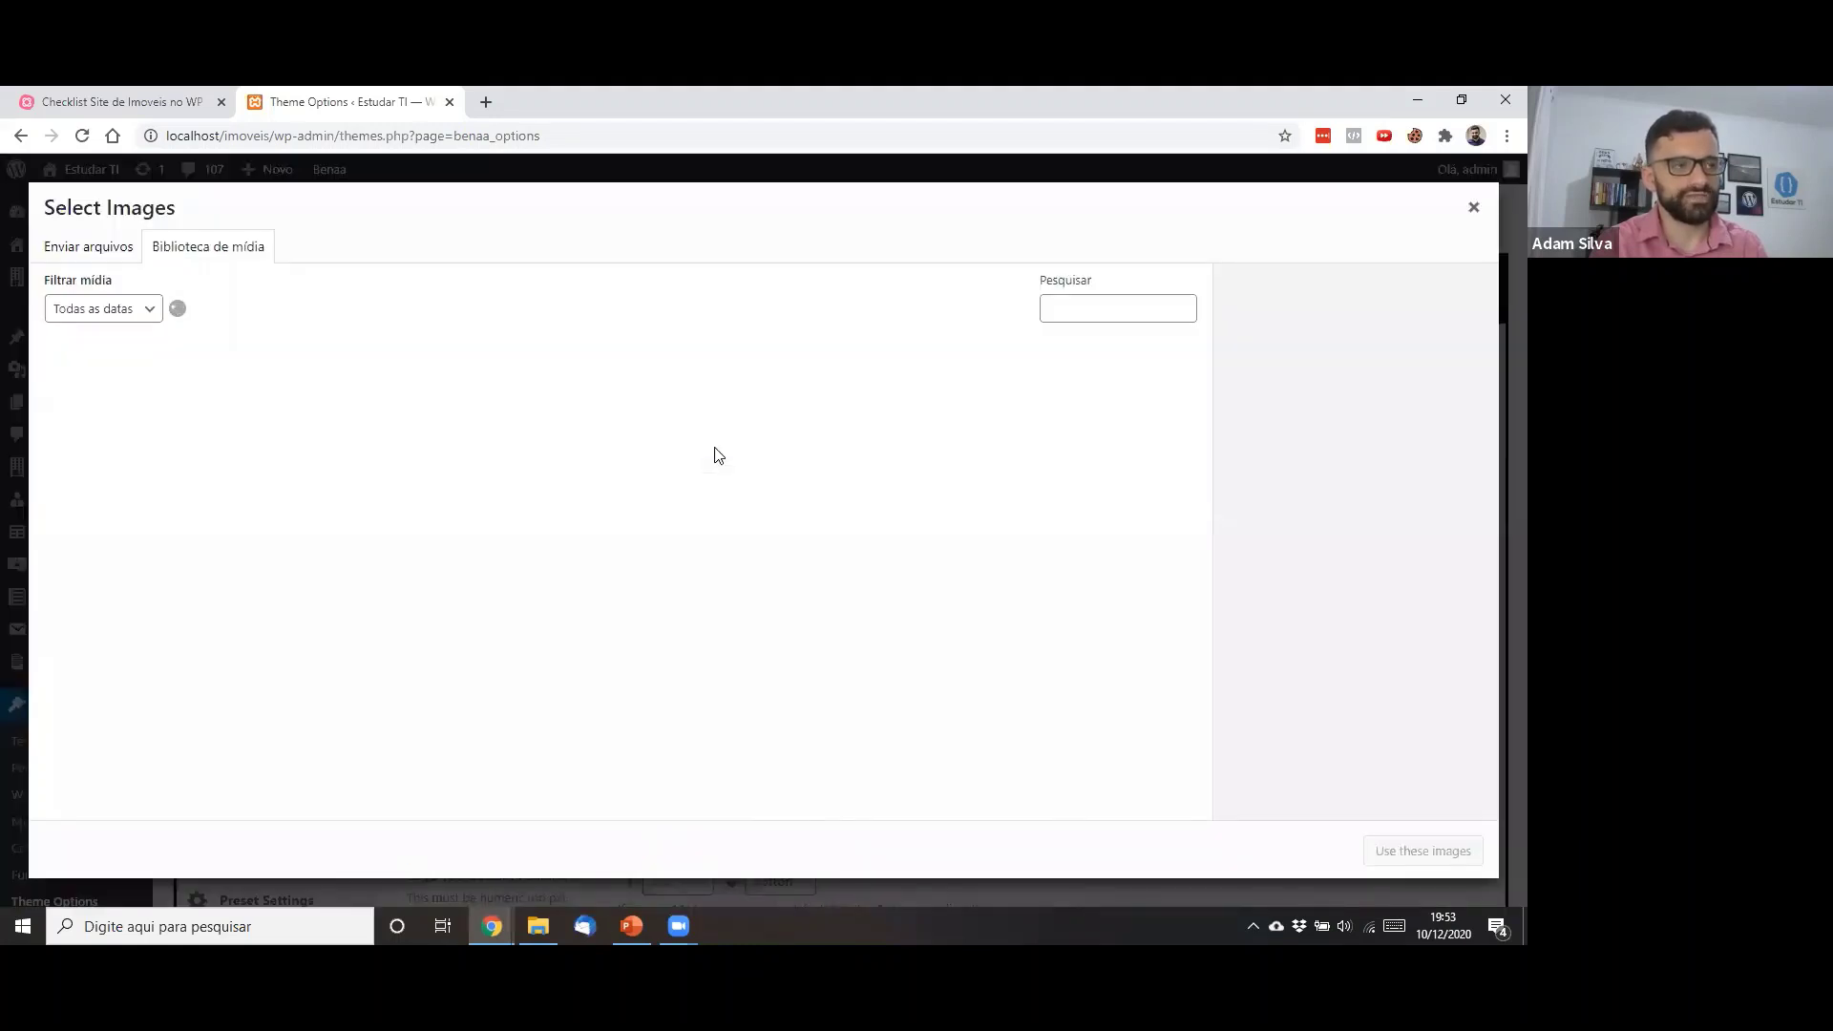
left_click(57, 250)
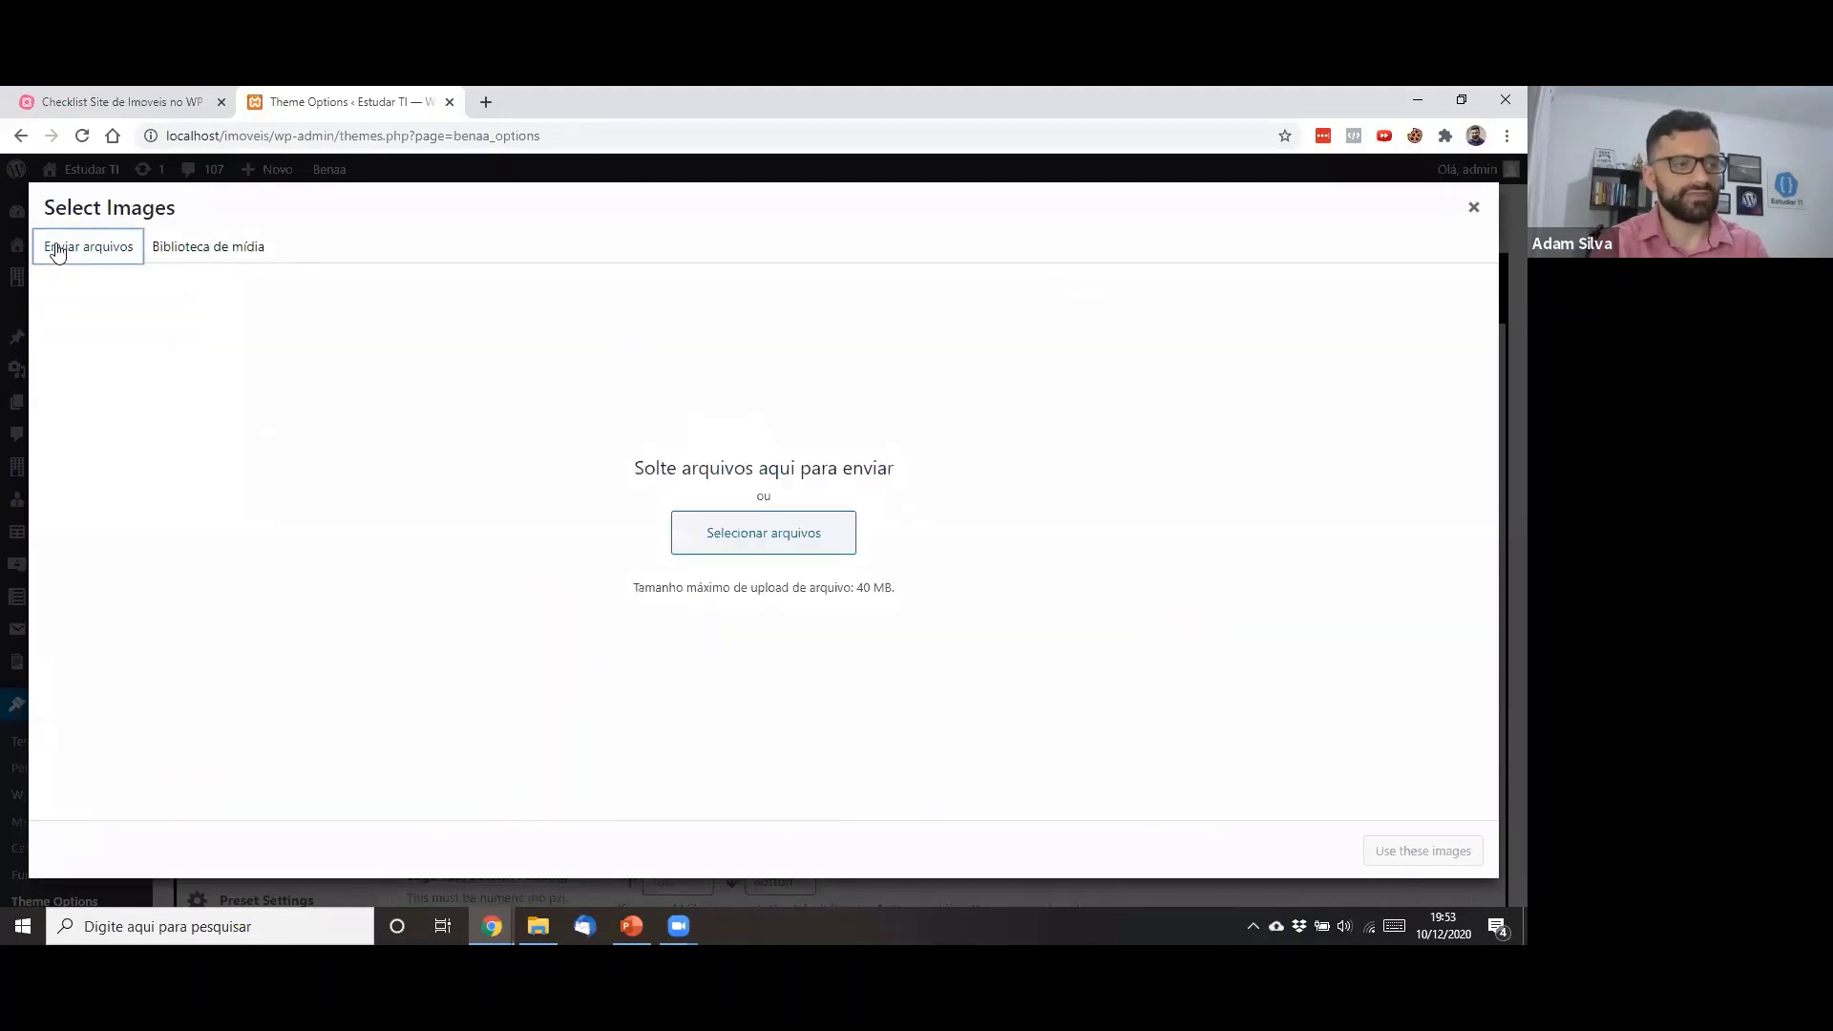
left_click(802, 551)
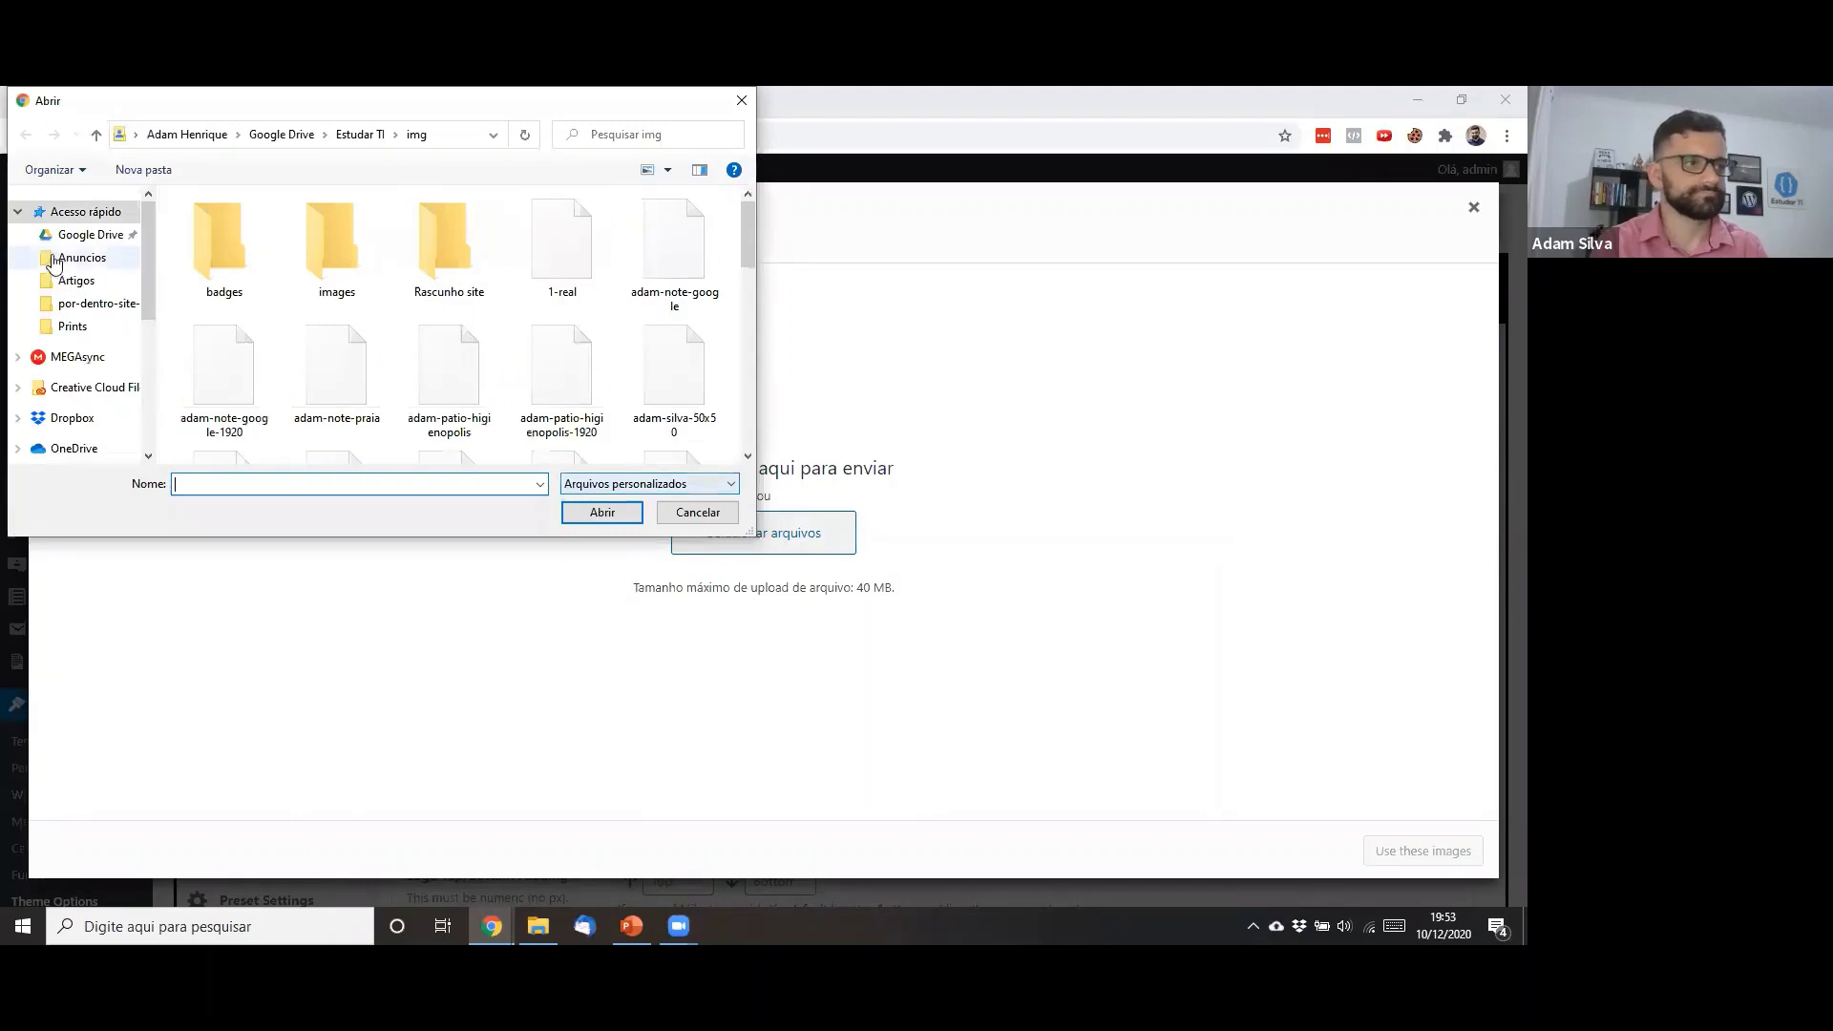
Upload Estudar-TI200 from the logo folder under Google Drive > Estudar TI and use it as the desktop Logo
left_click(73, 243)
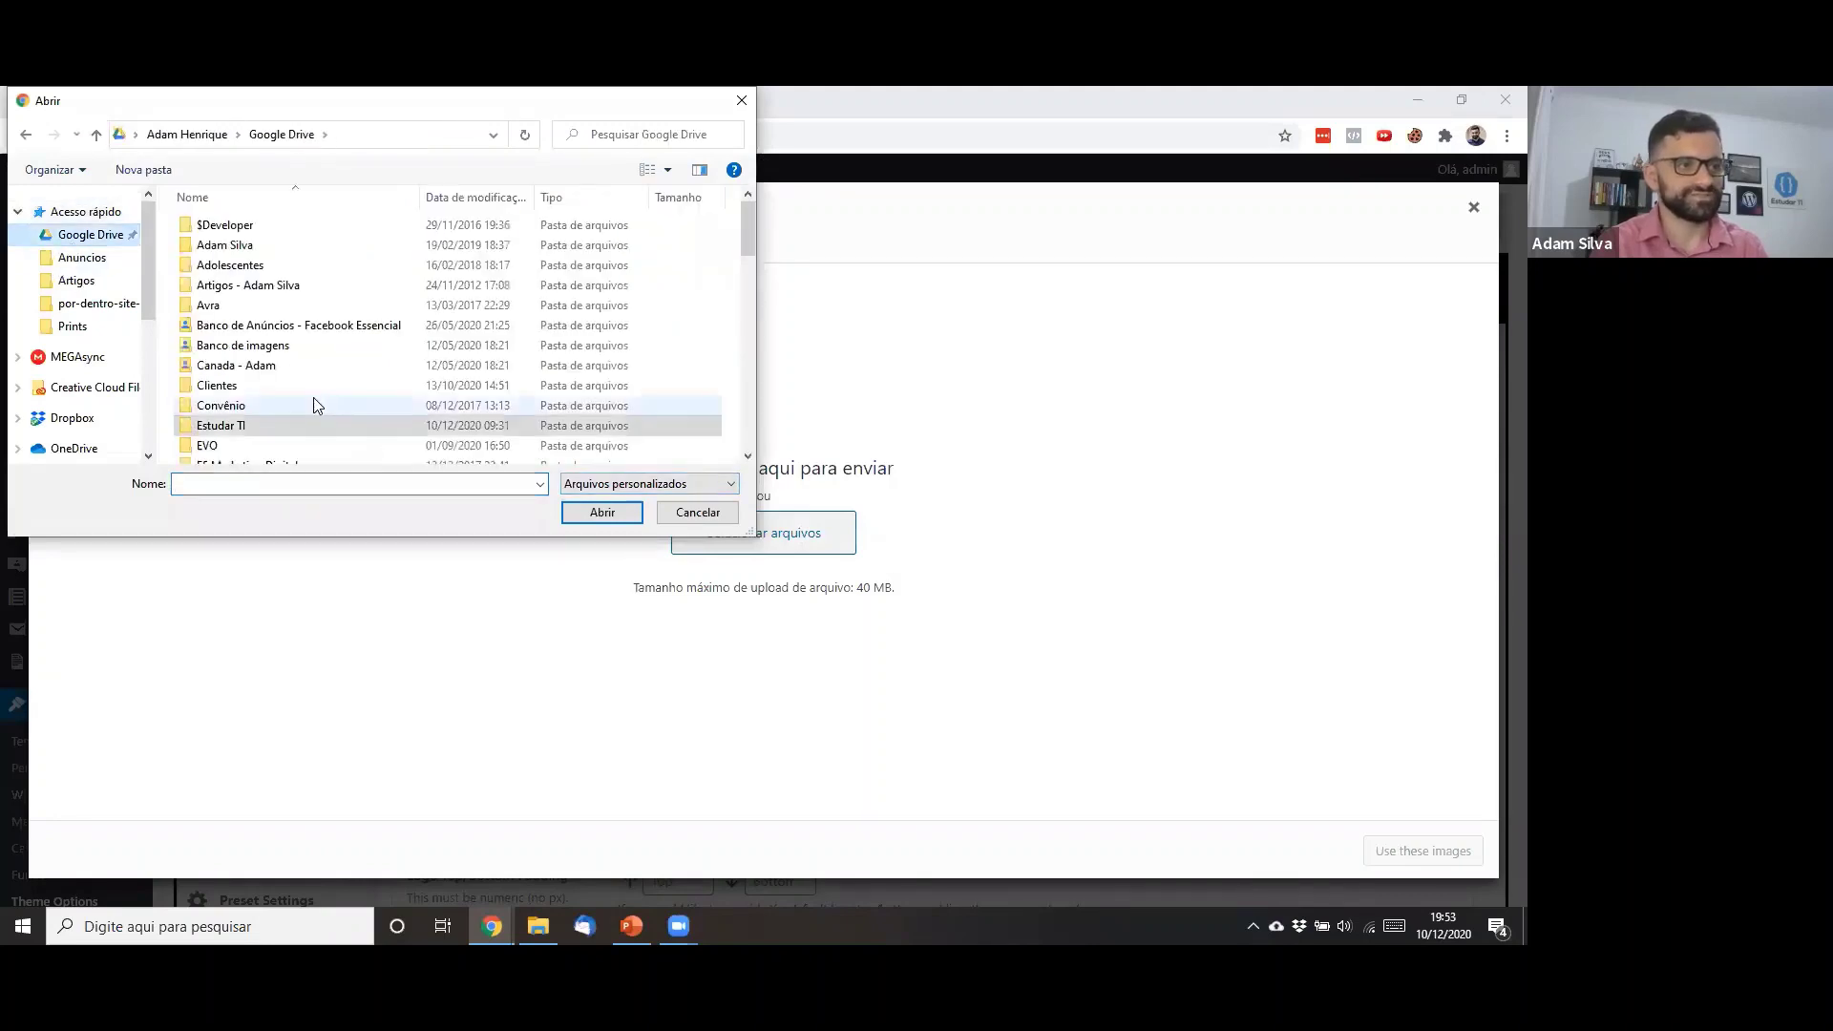
double_click(230, 427)
scroll(239, 373, "down", 3)
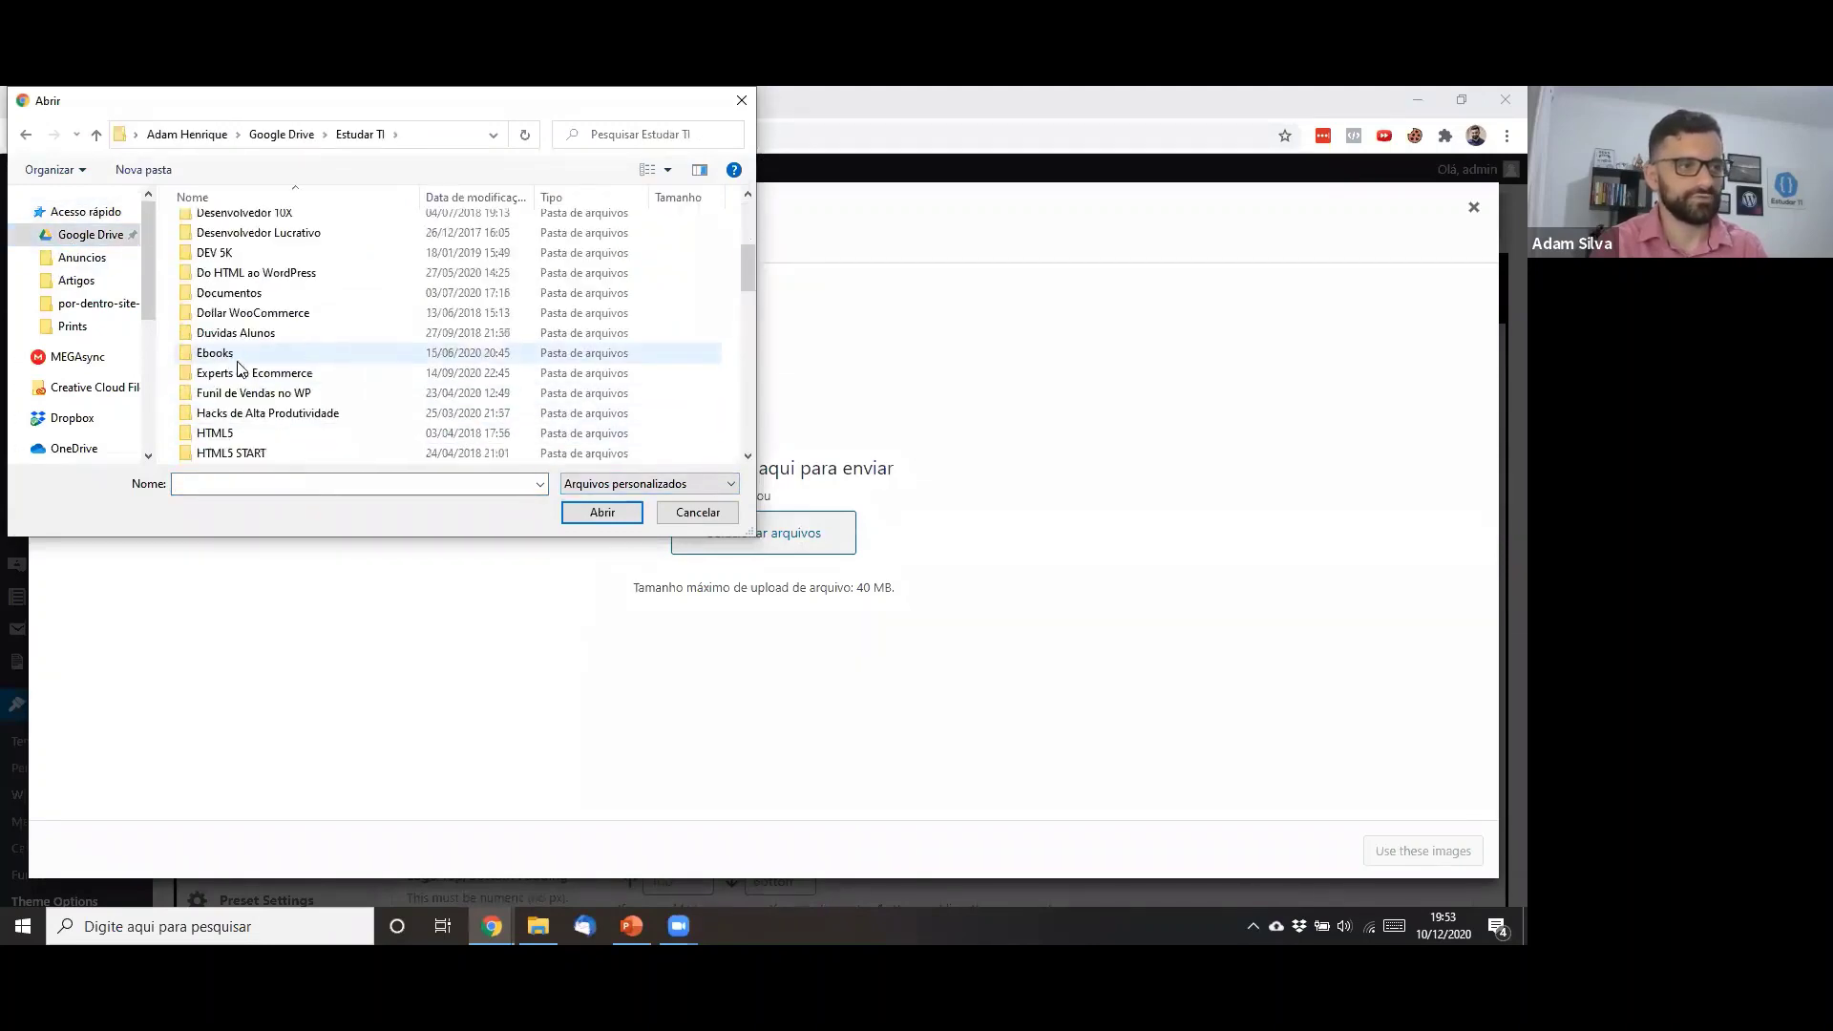
scroll(238, 370, "down", 2)
double_click(226, 371)
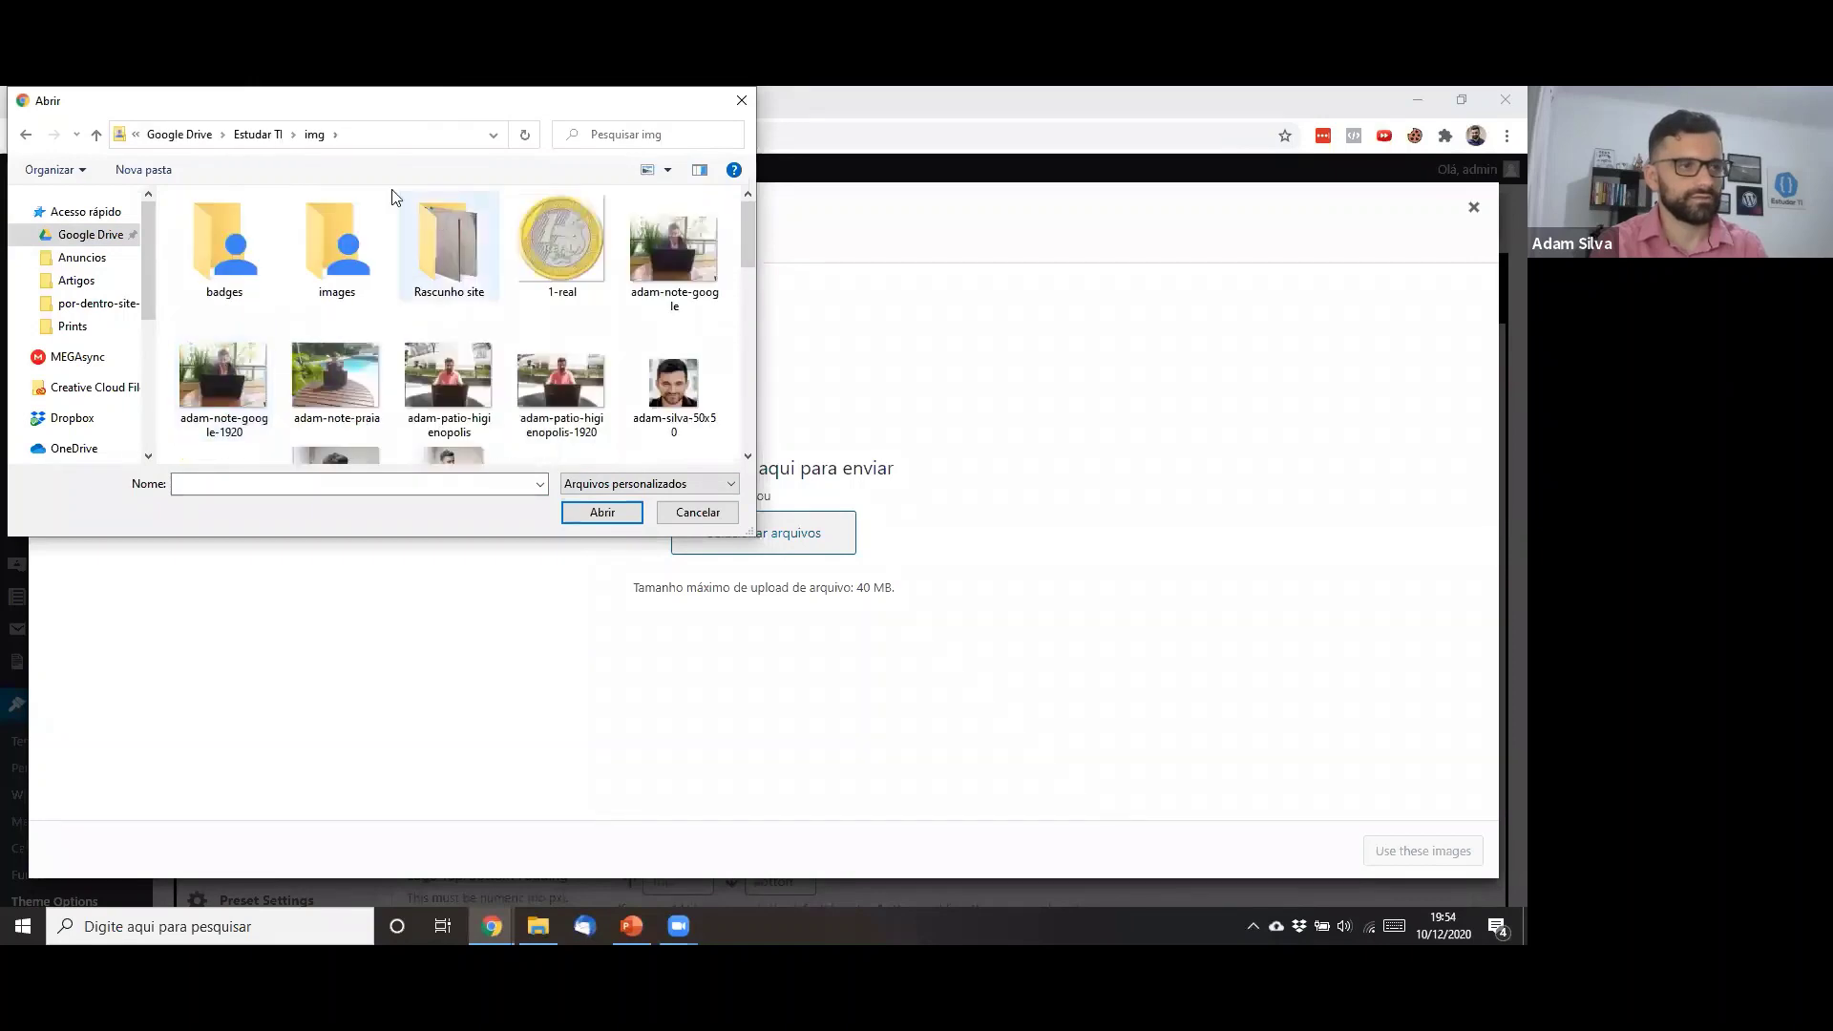
left_click(258, 135)
double_click(270, 312)
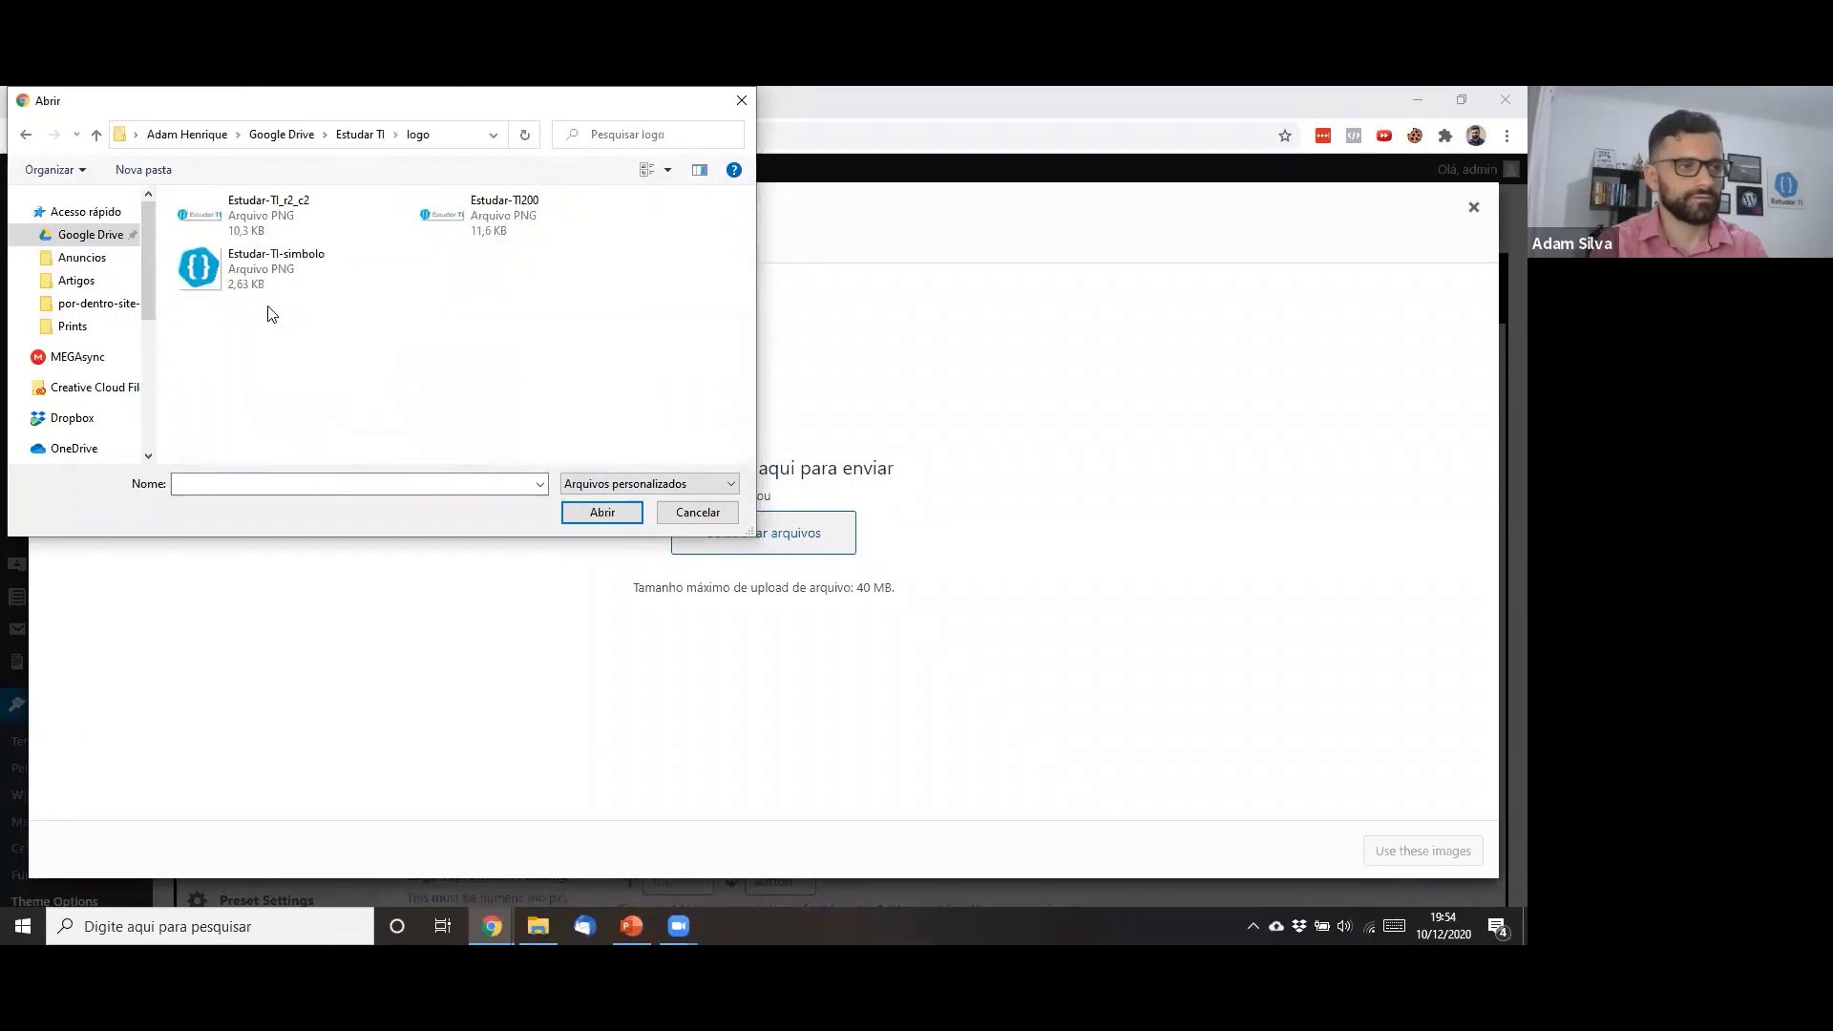
double_click(563, 231)
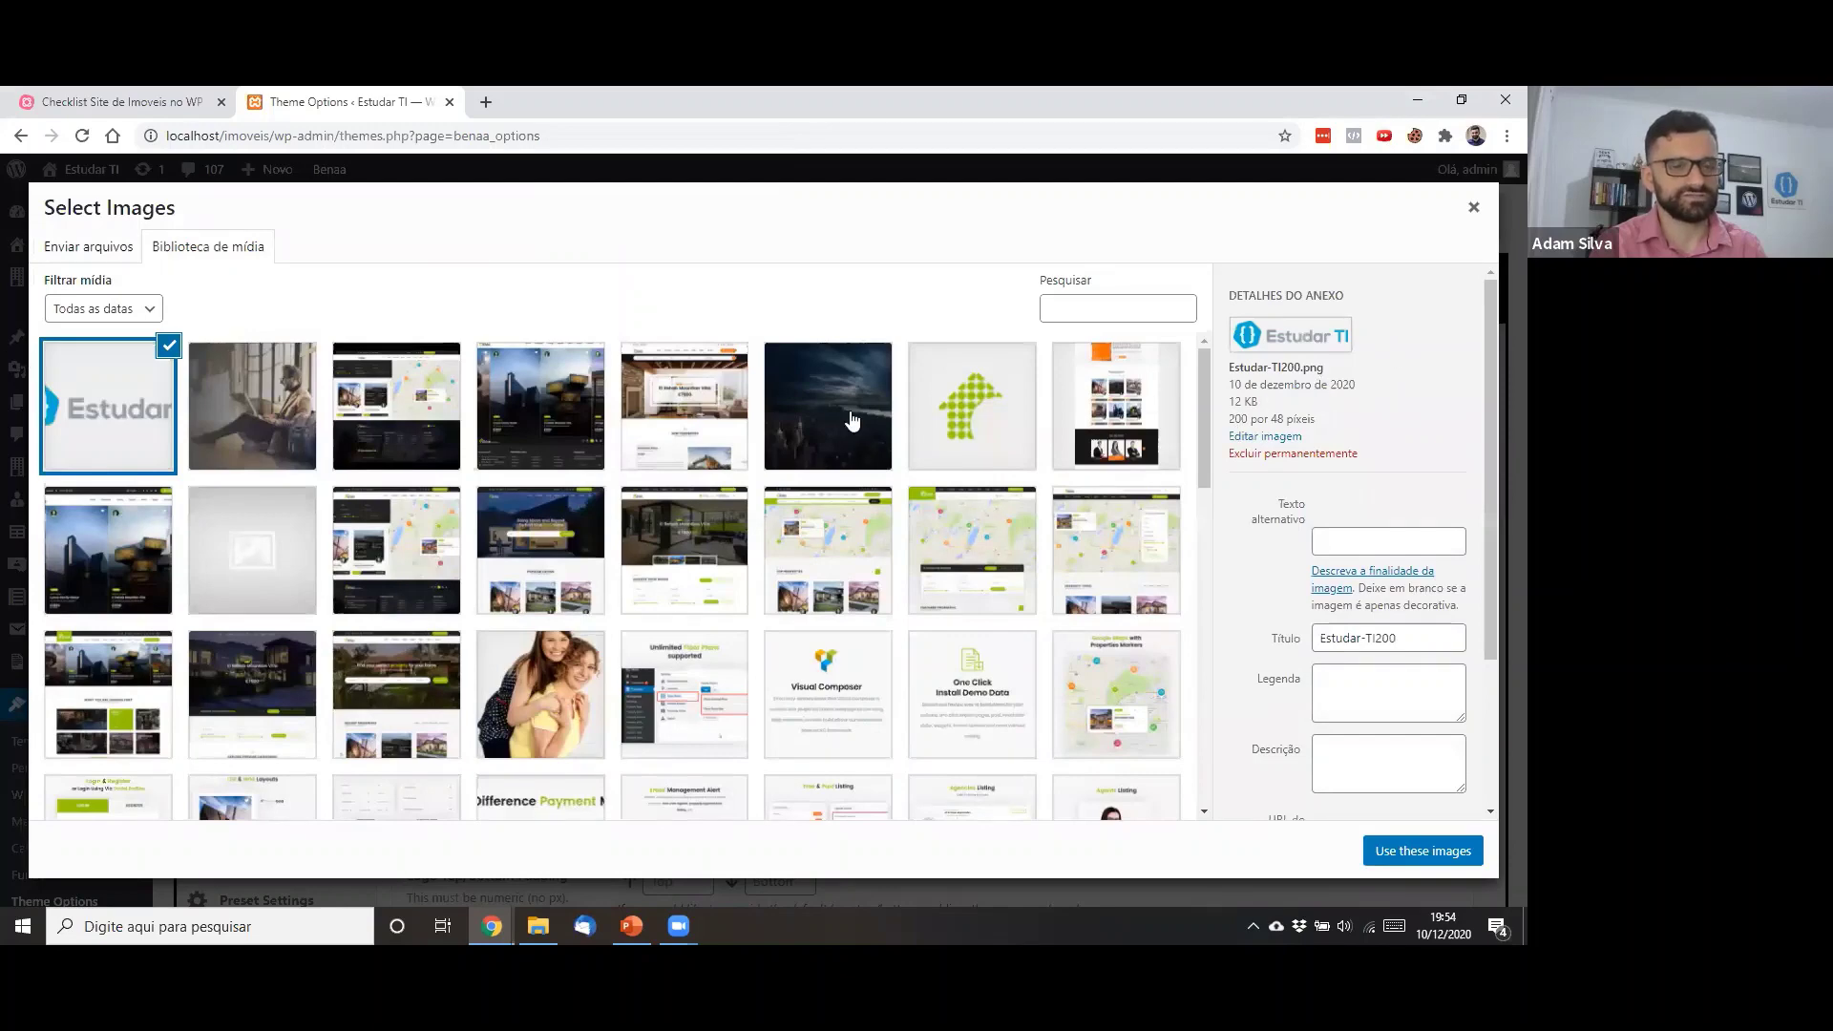
left_click(1430, 858)
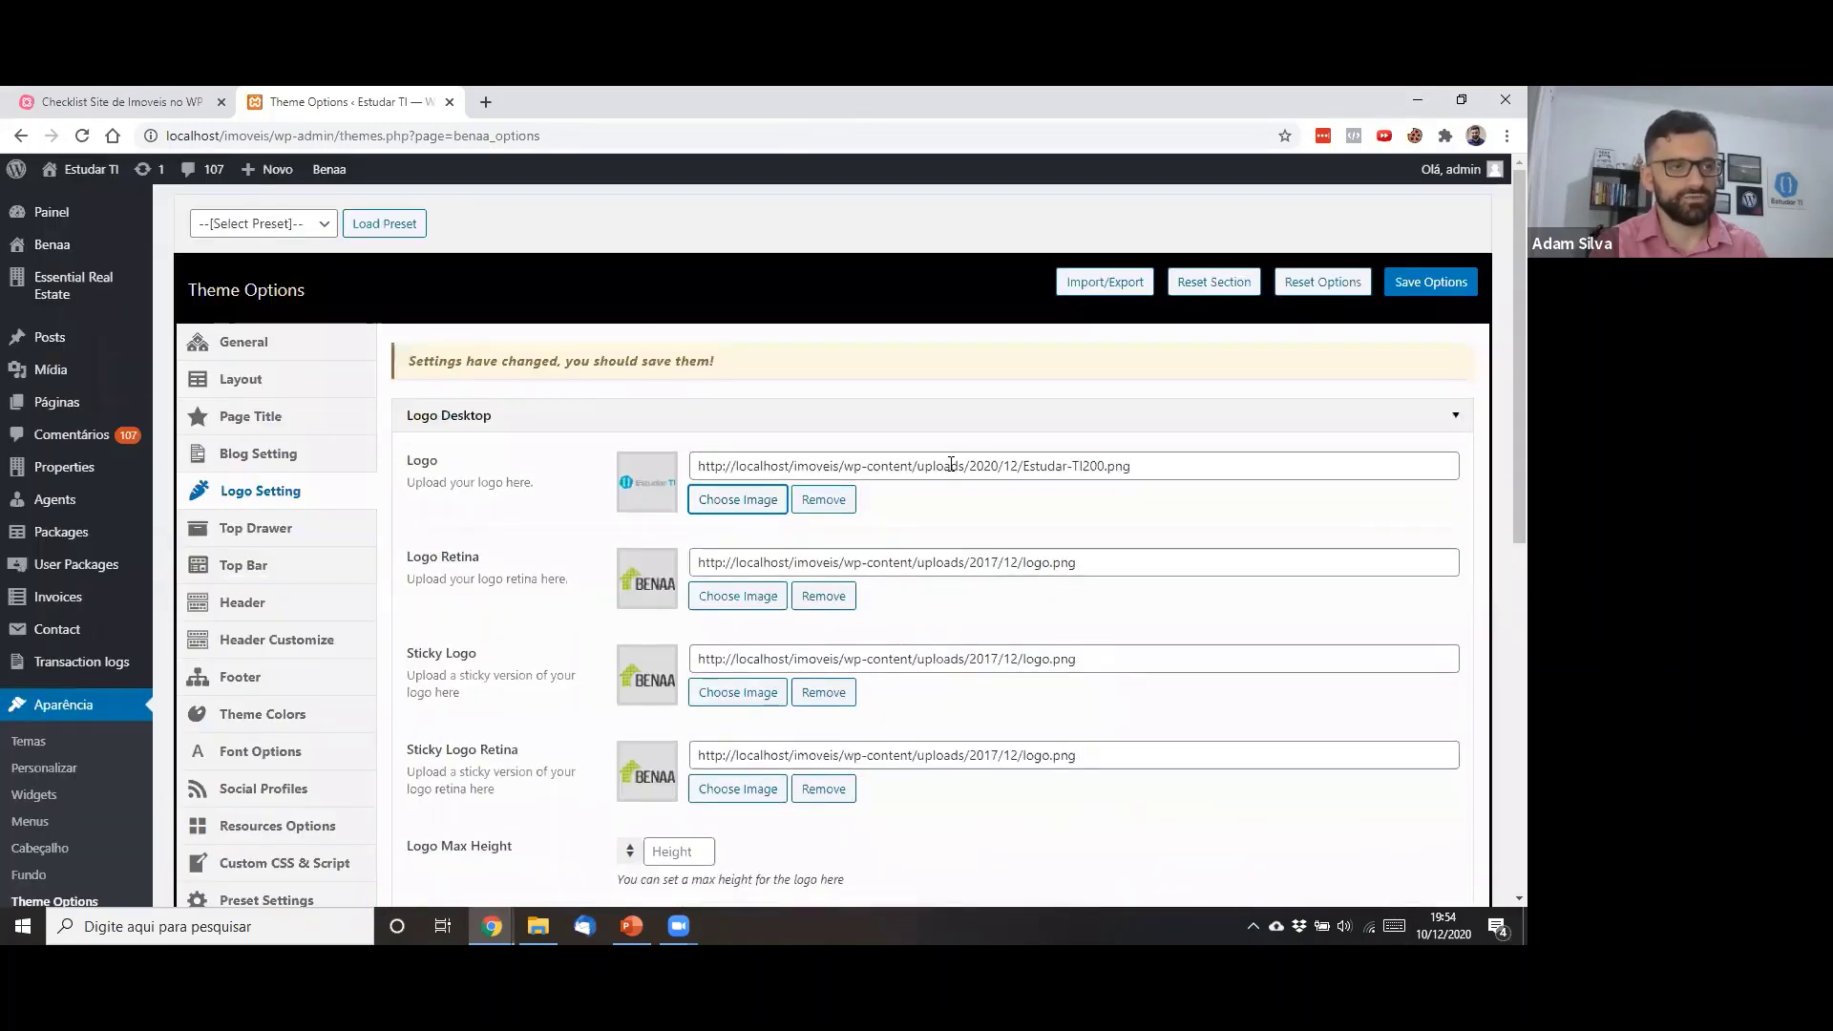
Set the desktop Logo Retina image to Estudar-TI200.png from the media library
scroll(584, 537, "down", 2)
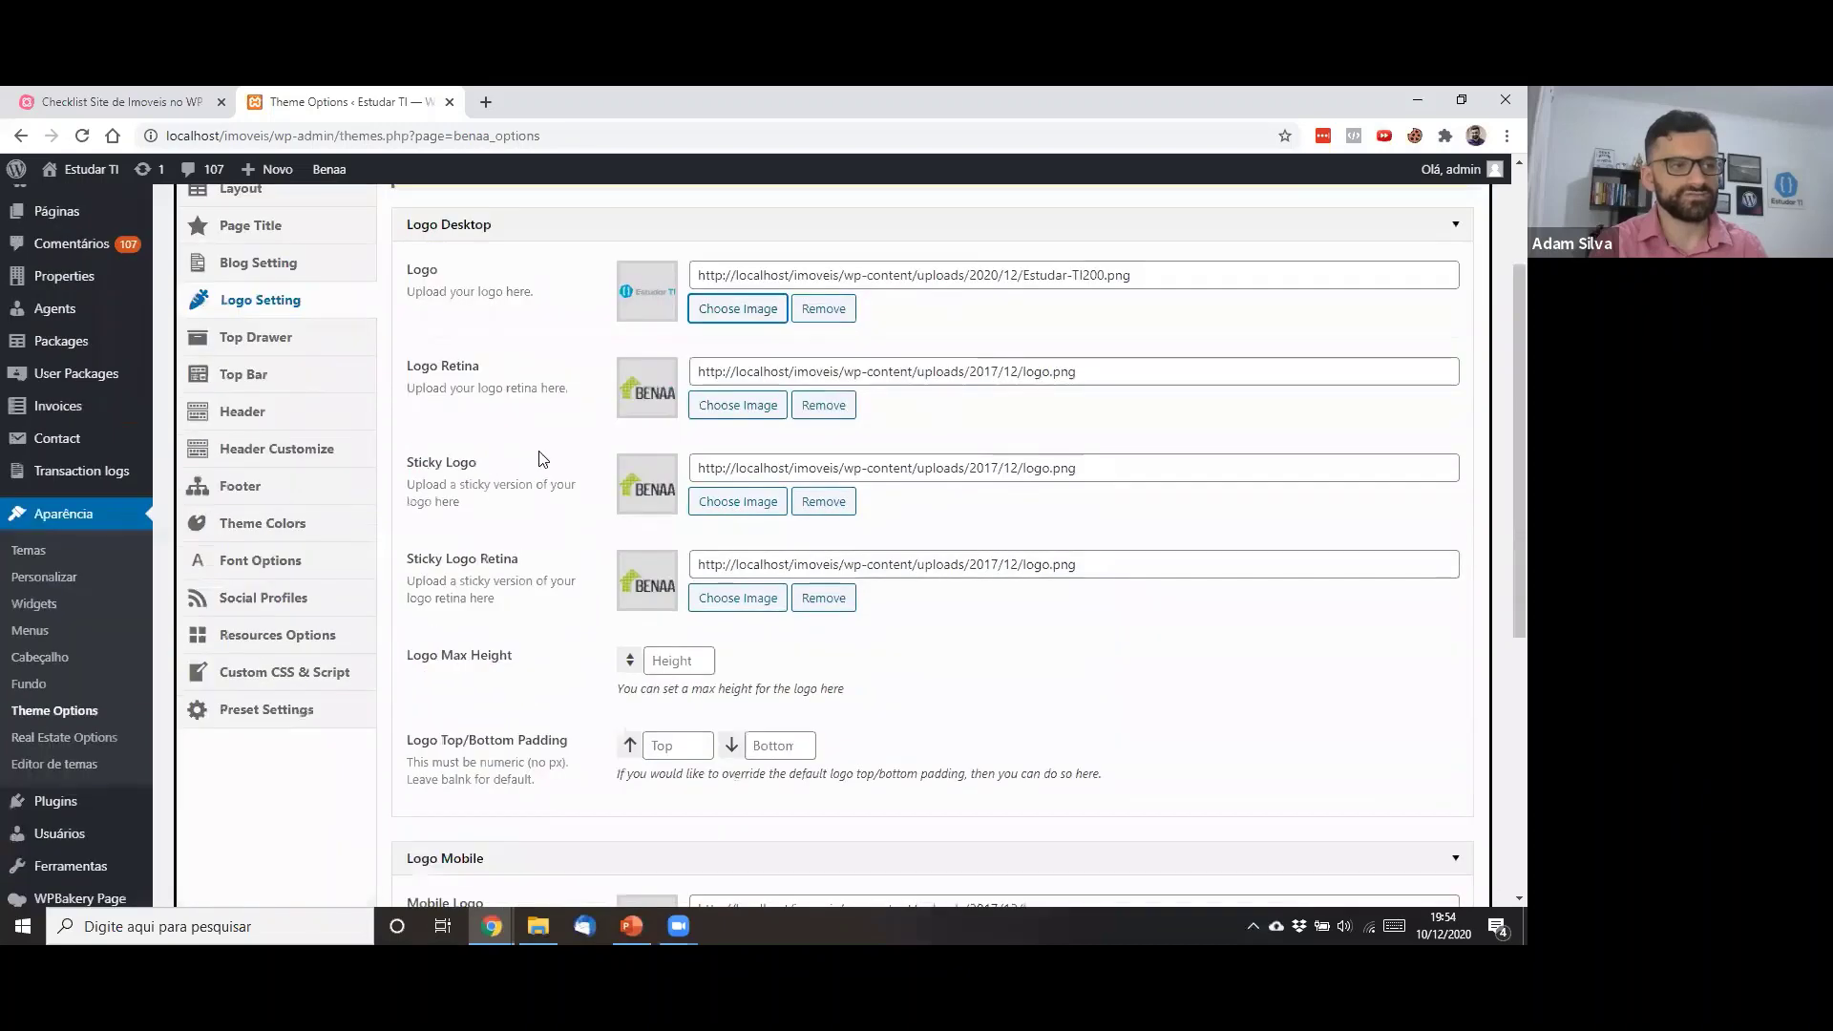
left_click(755, 406)
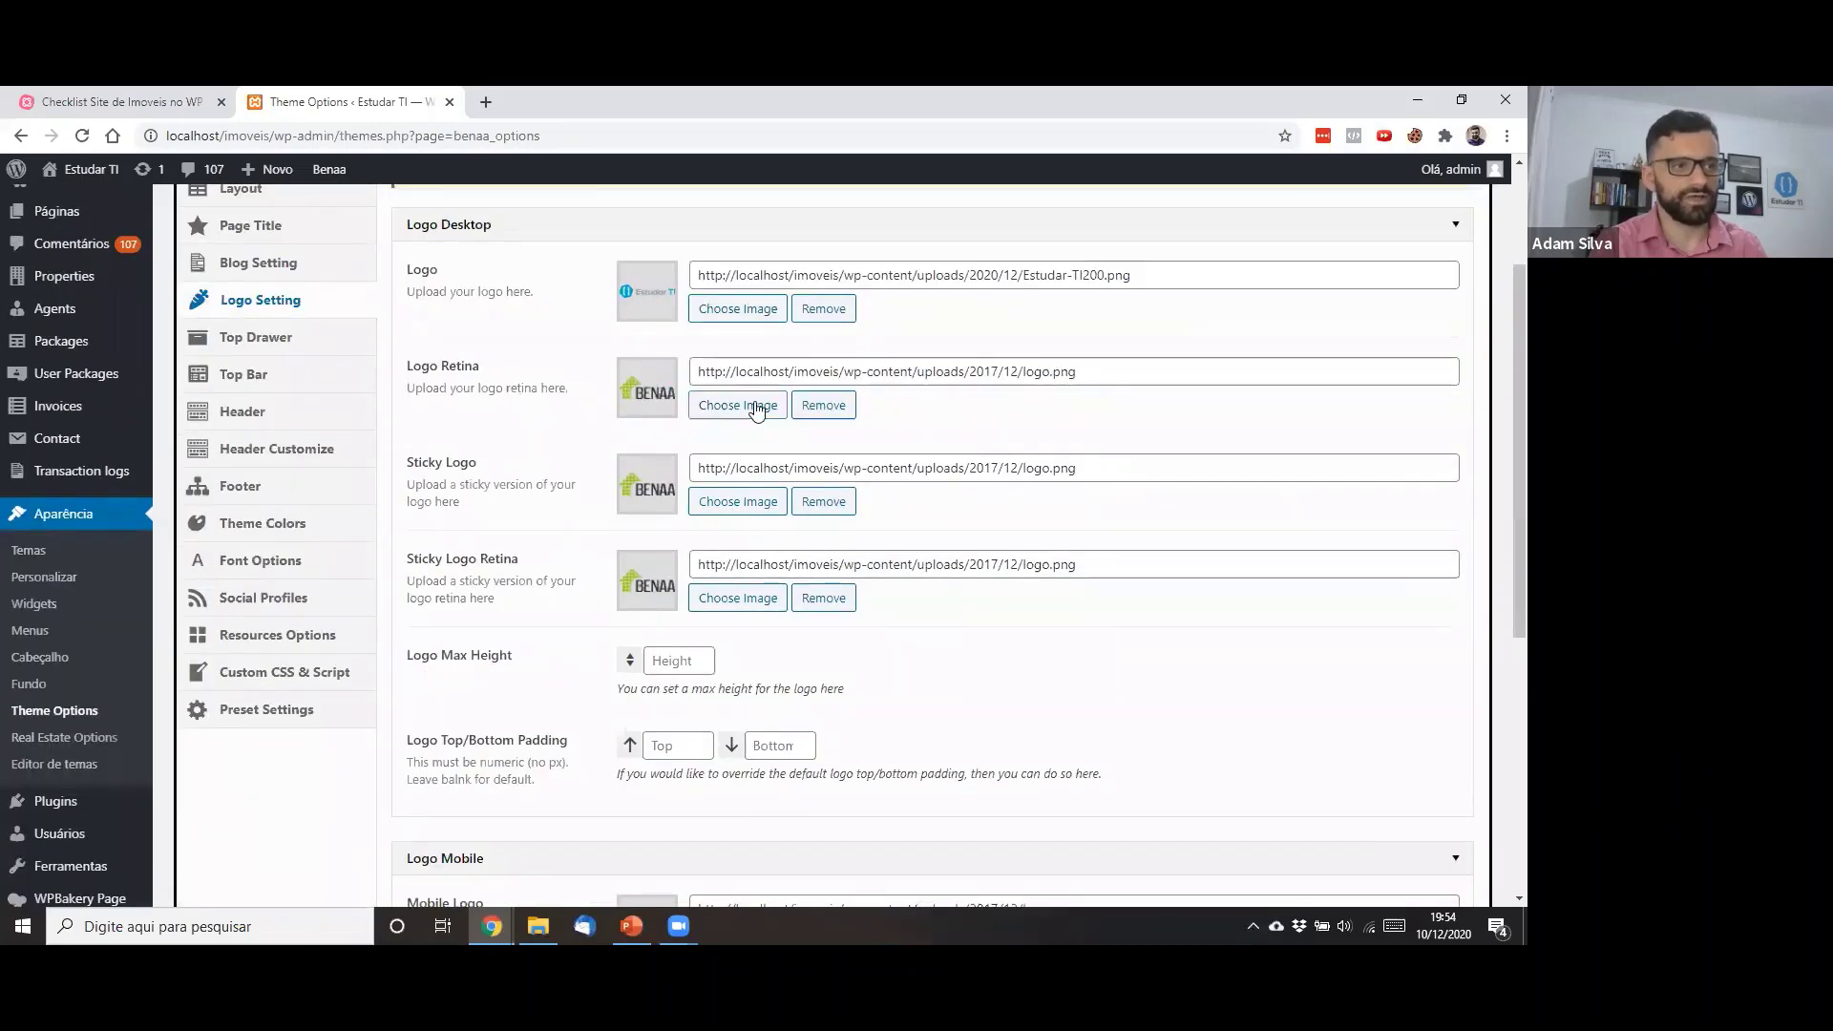
left_click(108, 406)
left_click(1424, 851)
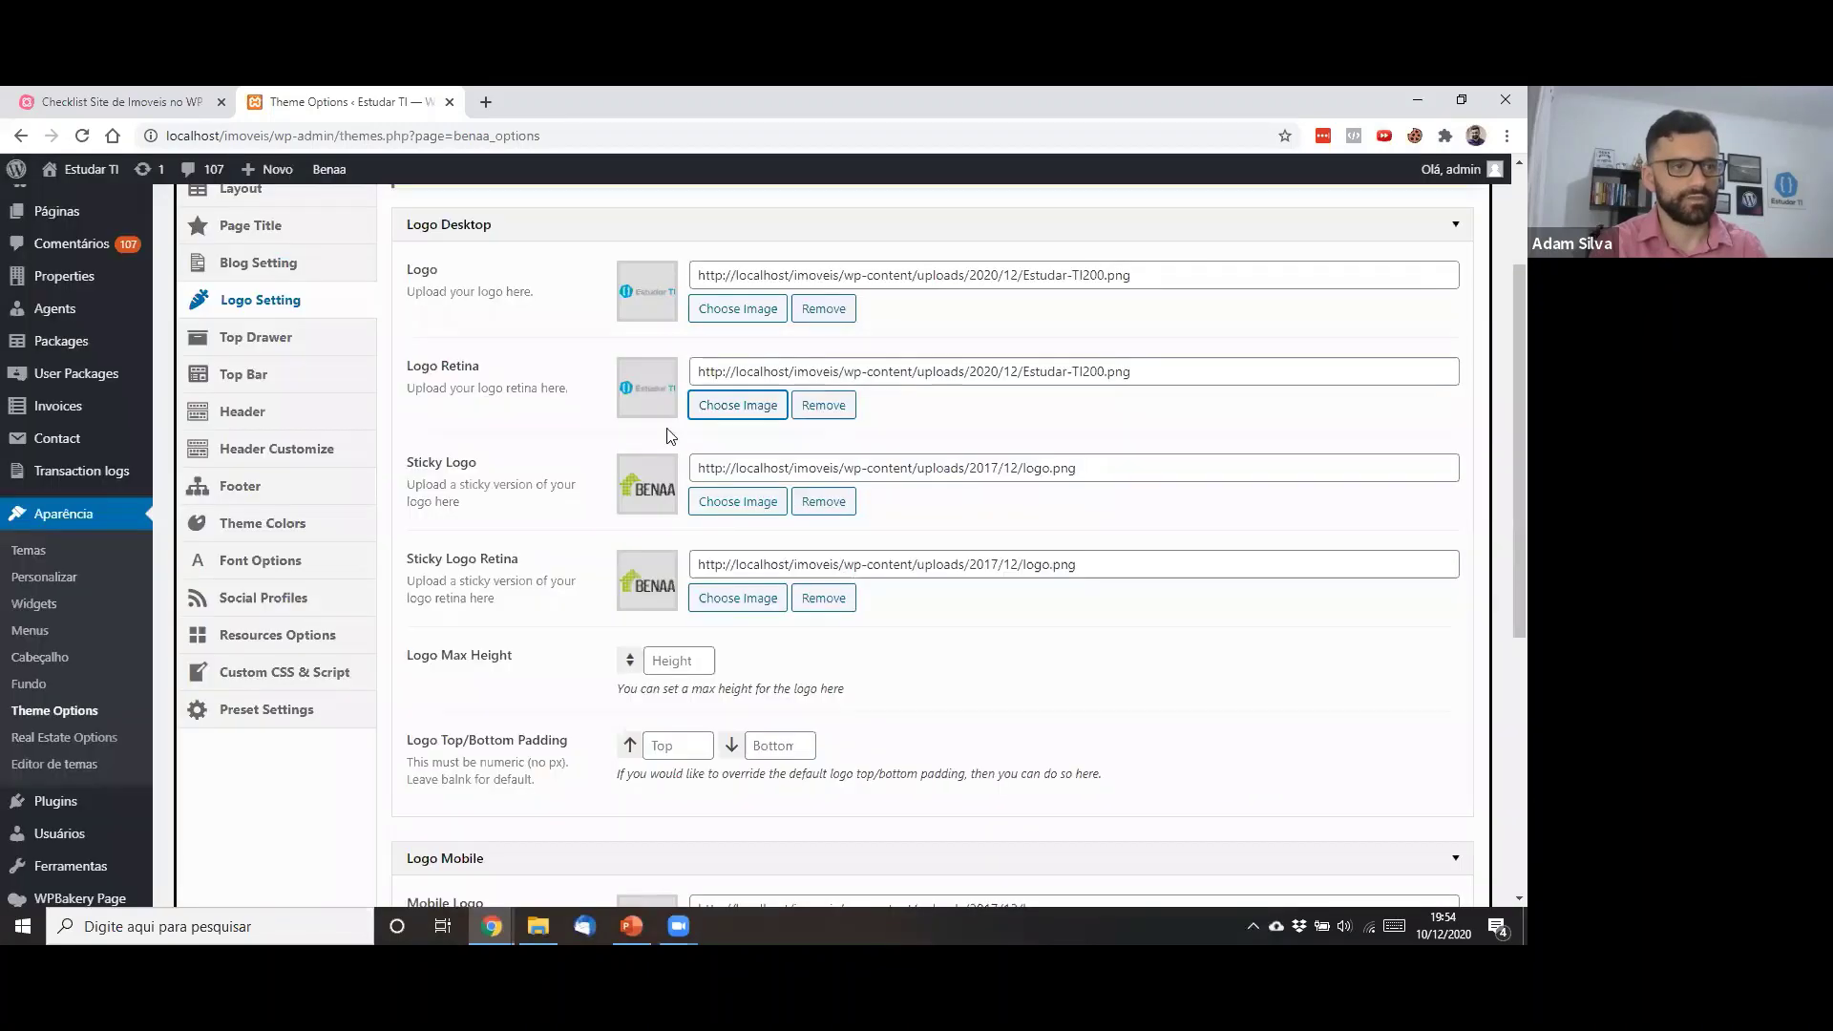
Set both the Sticky Logo and the Sticky Logo Retina to Estudar-TI200.png from the media library
left_click(717, 504)
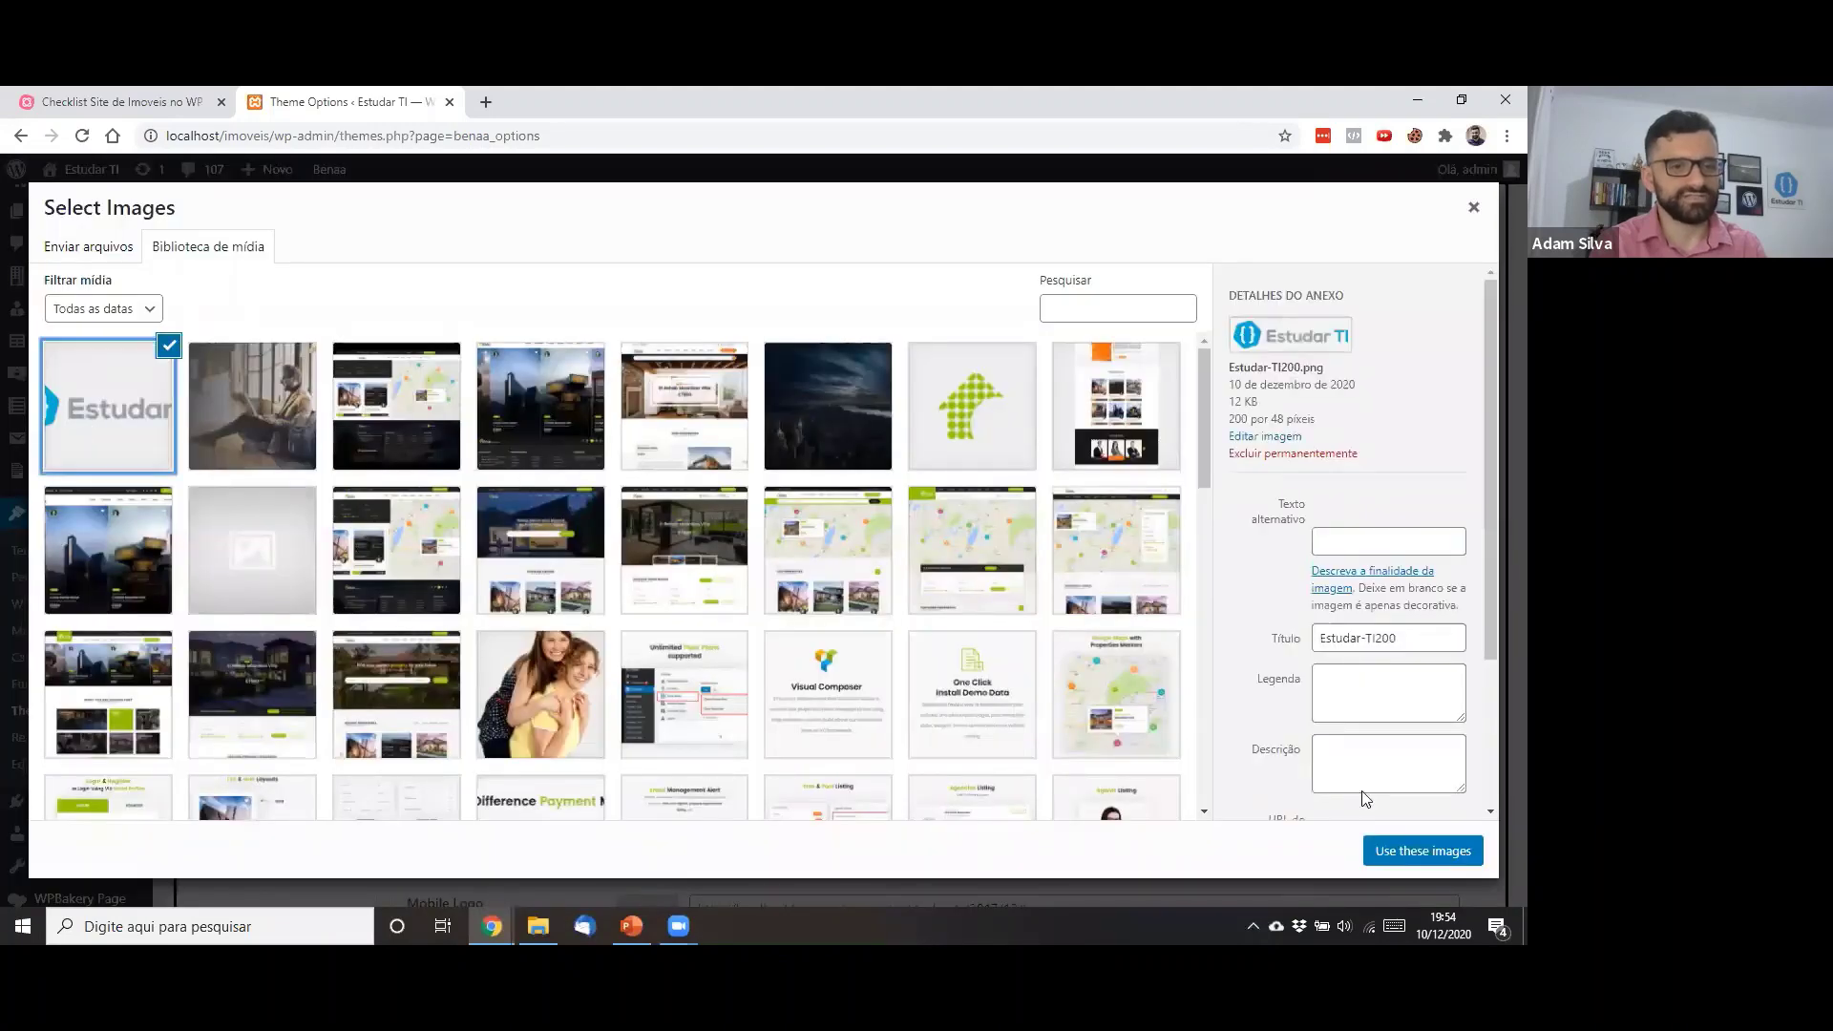
left_click(1423, 850)
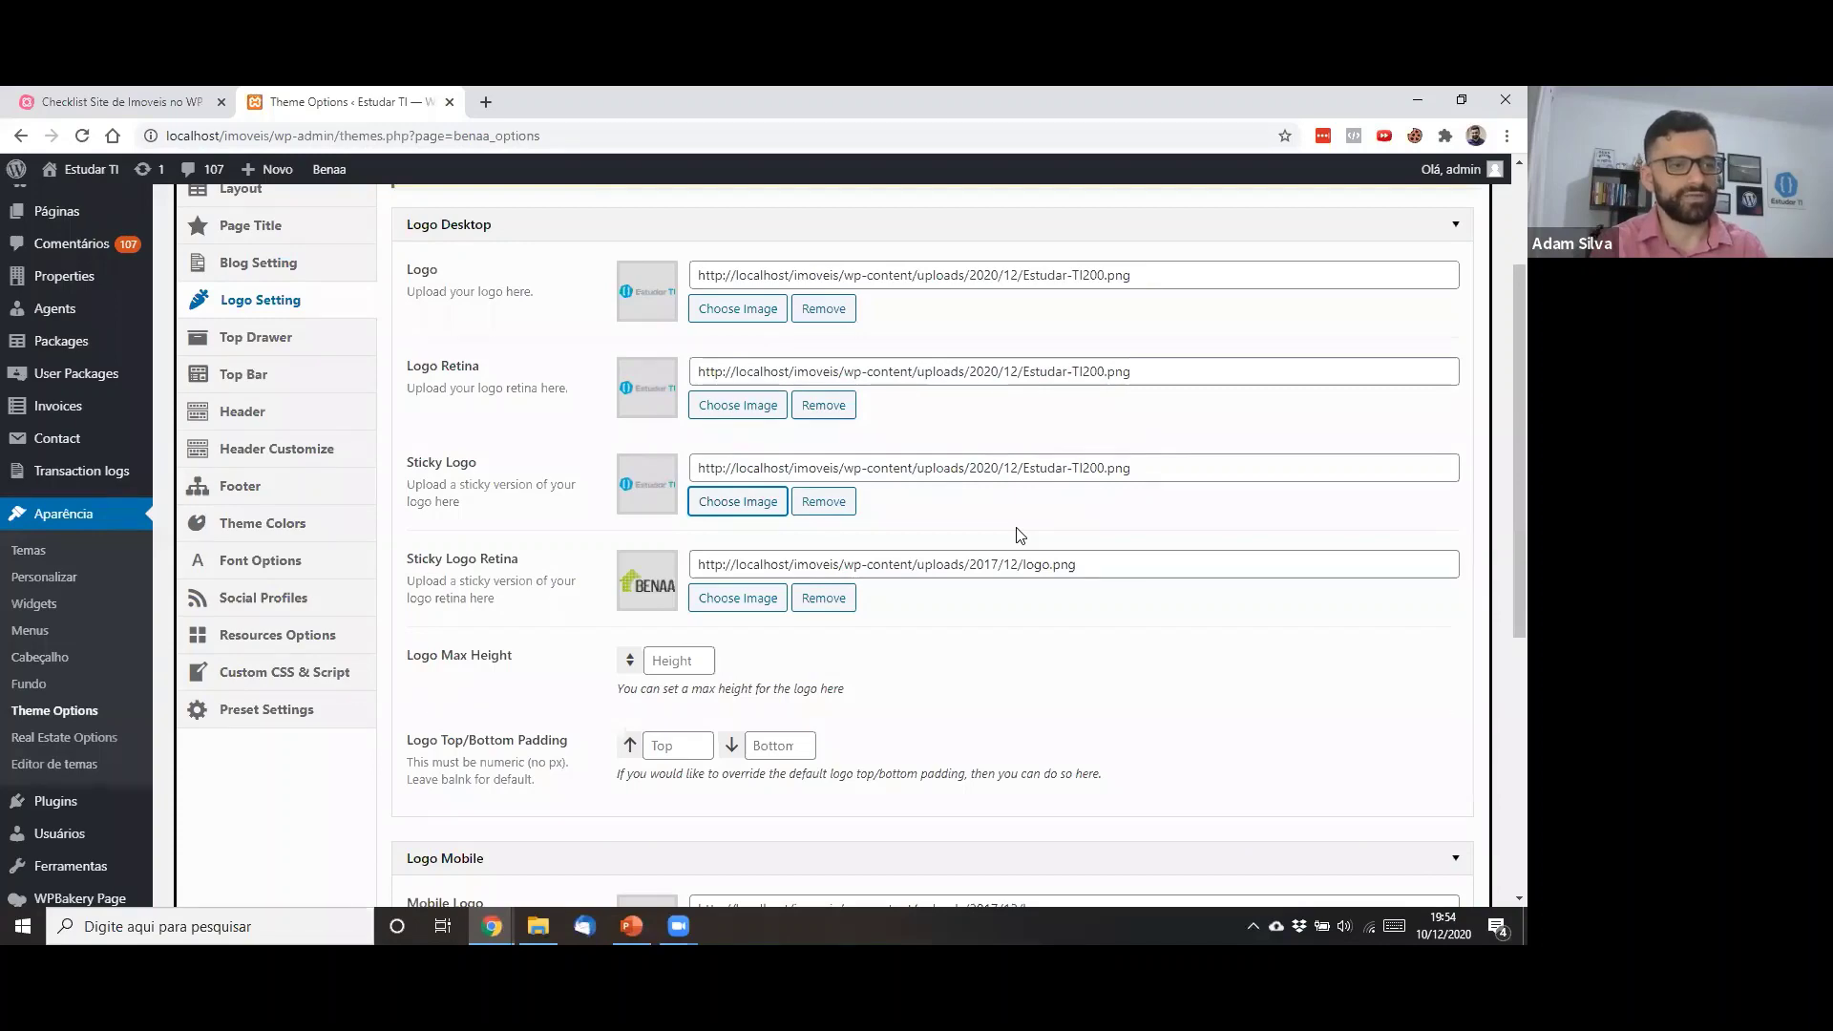
scroll(903, 368, "down", 2)
scroll(899, 370, "up", 2)
scroll(507, 531, "down", 1)
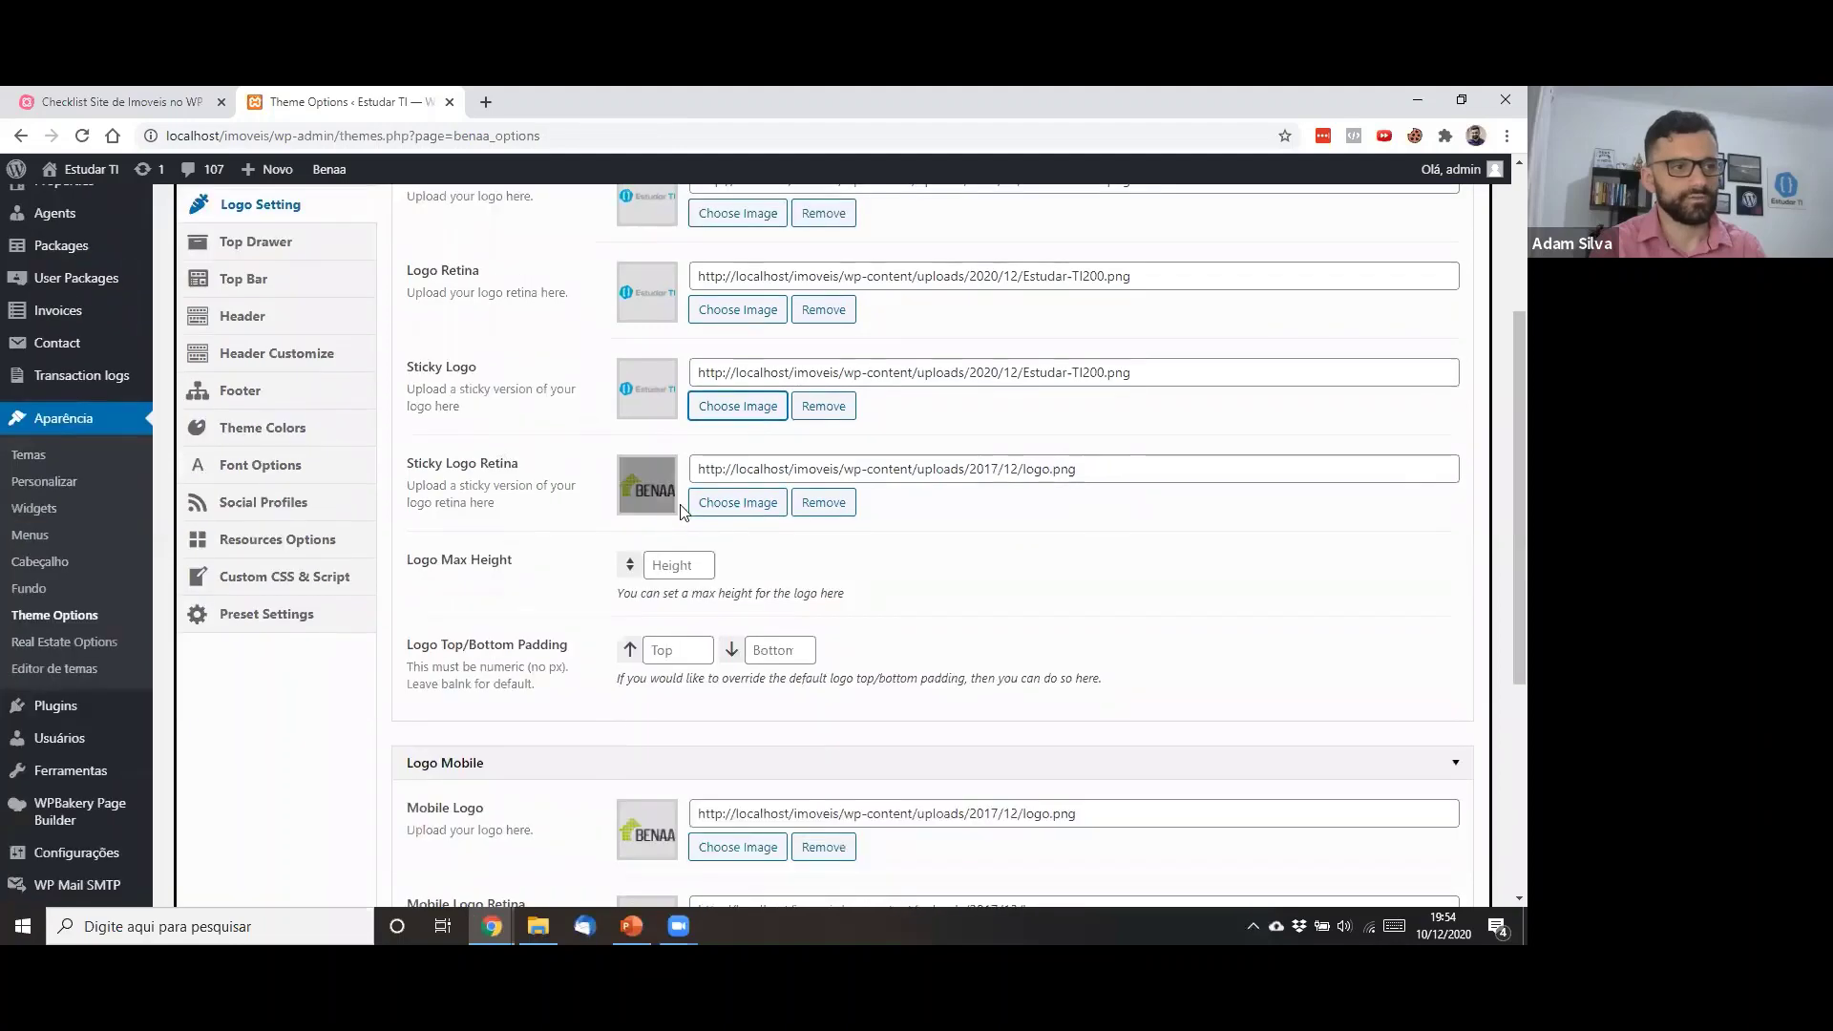
left_click(755, 514)
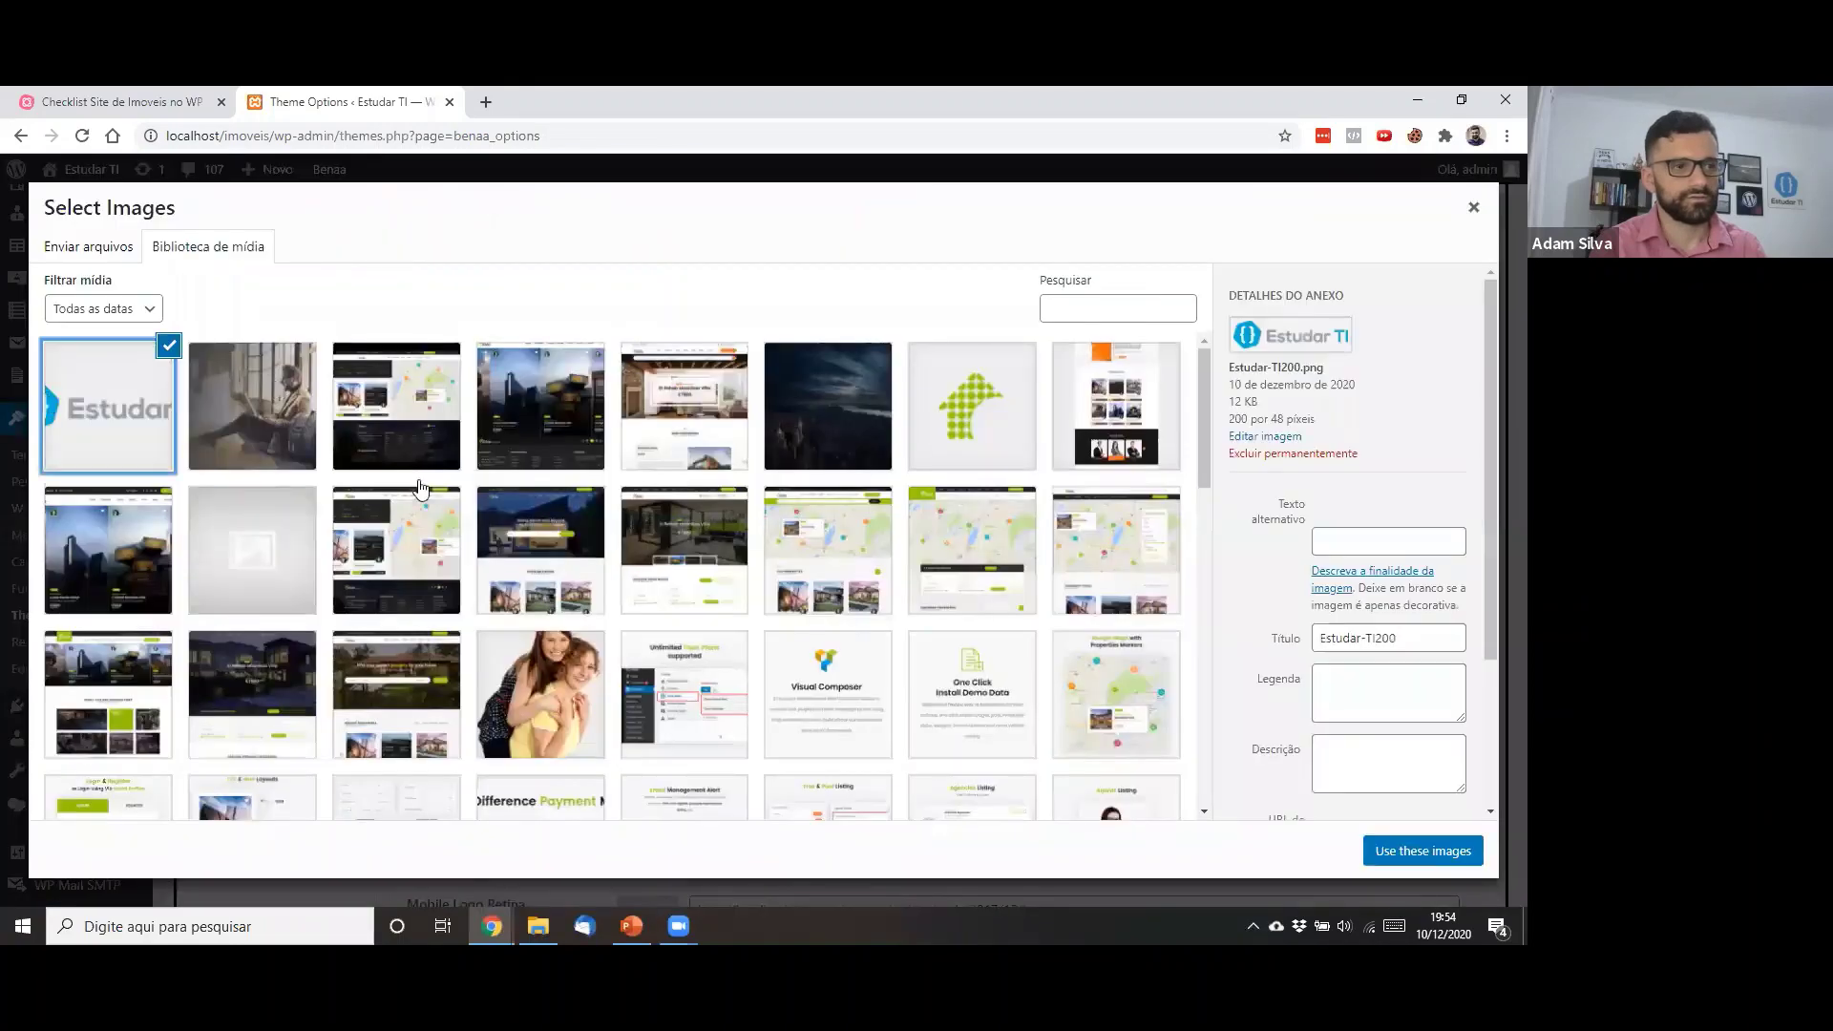
left_click(1428, 857)
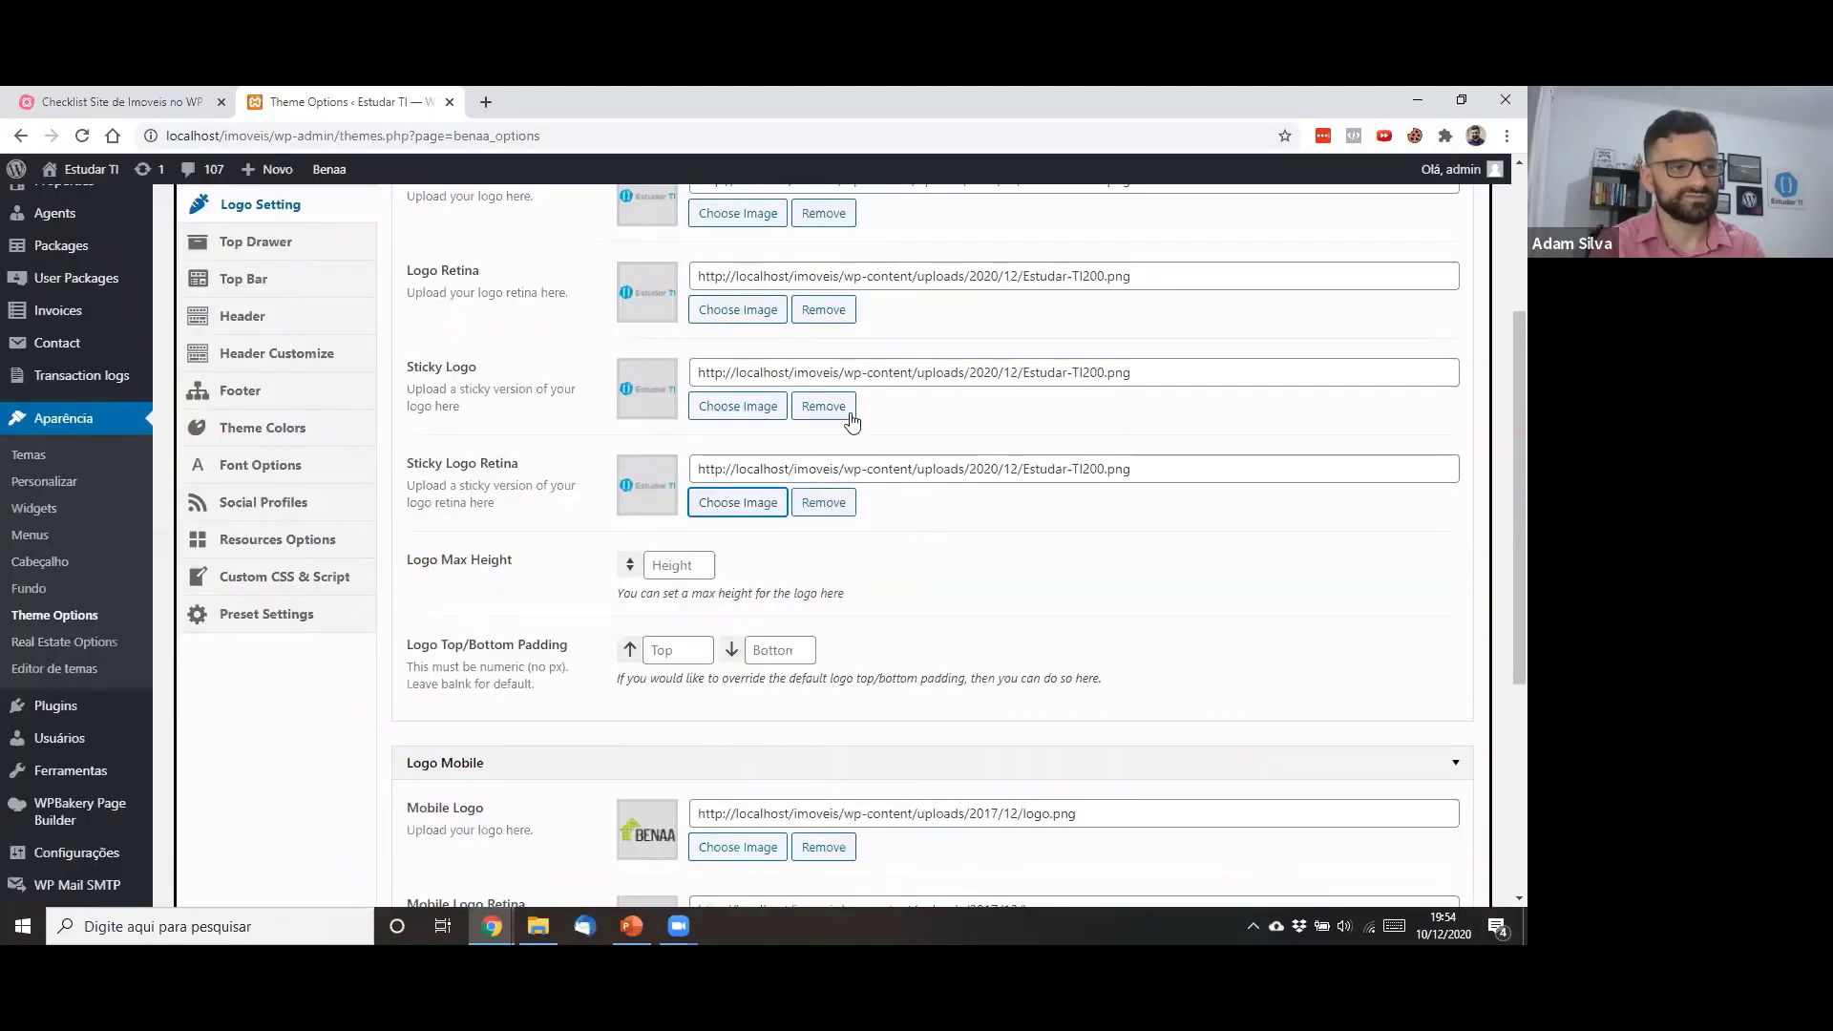
Set the Mobile Logo image to Estudar-TI200.png from the media library
scroll(851, 417, "down", 3)
scroll(851, 417, "down", 2)
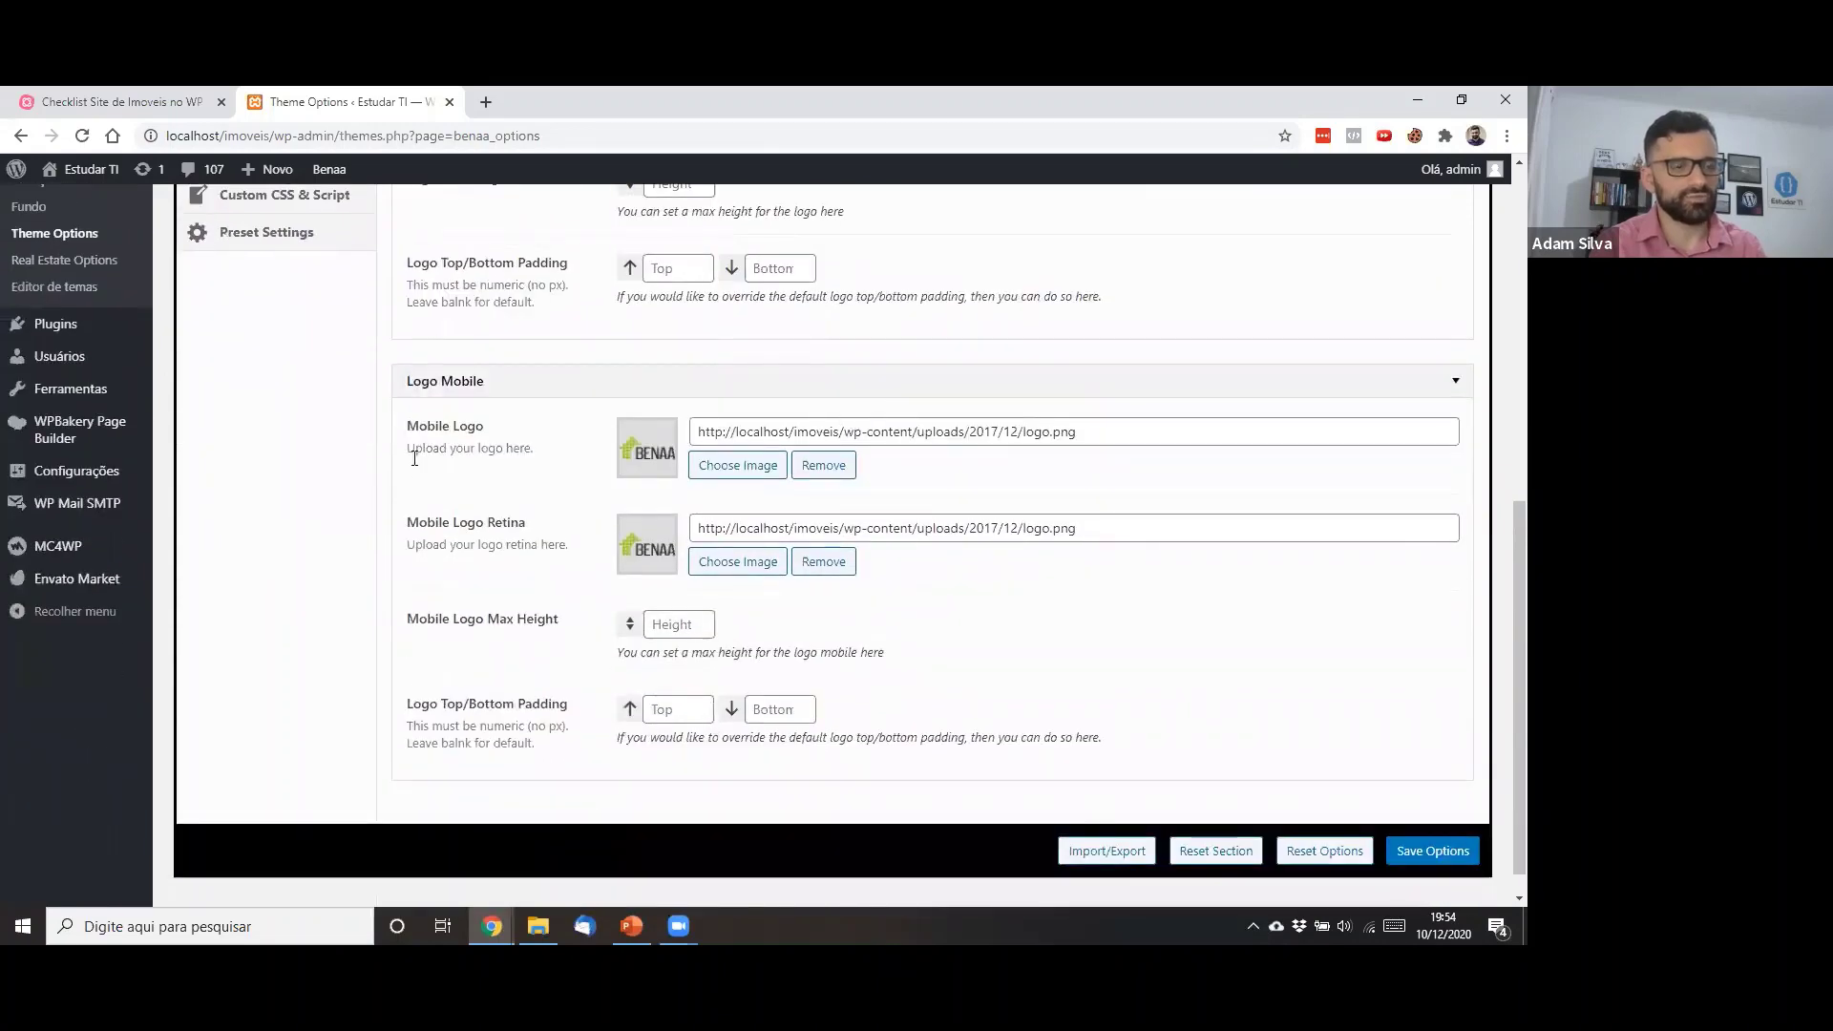
left_click(730, 470)
left_click(103, 444)
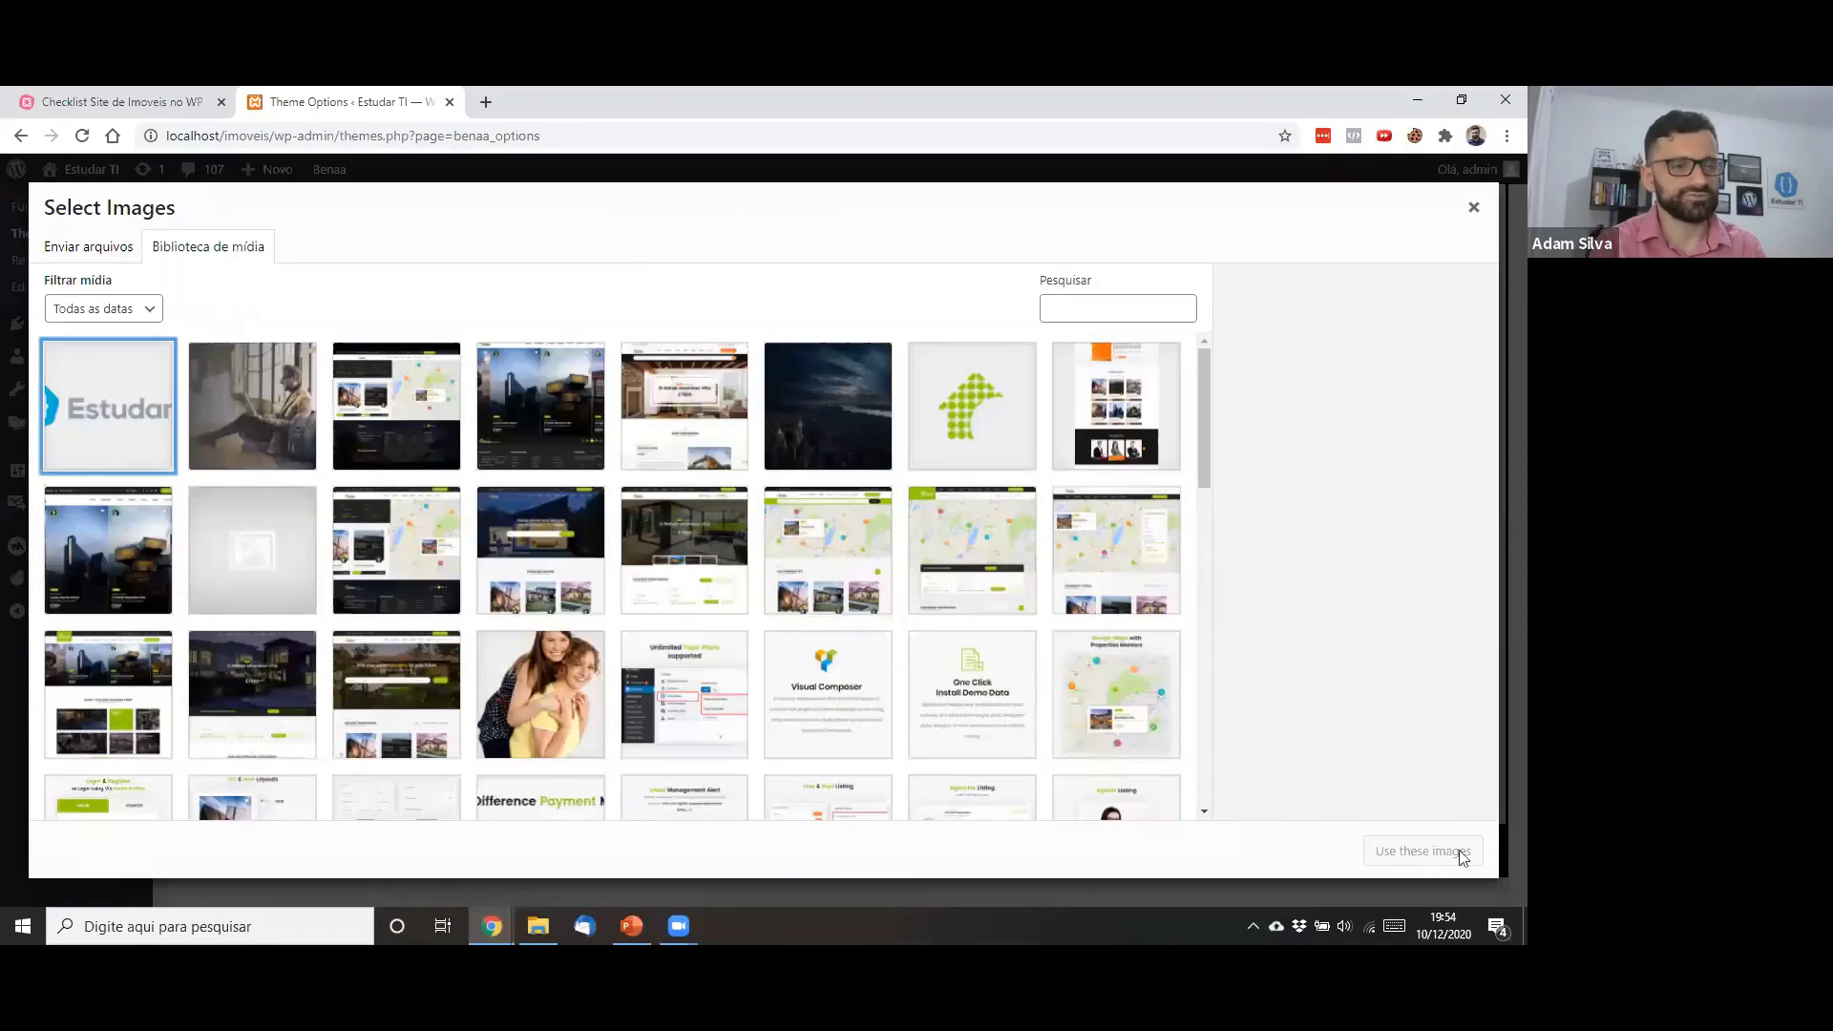
left_click(1429, 855)
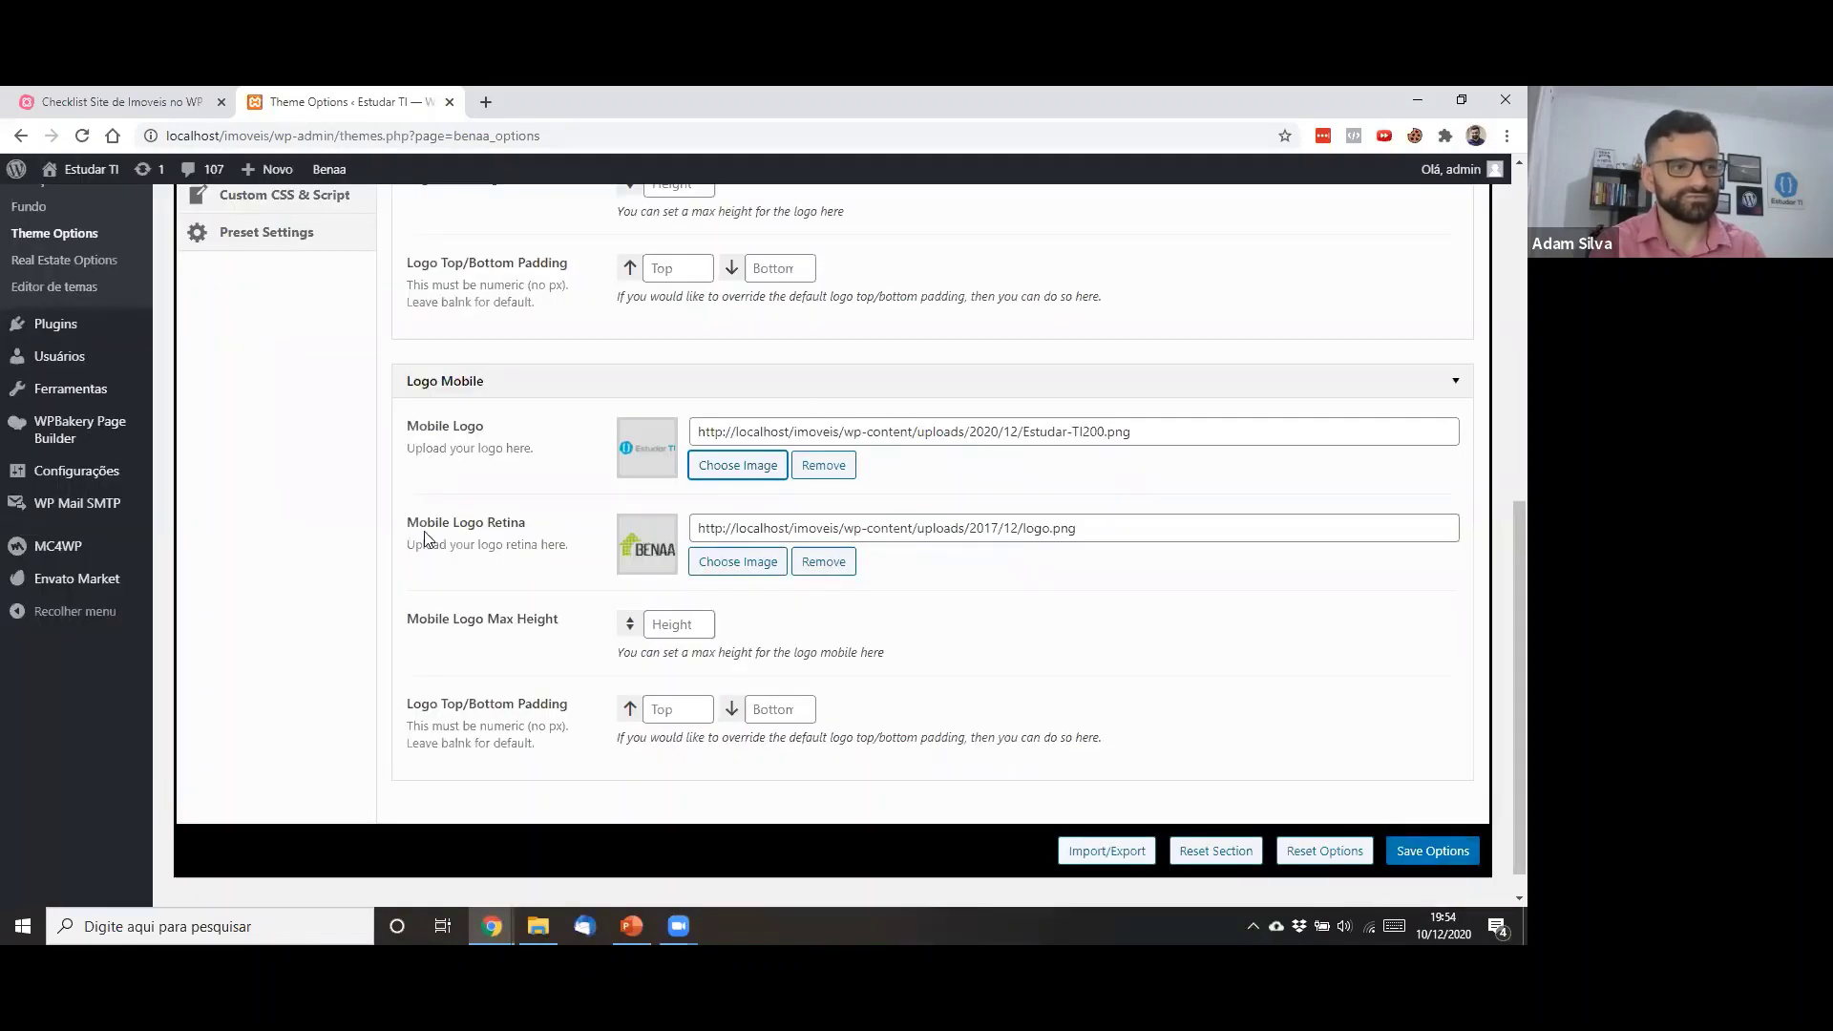
Set the Mobile Logo Retina to Estudar-TI200.png from the media library and save the theme options
left_click(762, 571)
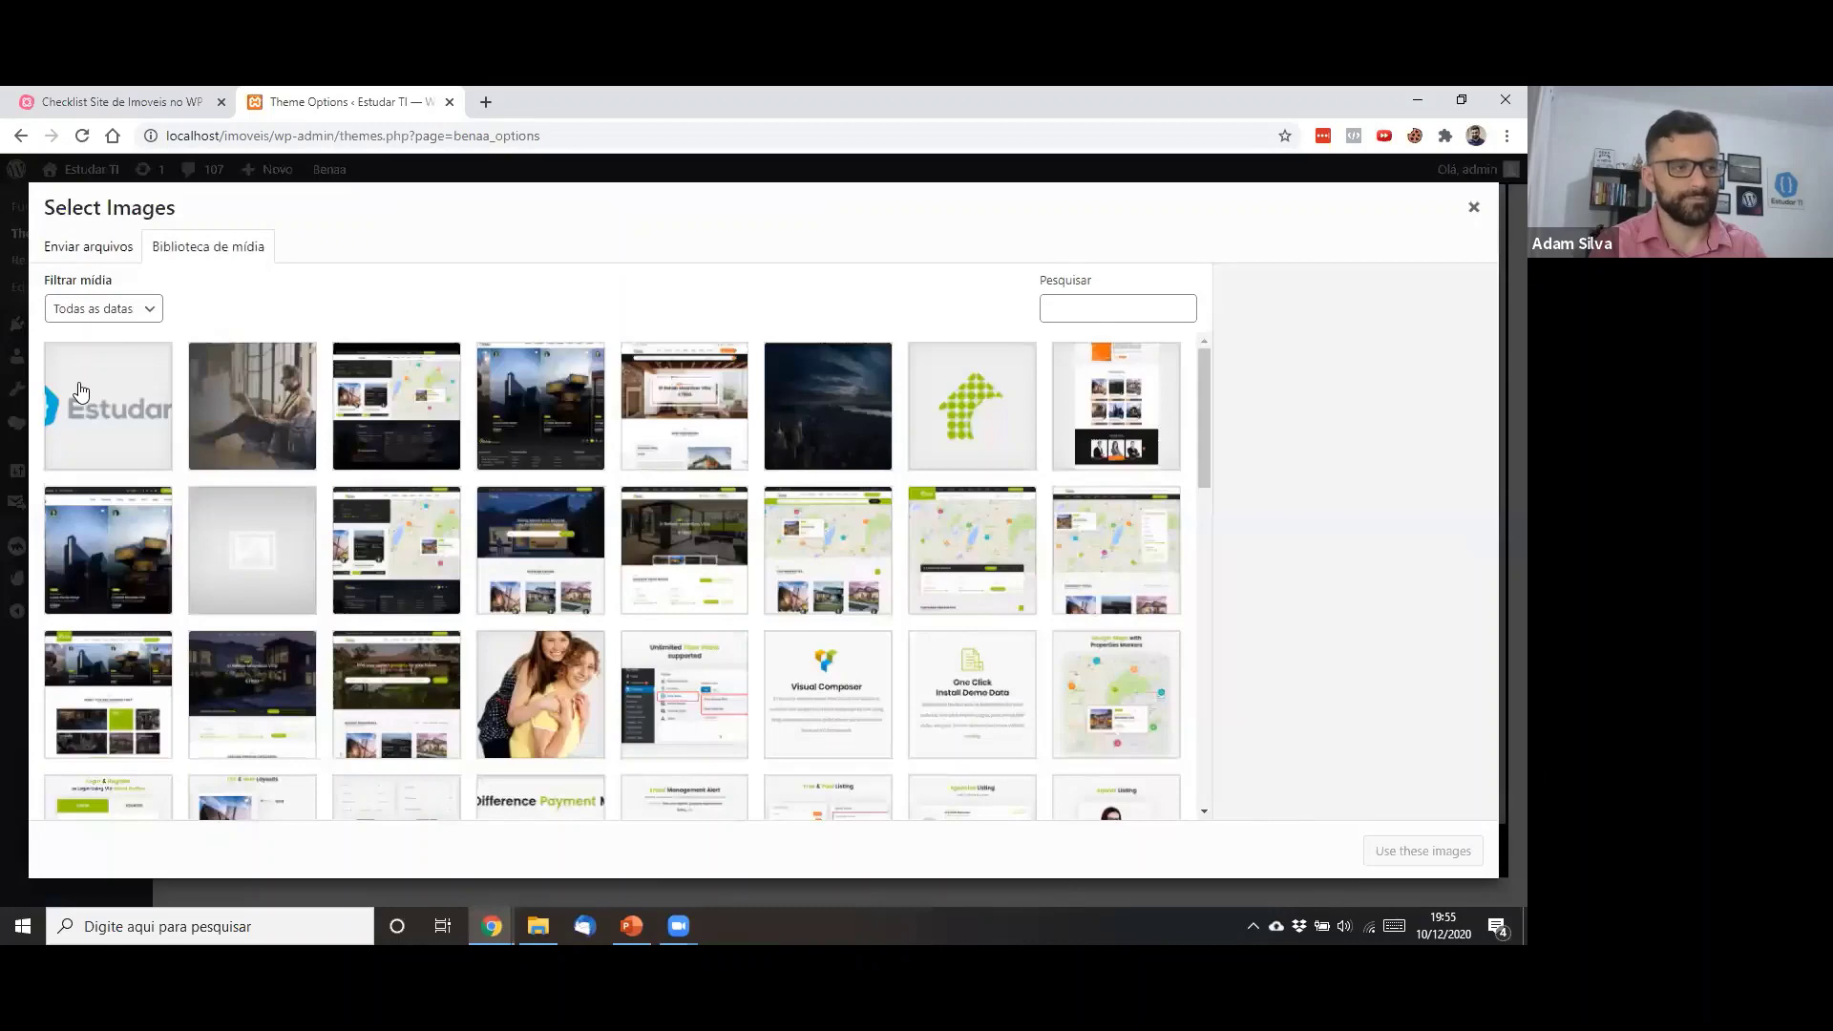
left_click(80, 392)
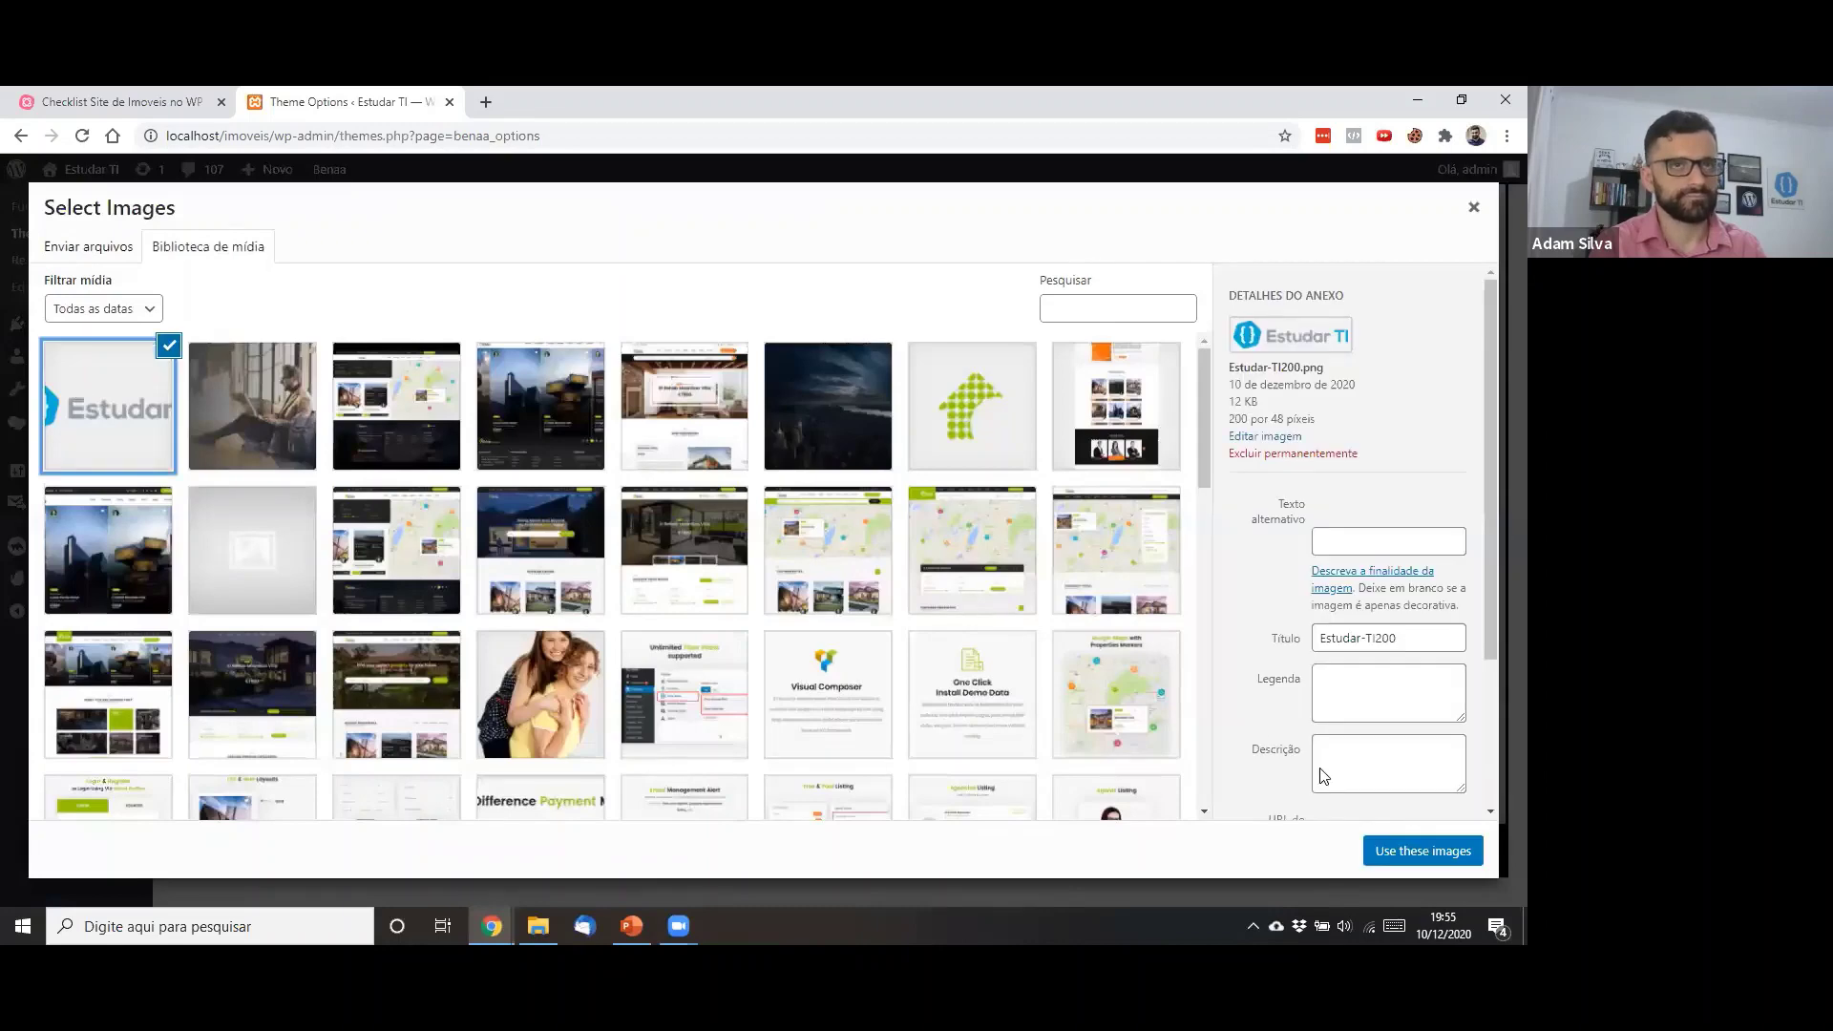
left_click(1390, 859)
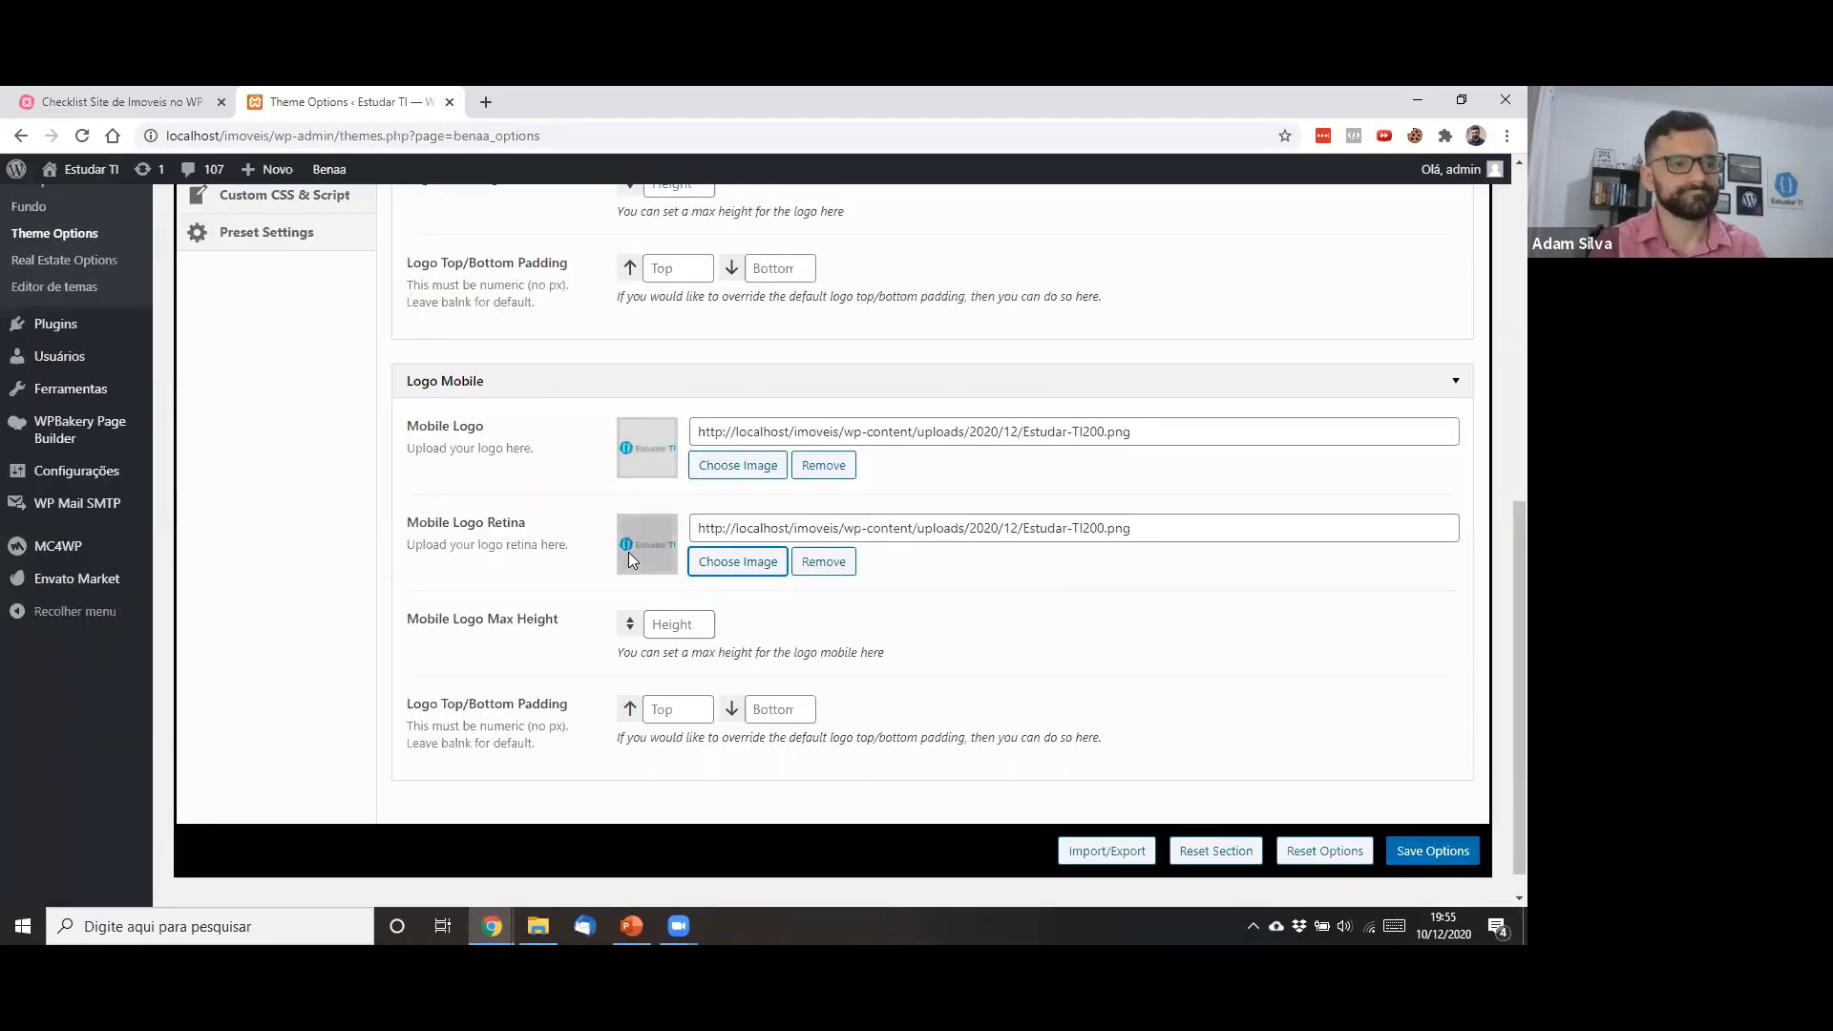
left_click(1444, 864)
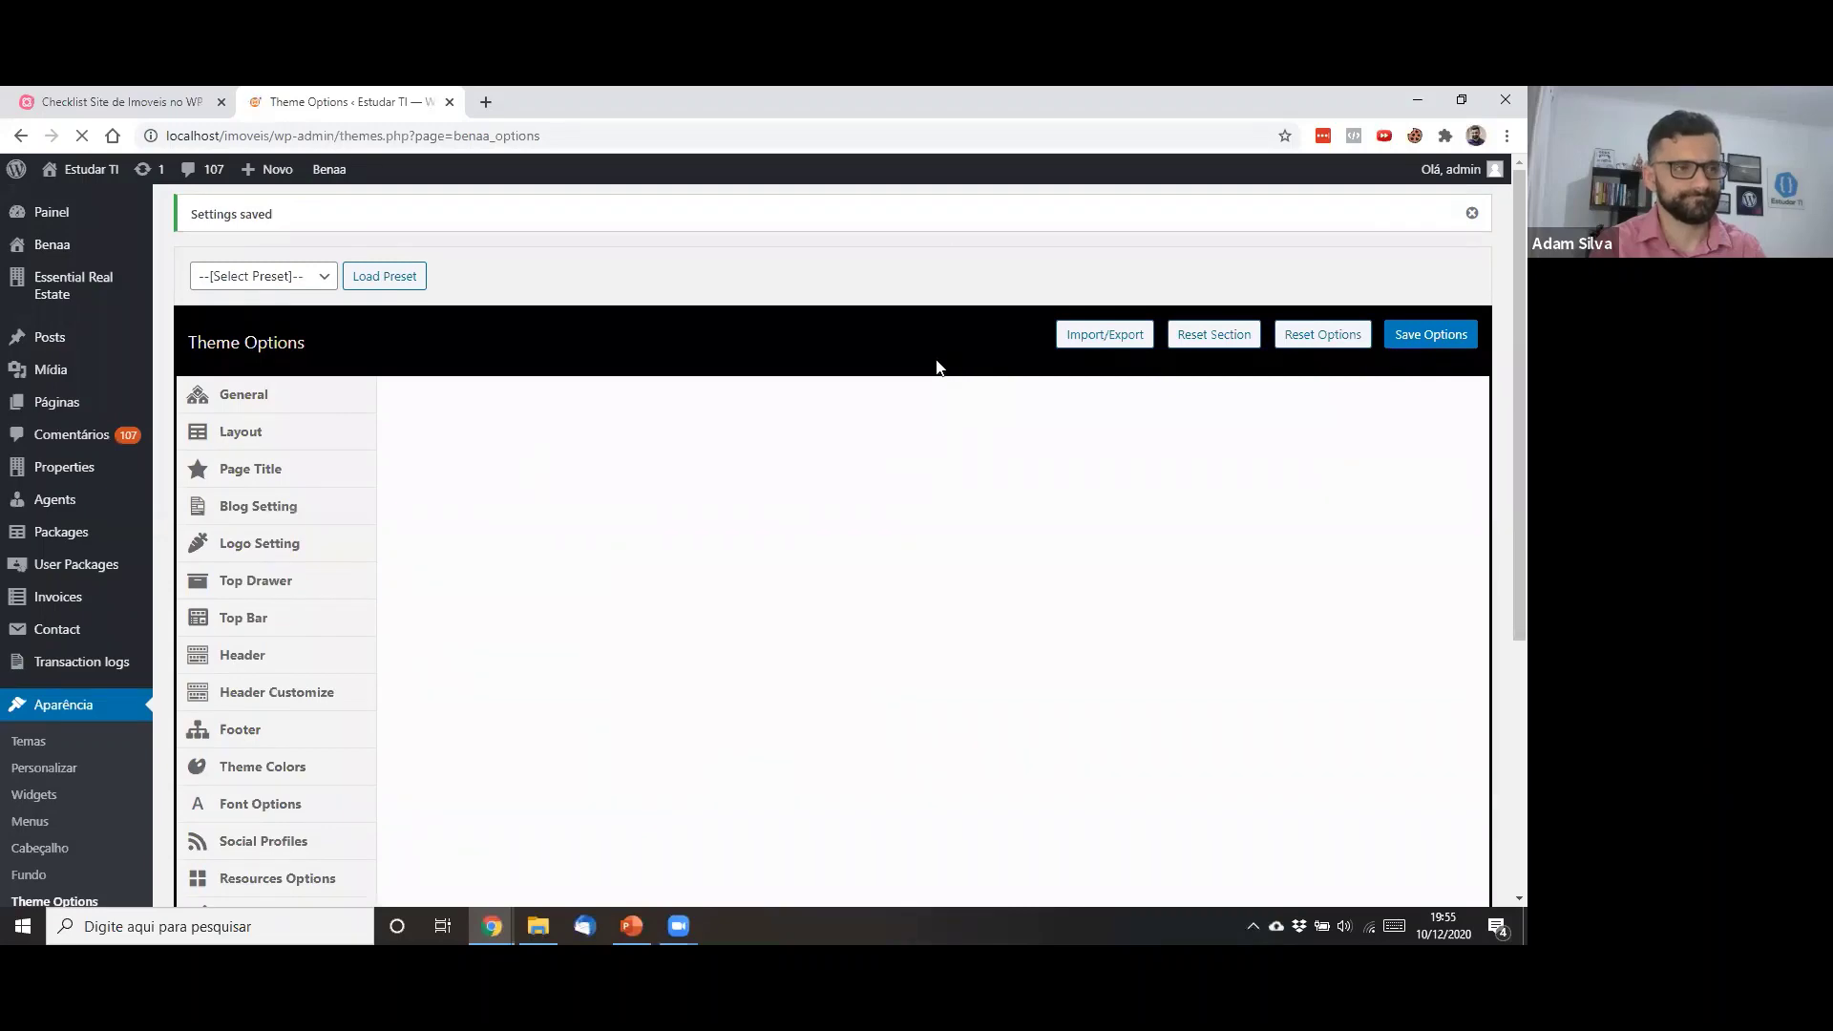
Open the site's home page in a new browser tab and check the logo in its header
scroll(937, 362, "down", 3)
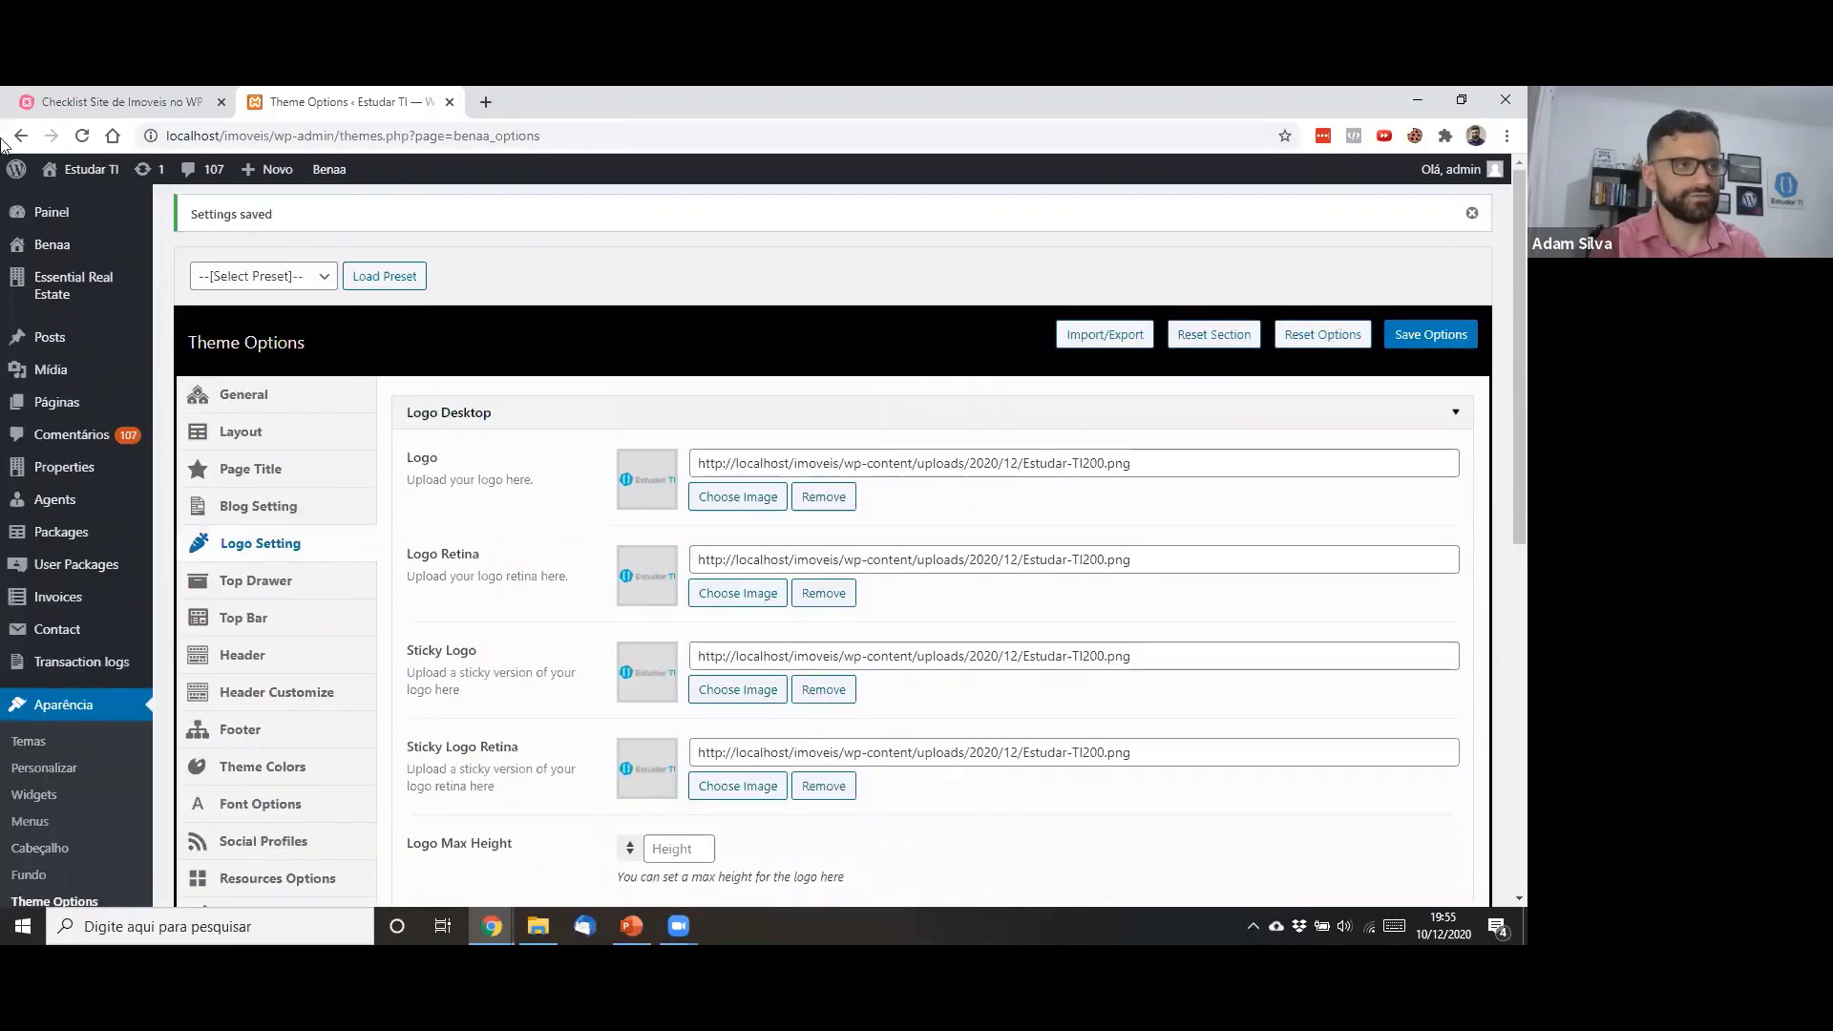
mouse_move(91, 171)
middle_click(96, 203)
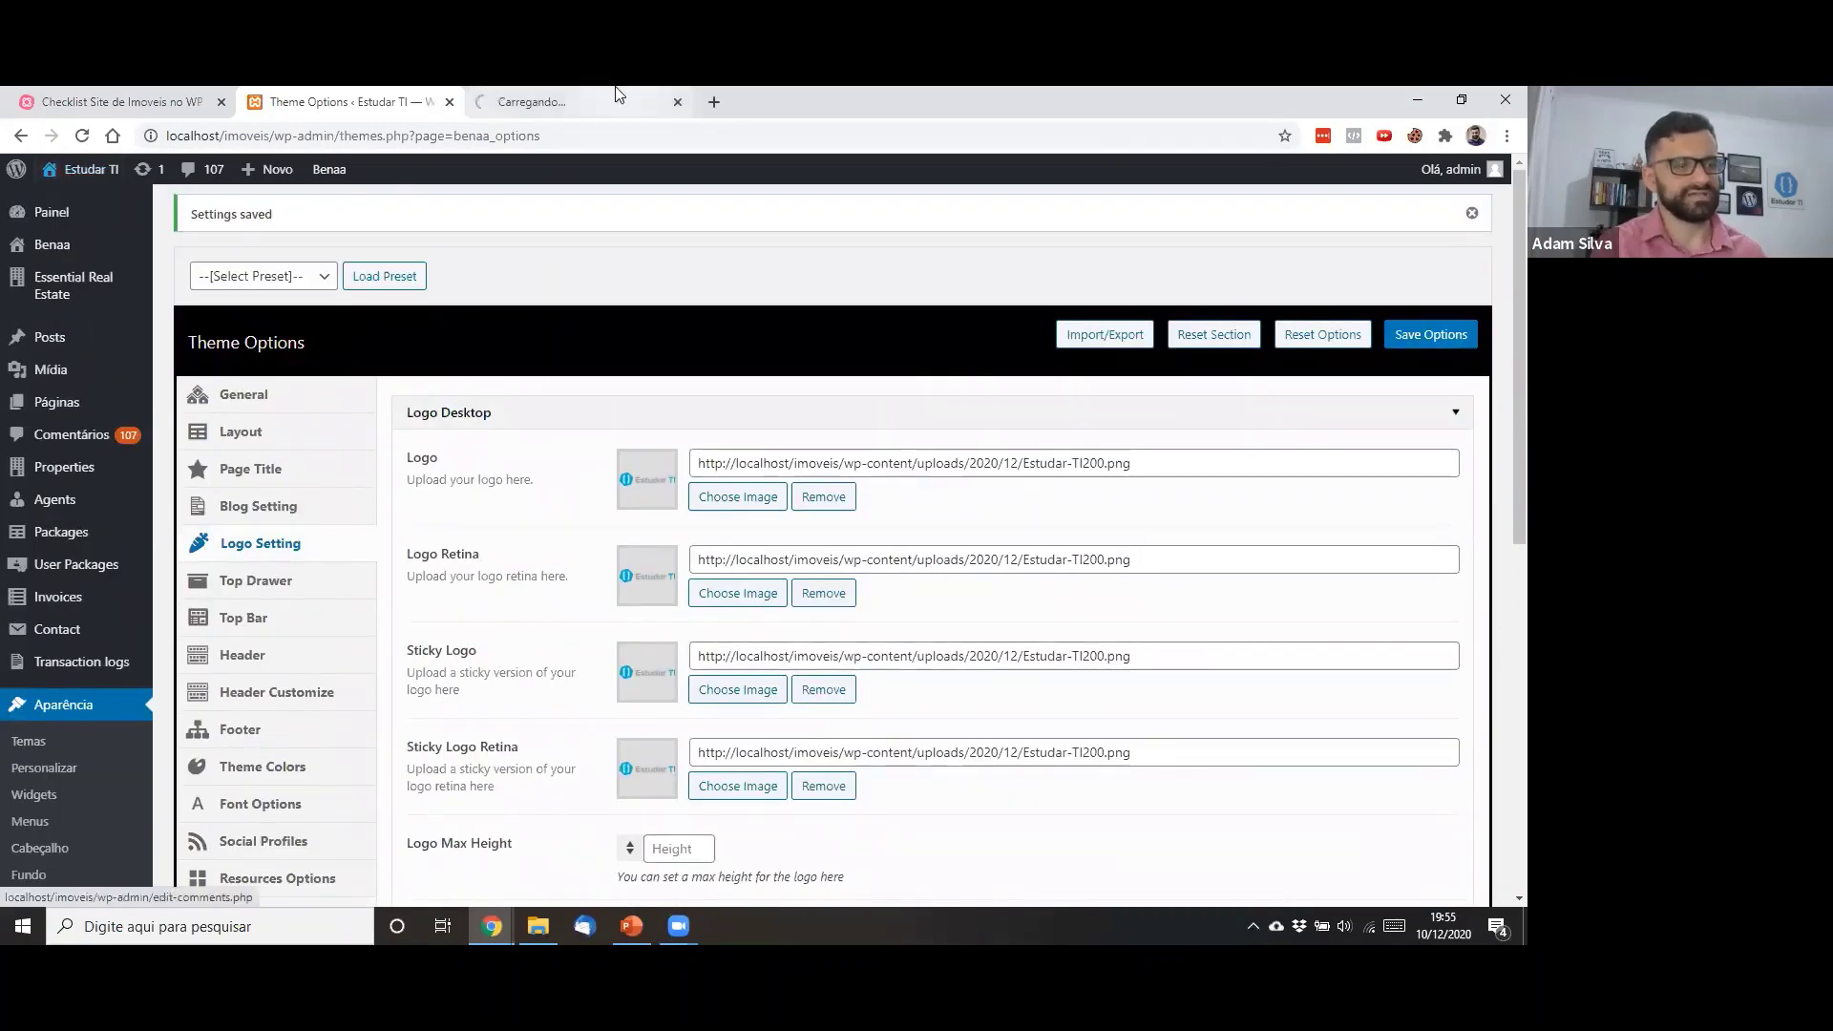
left_click(619, 95)
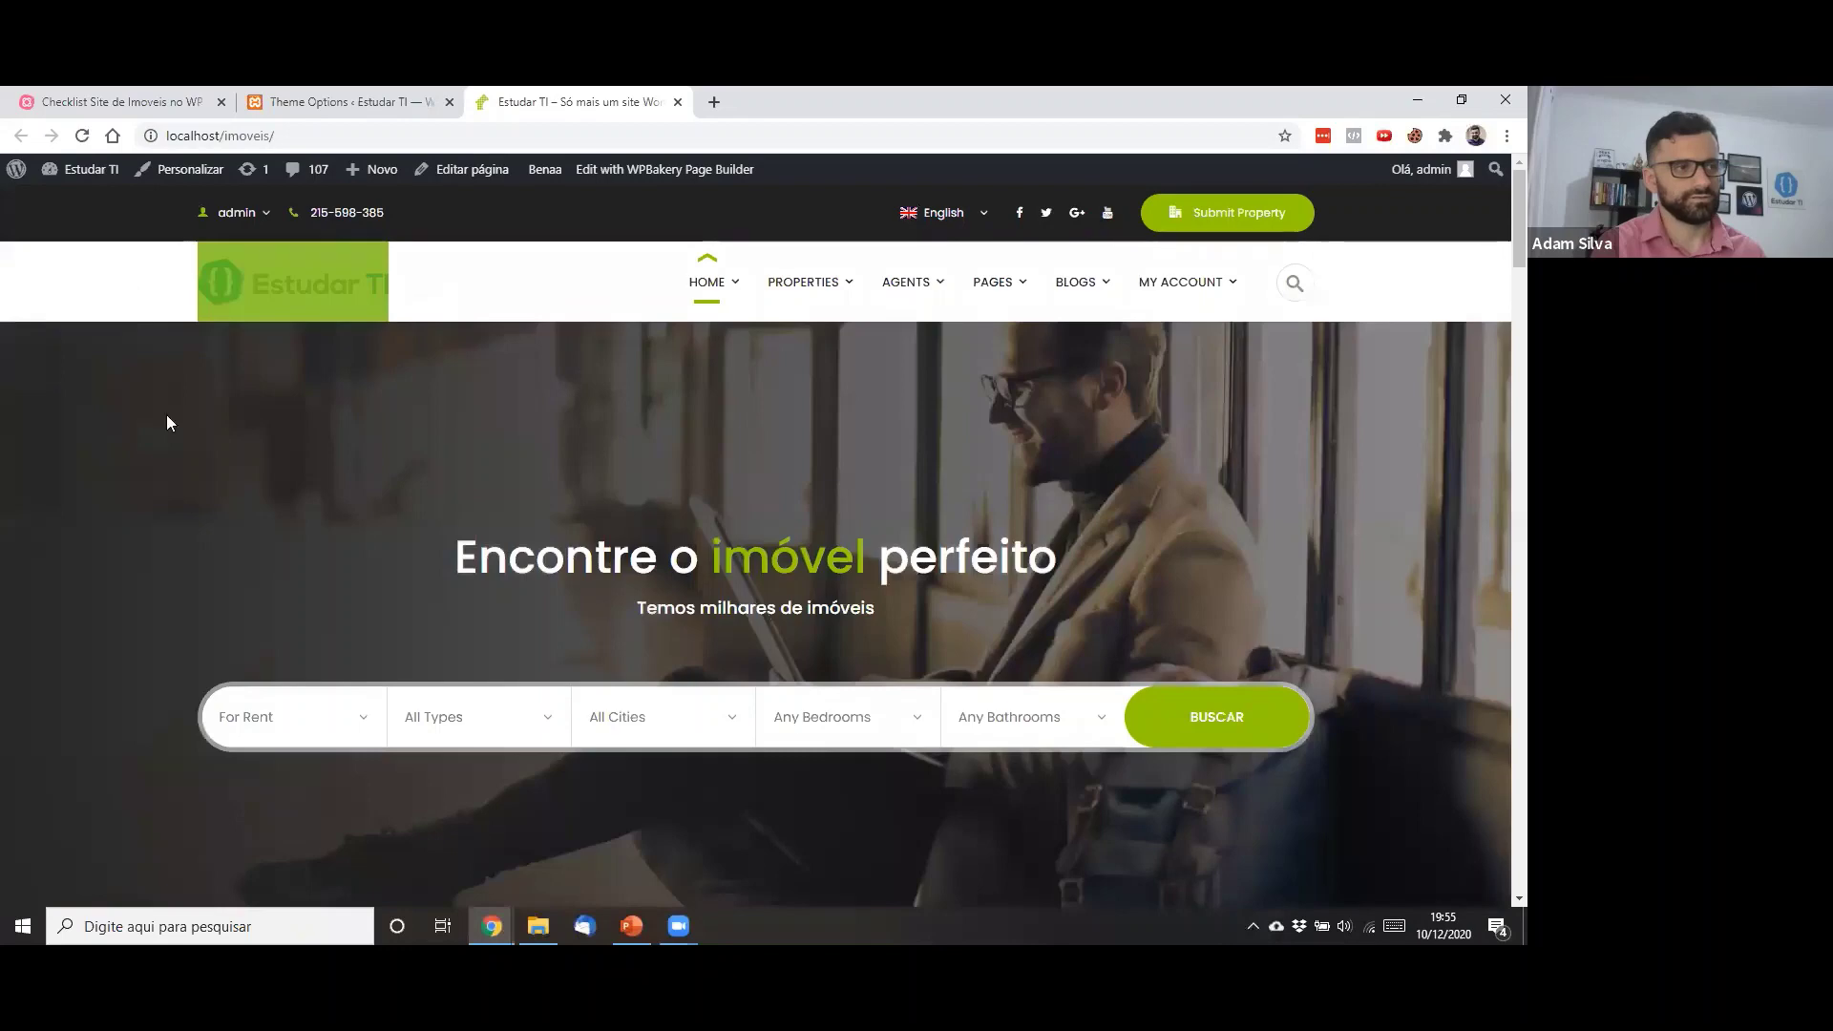
scroll(181, 450, "down", 10)
scroll(182, 449, "up", 10)
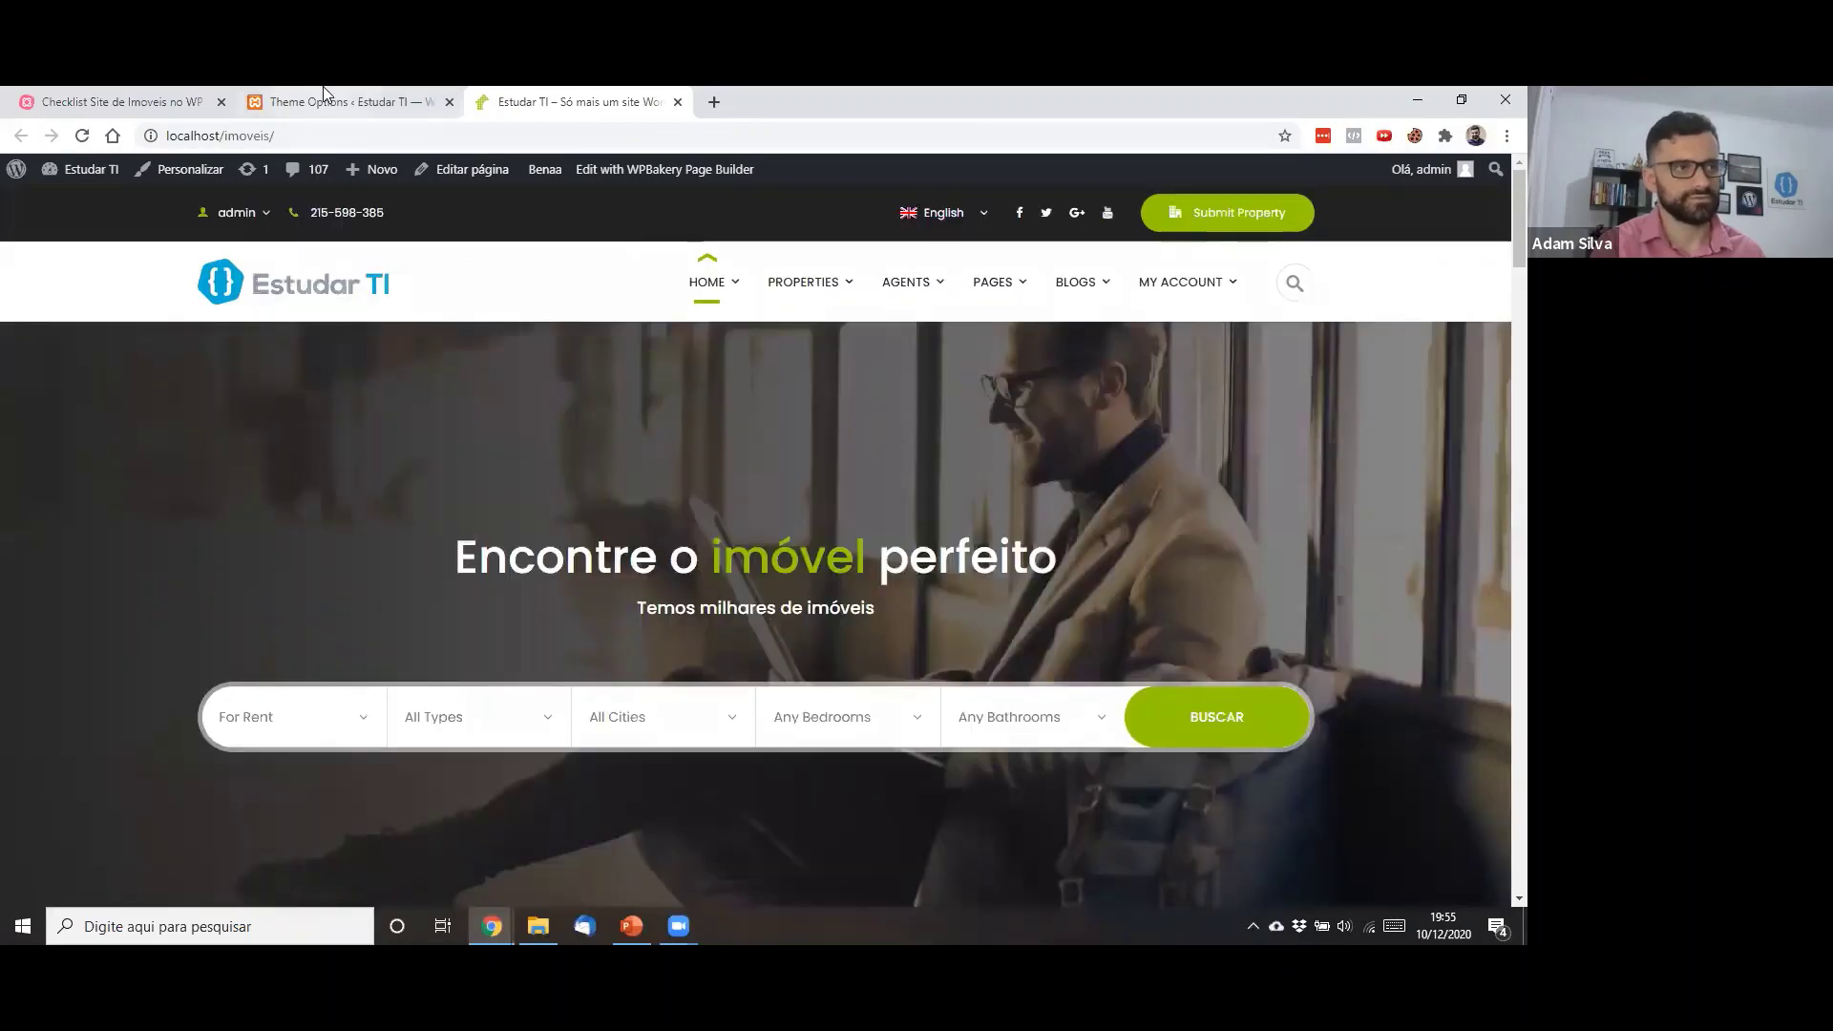
Return to the theme options and review the desktop and mobile settings in the Header section
left_click(320, 103)
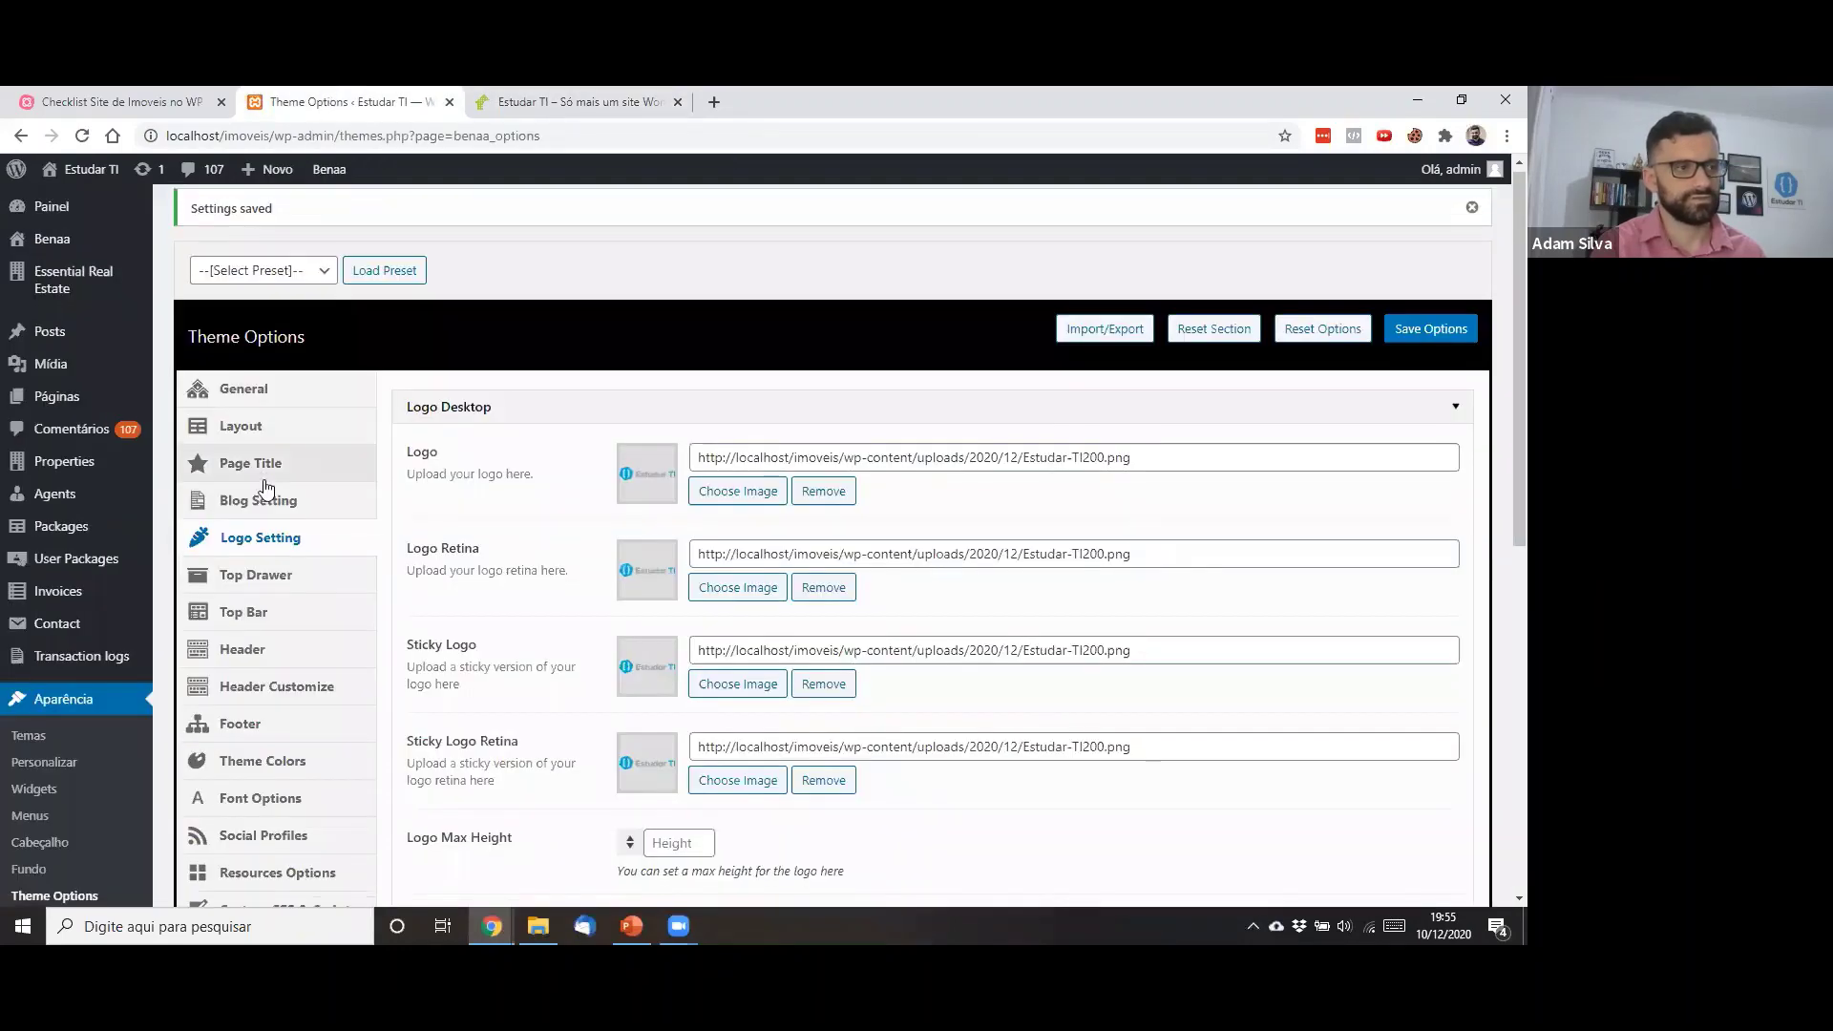
scroll(301, 483, "down", 2)
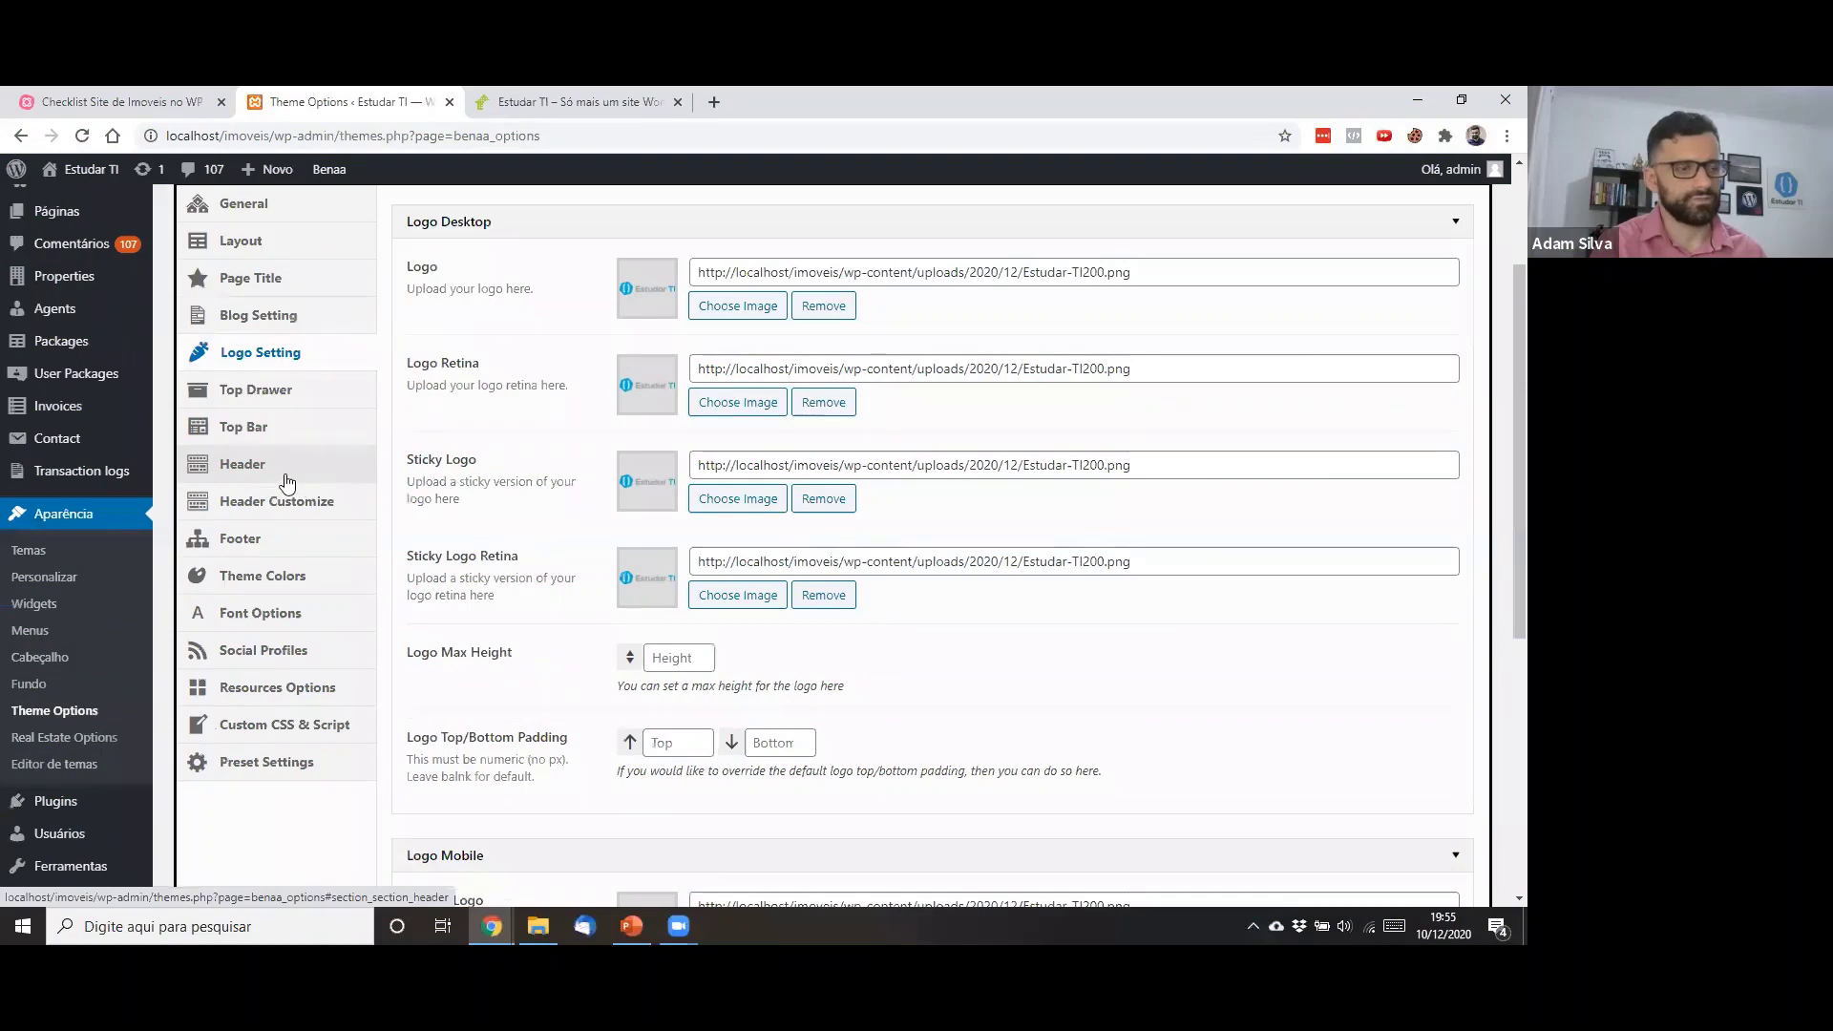
left_click(288, 480)
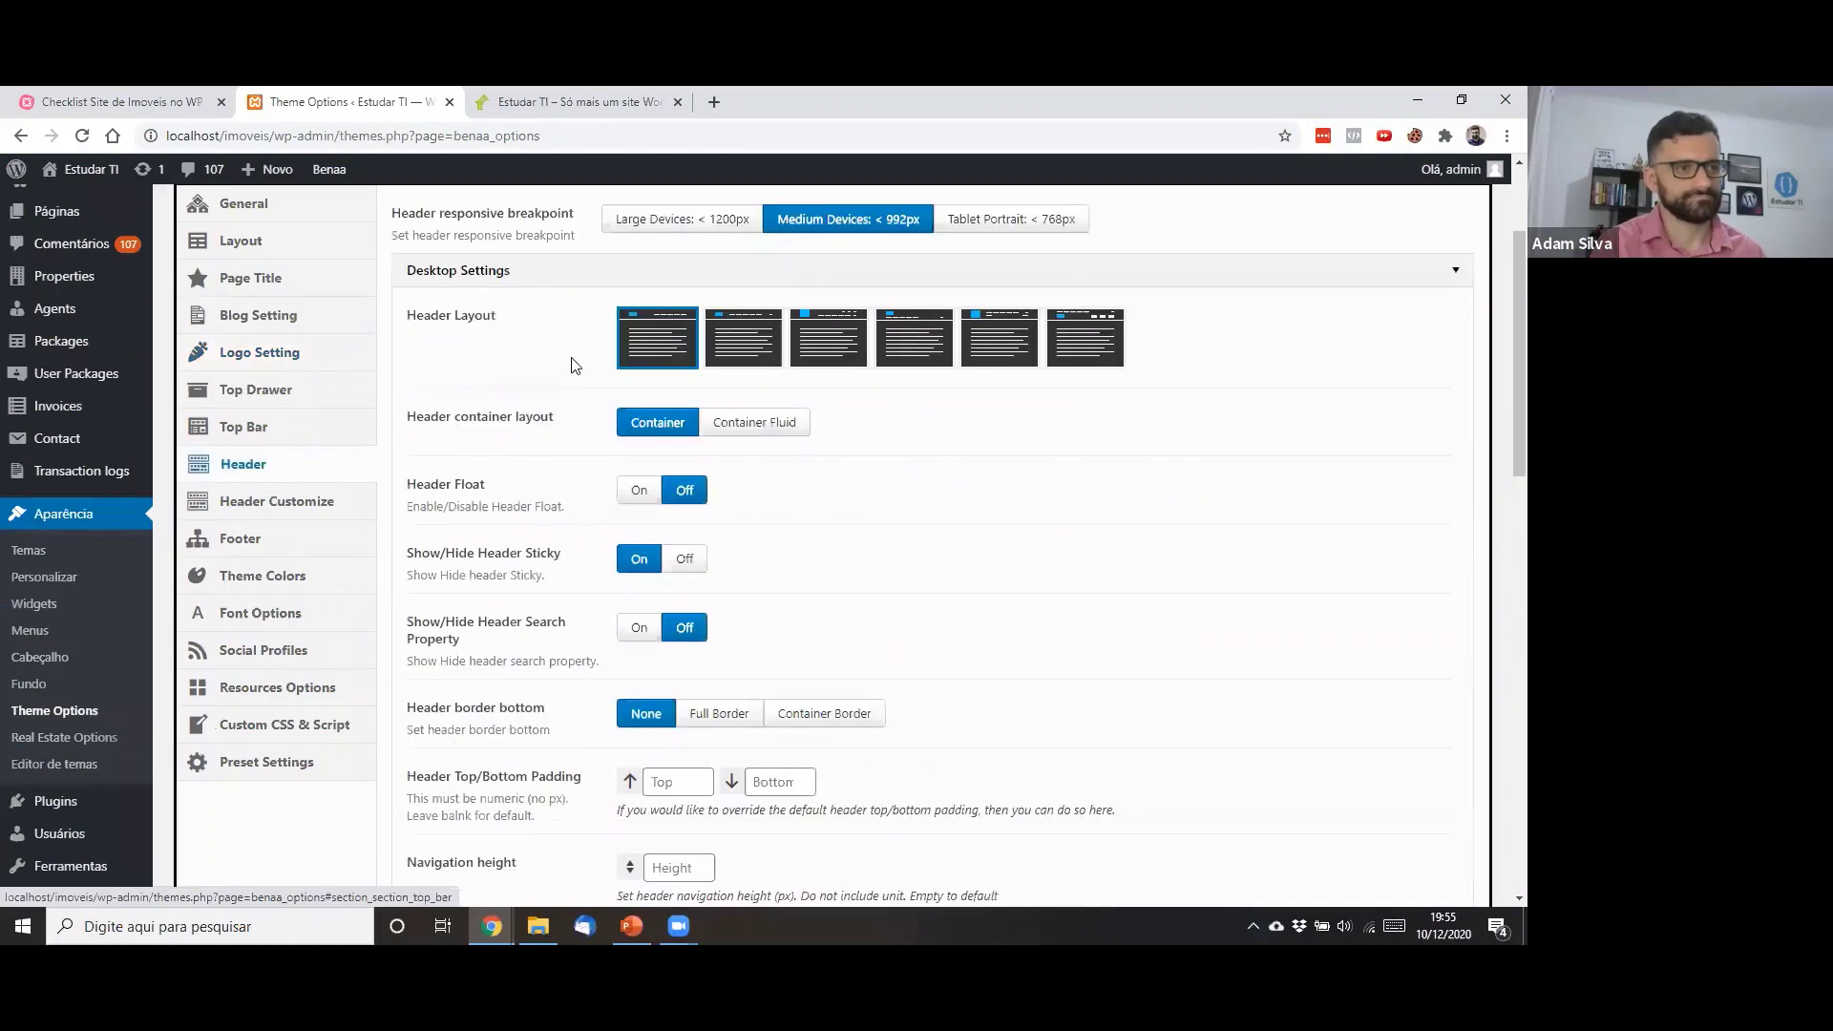
scroll(574, 365, "down", 8)
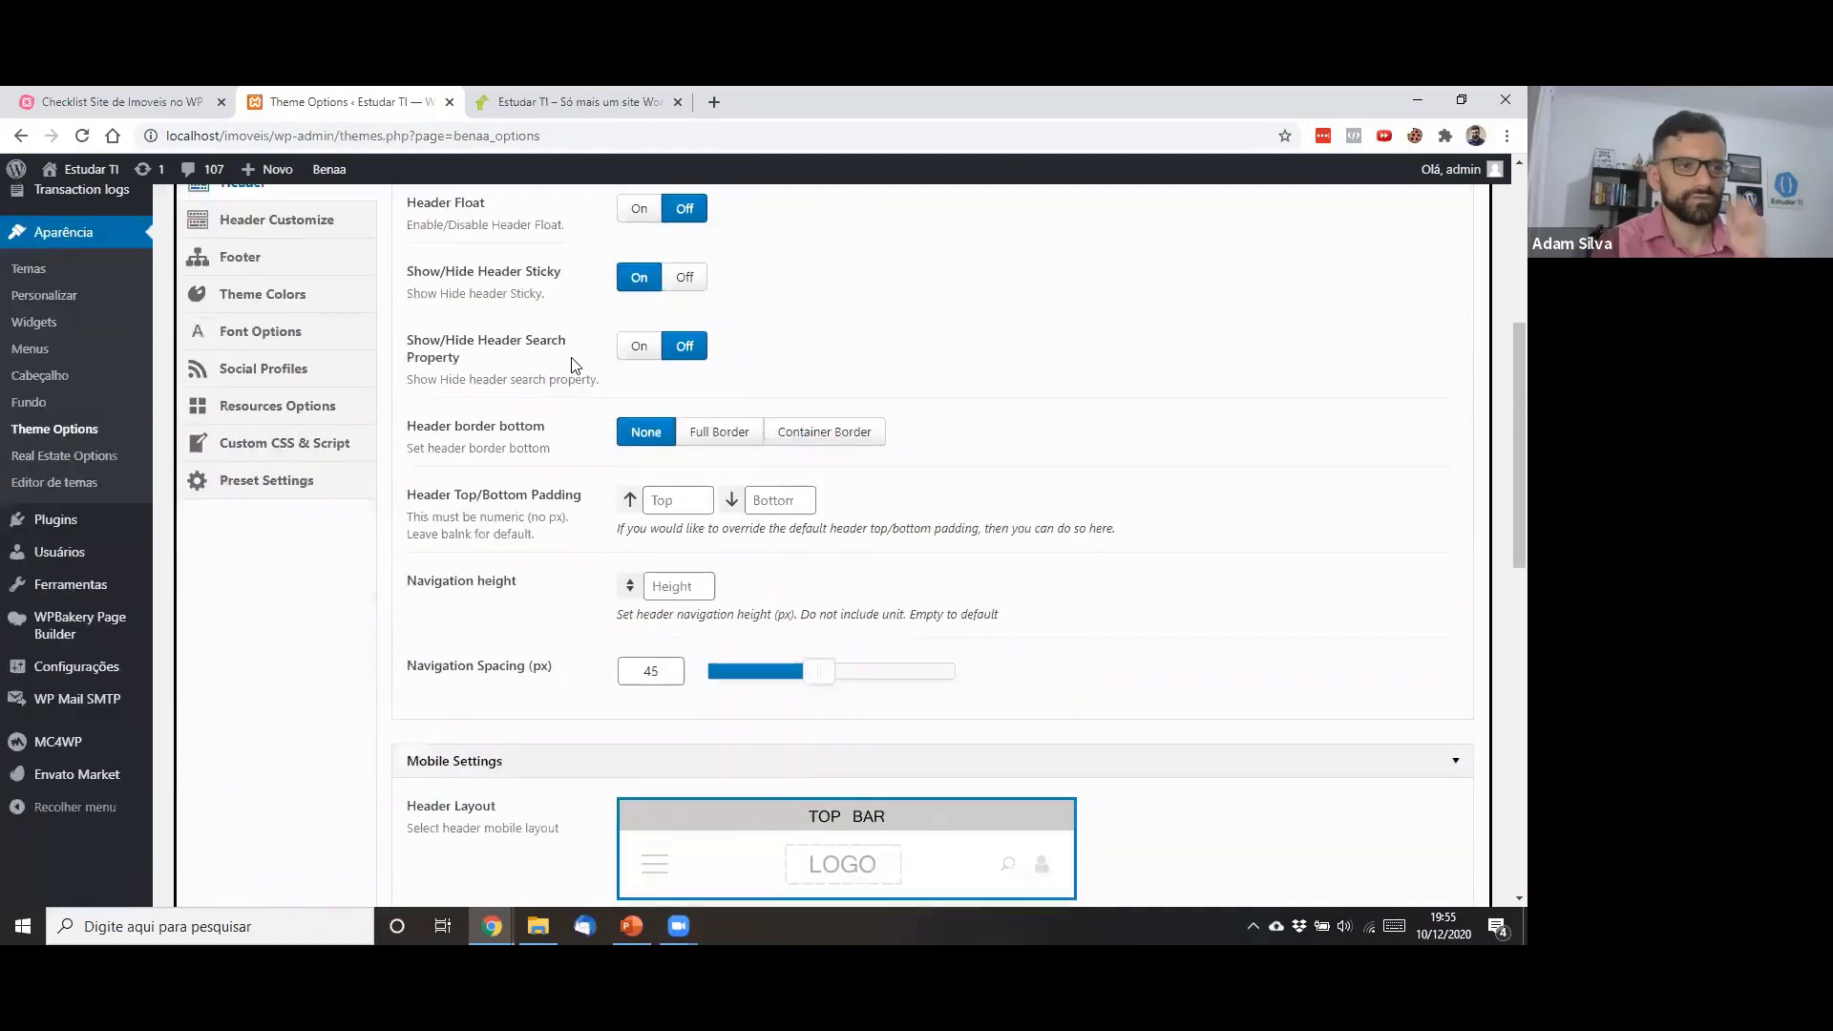
scroll(574, 365, "down", 5)
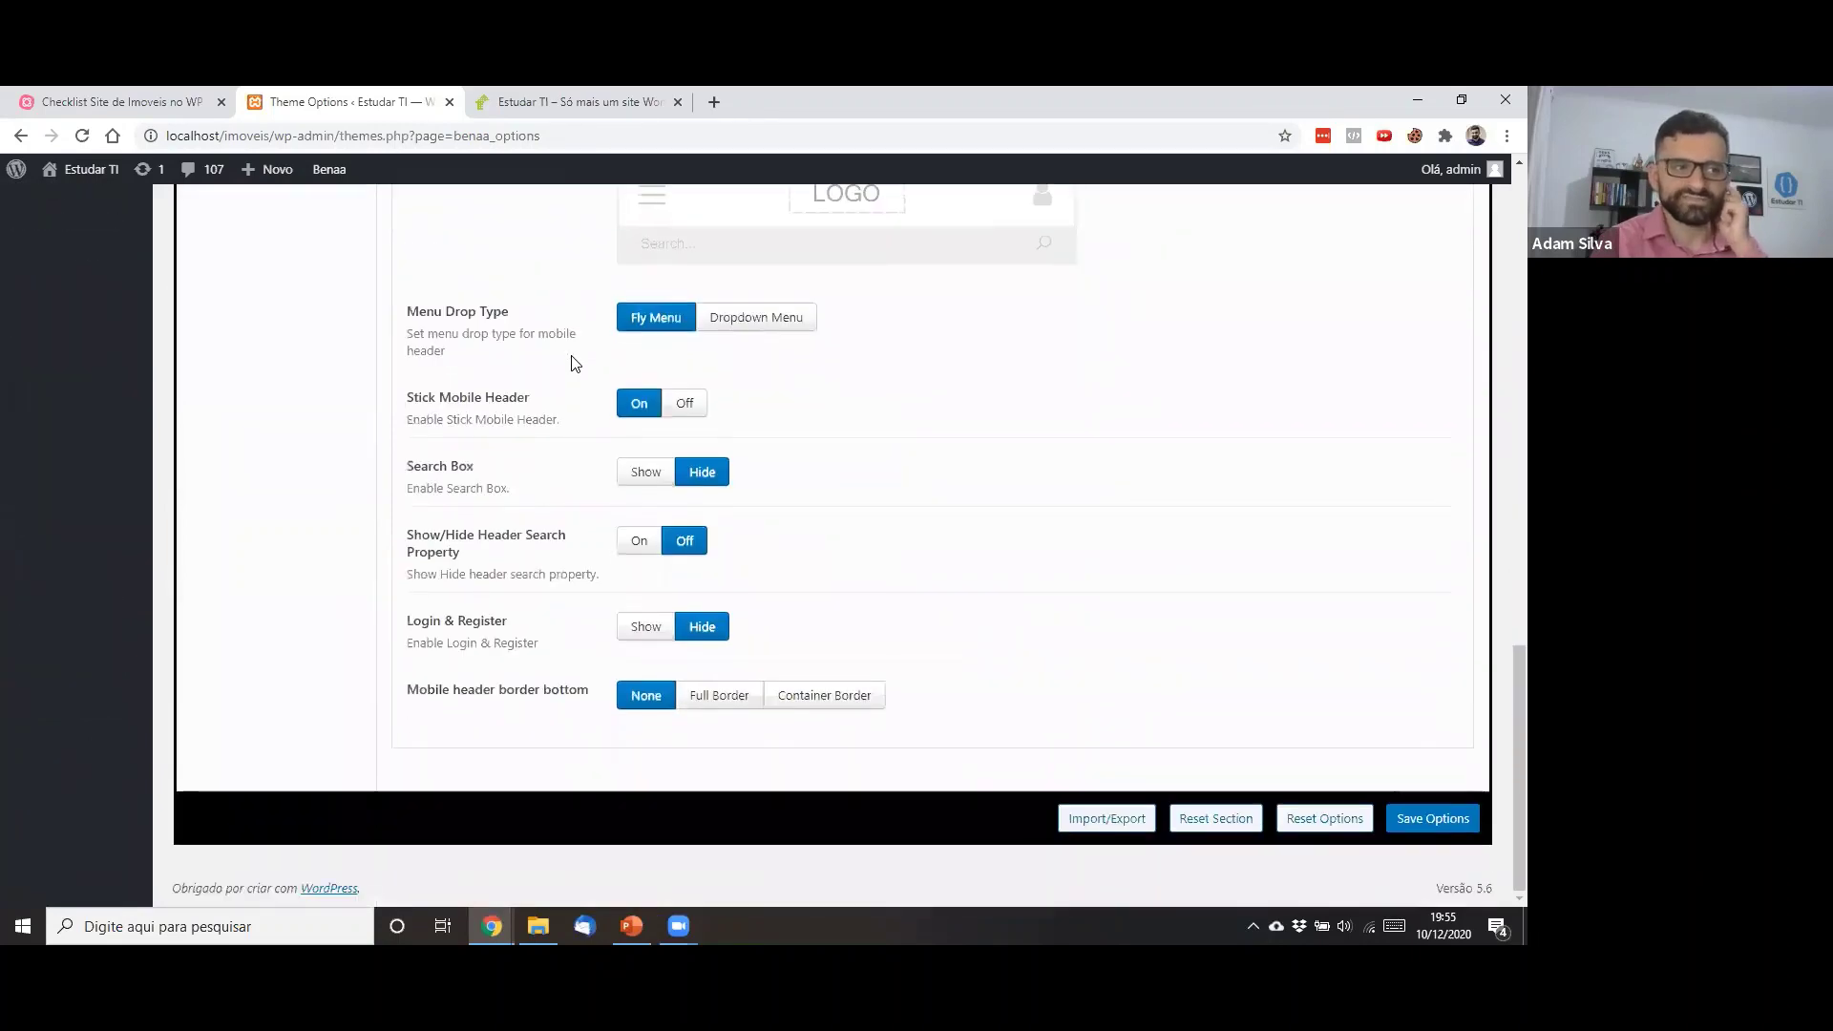
scroll(574, 365, "up", 1)
scroll(574, 364, "up", 10)
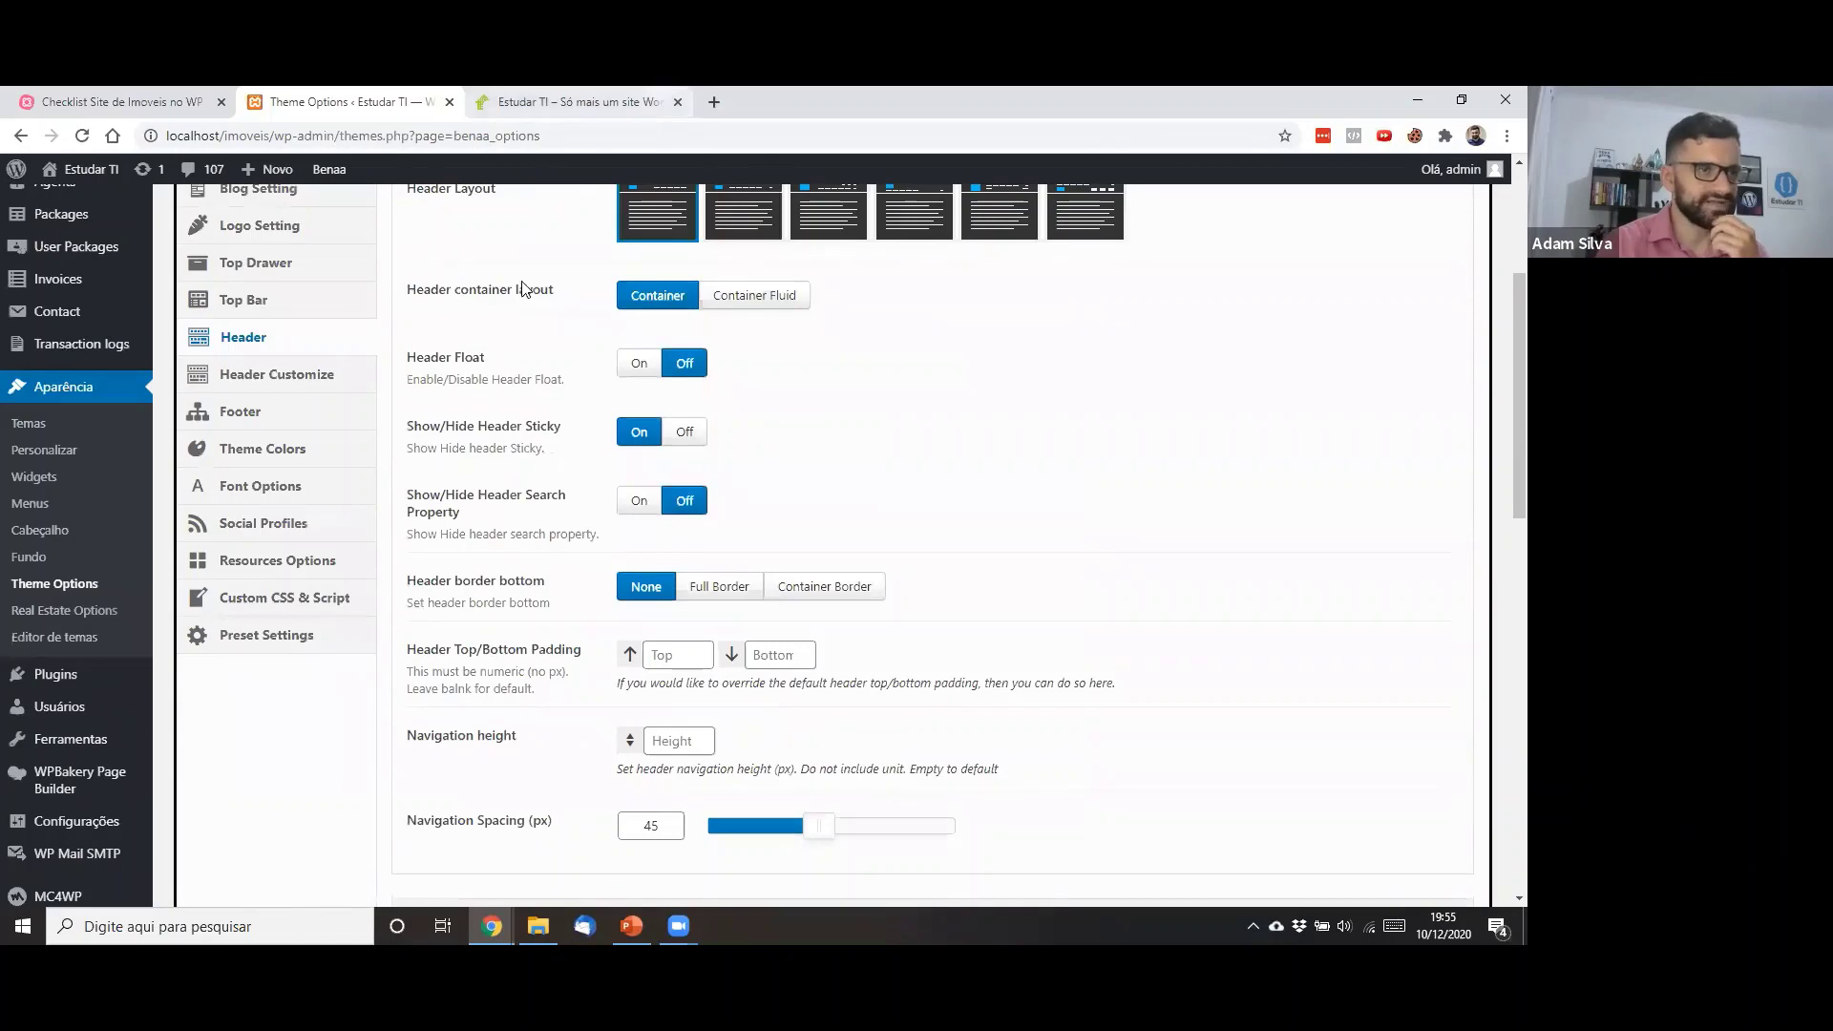
left_click(573, 101)
left_click(293, 96)
scroll(807, 567, "up", 3)
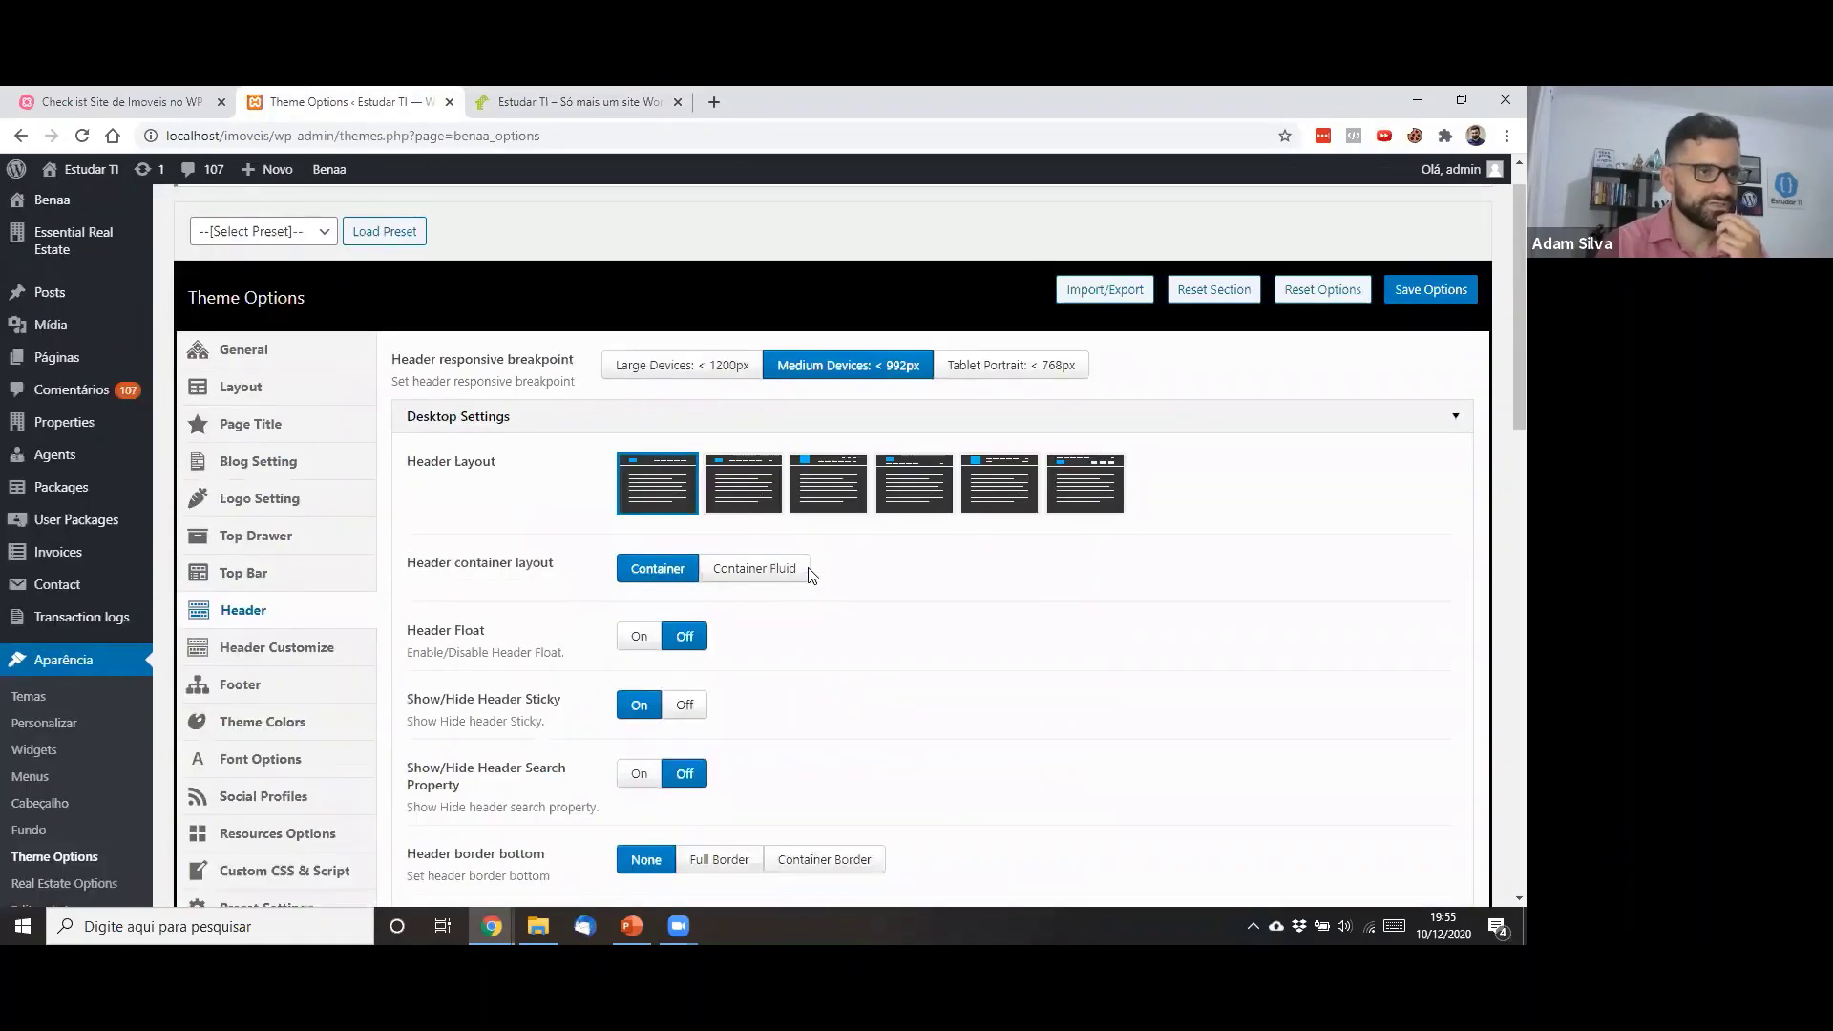
scroll(810, 573, "down", 2)
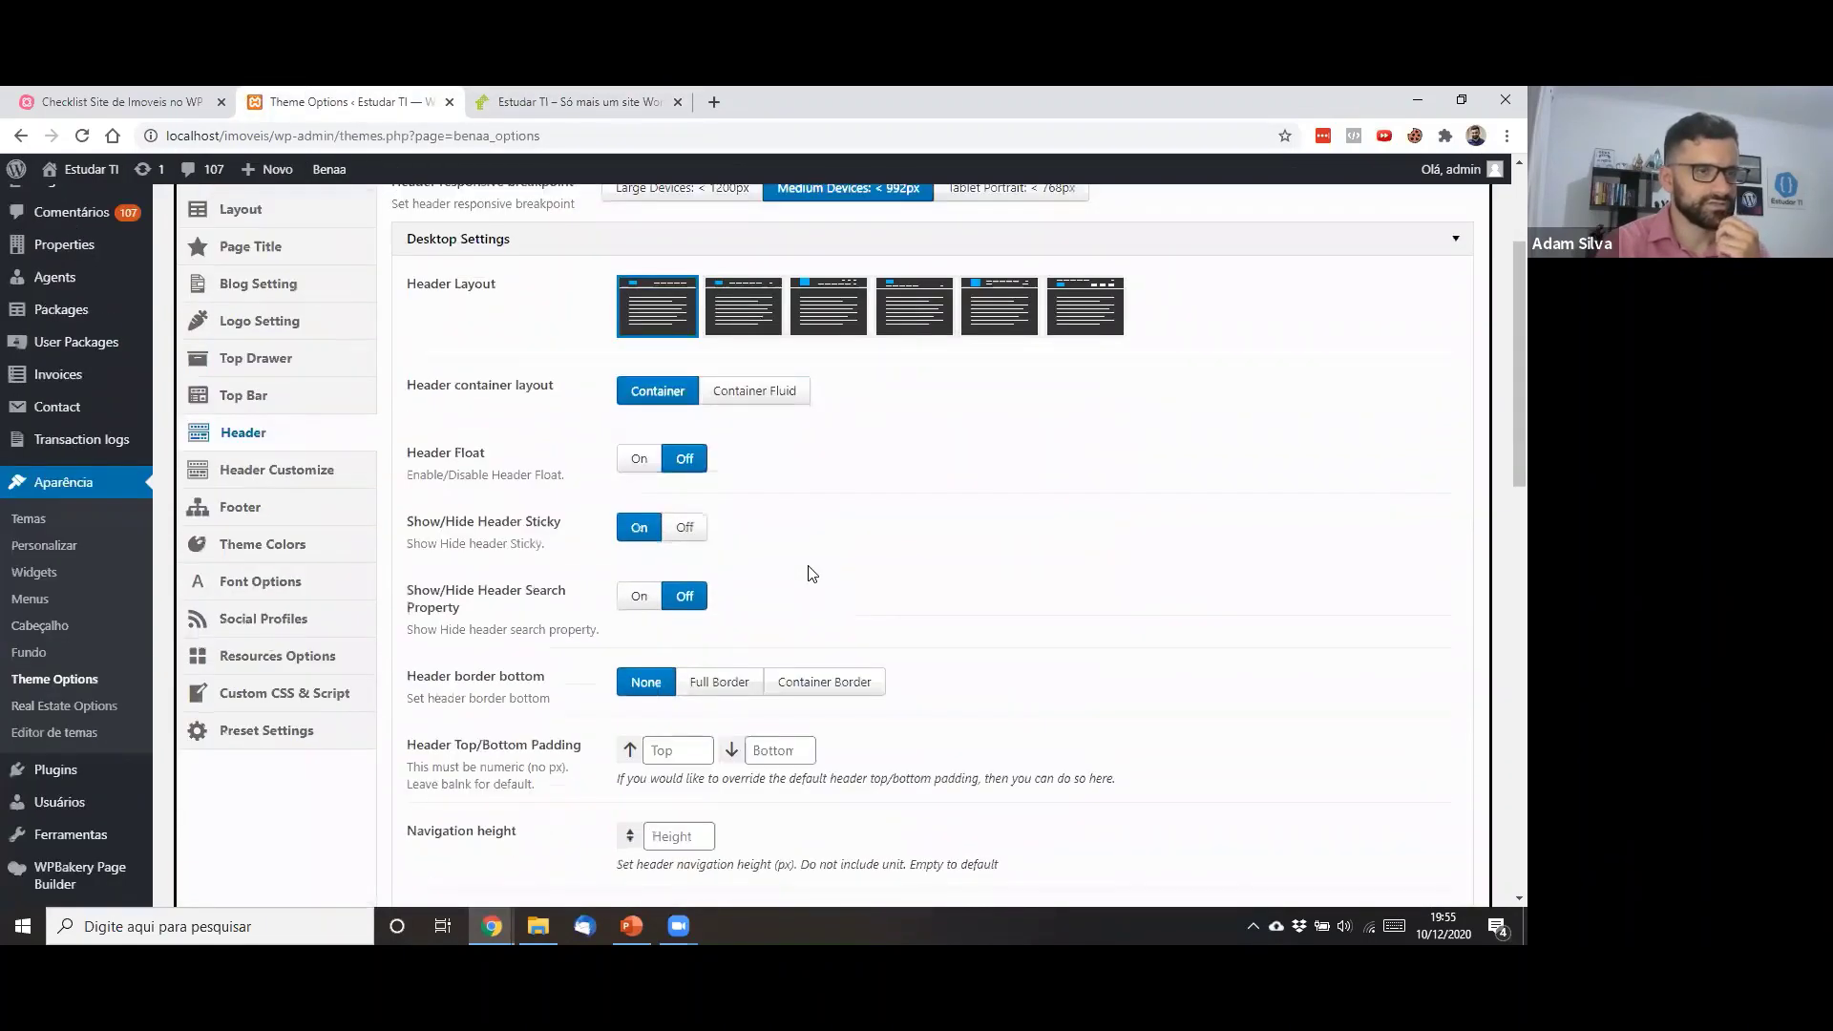
scroll(811, 573, "up", 1)
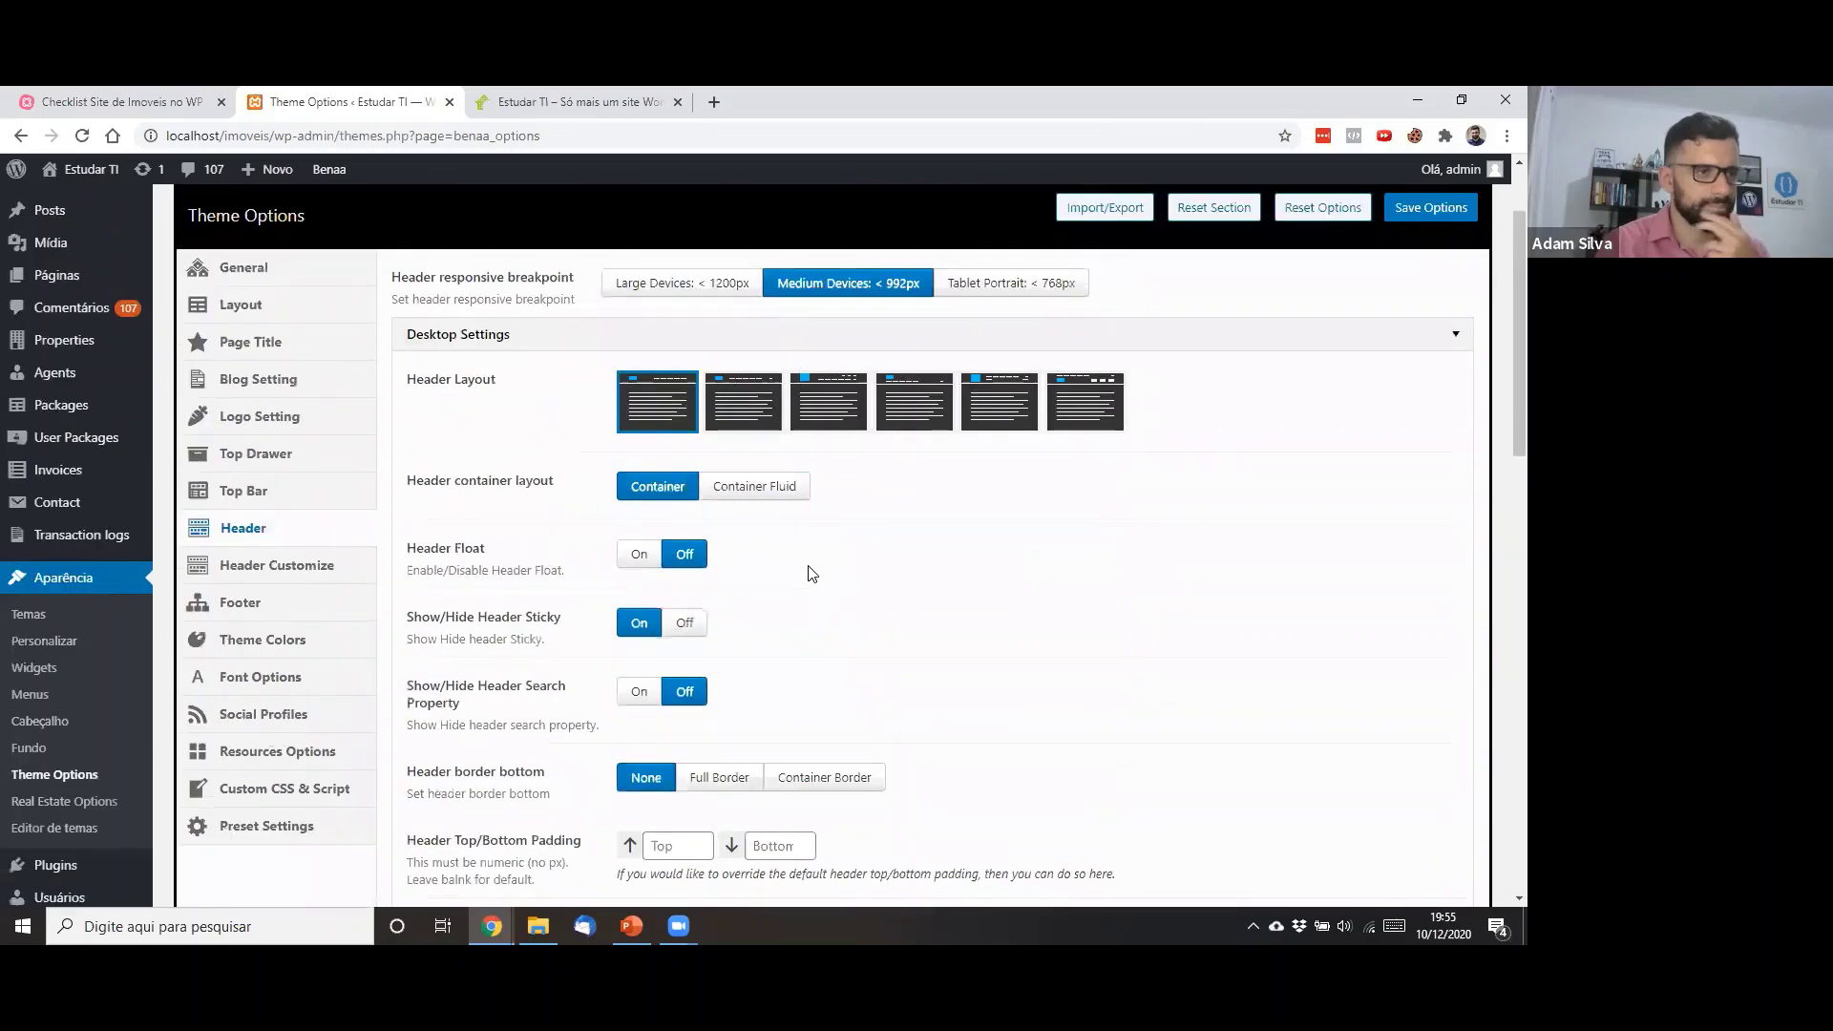
scroll(810, 573, "down", 1)
scroll(811, 573, "up", 2)
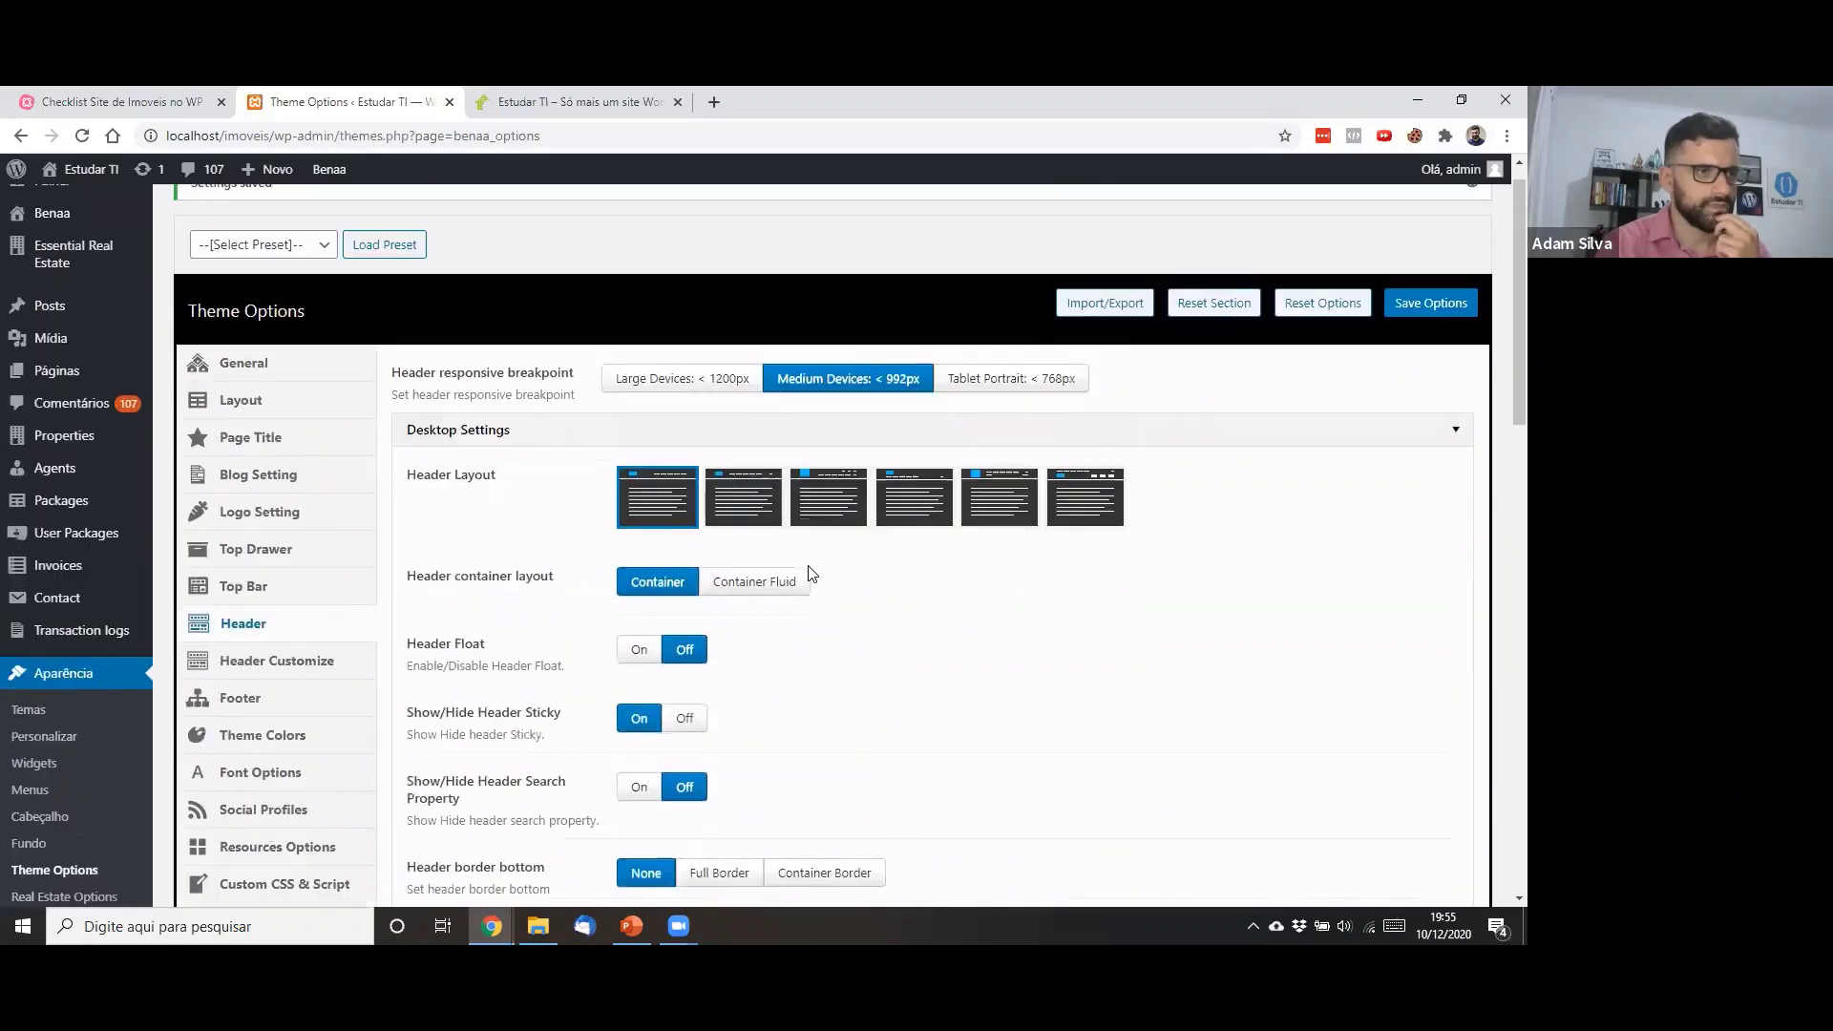
scroll(810, 573, "down", 2)
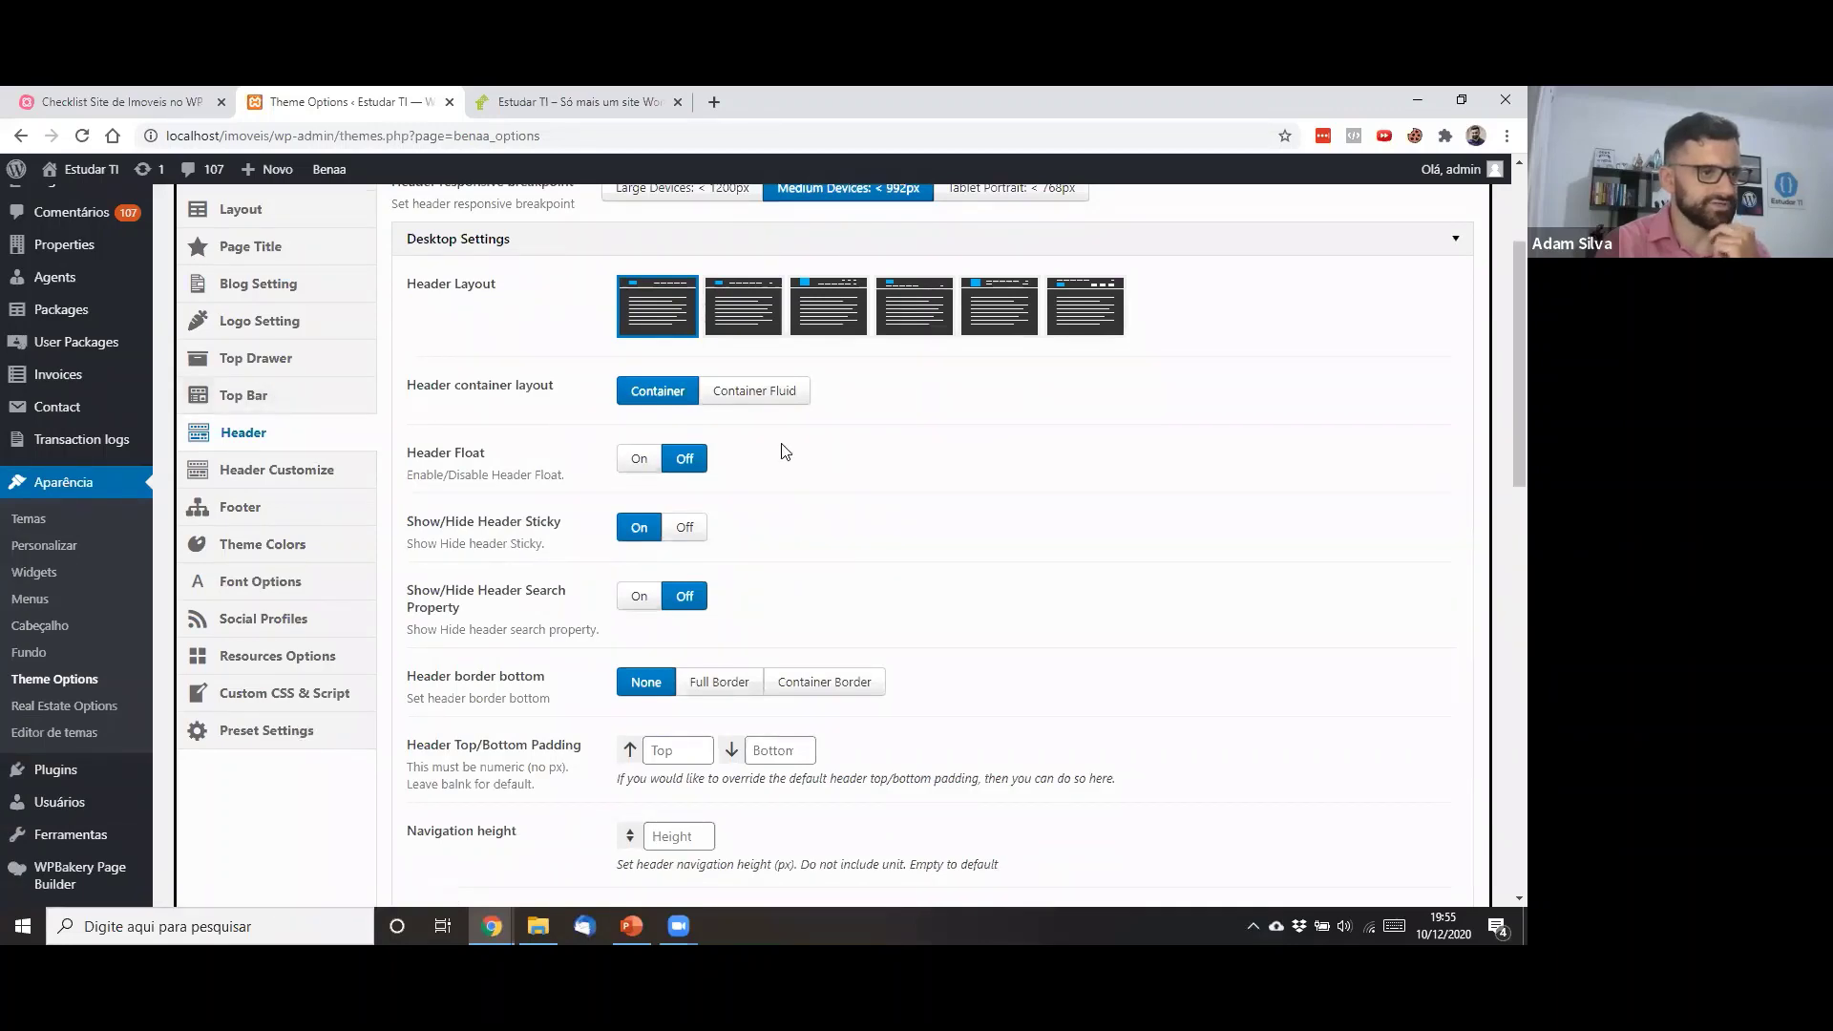
scroll(785, 451, "down", 2)
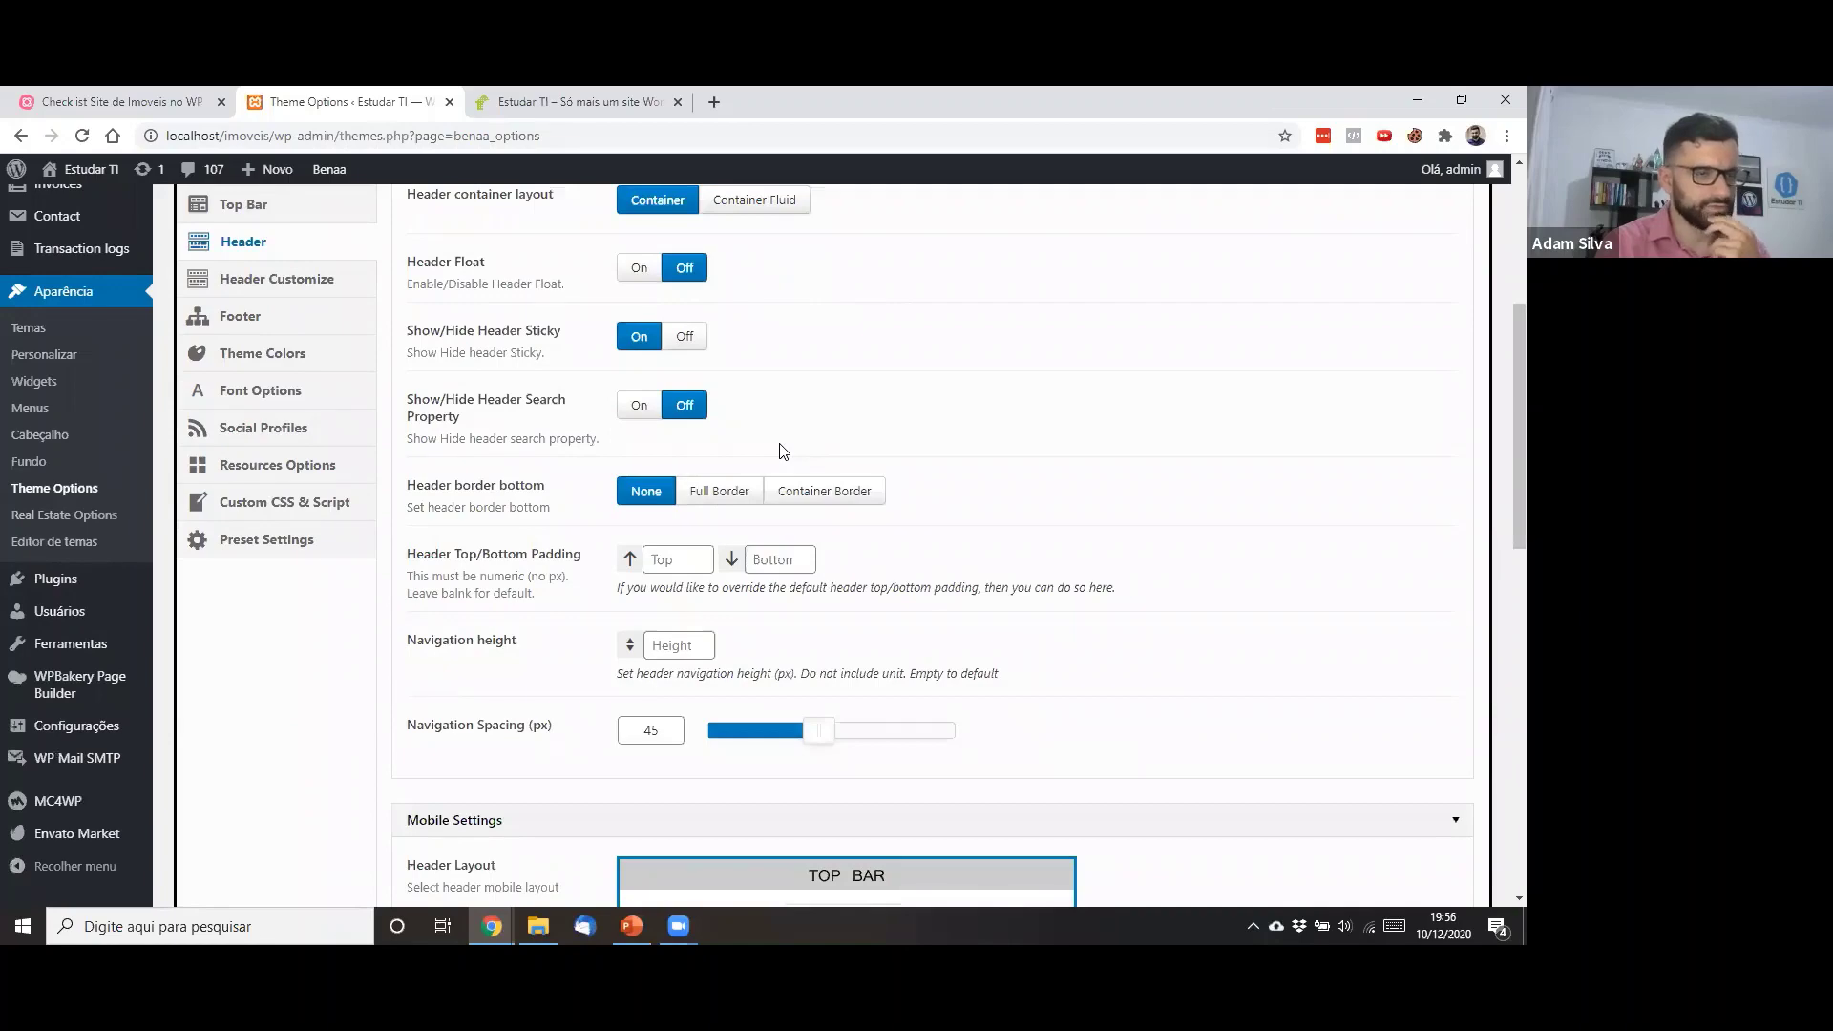
scroll(784, 451, "down", 2)
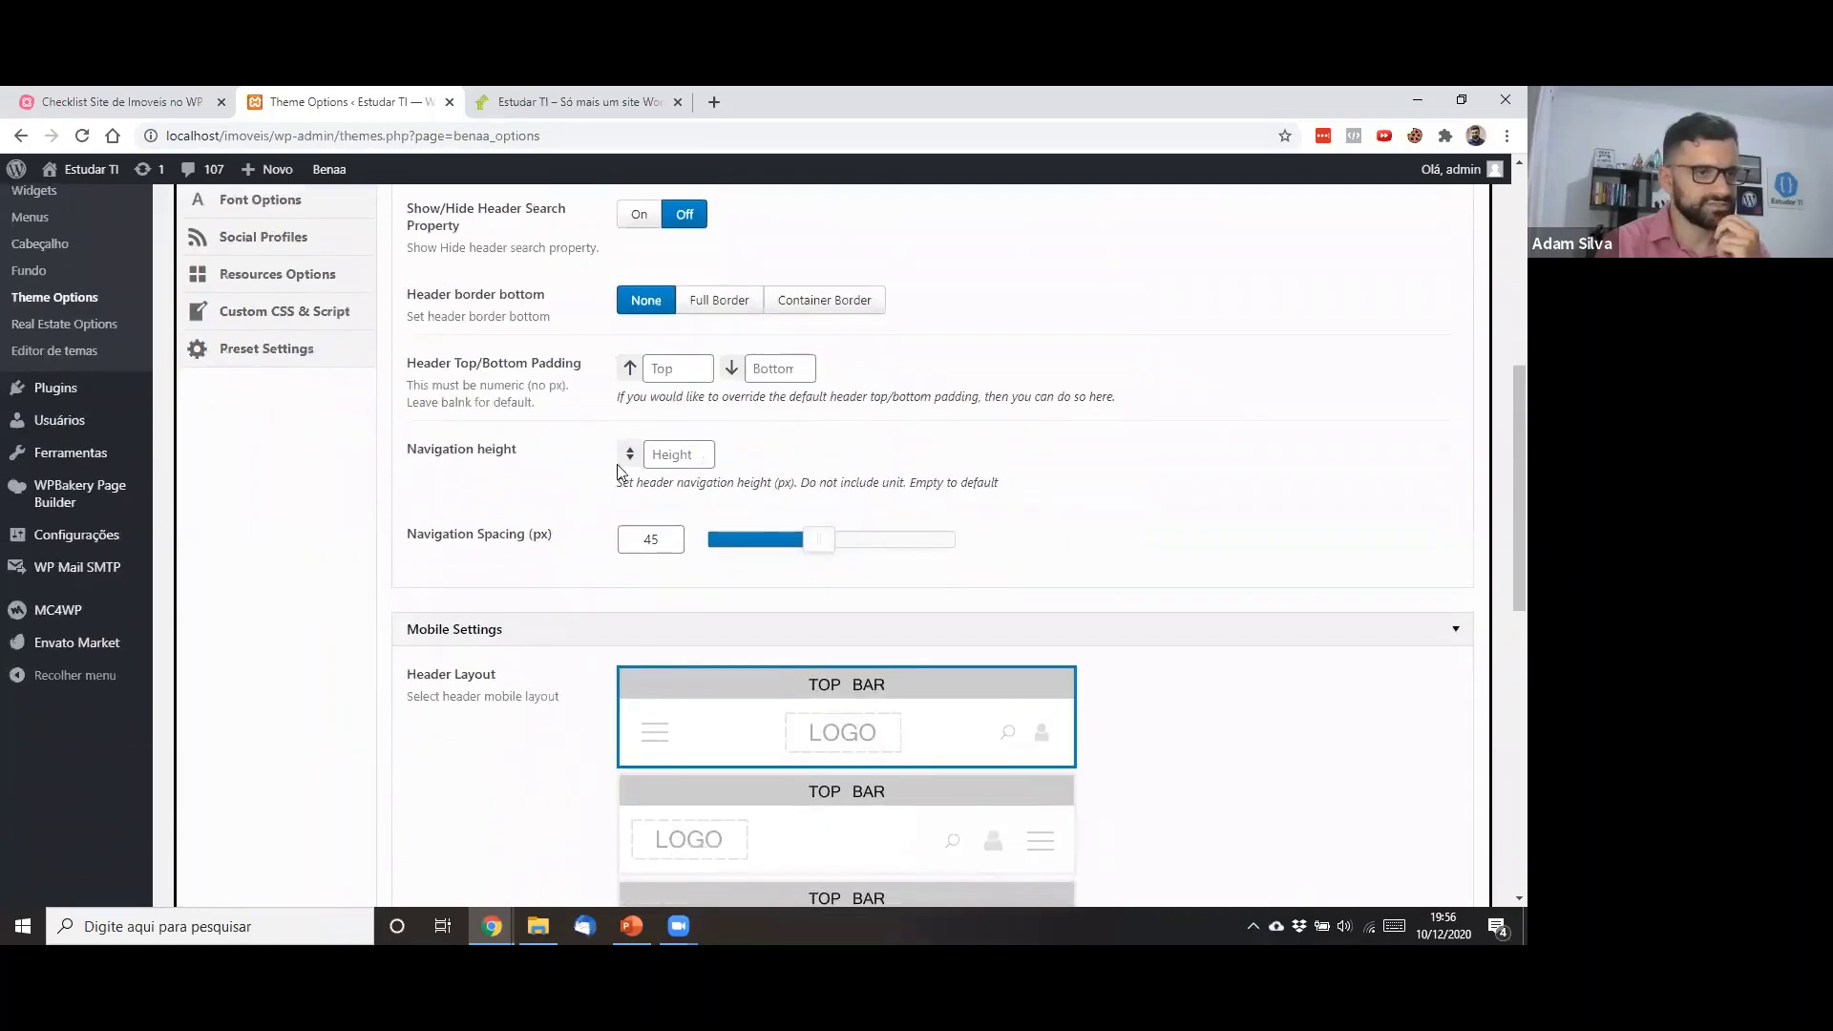
scroll(617, 470, "down", 1)
scroll(539, 512, "down", 3)
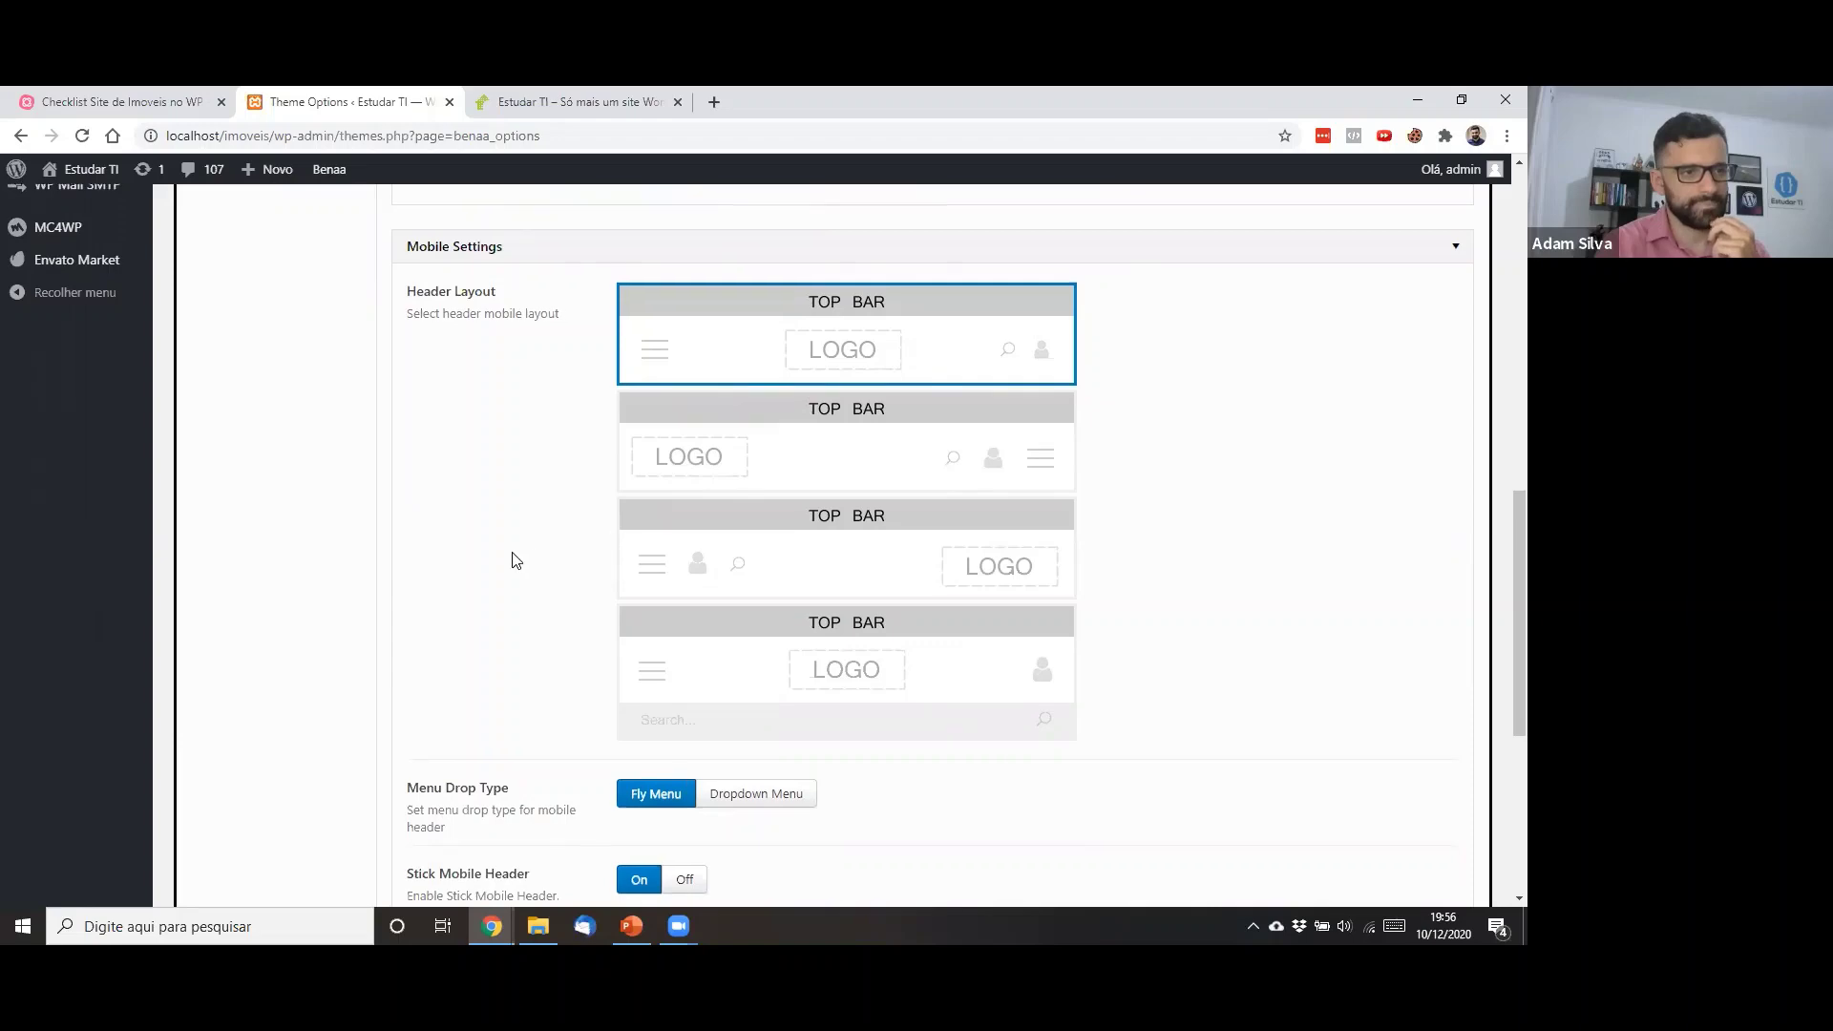
scroll(514, 561, "down", 5)
scroll(513, 561, "up", 12)
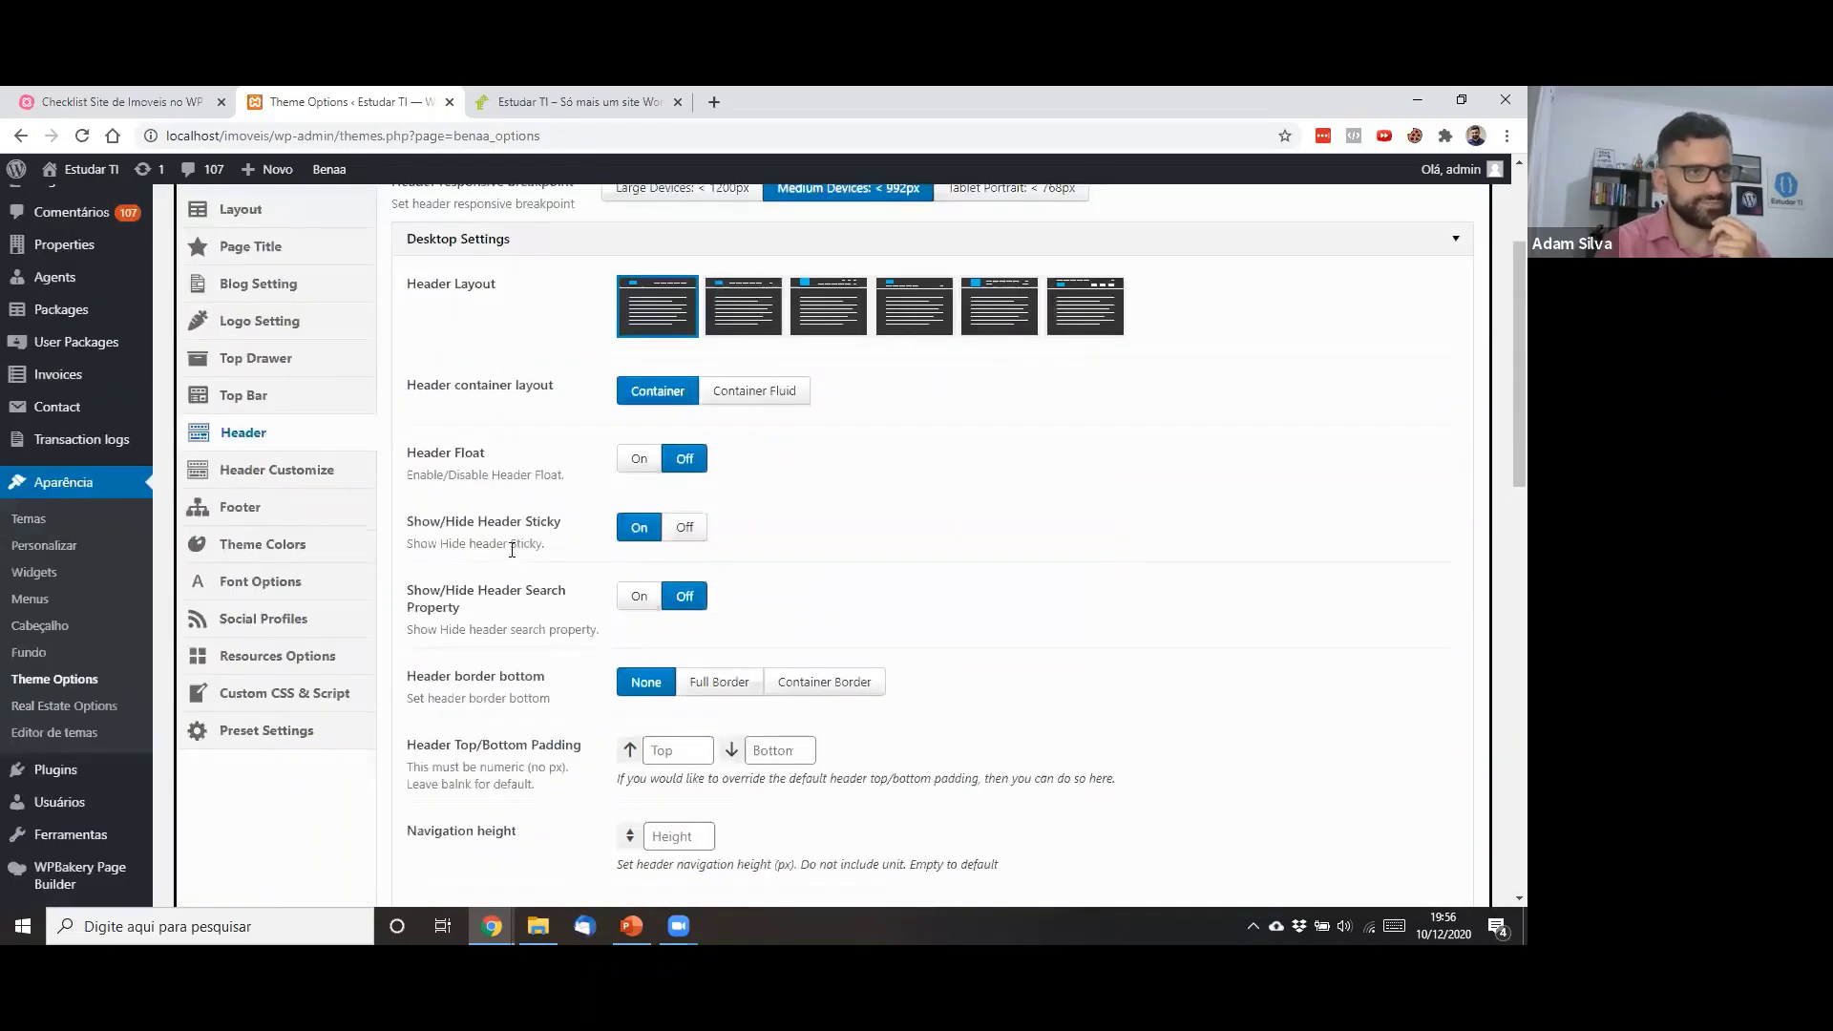
Open the Top Bar section, then examine the bar above the main menu on the site's home page
left_click(325, 397)
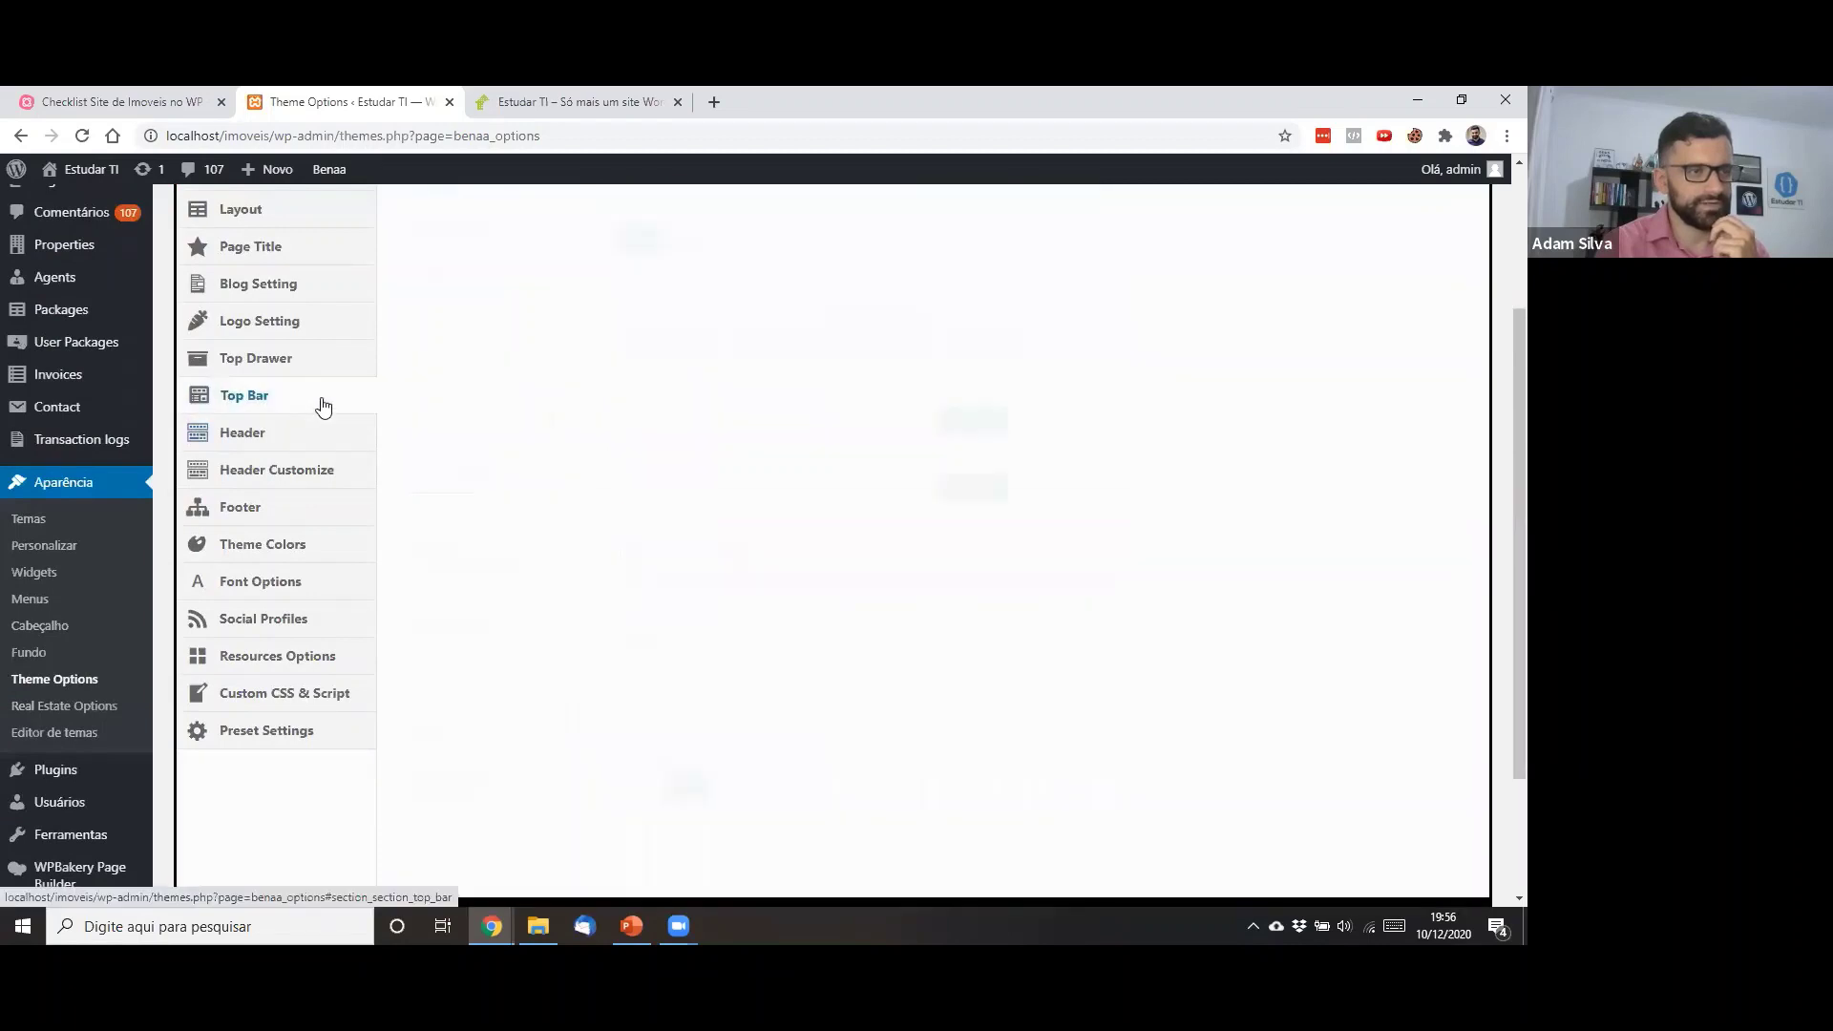
left_click(580, 99)
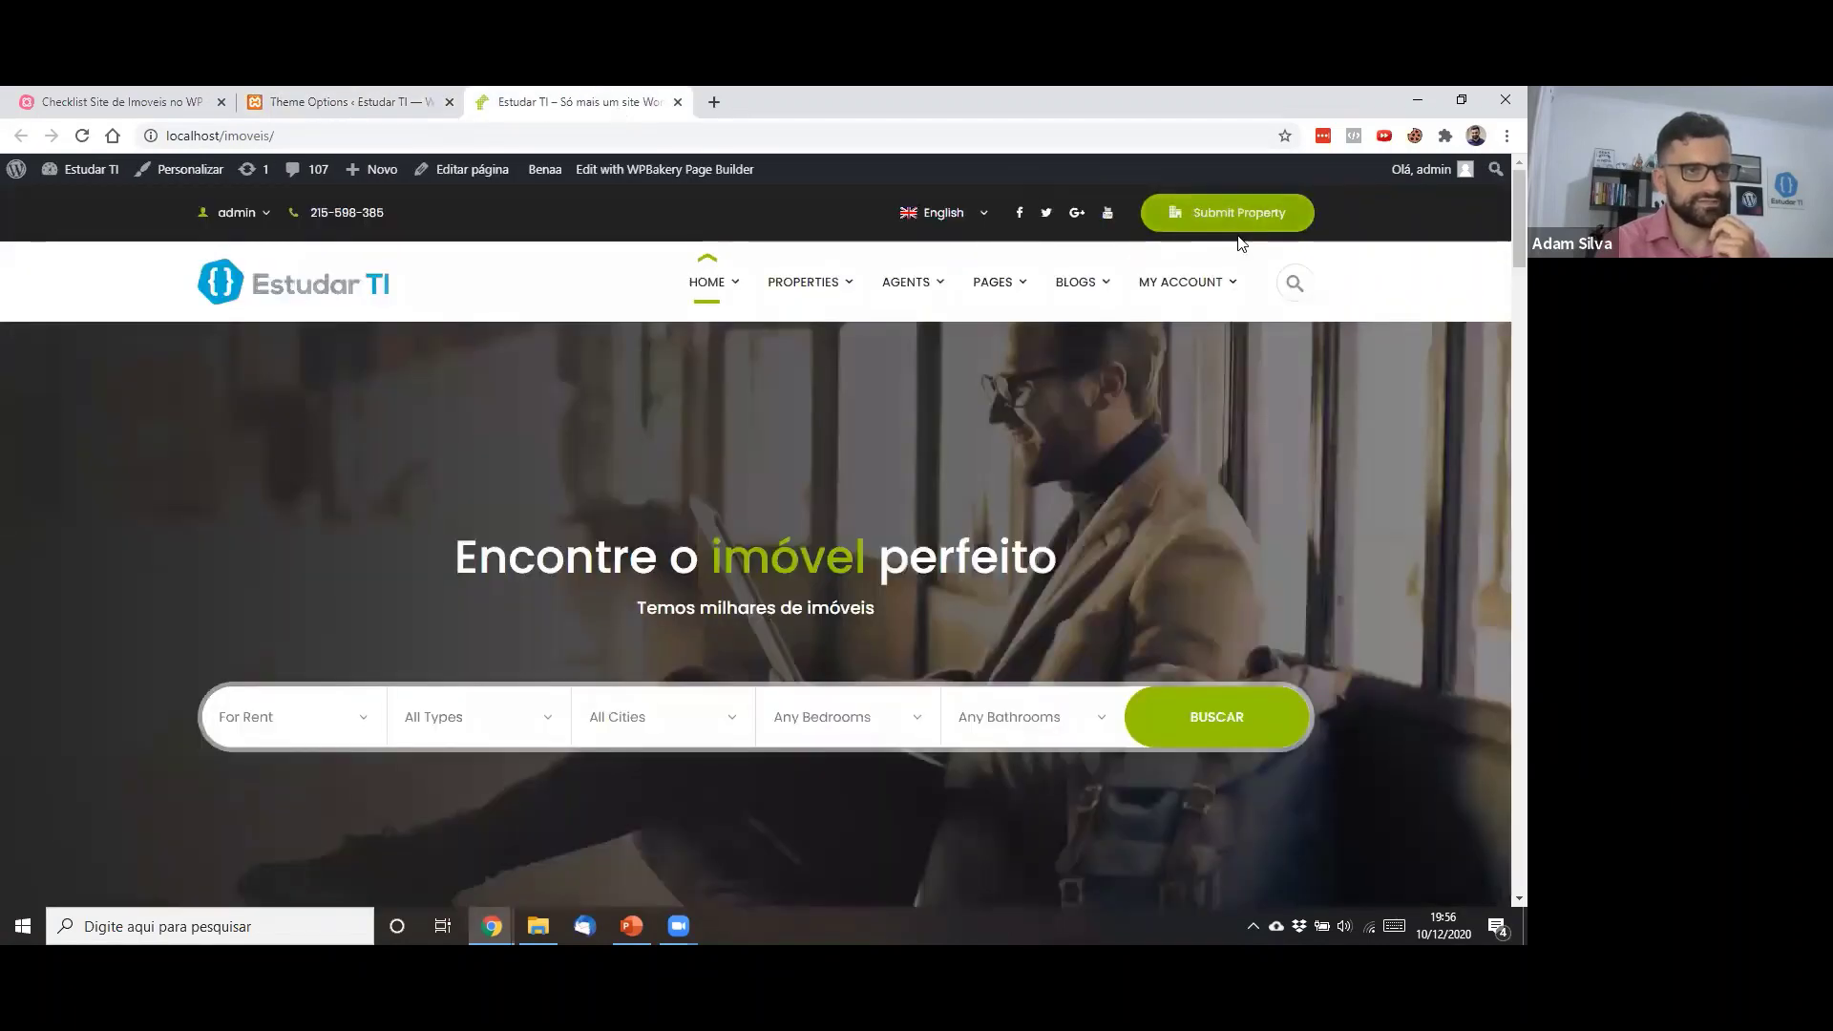
mouse_move(910, 218)
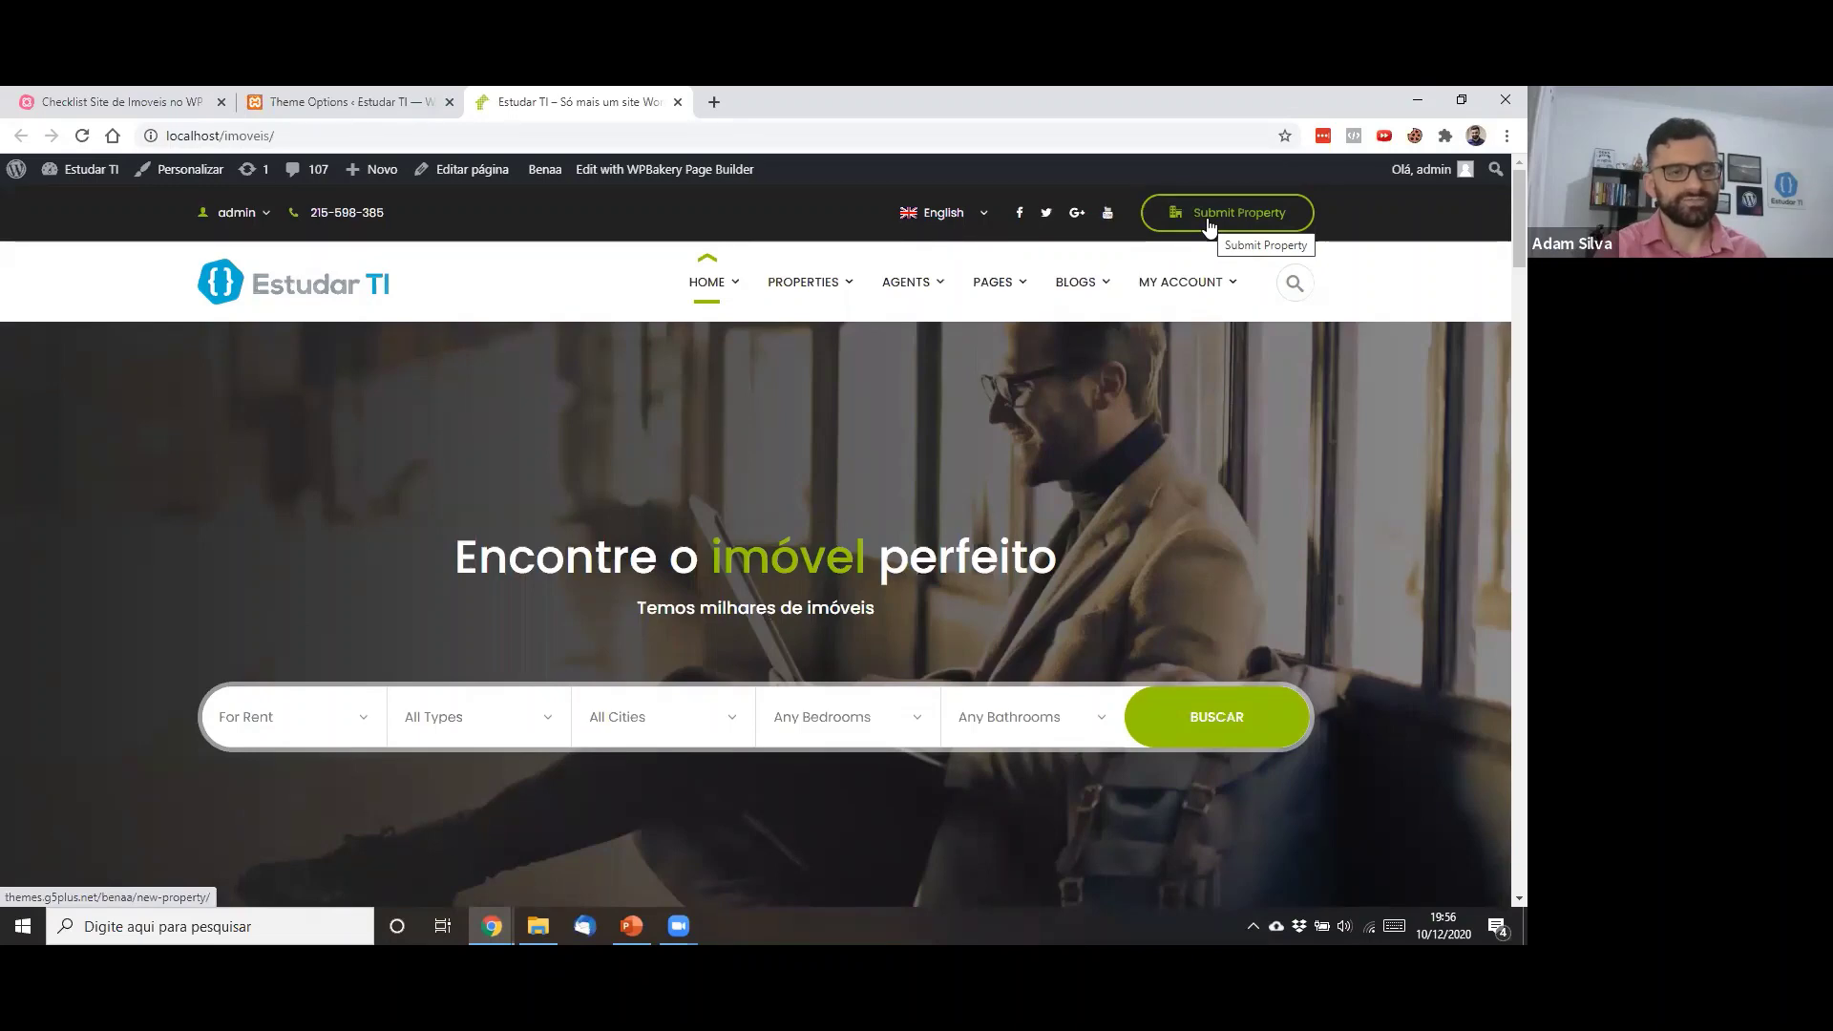
scroll(919, 405, "down", 3)
scroll(919, 410, "up", 3)
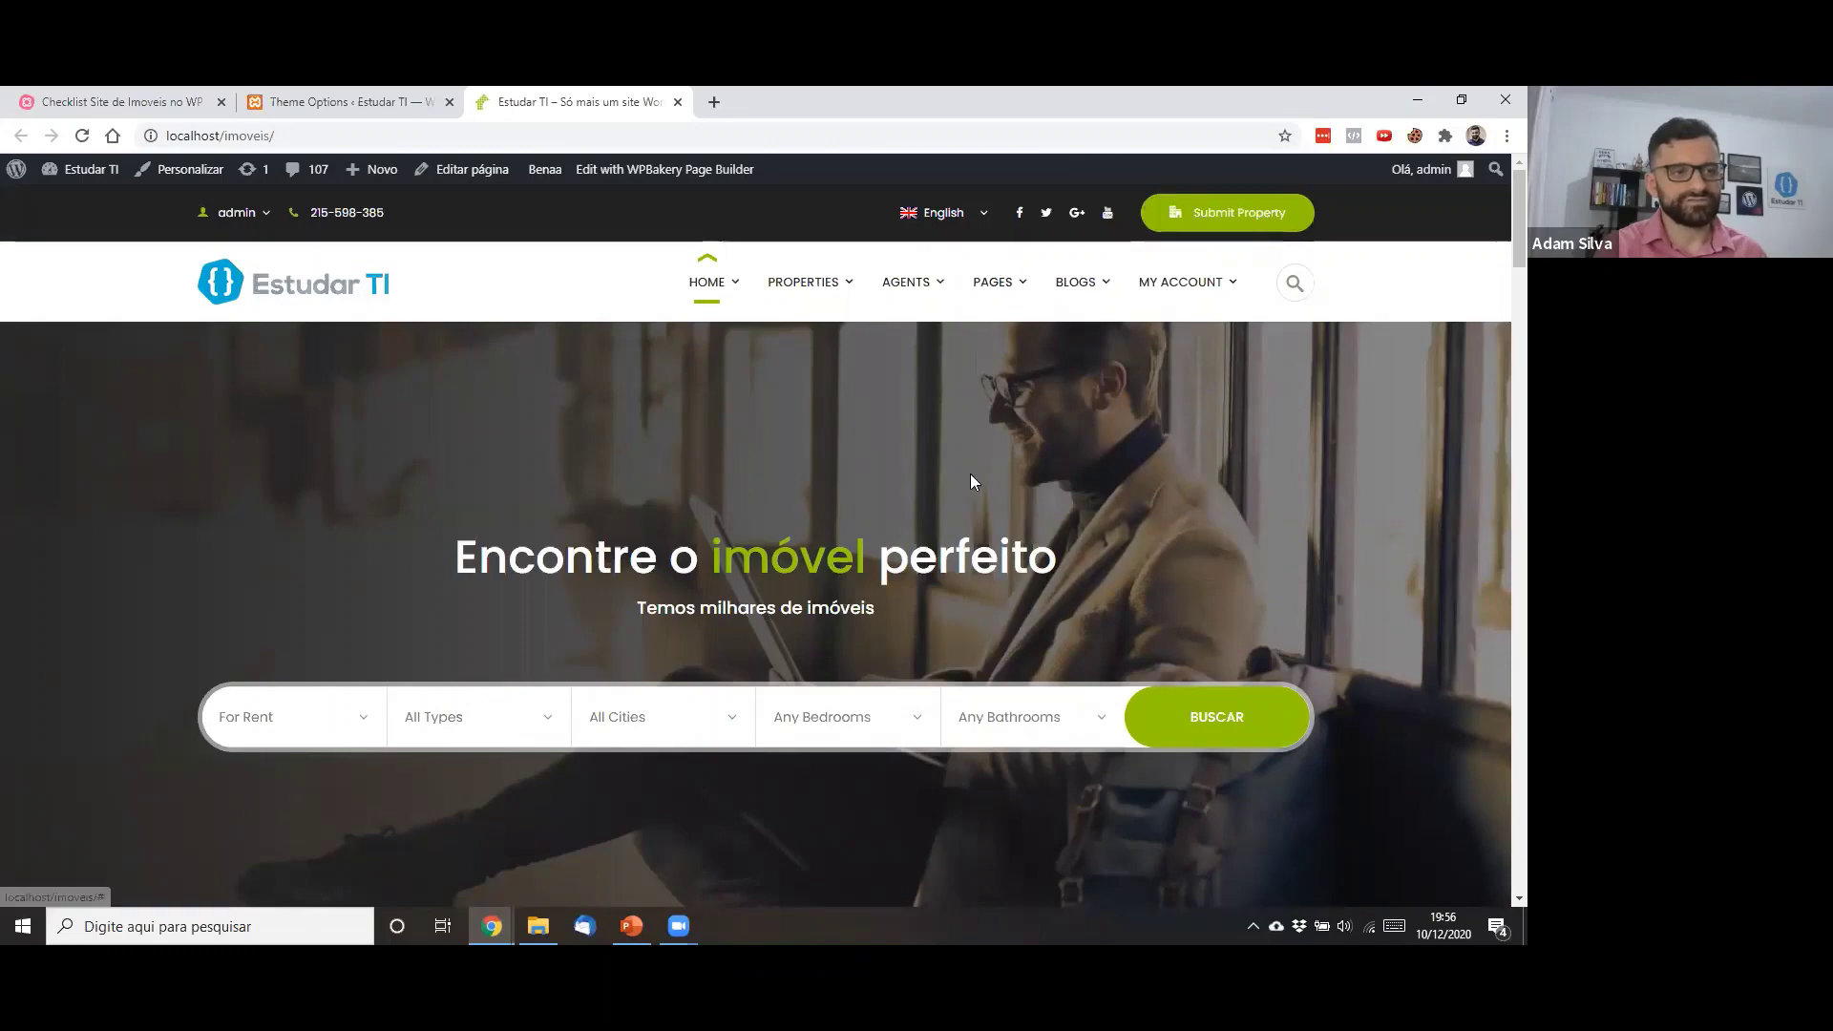
scroll(907, 466, "down", 4)
scroll(905, 468, "up", 4)
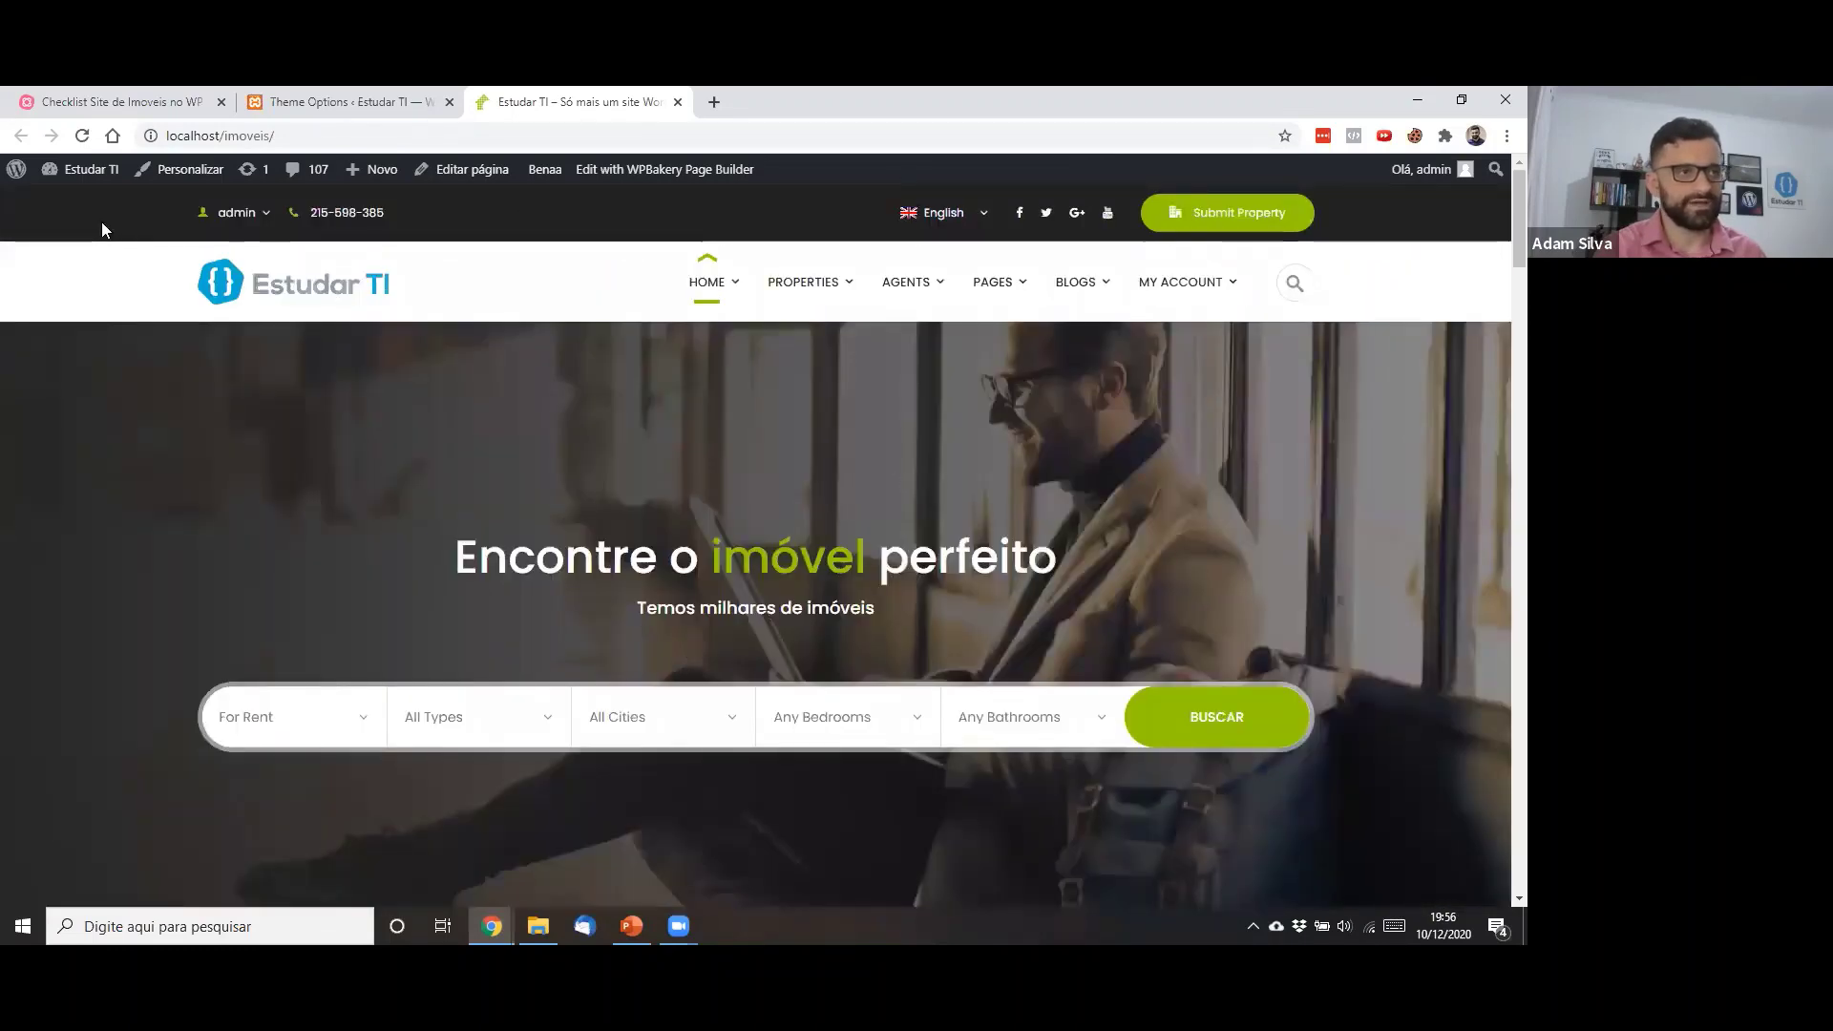
Turn off Top Bar Enable for desktop in the theme options and save the change
left_click(414, 111)
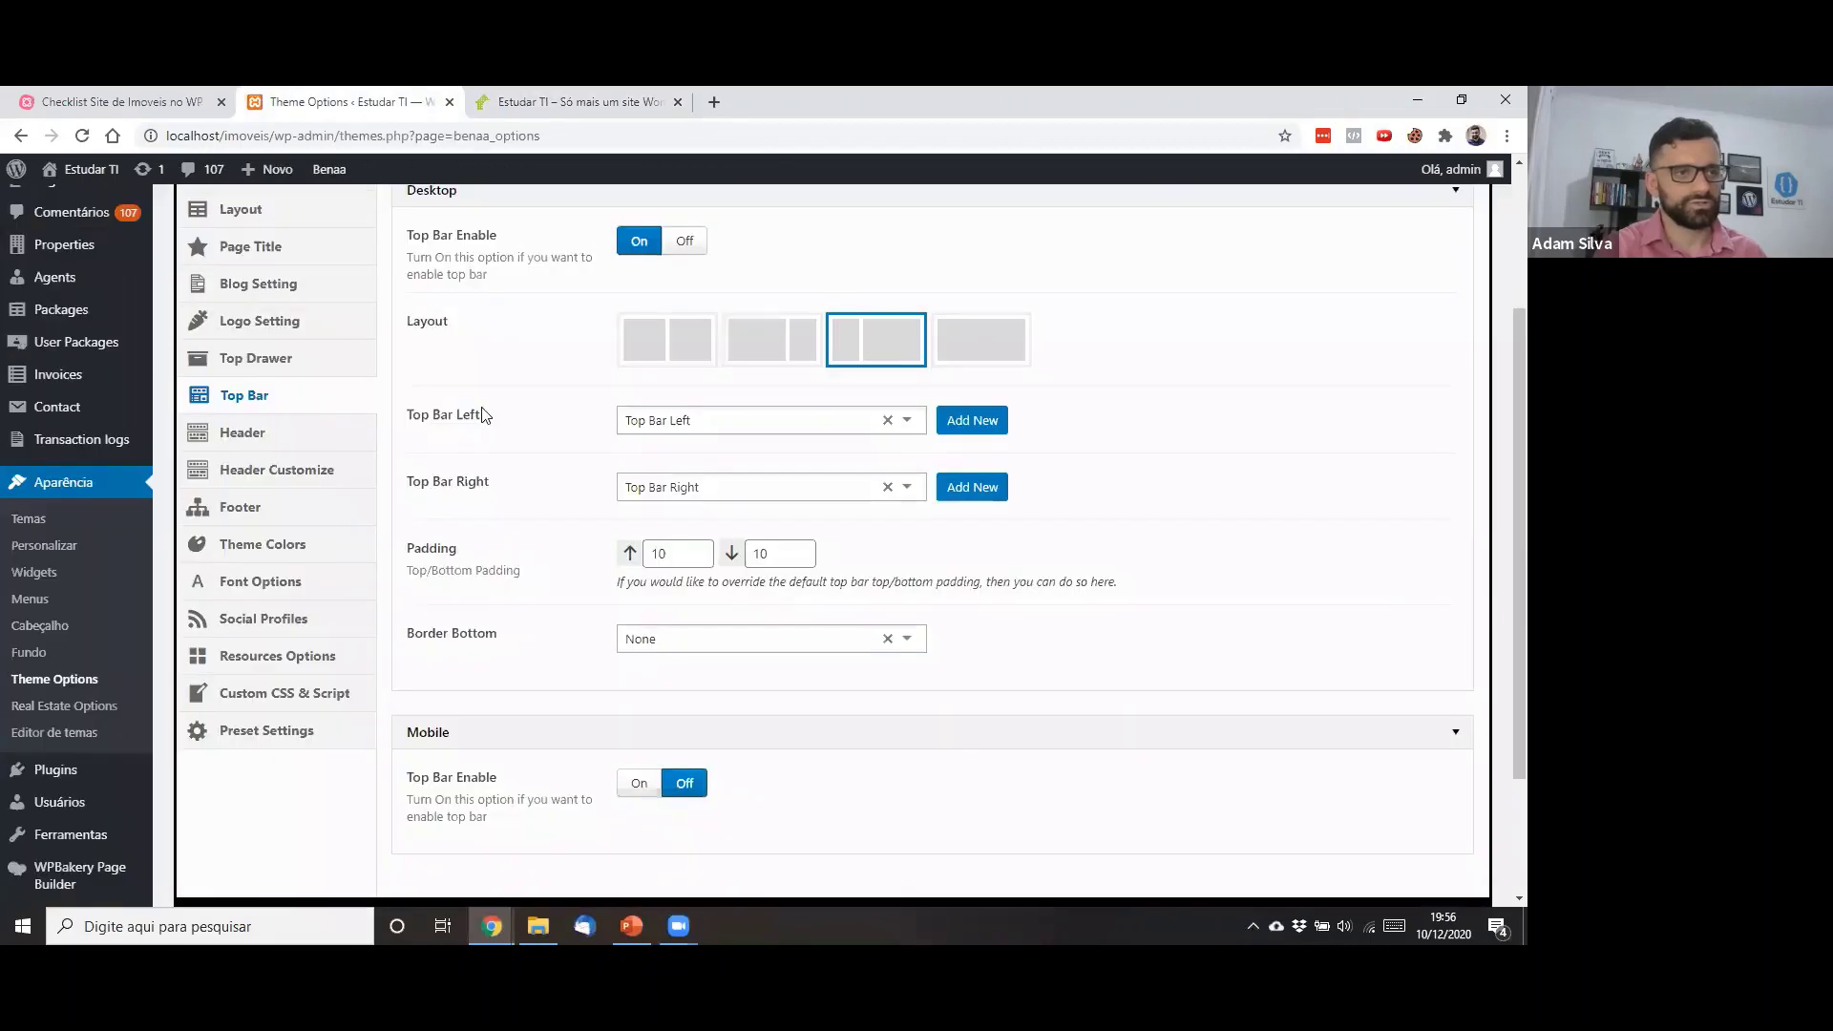
scroll(482, 414, "up", 3)
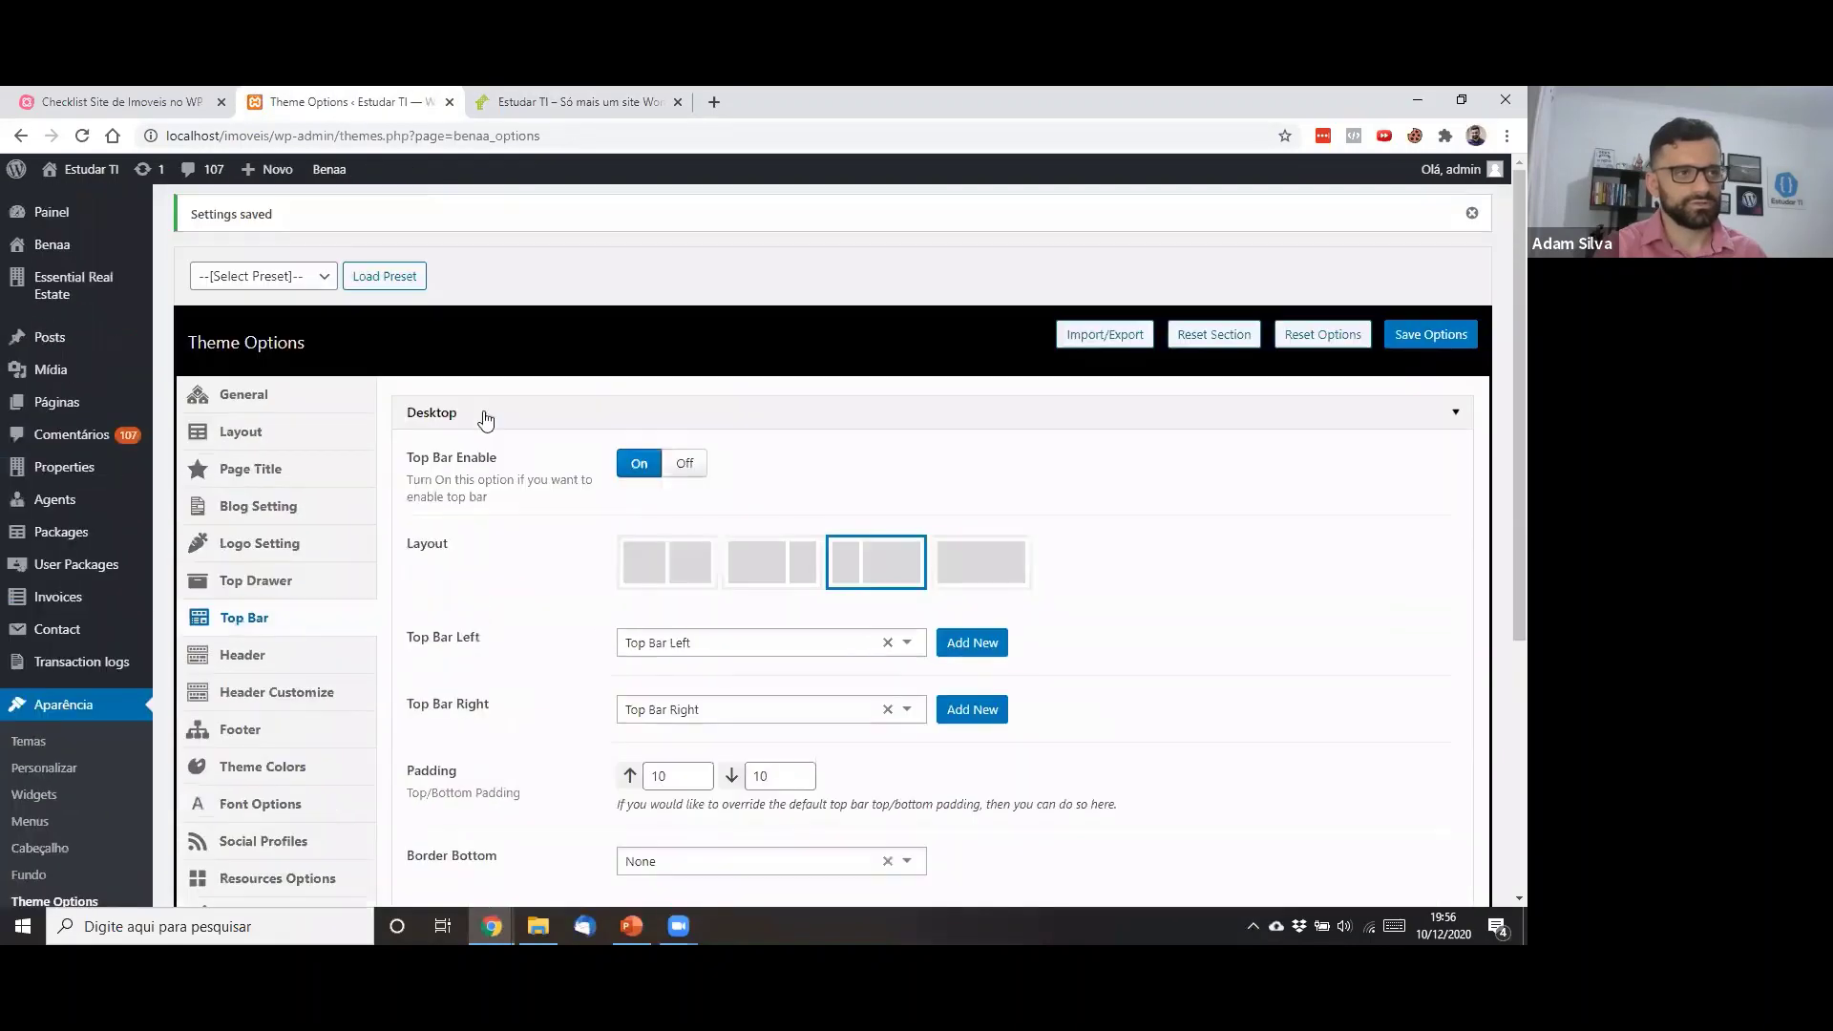
left_click(686, 464)
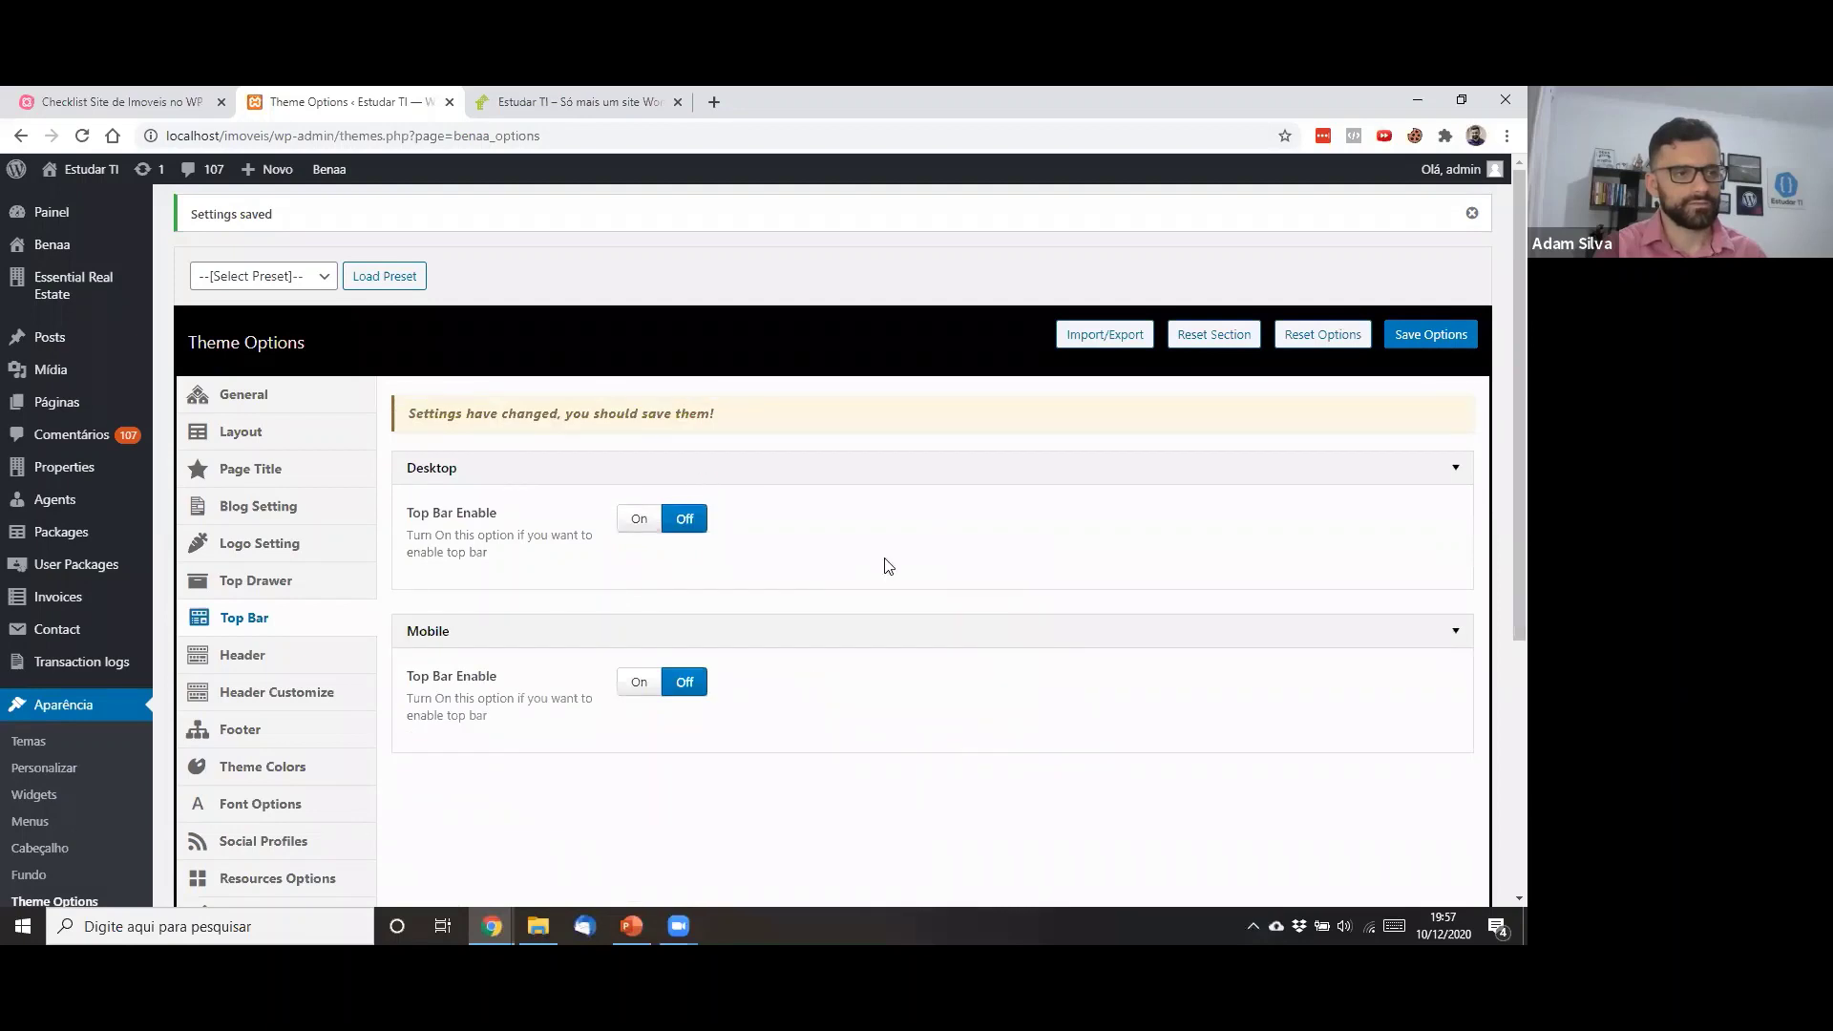
left_click(1431, 342)
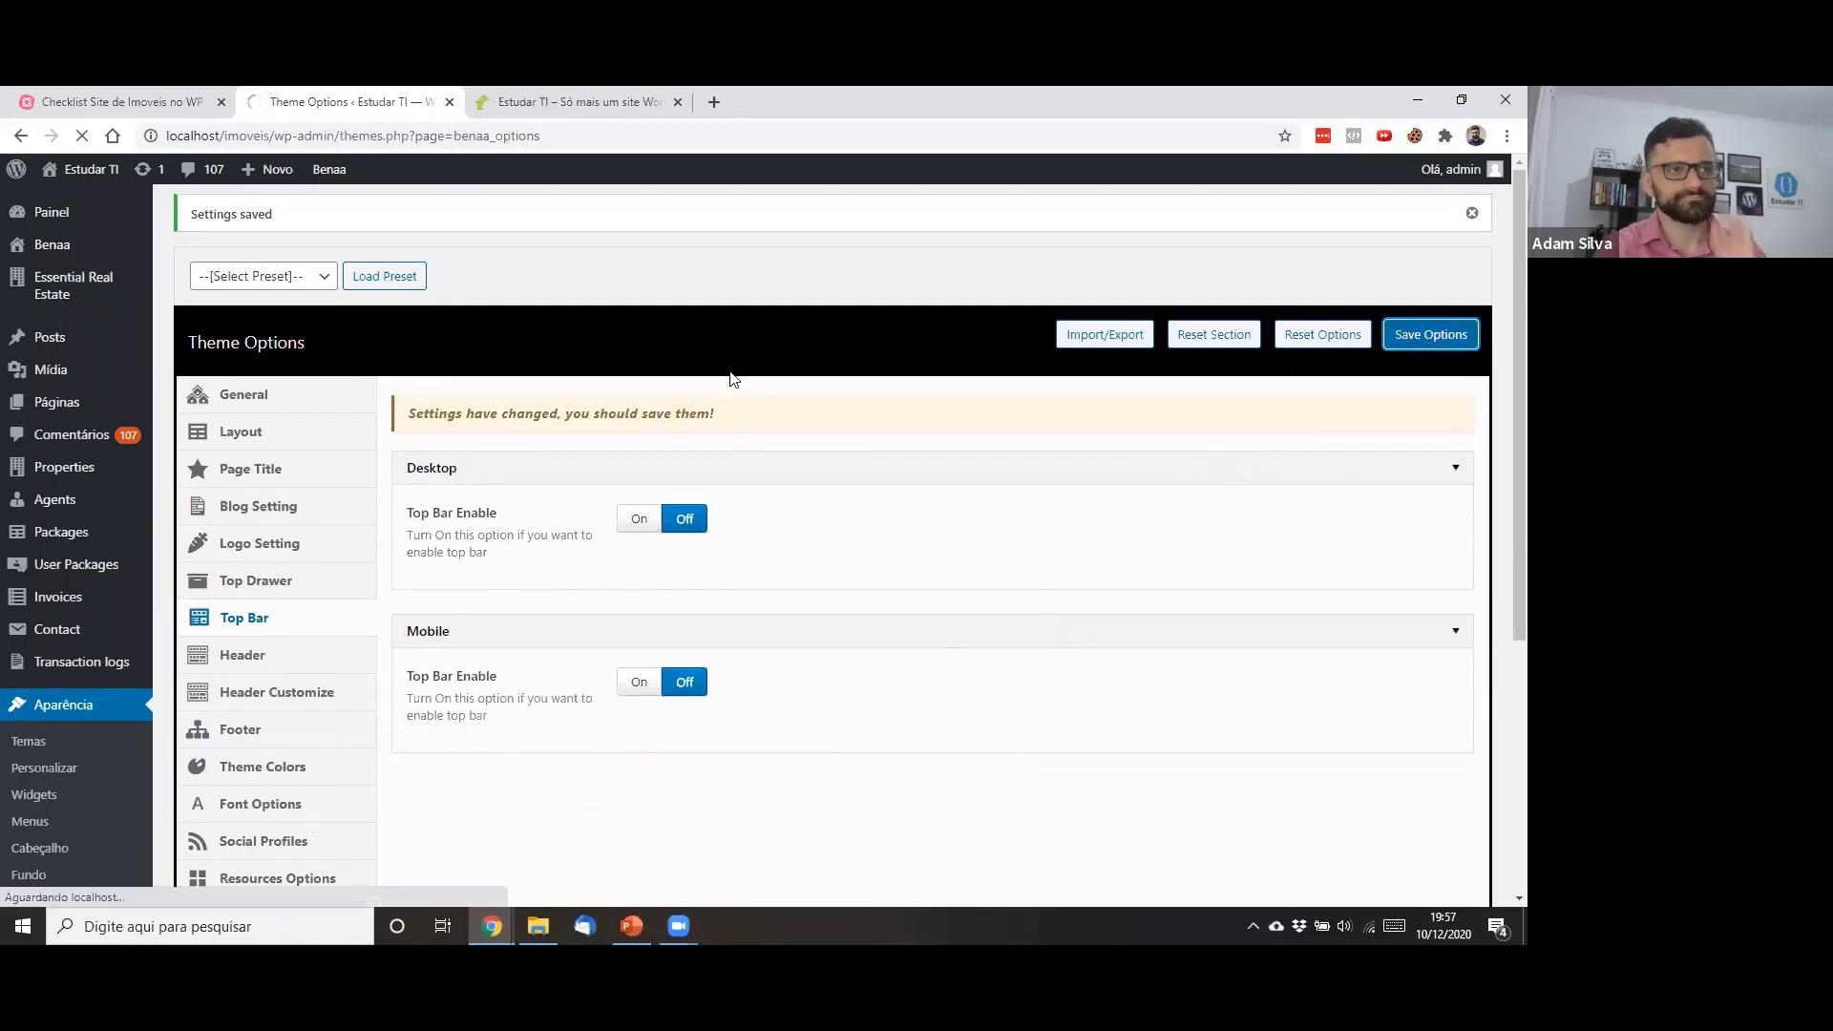
Reload the site's home page and examine its header and content sections with the desktop top bar turned off
left_click(580, 101)
left_click(380, 101)
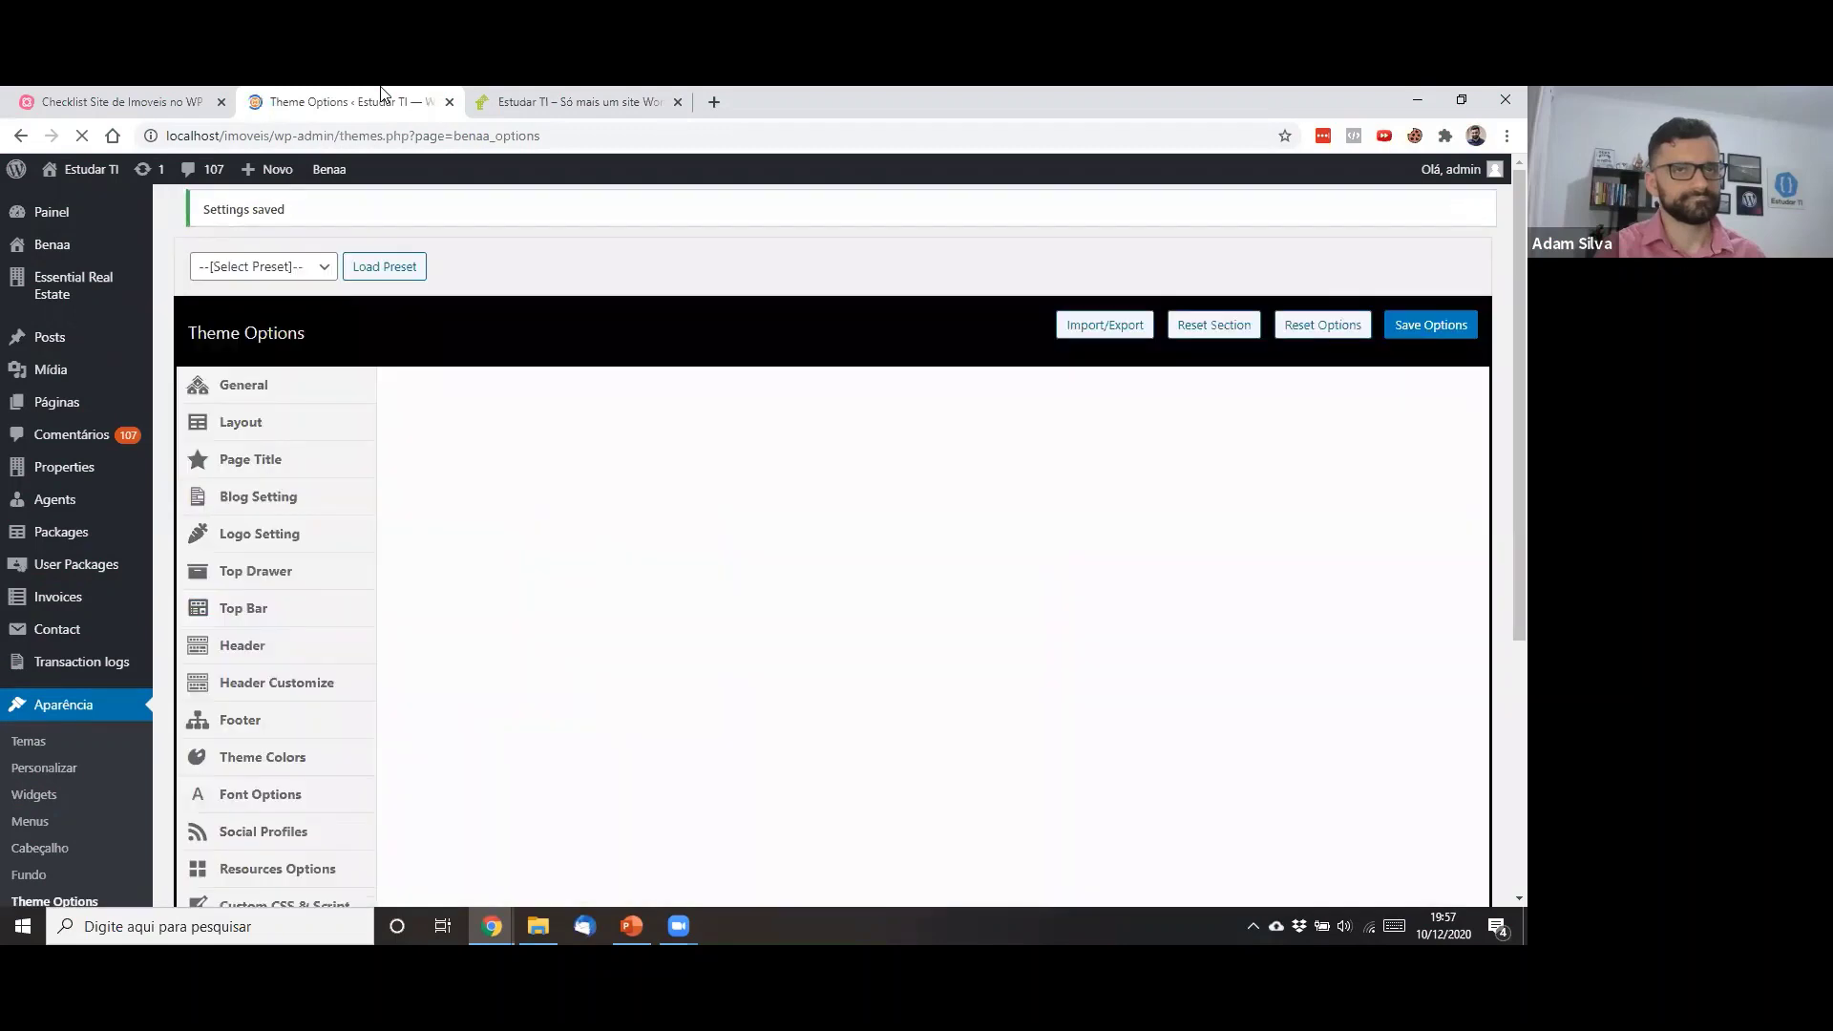
left_click(544, 99)
left_click(90, 136)
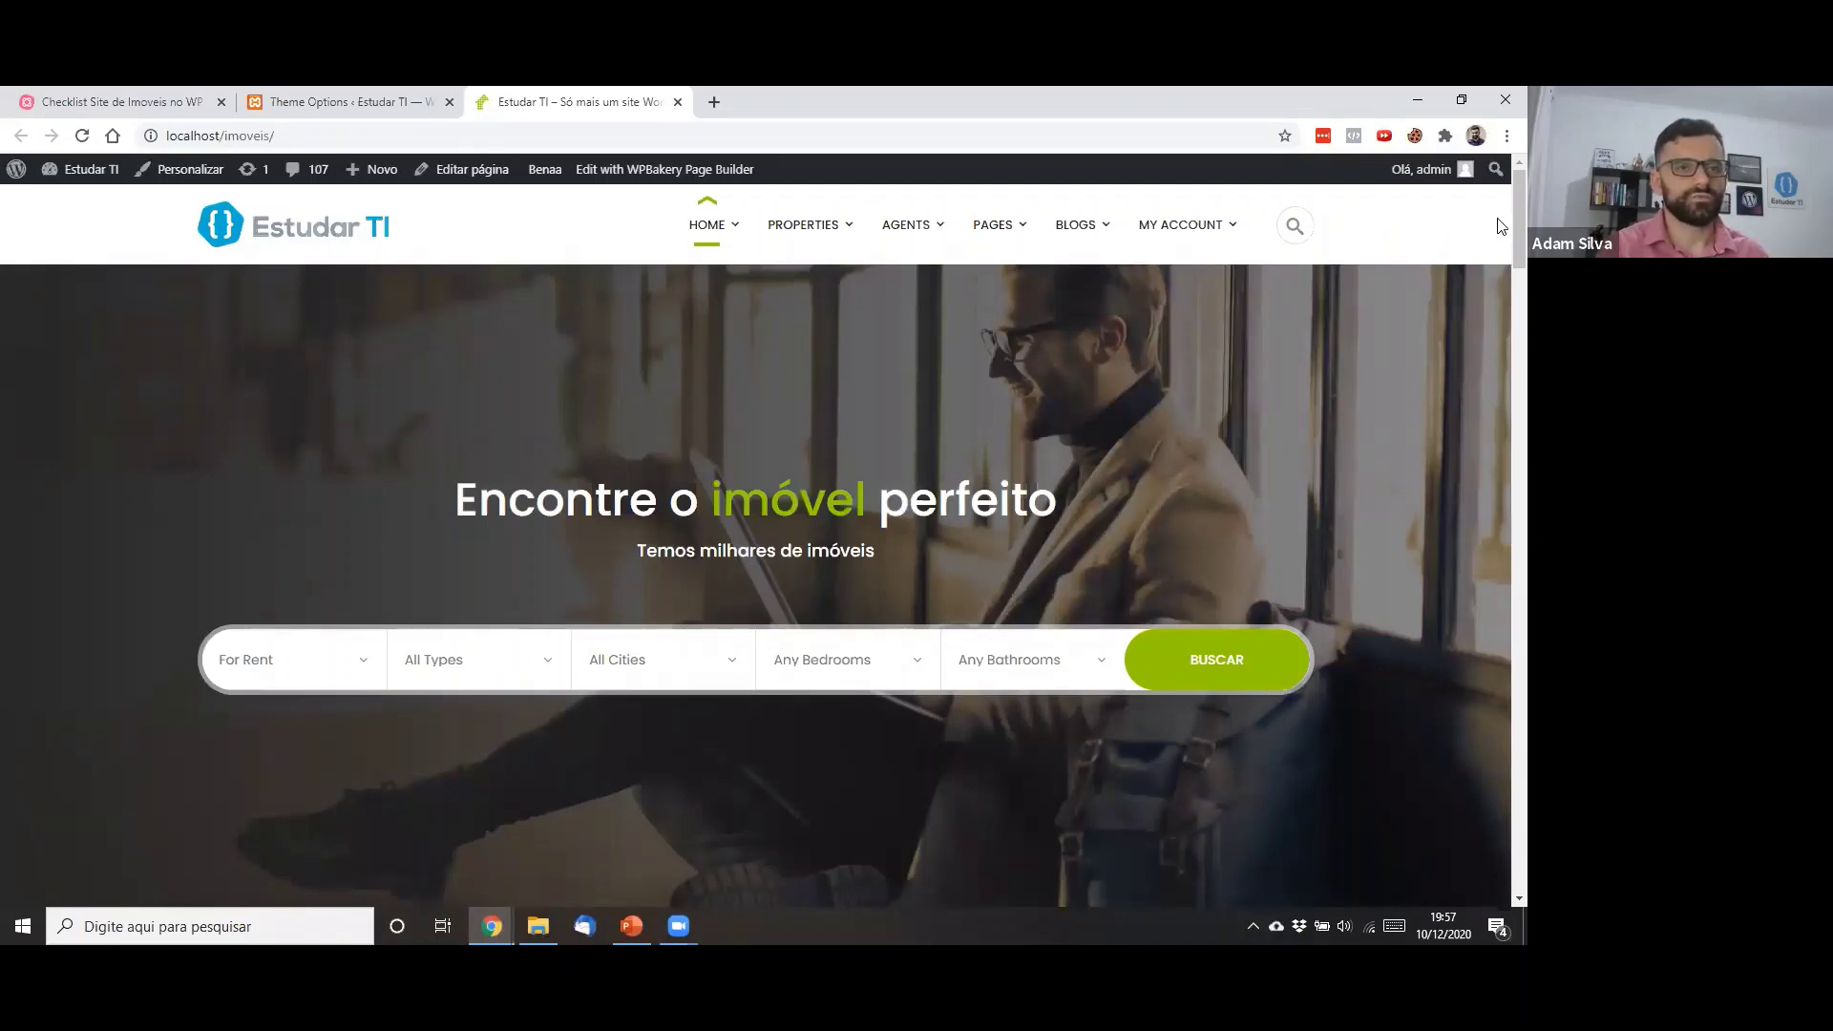
left_click_drag(1497, 428, 1501, 542)
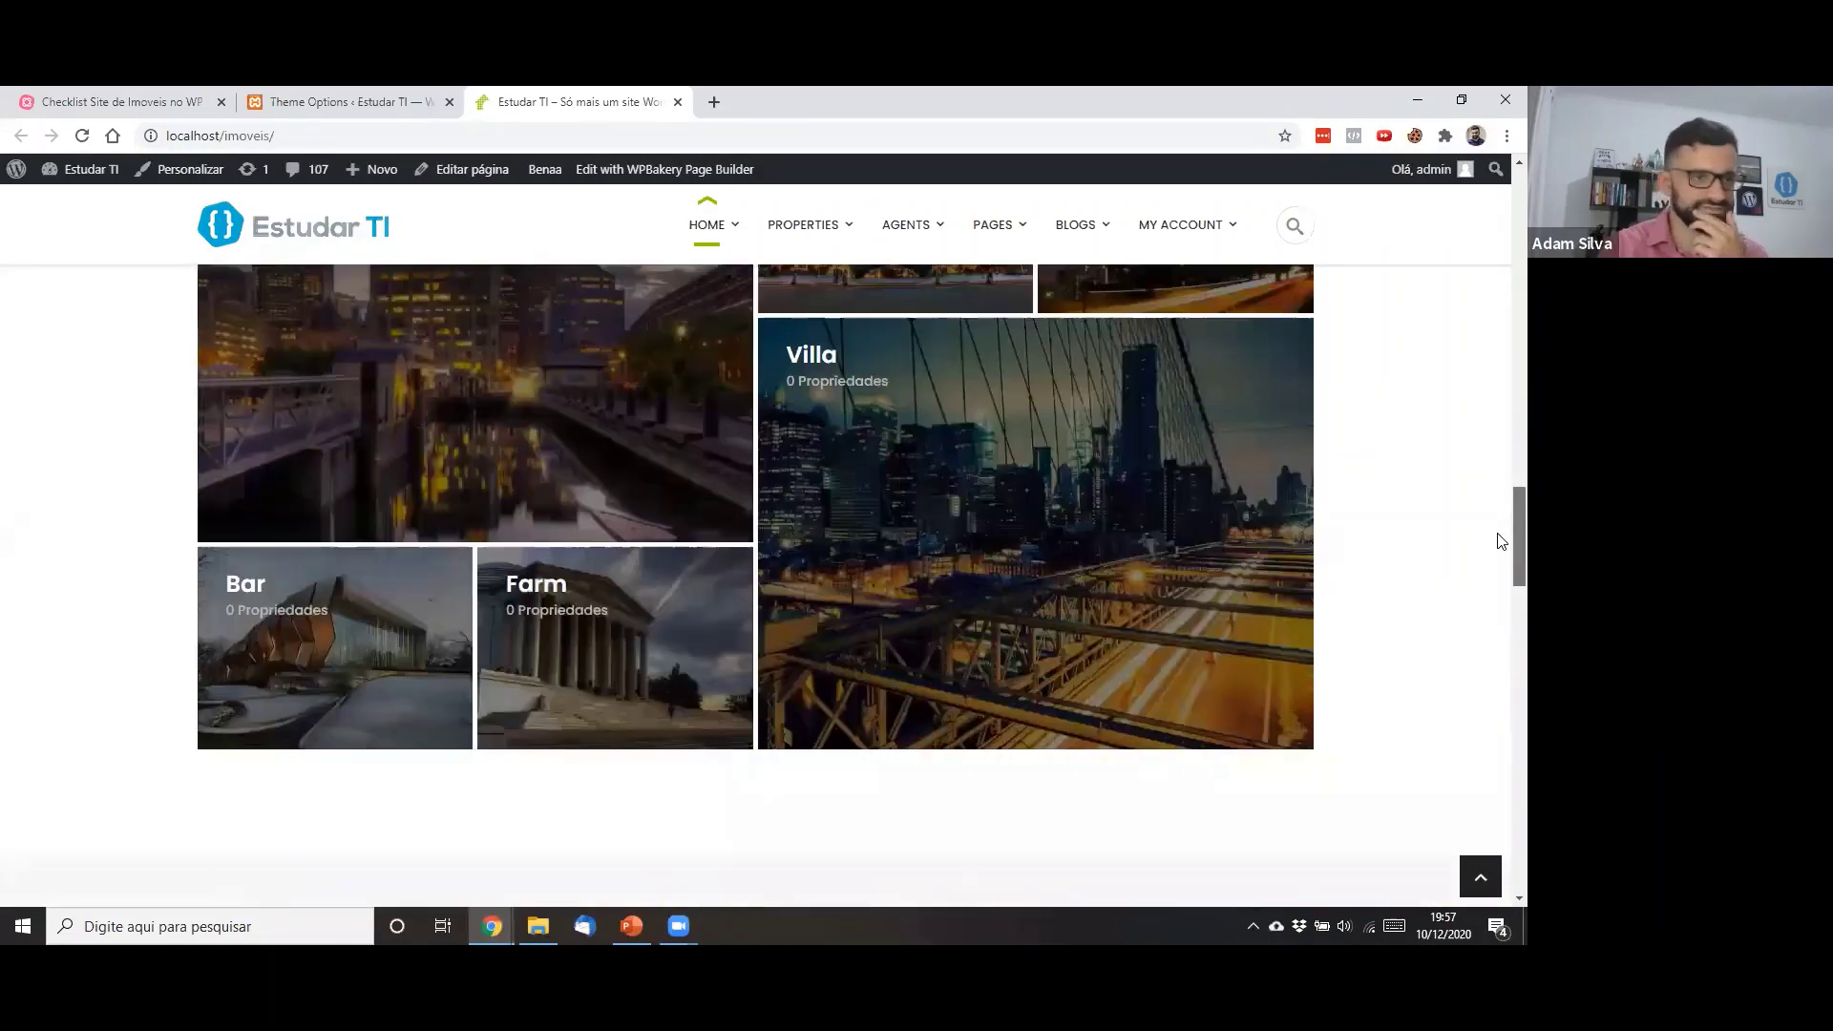
scroll(1488, 447, "up", 20)
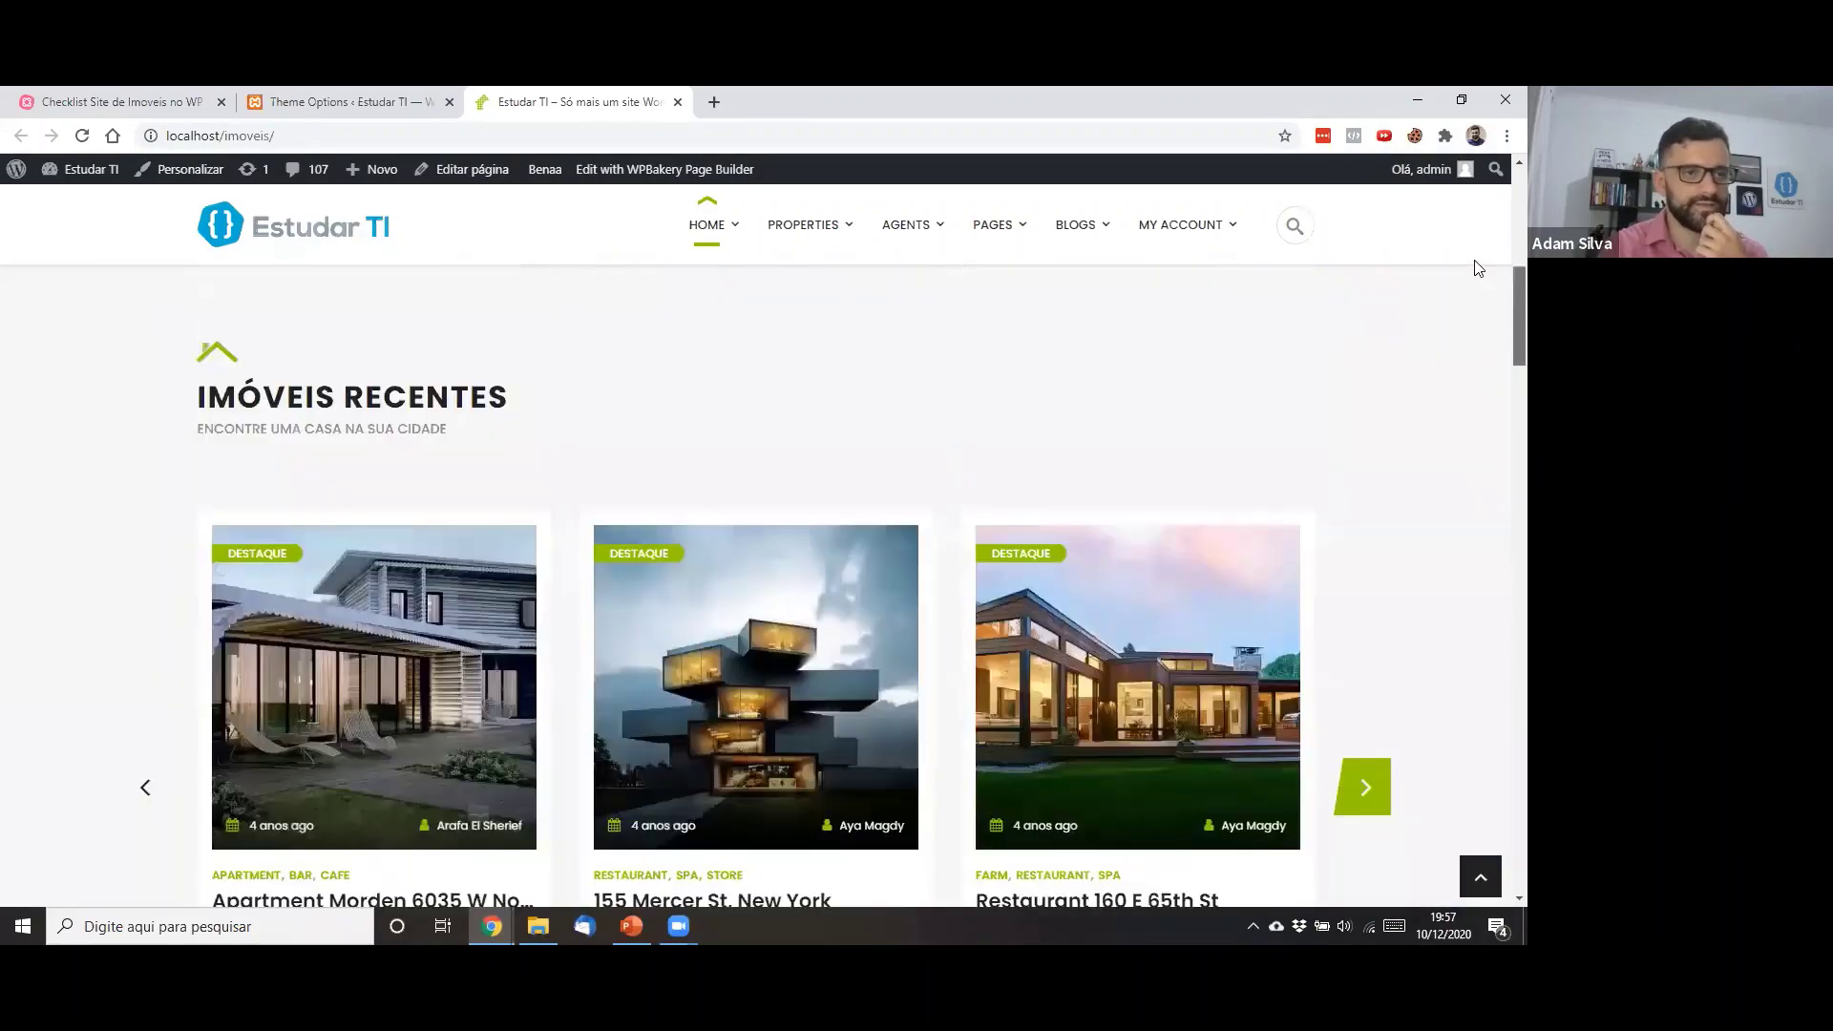
scroll(1473, 220, "up", 5)
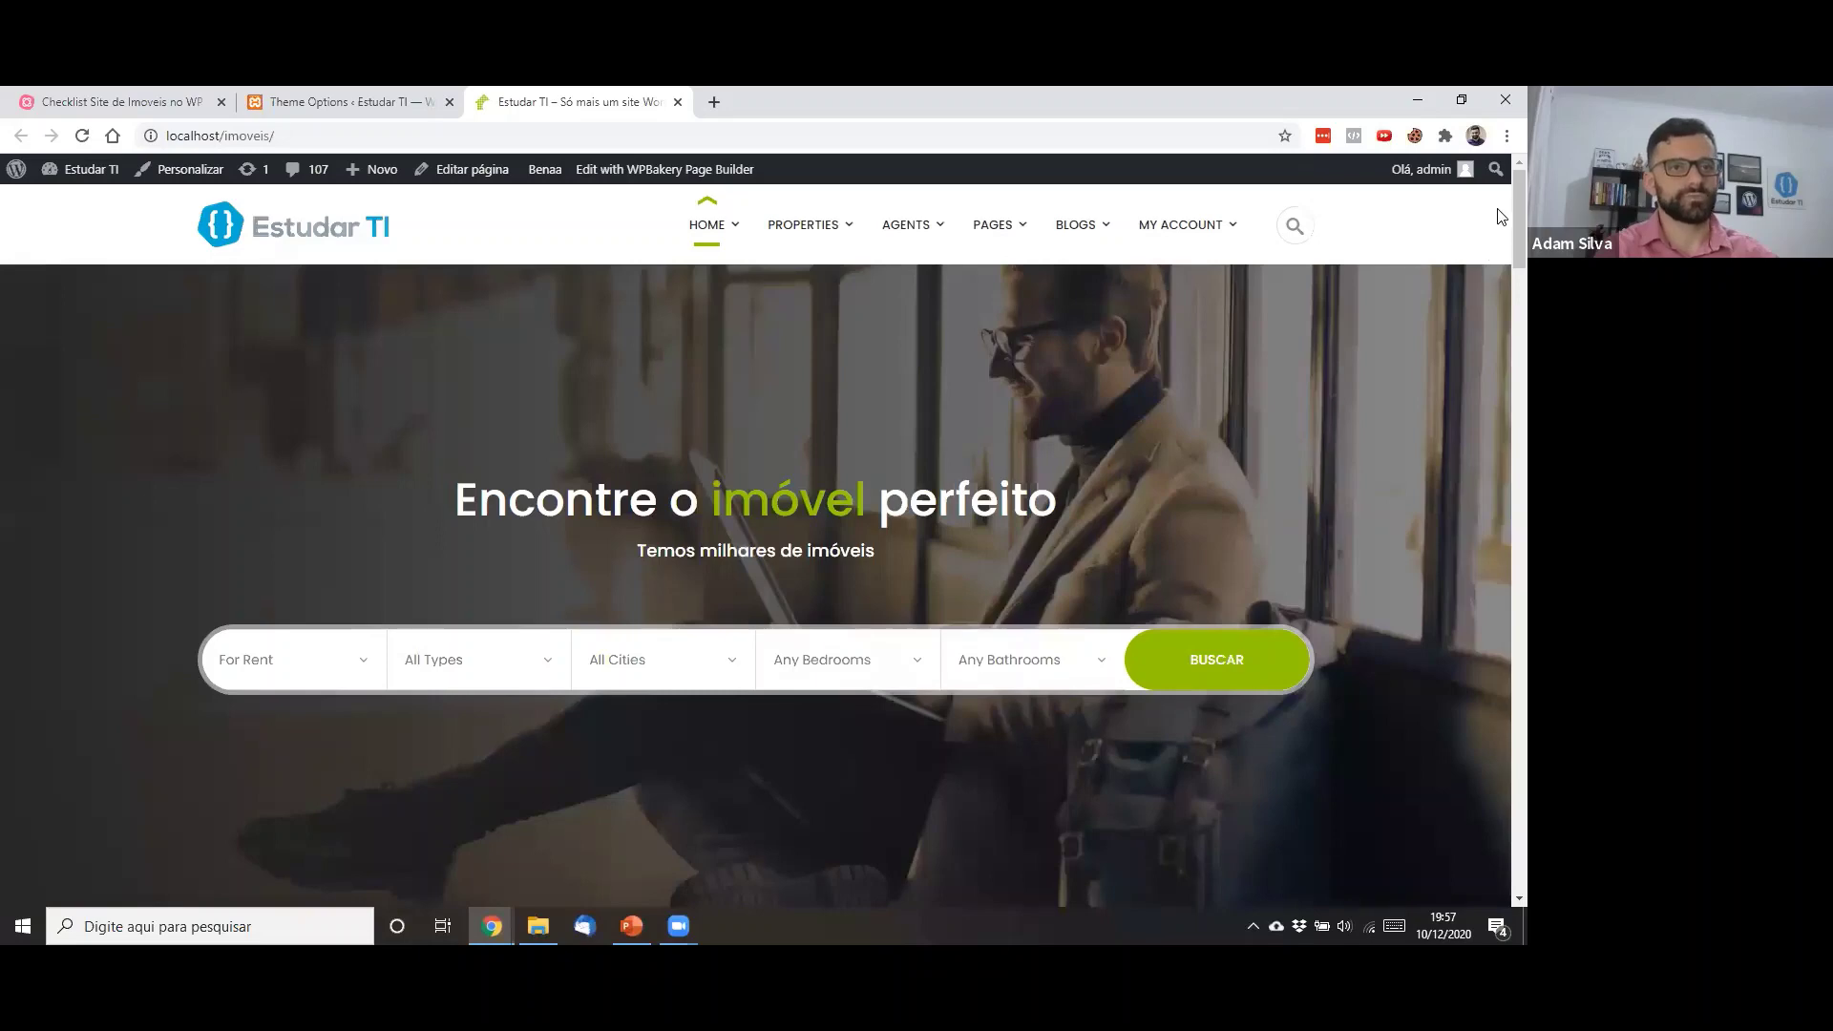
left_click_drag(1519, 220, 1429, 174)
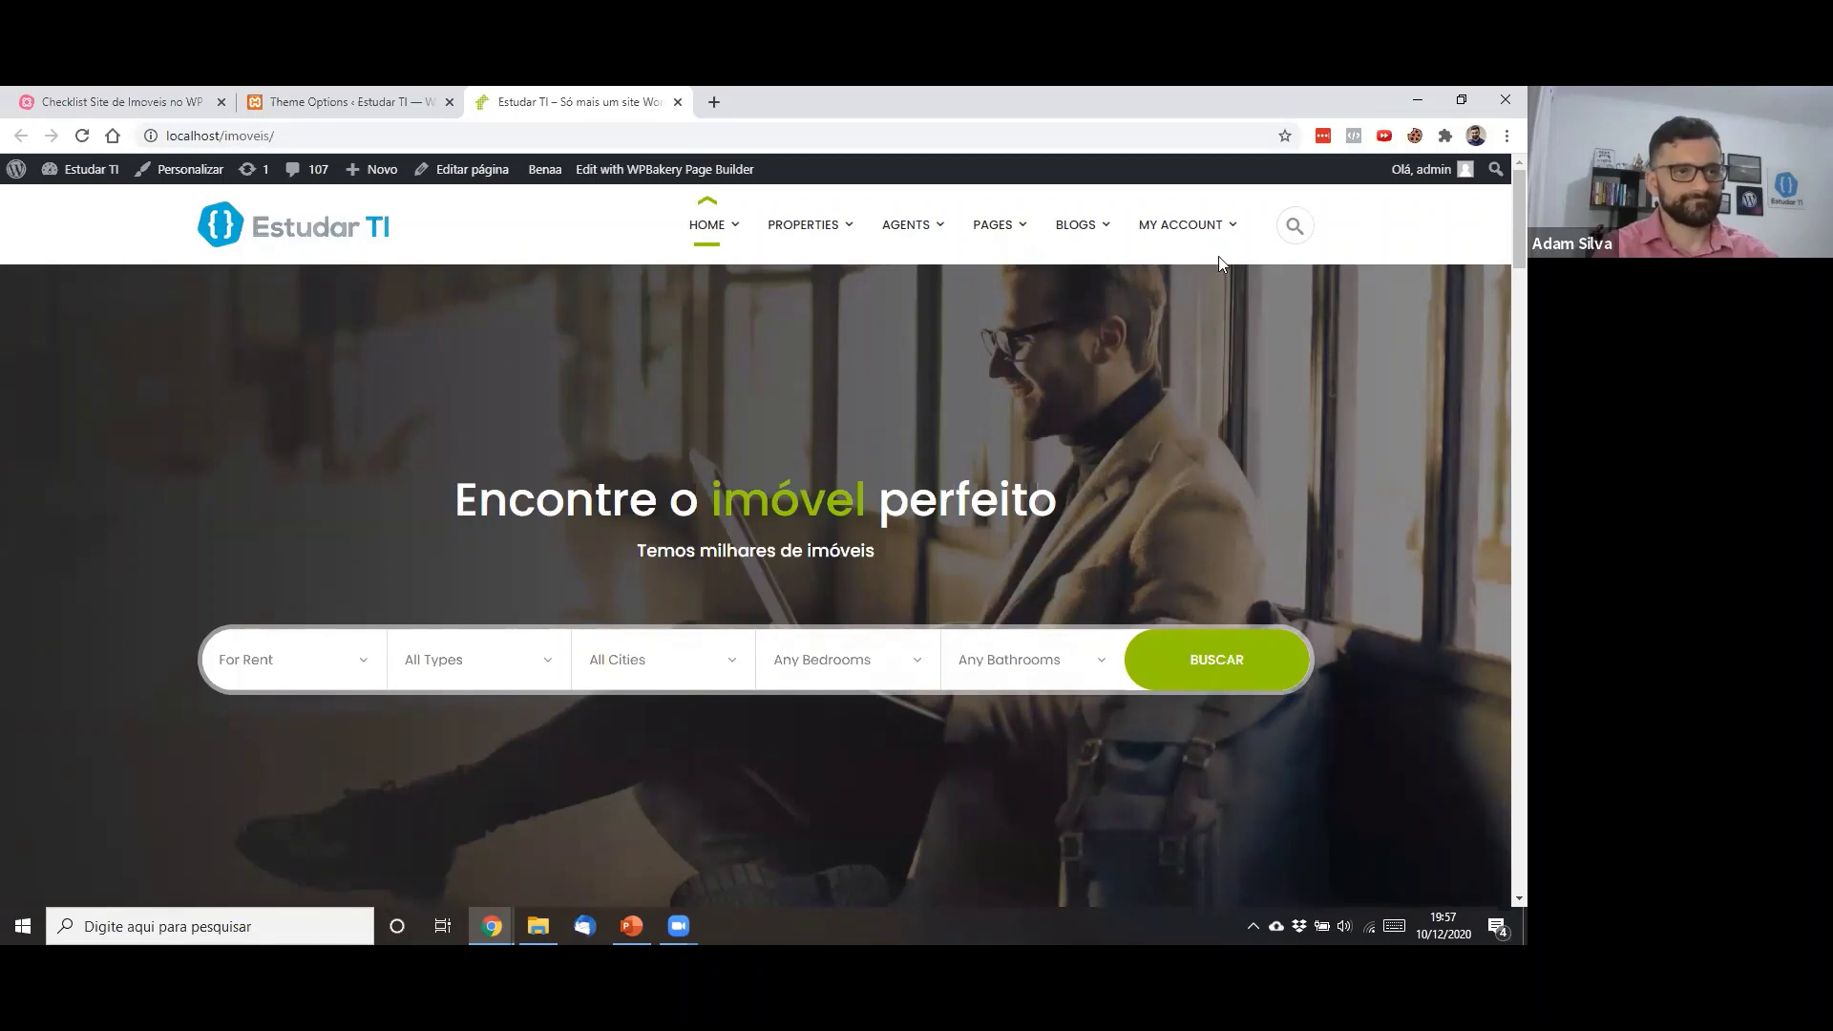
Return to the theme options and review the general settings in the Footer section
left_click(374, 103)
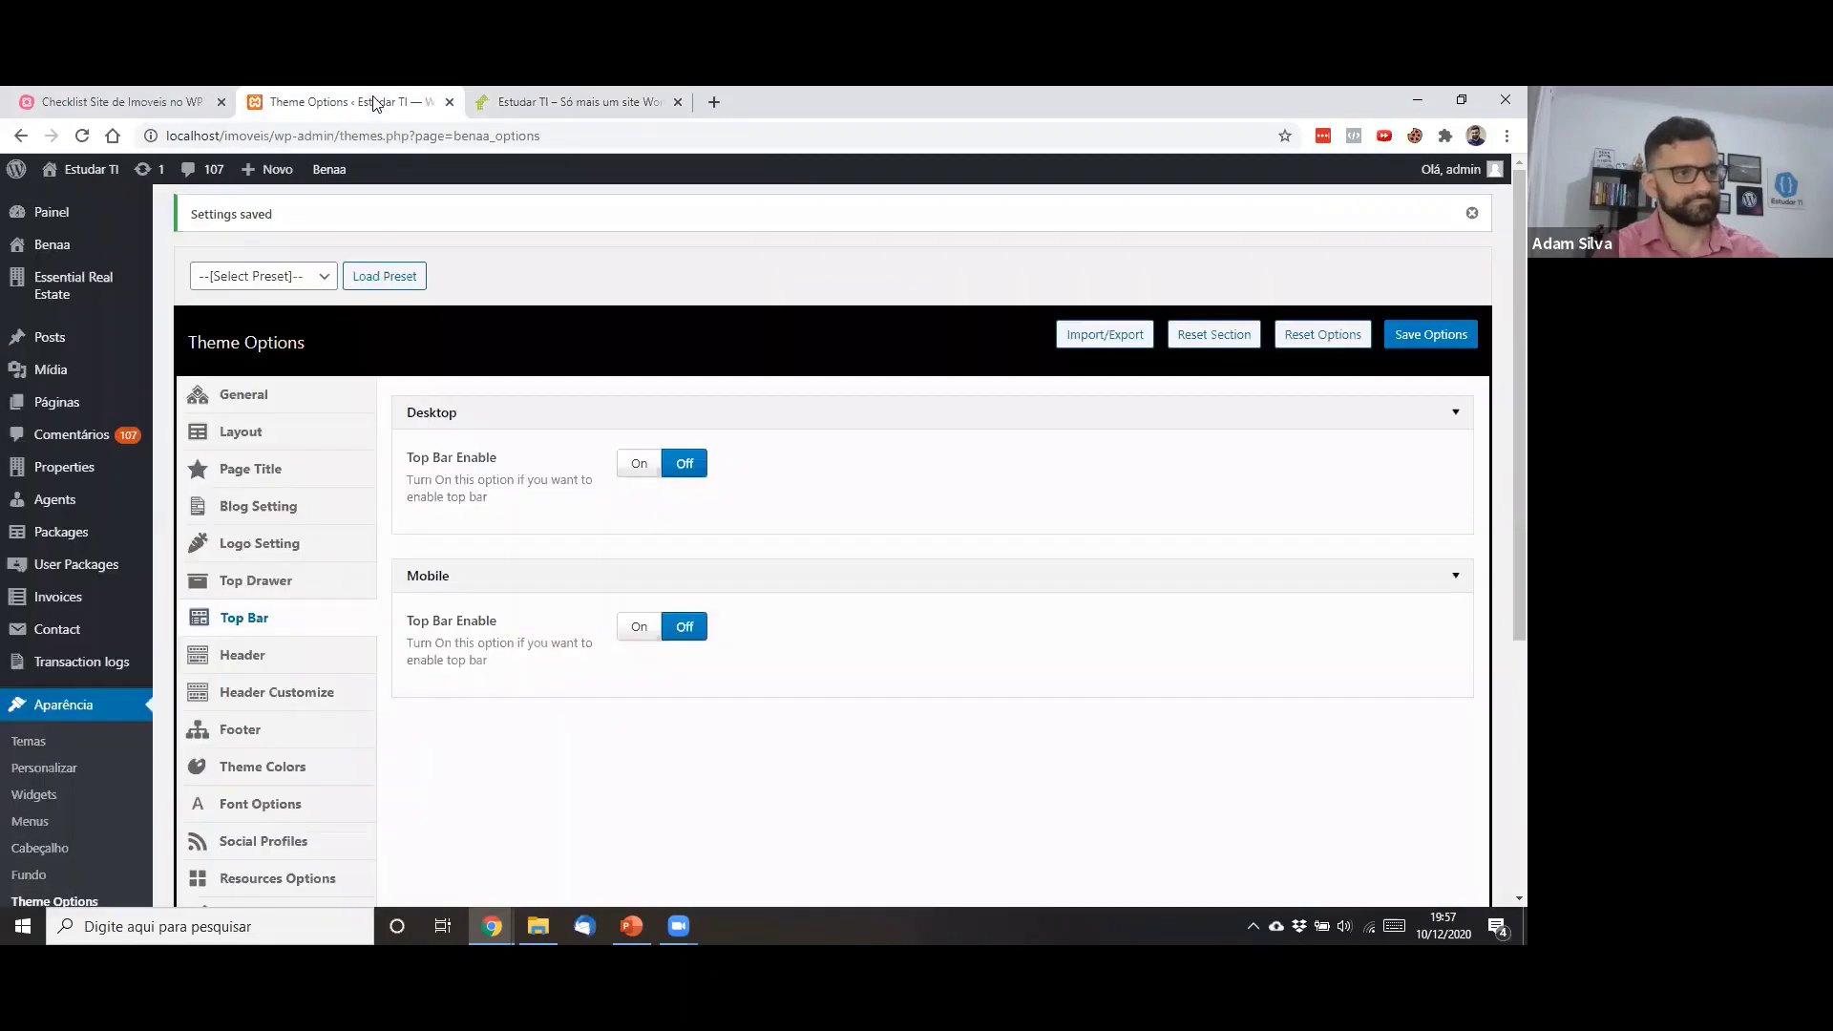
scroll(279, 515, "down", 2)
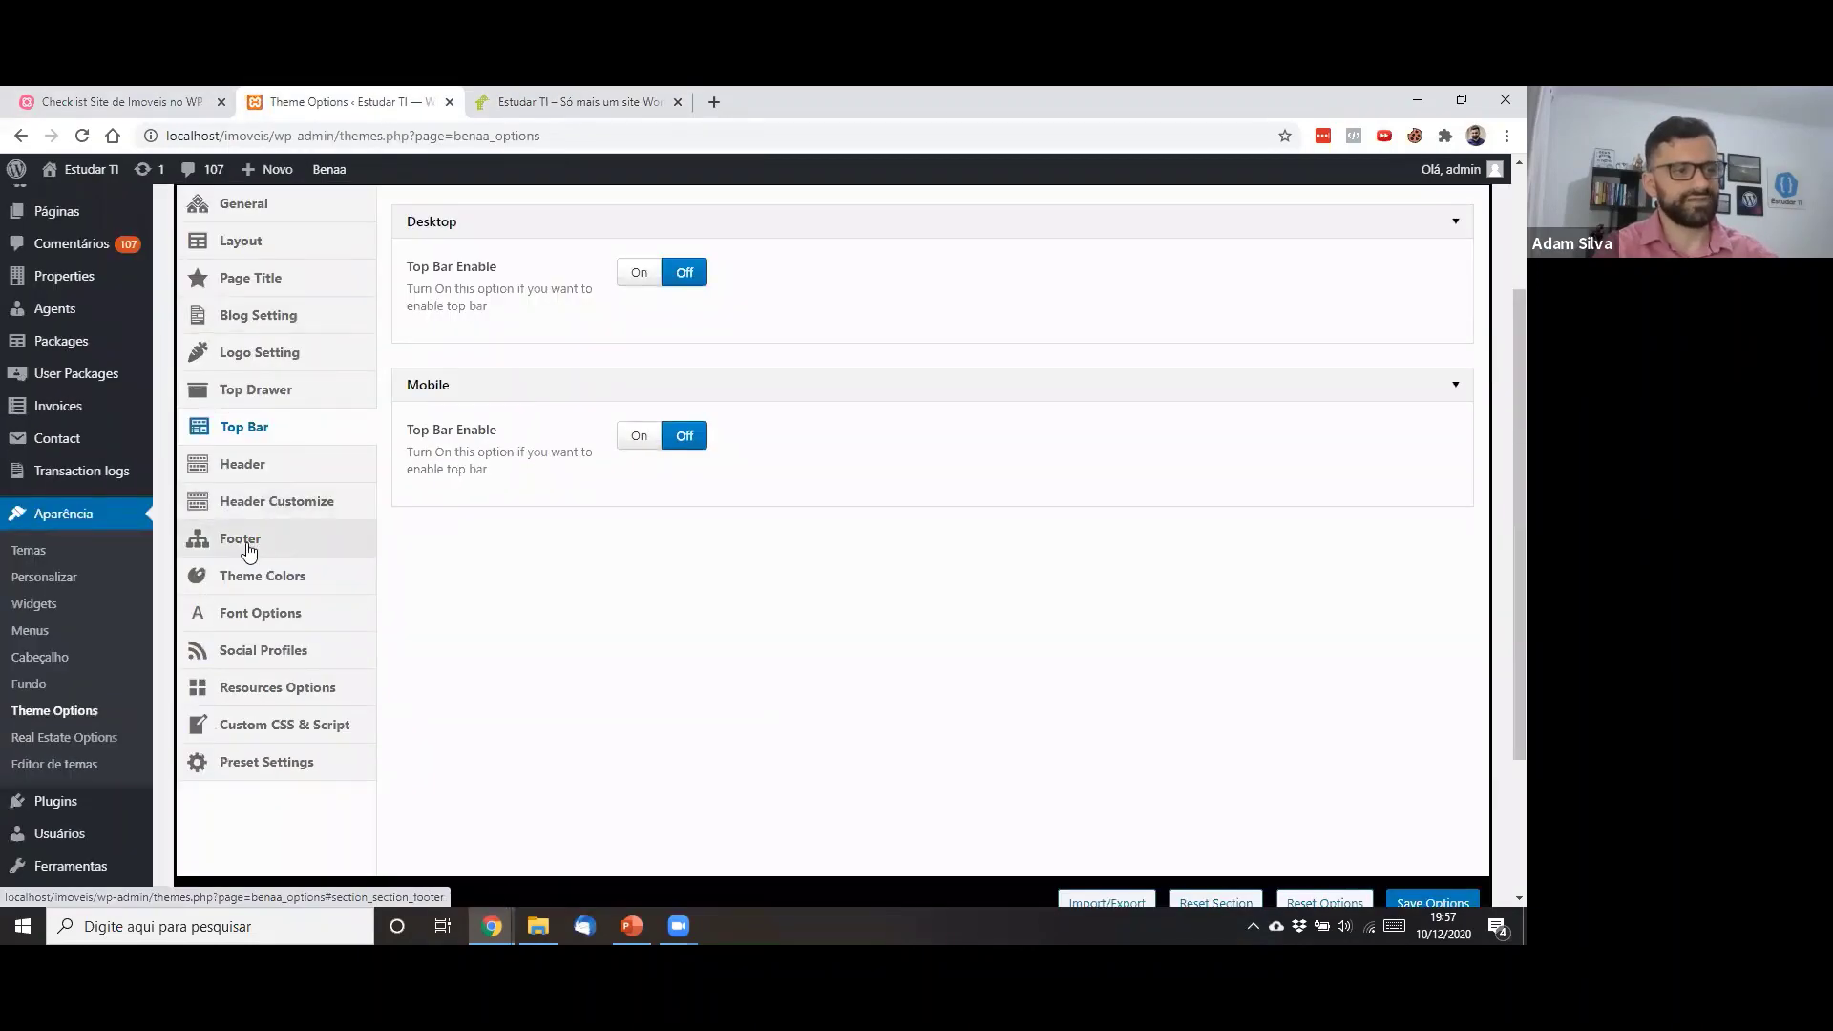
left_click(241, 540)
scroll(612, 461, "up", 2)
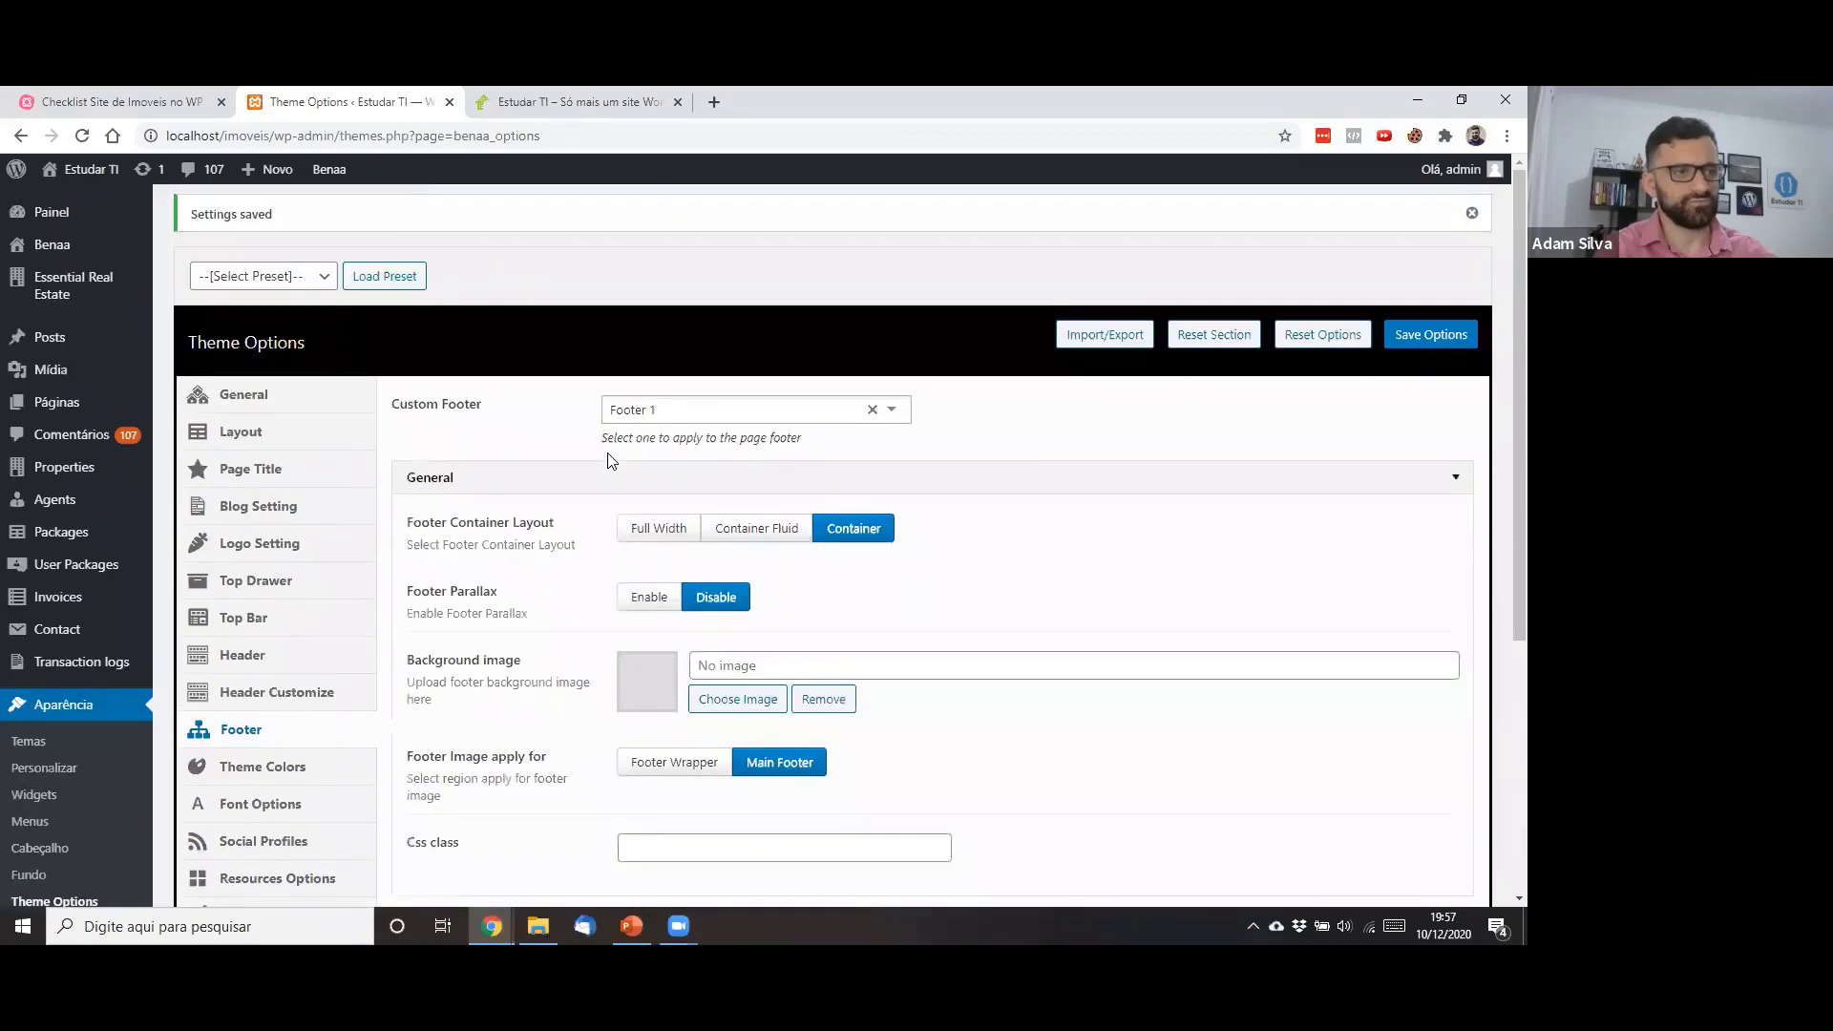
scroll(612, 461, "down", 1)
scroll(513, 422, "down", 1)
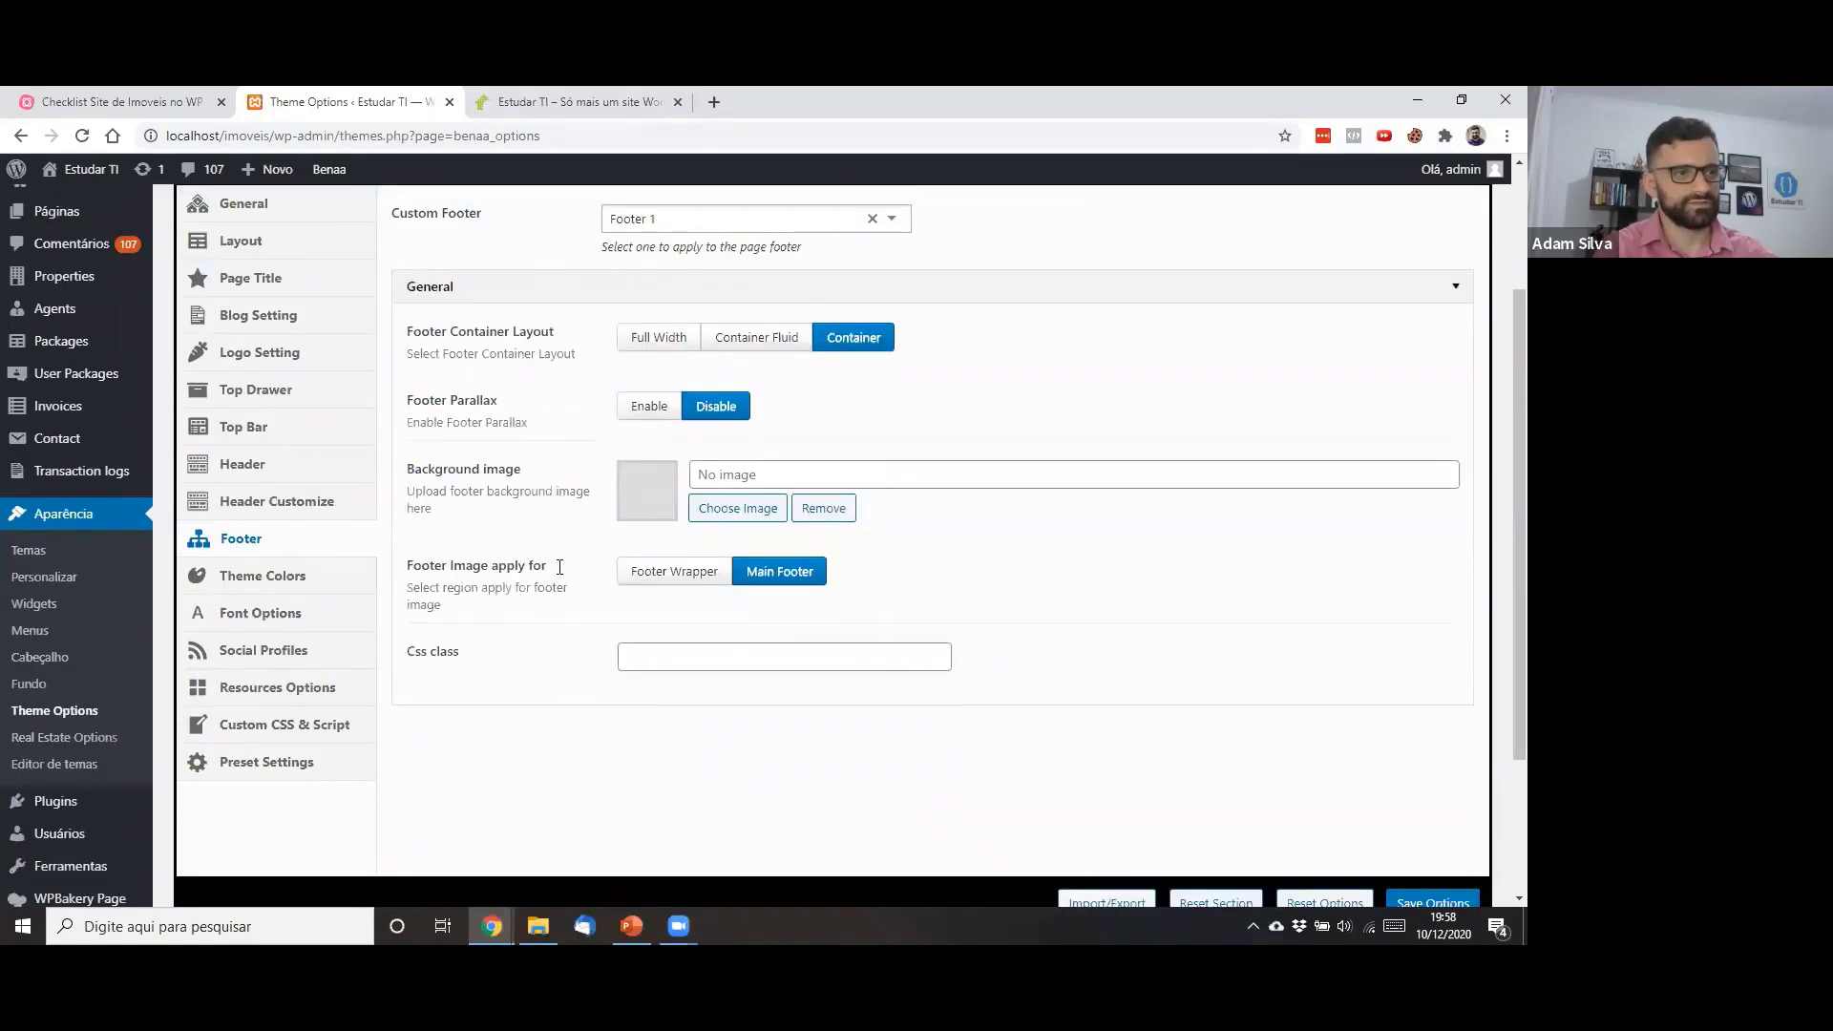
Open the Theme Colors section, compare it with the home page, and set Accent Color to the preset blue
left_click(282, 579)
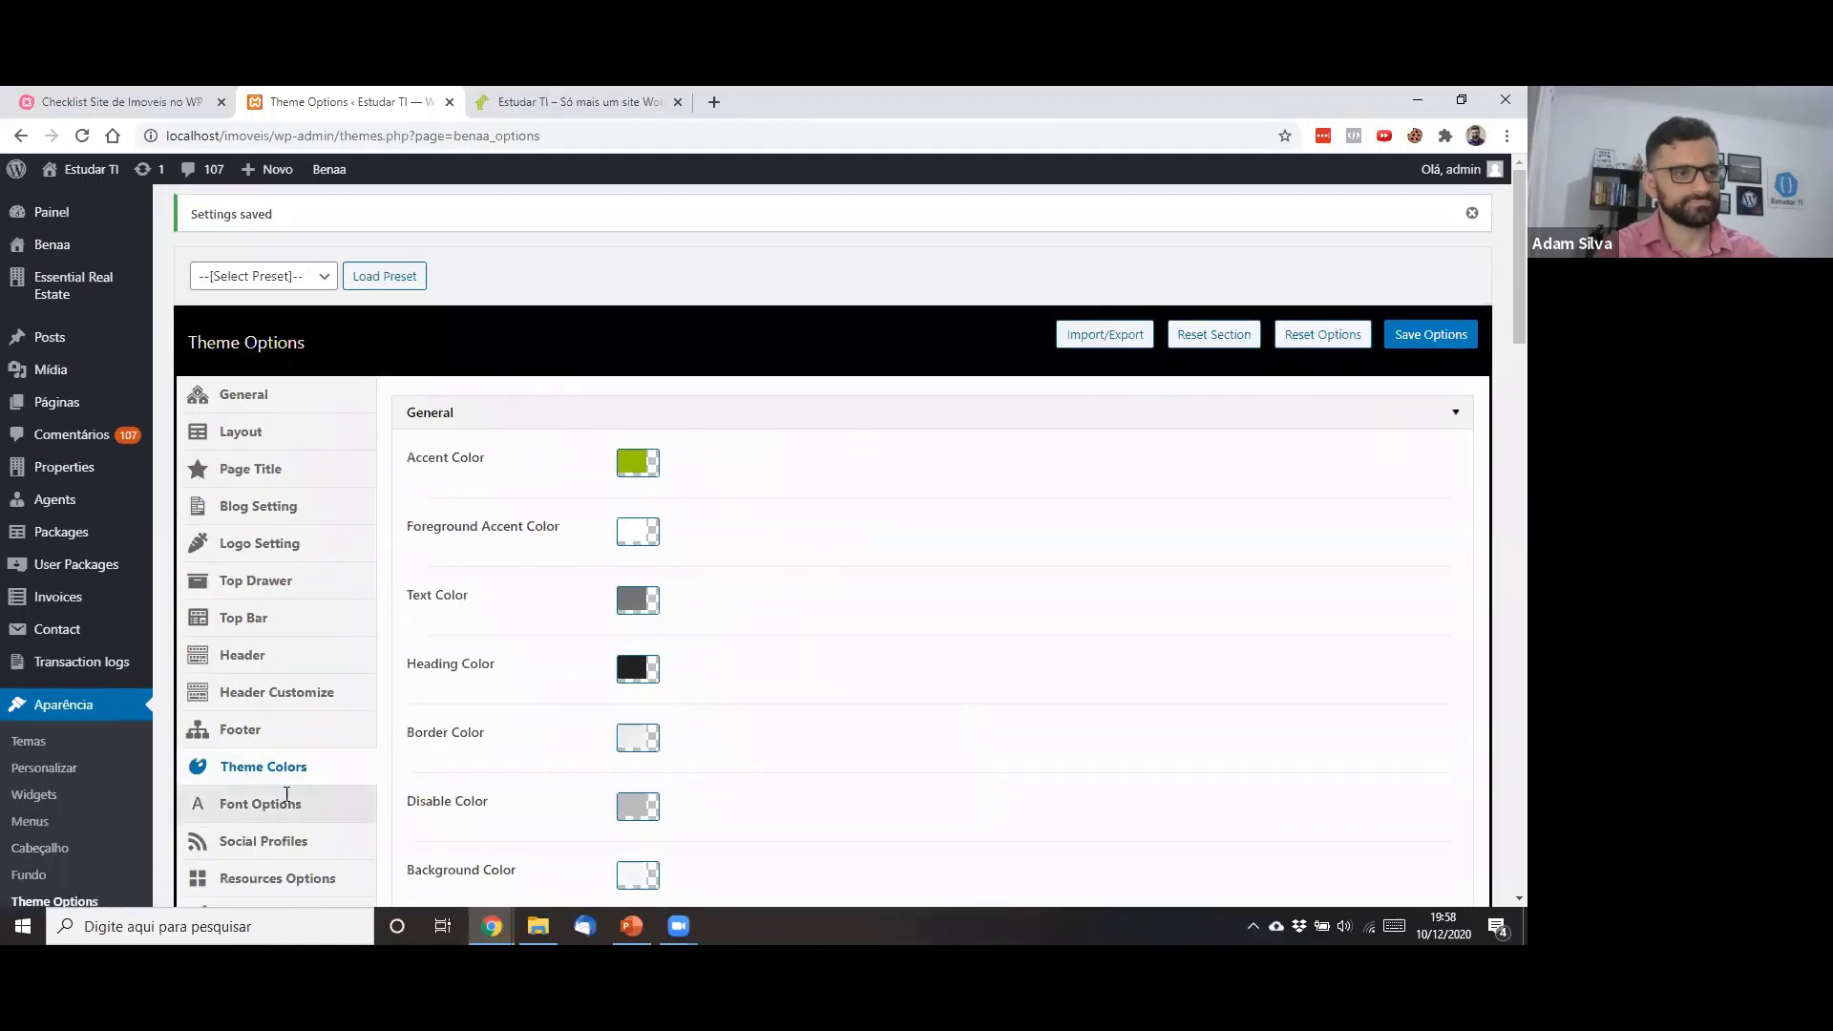
scroll(541, 441, "down", 2)
left_click(564, 101)
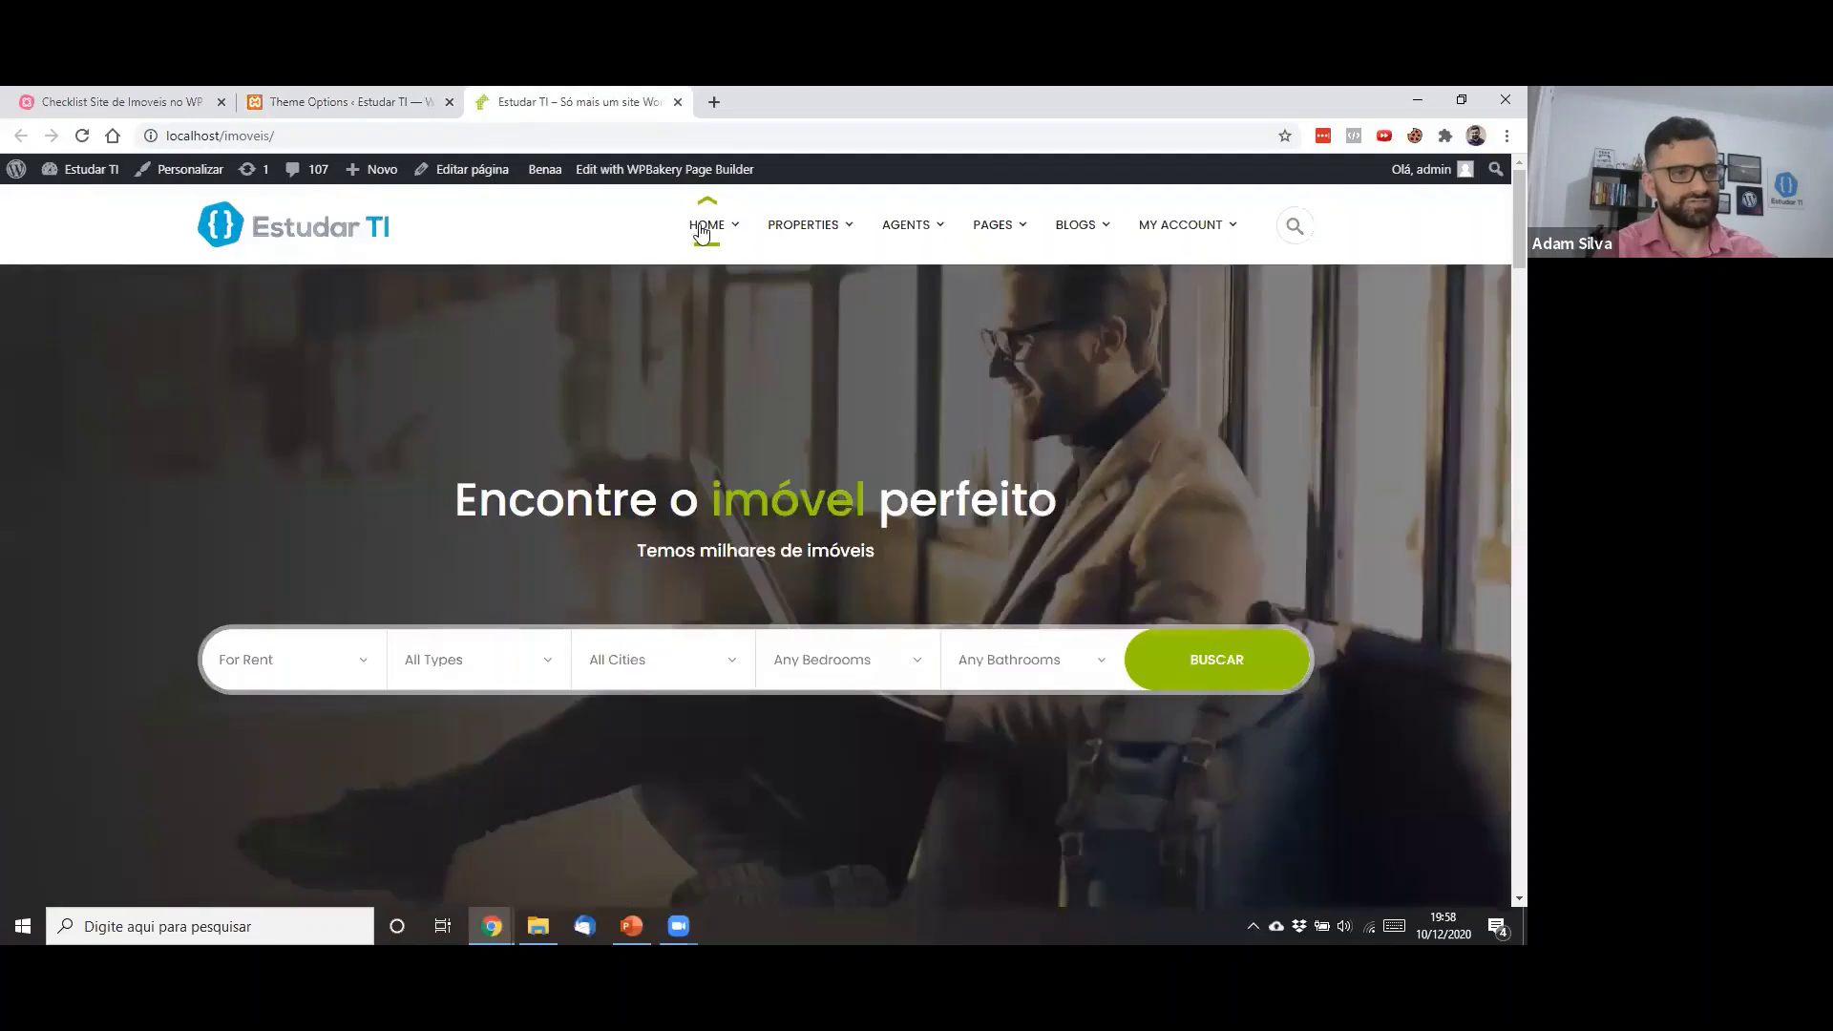
mouse_move(704, 229)
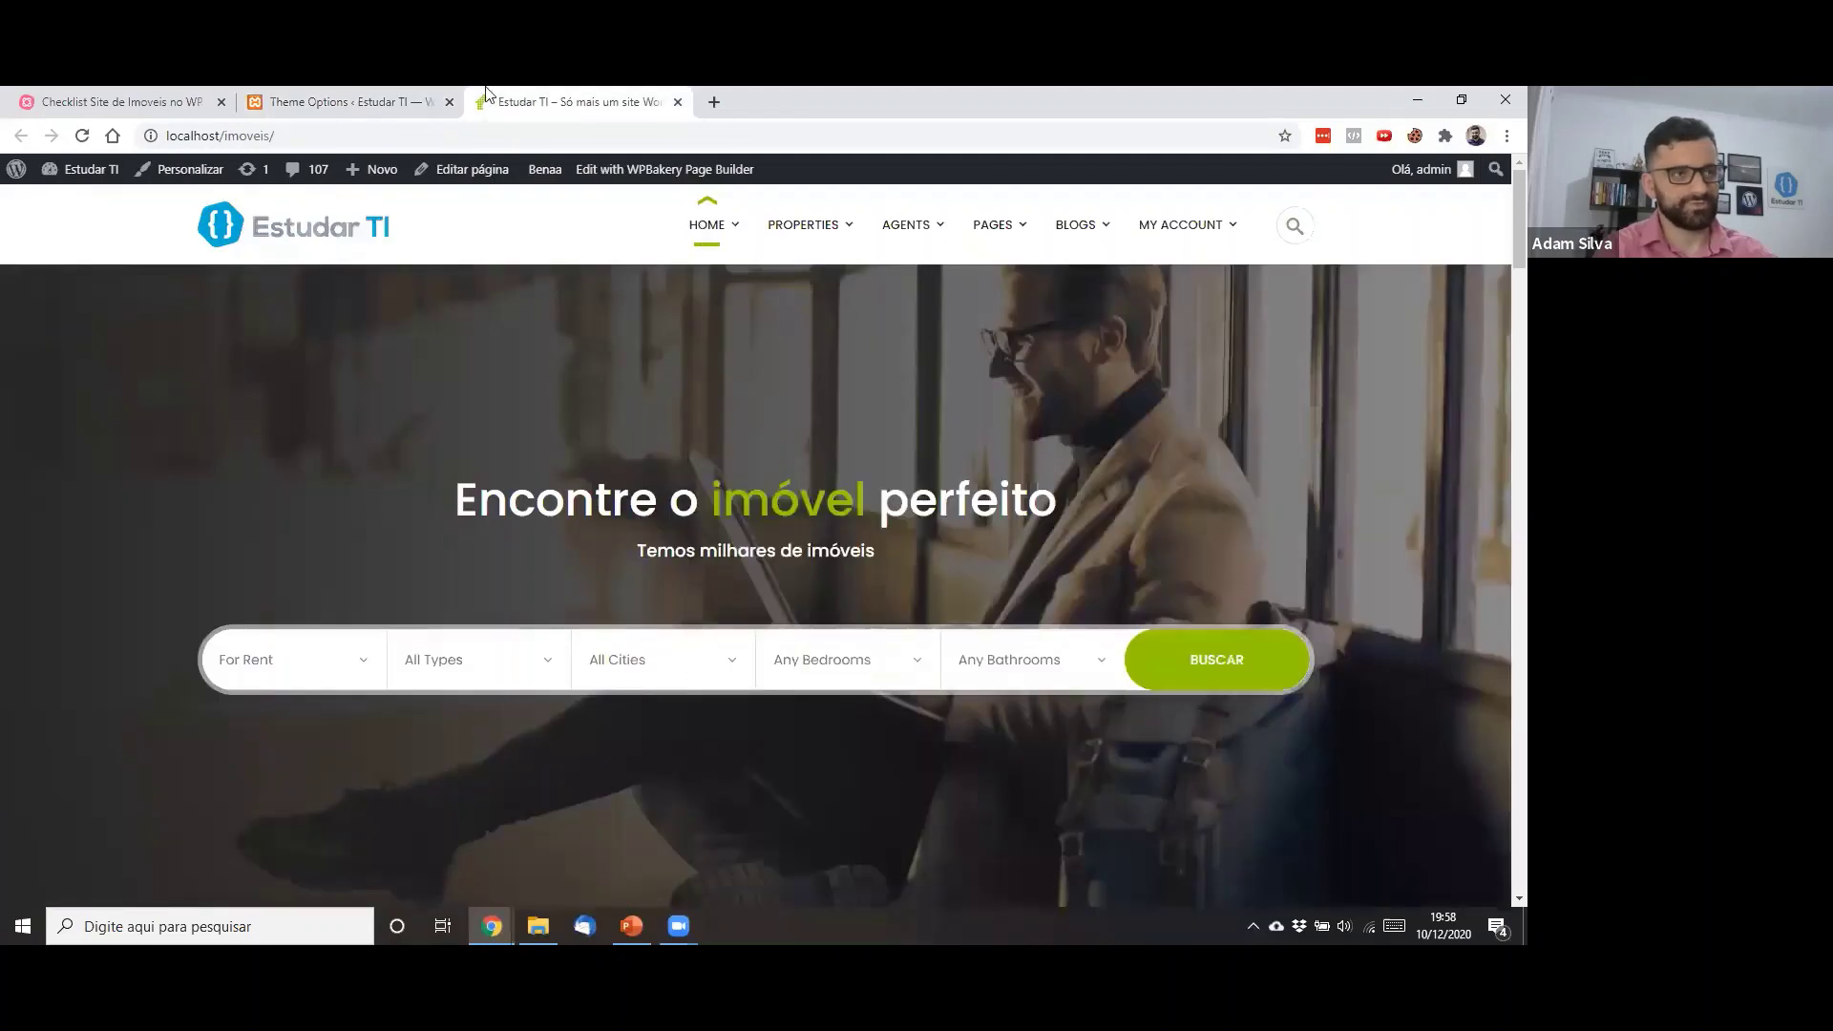
left_click(307, 93)
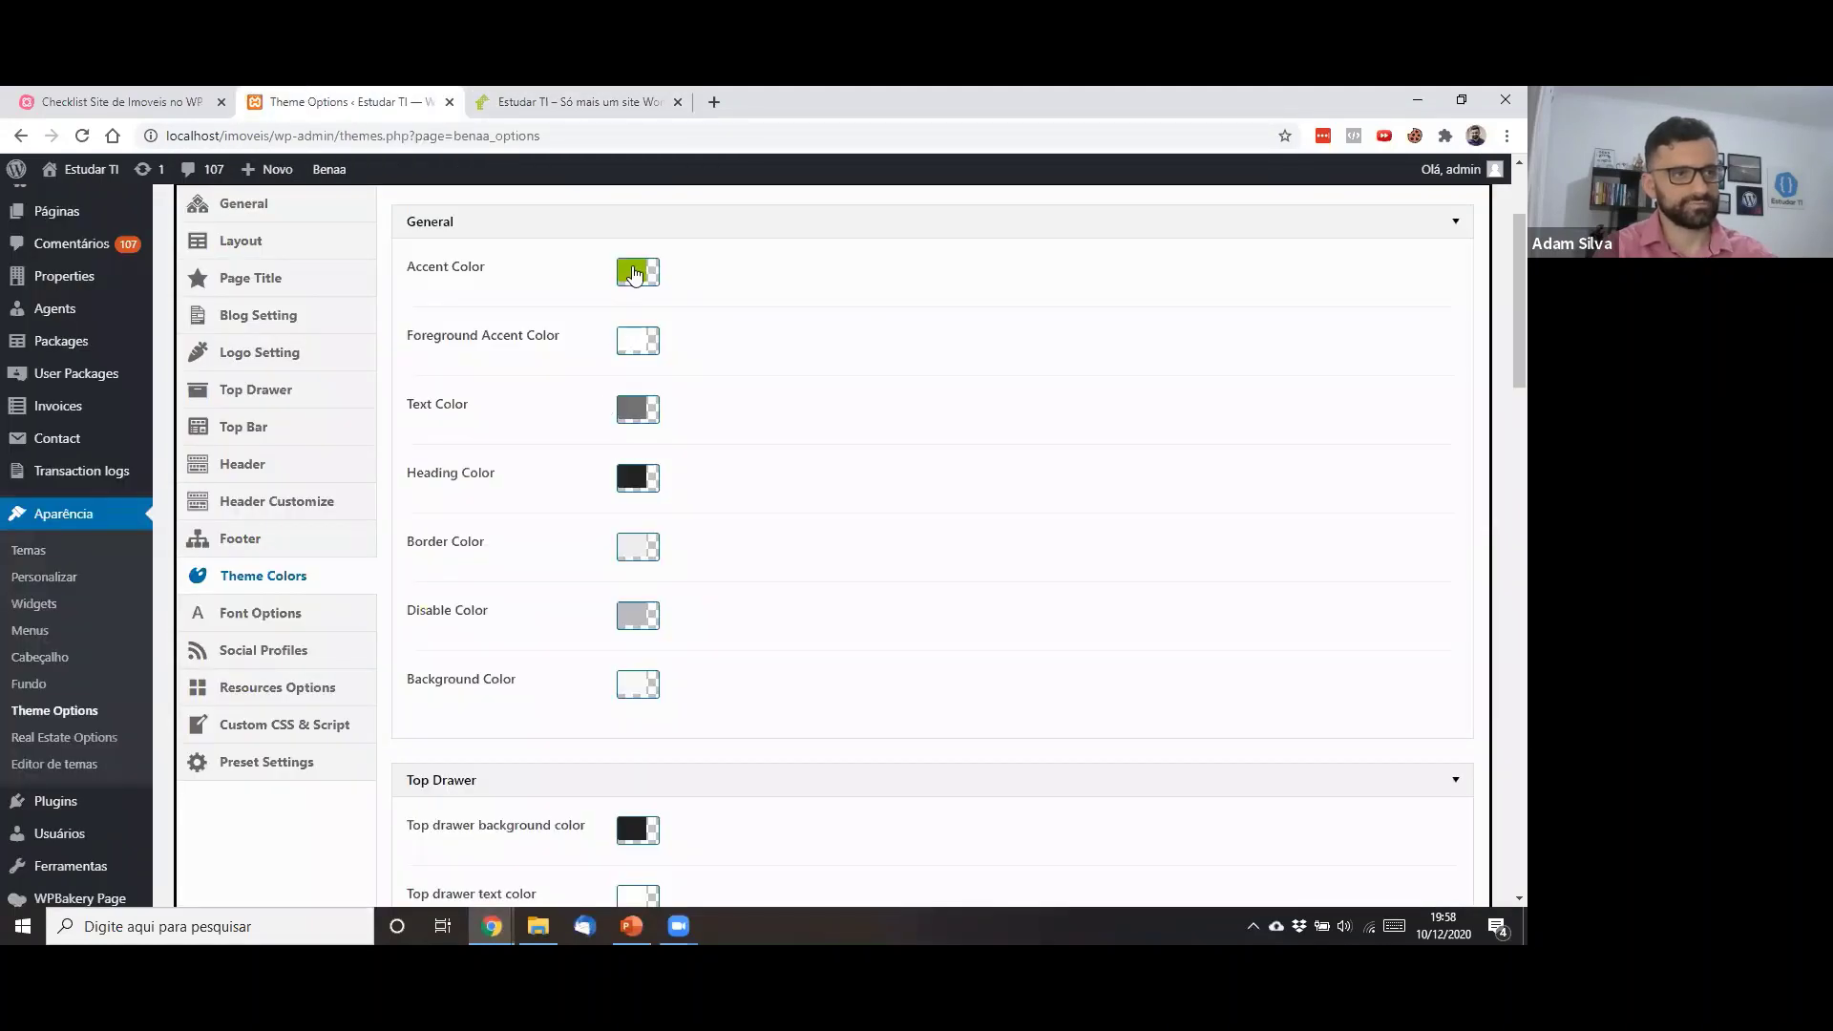
left_click(635, 273)
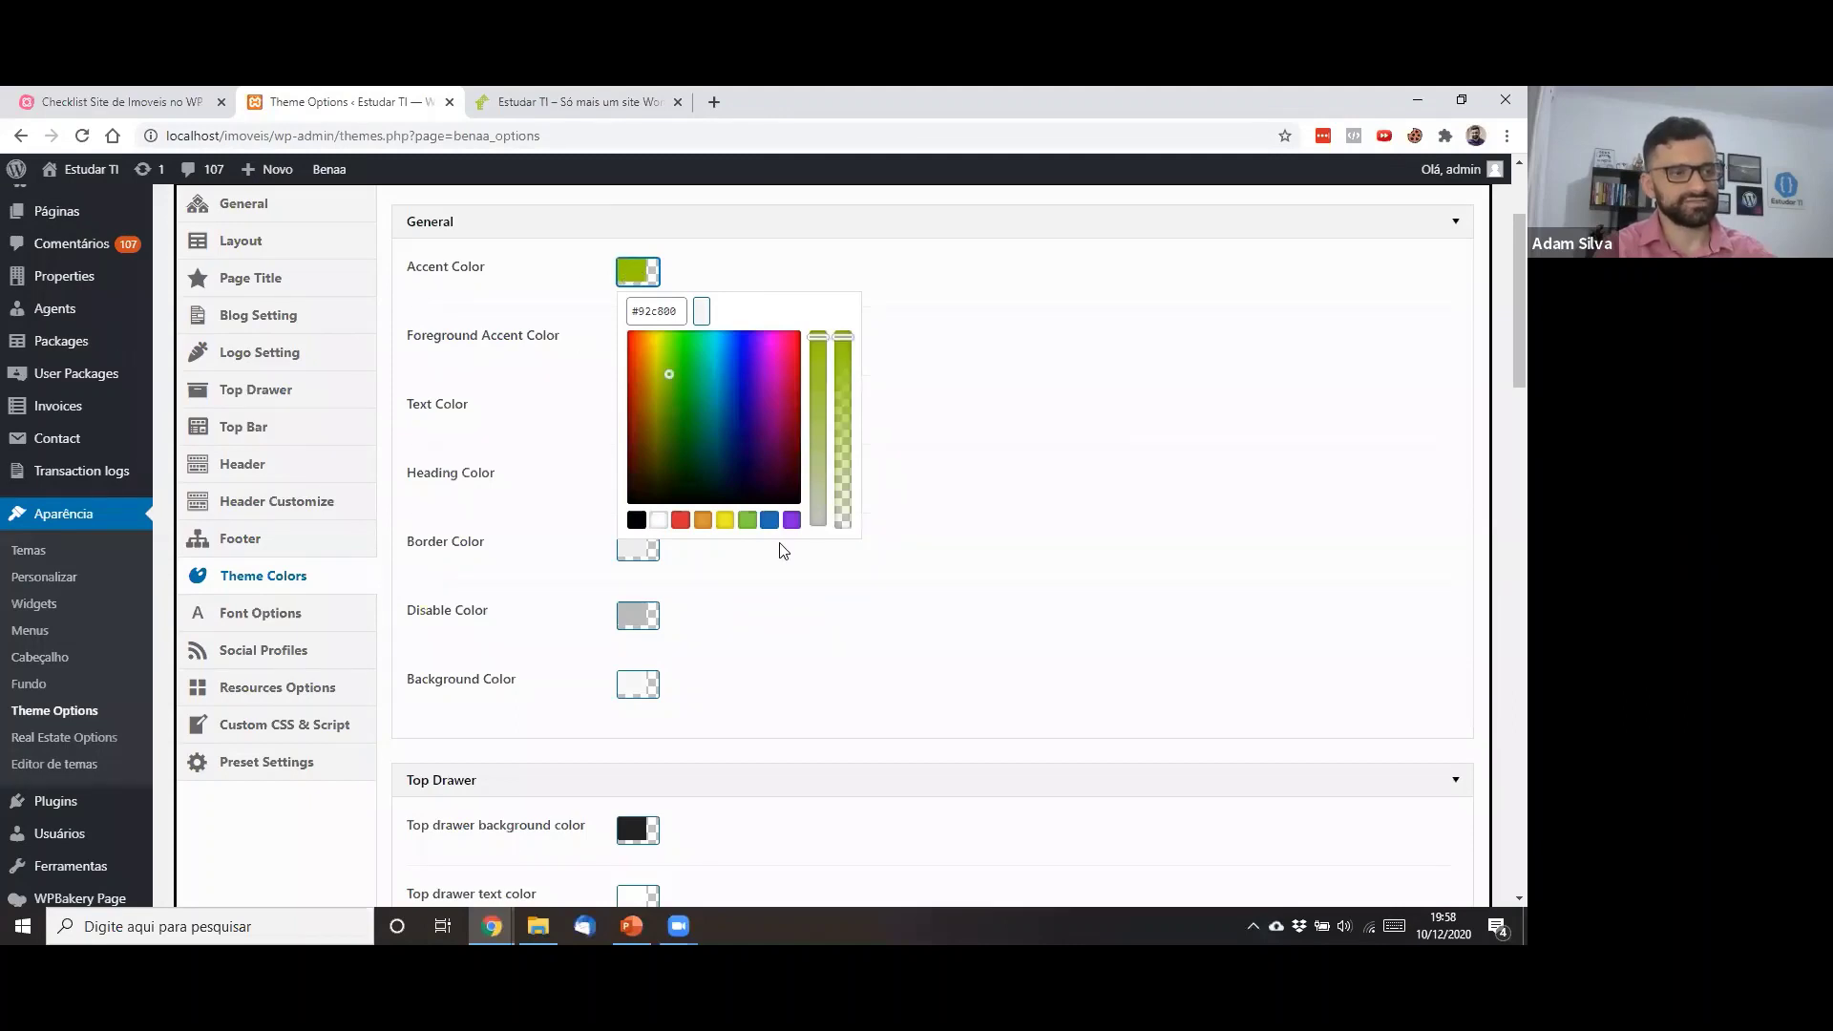
left_click(769, 520)
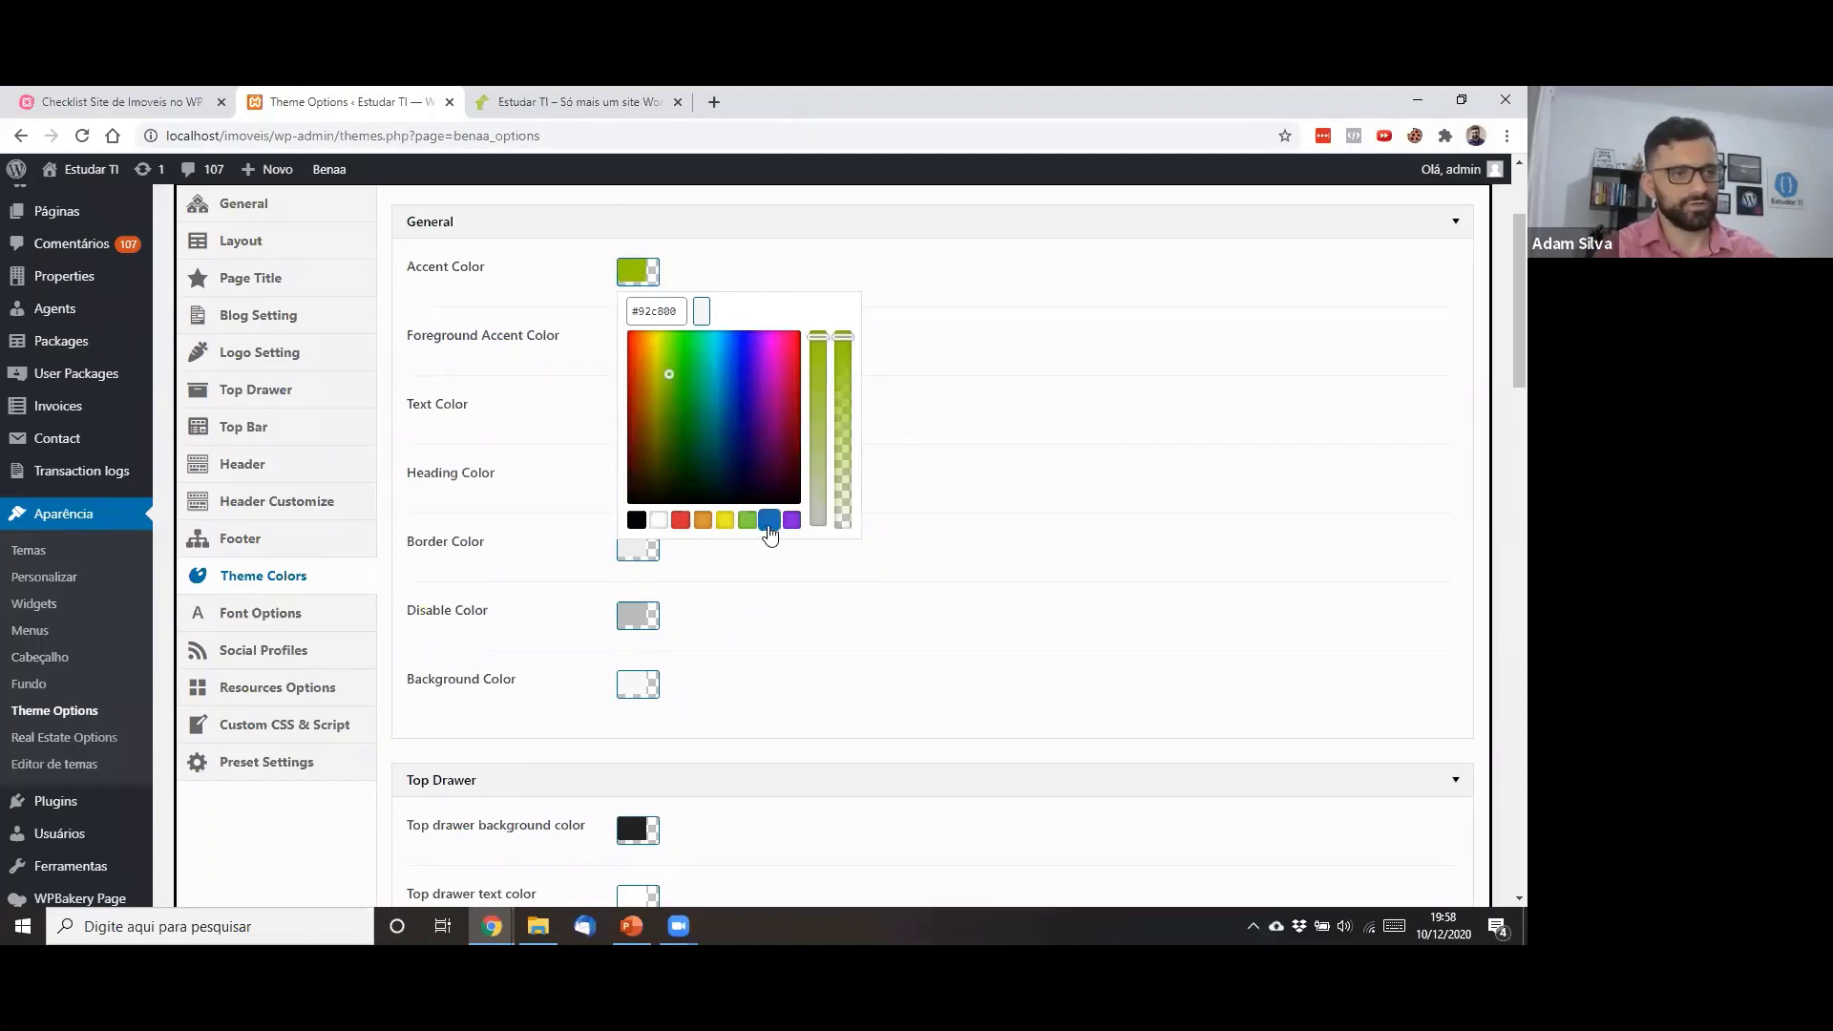
left_click(960, 336)
Set the Navigation text hover color to the preset blue and save the theme options
scroll(834, 528, "down", 10)
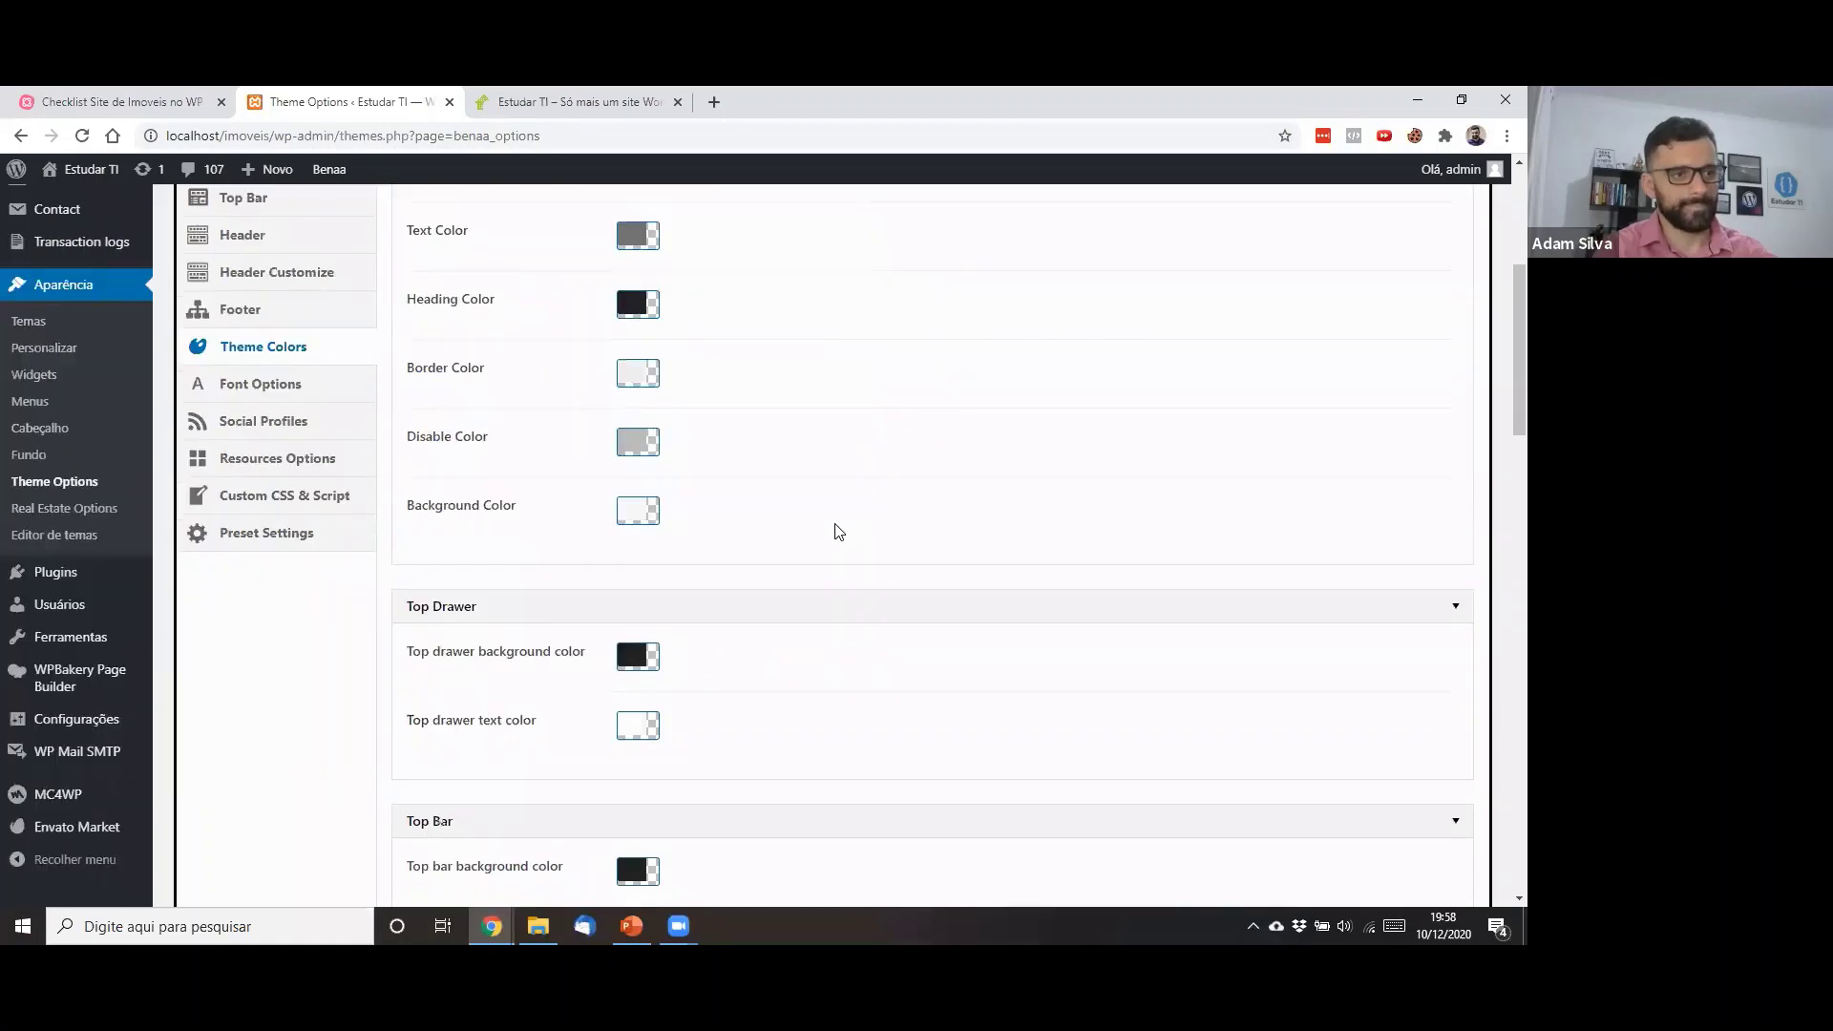
scroll(836, 531, "down", 3)
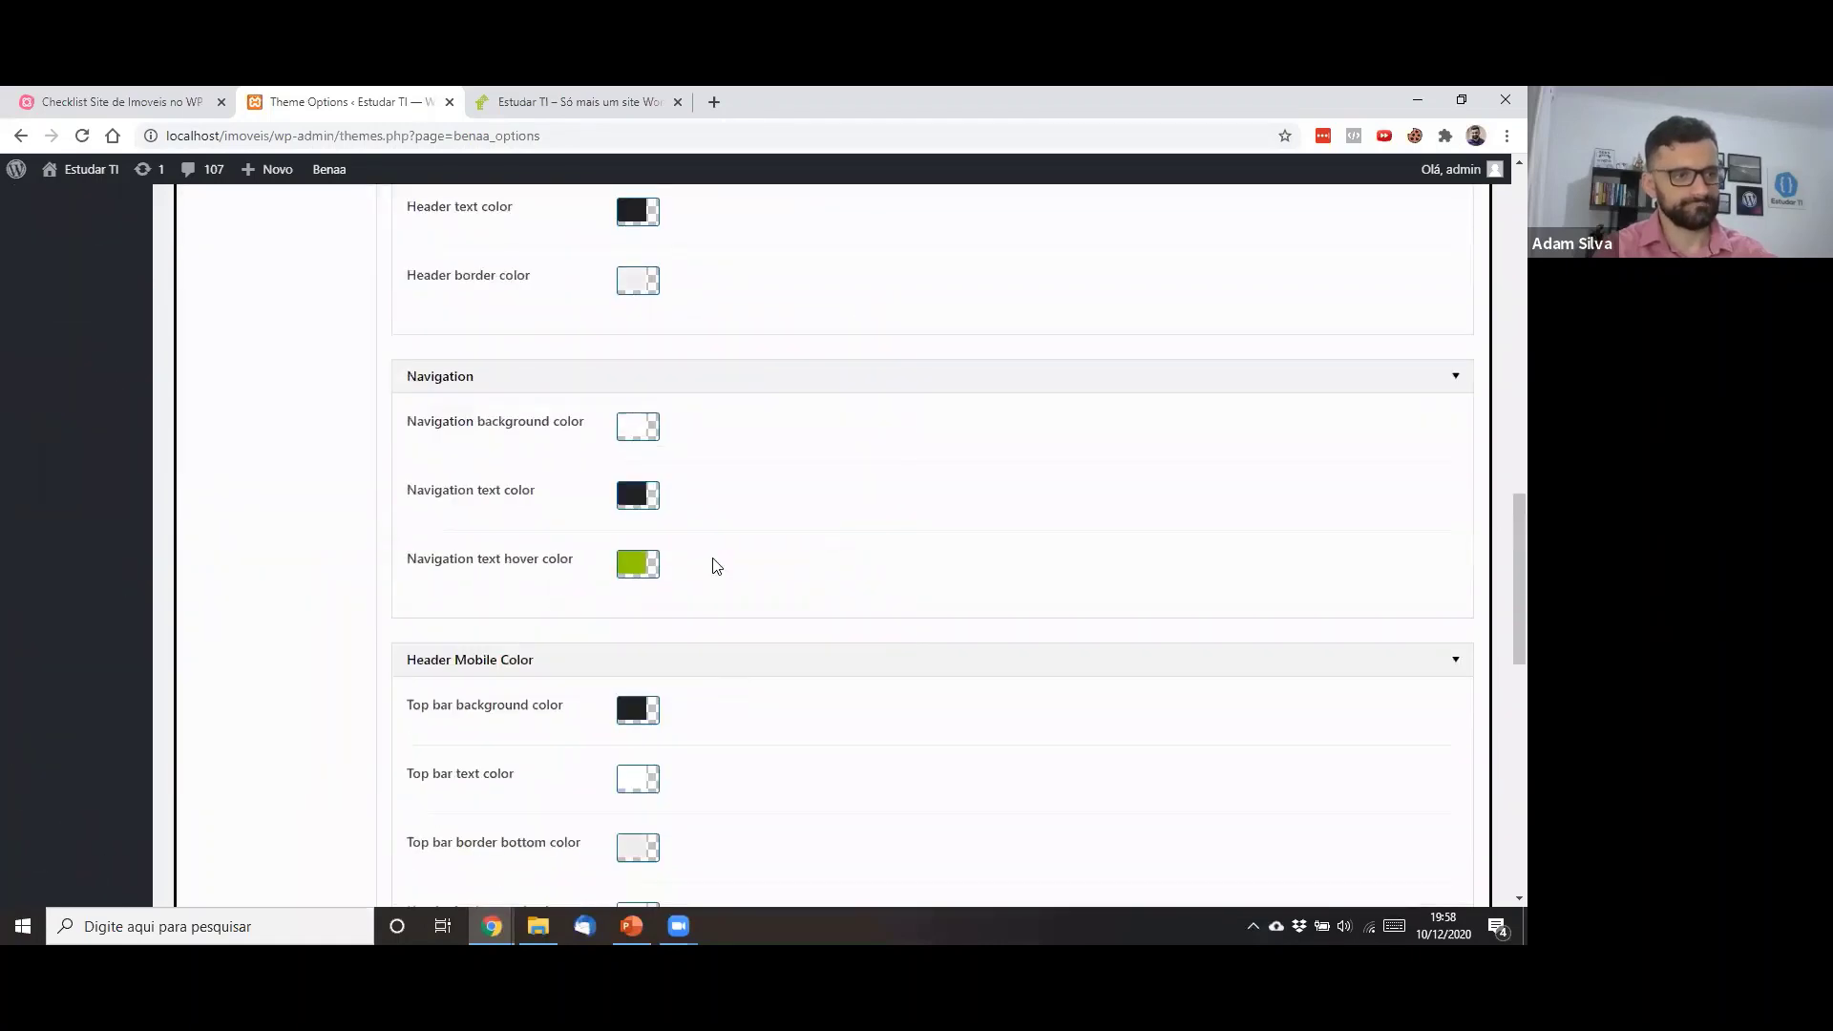
scroll(498, 560, "down", 2)
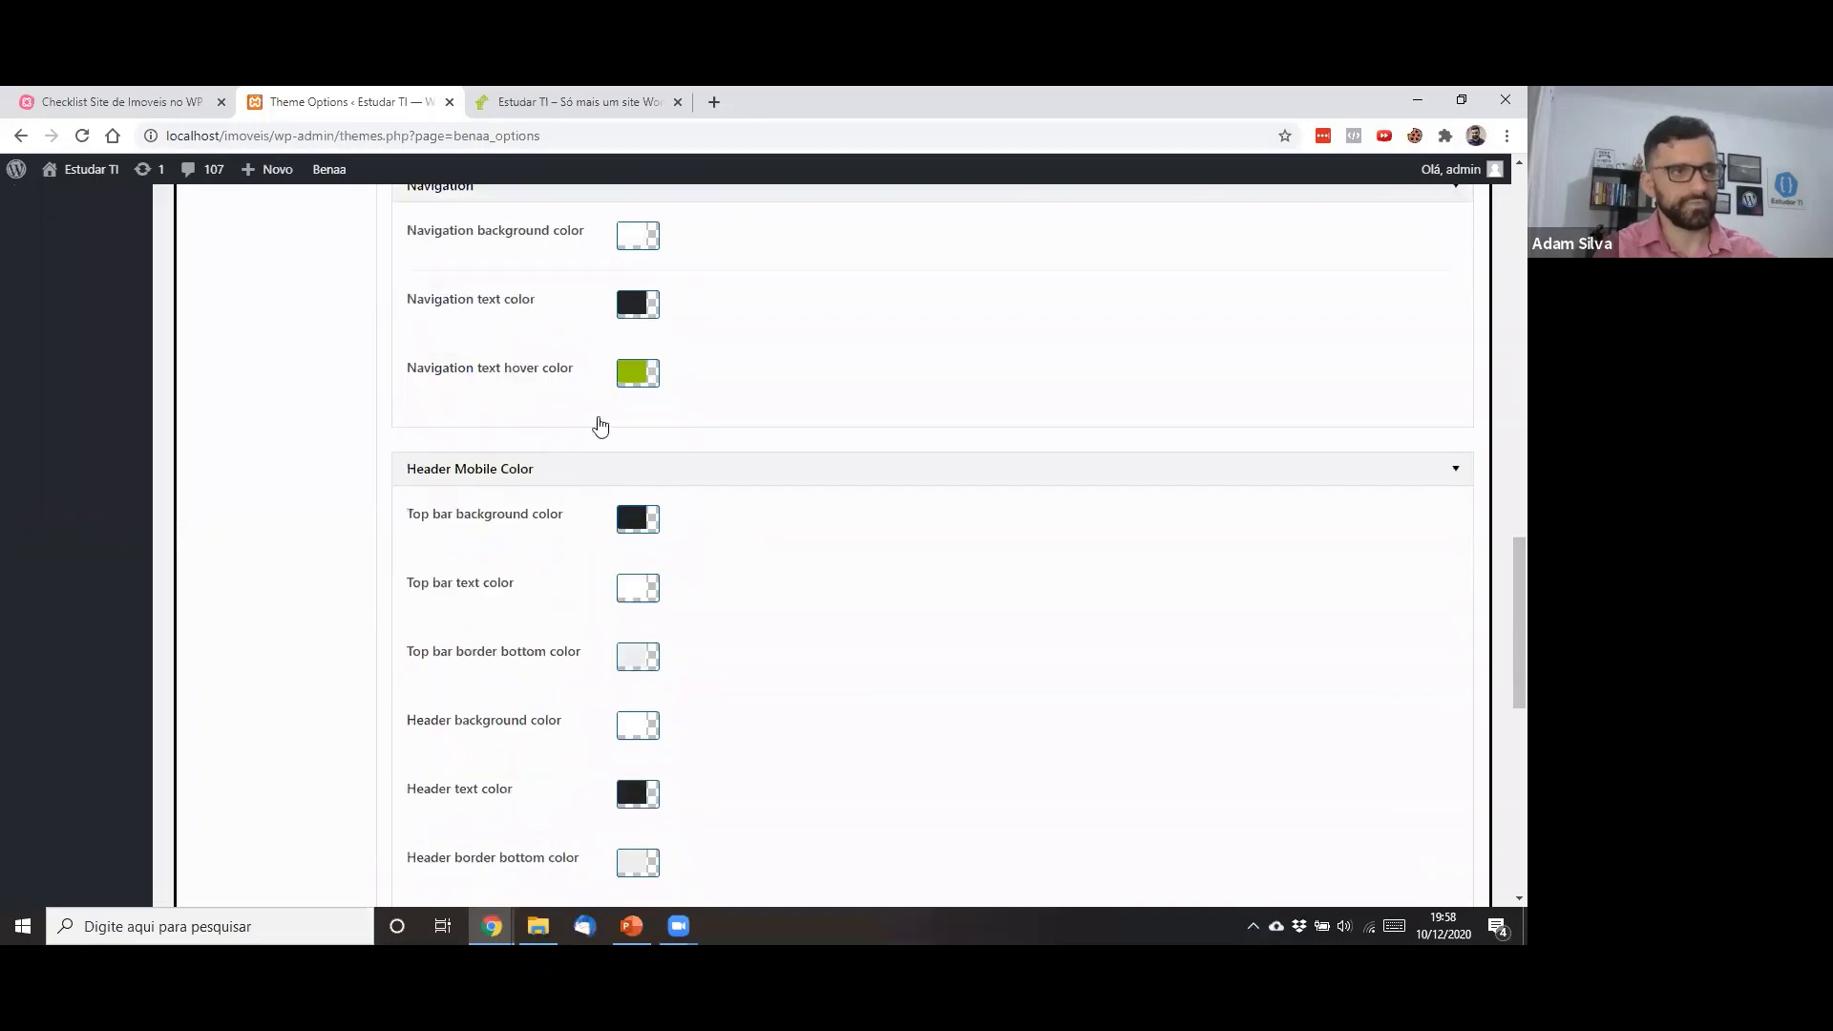
left_click(629, 390)
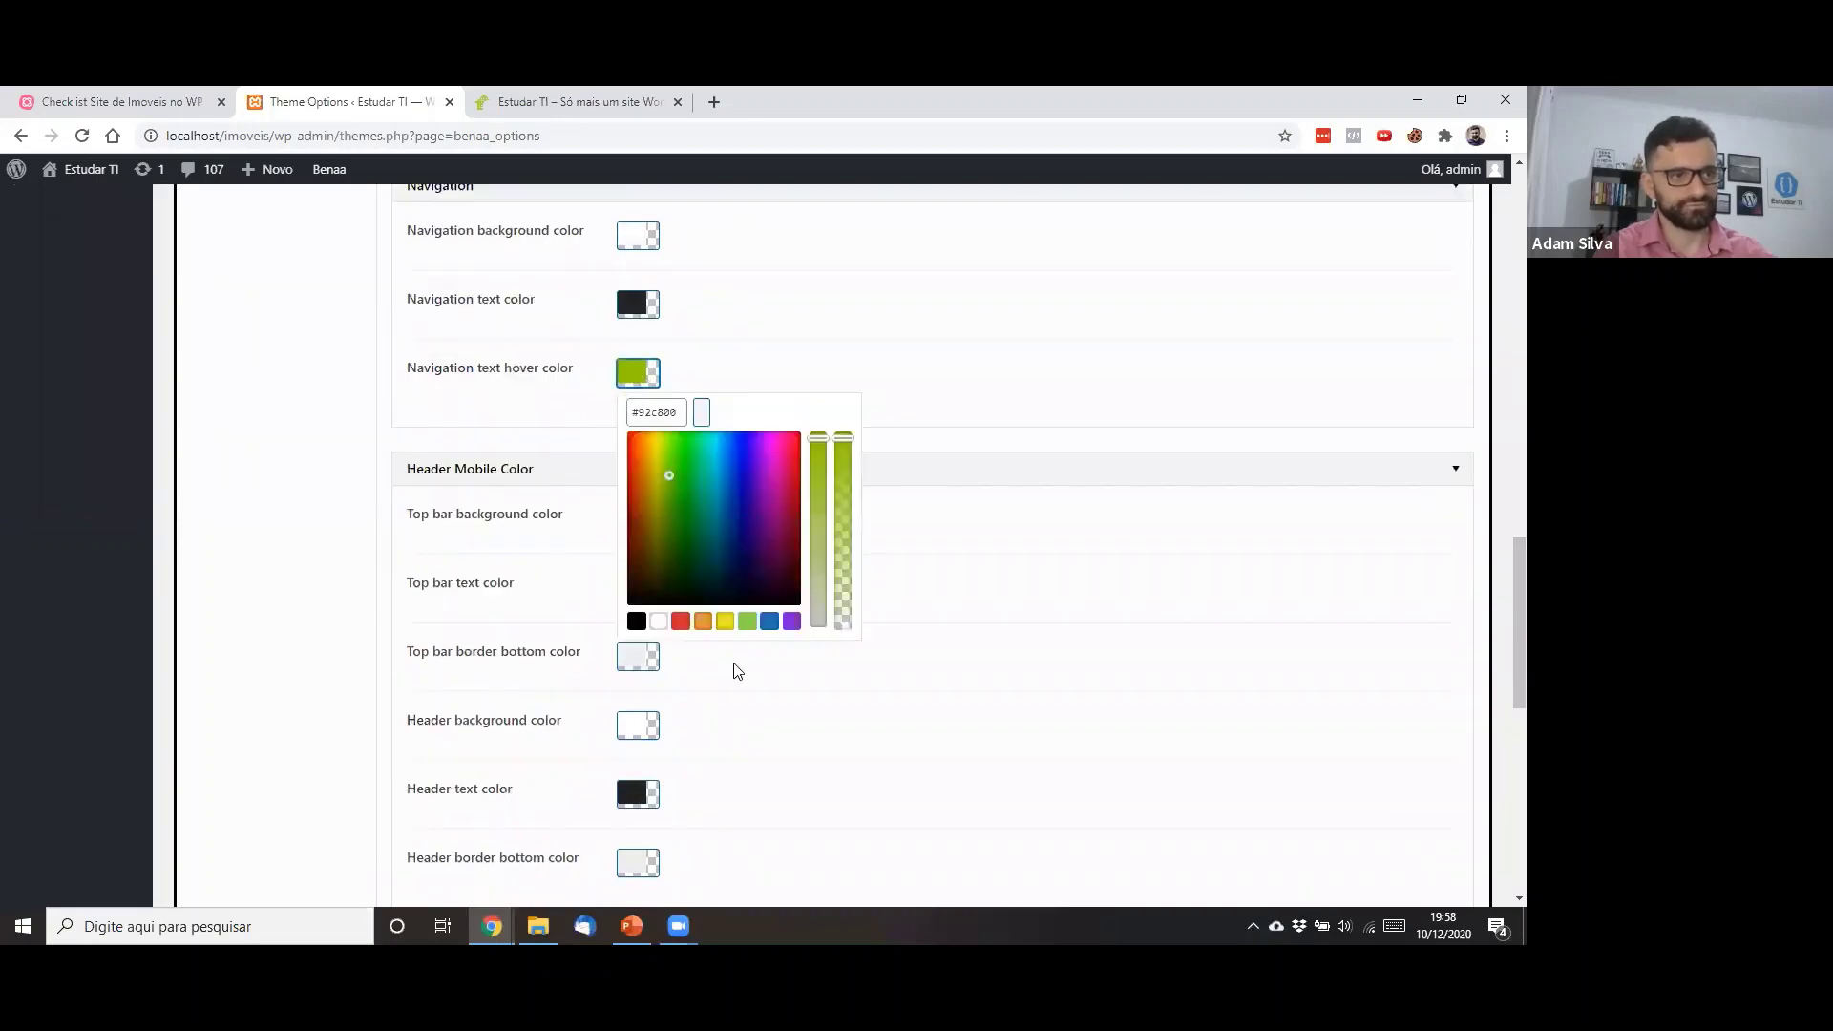
left_click(769, 621)
left_click(897, 447)
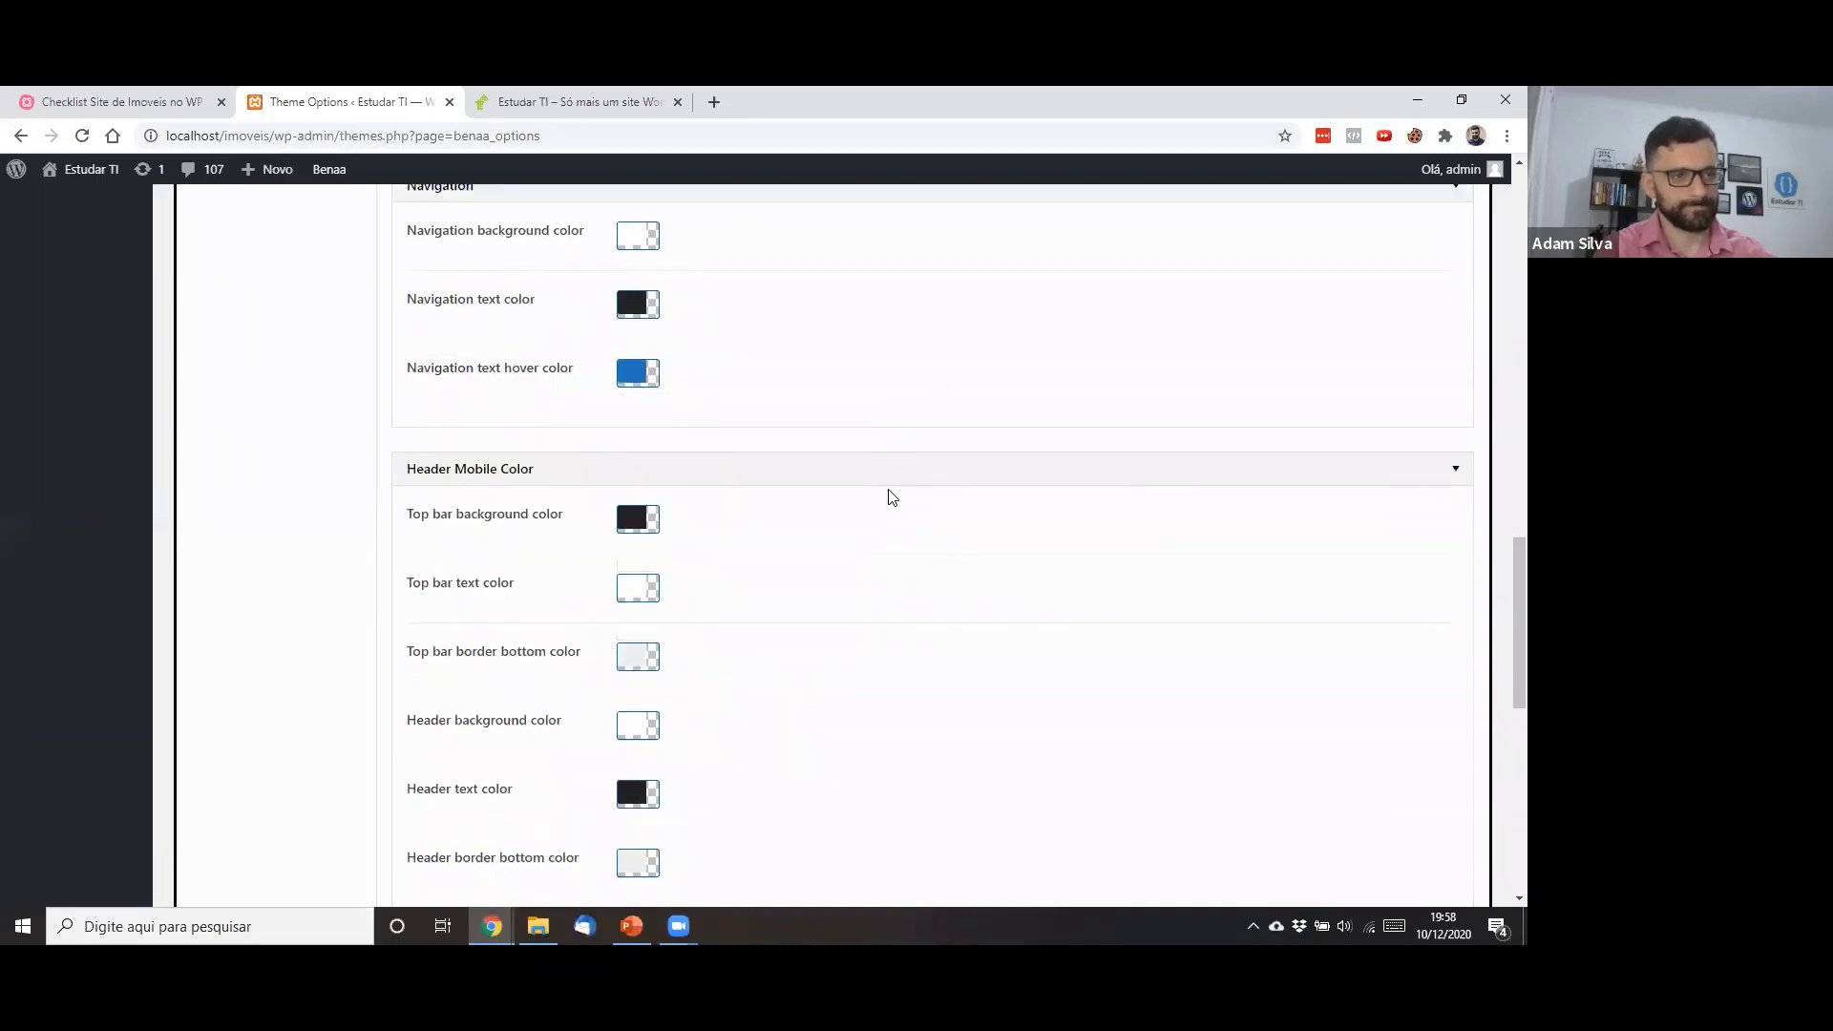
scroll(888, 495, "down", 8)
left_click(1433, 819)
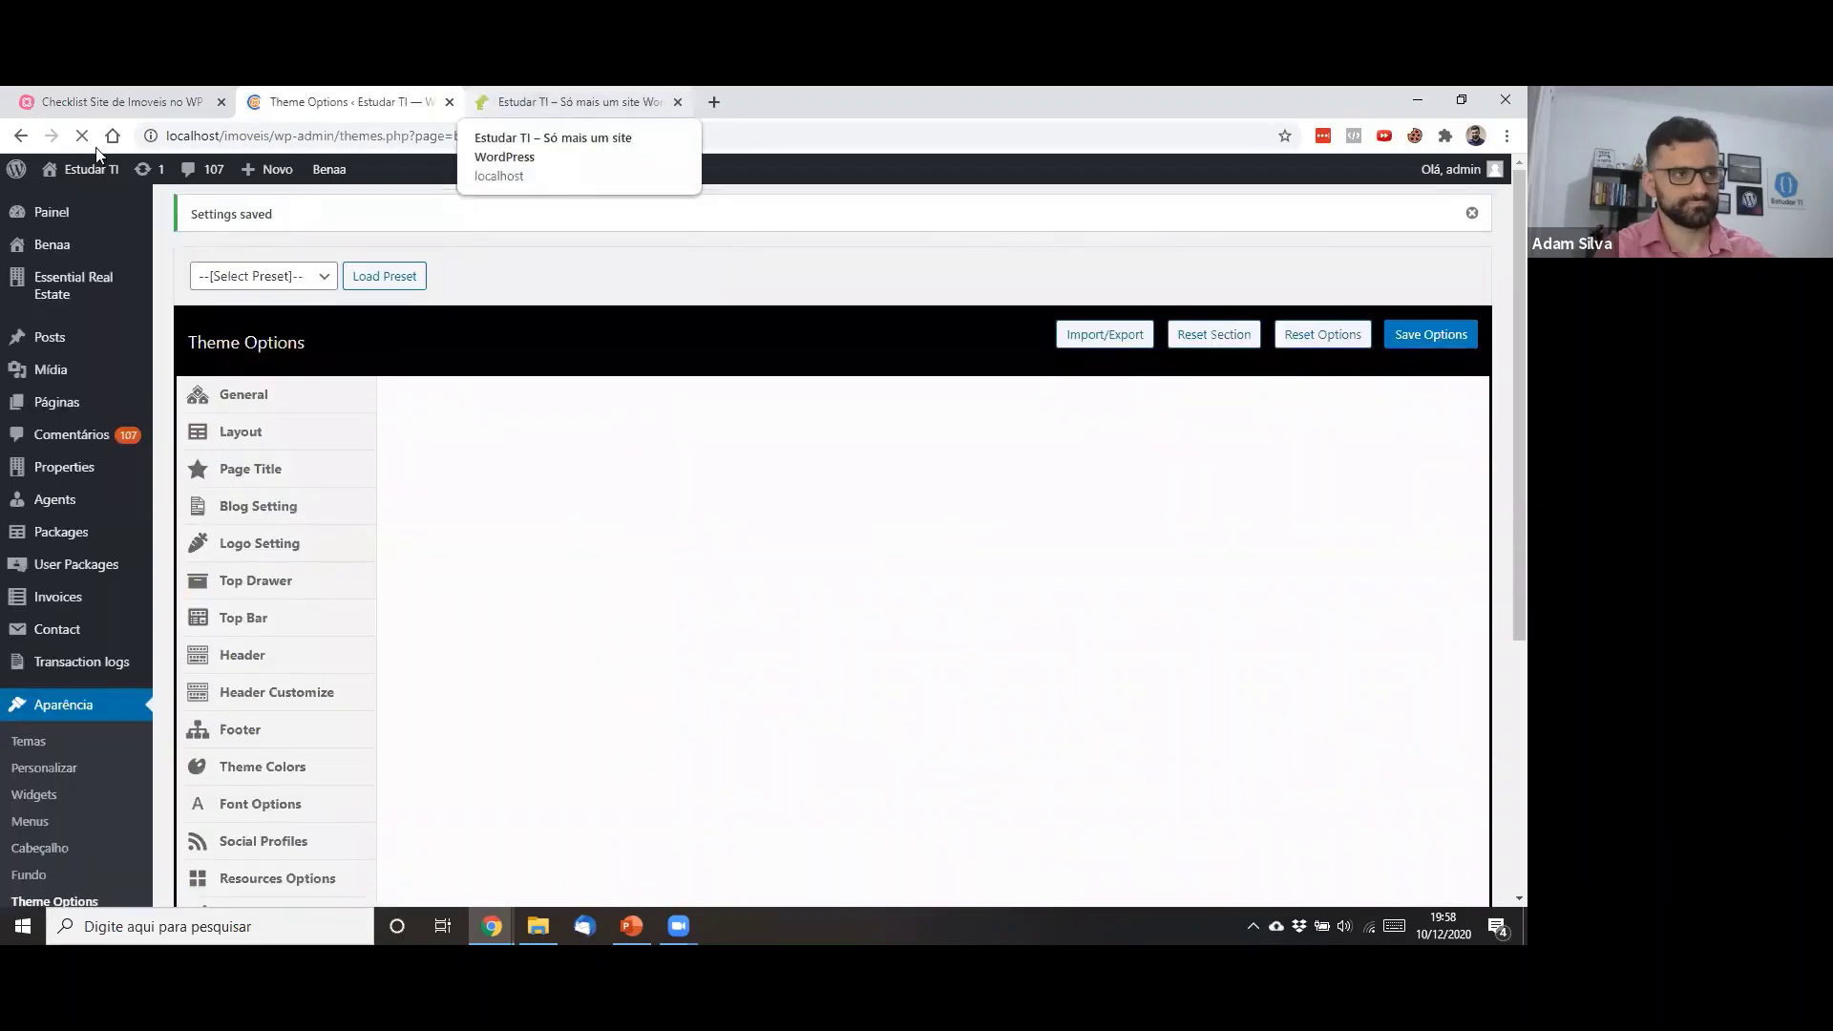
Reload the site's home page and check the new accent colors from the header down to the footer
left_click(474, 88)
mouse_move(73, 161)
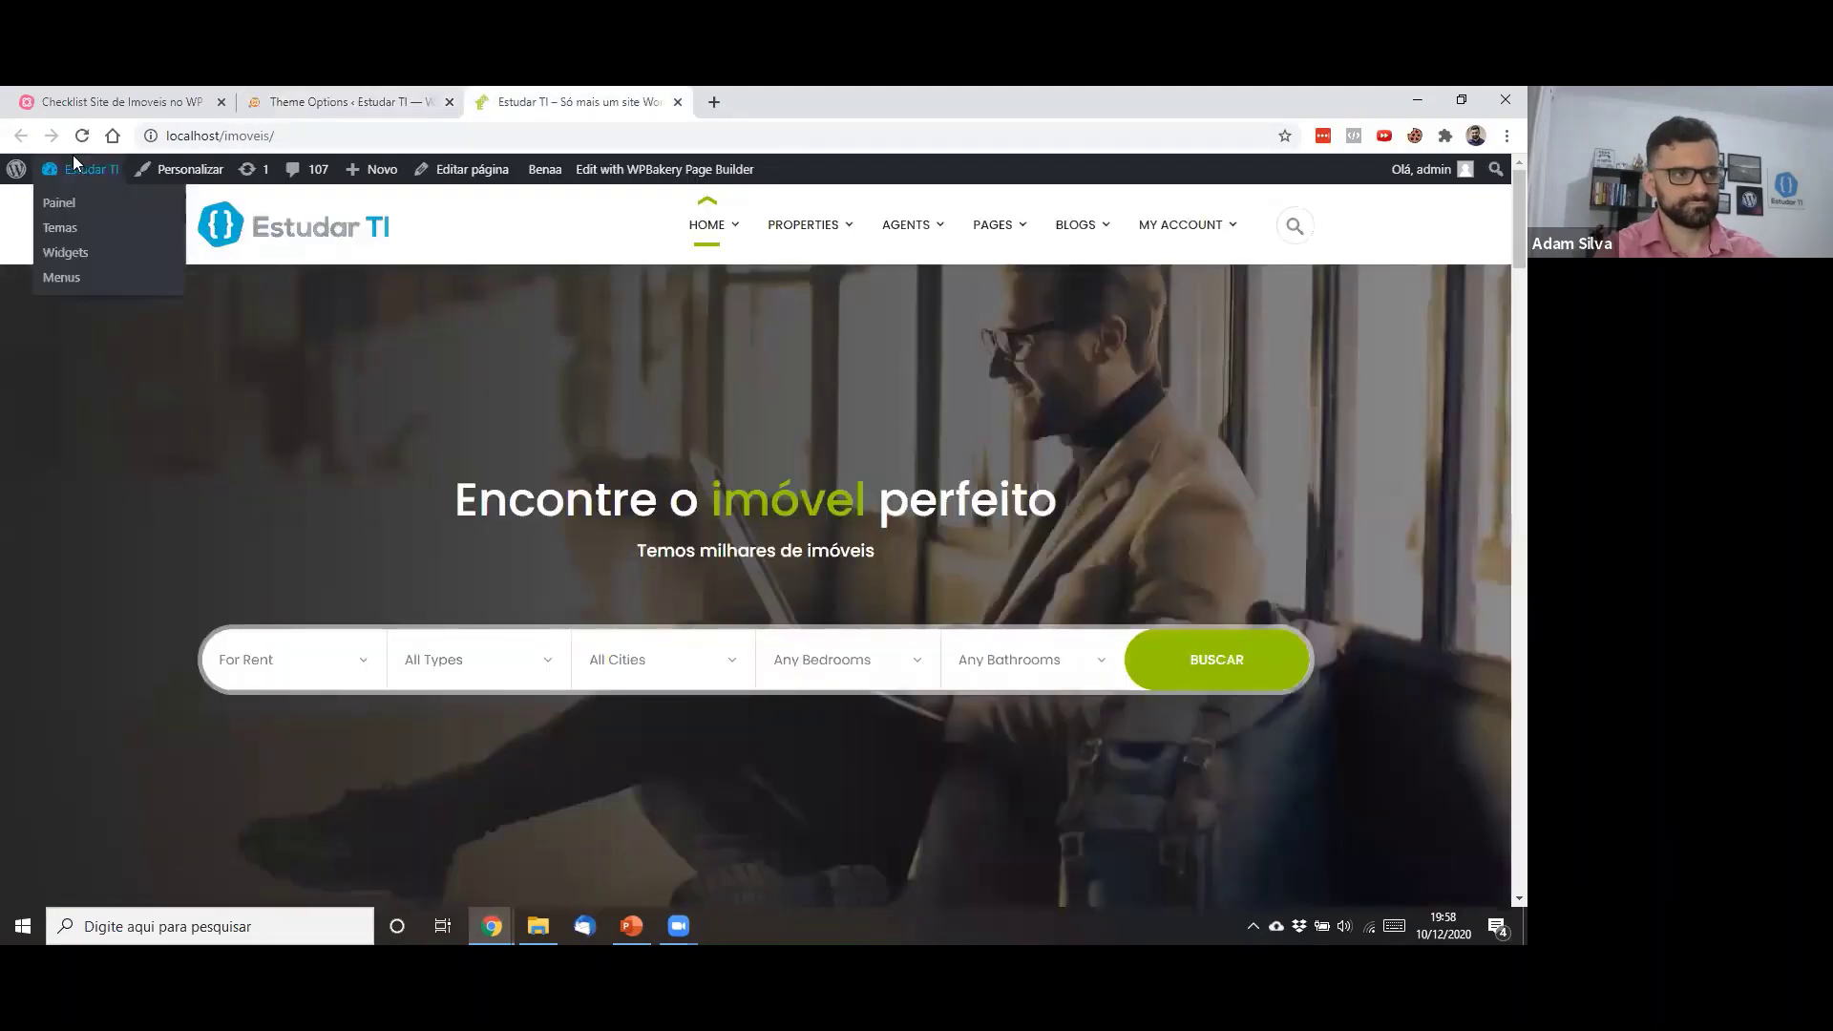
key("F5")
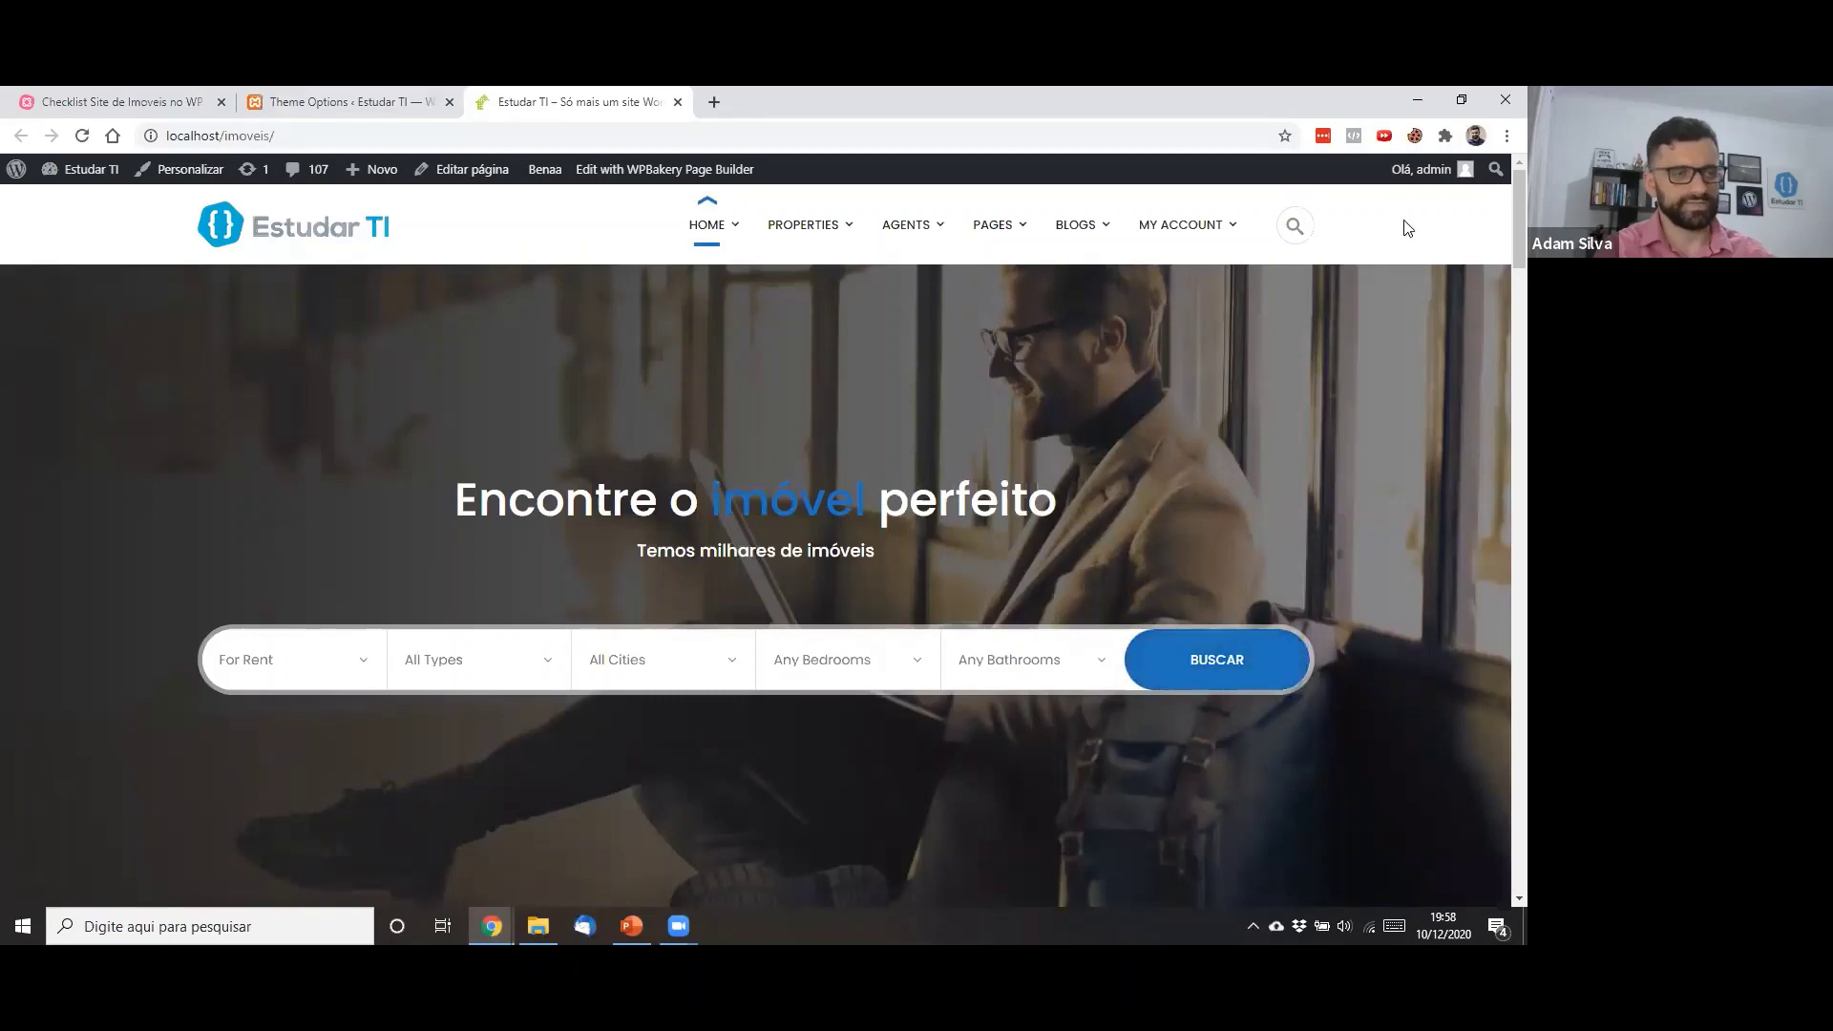
scroll(1497, 363, "down", 15)
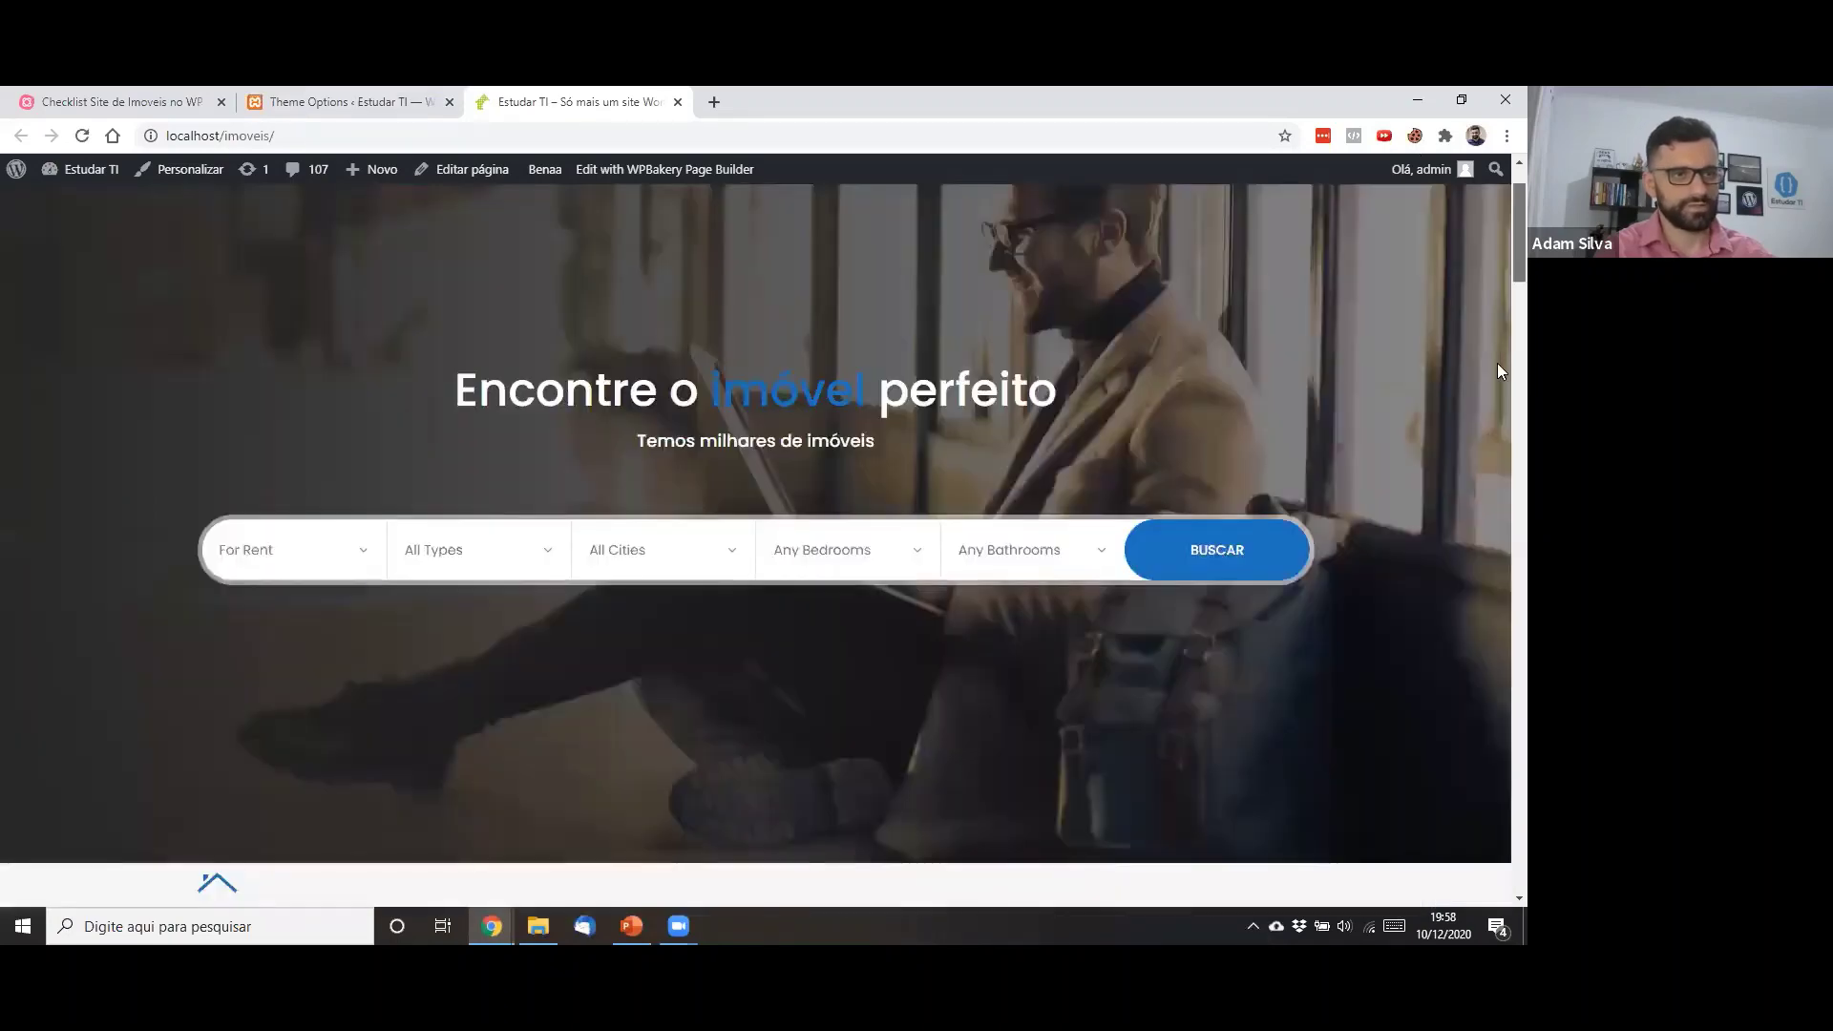
scroll(1497, 464, "down", 15)
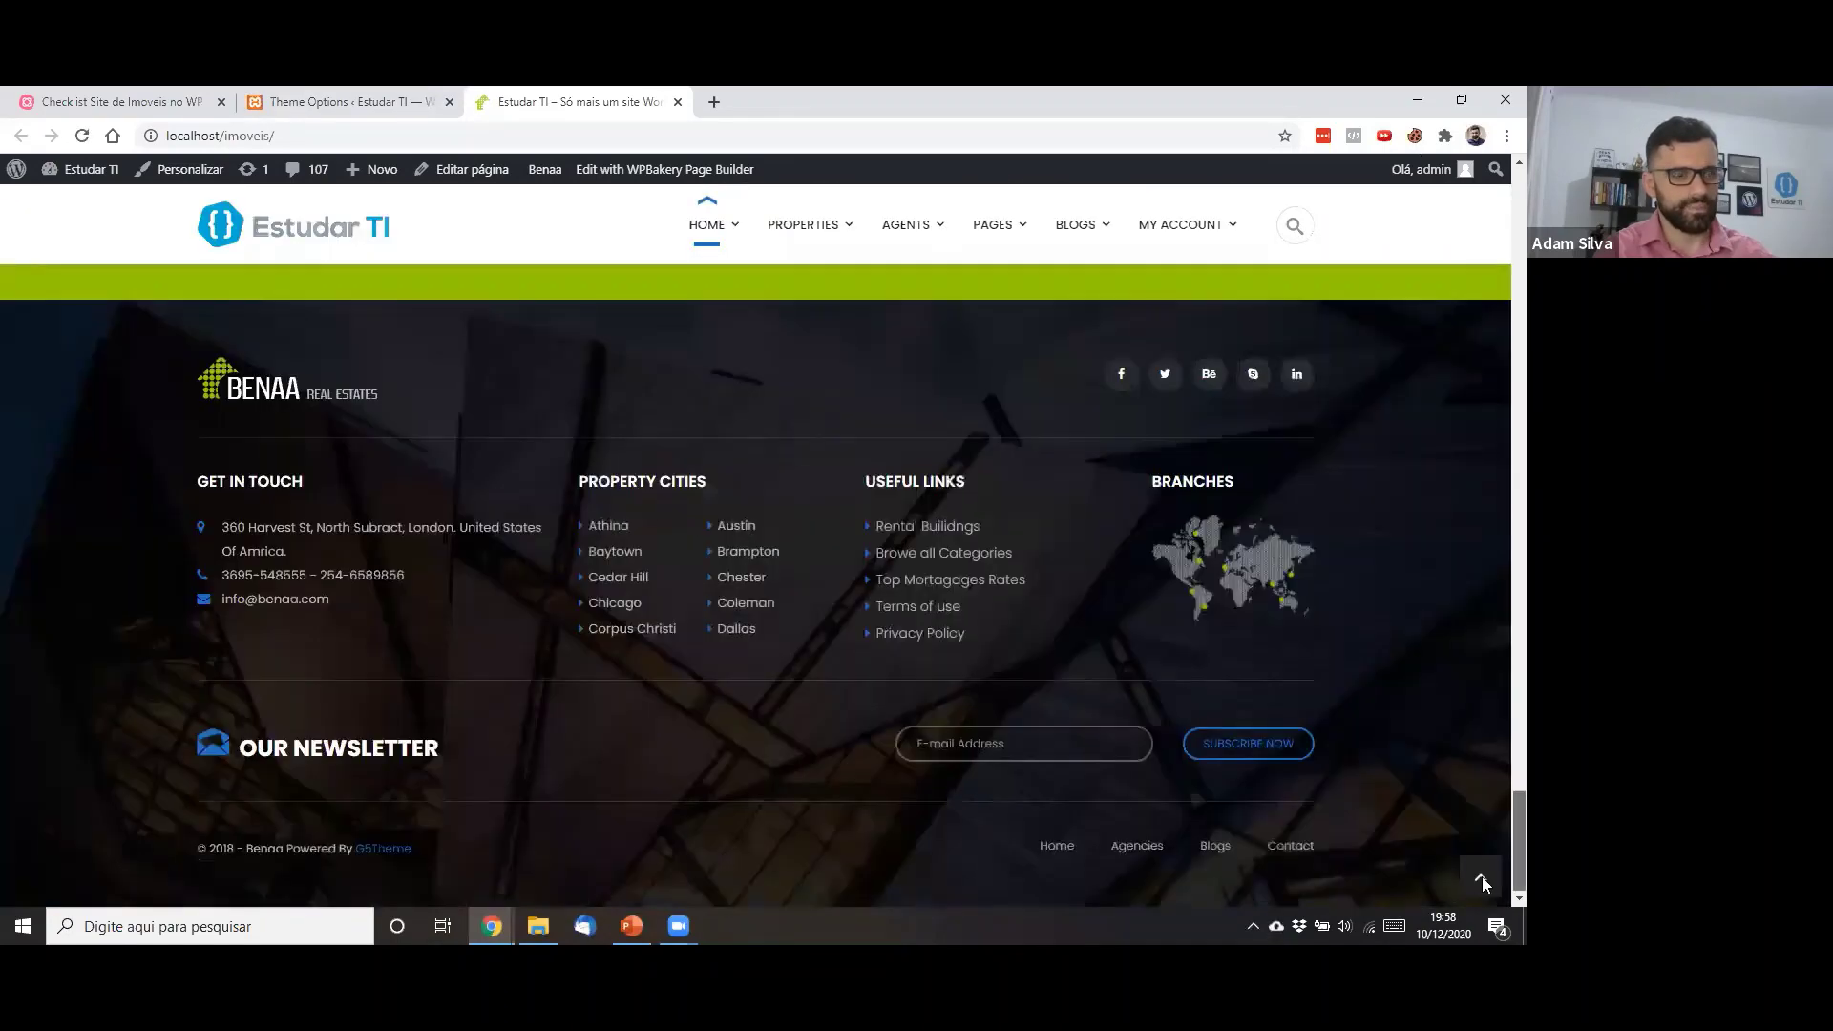
scroll(1484, 401, "up", 12)
scroll(1484, 401, "up", 10)
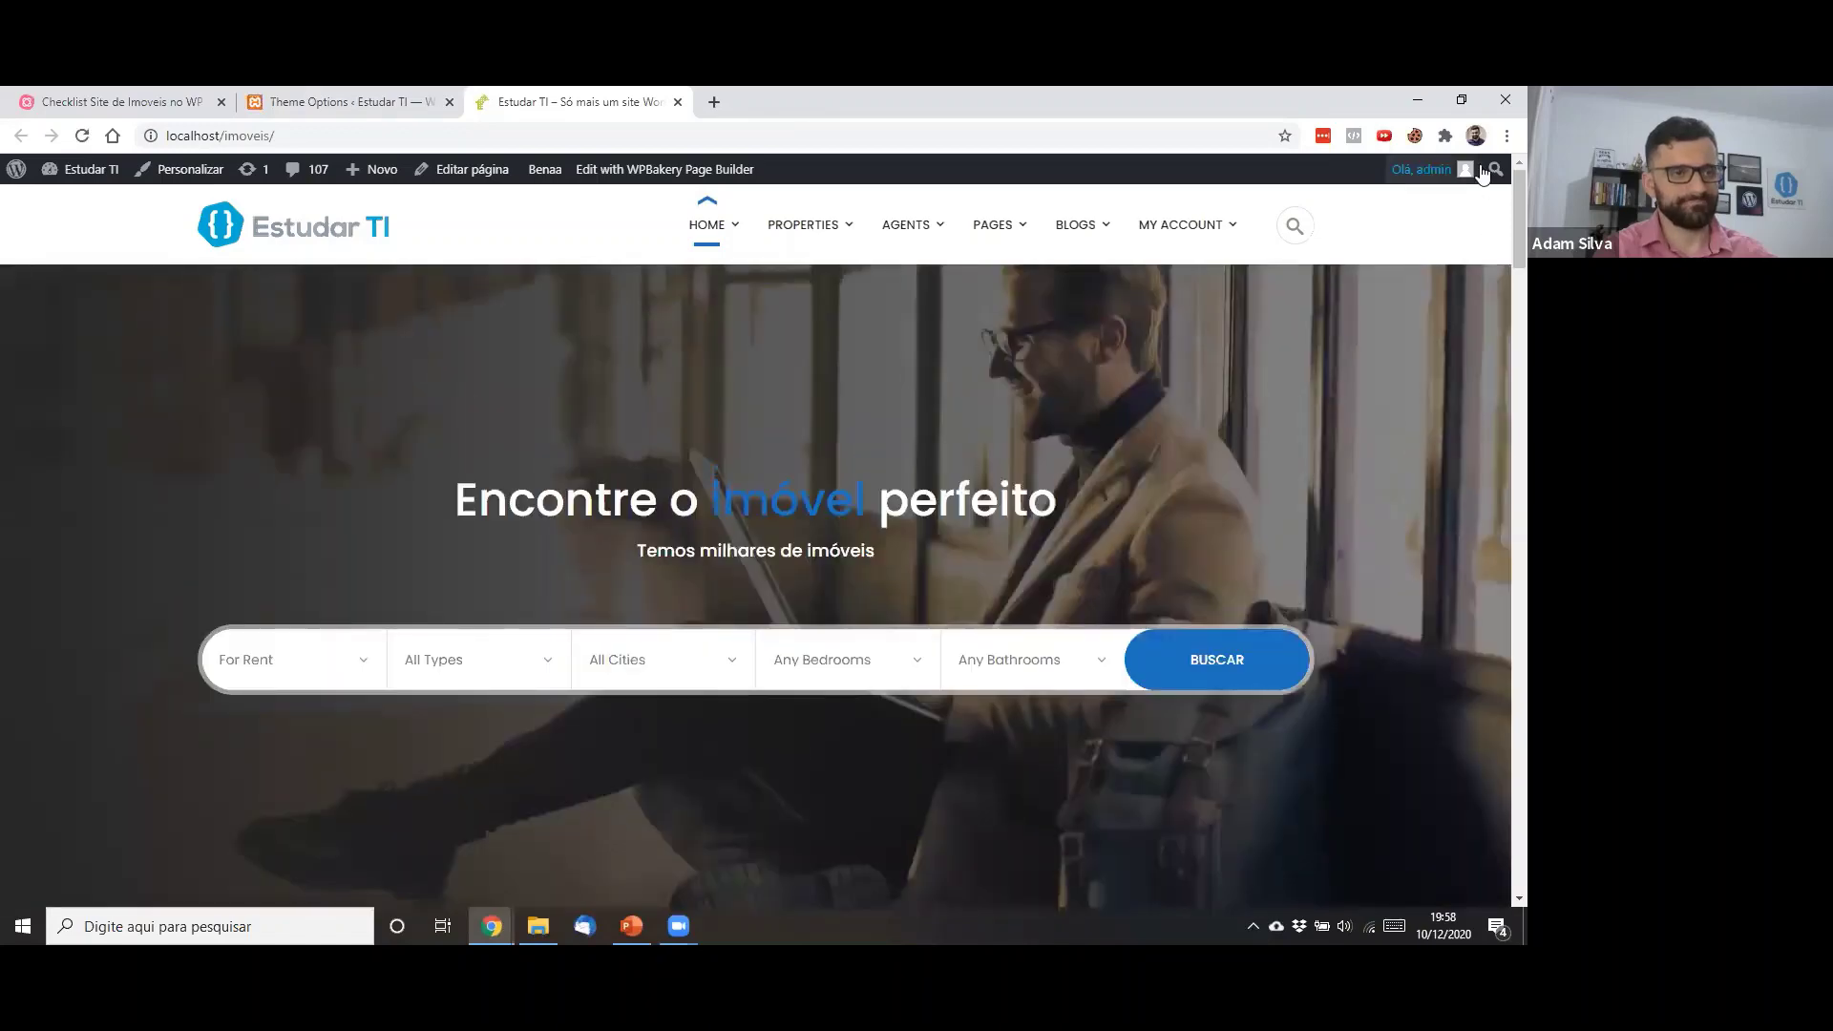
Open the Font Options section in the theme options and compare its fonts with the home page's main heading
left_click(293, 96)
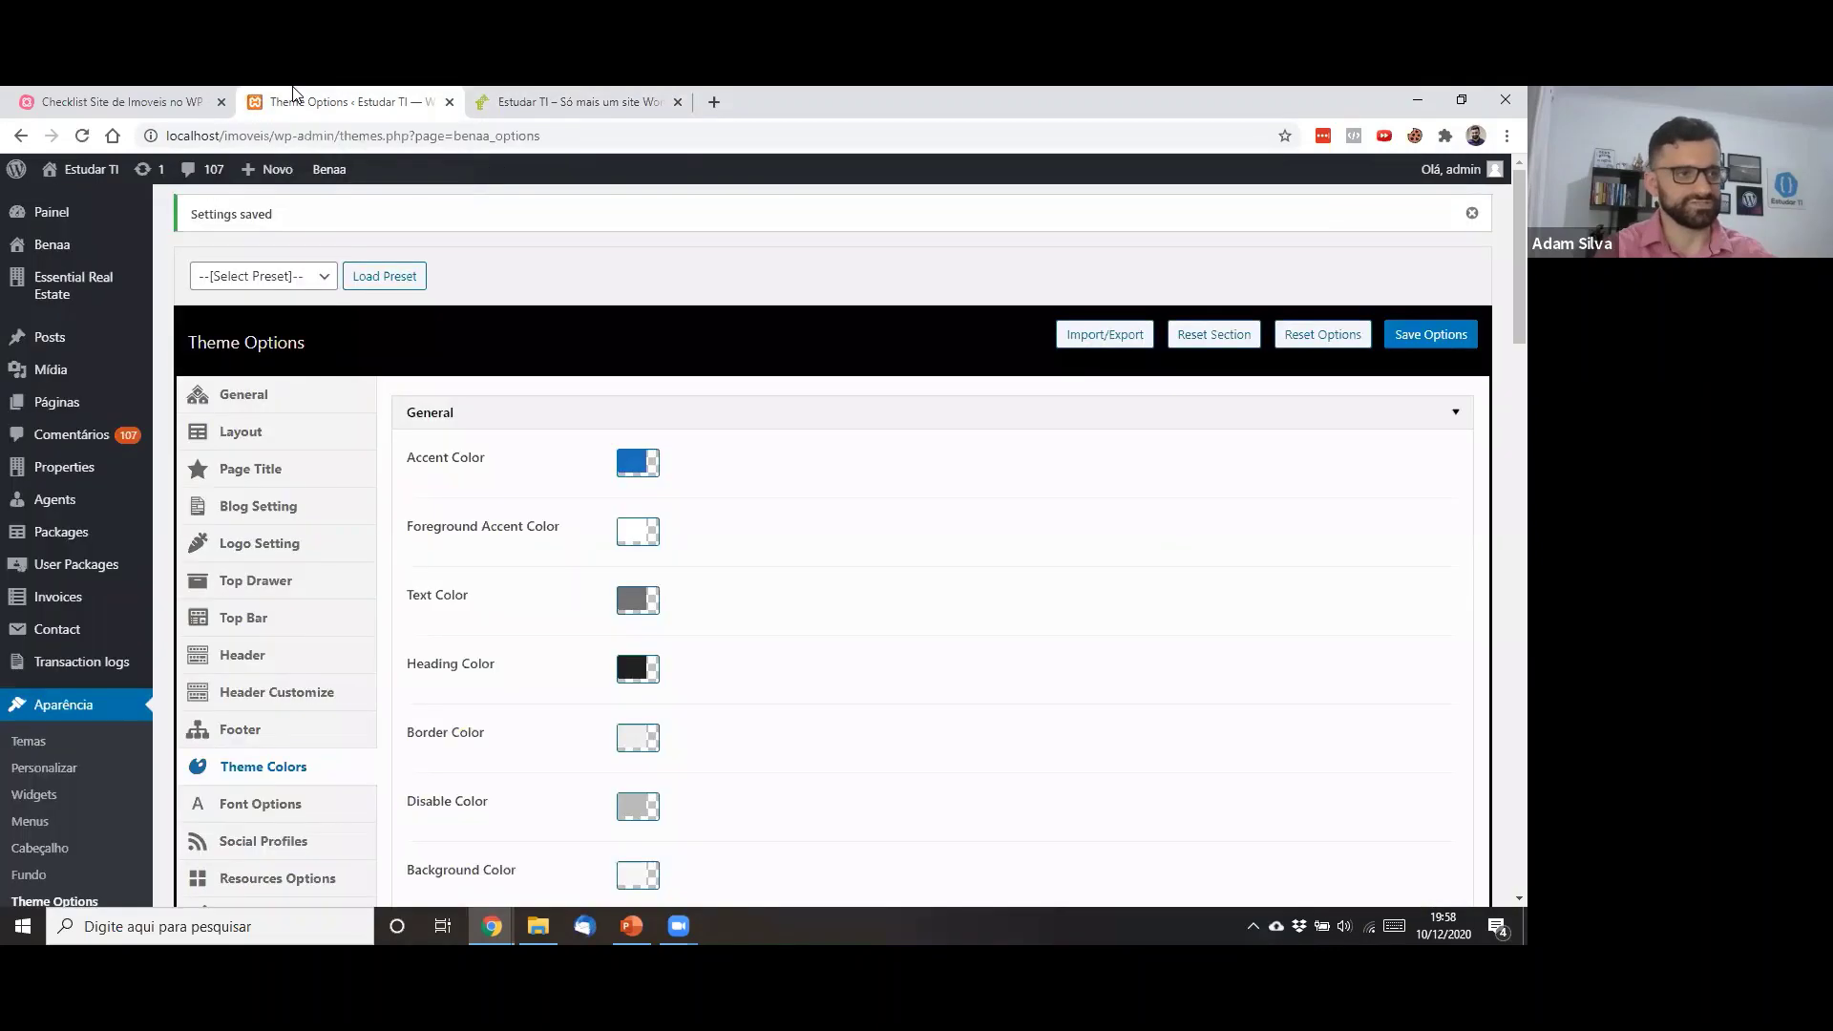
scroll(318, 570, "down", 3)
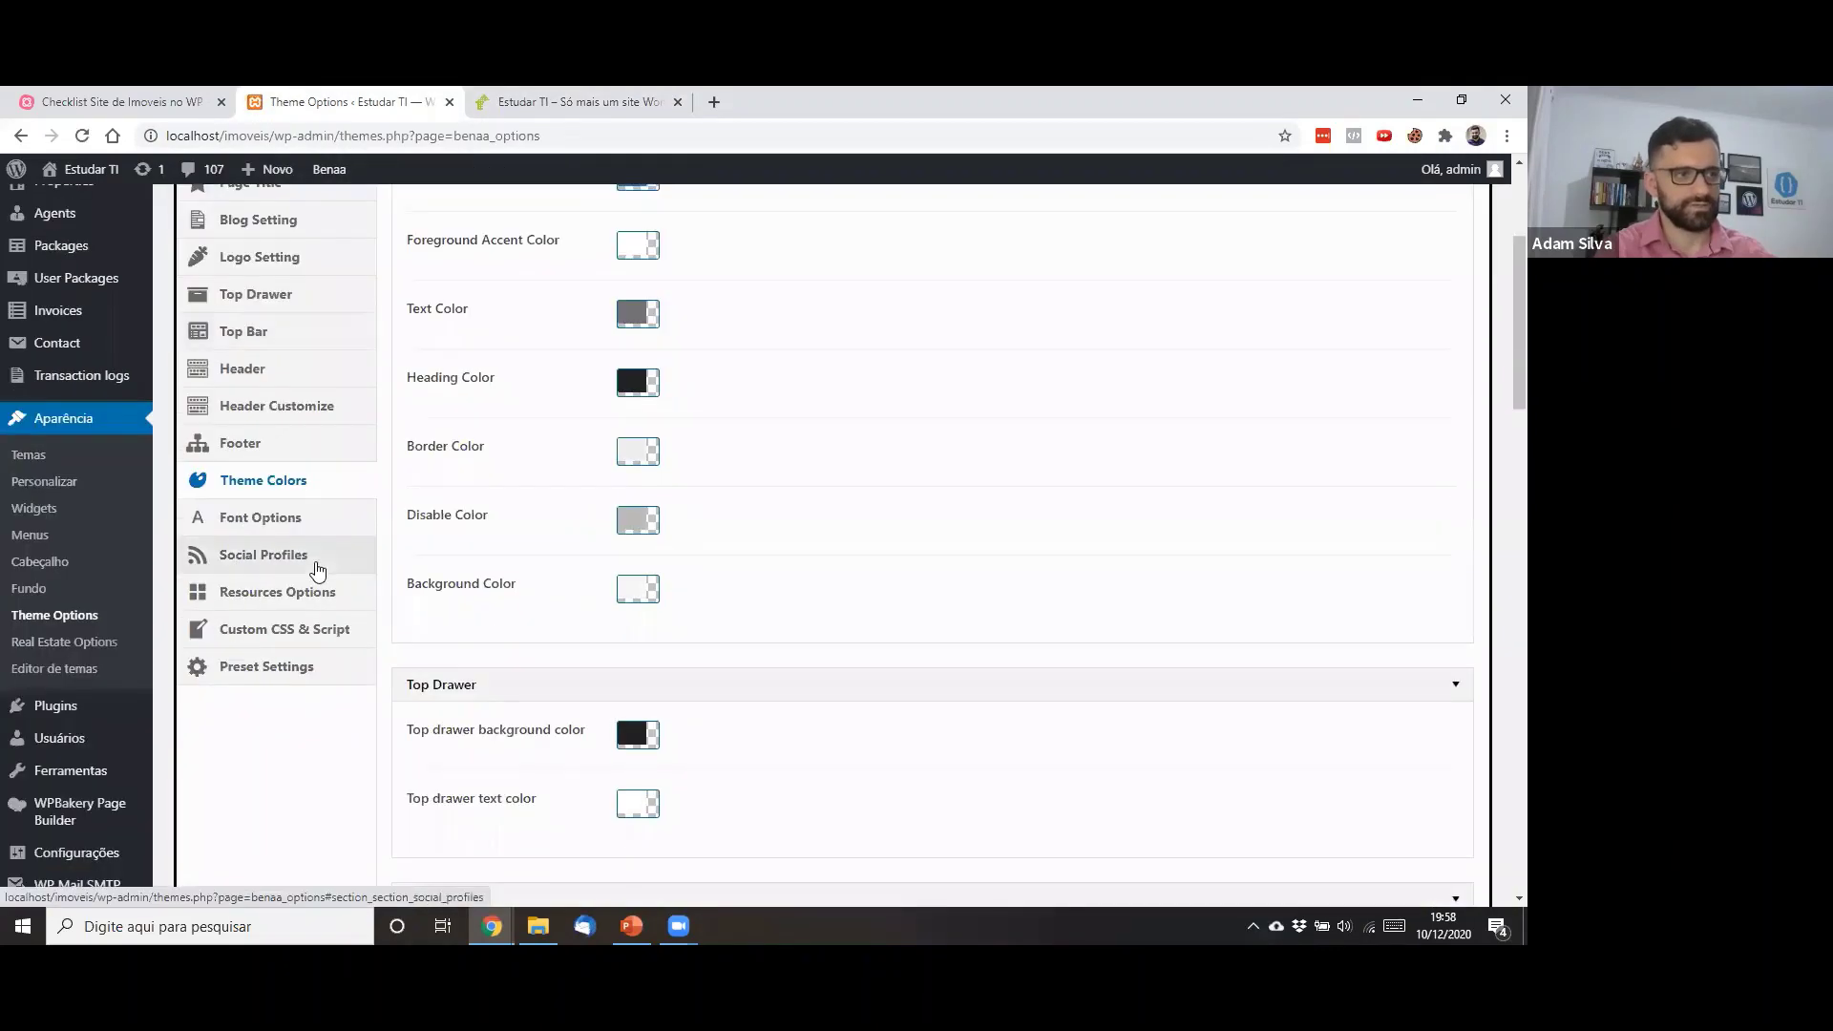
left_click(260, 517)
scroll(560, 509, "up", 3)
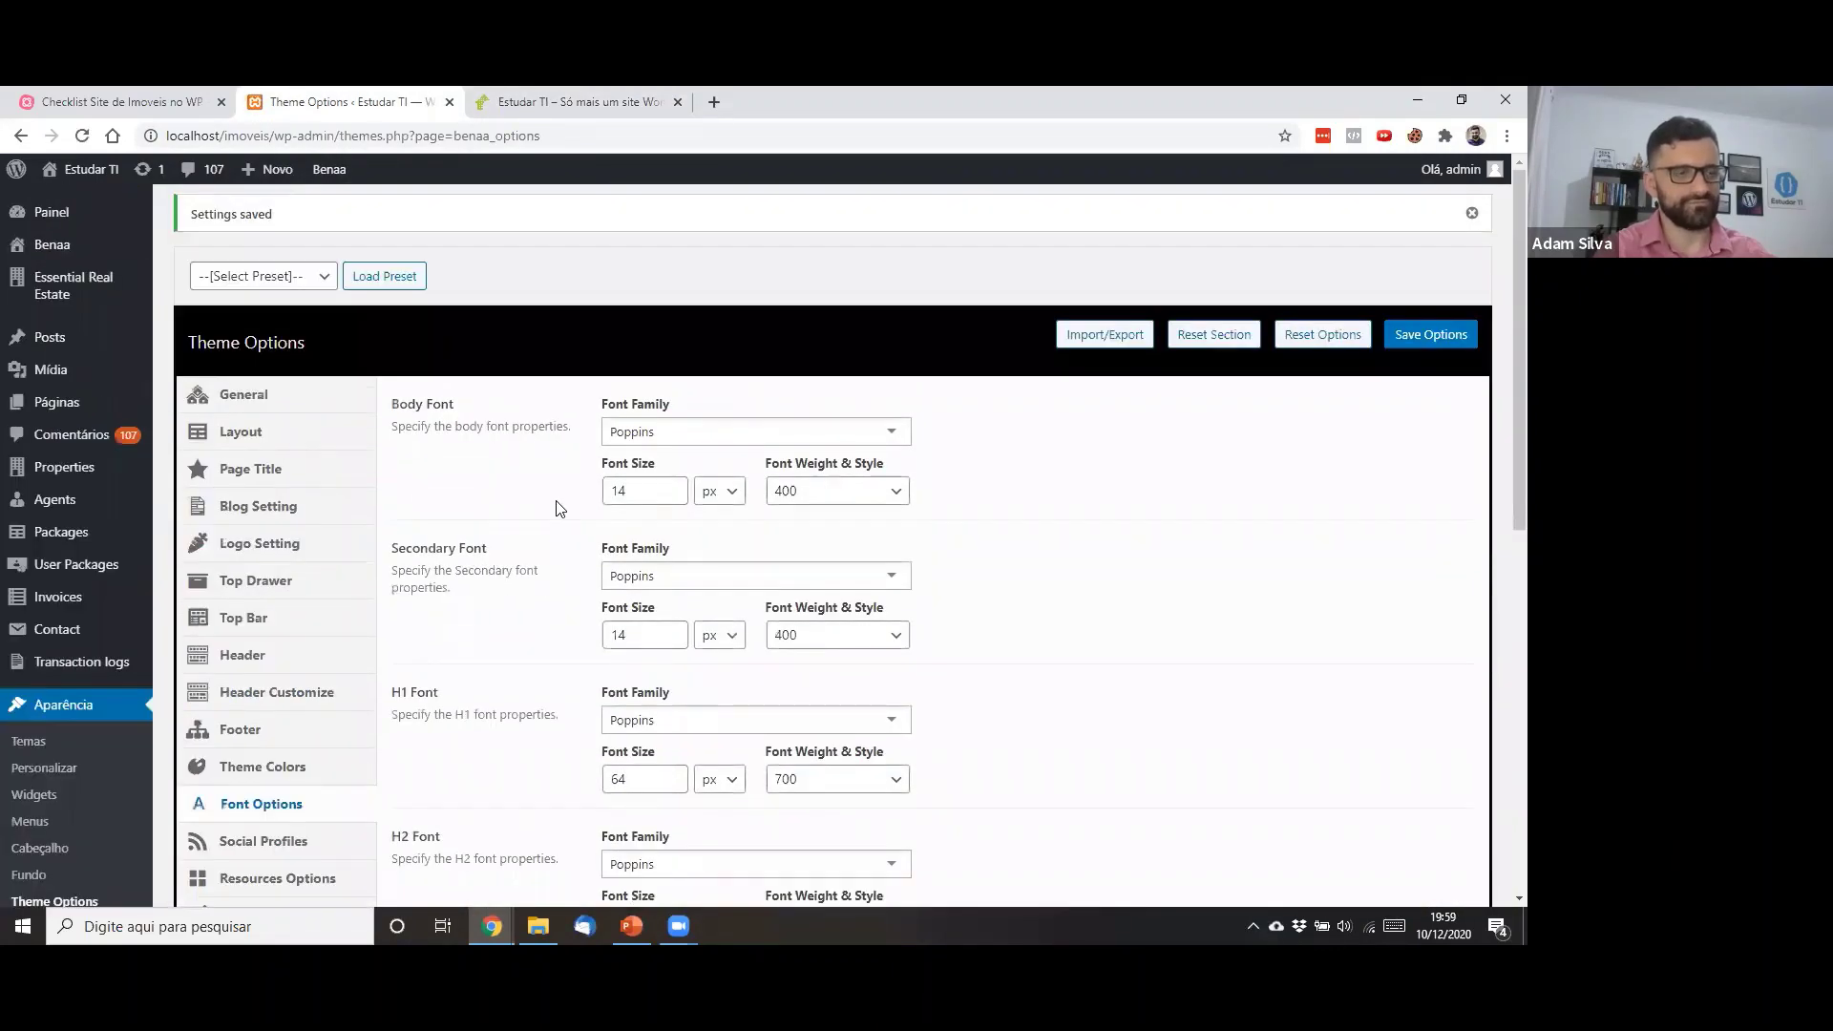
left_click(578, 101)
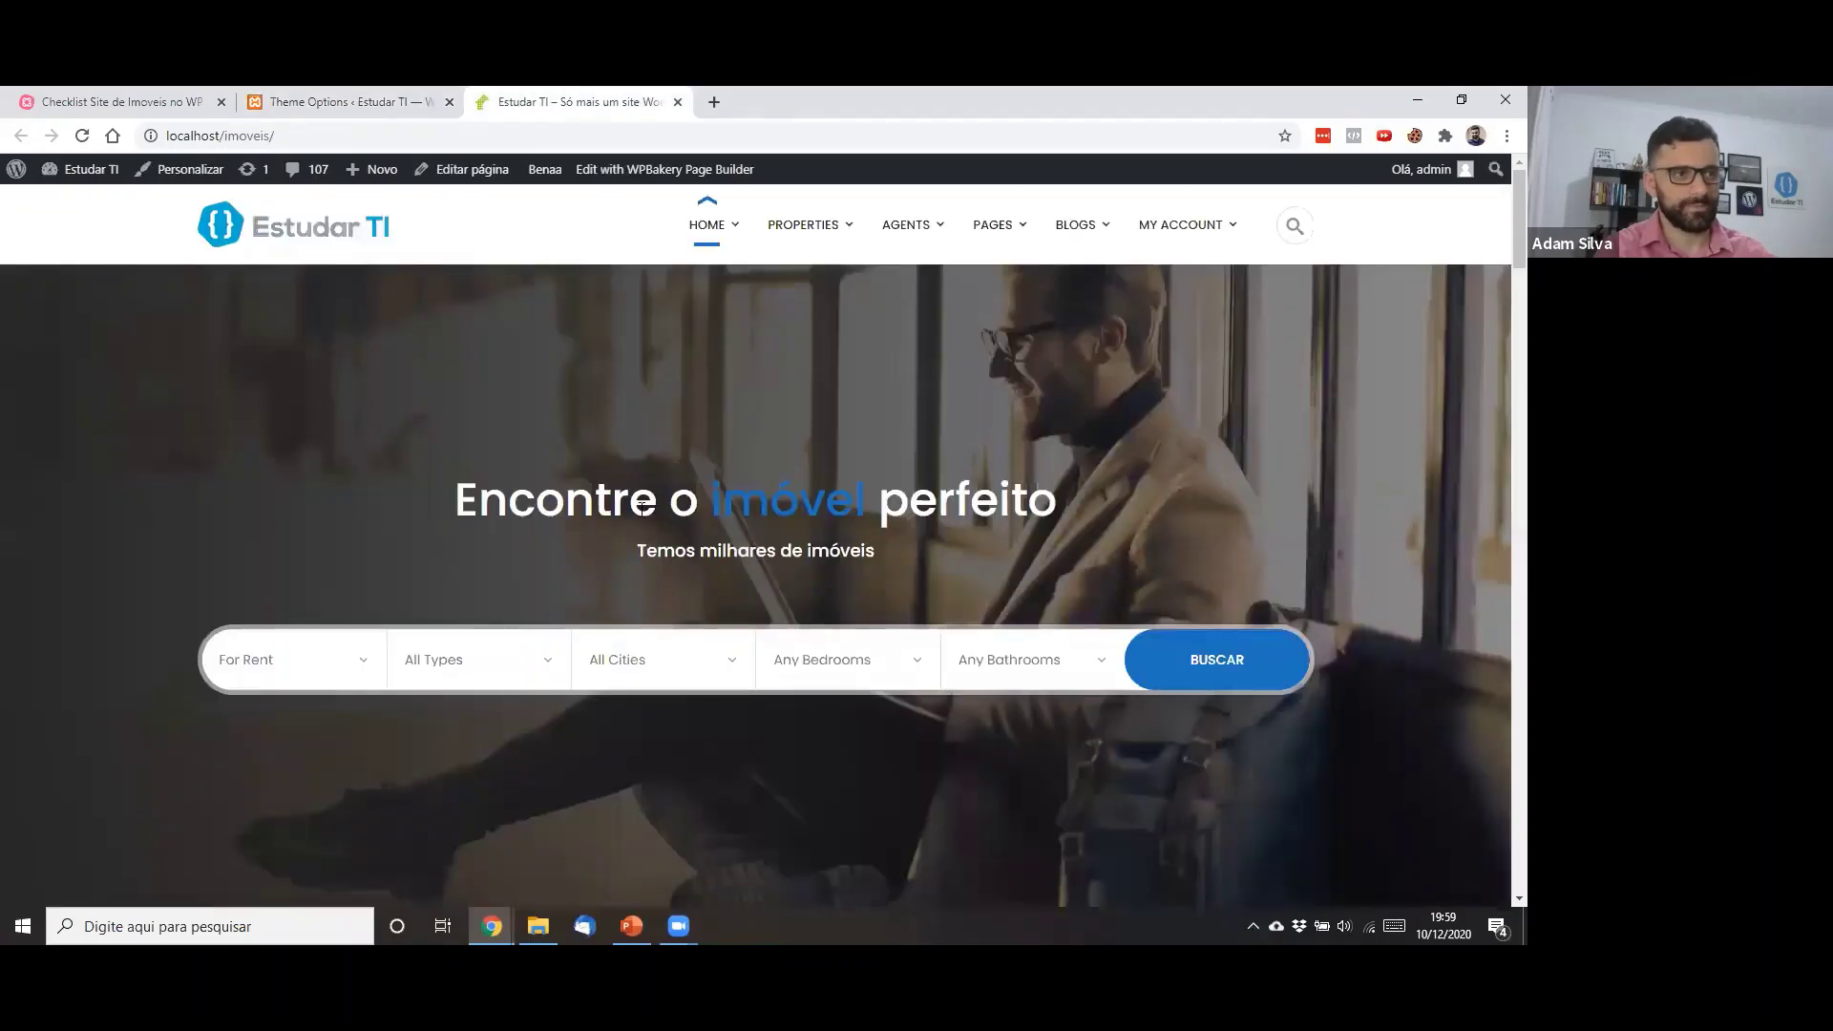
left_click_drag(454, 501, 841, 501)
key("ctrl+shift+Tab")
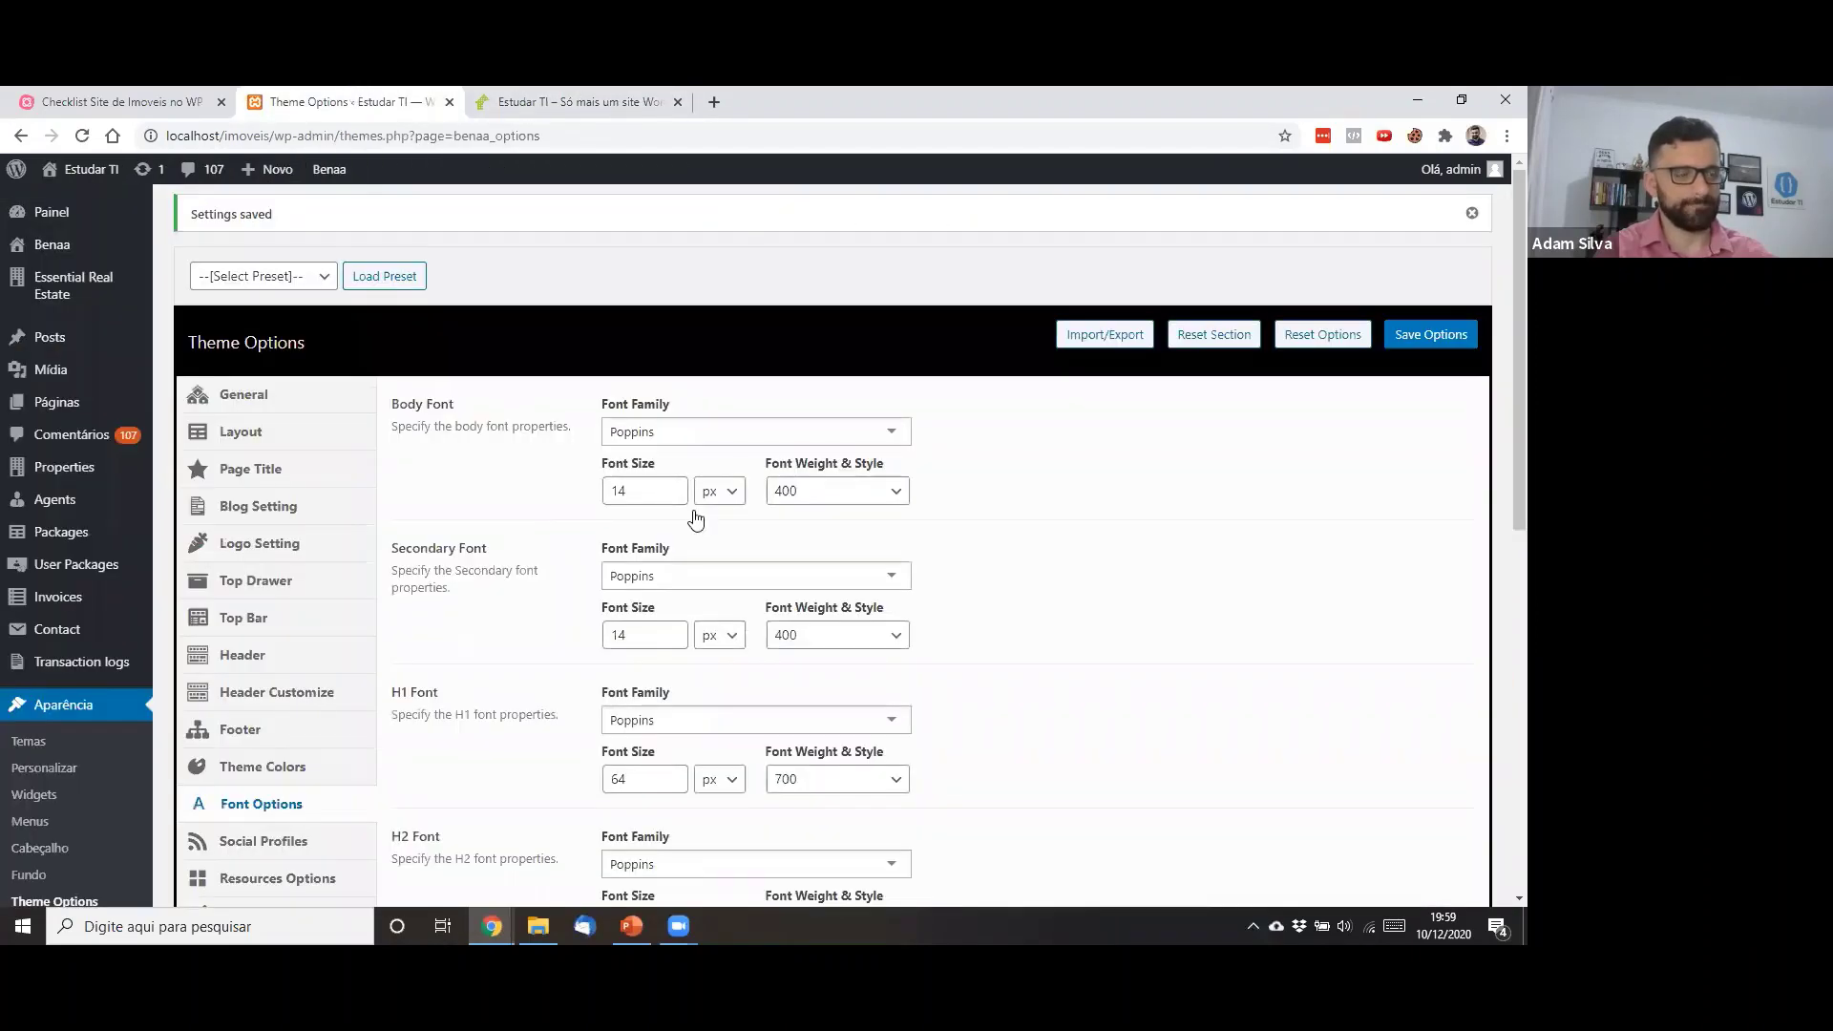
Browse the available families for Body Font without changing it, and review the Secondary Font and H1 to H6 font settings
left_click(767, 428)
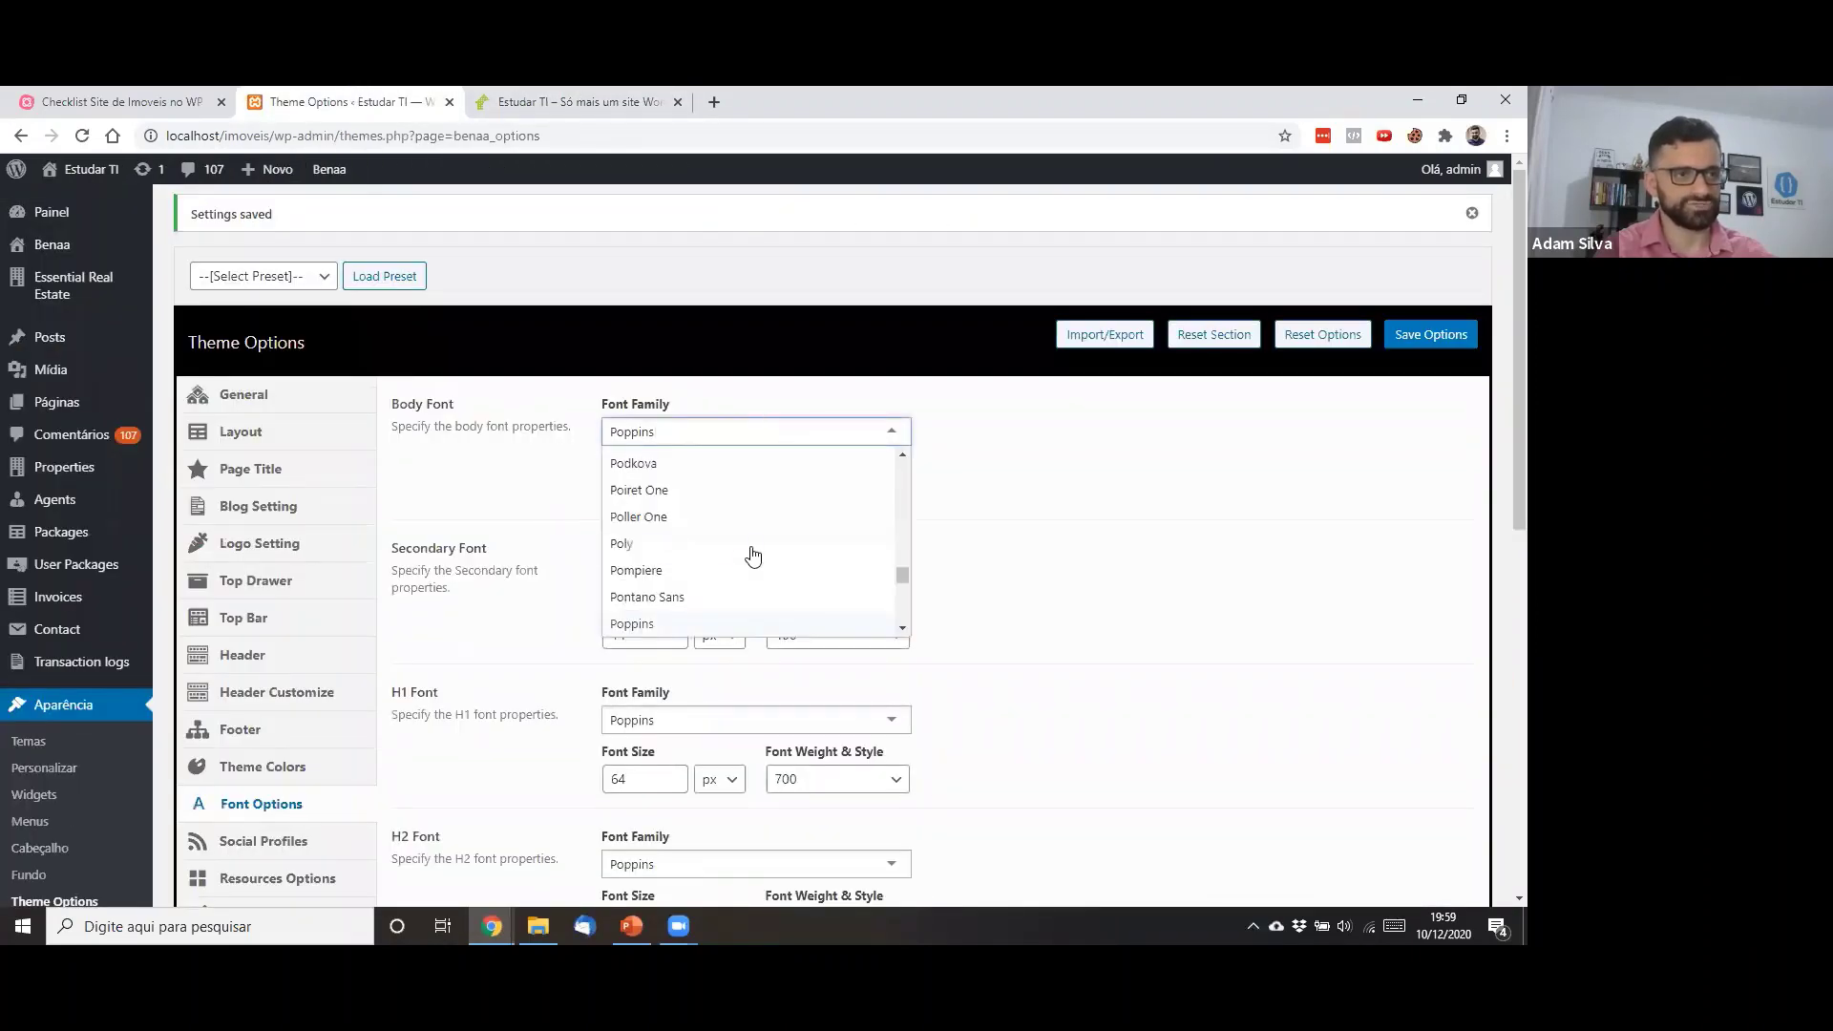
scroll(754, 555, "down", 15)
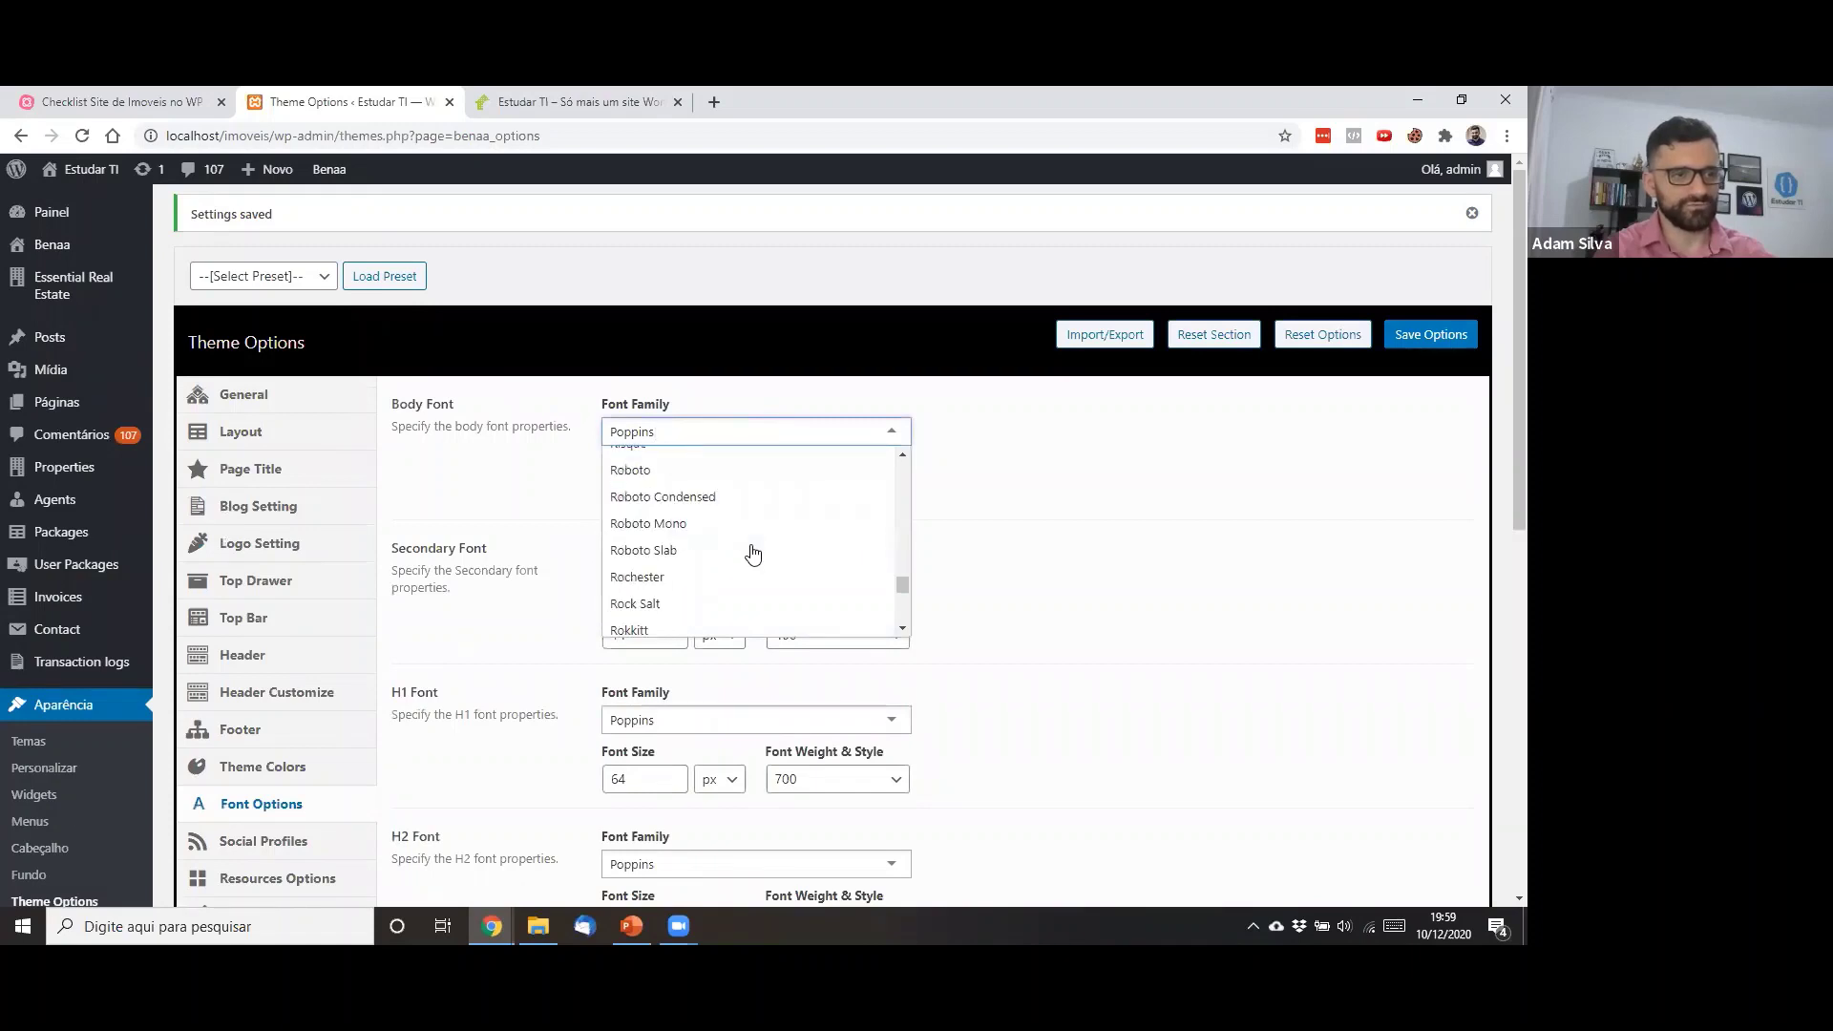
scroll(754, 555, "down", 15)
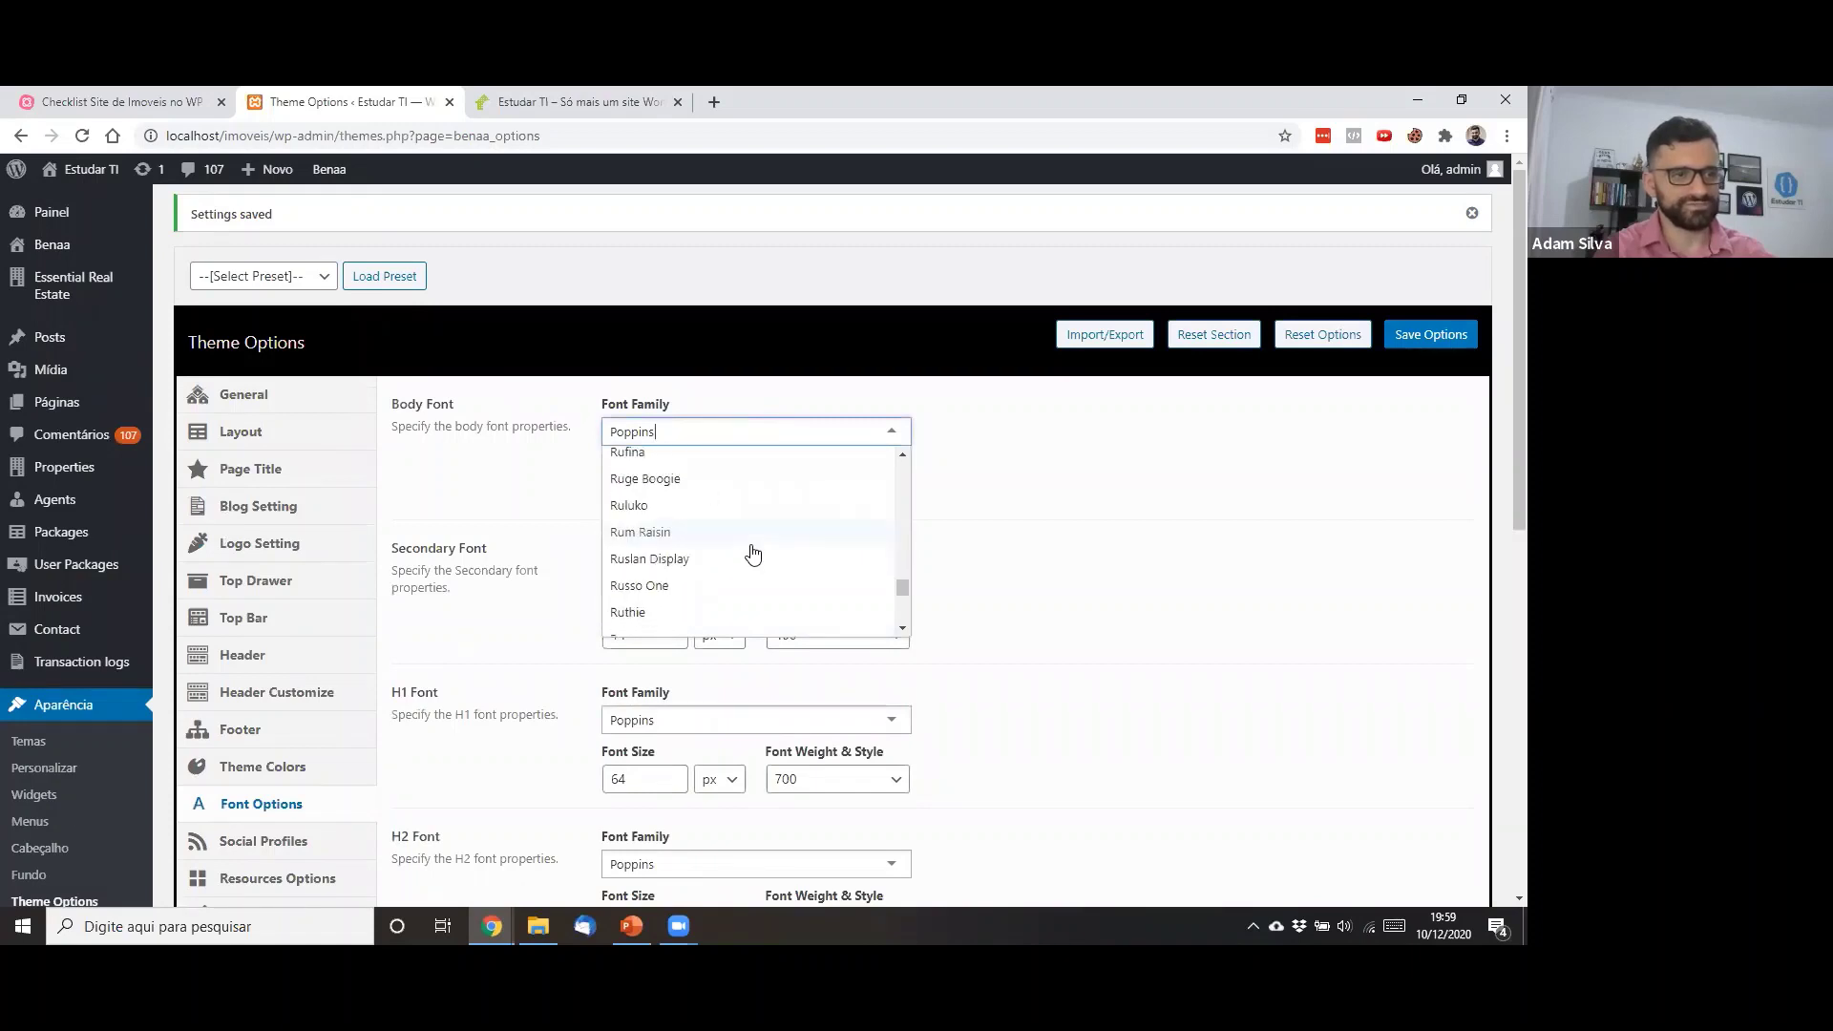
left_click(1070, 437)
scroll(500, 516, "down", 2)
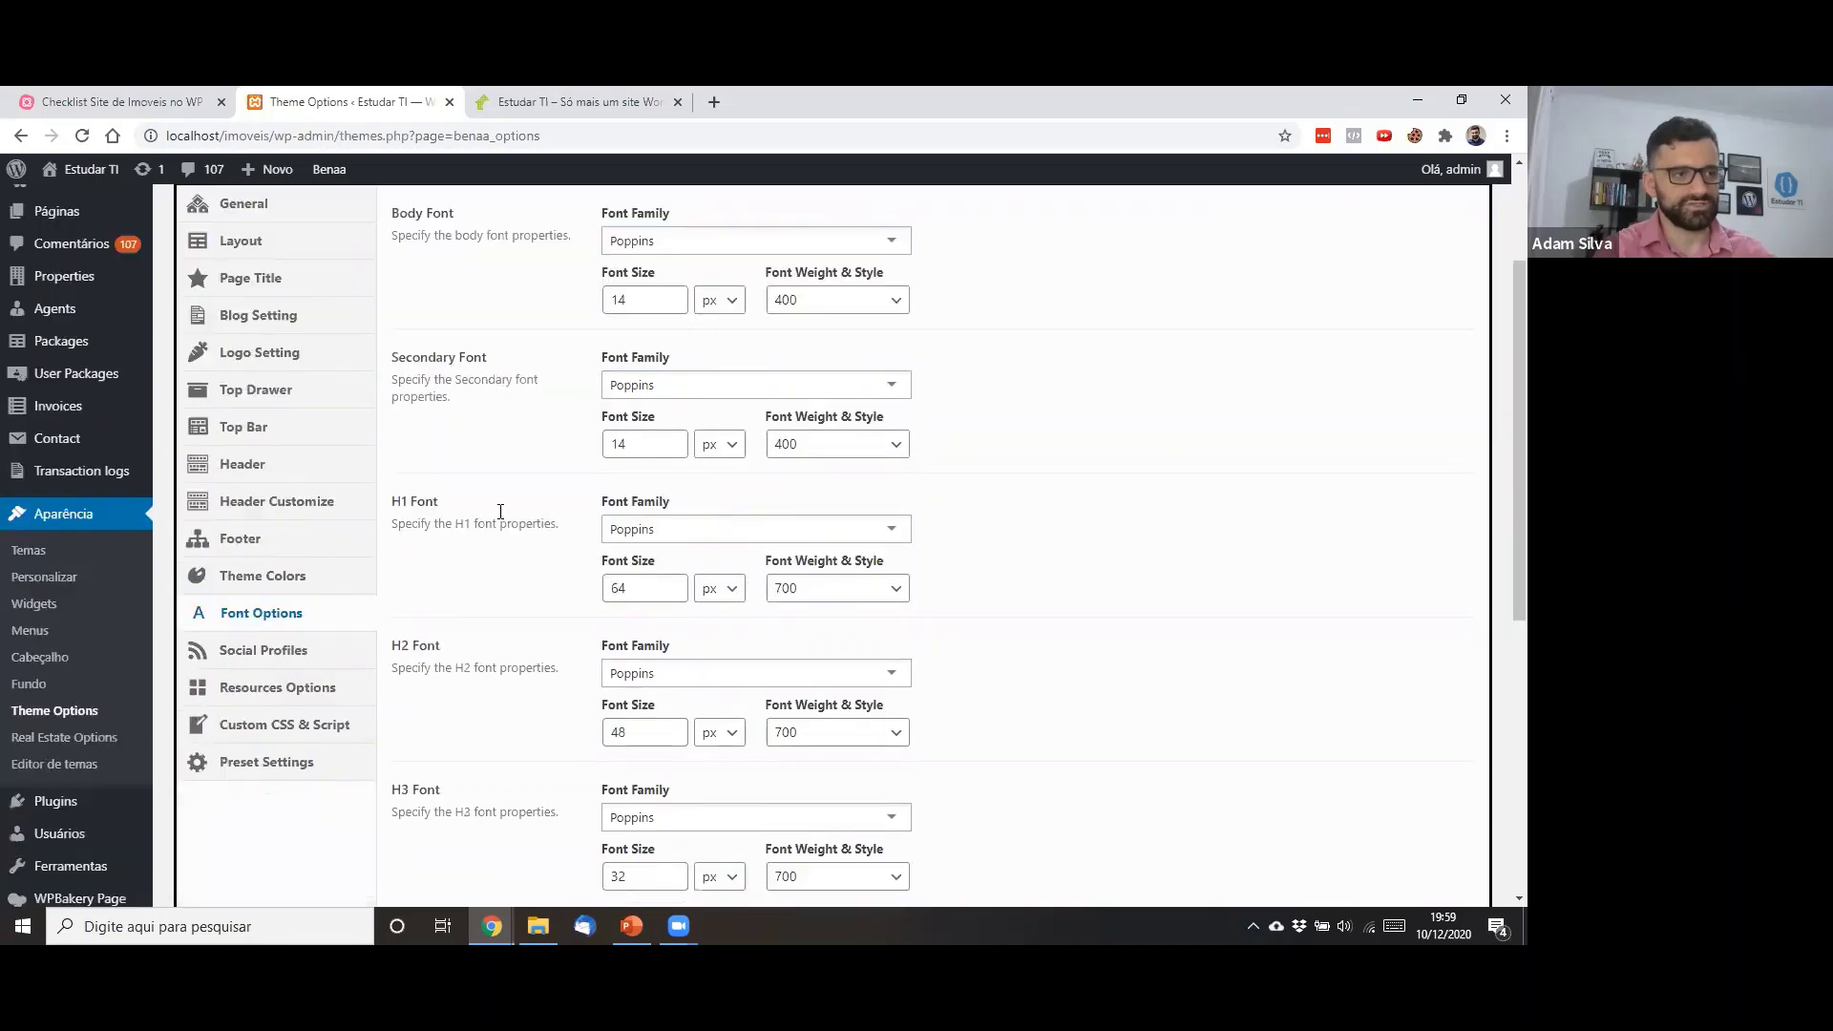
scroll(449, 362, "down", 1)
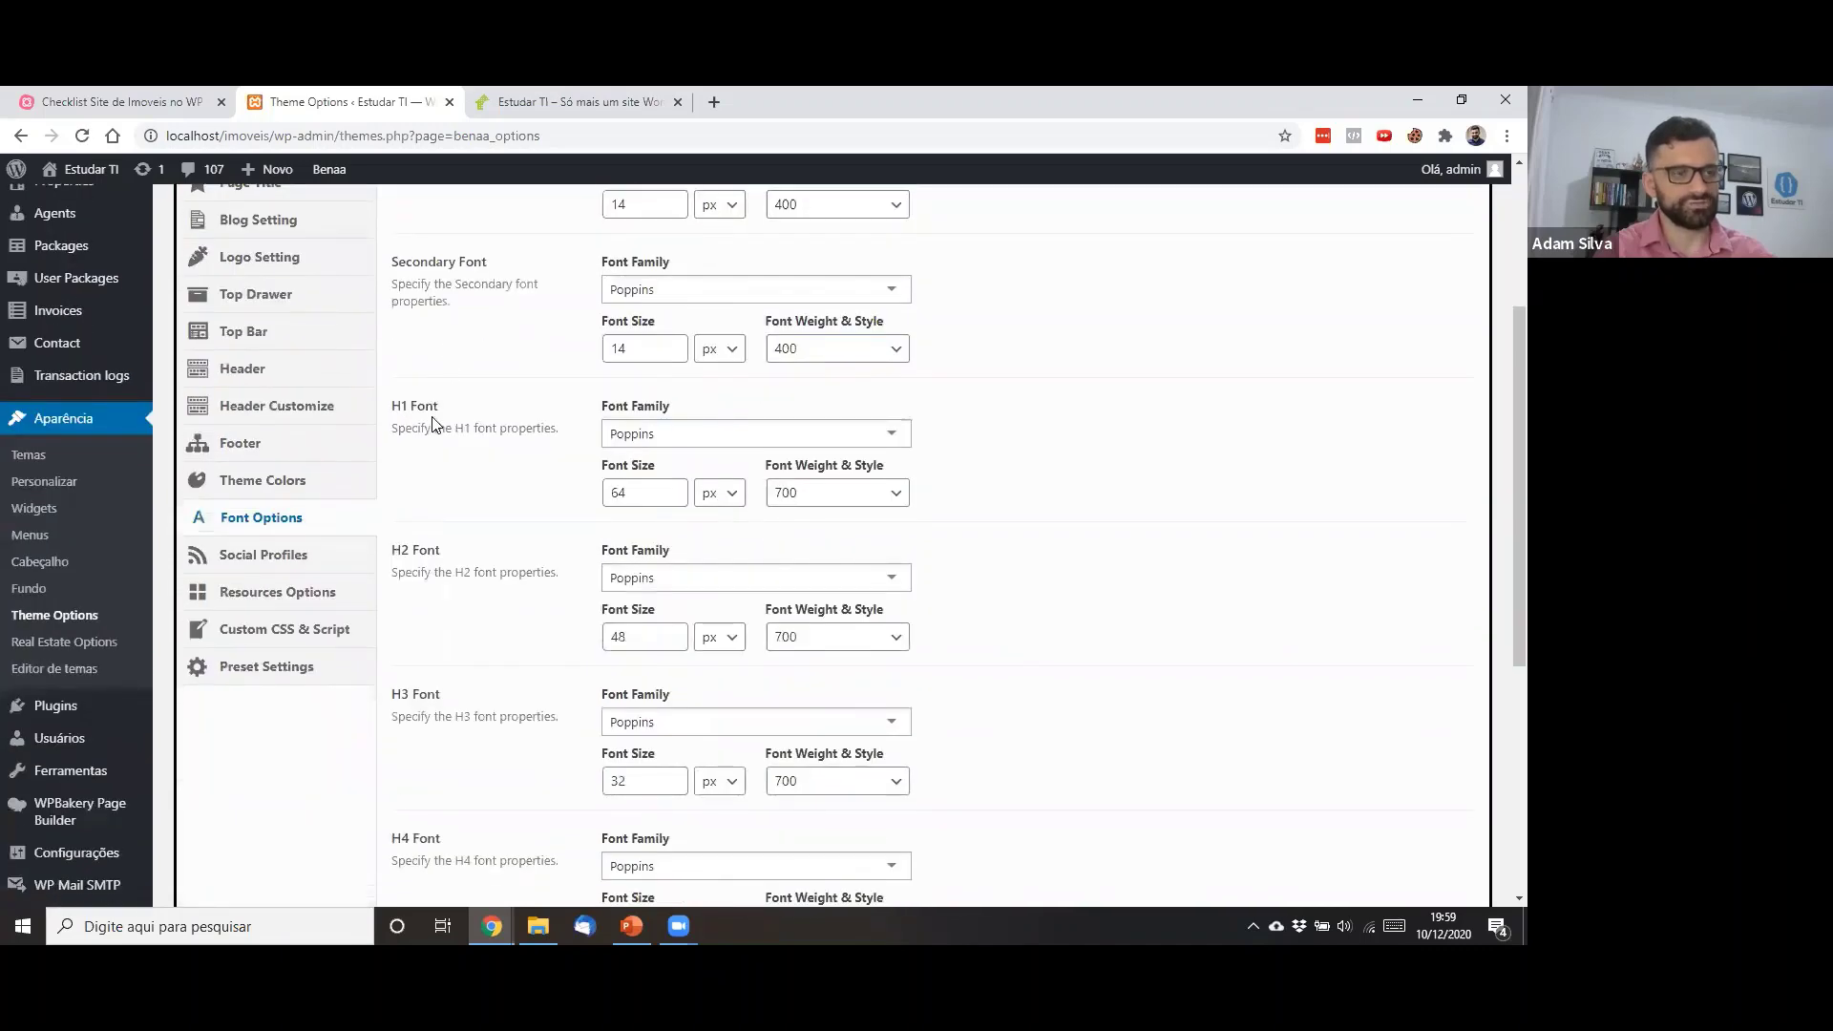
scroll(433, 418, "down", 2)
scroll(434, 417, "up", 2)
scroll(416, 446, "down", 1)
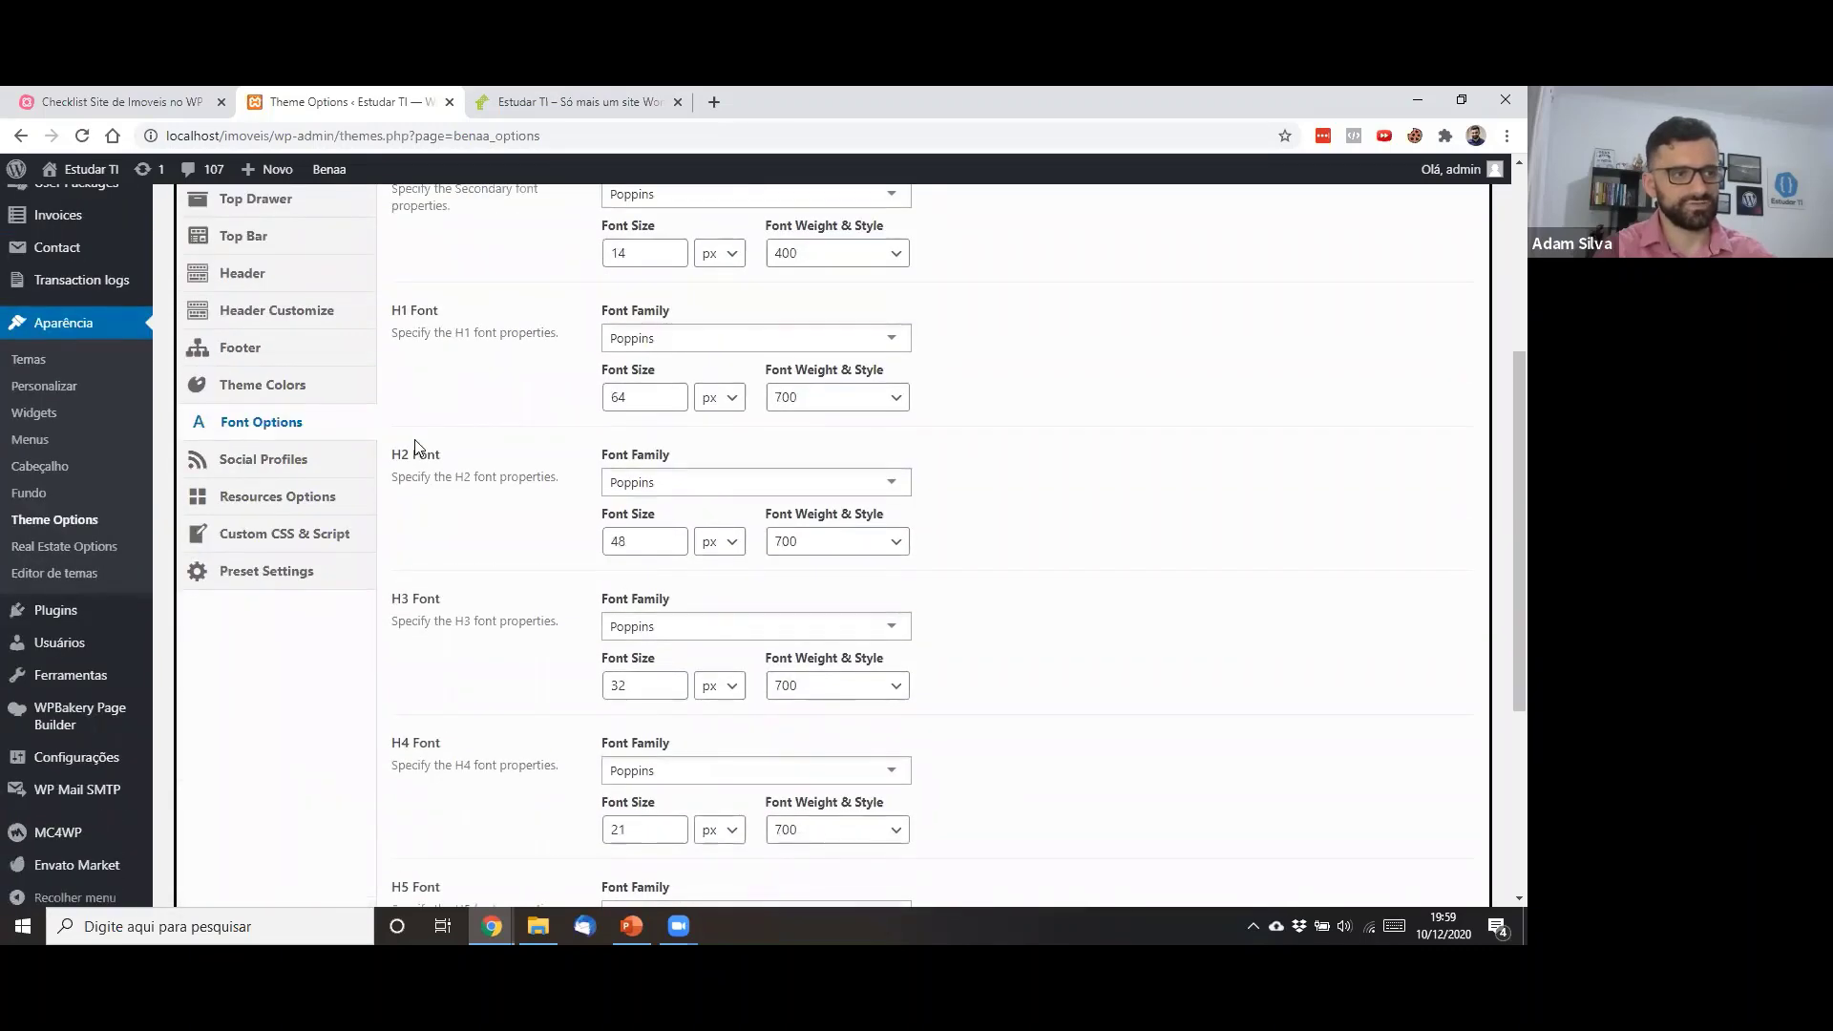
scroll(417, 439, "down", 4)
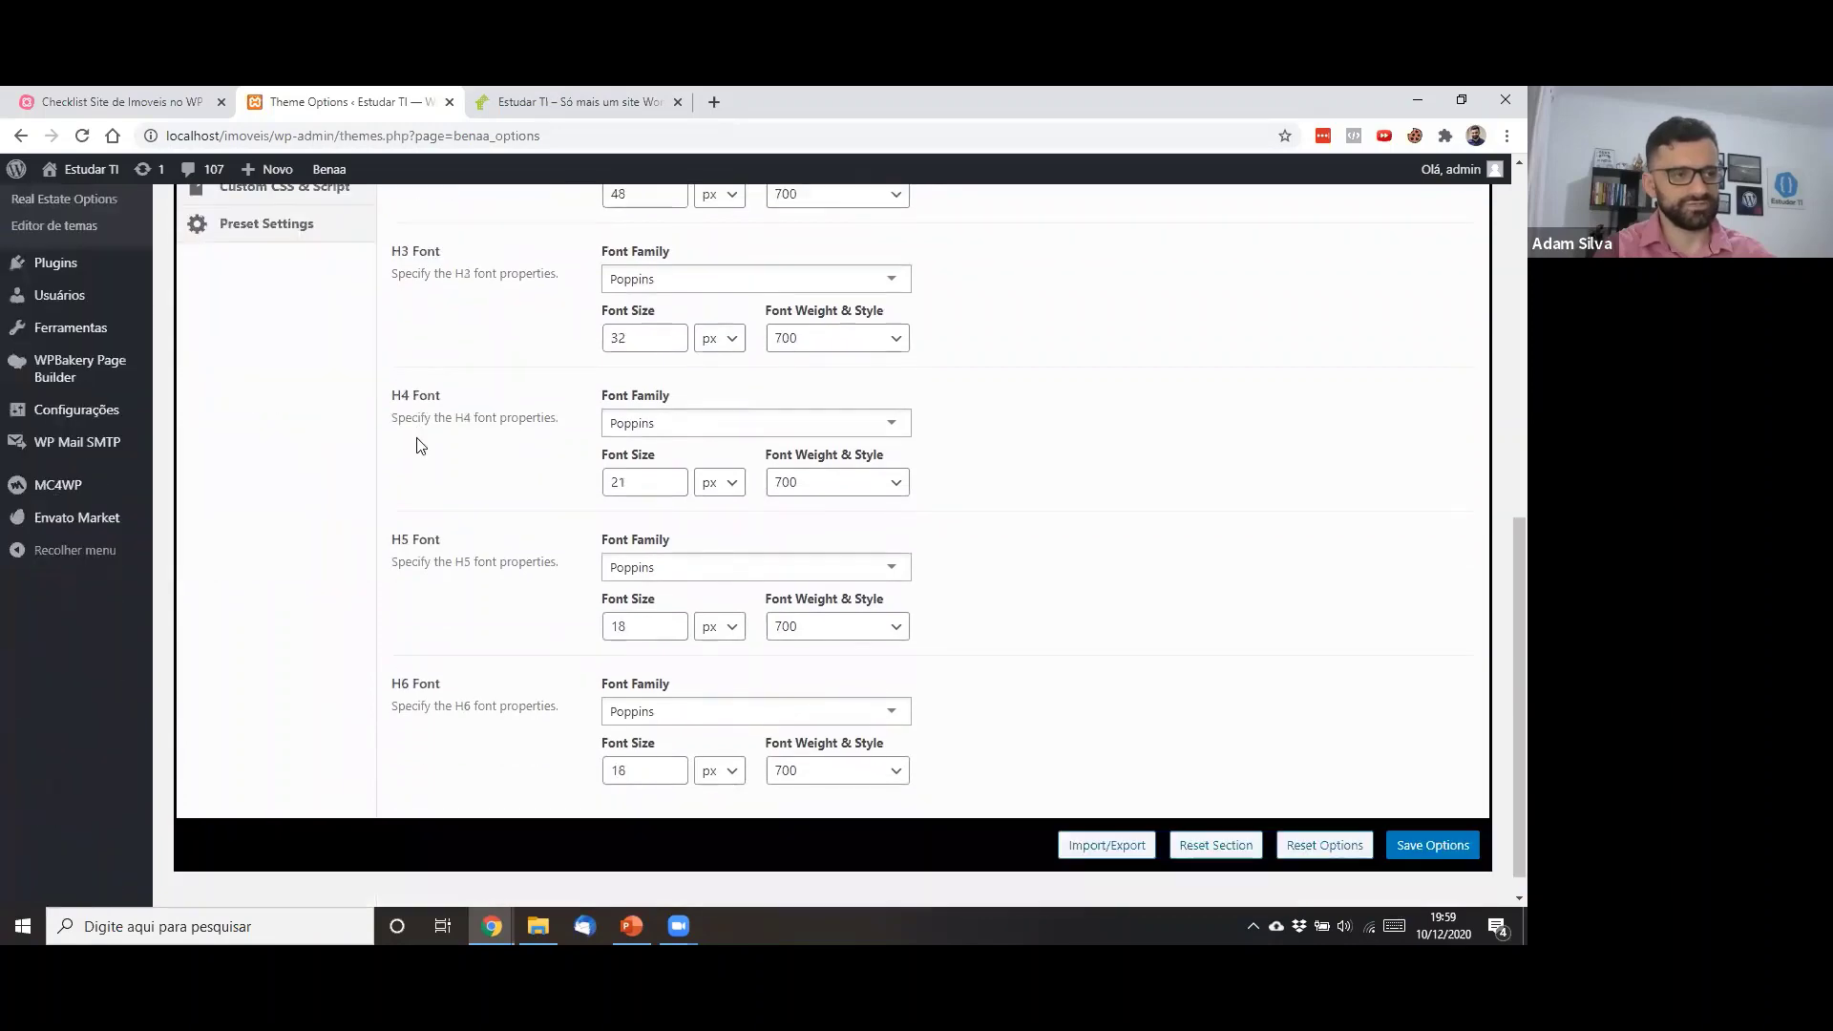
scroll(544, 550, "up", 6)
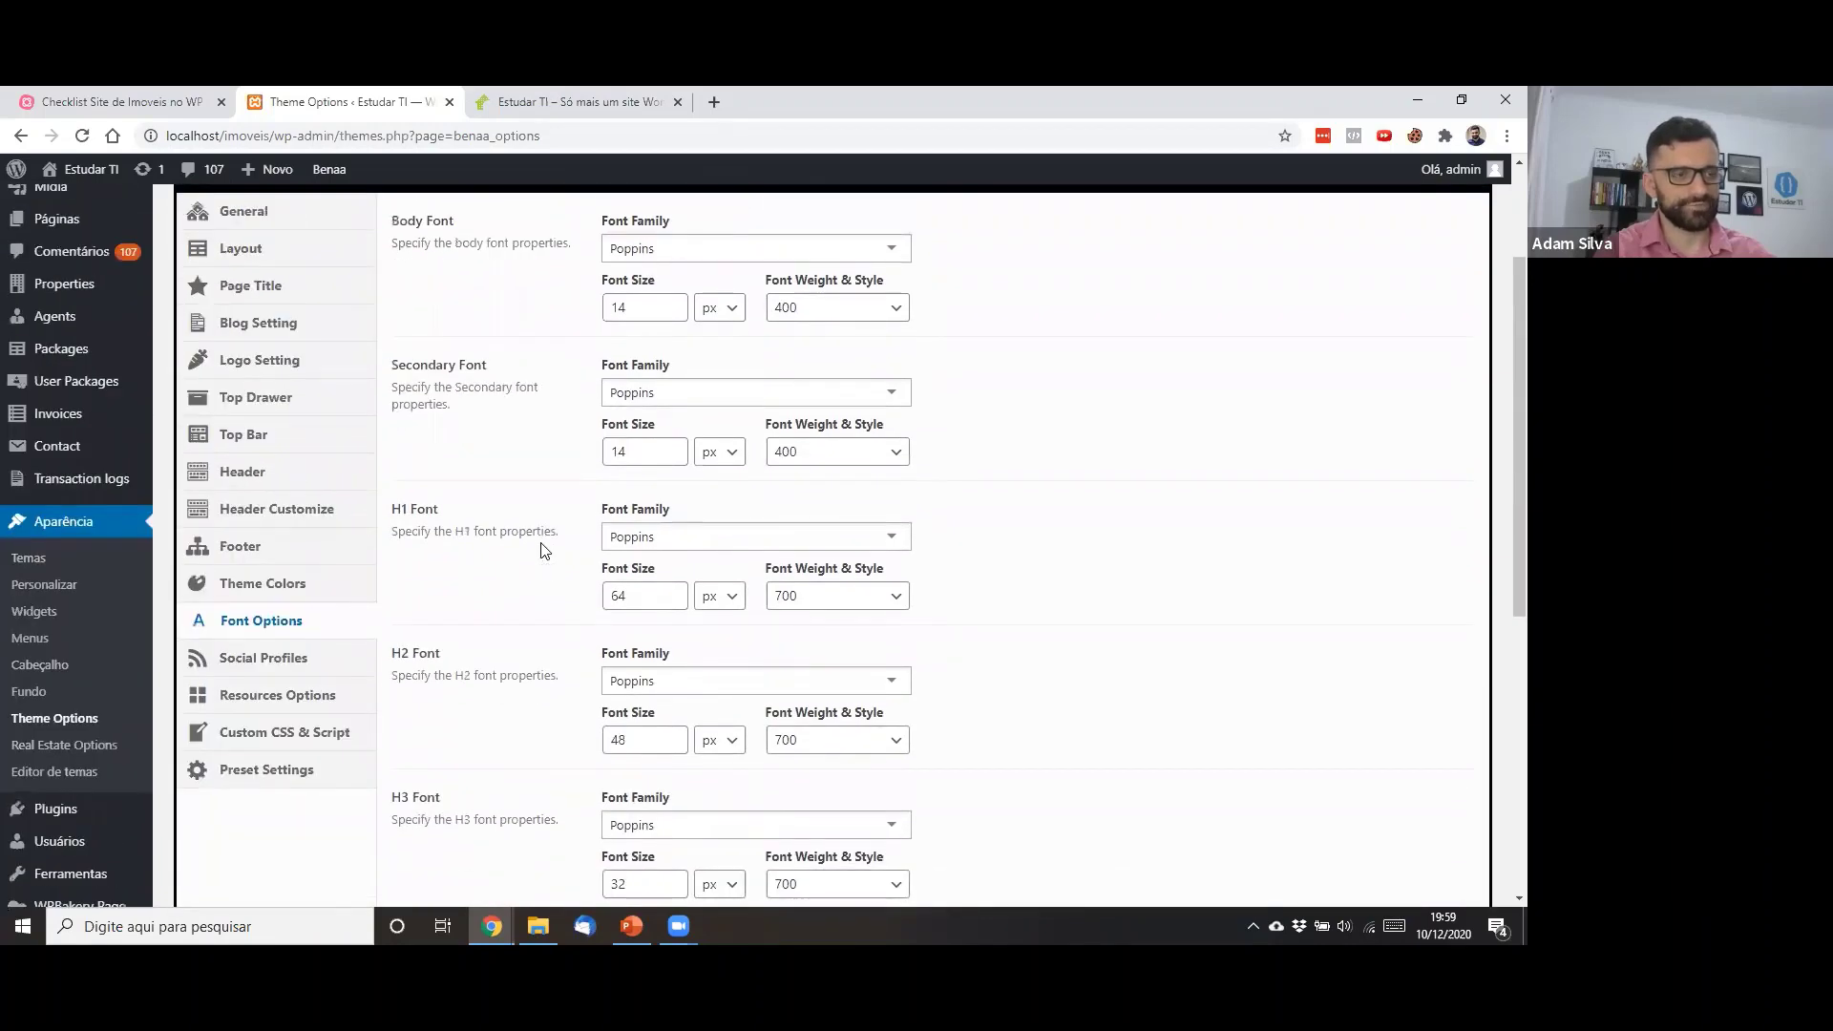
Open the Social Profiles section and review its social network fields and the Blog Share Option settings
left_click(287, 658)
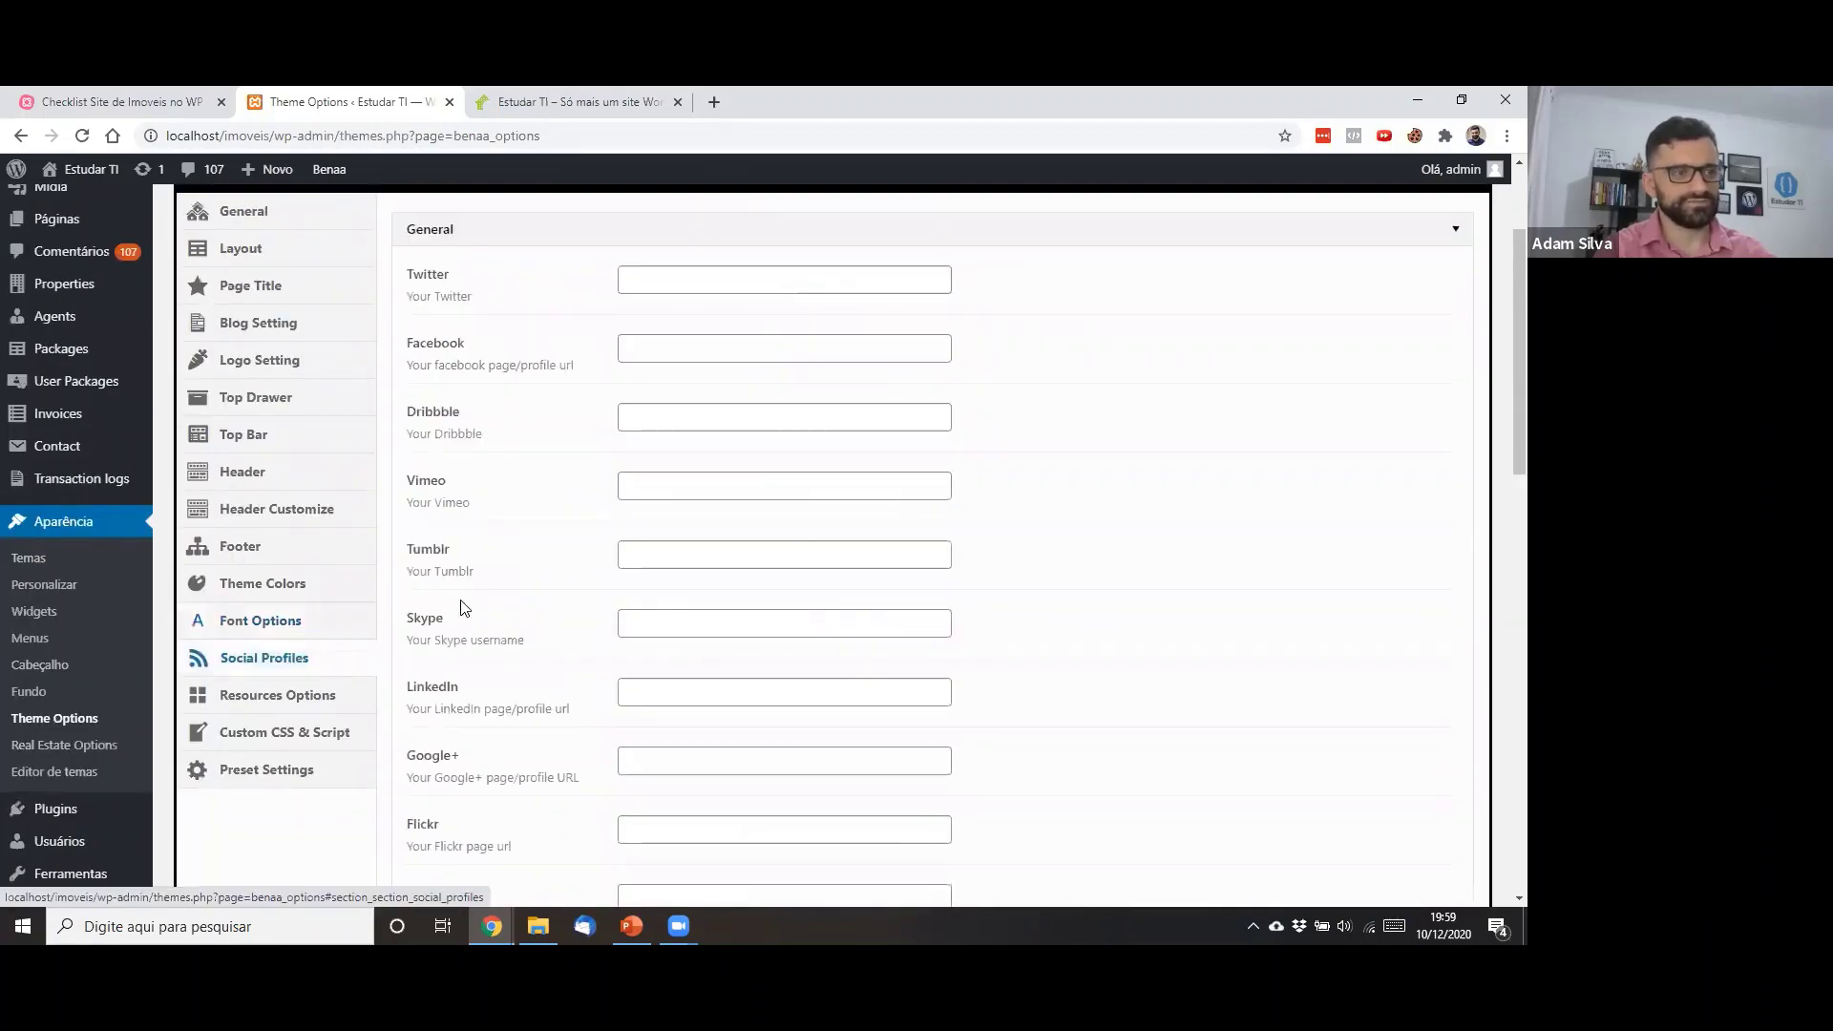
scroll(478, 609, "down", 15)
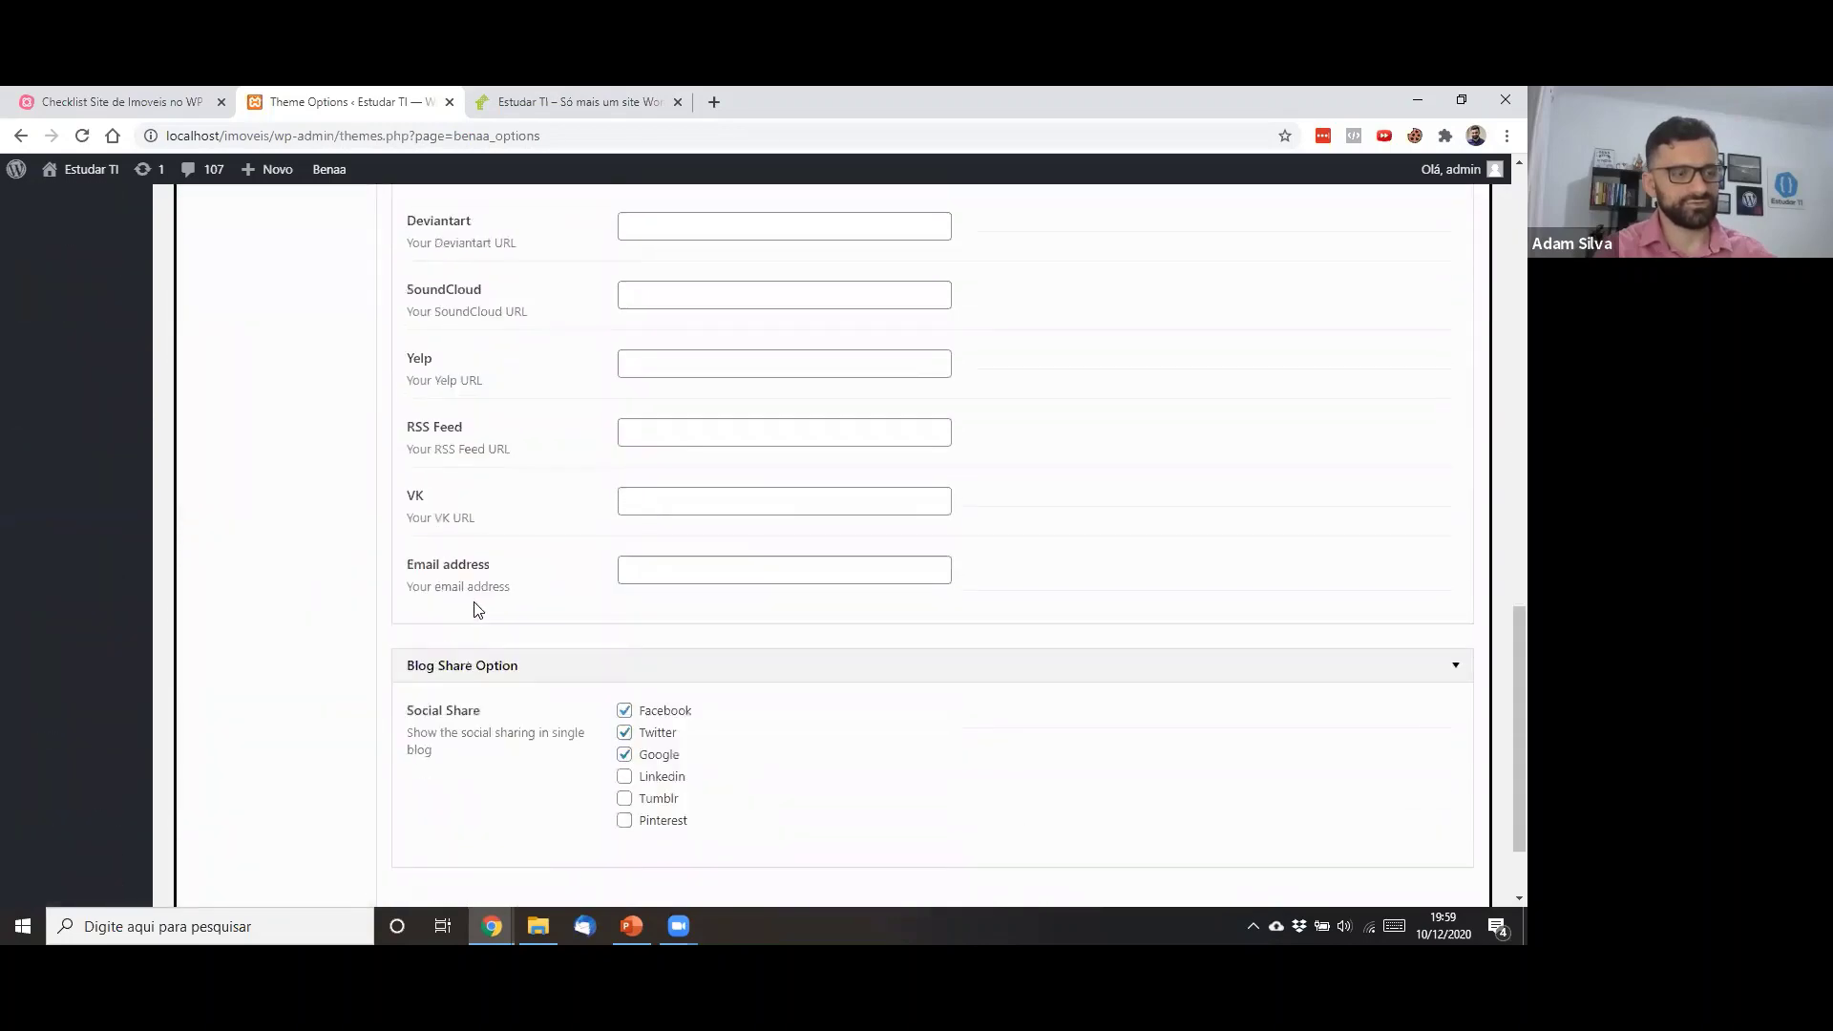
scroll(477, 609, "up", 2)
scroll(477, 609, "down", 3)
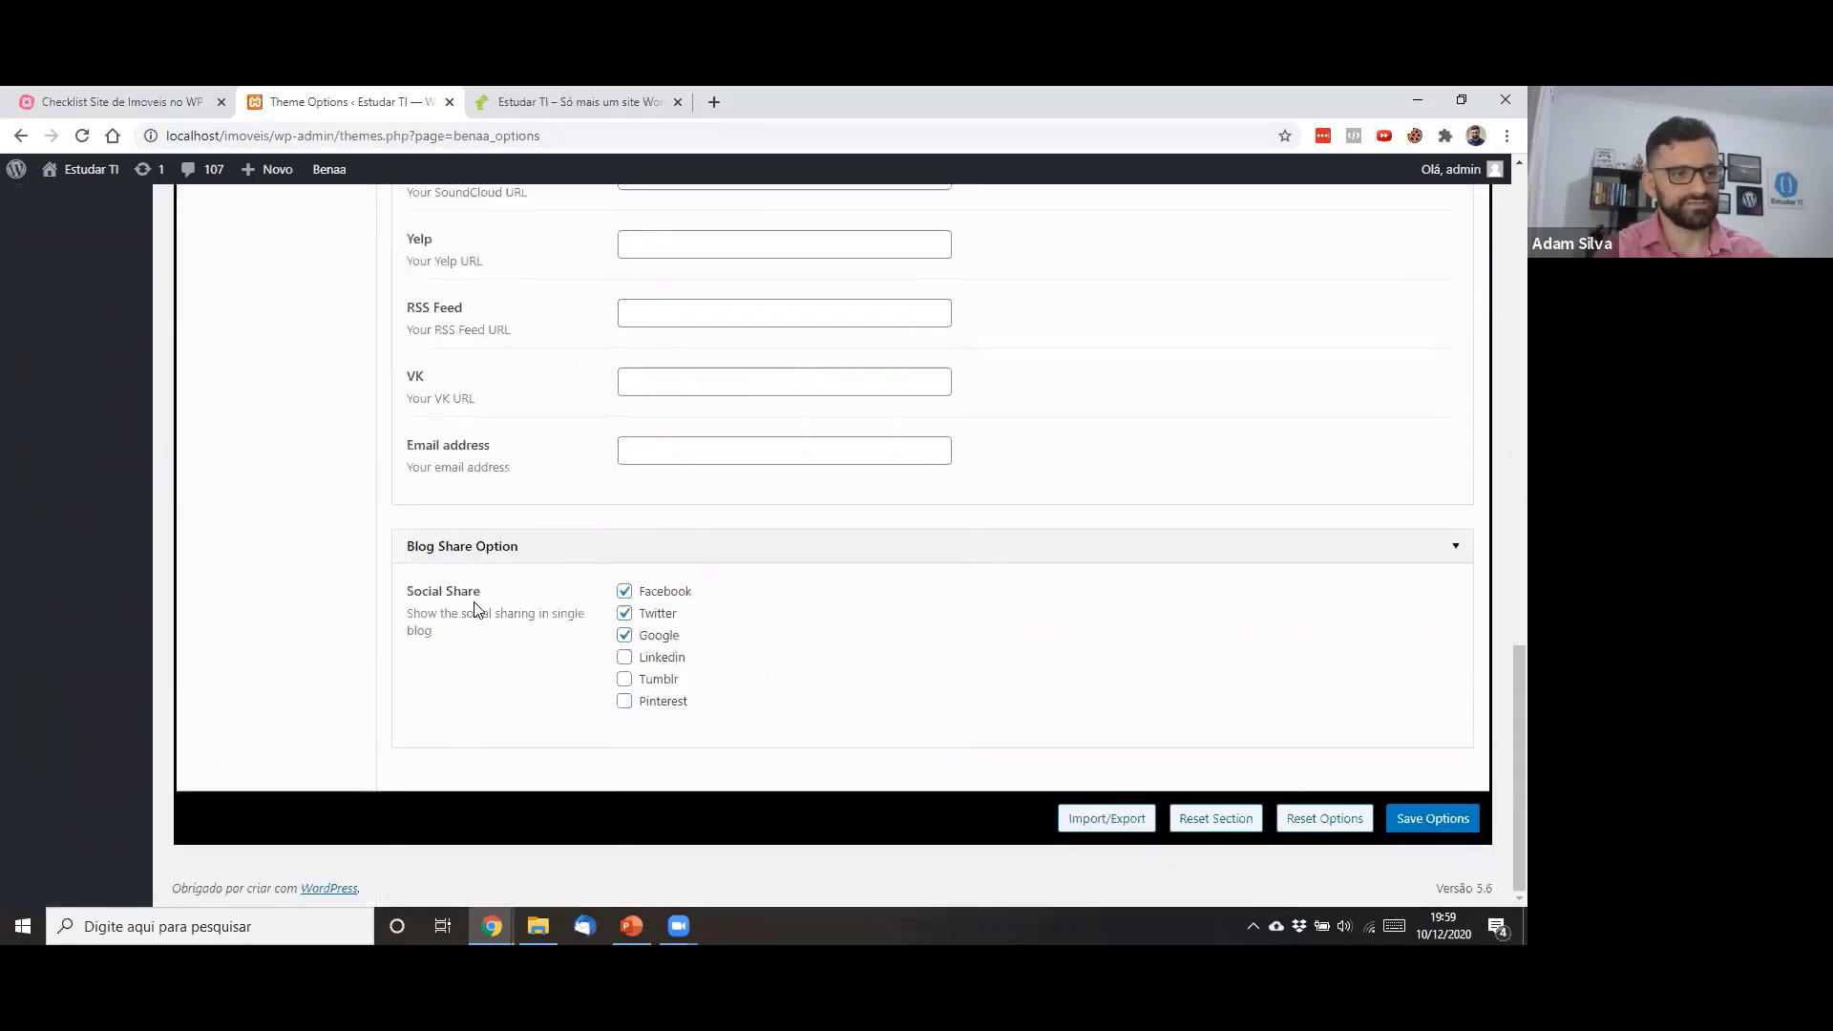
scroll(478, 609, "up", 1)
scroll(477, 609, "up", 6)
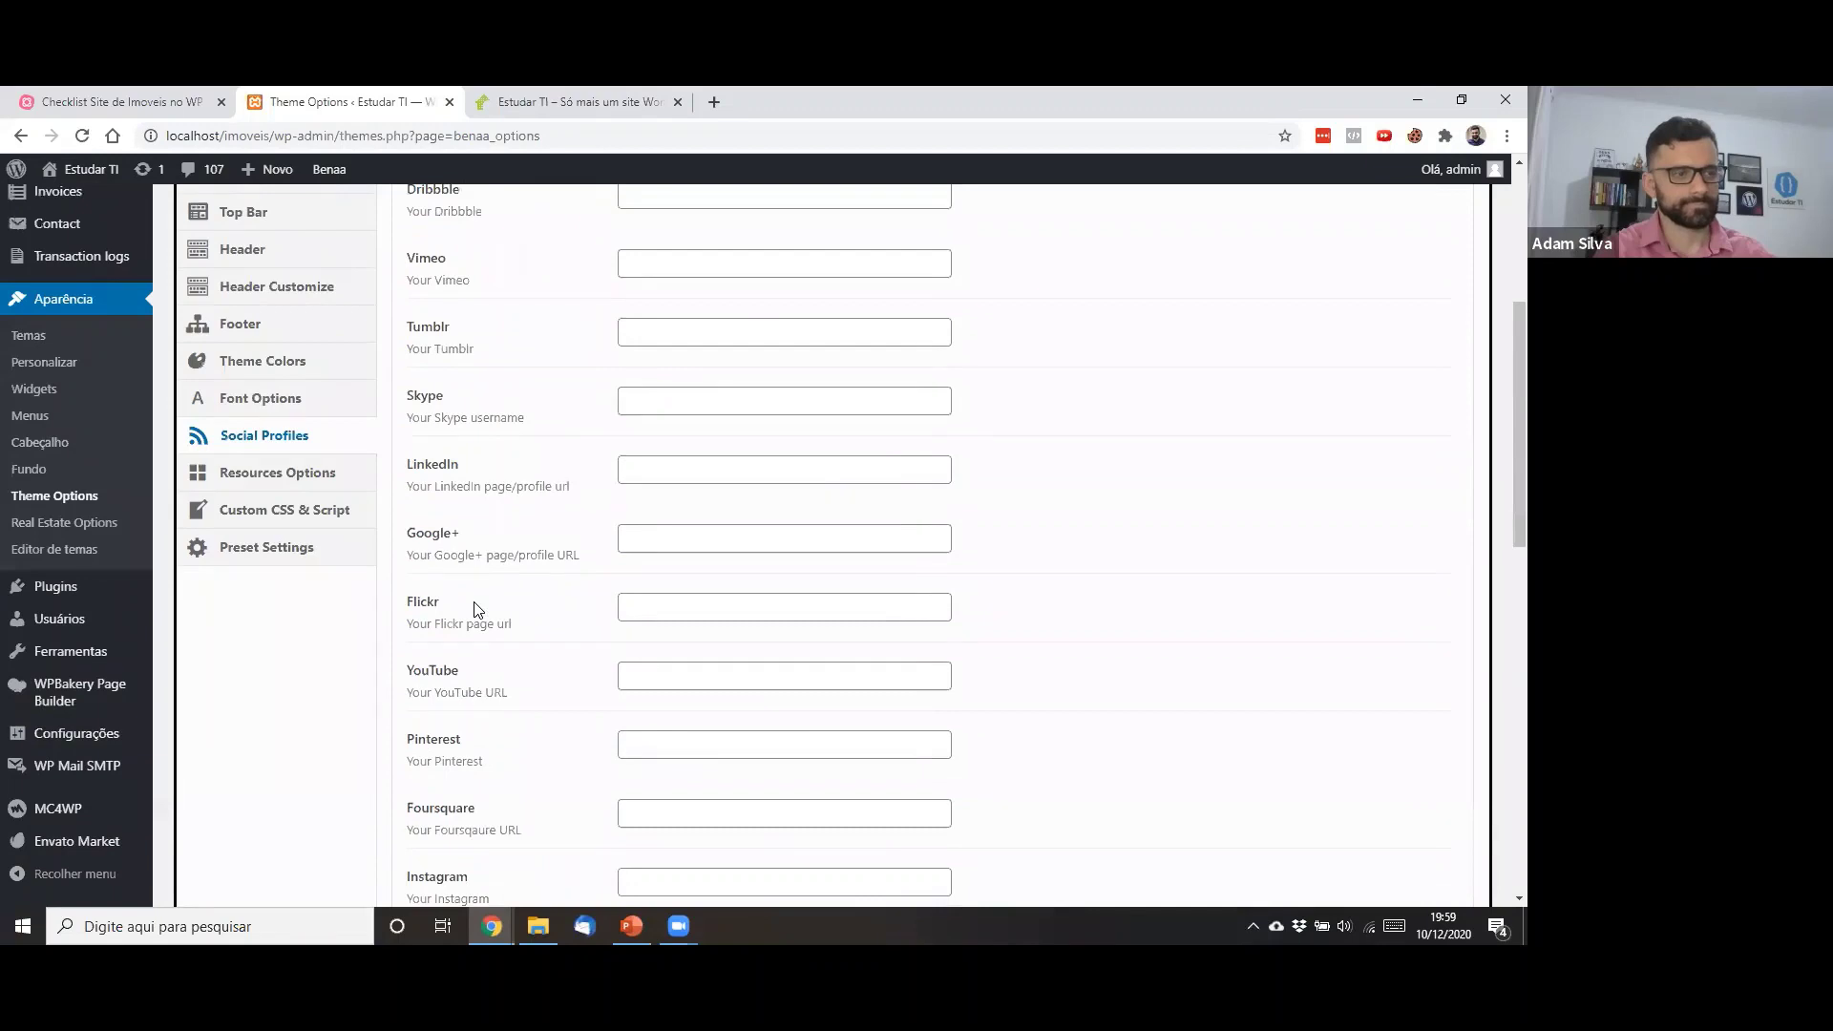
scroll(475, 609, "up", 5)
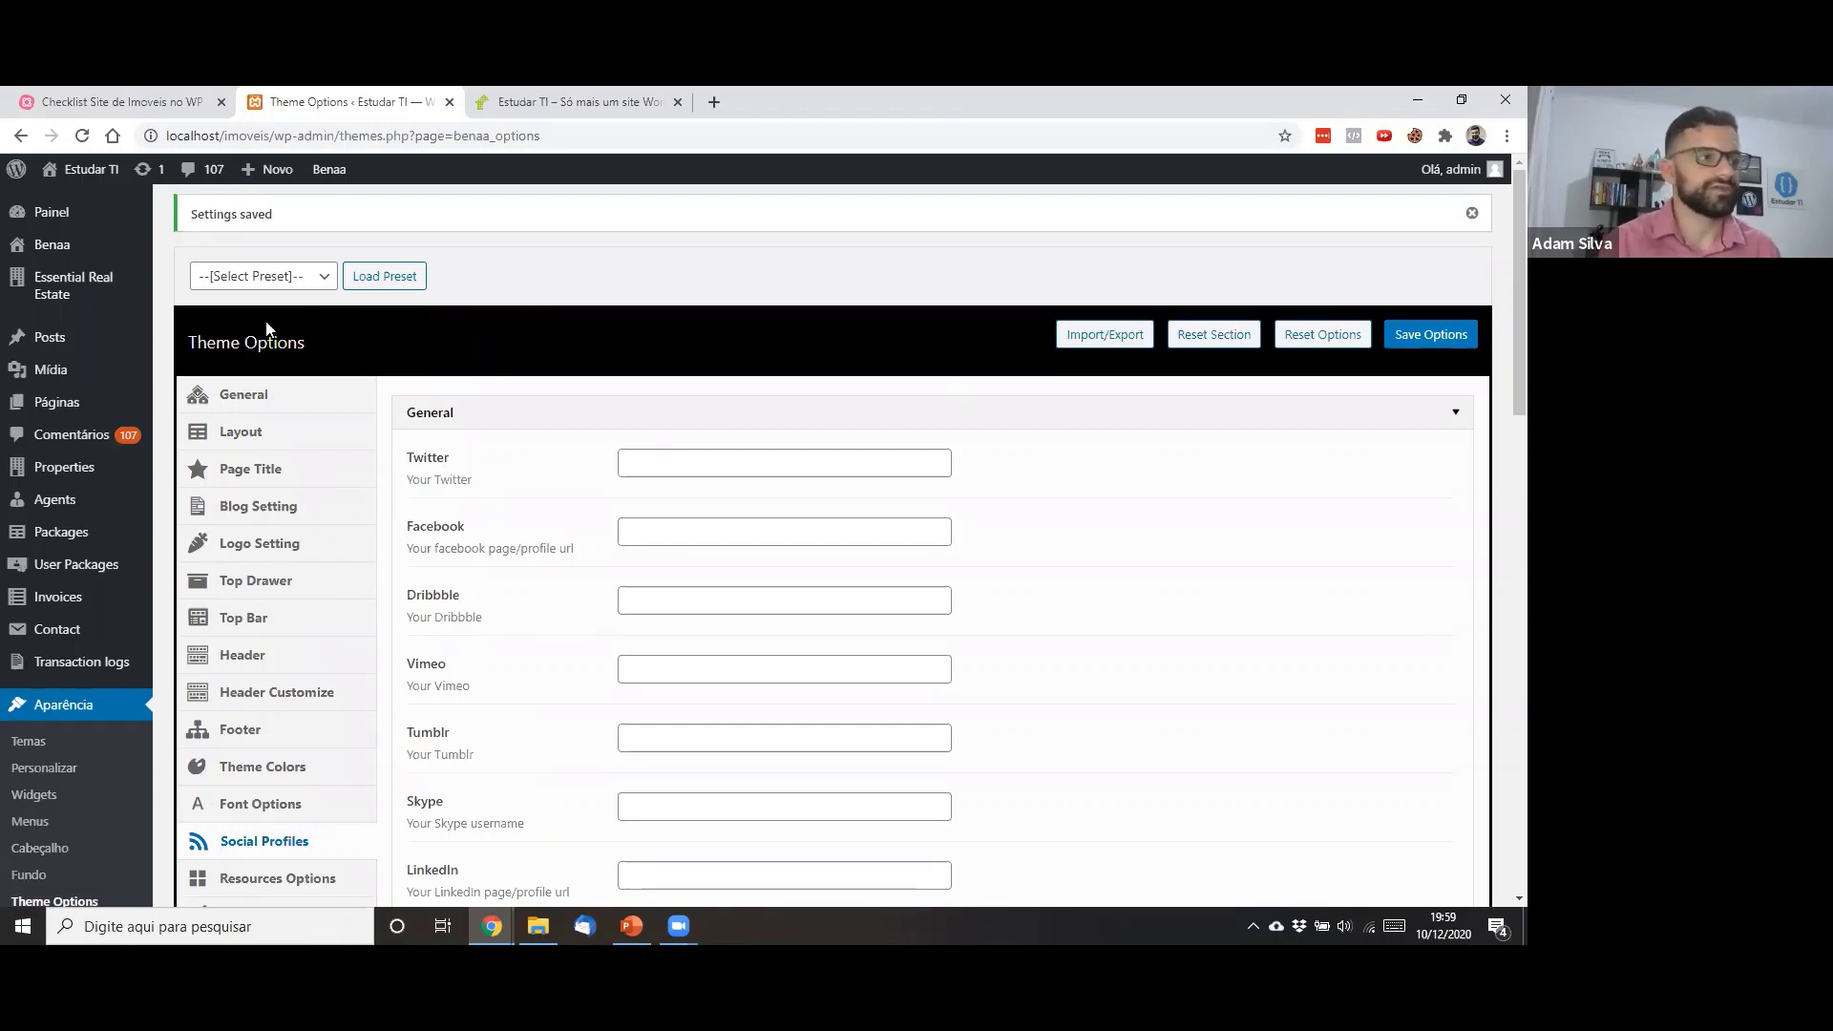
Open the Essential Real Estate plugin's Real Estate Options and examine the Agent Page settings for archive, single and other agents
mouse_move(67, 300)
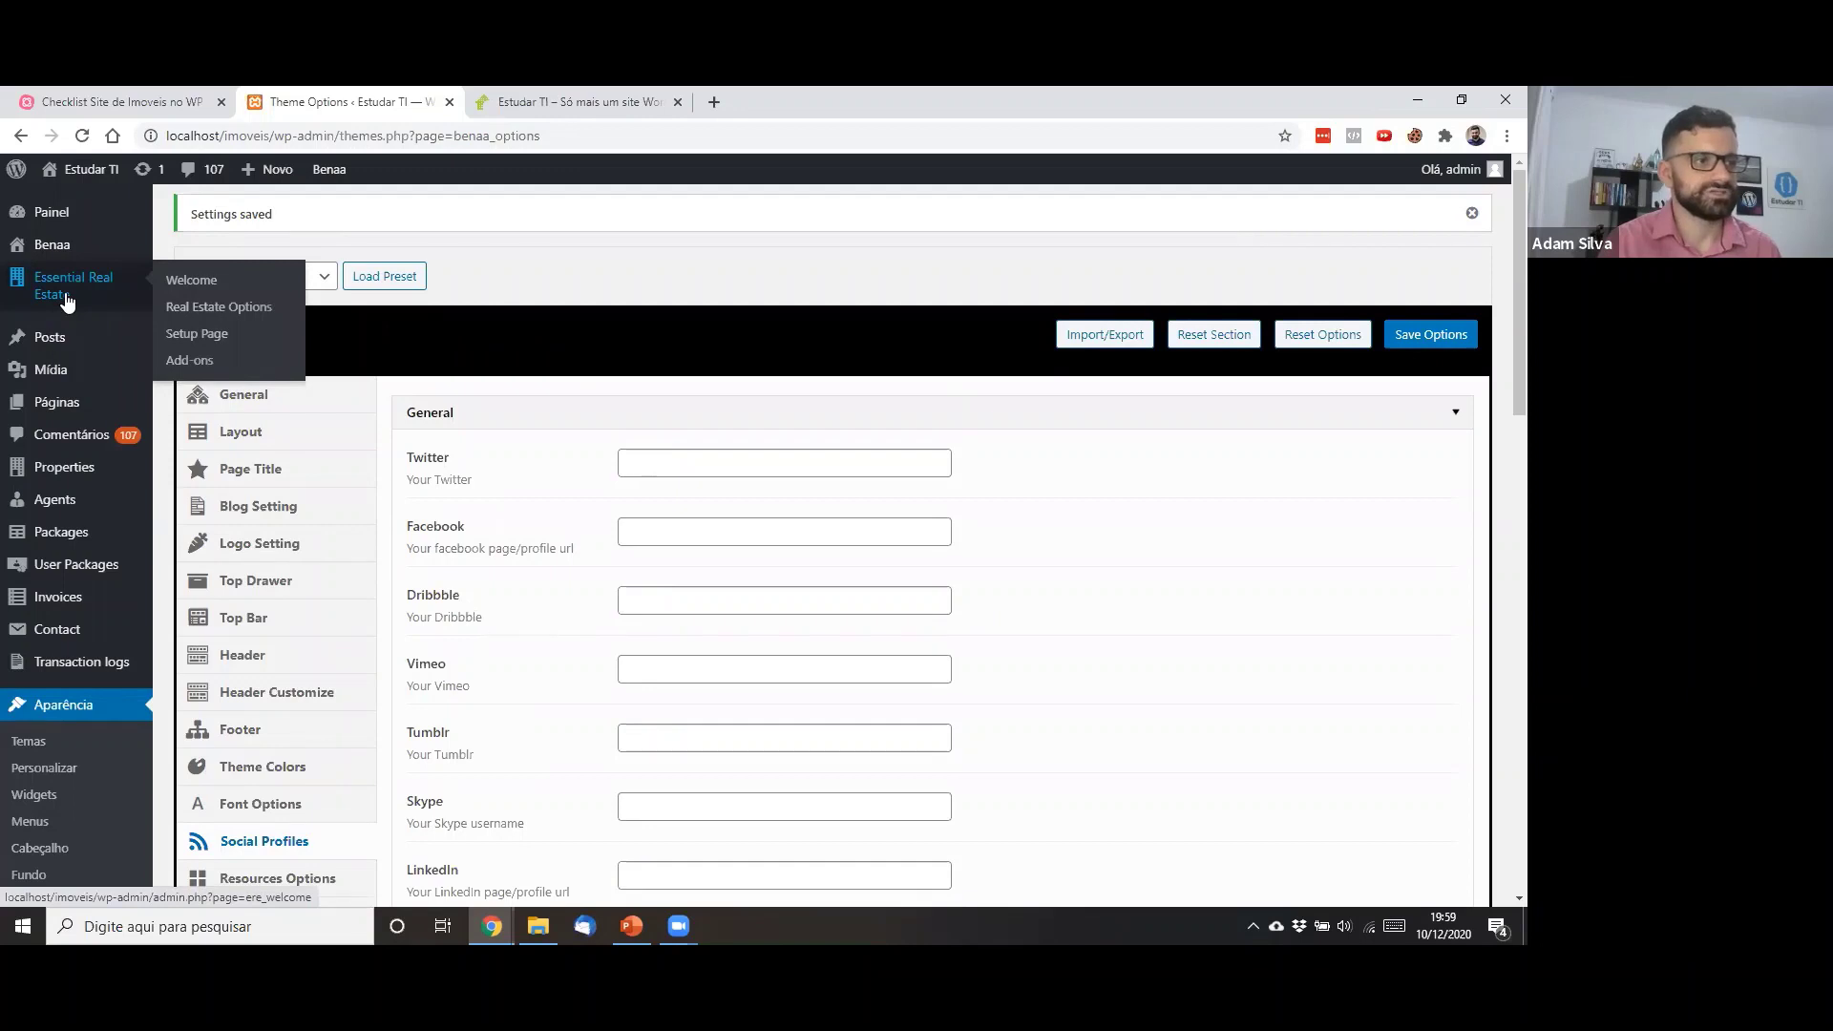
left_click(246, 315)
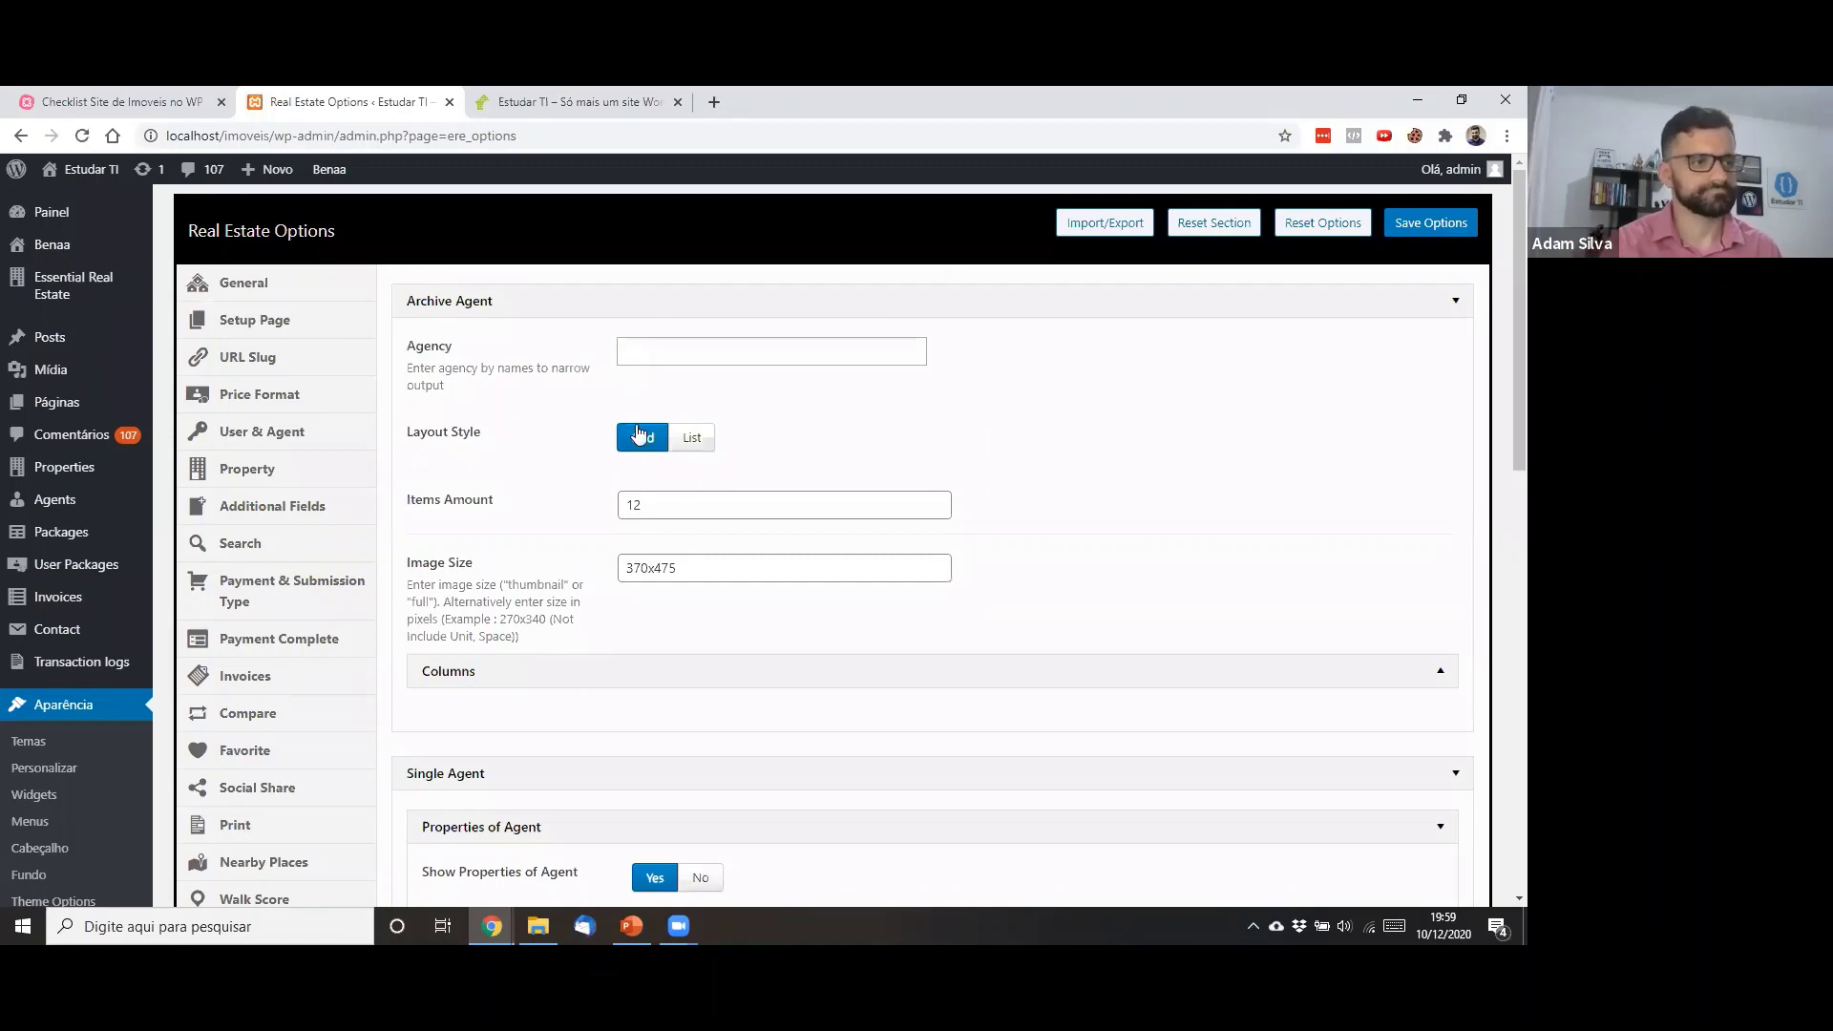
scroll(638, 432, "down", 8)
scroll(637, 432, "down", 3)
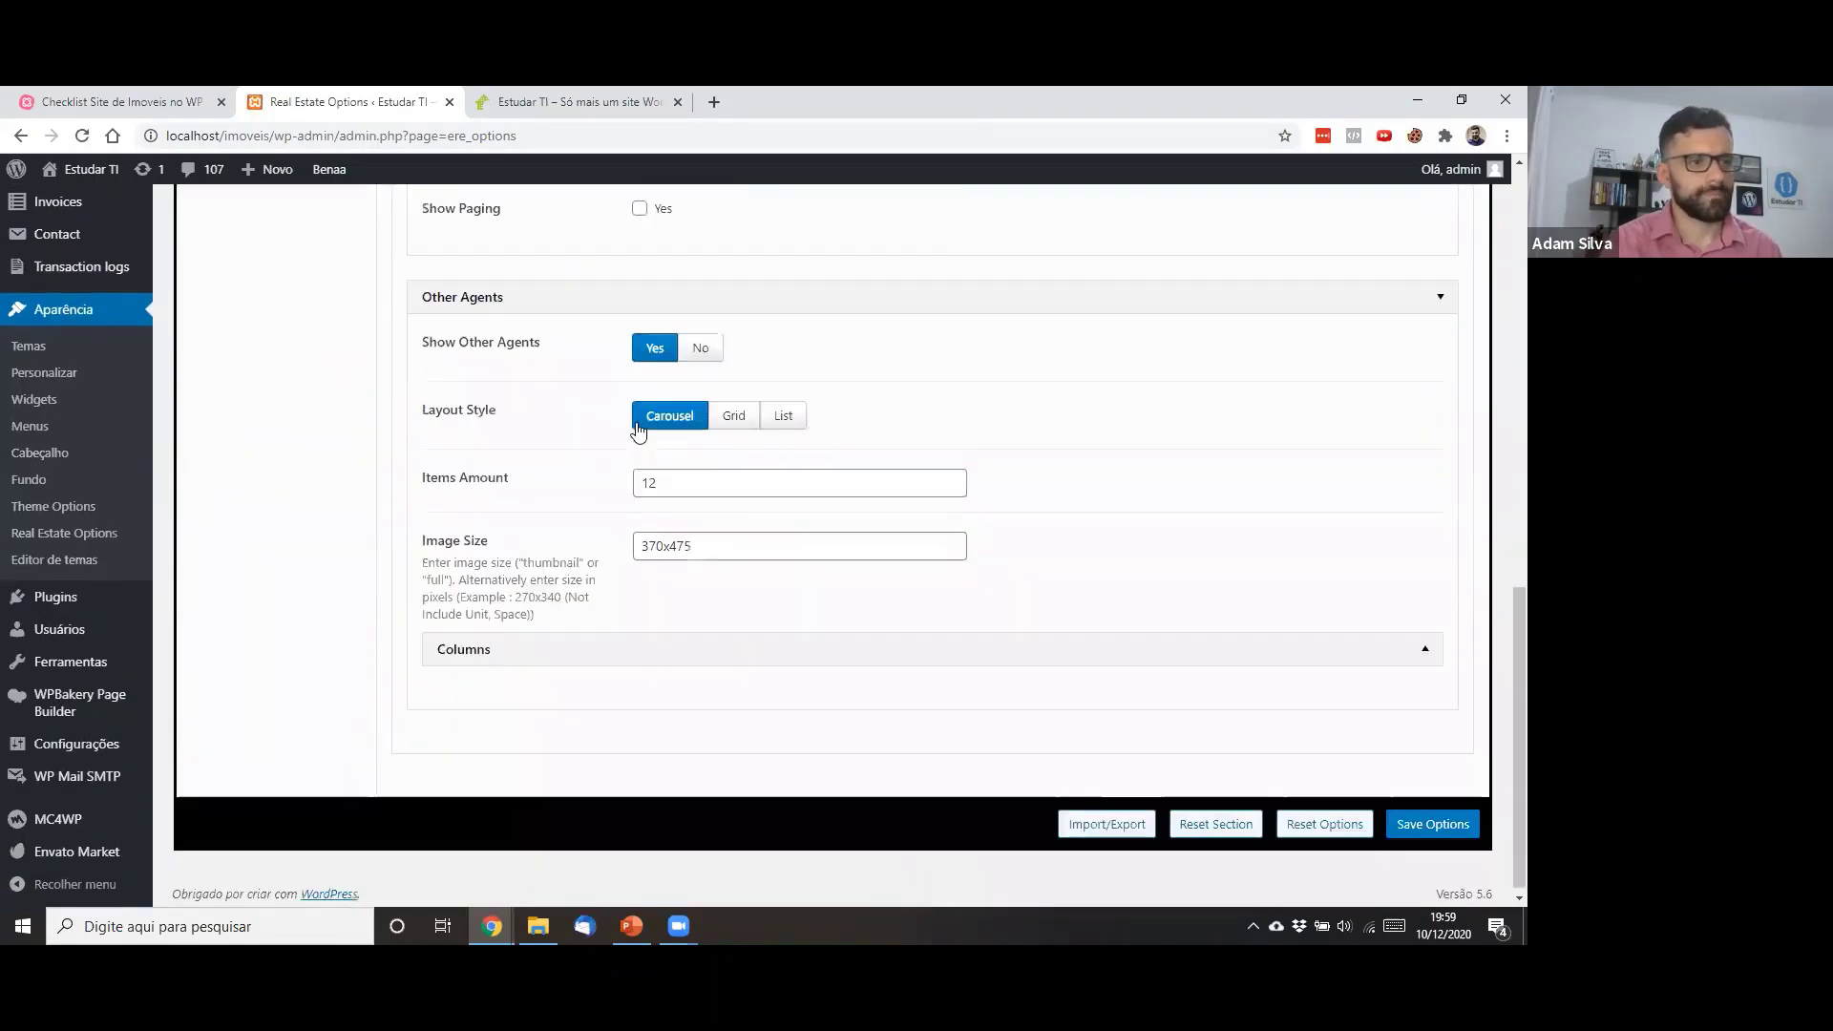
scroll(638, 432, "up", 12)
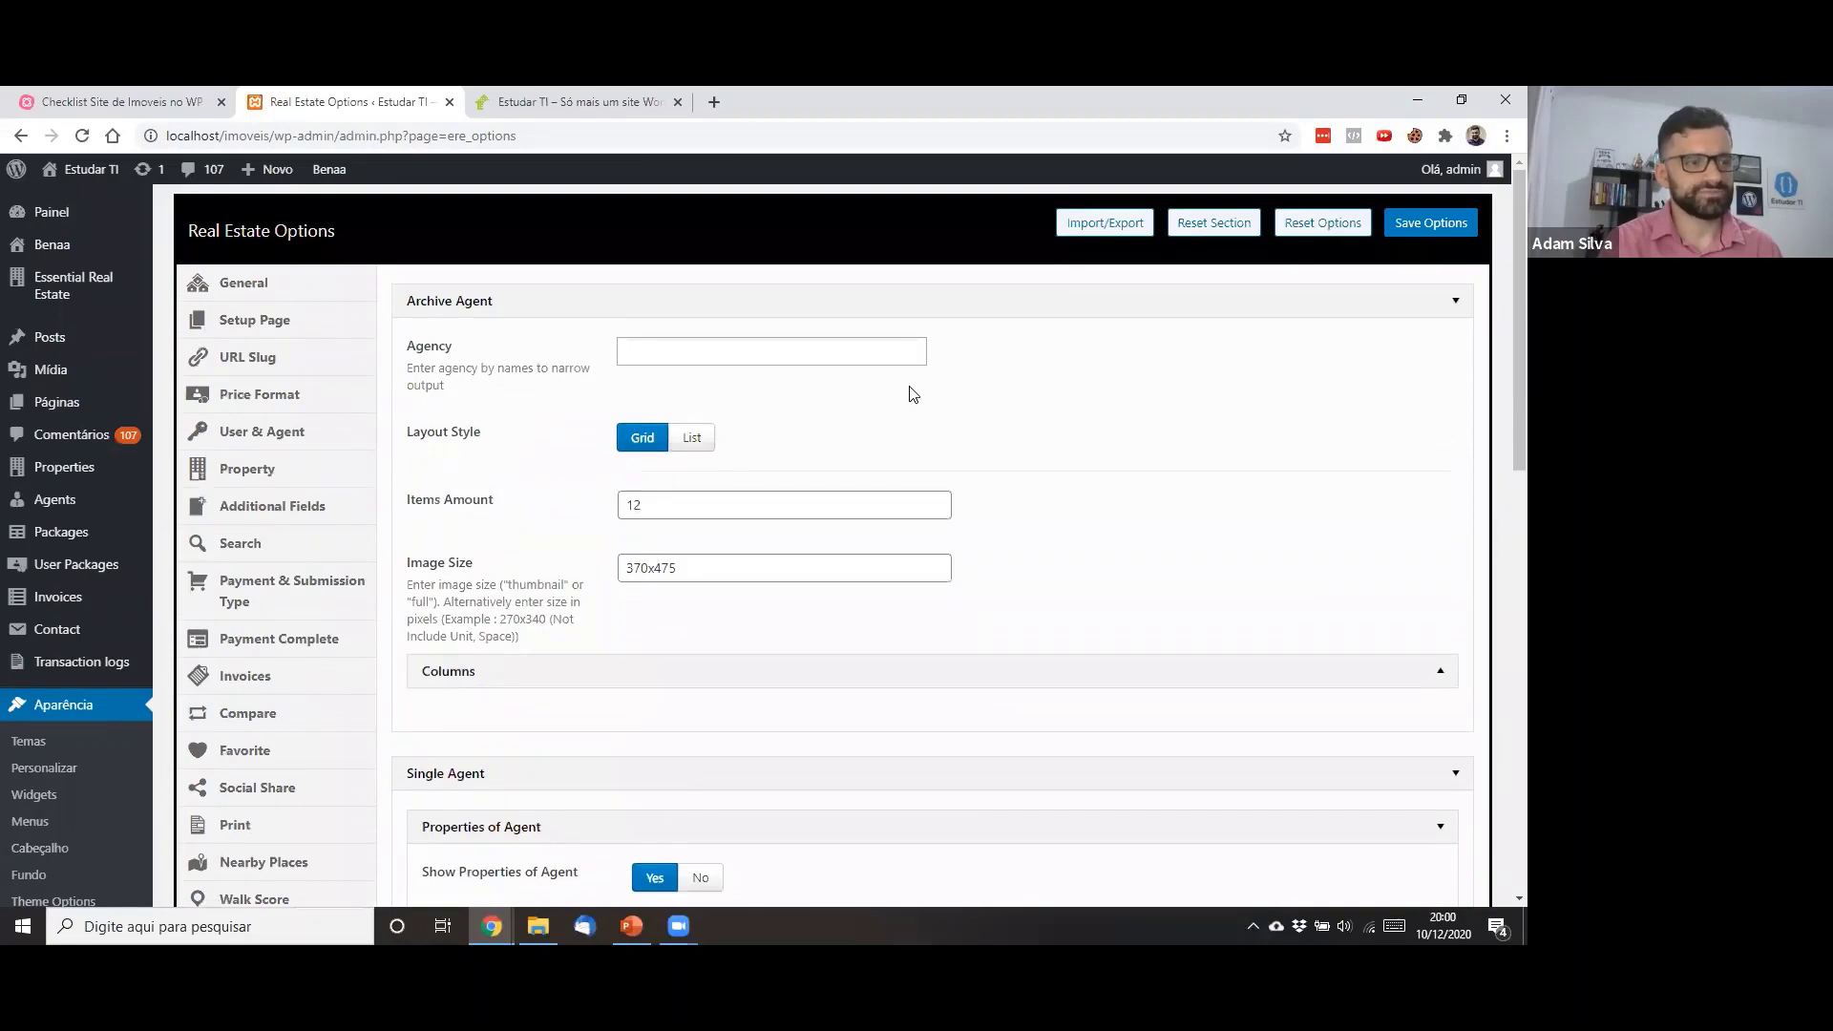
scroll(910, 394, "down", 3)
scroll(910, 395, "down", 4)
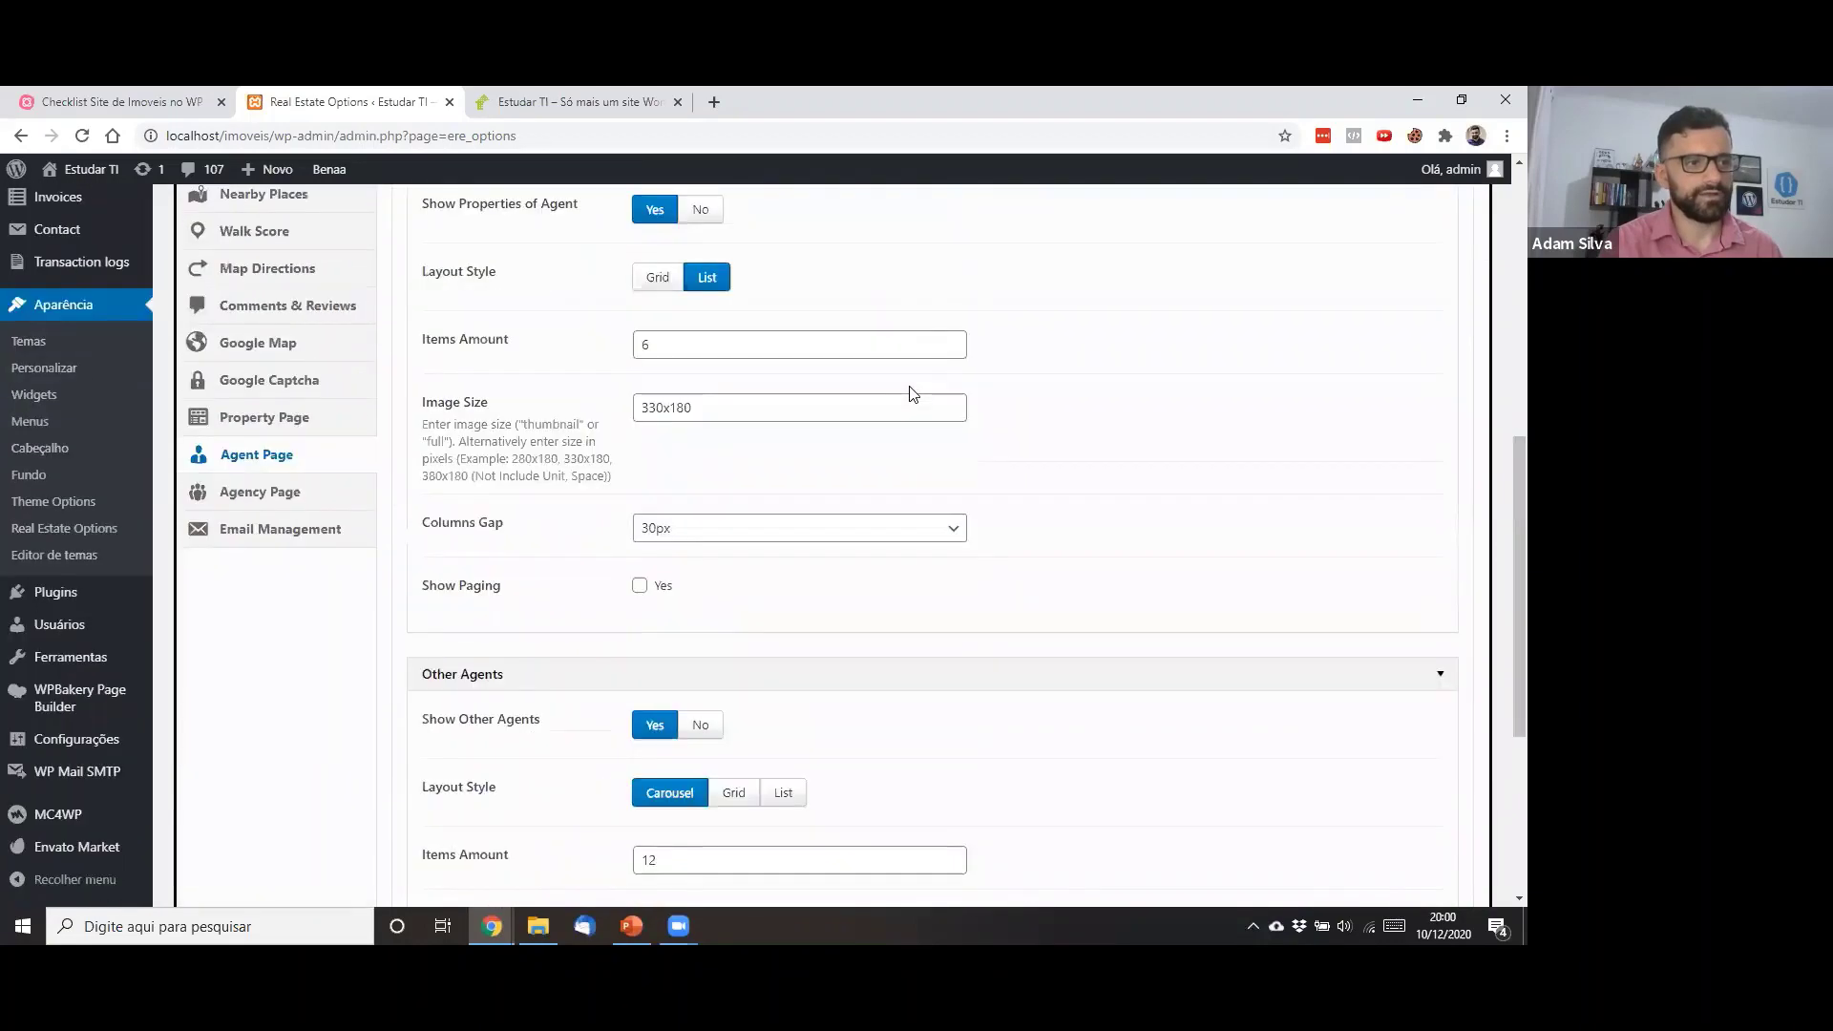
scroll(912, 394, "up", 7)
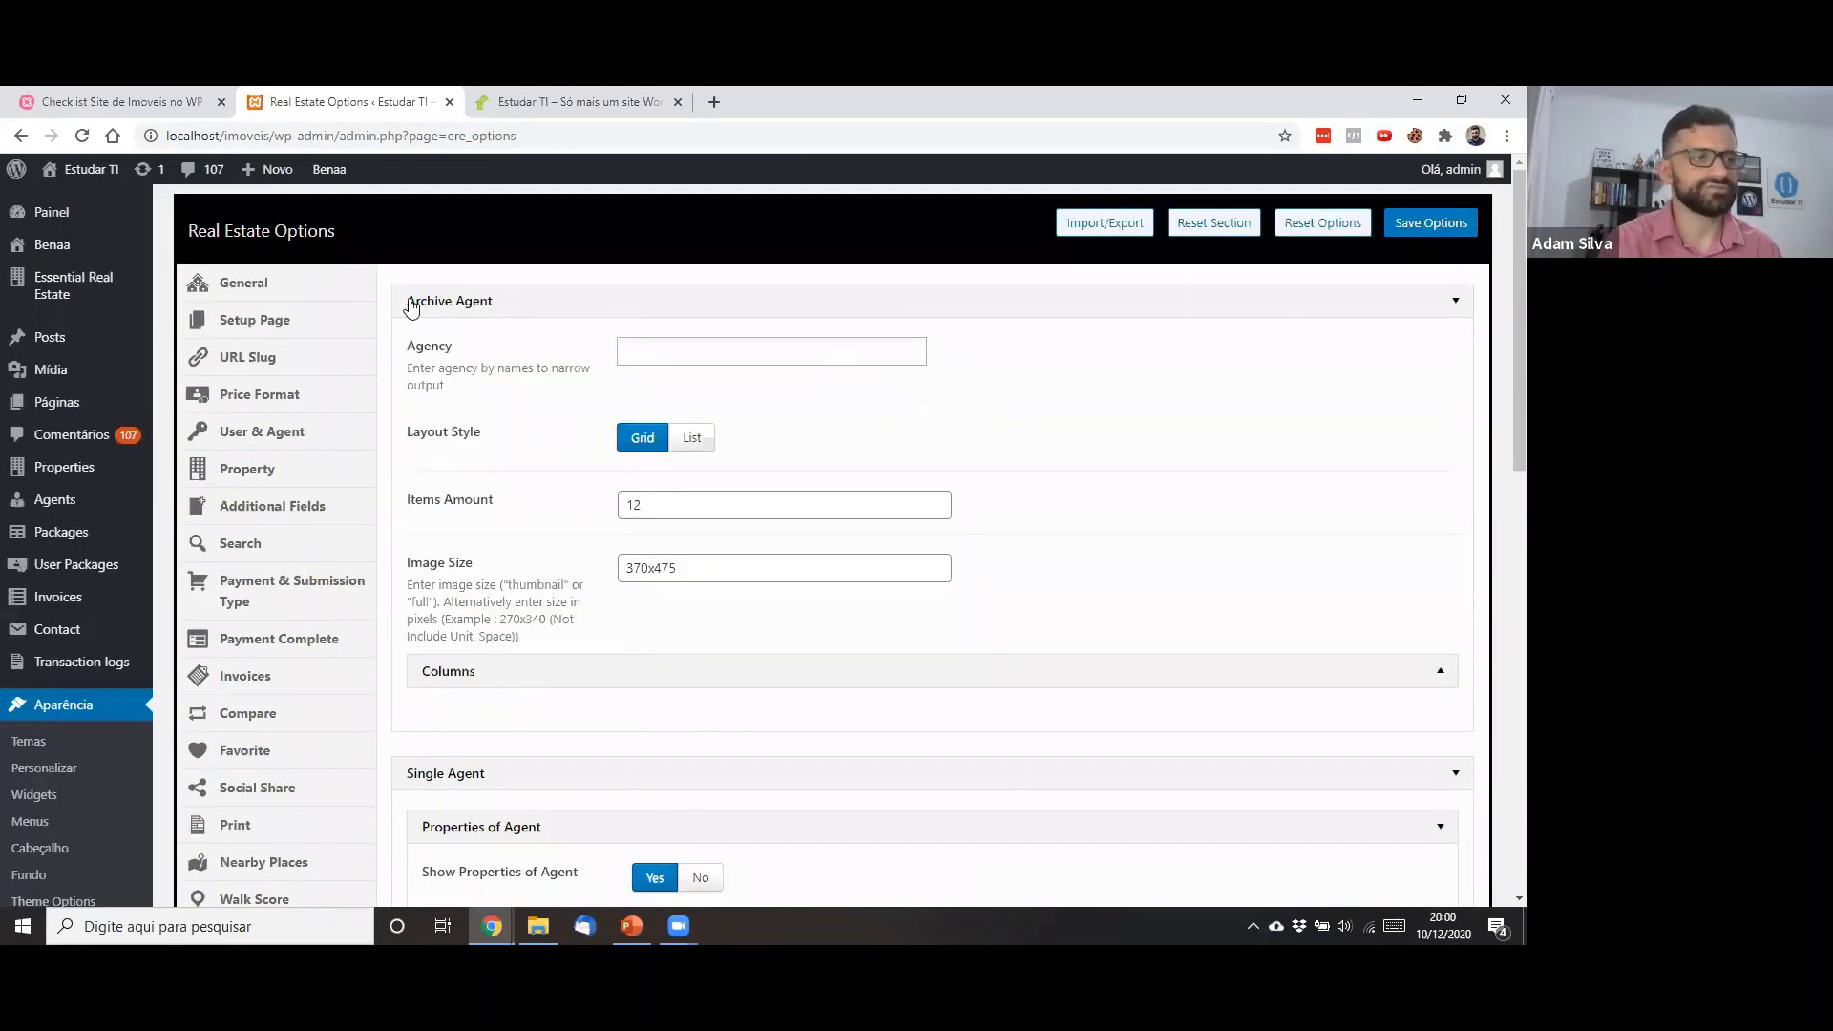
In the General section, set the default Country to Brazil and leave City / Town at None
left_click(304, 284)
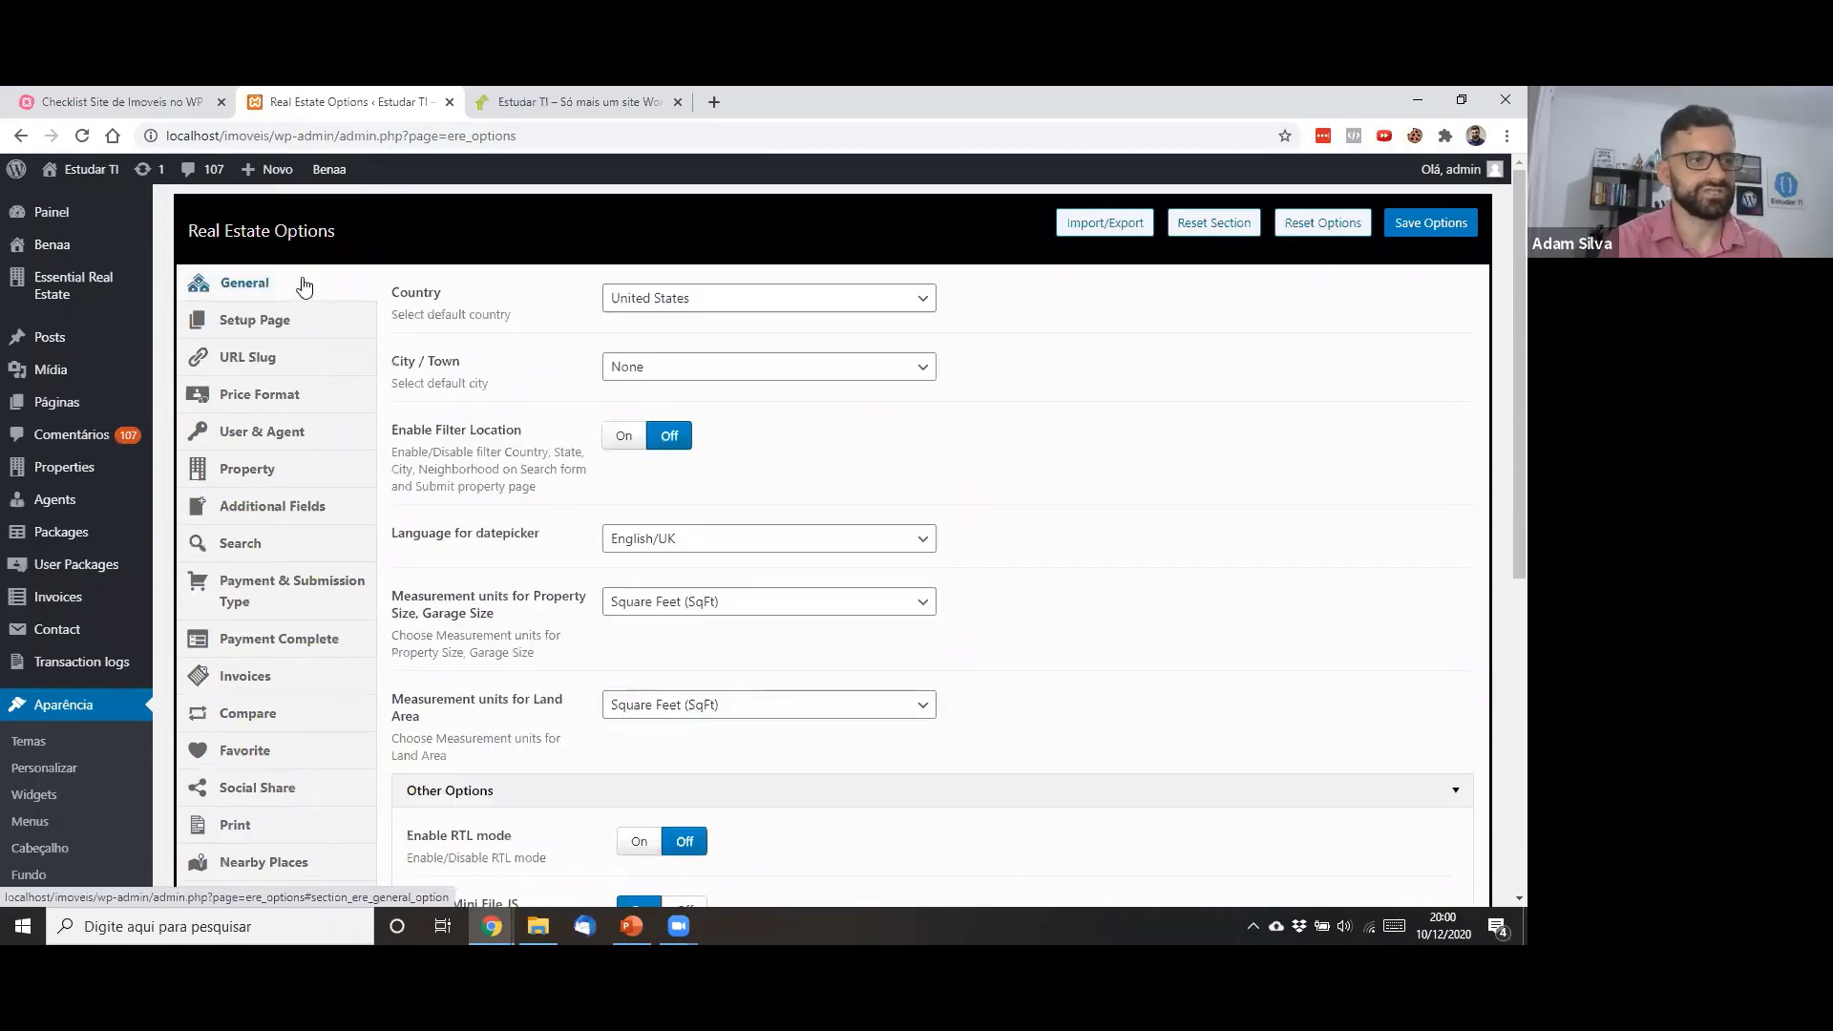
left_click(677, 300)
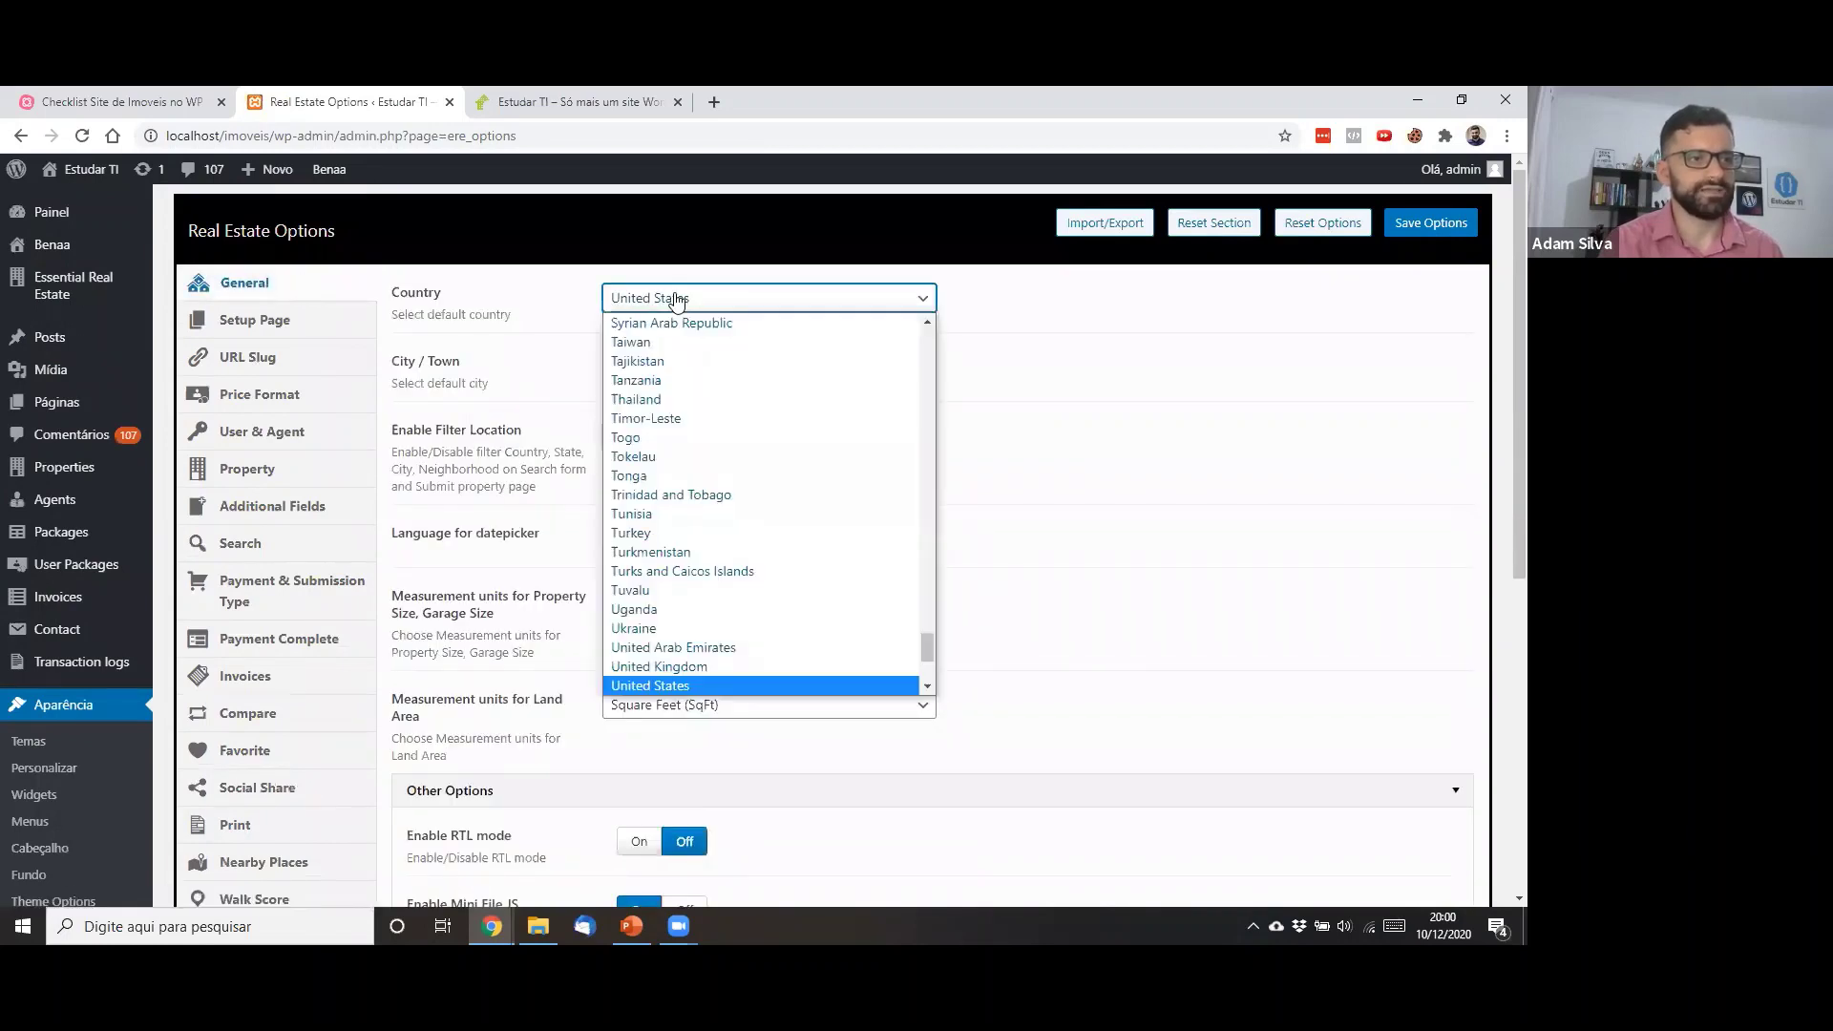
type("br")
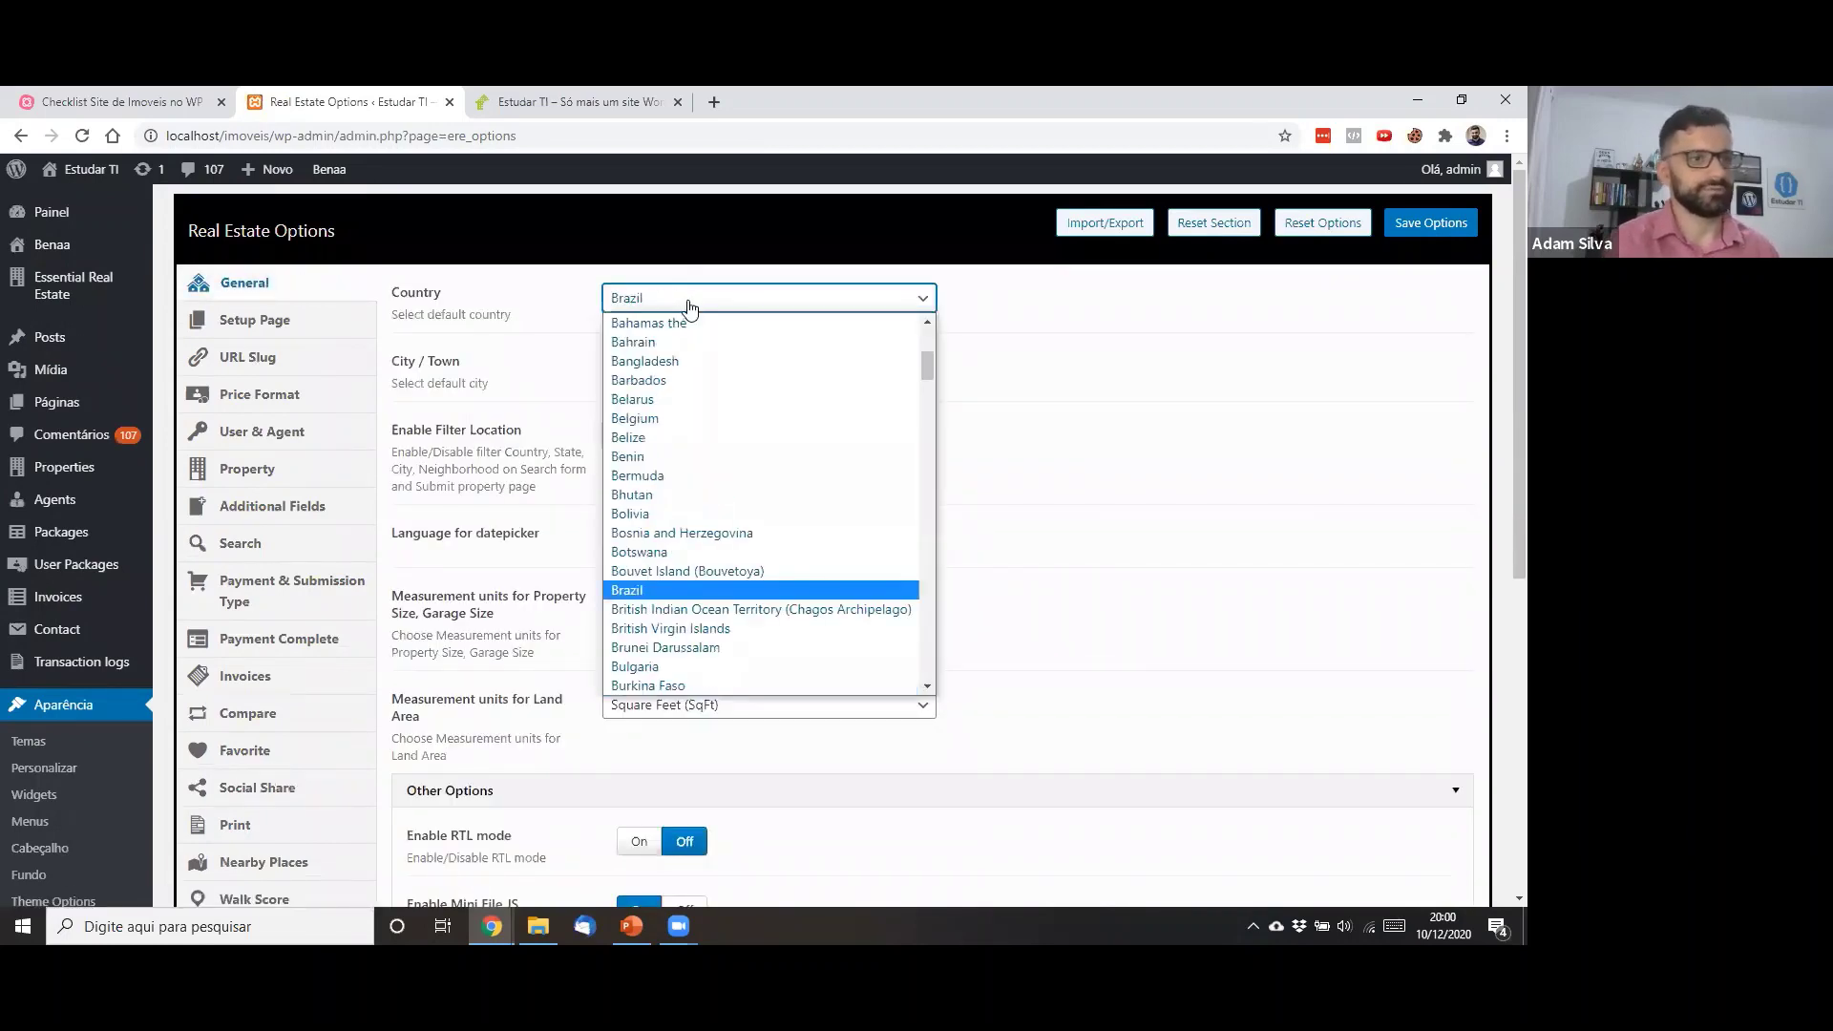
key("Return")
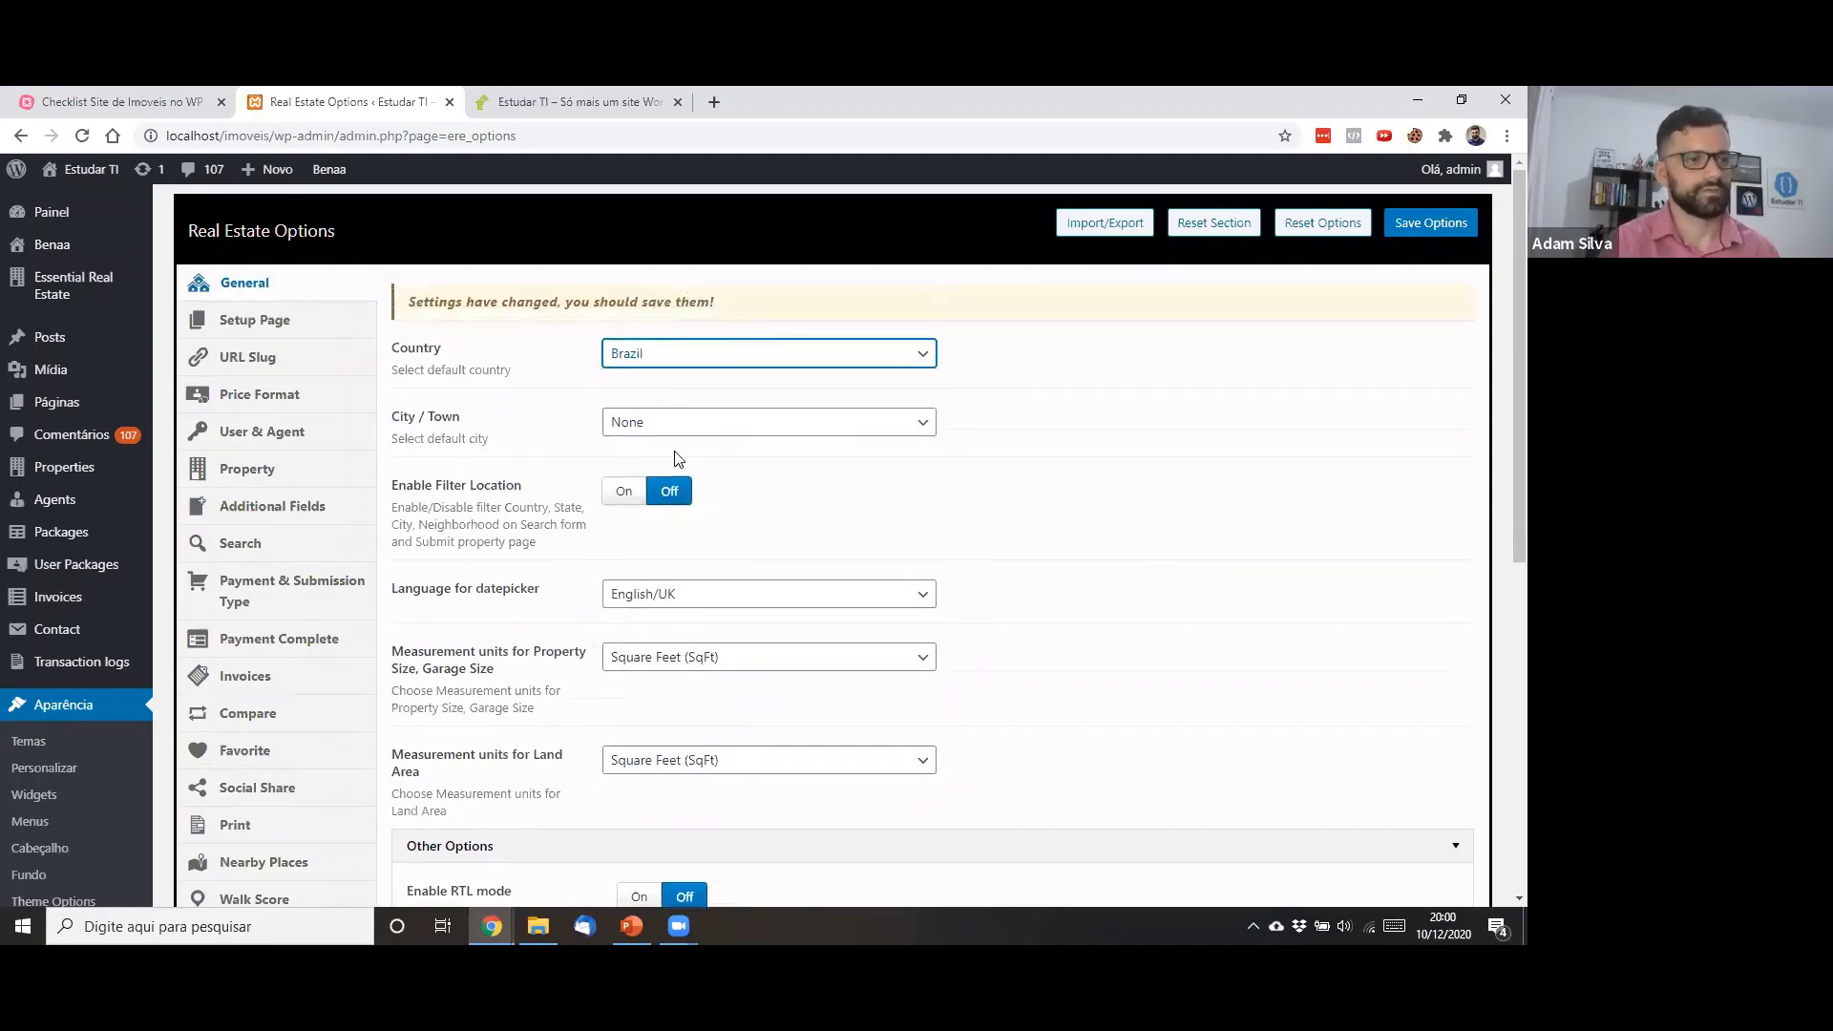
left_click(673, 434)
left_click(941, 410)
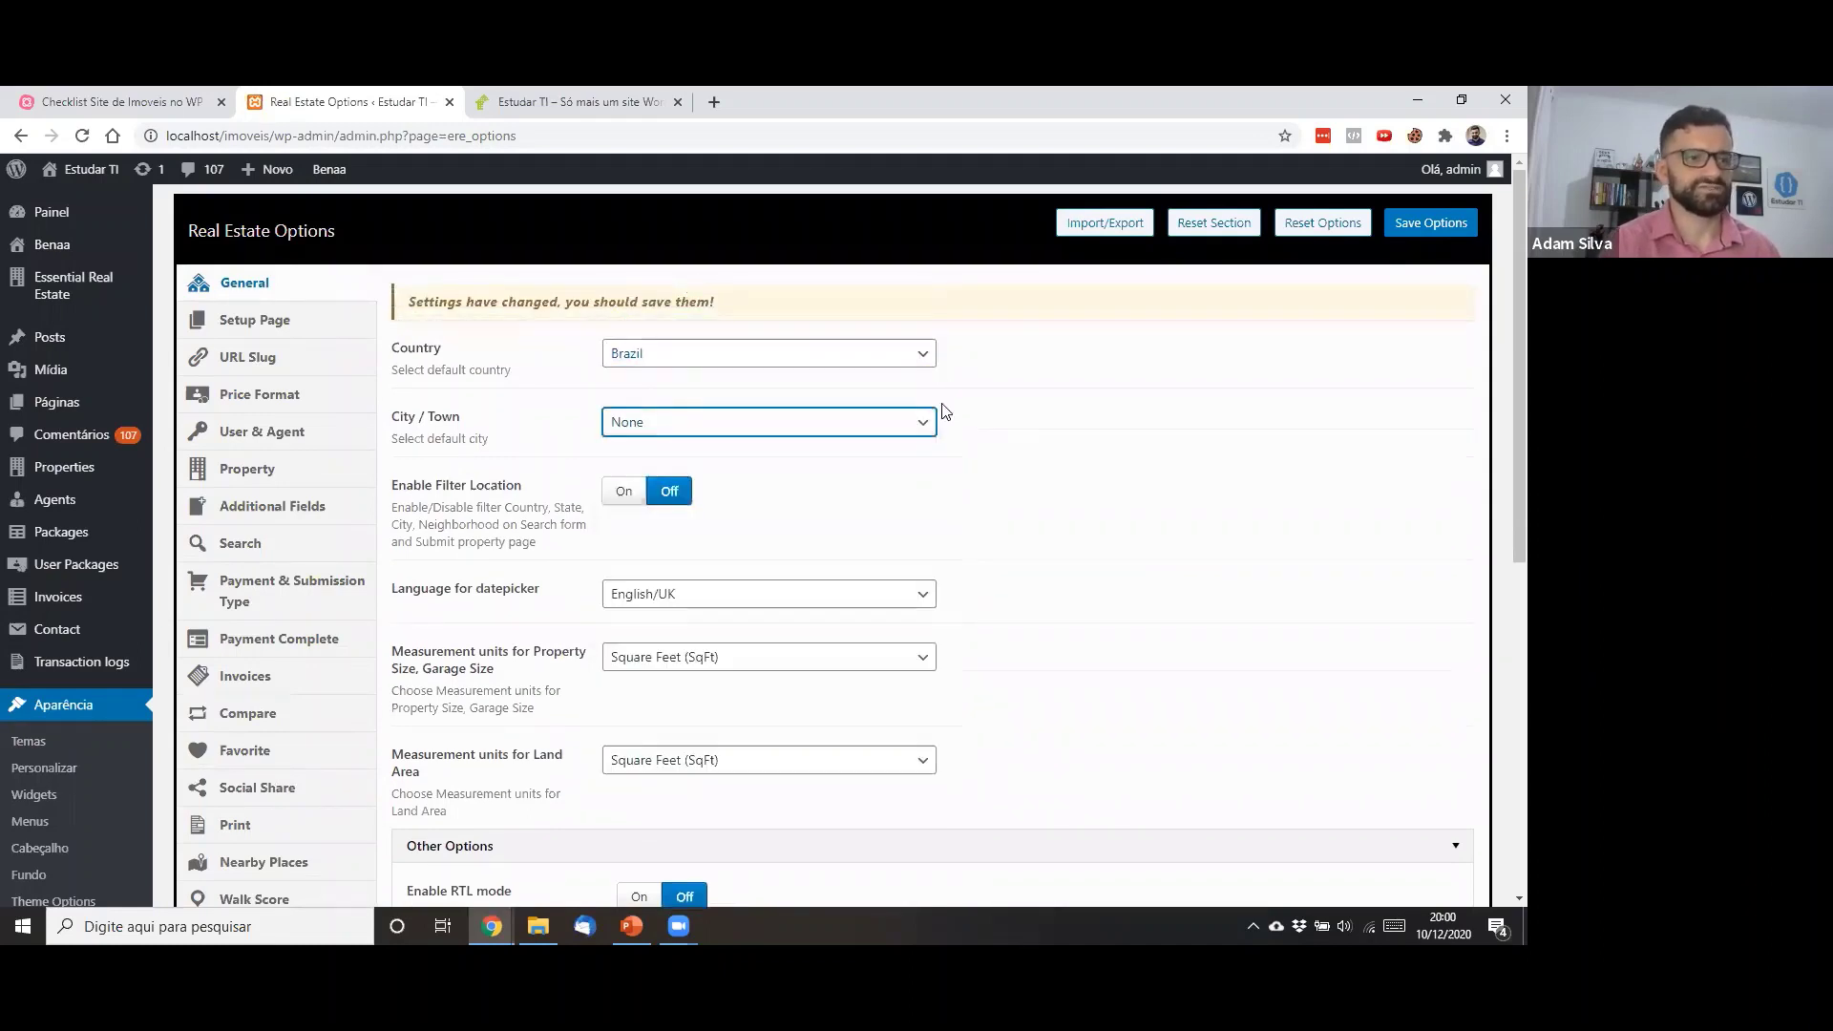
left_click(945, 413)
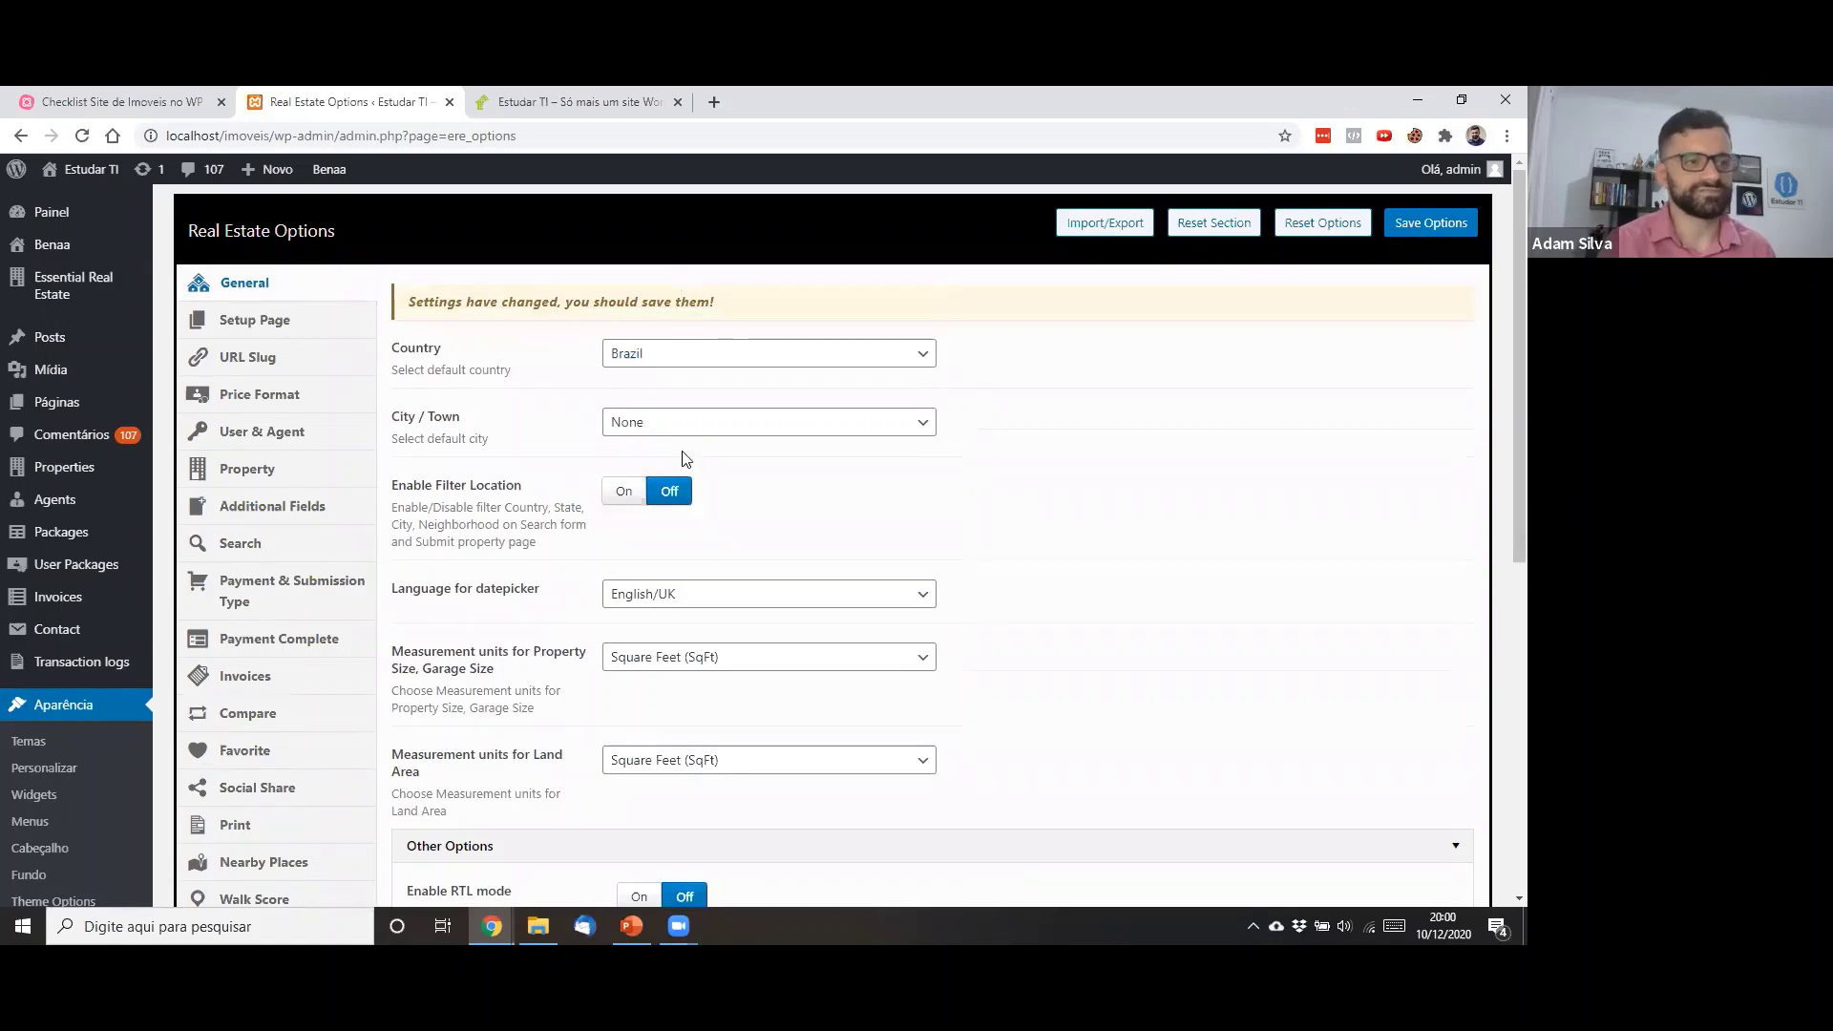
Try turning on Enable Filter Location and switch it back off
scroll(557, 453, "down", 2)
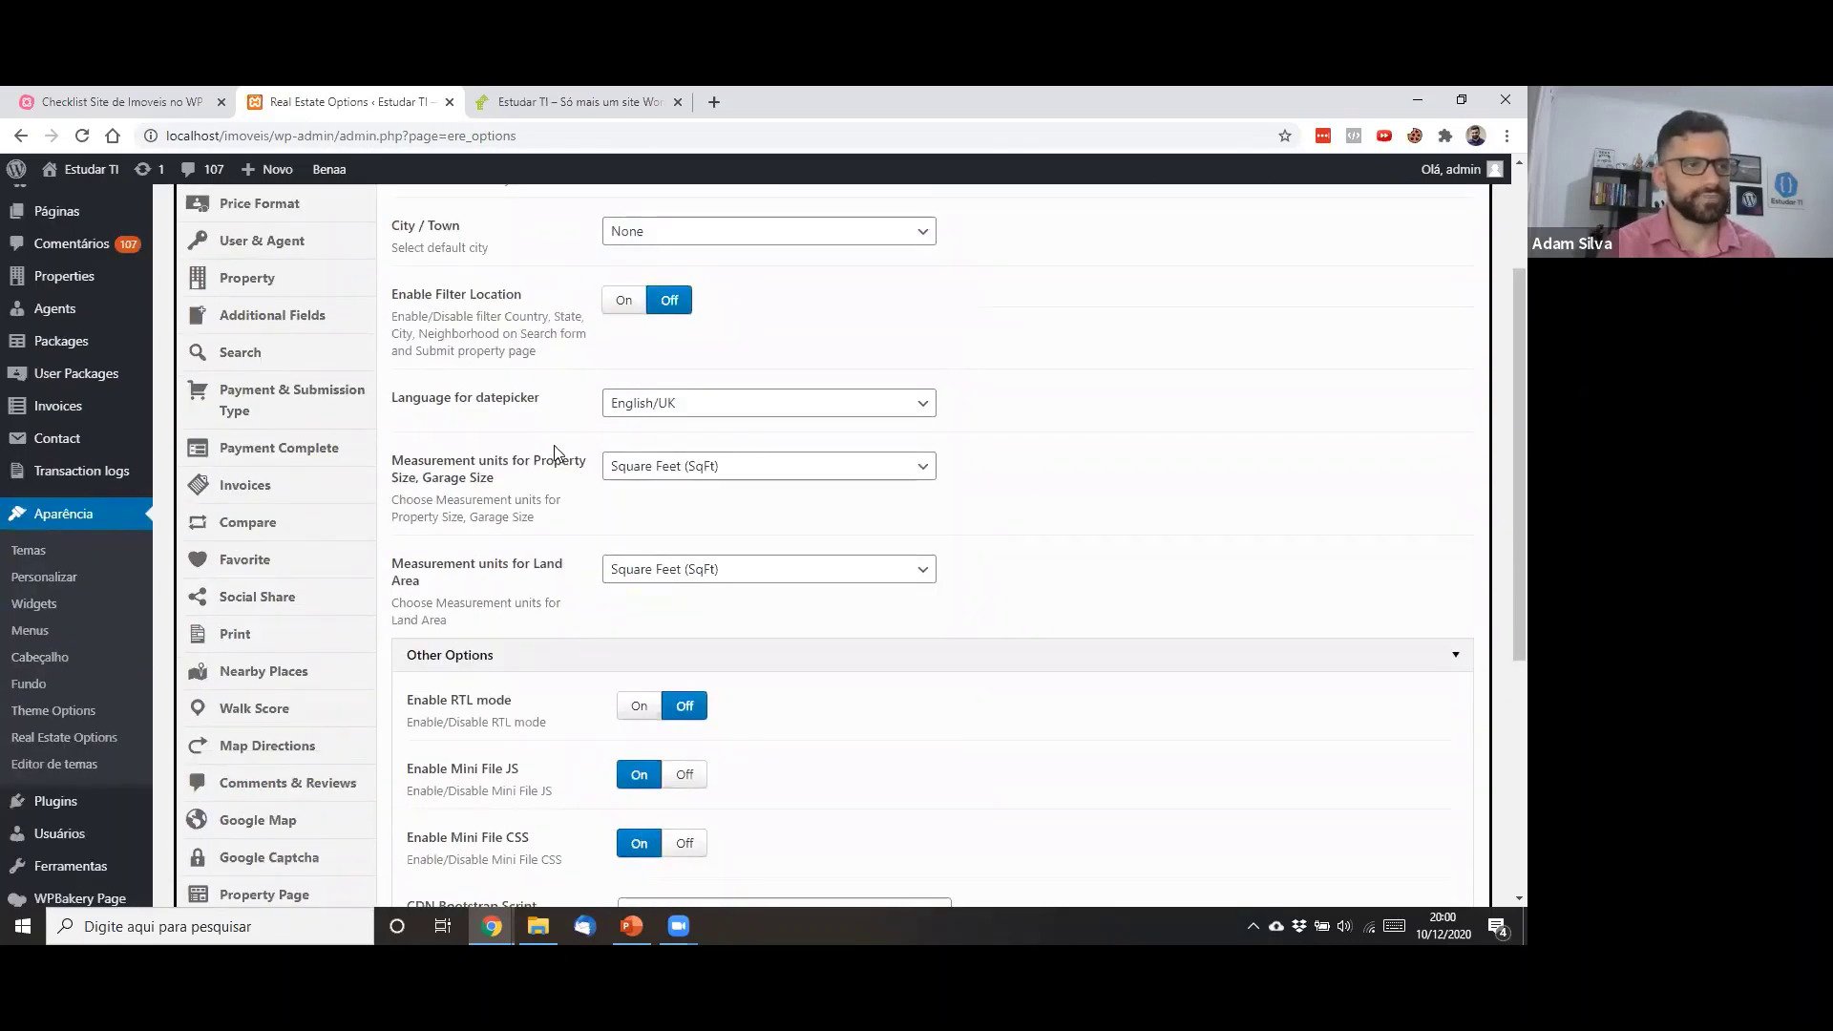
scroll(602, 377, "up", 1)
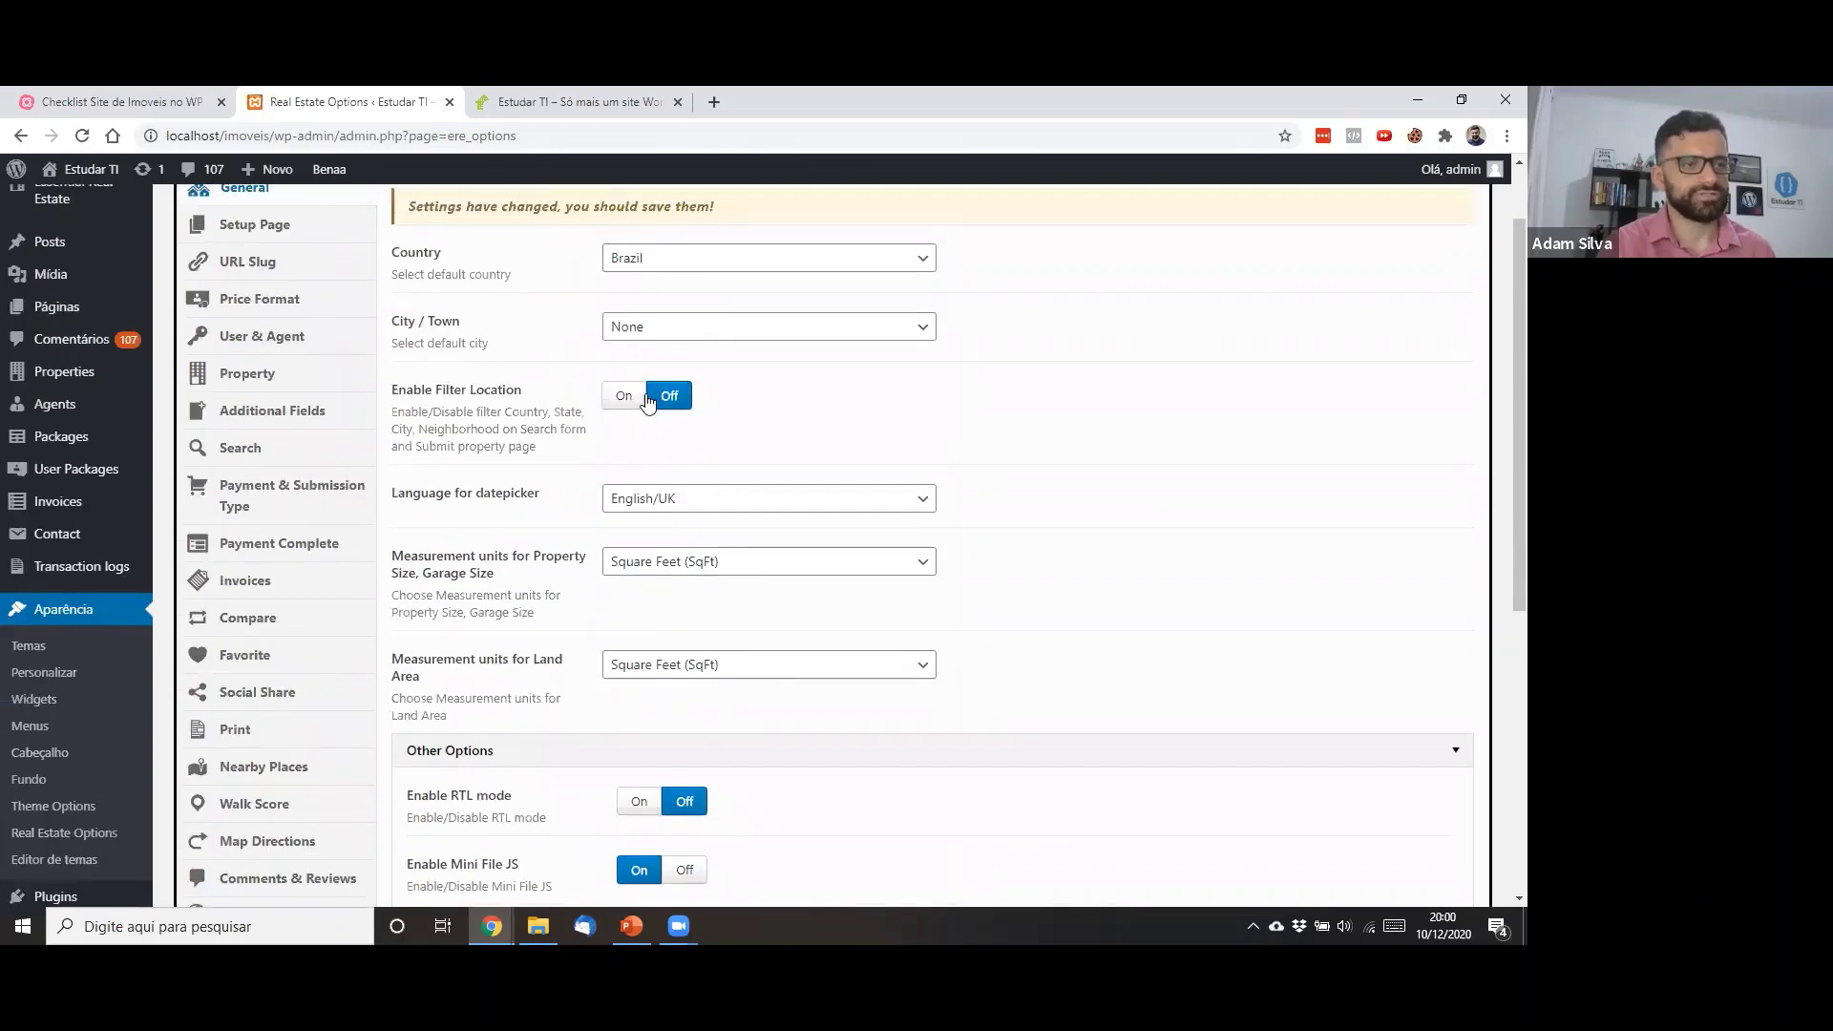
left_click(622, 398)
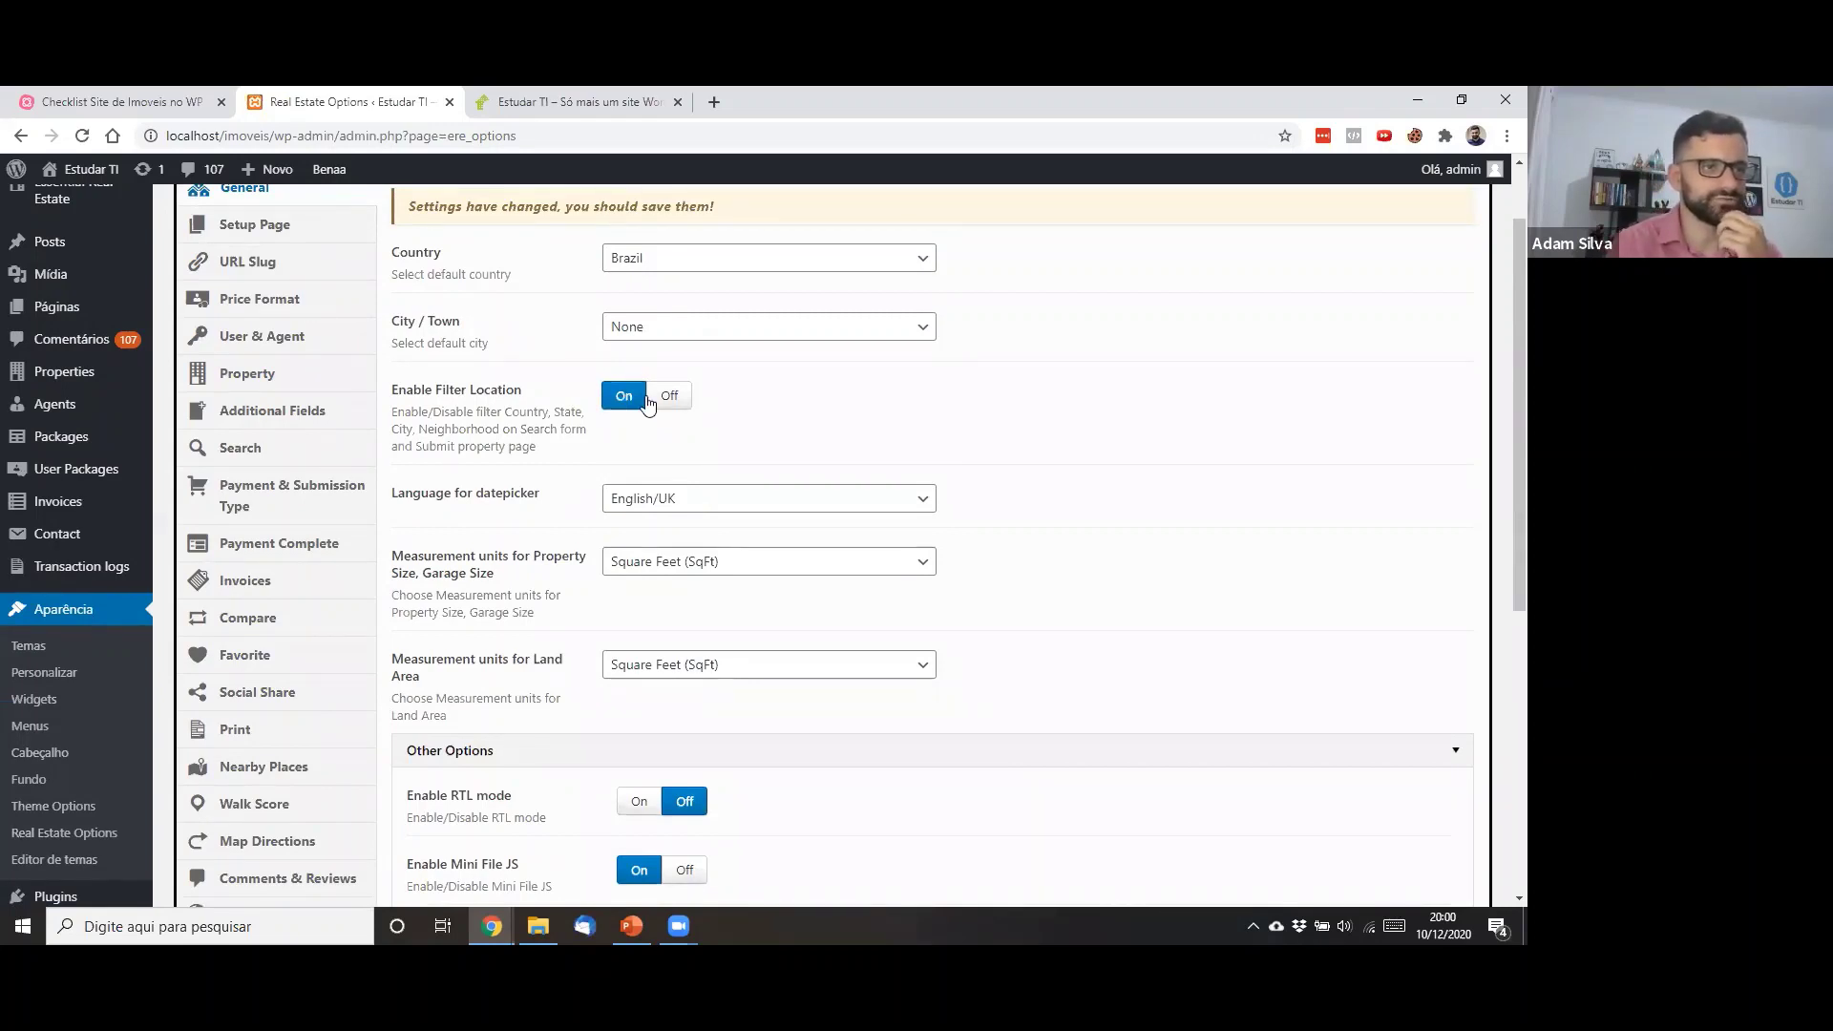
left_click(657, 399)
Set the Language for datepicker to Brazilian
left_click(673, 500)
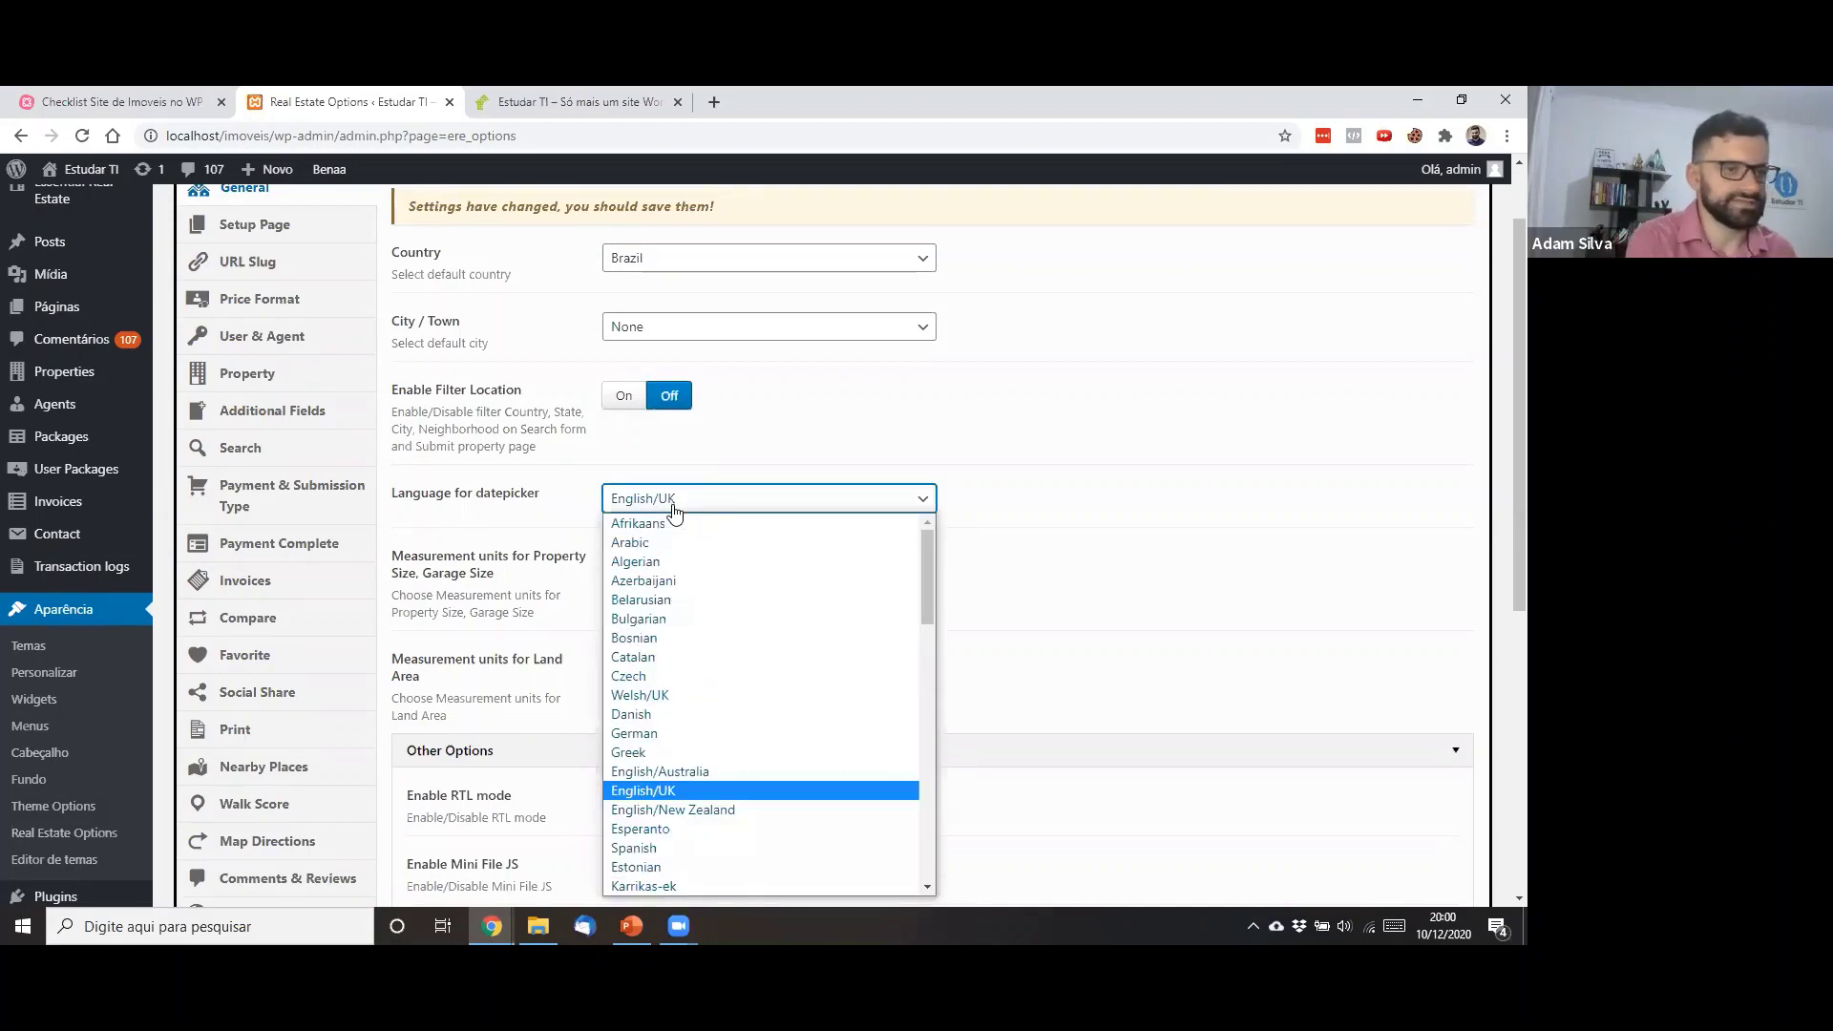
key("b")
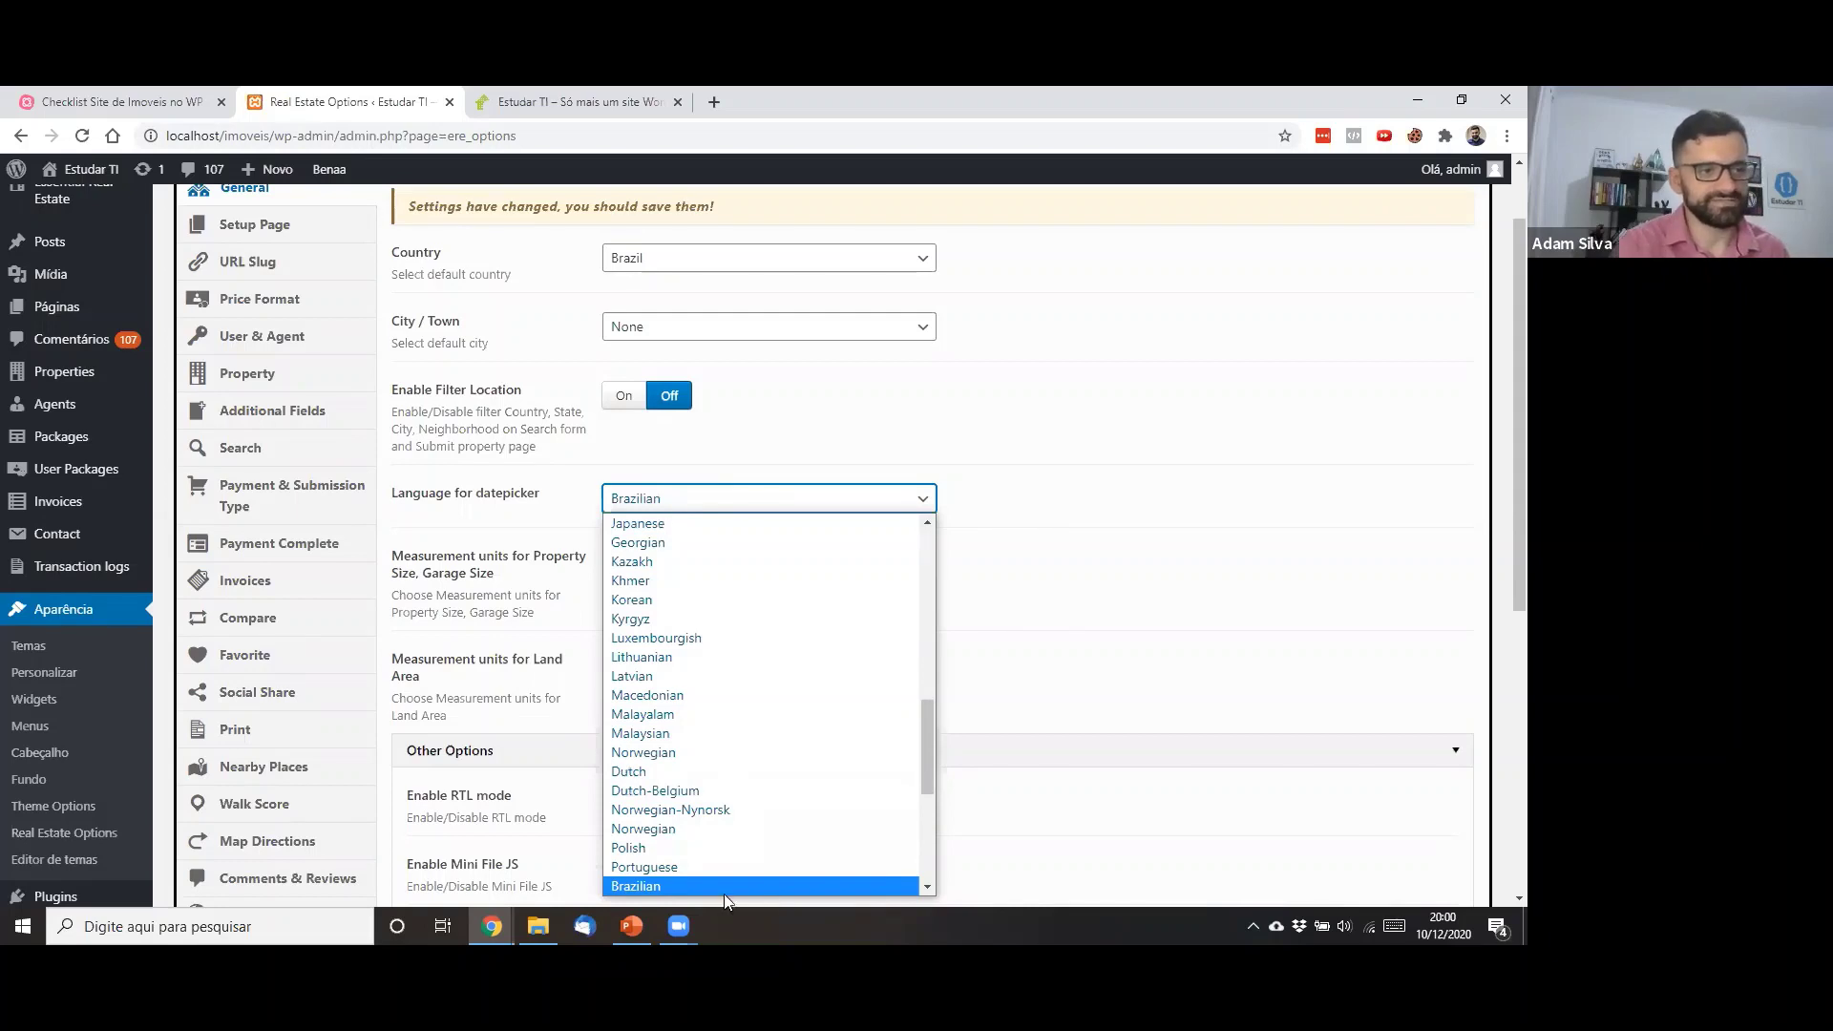
scroll(723, 891, "down", 1)
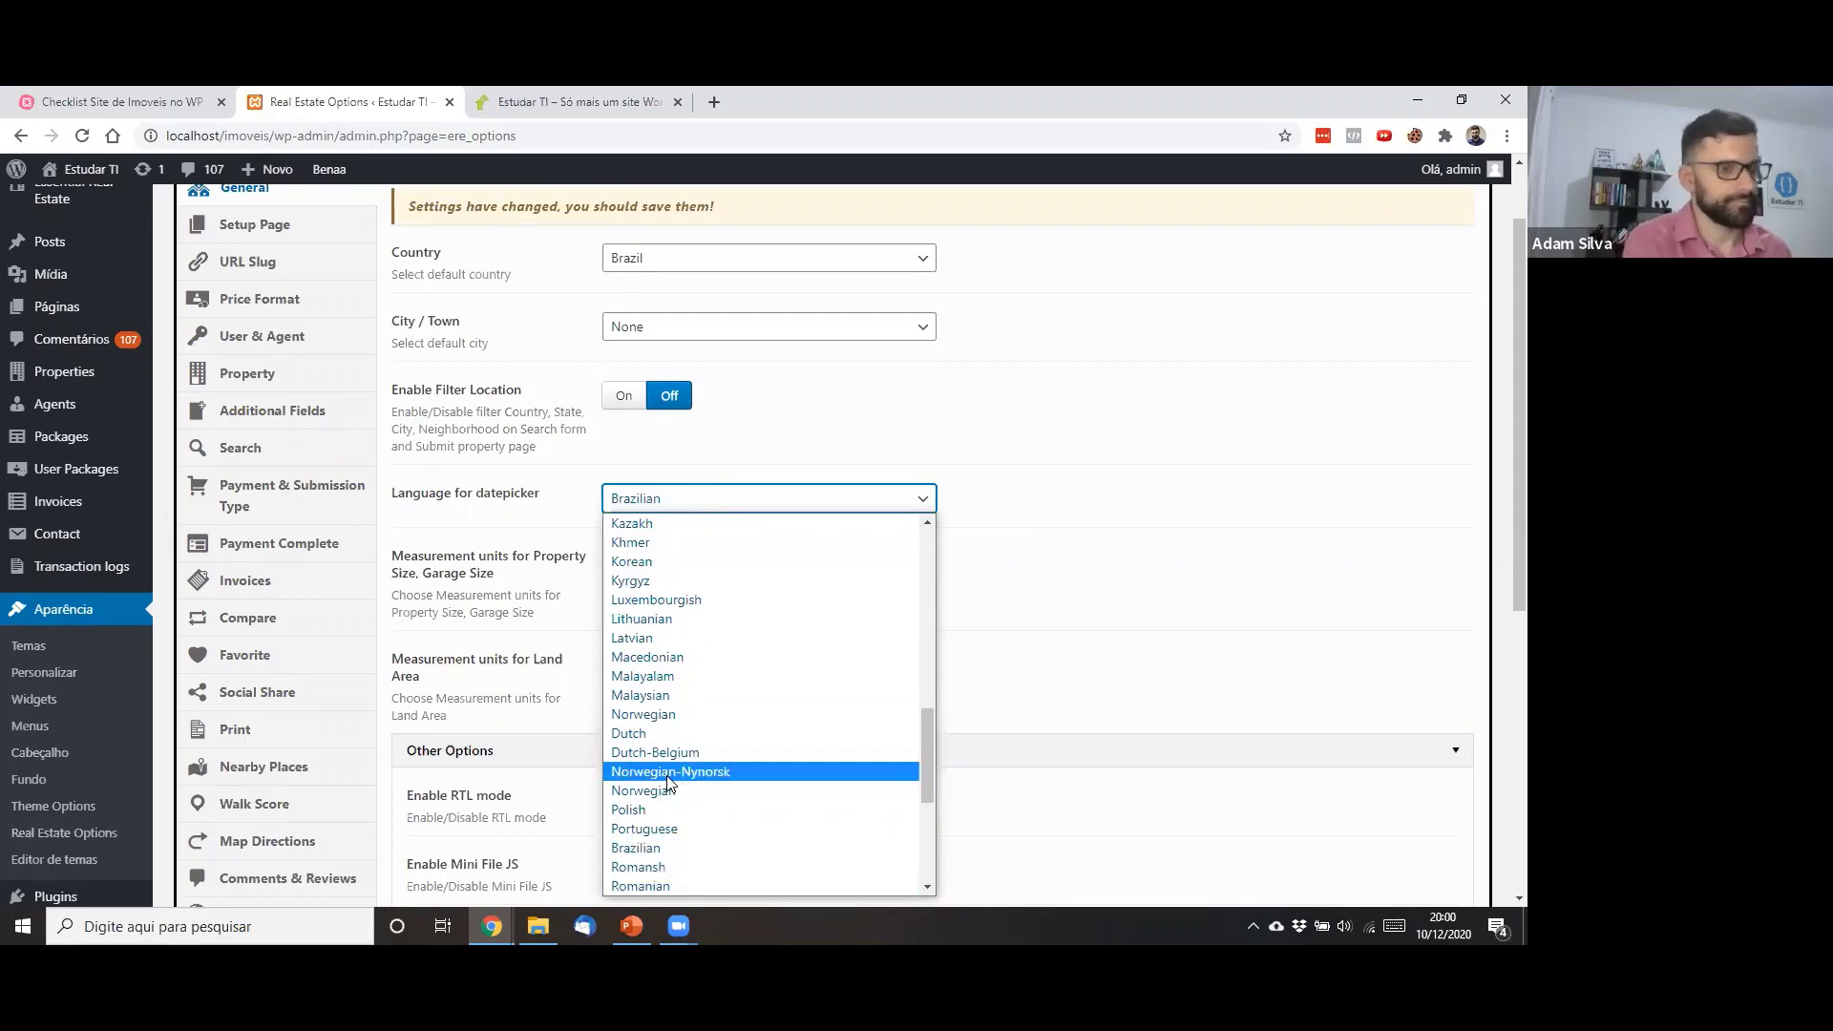
key("b")
key("Up")
key("Down")
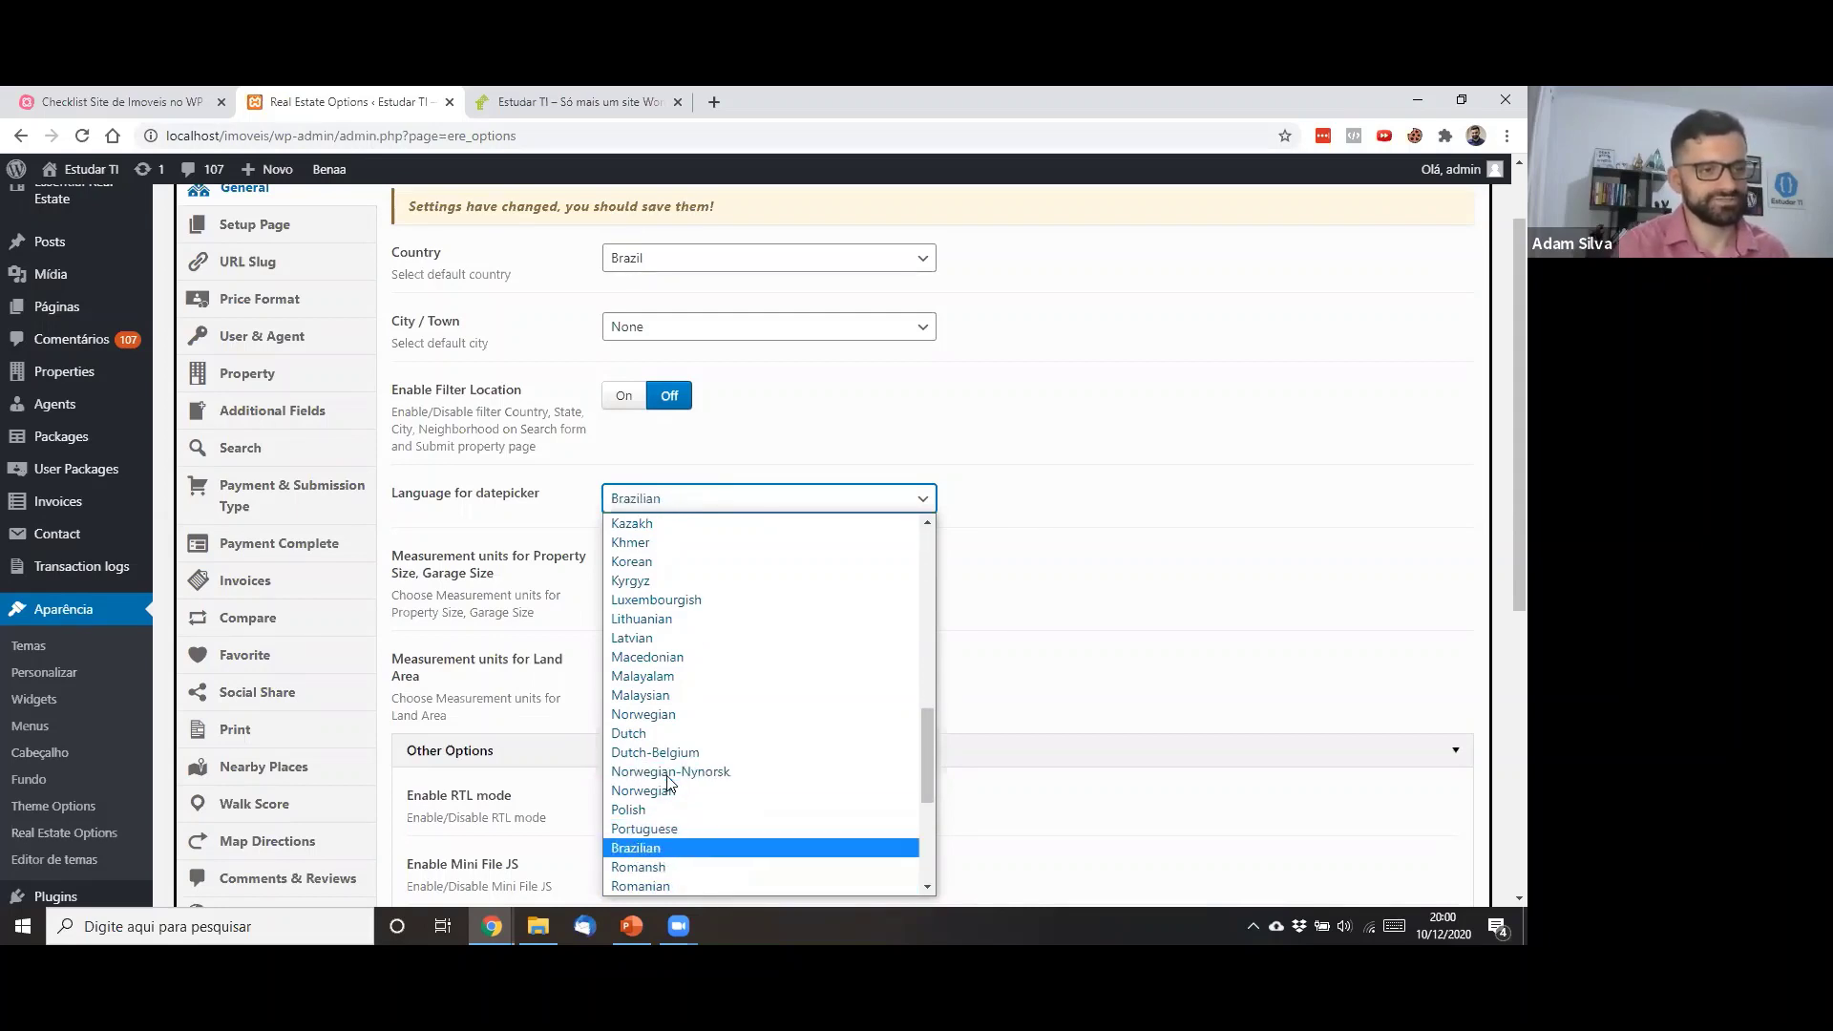
key("Up")
key("Down")
key("Return")
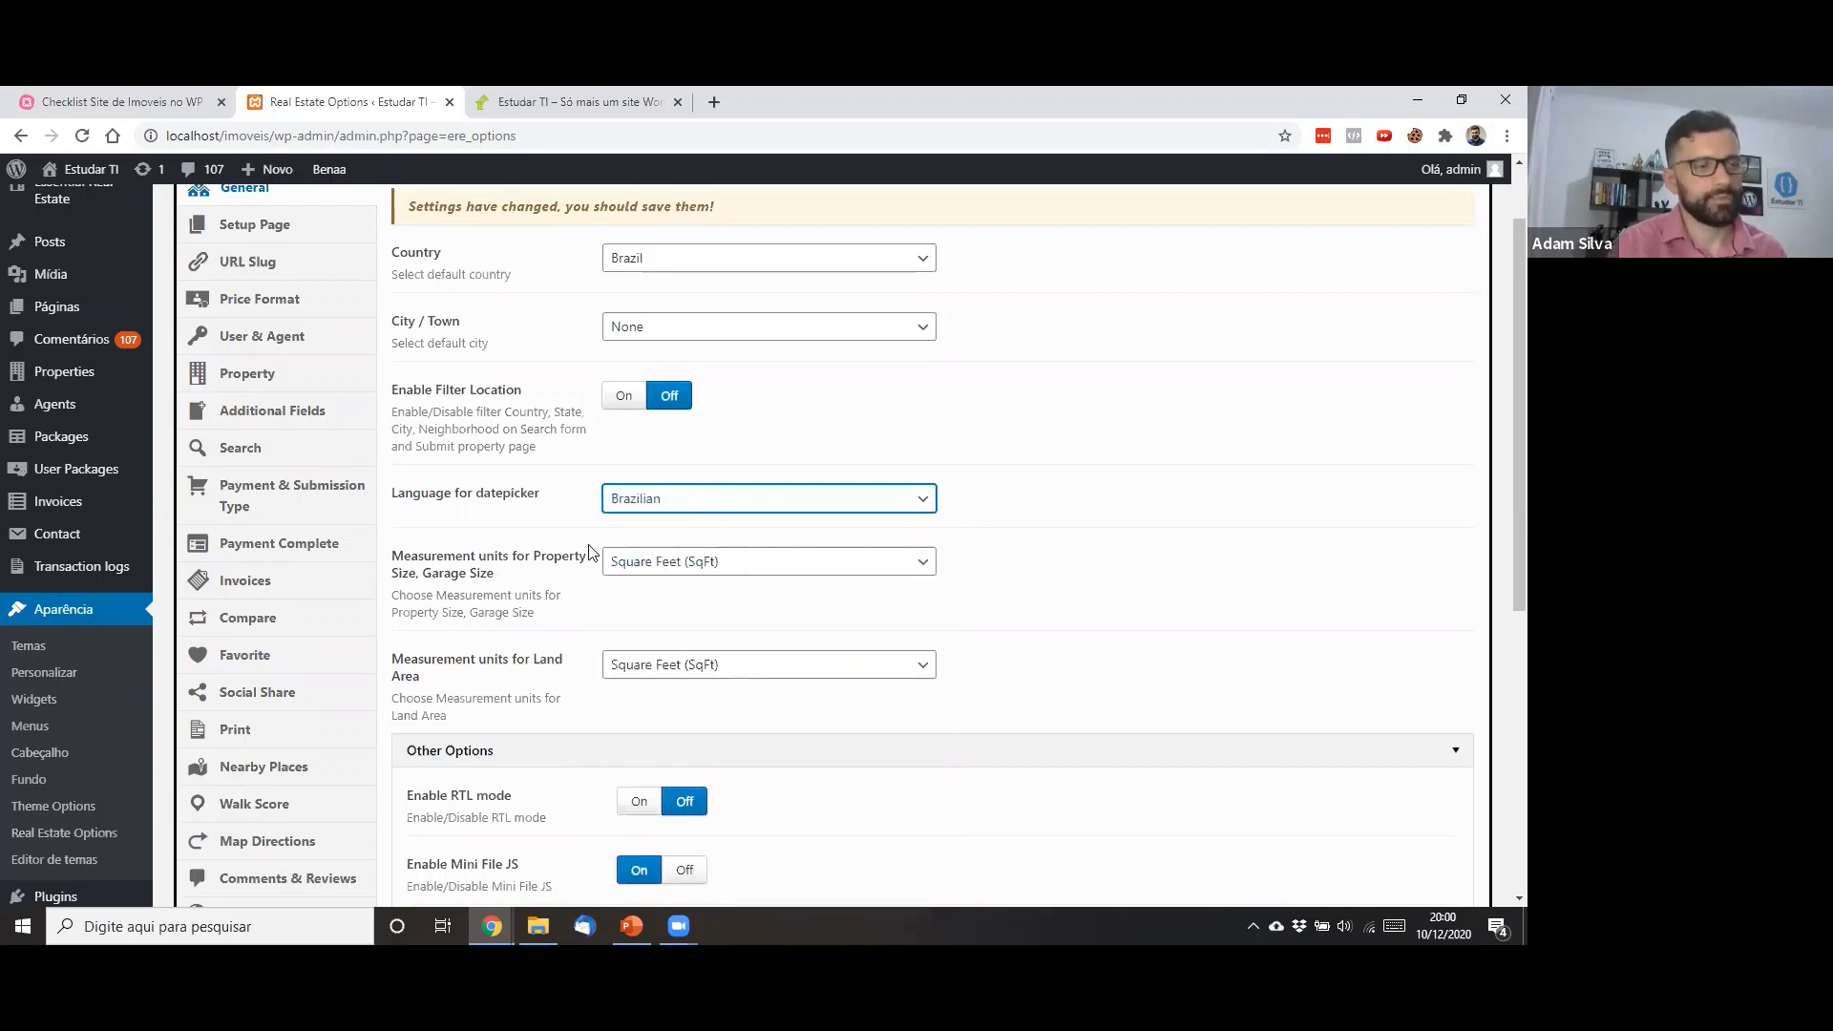
Try Custom Units and Square Meters (m2) as the measurement units for Property Size and Garage Size
left_click(718, 568)
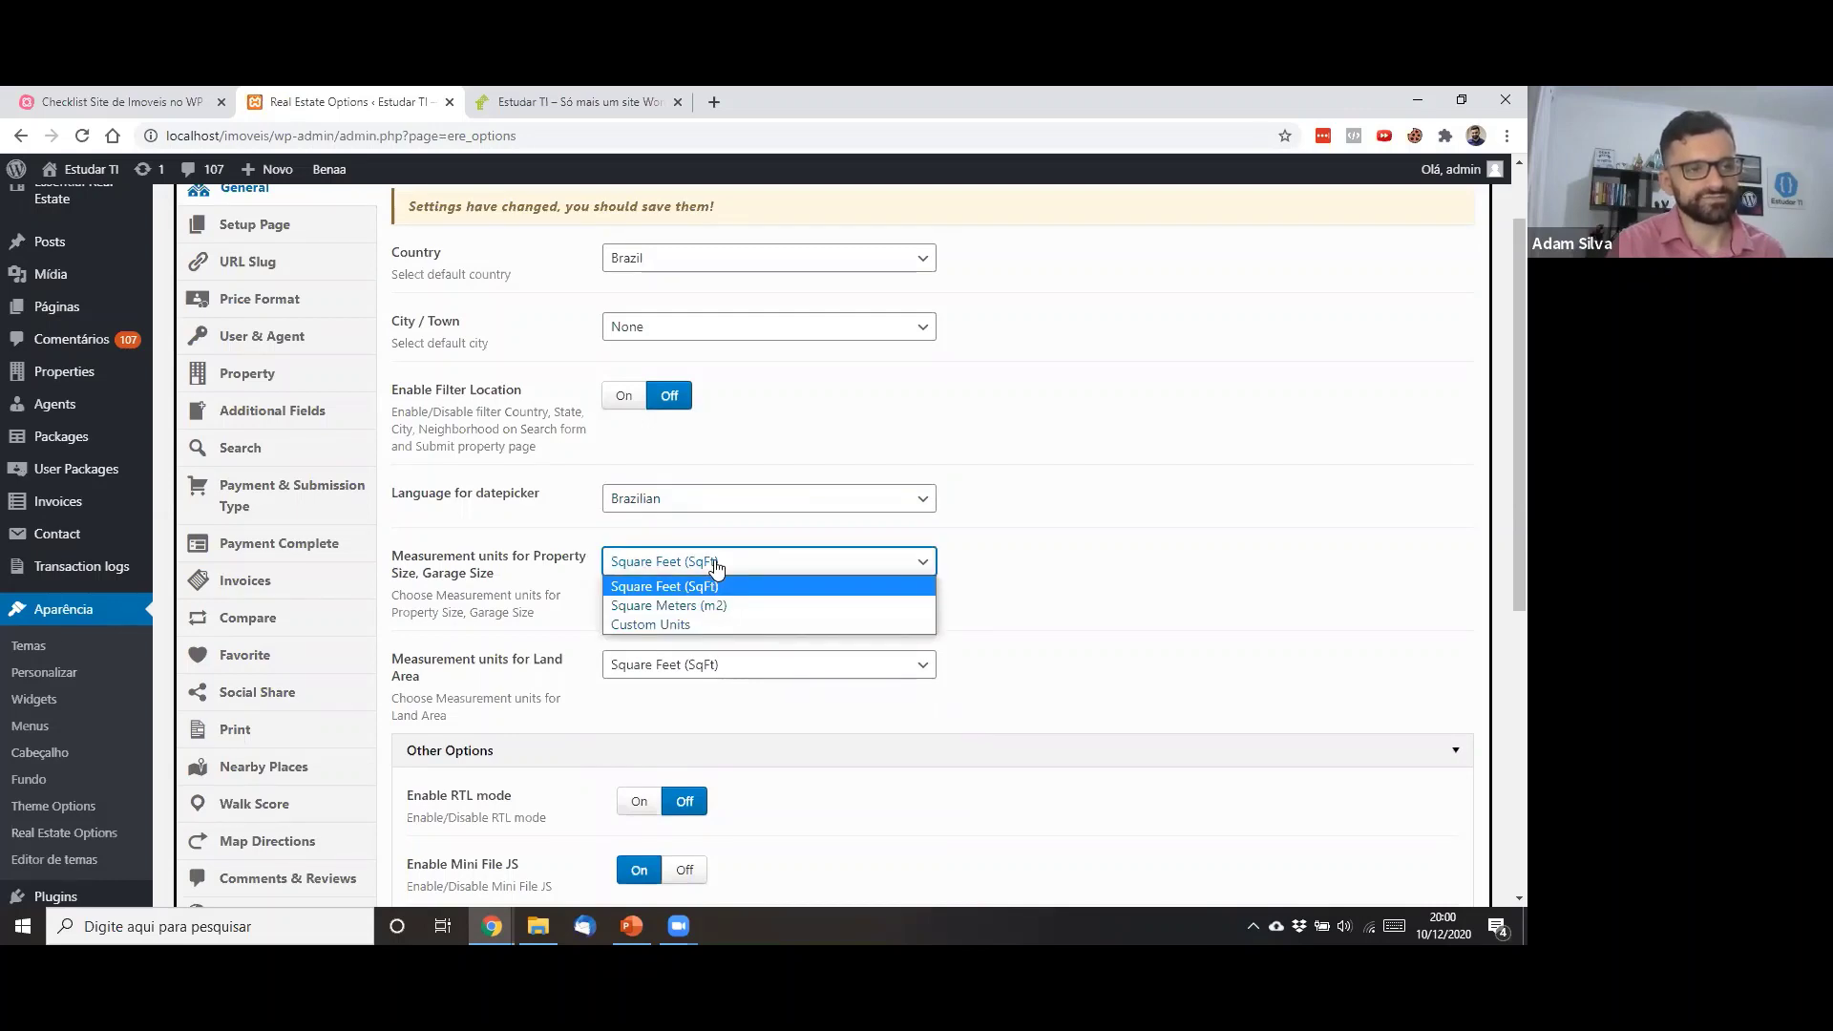
left_click(636, 627)
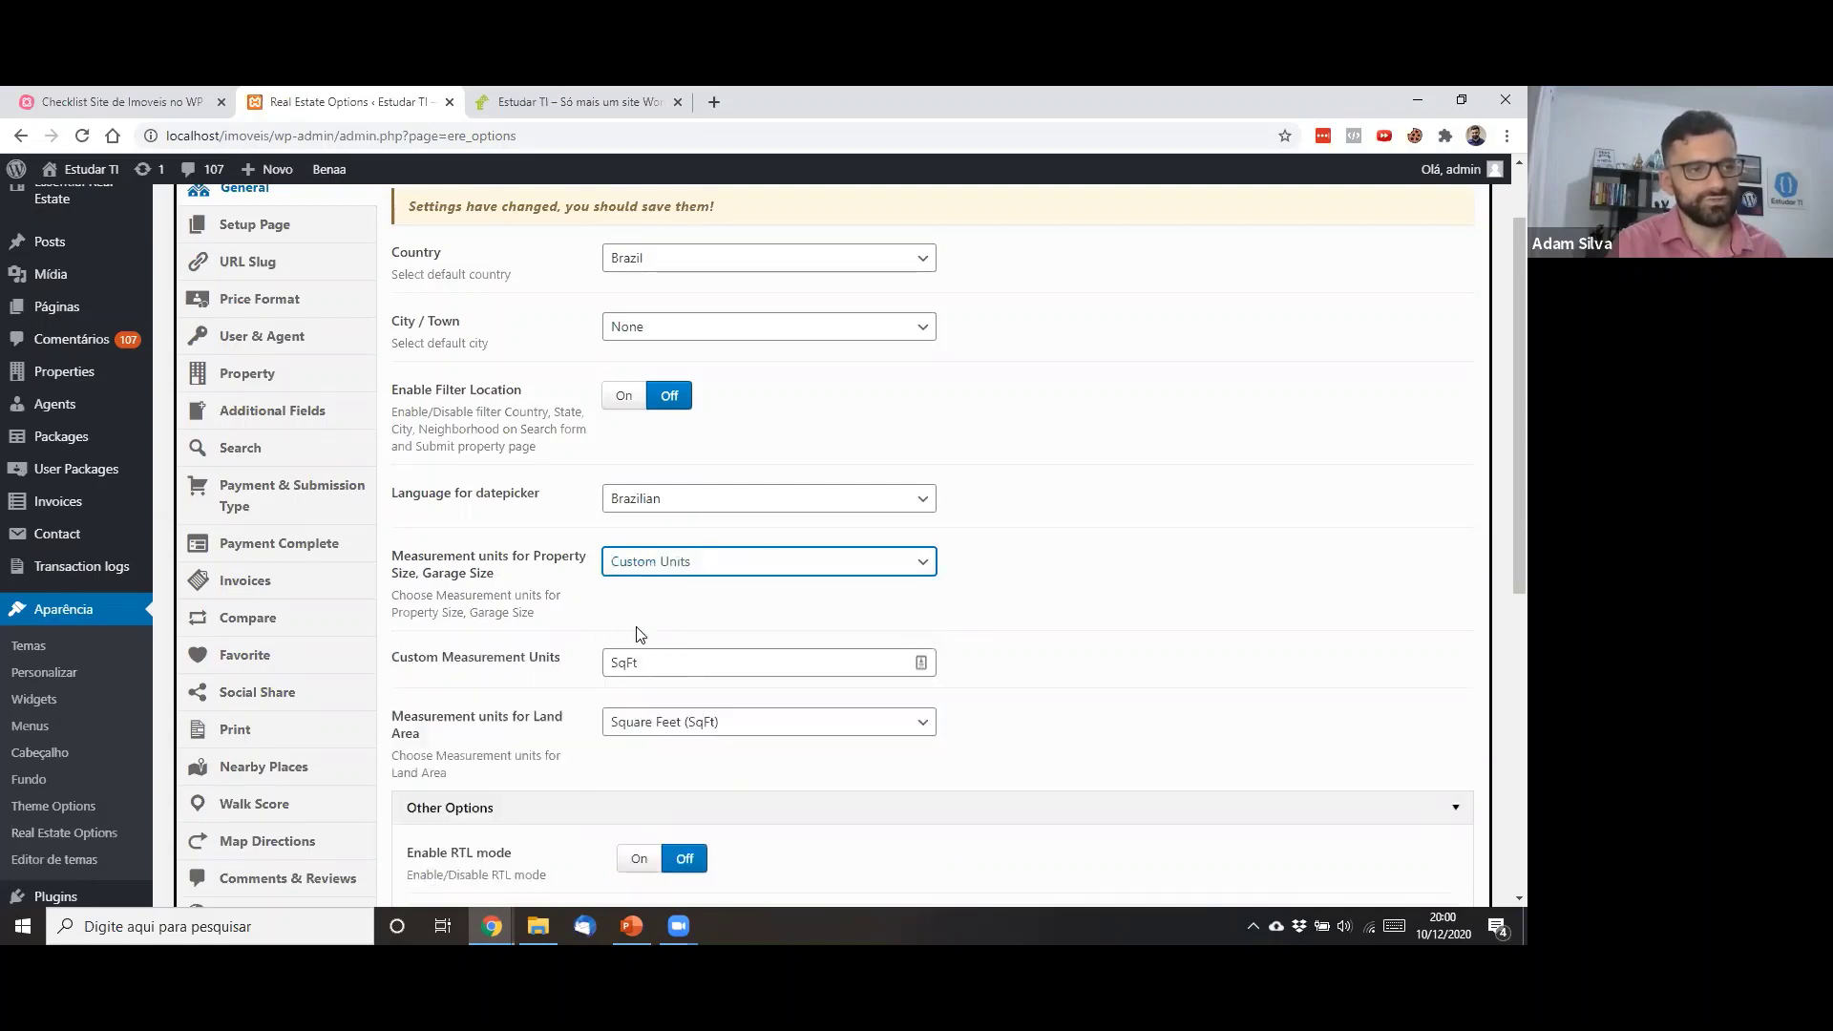
left_click(655, 565)
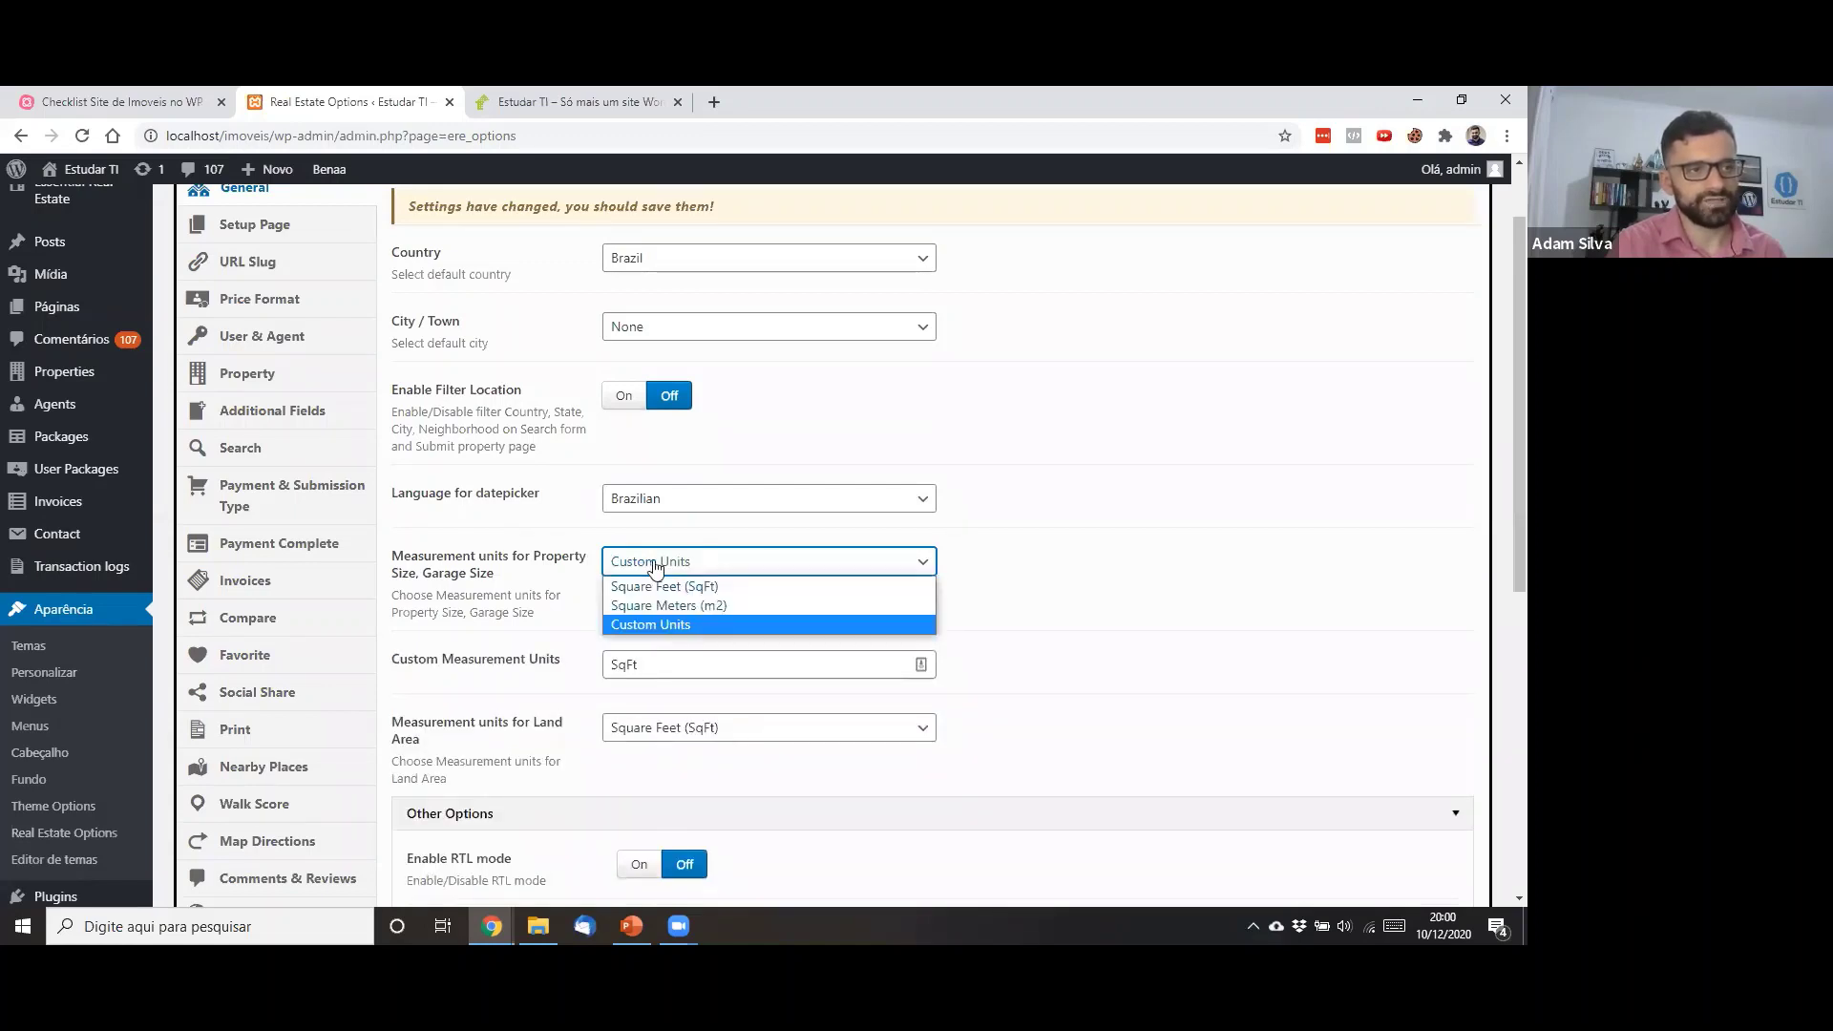
left_click(743, 609)
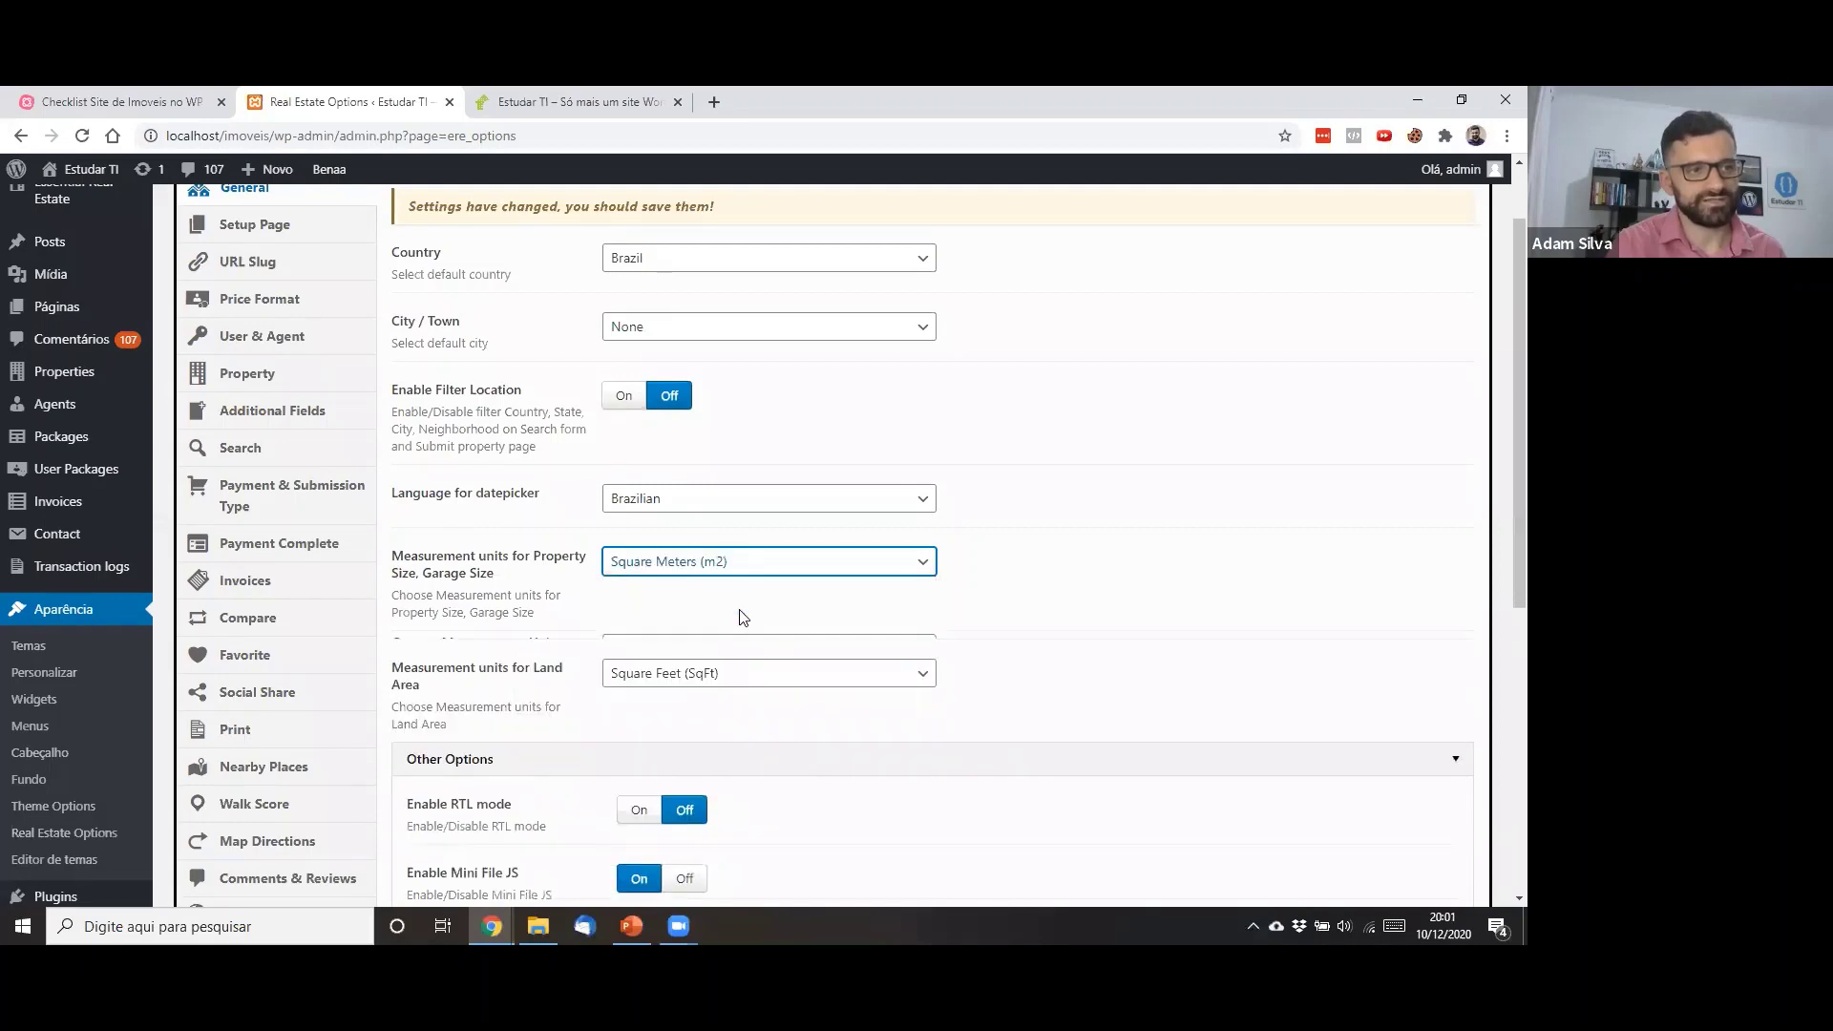
Set the Property Size and Garage Size measurement units to Custom Units, with m2 as the custom unit
left_click(641, 571)
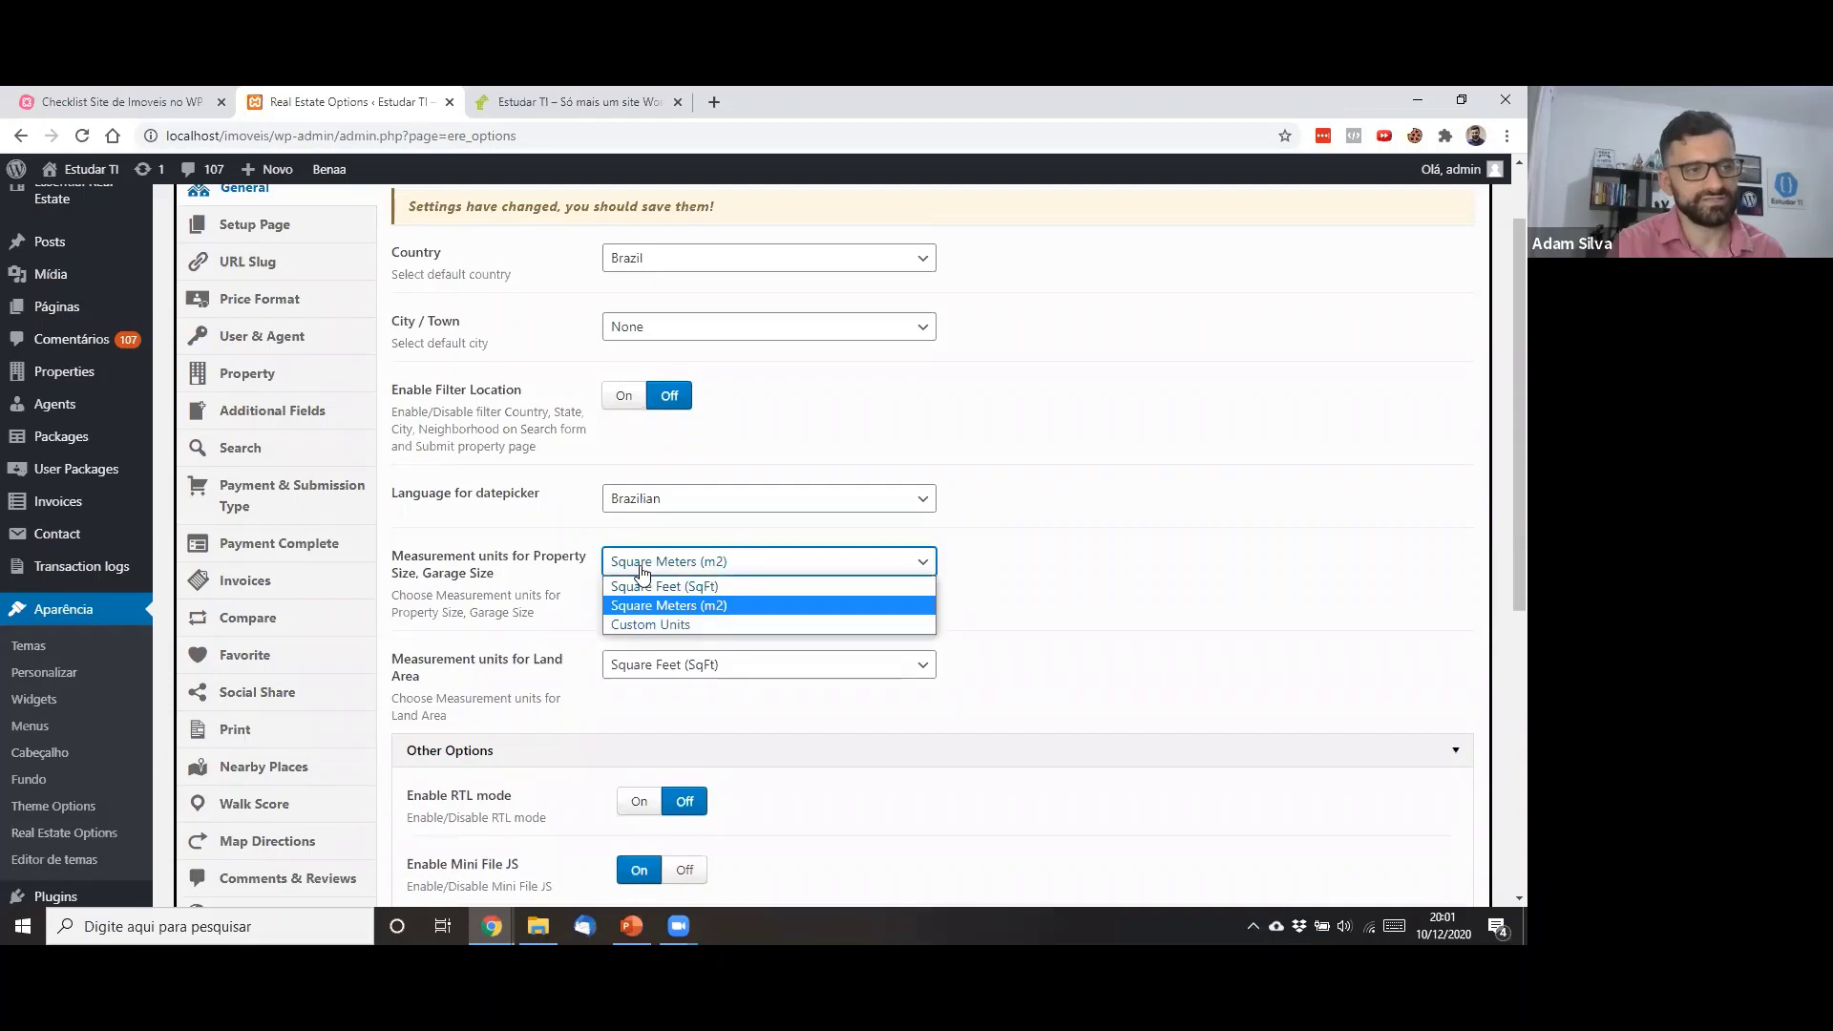
left_click(655, 621)
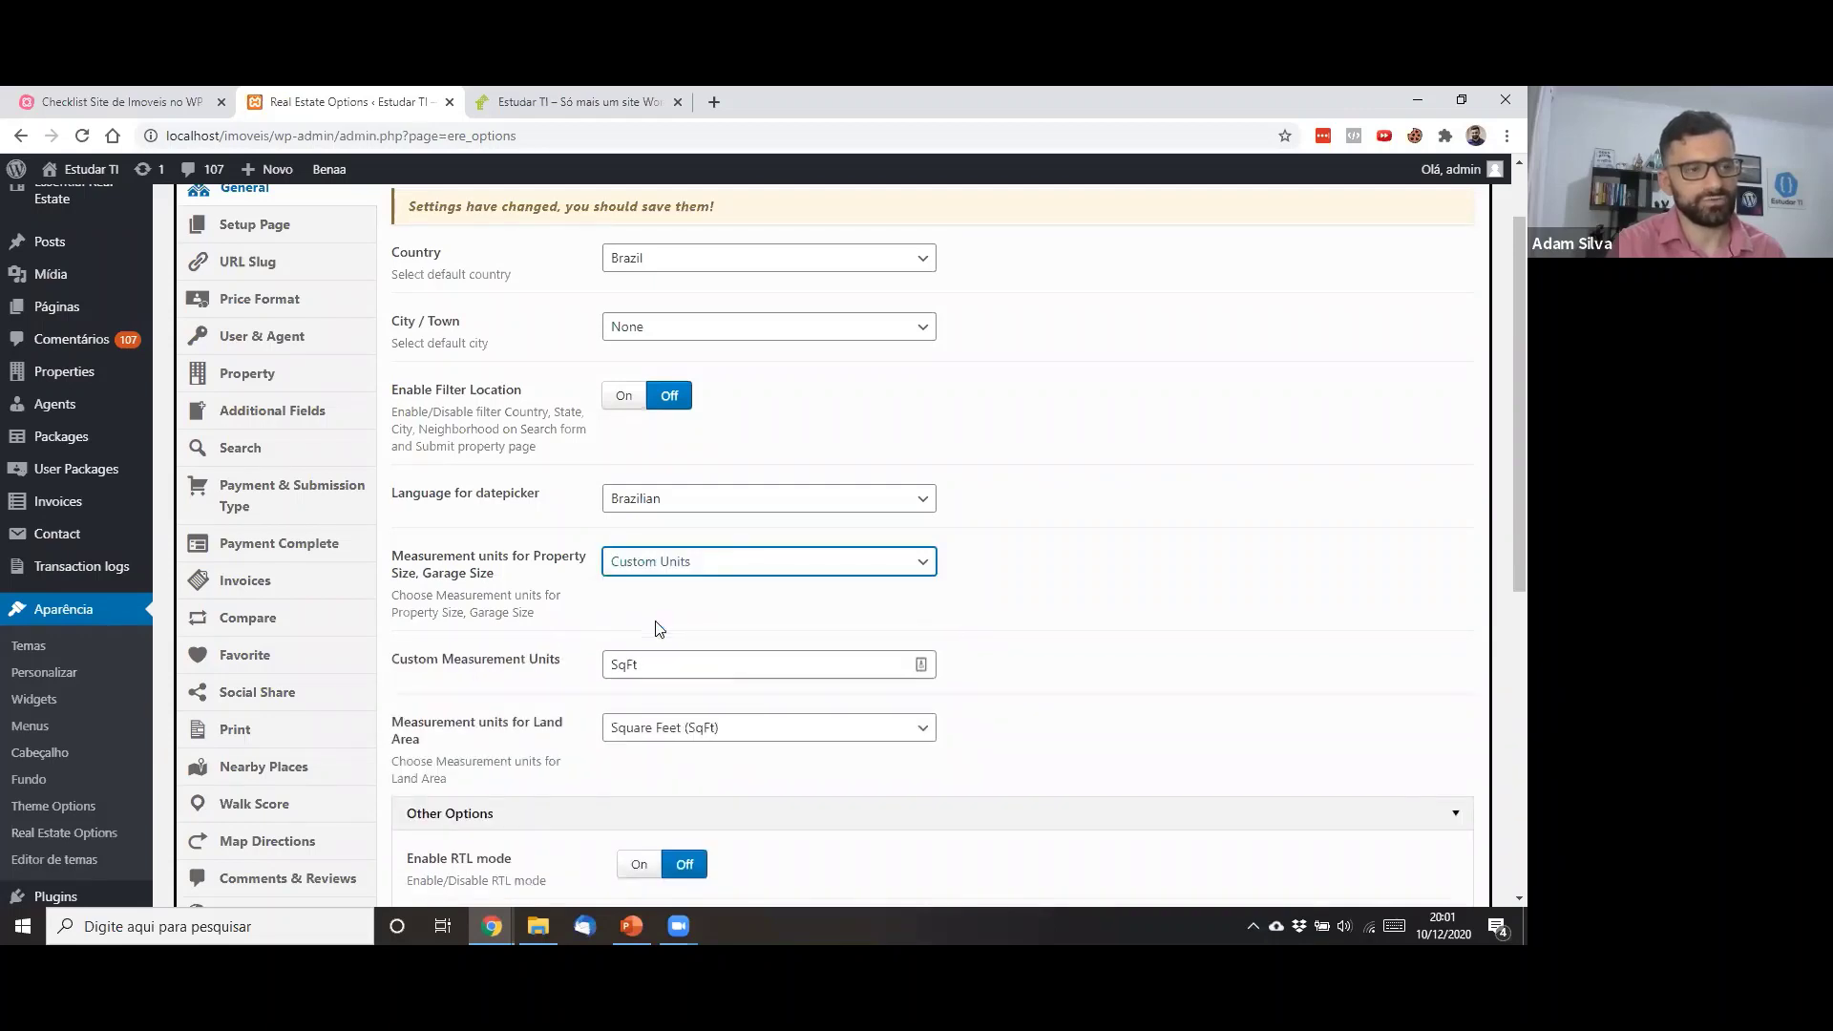
left_click(616, 661)
double_click(616, 662)
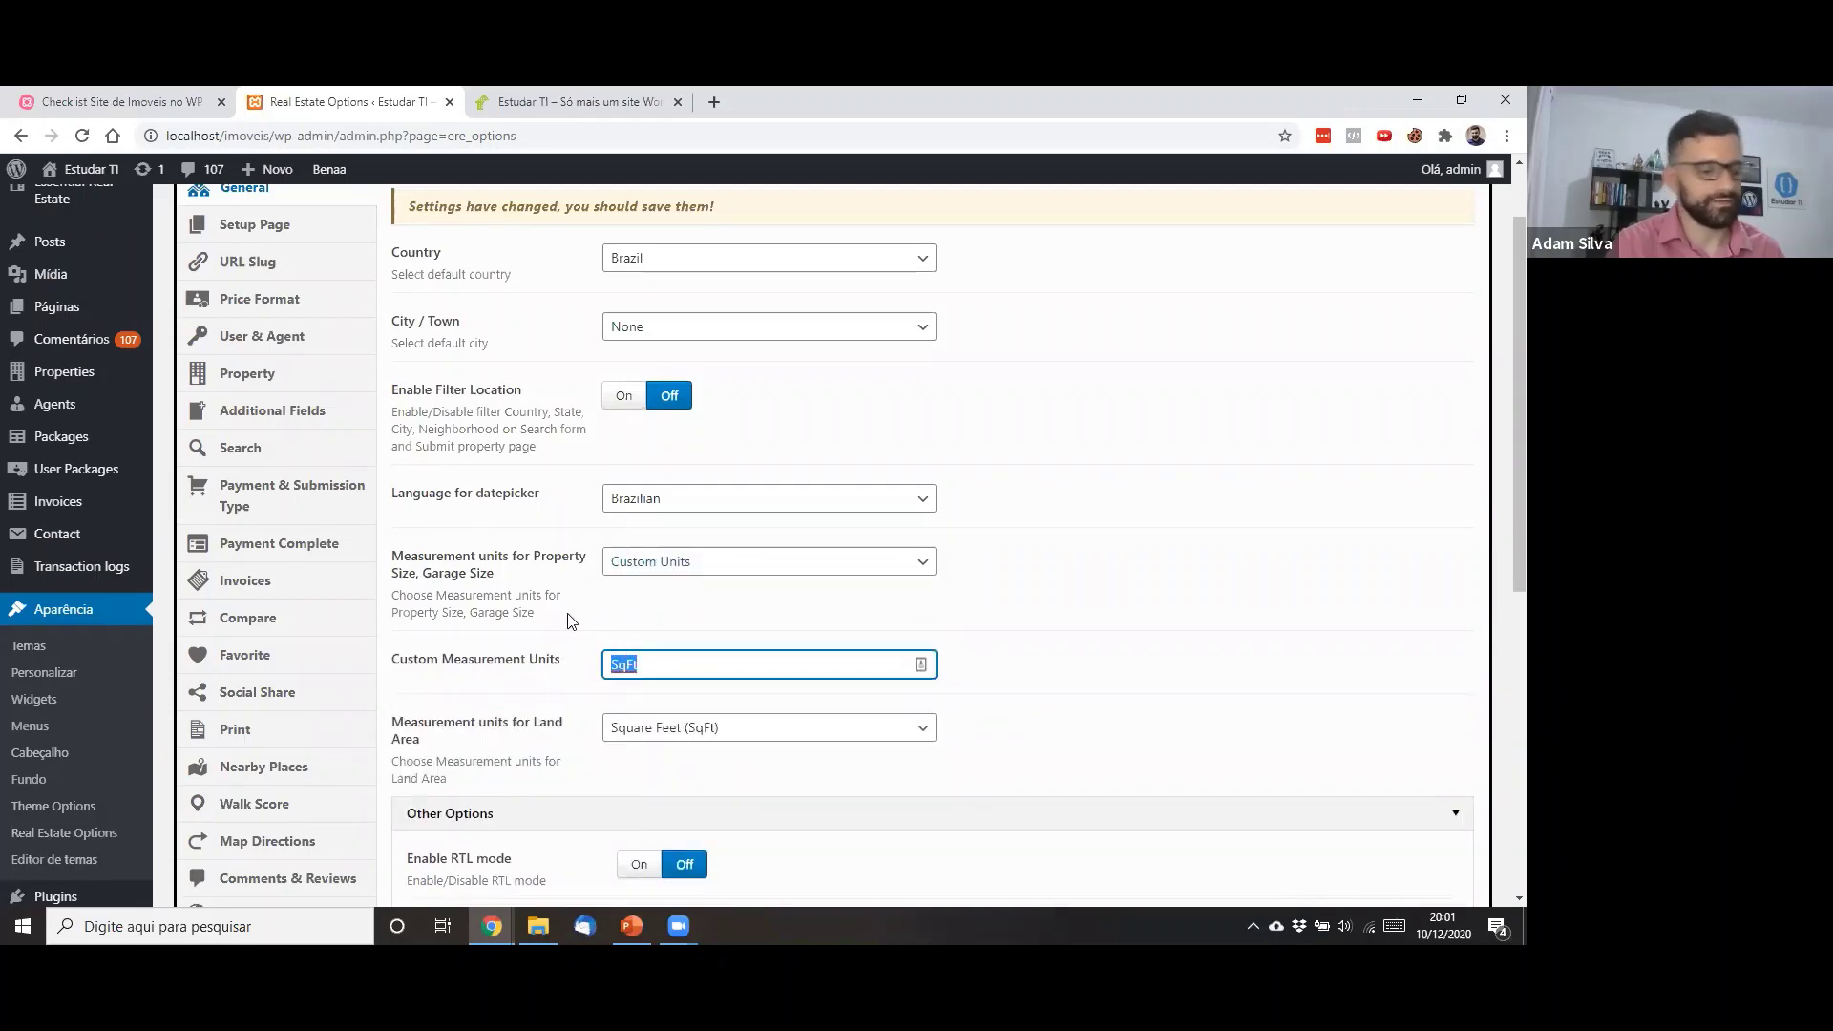
type("M2")
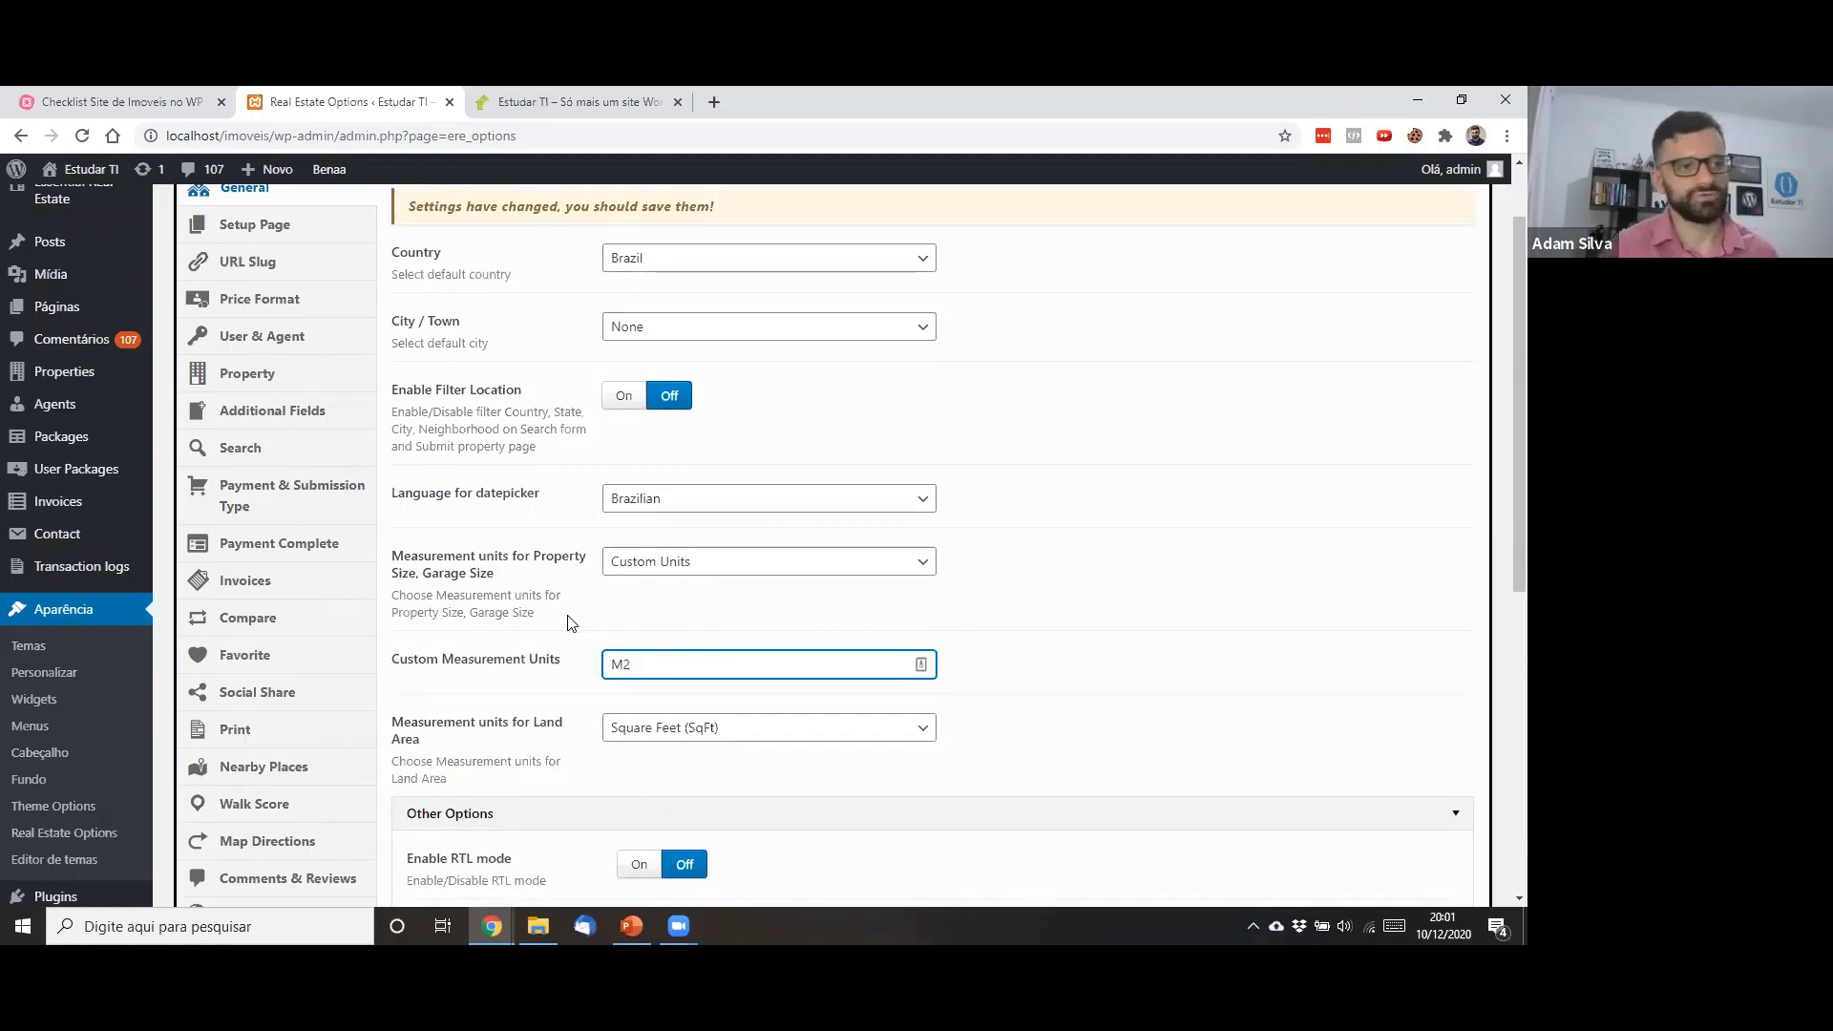
key("BackSpace")
key("BackSpace")
type("m2")
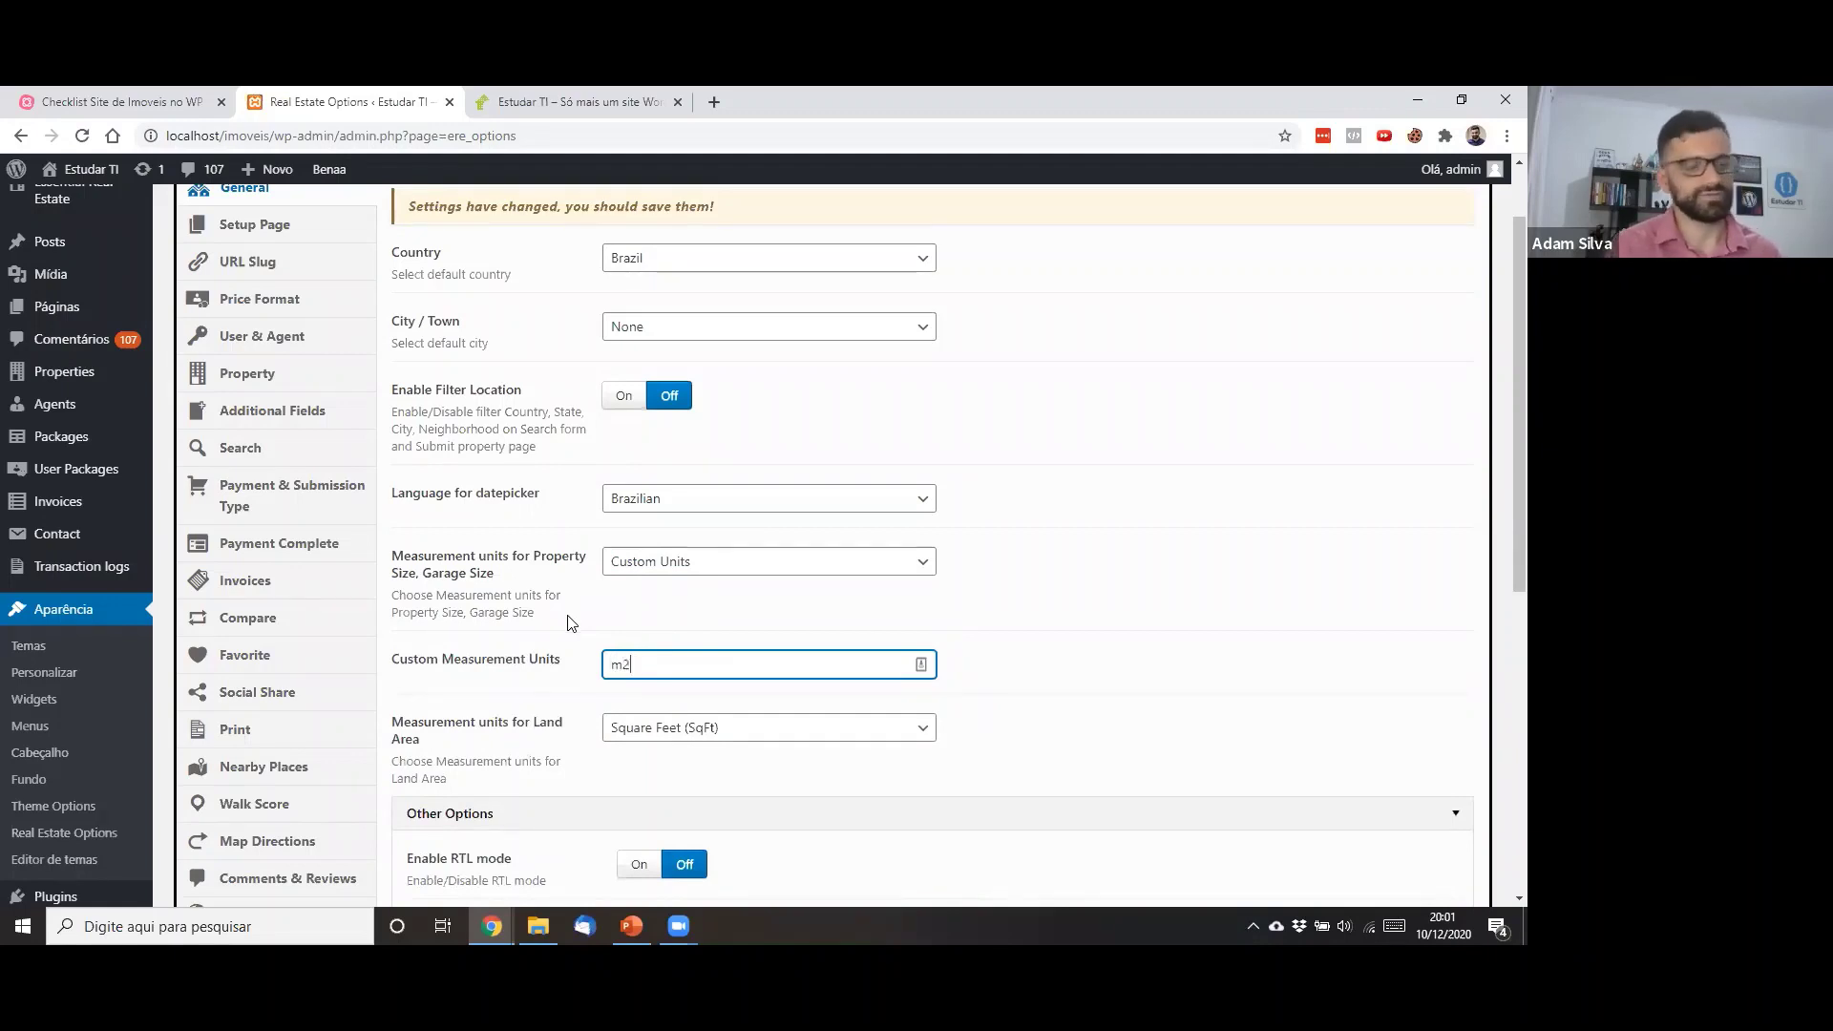
Set the Land Area measurement units to Custom Units with m2 as the unit, and save the options
scroll(884, 598, "down", 2)
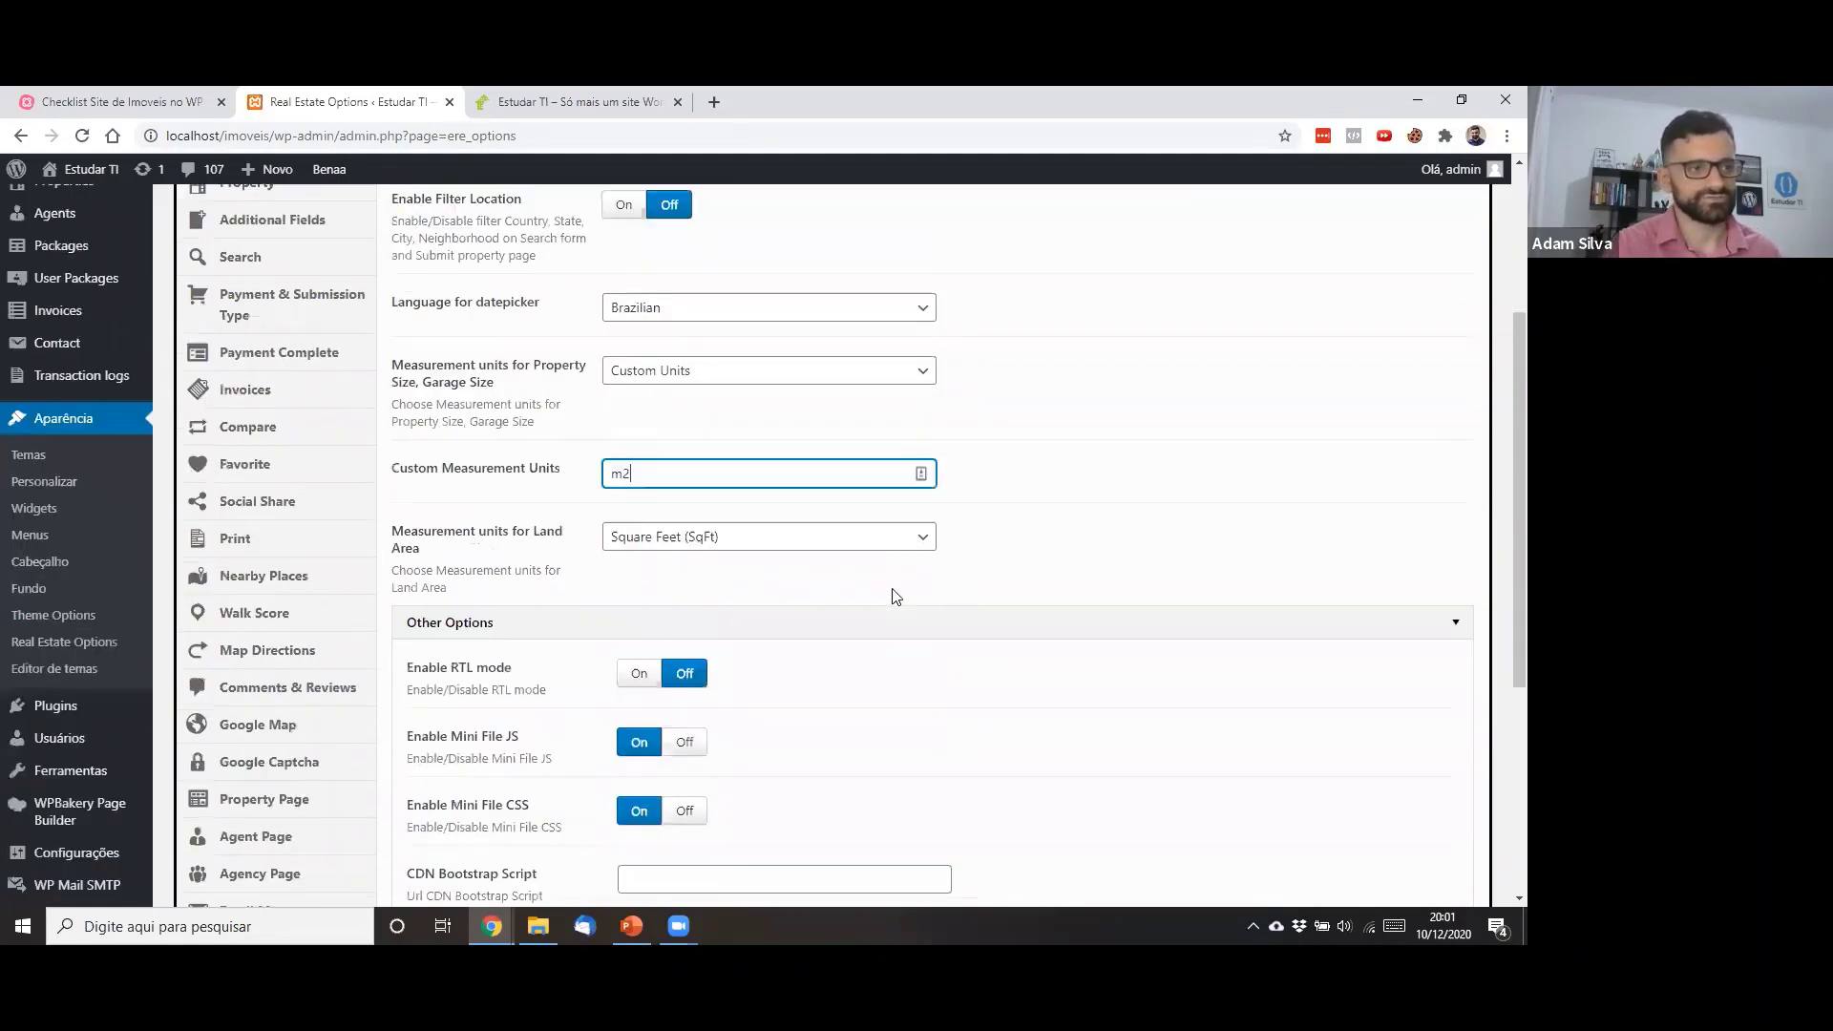
left_click(689, 540)
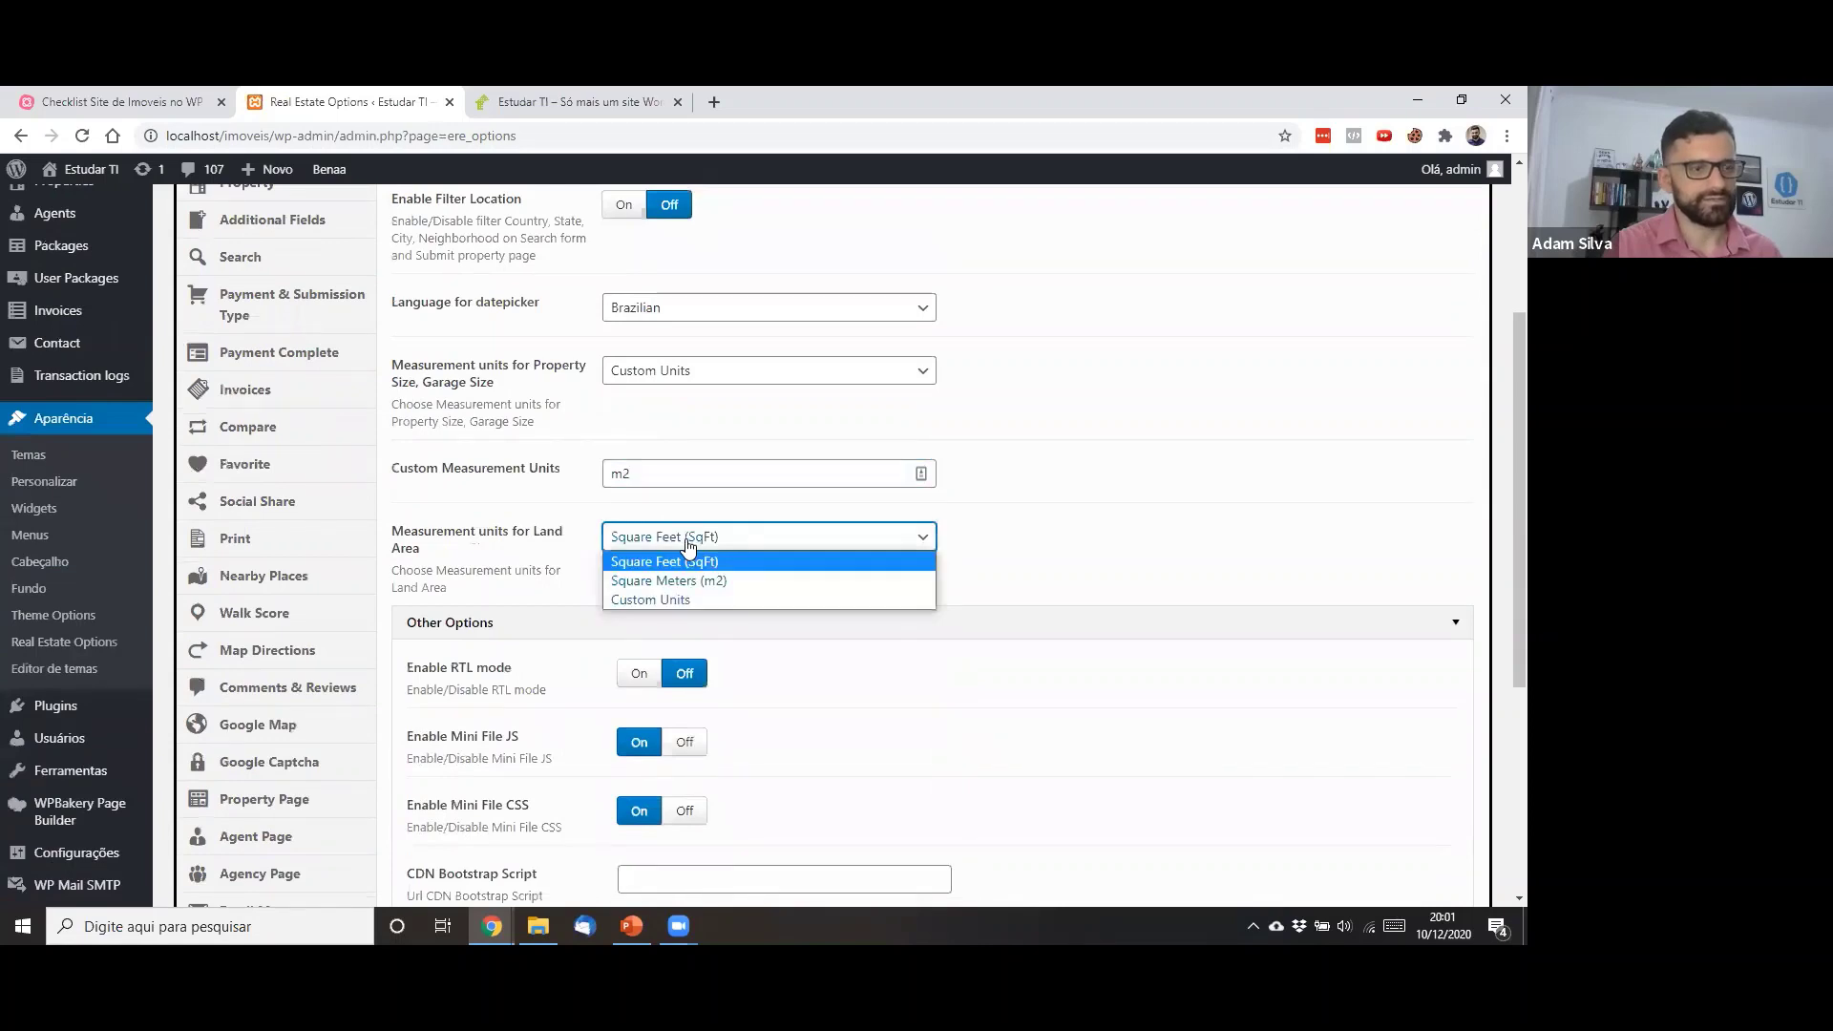
left_click(645, 596)
left_click(614, 634)
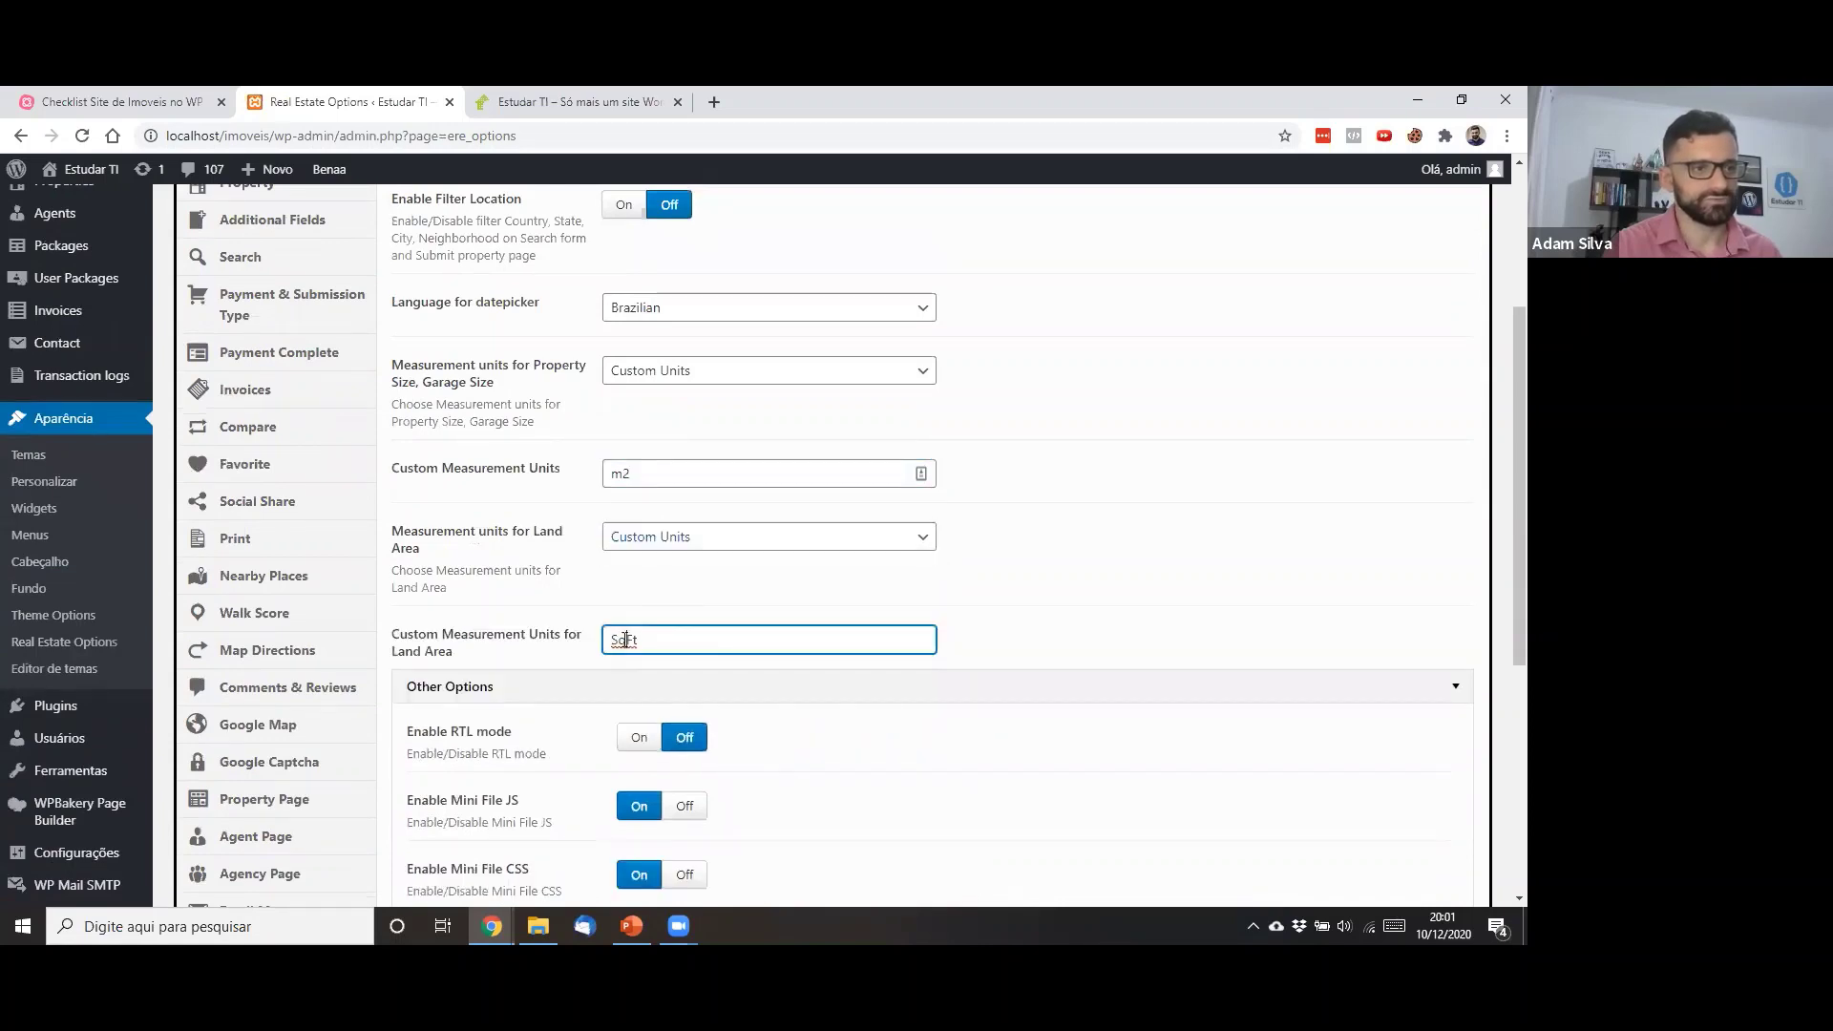
double_click(611, 636)
type("m2")
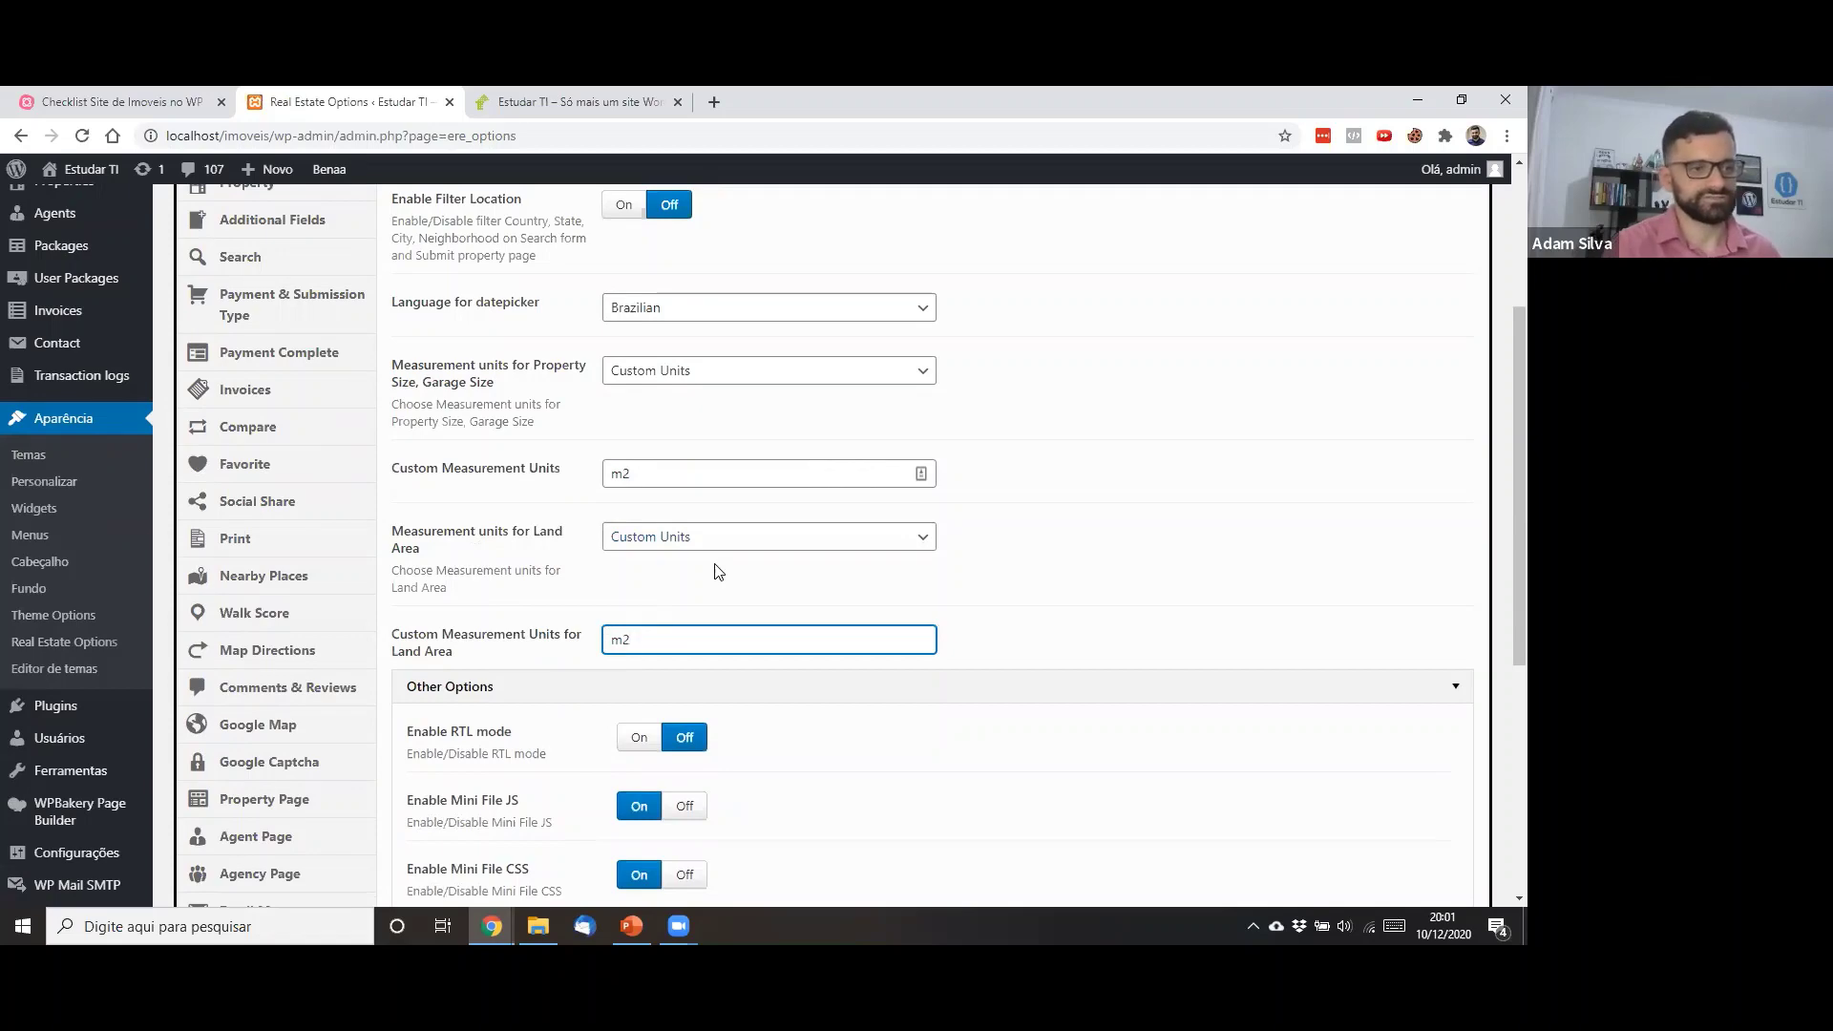
scroll(719, 570, "down", 3)
scroll(719, 570, "down", 2)
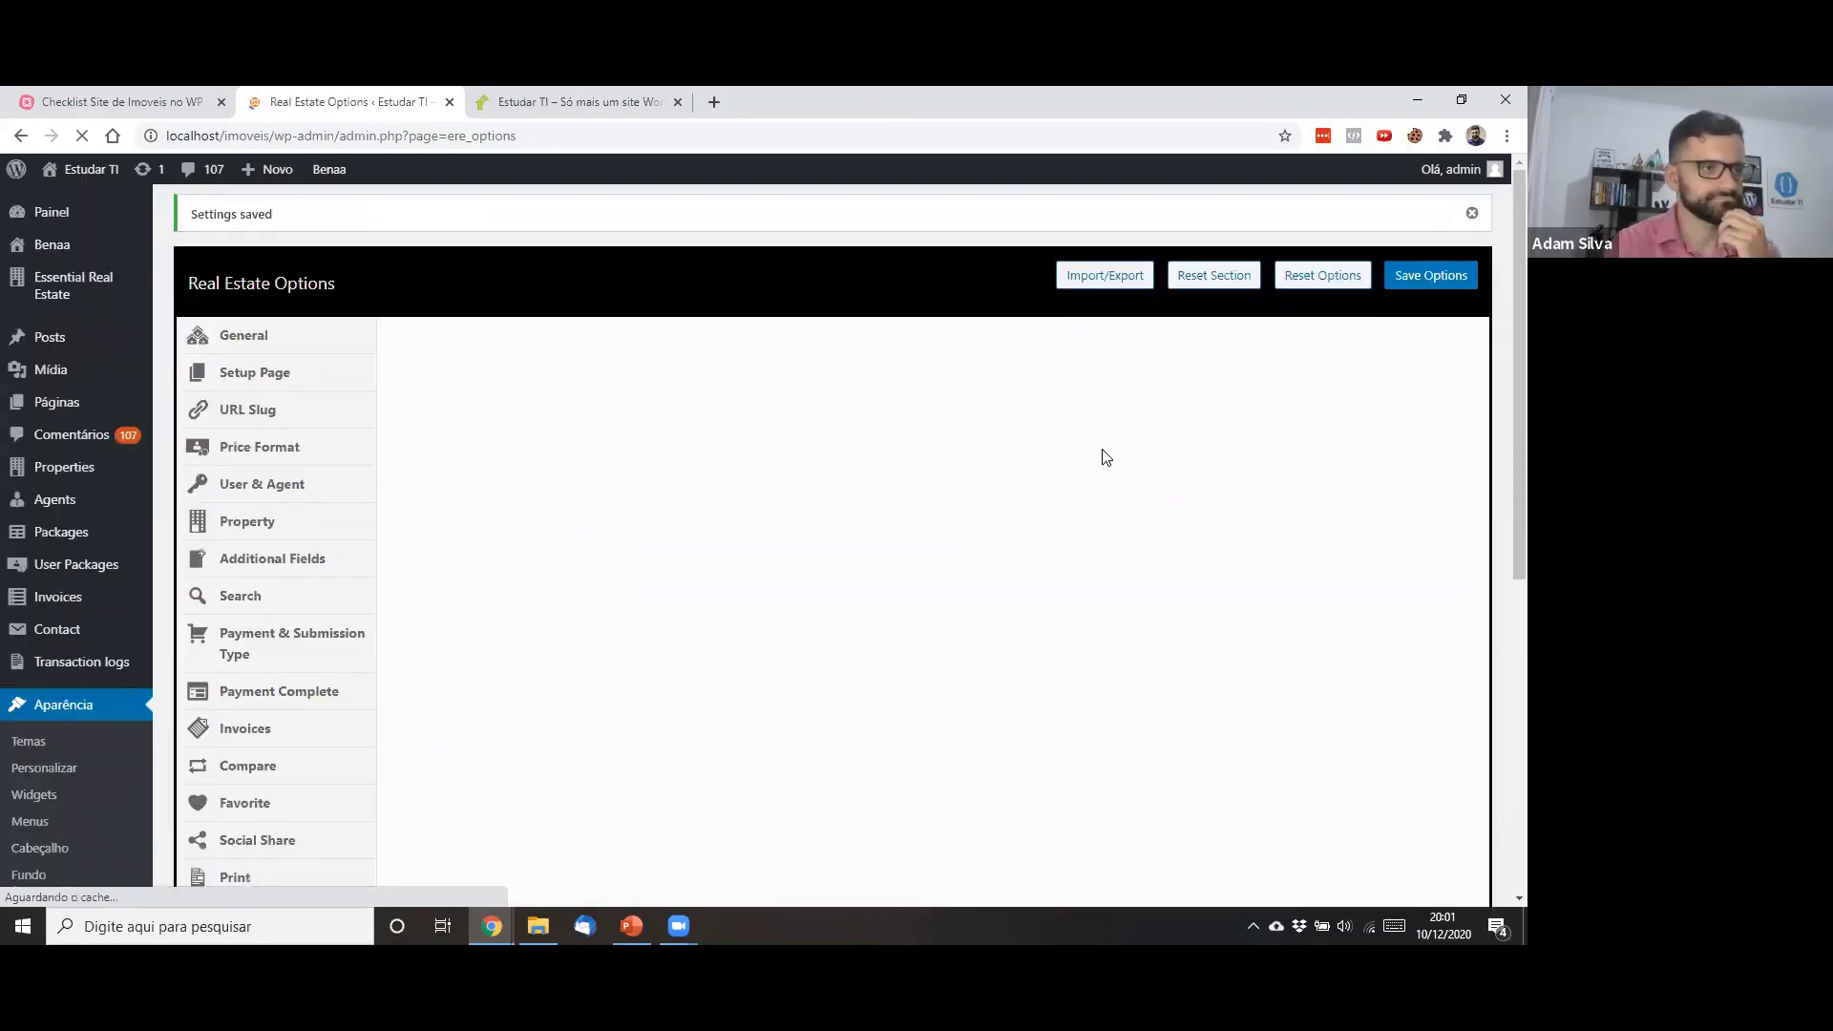
Review the page assignments in Setup Page and the slugs defined in URL Slug
left_click(236, 381)
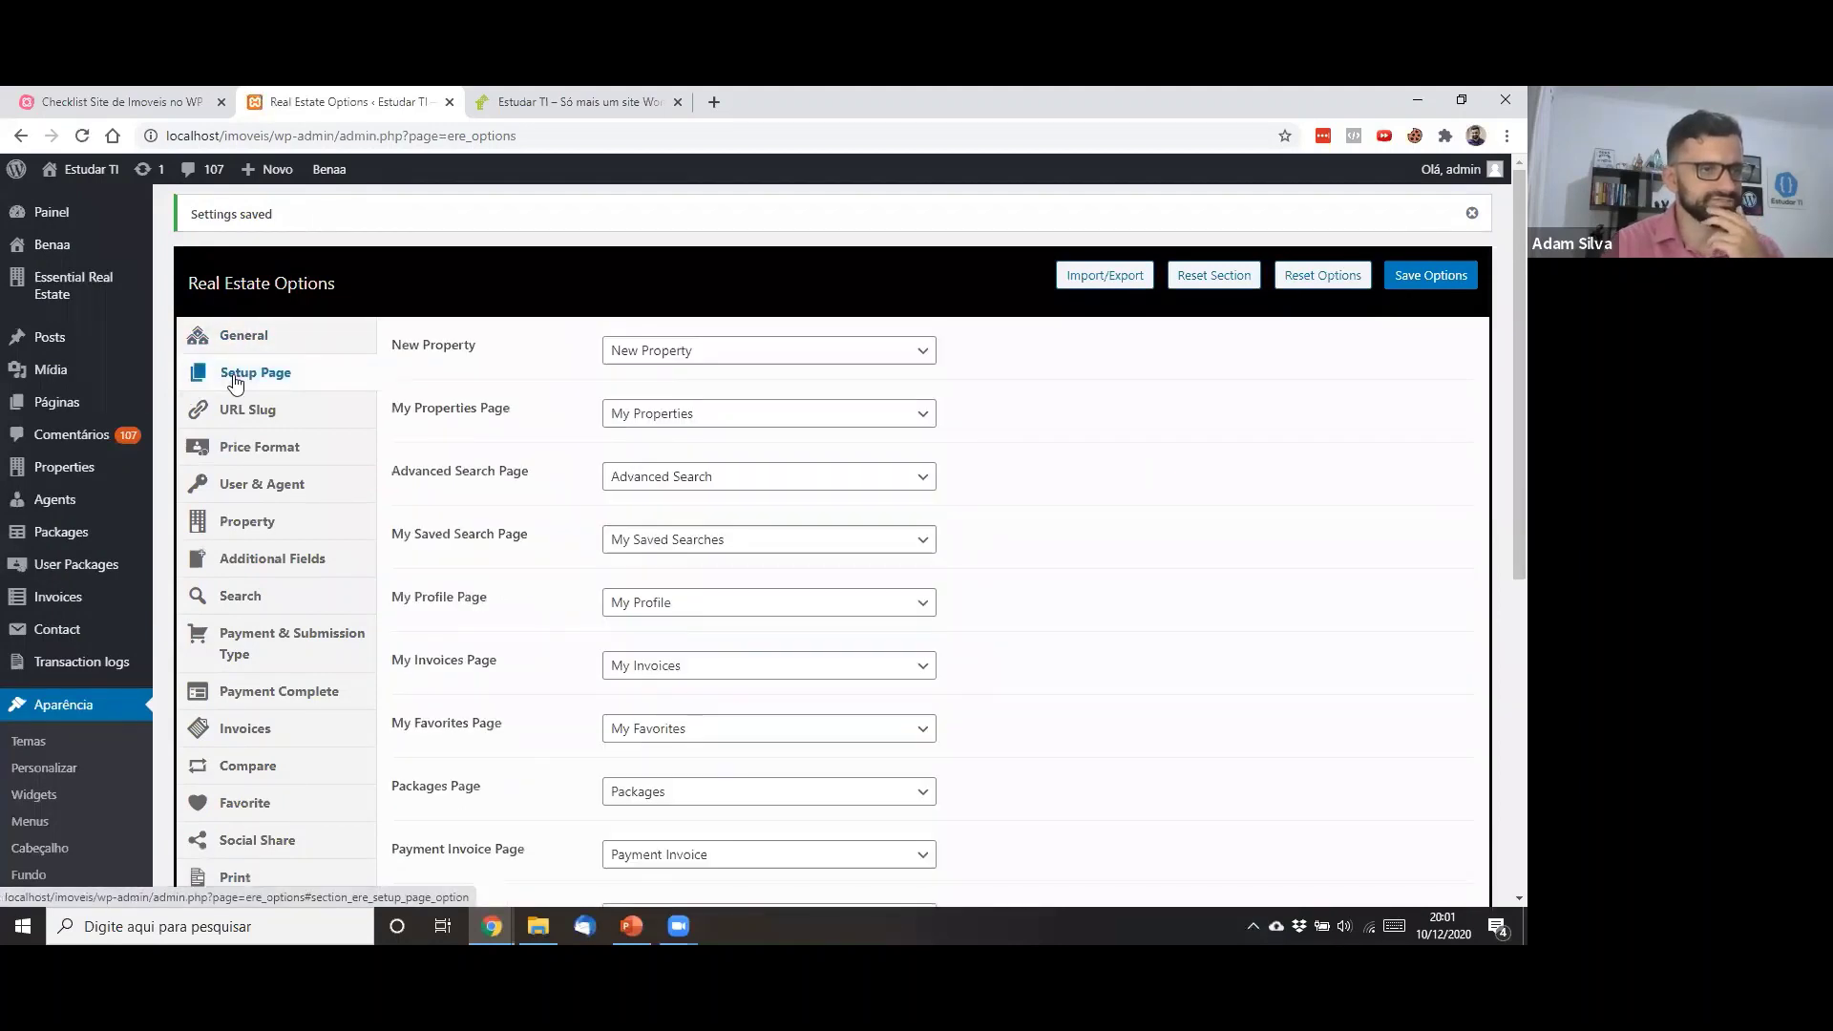
left_click(302, 410)
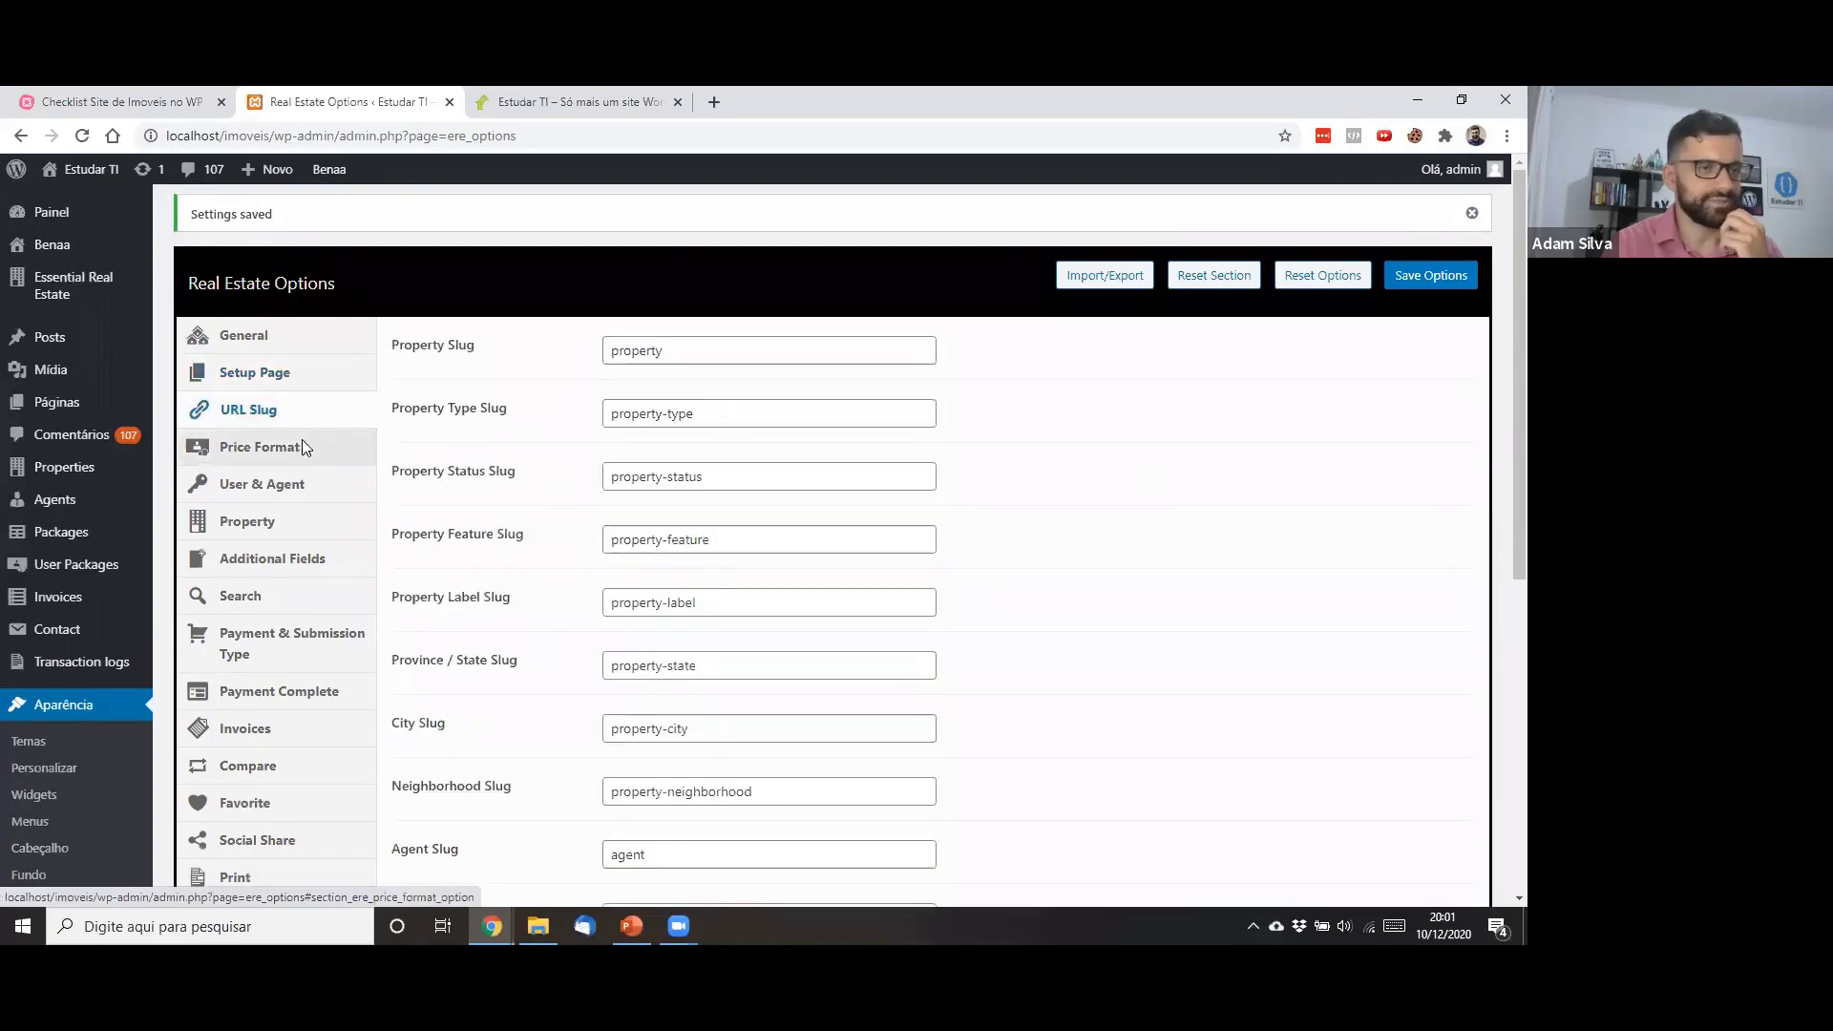
scroll(652, 506, "down", 5)
scroll(655, 507, "up", 5)
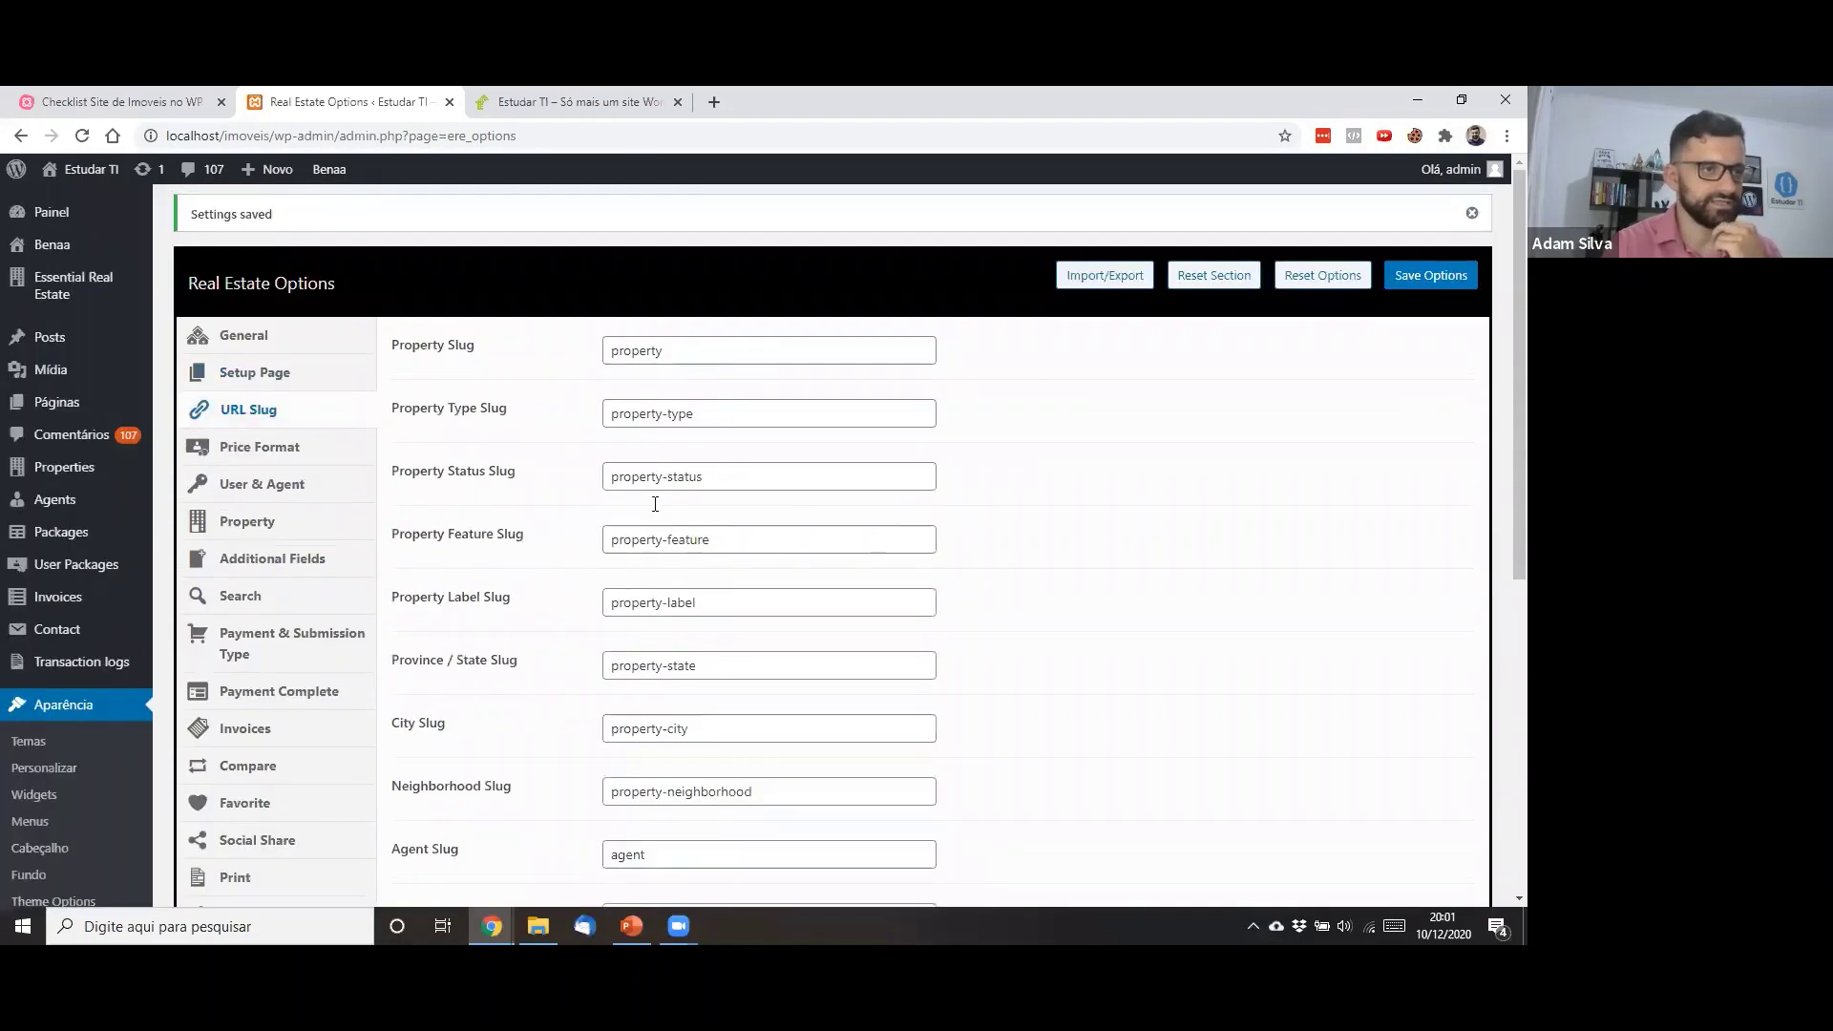
In the Price Format settings, set the Currency Sign to R$
left_click(332, 462)
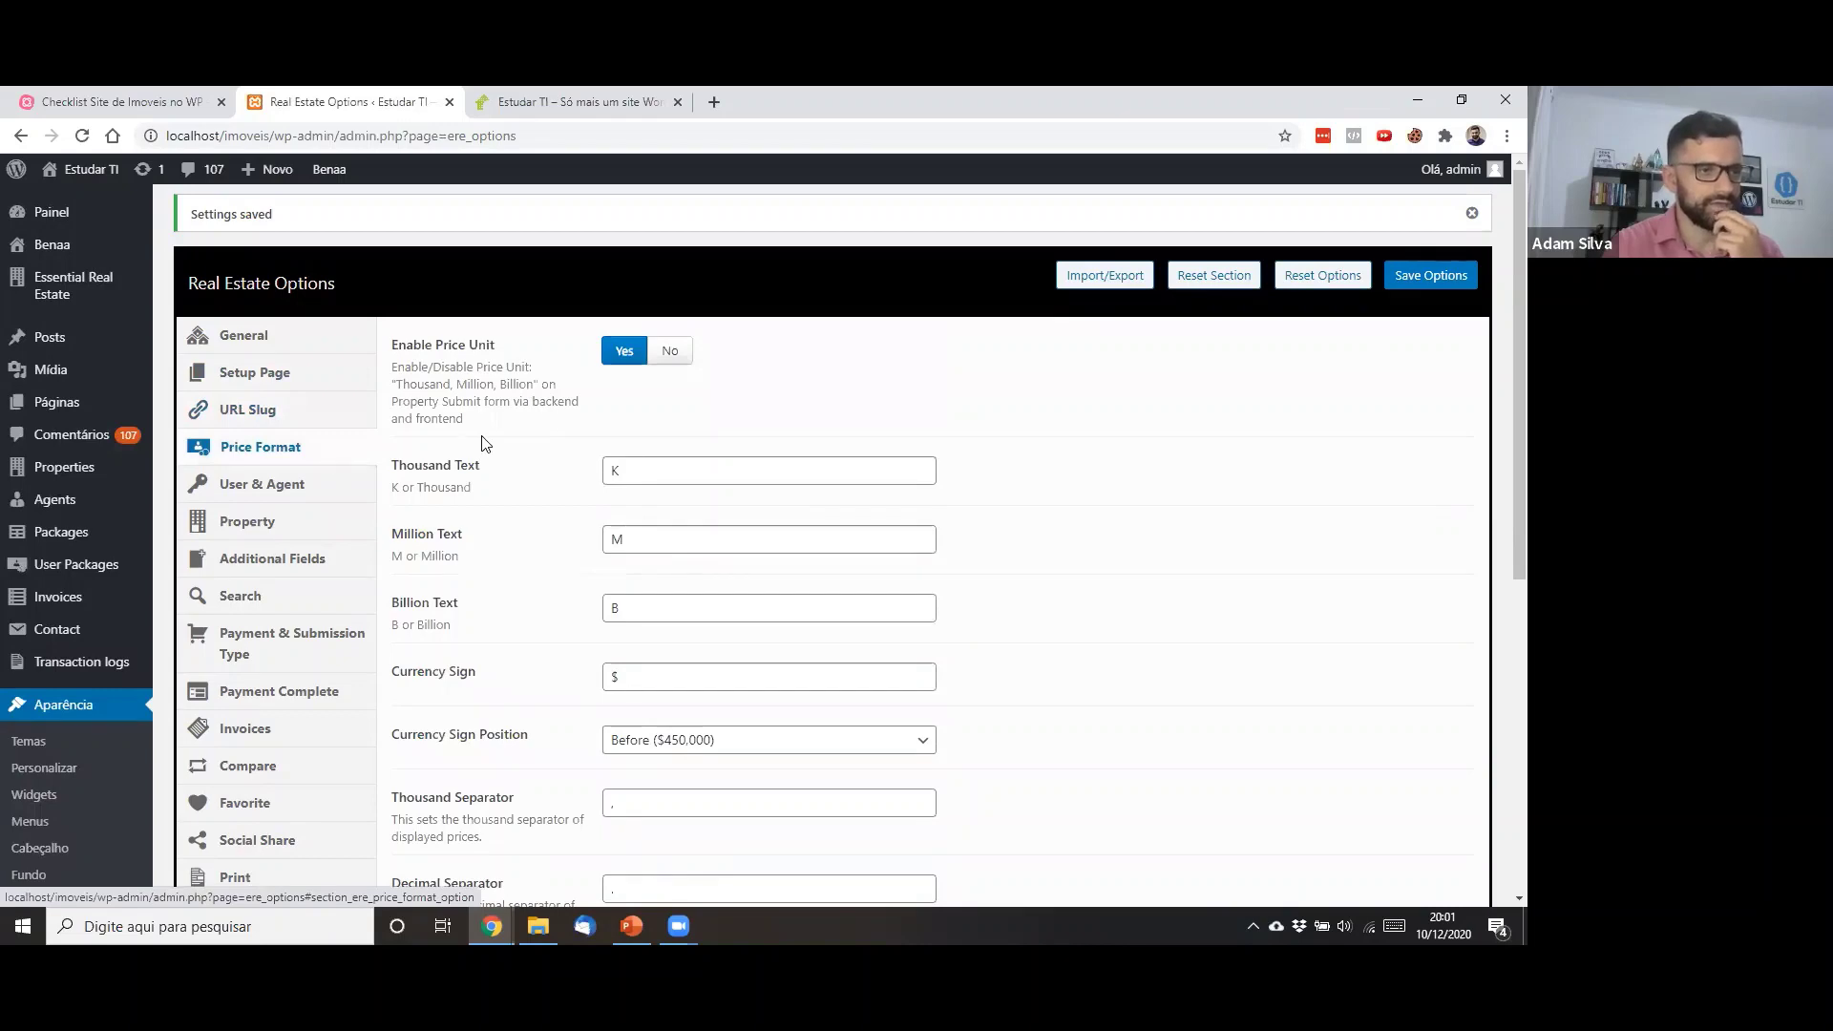
scroll(482, 441, "down", 2)
scroll(482, 441, "down", 2)
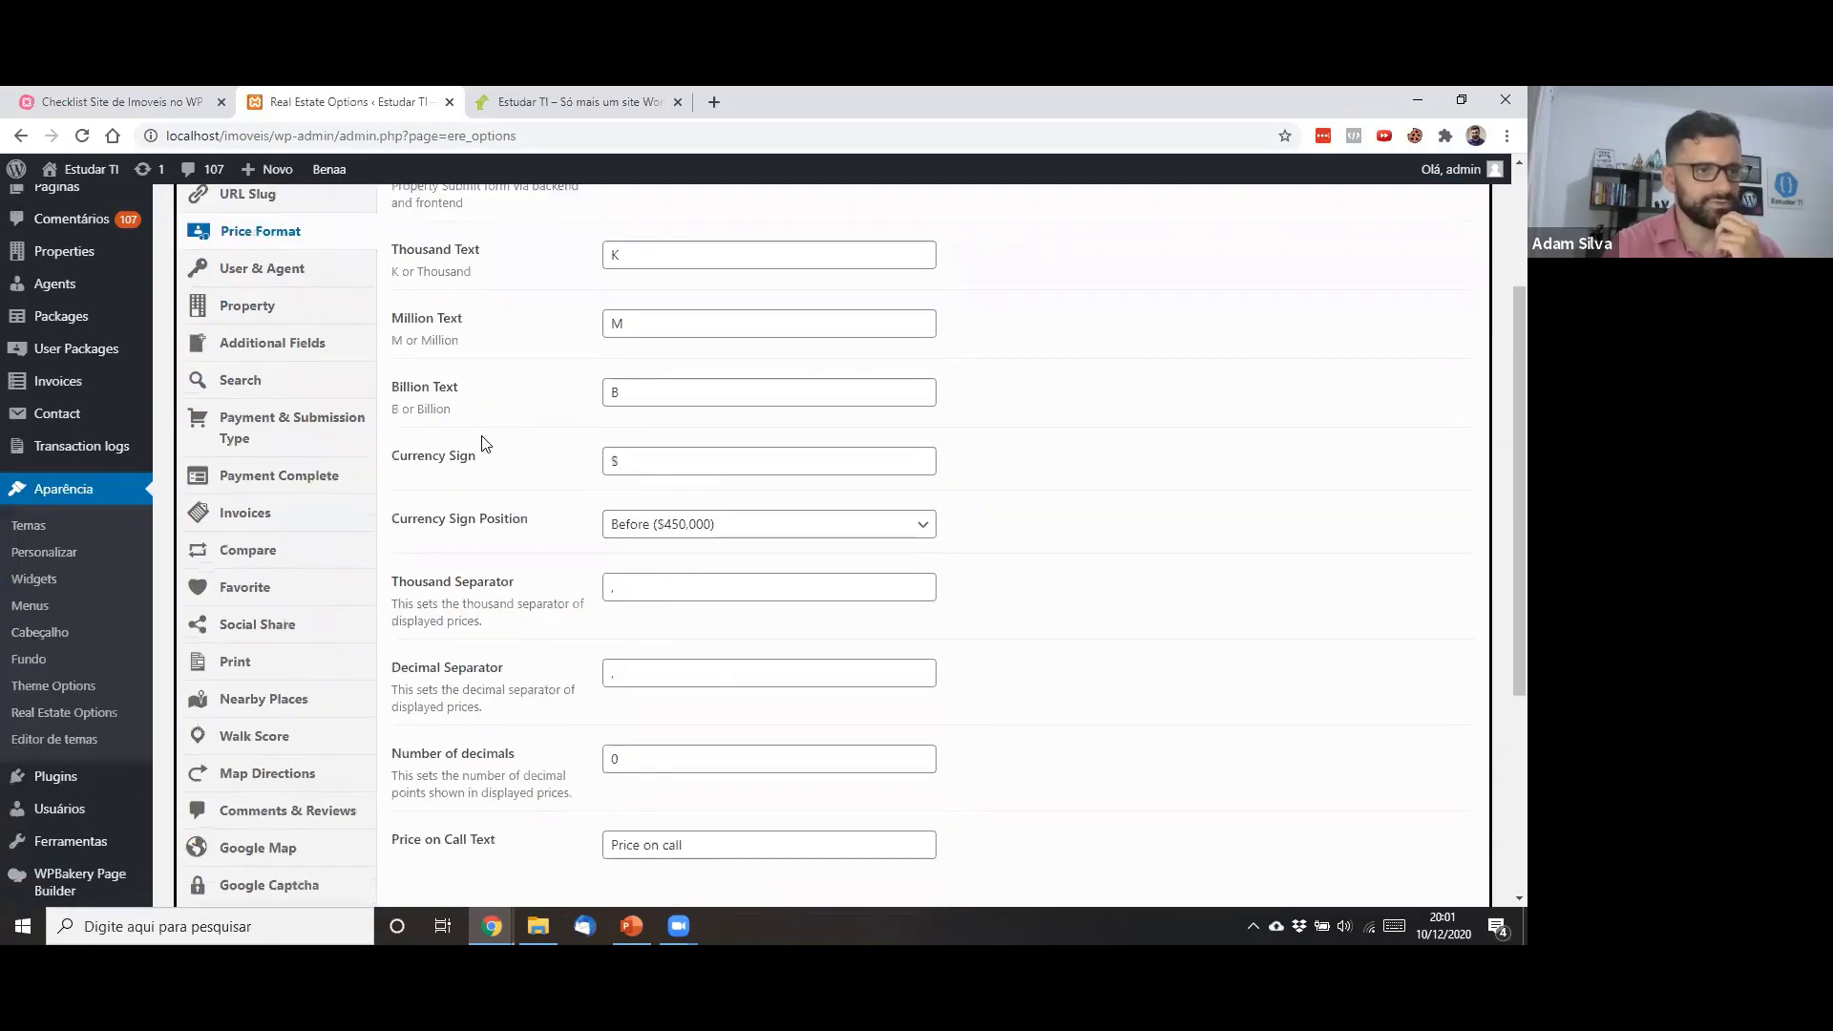
scroll(482, 441, "down", 1)
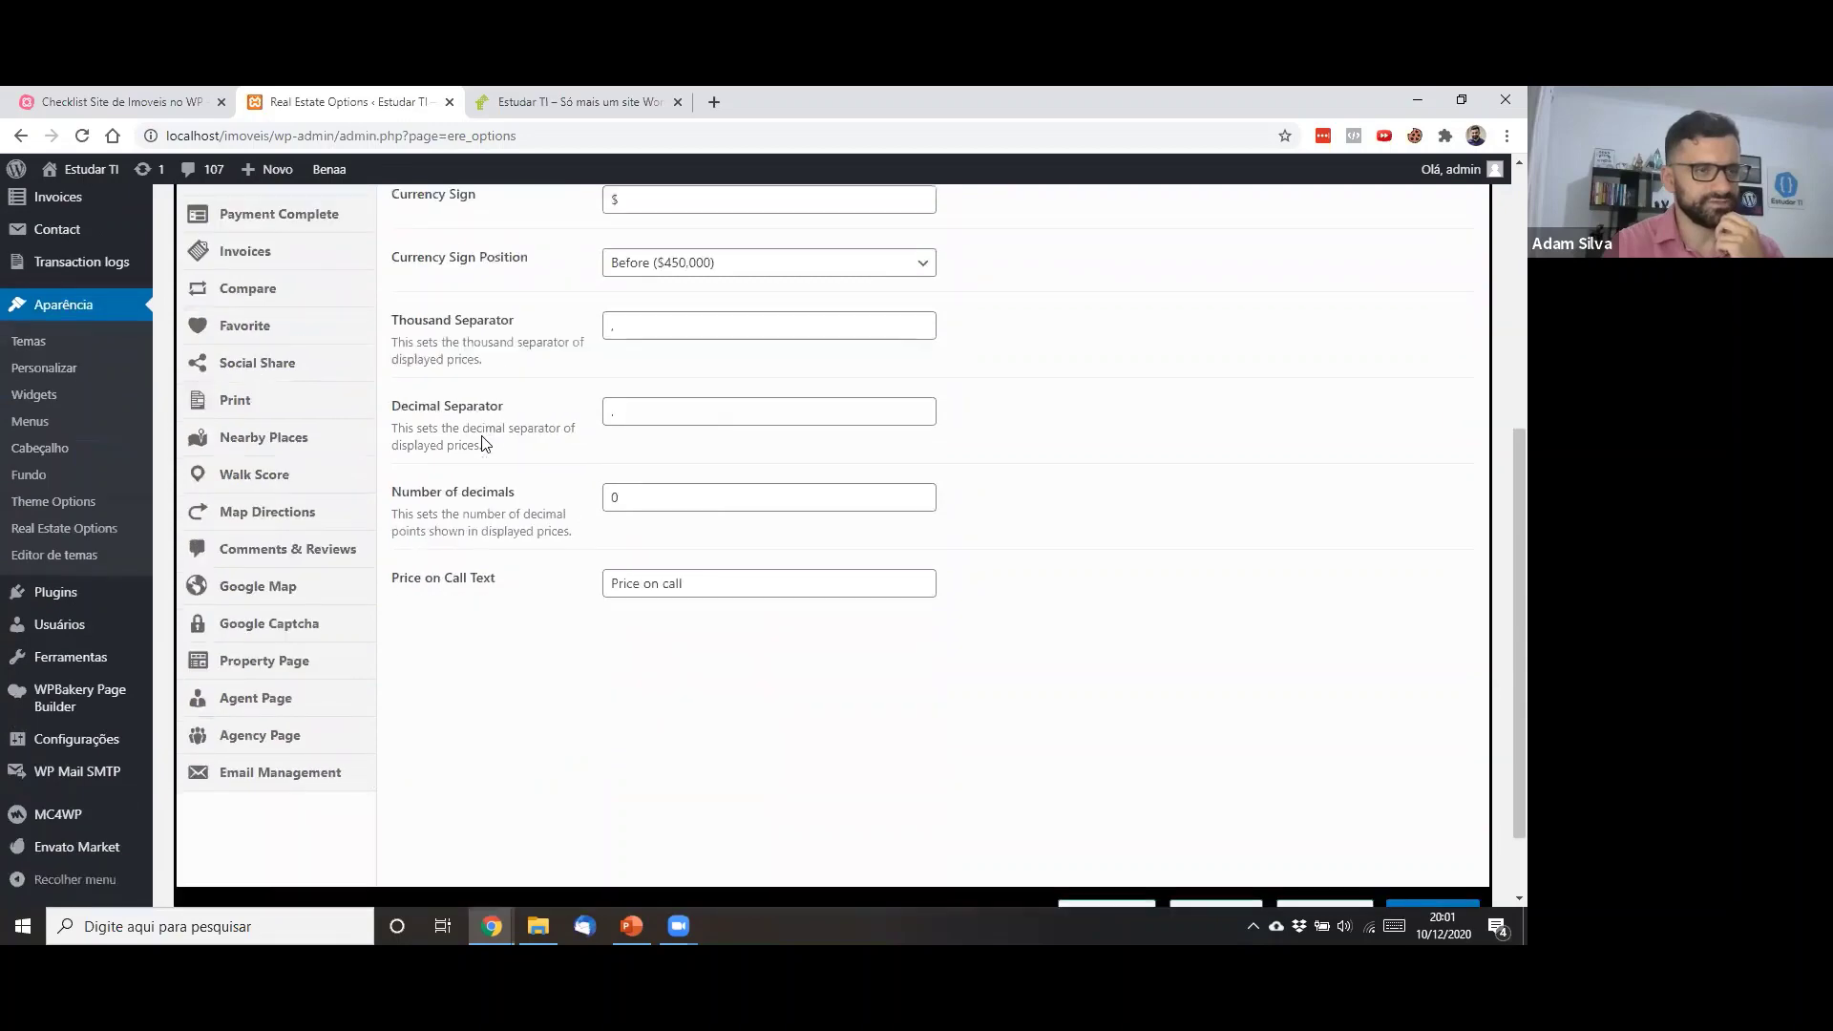
scroll(483, 441, "up", 3)
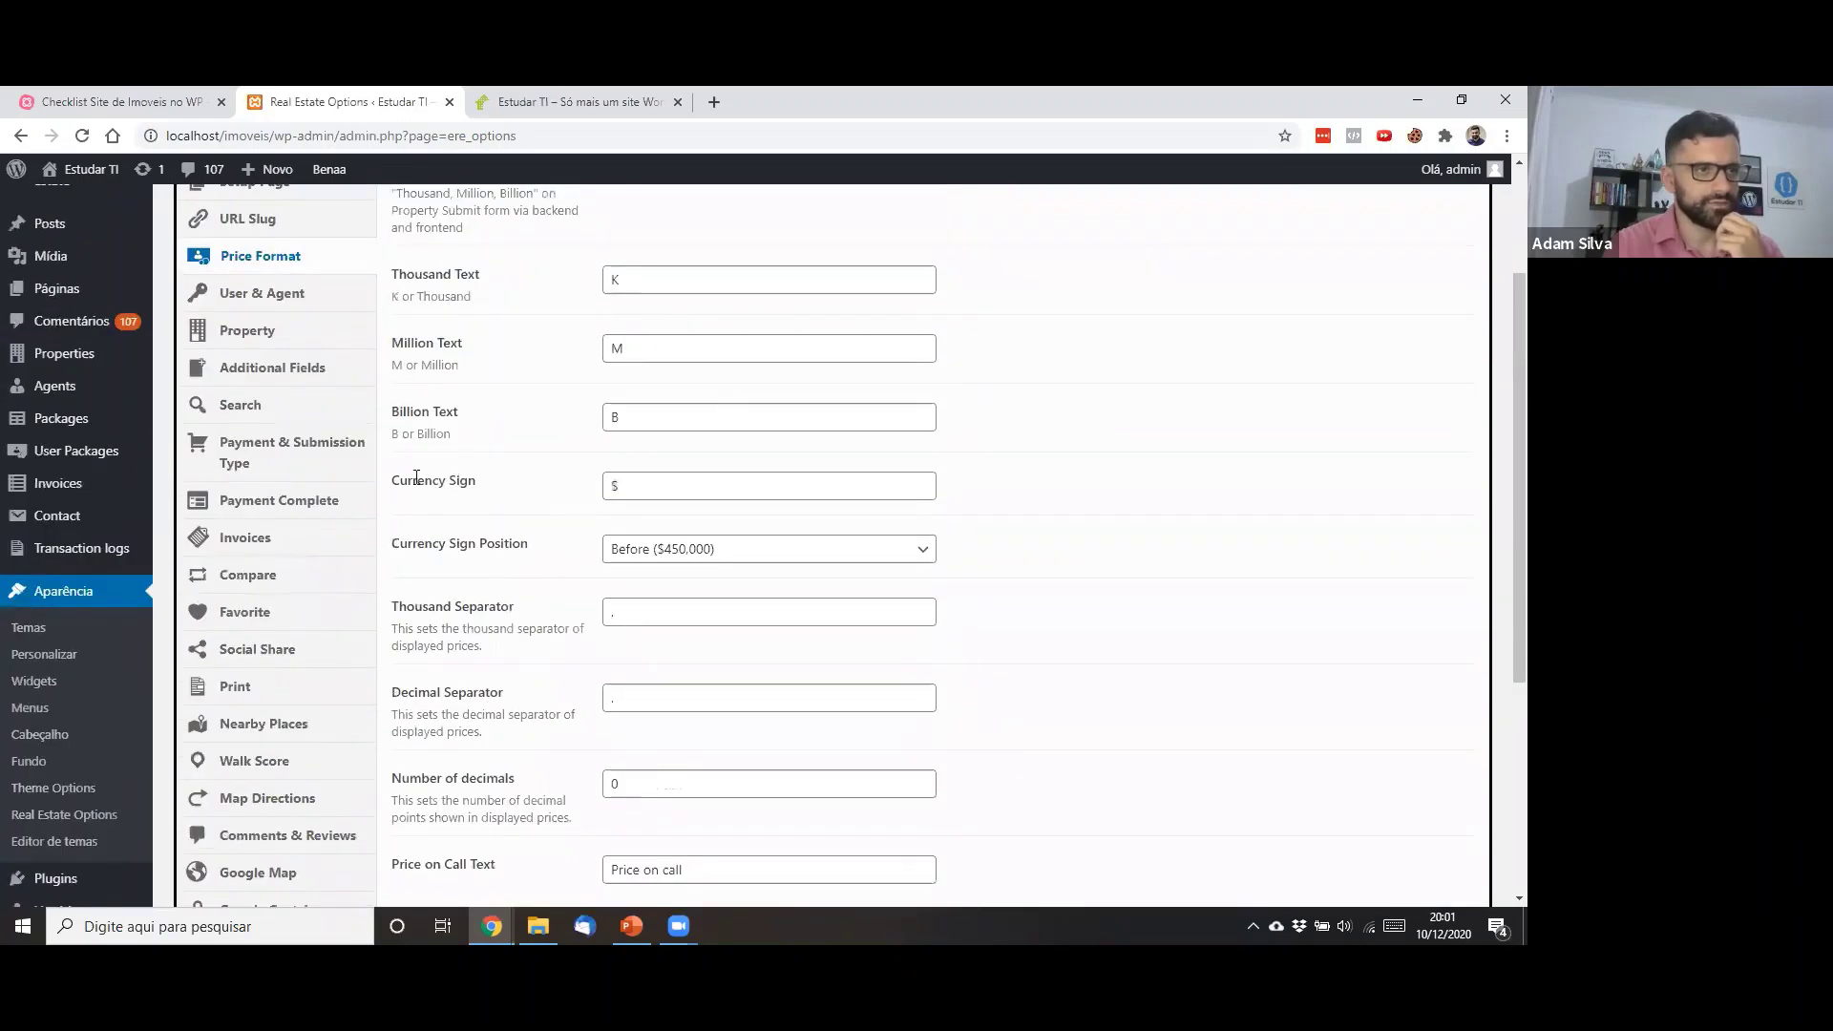
triple_click(508, 496)
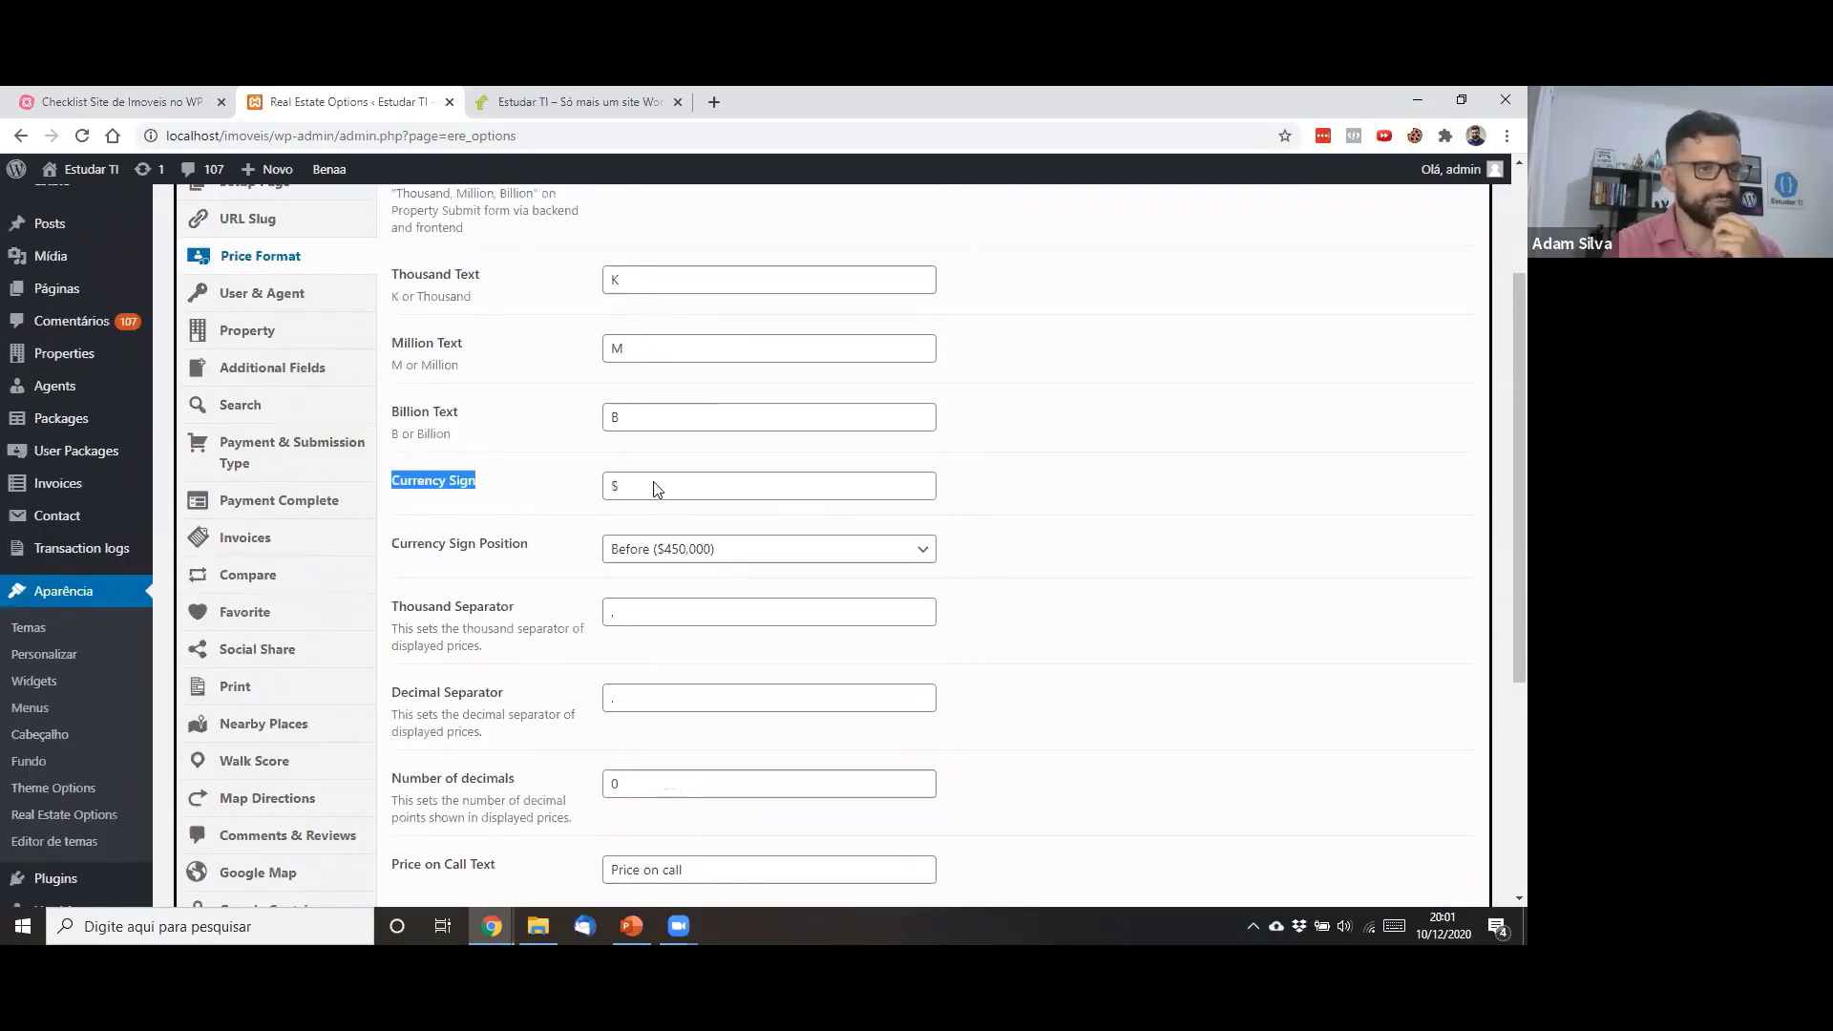
left_click(659, 485)
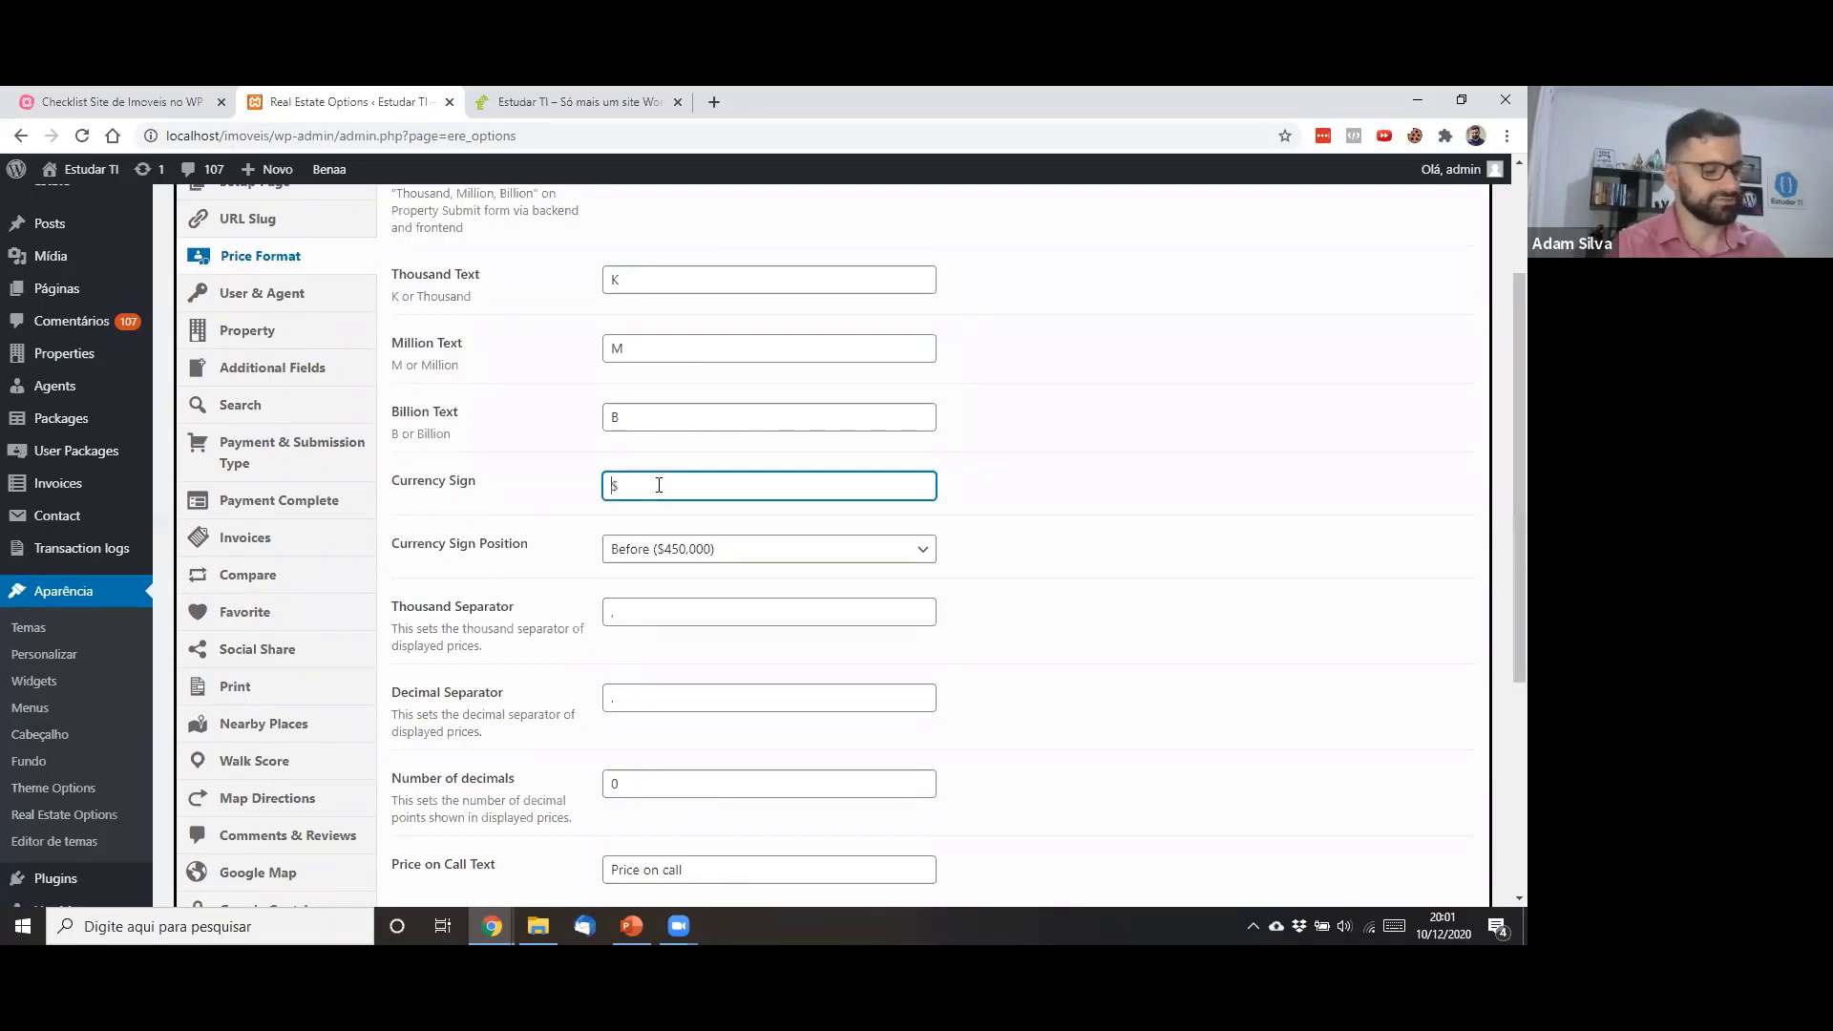
type("R")
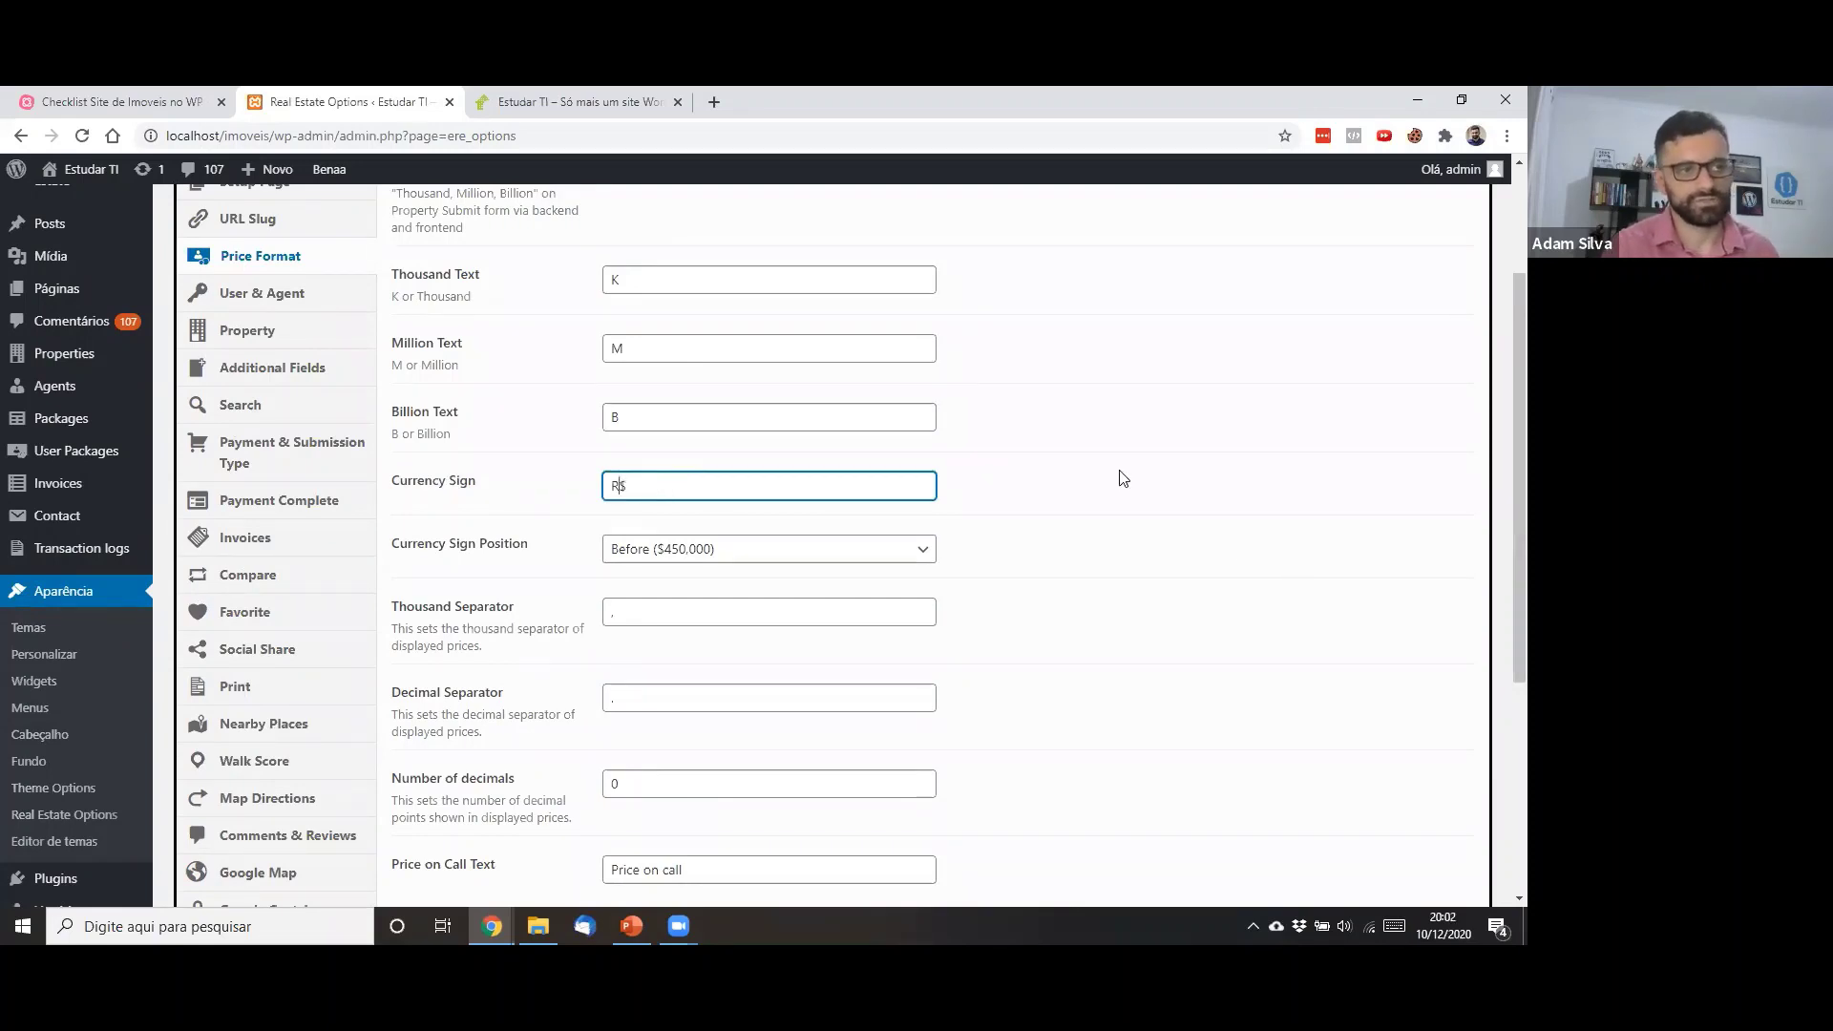
left_click(855, 483)
scroll(855, 483, "up", 1)
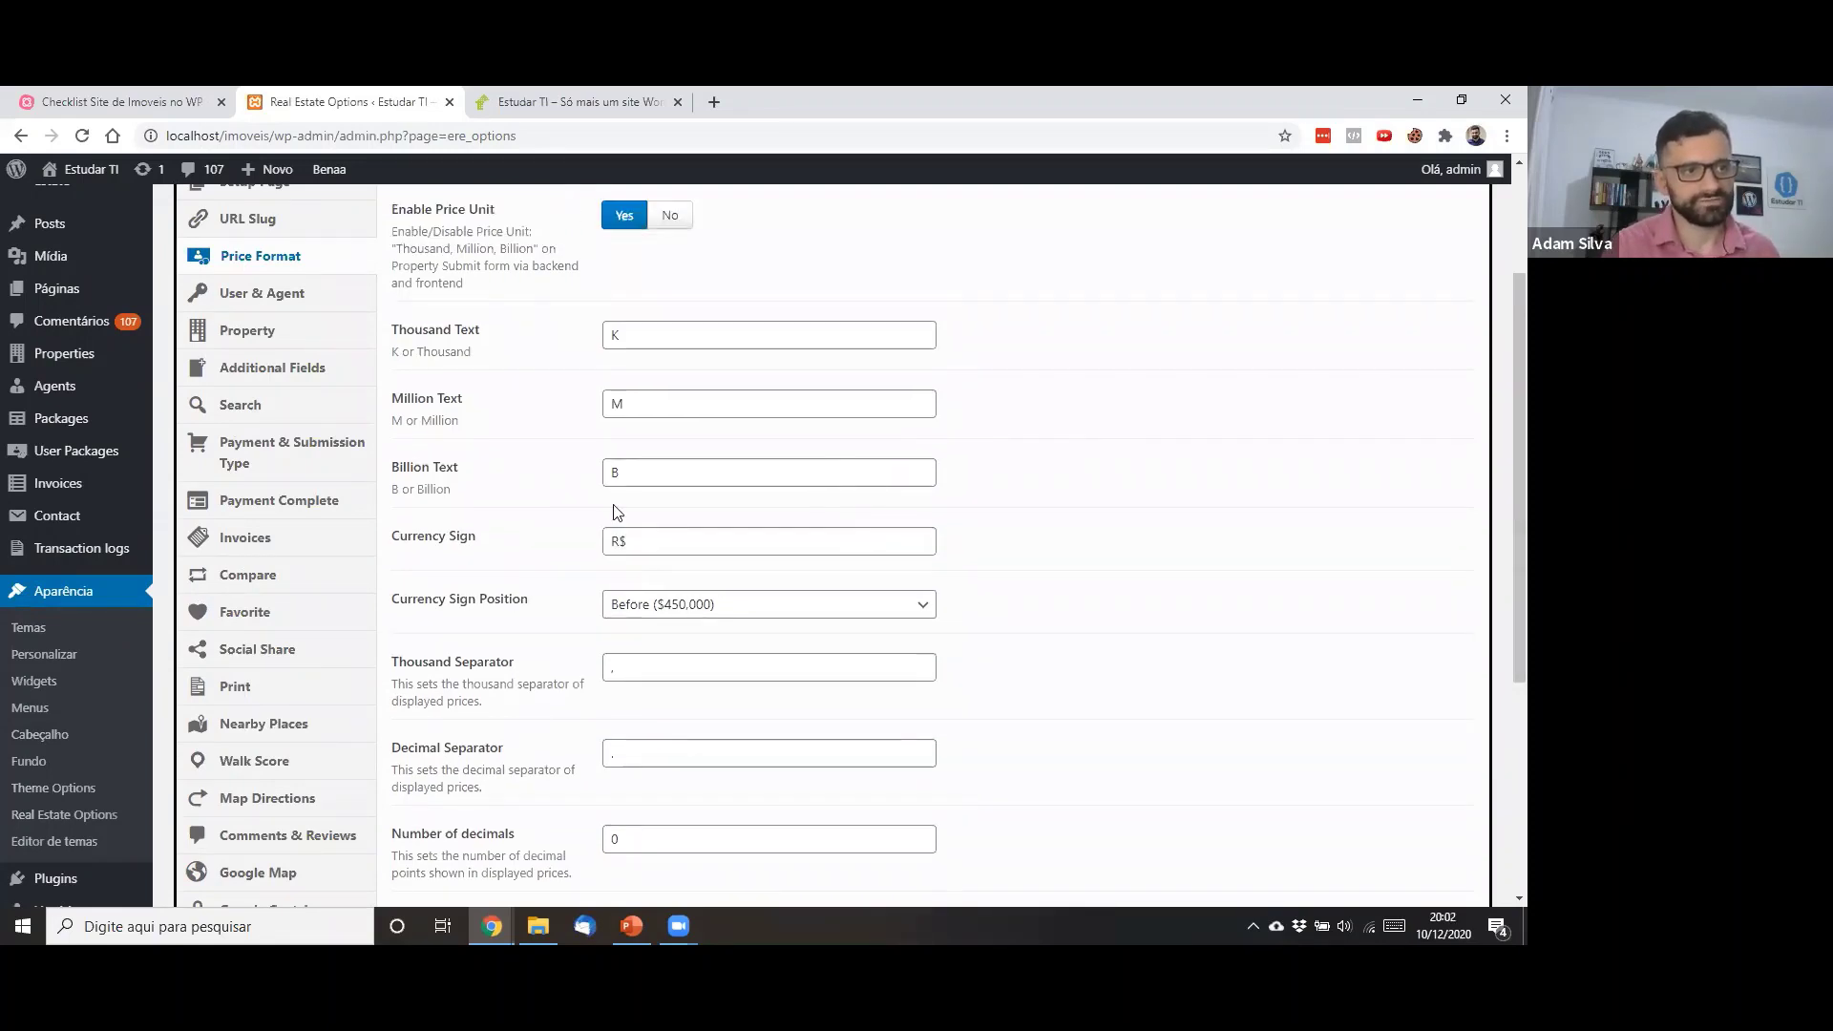
Set the Price on Call Text to "Preço por telefone" and save the options
scroll(613, 513, "down", 3)
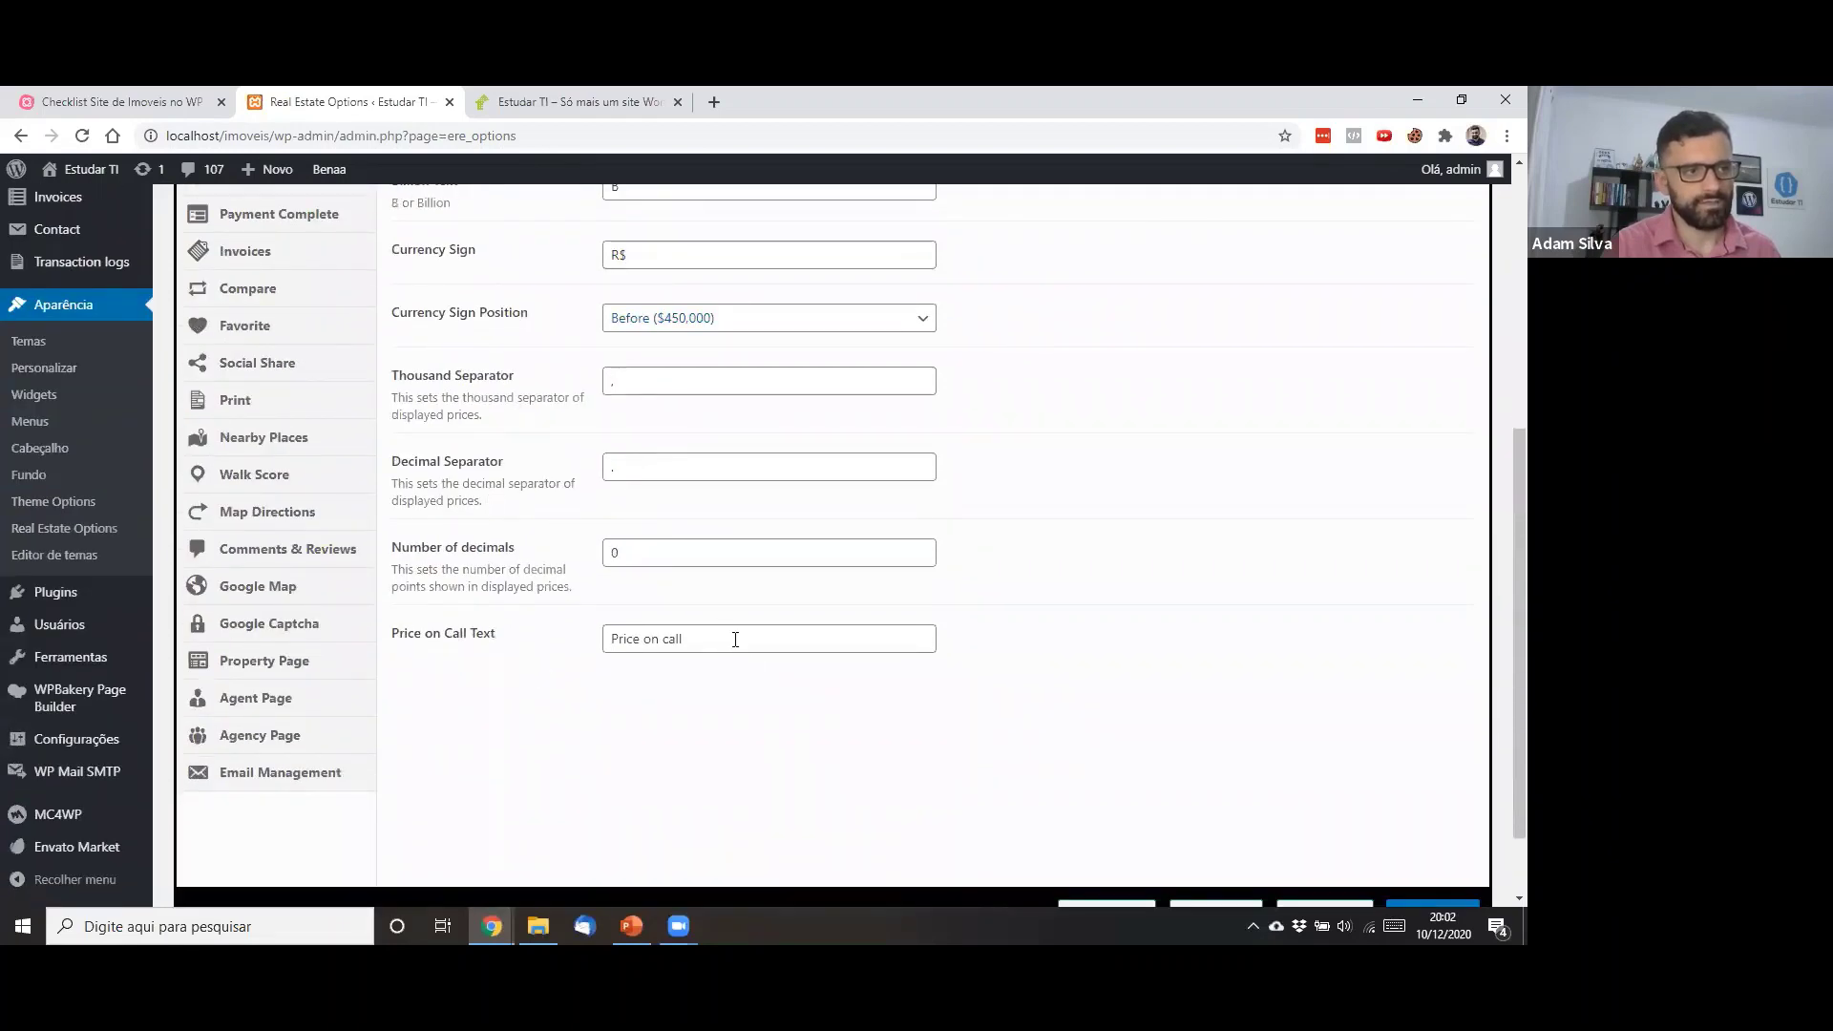
left_click_drag(737, 638, 512, 643)
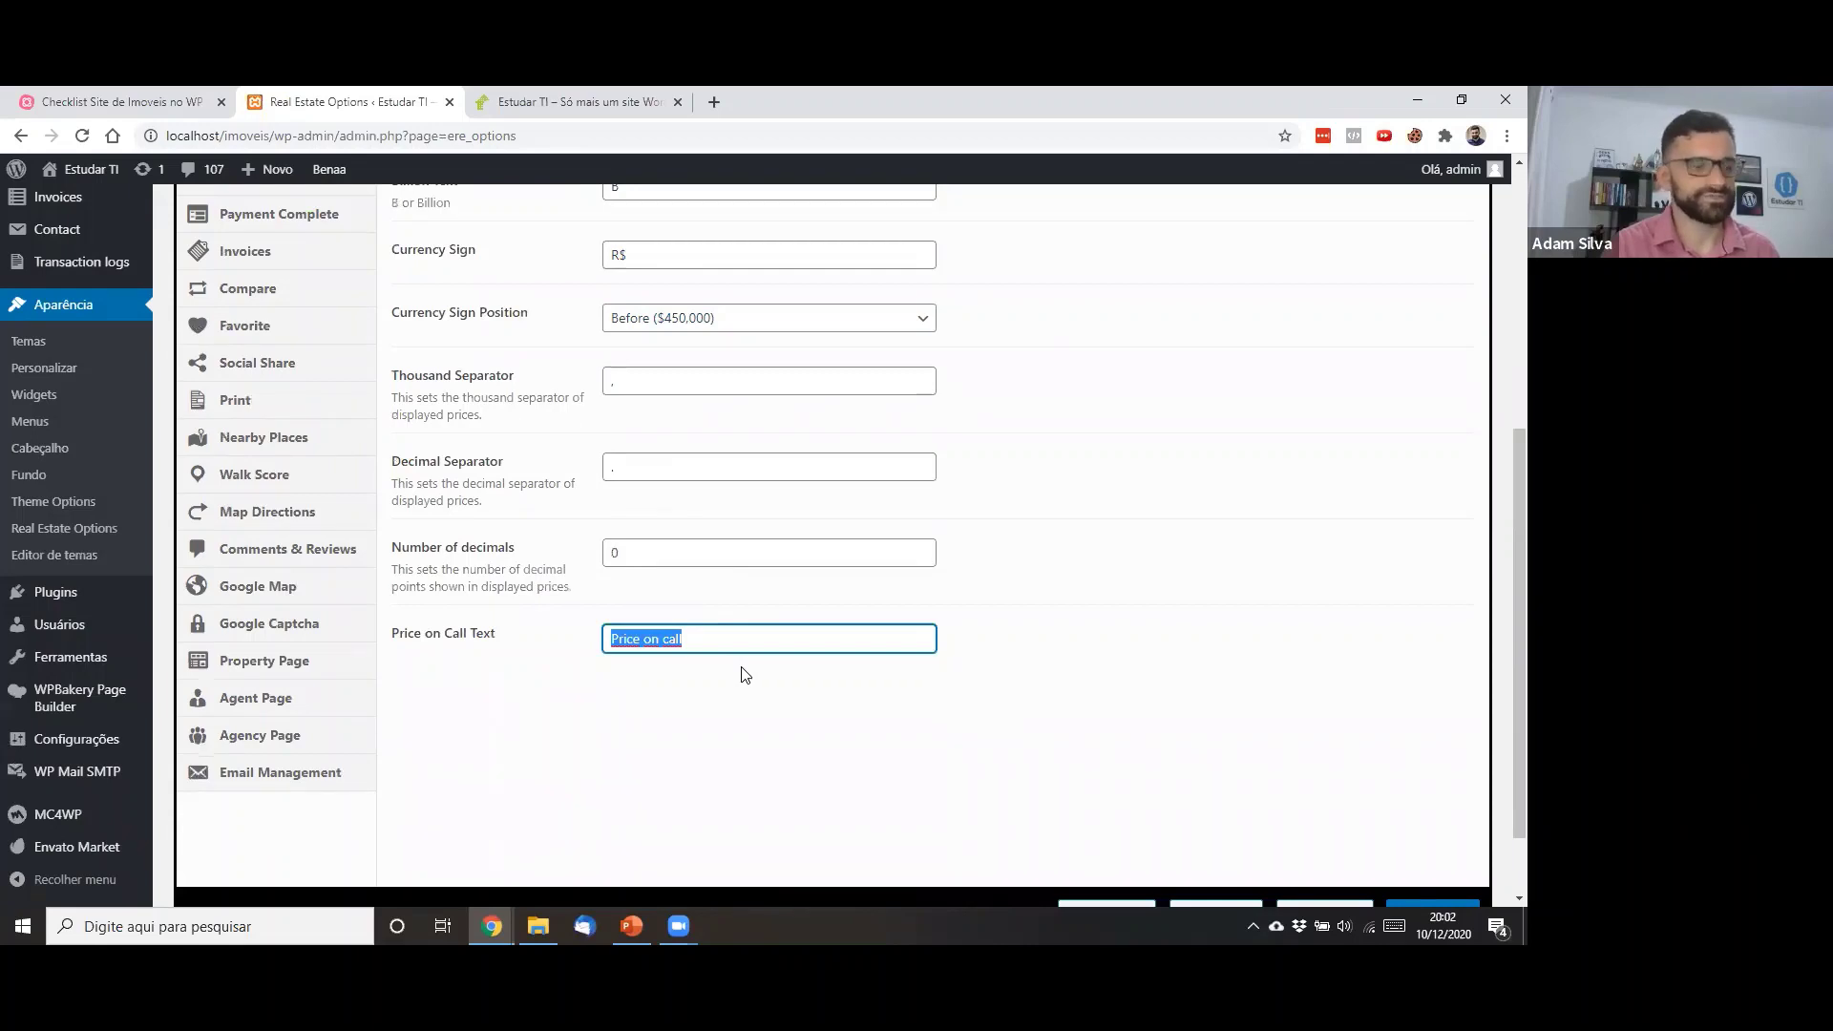
type("Preço ")
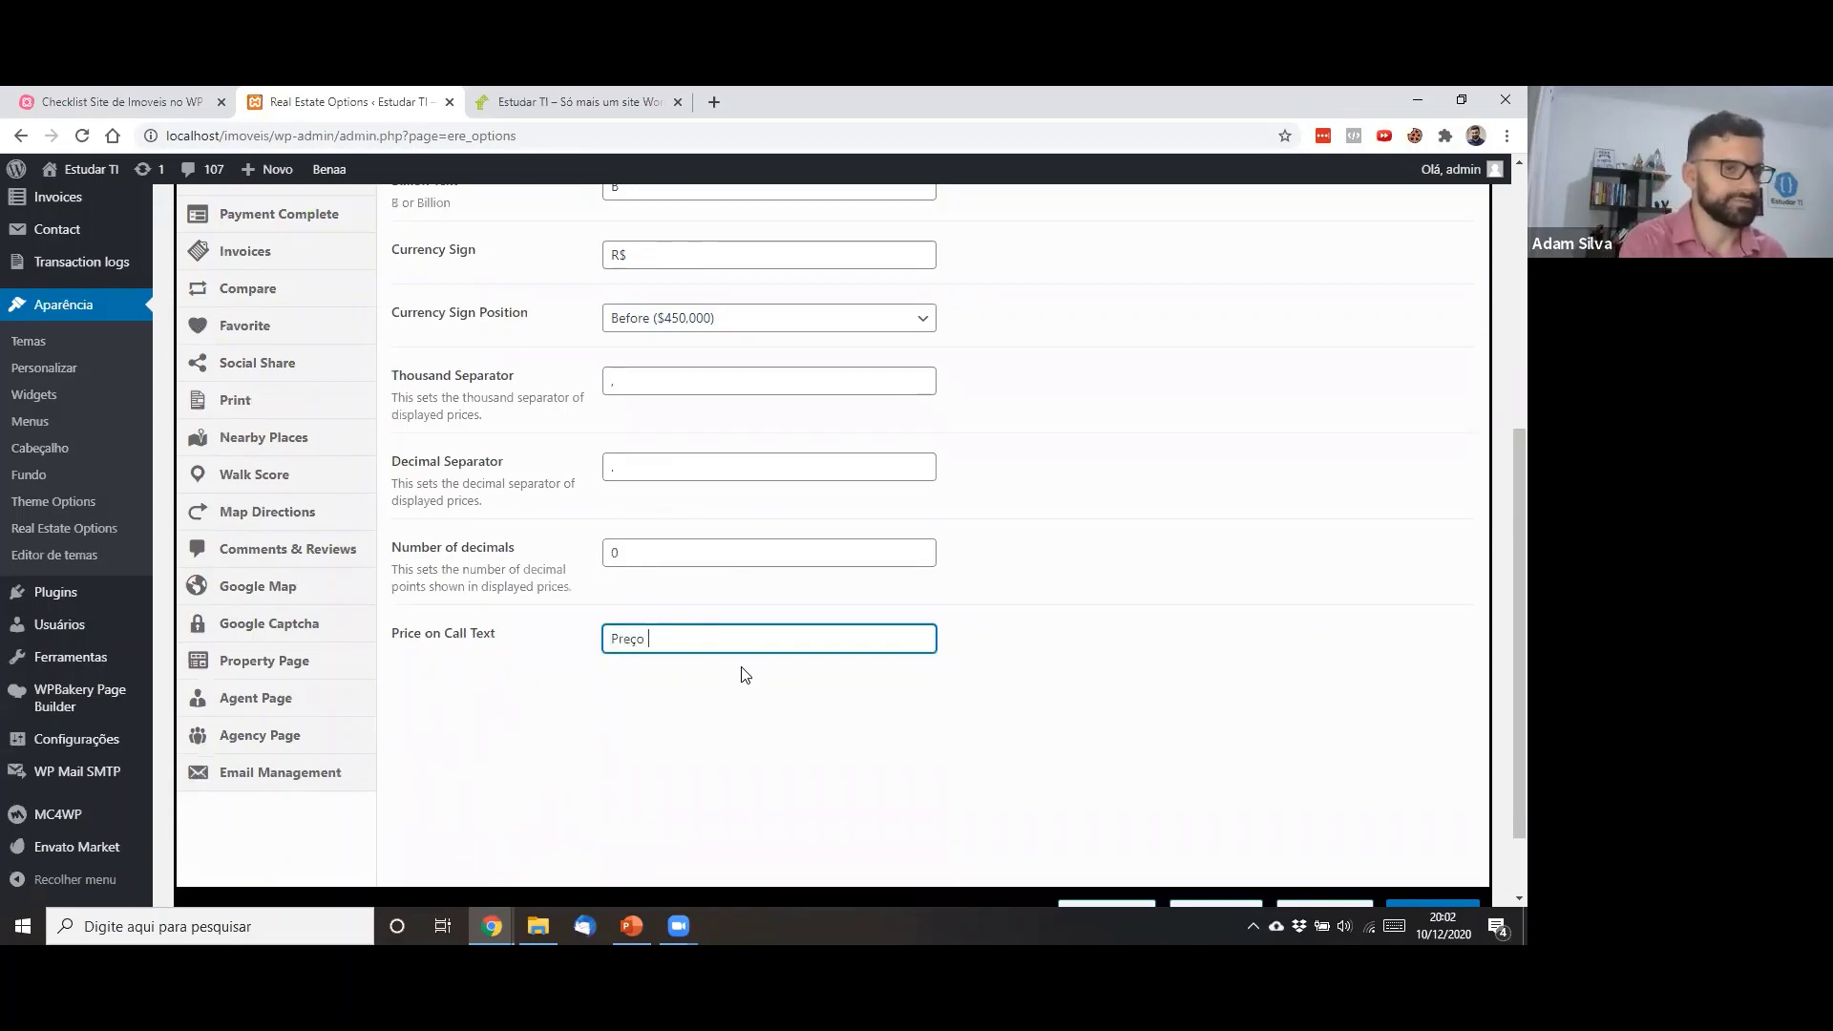
type("por telefone")
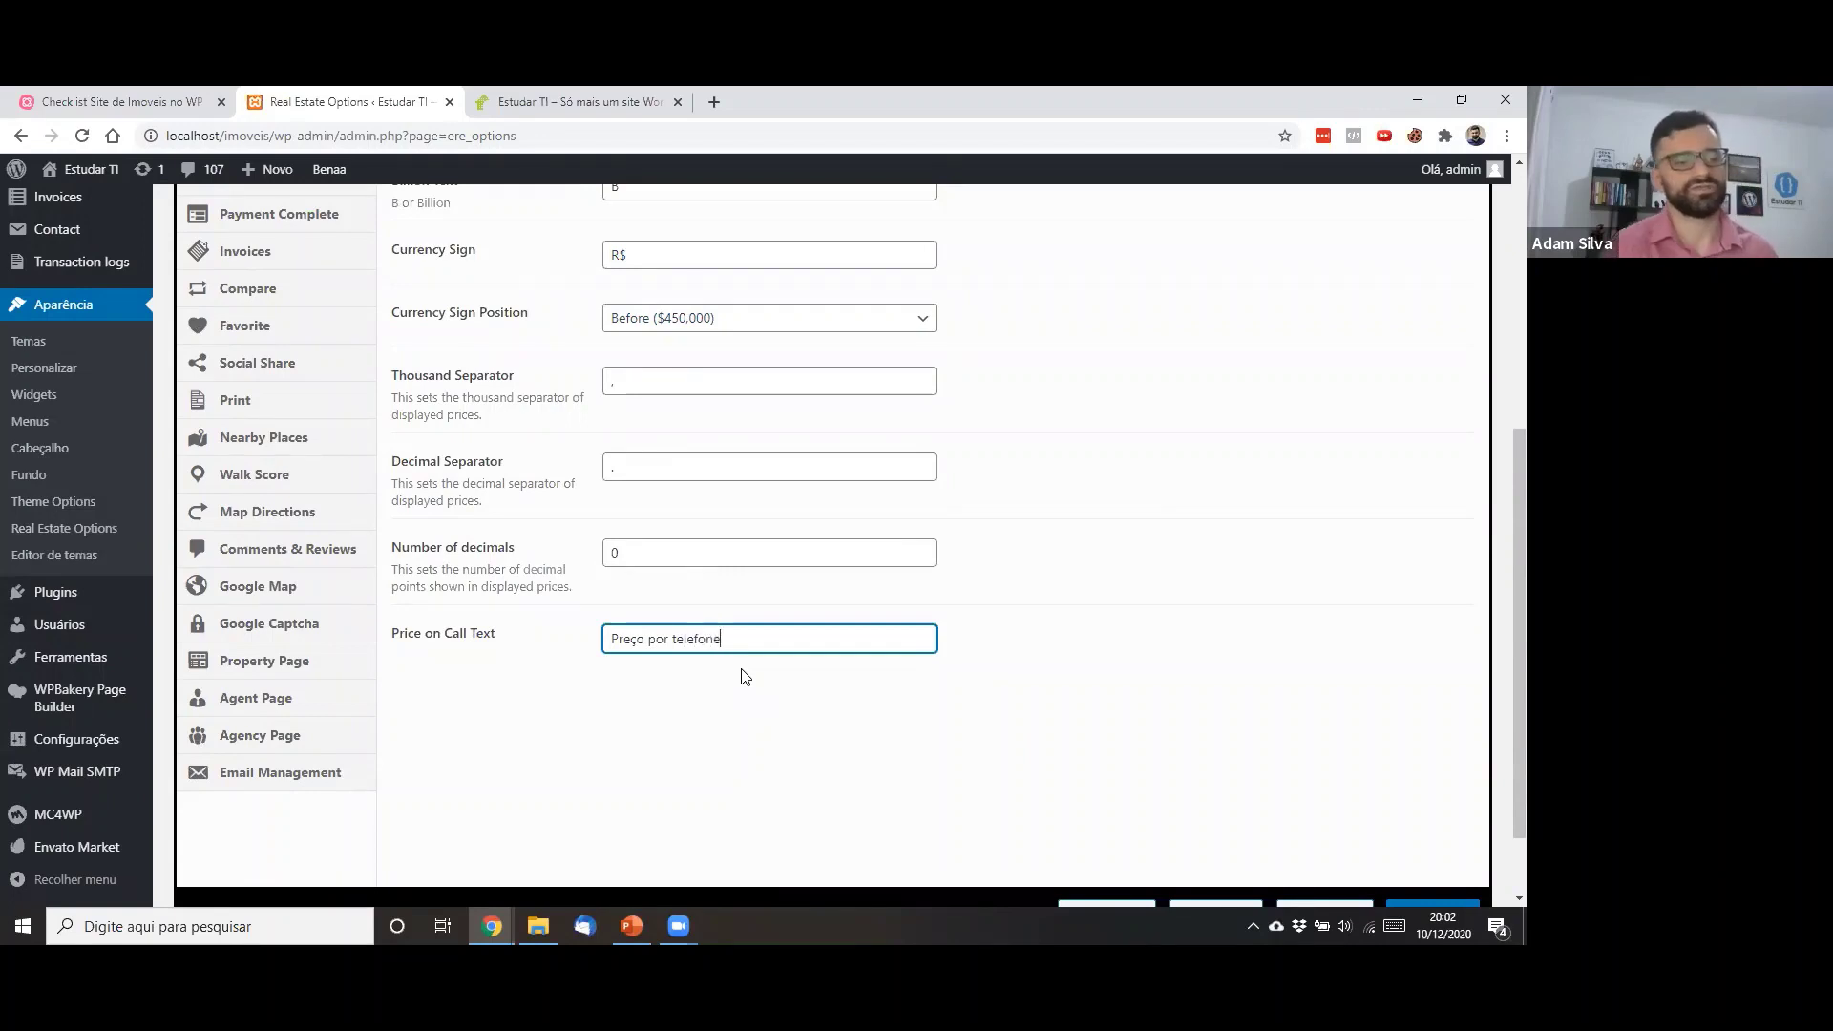
left_click(745, 677)
scroll(746, 677, "down", 1)
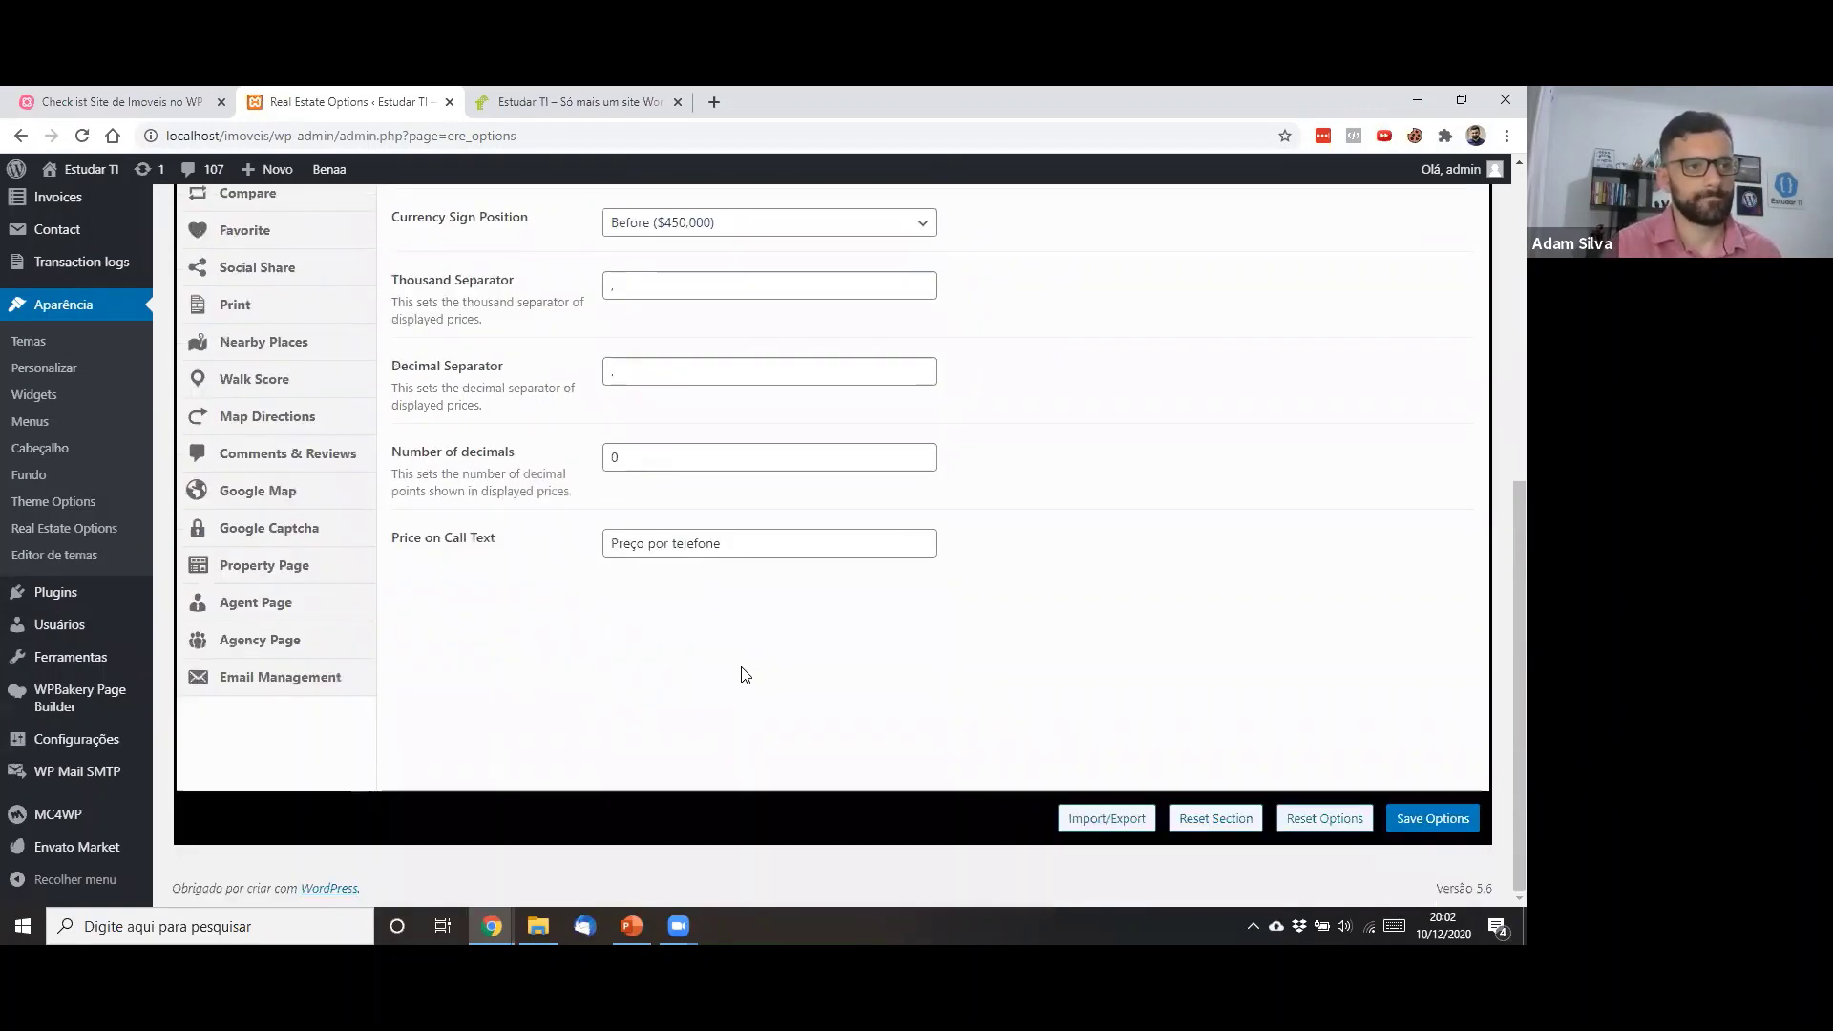
left_click(1437, 818)
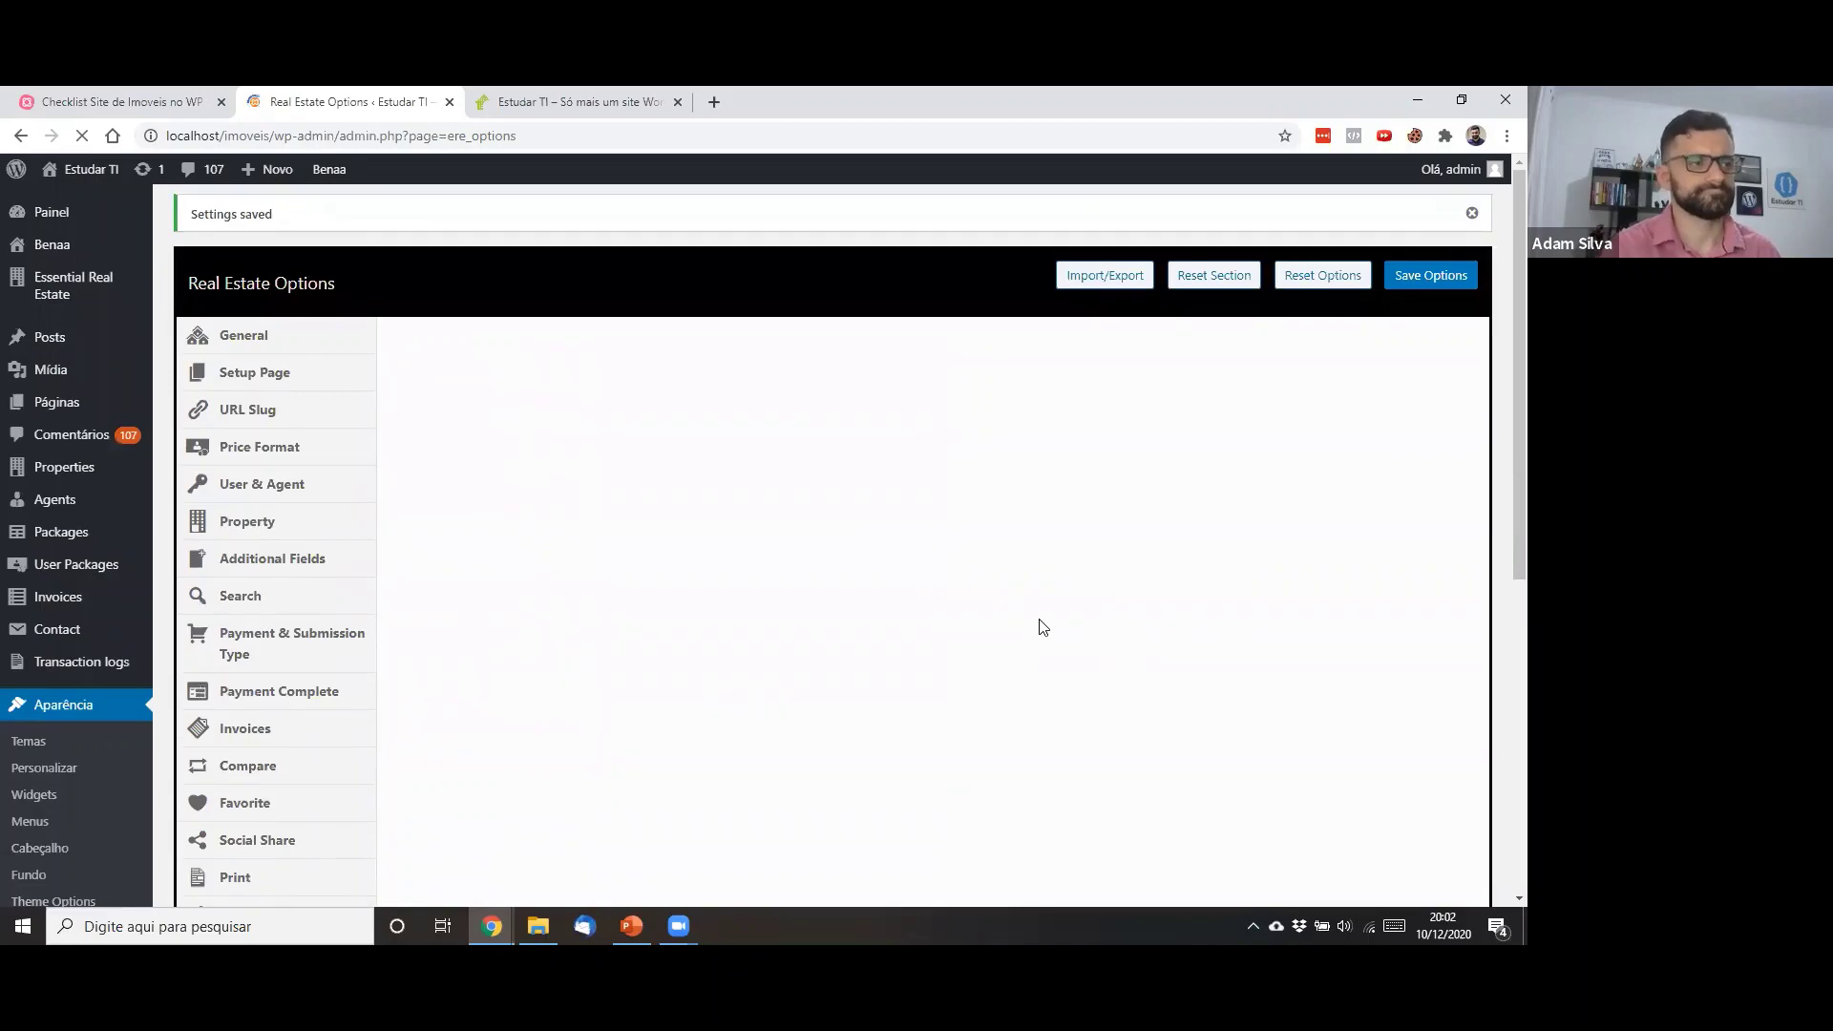
Examine the User & Agent settings and the Property settings, including the submission form layout
left_click(277, 486)
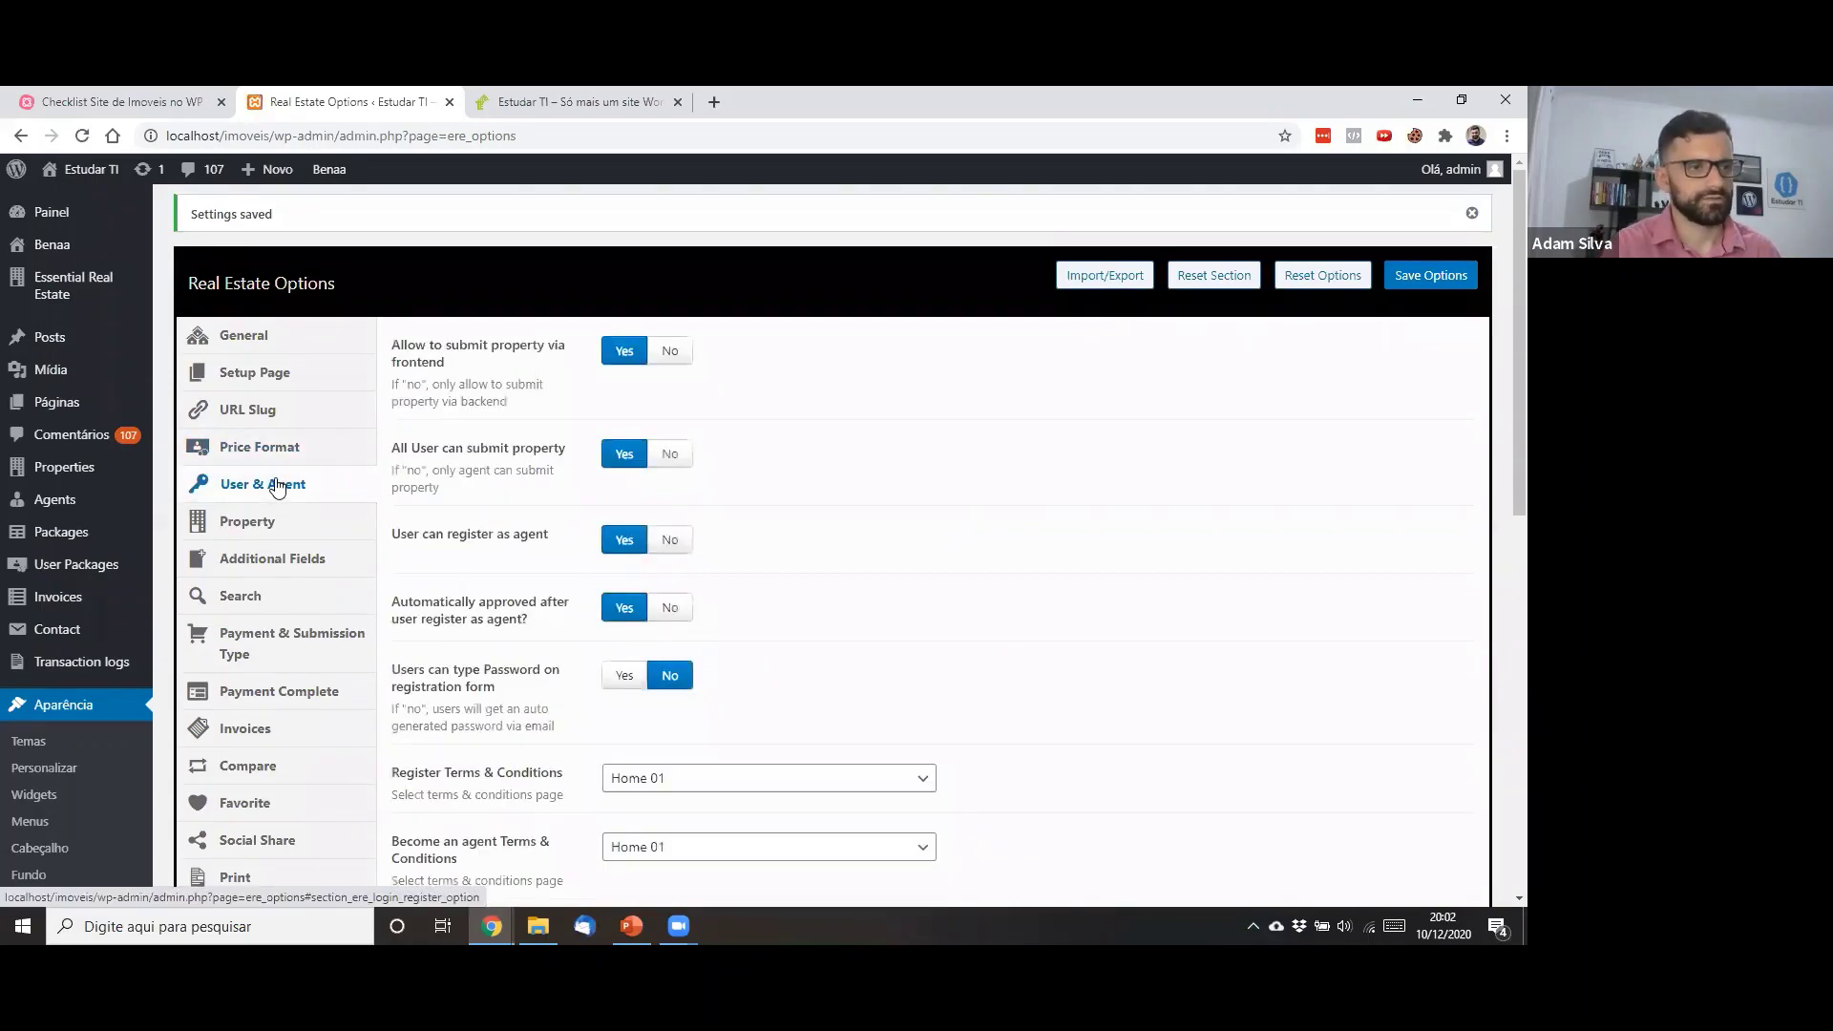
scroll(278, 487, "down", 4)
scroll(280, 485, "down", 4)
scroll(279, 478, "up", 7)
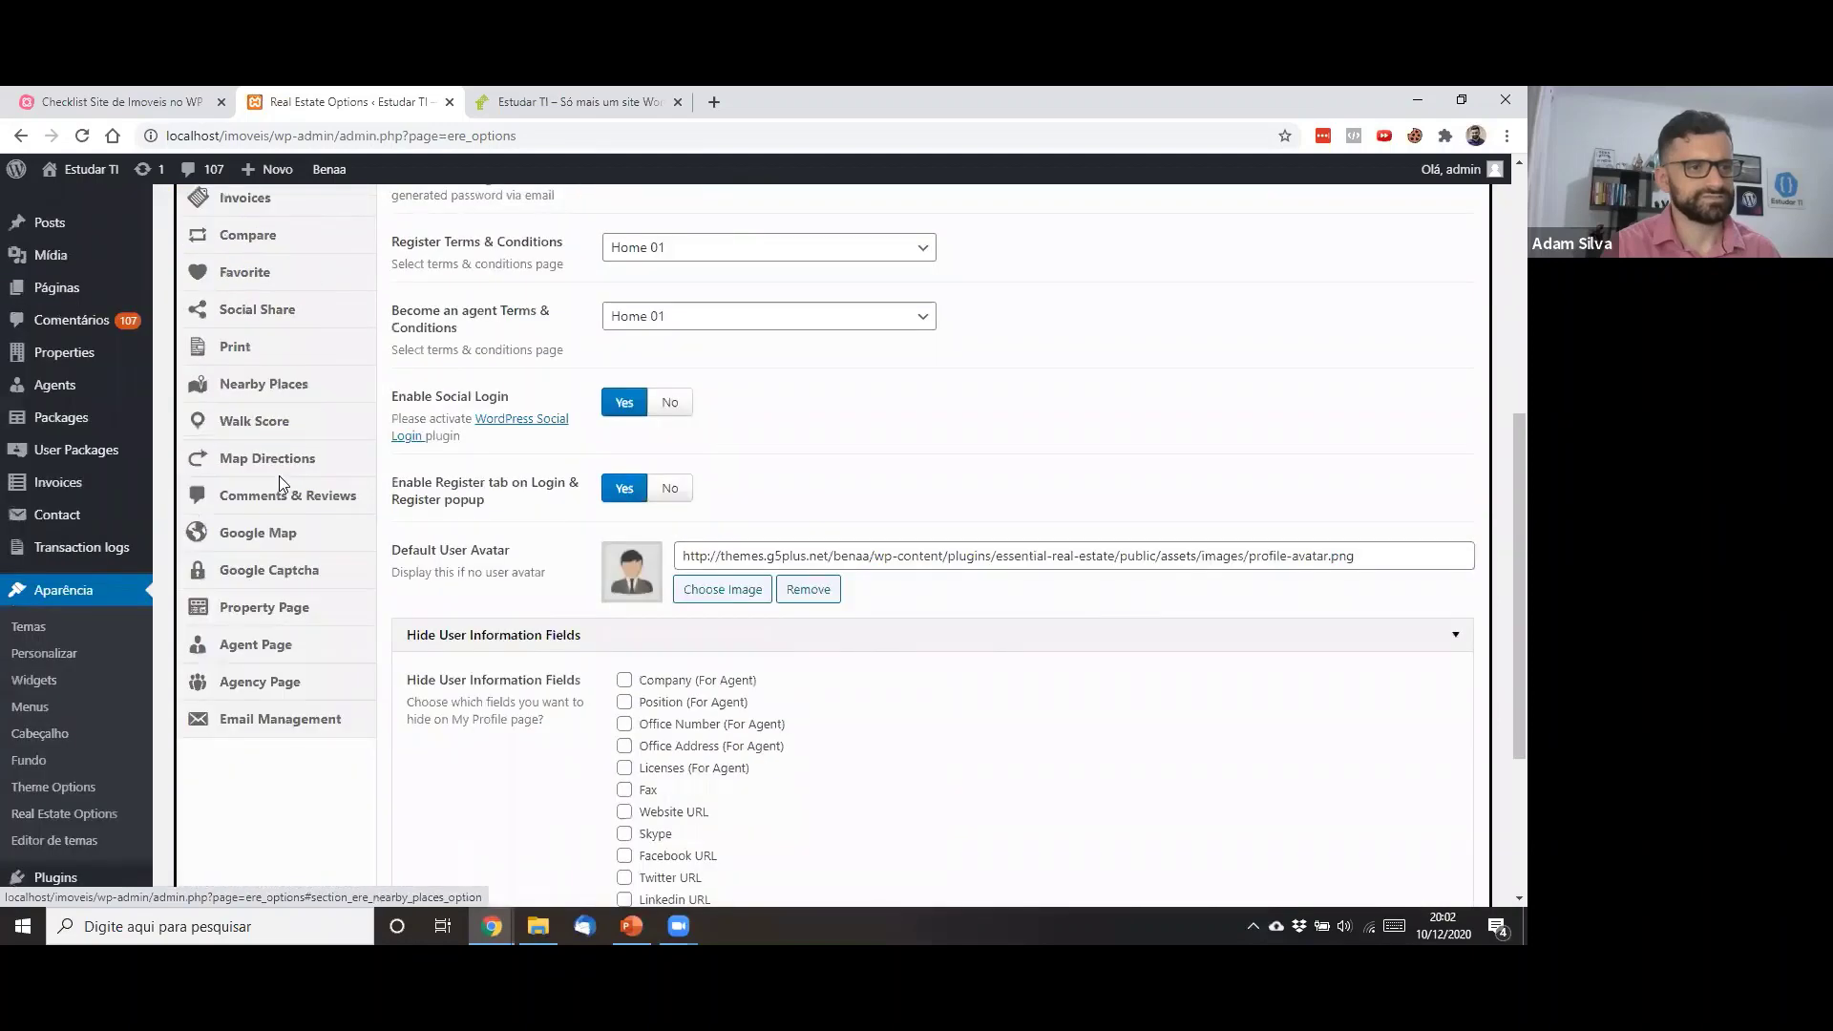
scroll(281, 485, "up", 2)
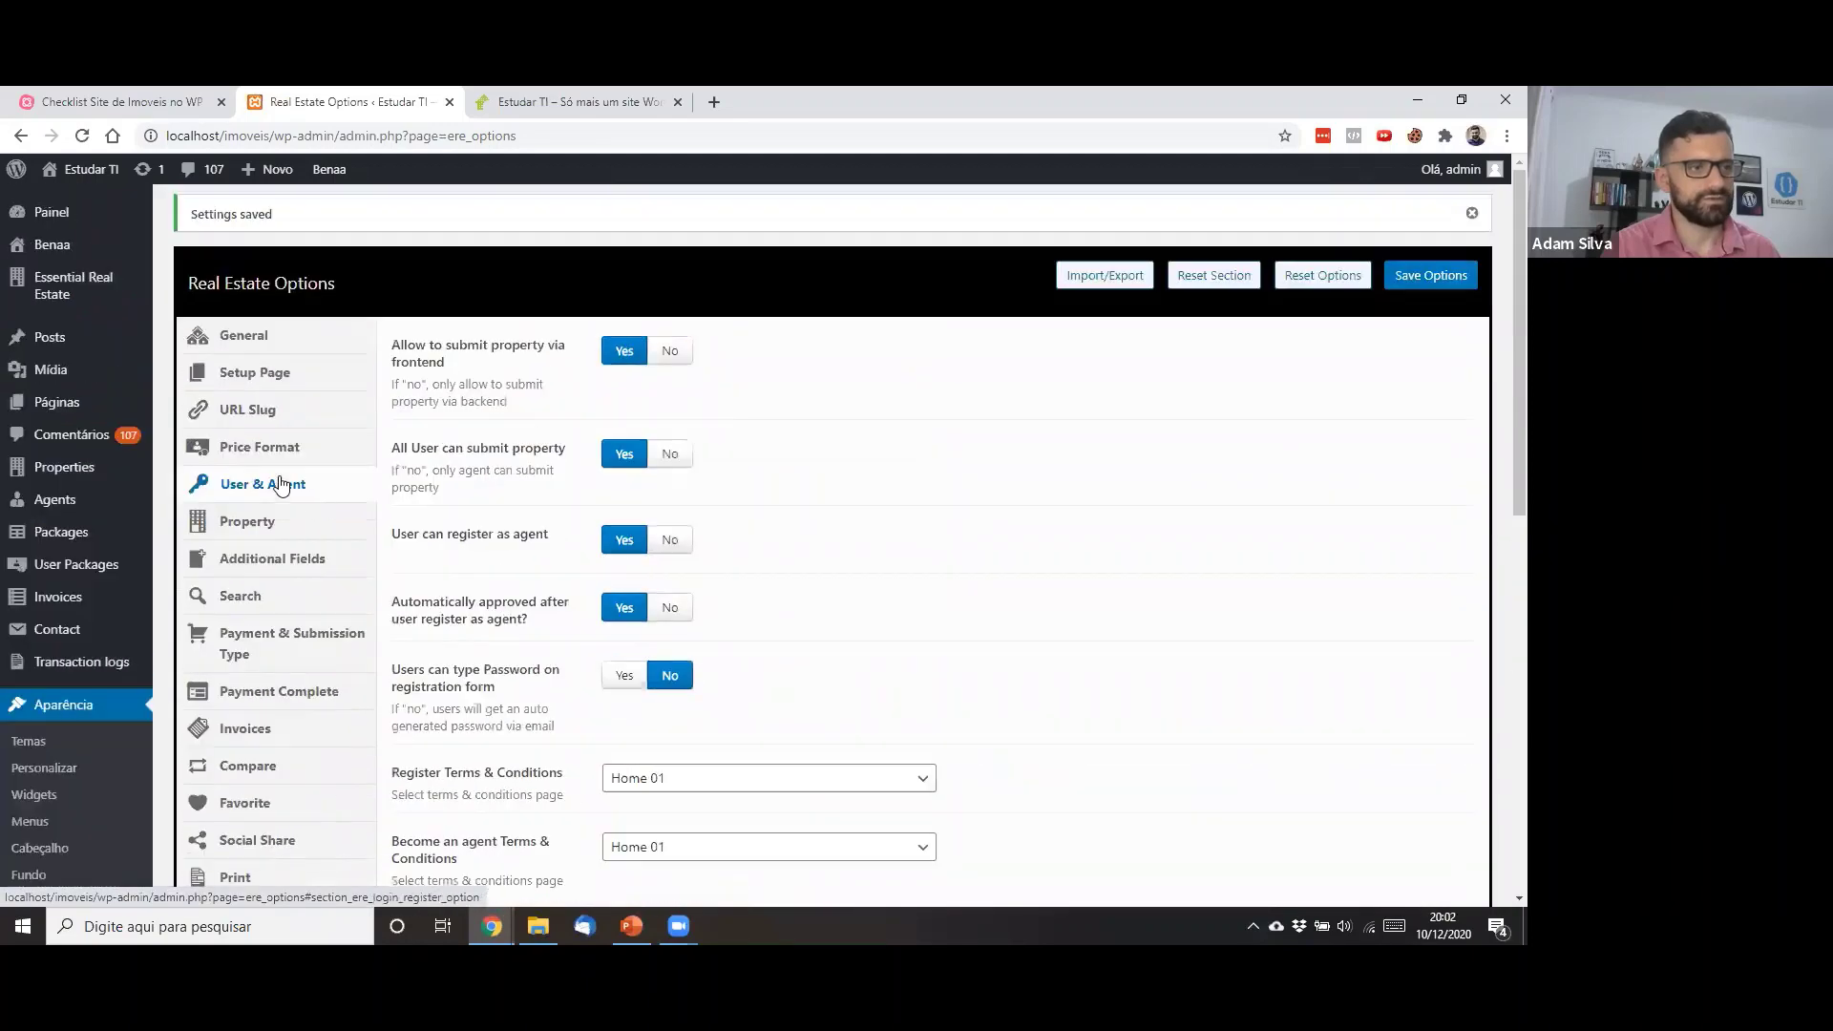
left_click(341, 522)
scroll(567, 541, "down", 5)
scroll(567, 541, "up", 2)
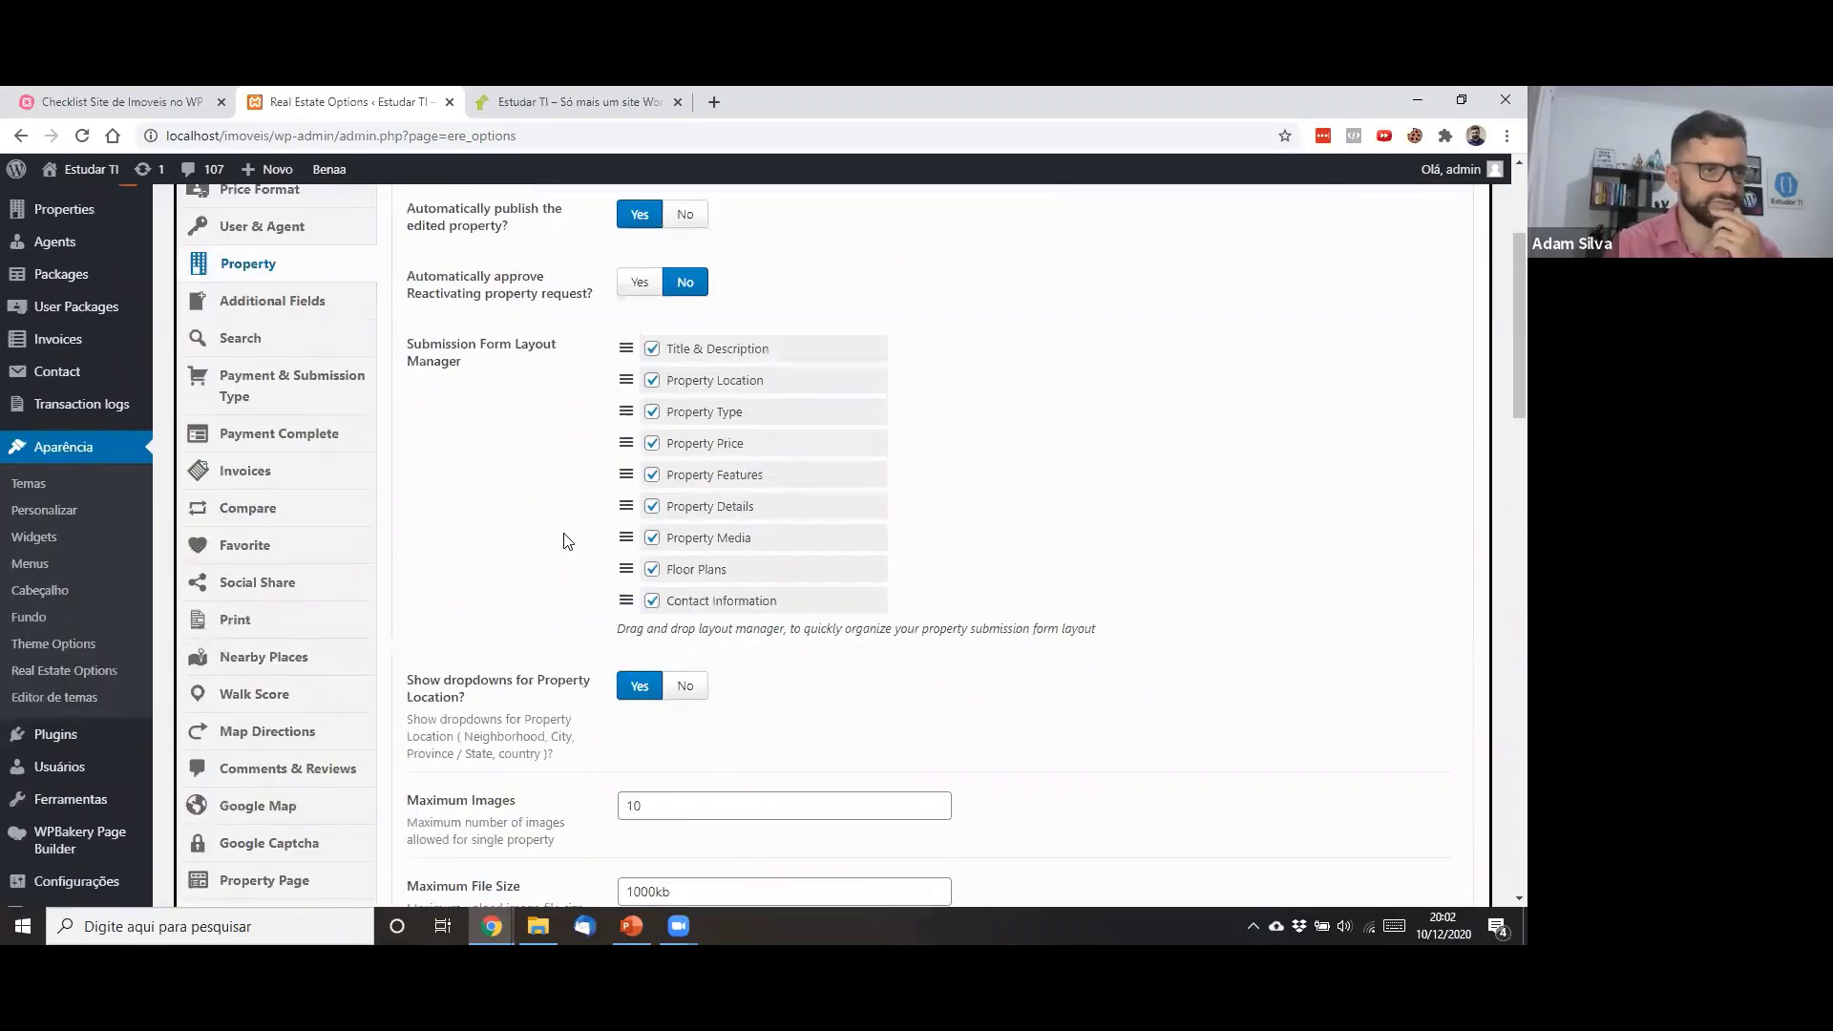
Examine the Property settings down to the Hide Submit Form Fields section and its list of fields
scroll(567, 541, "up", 2)
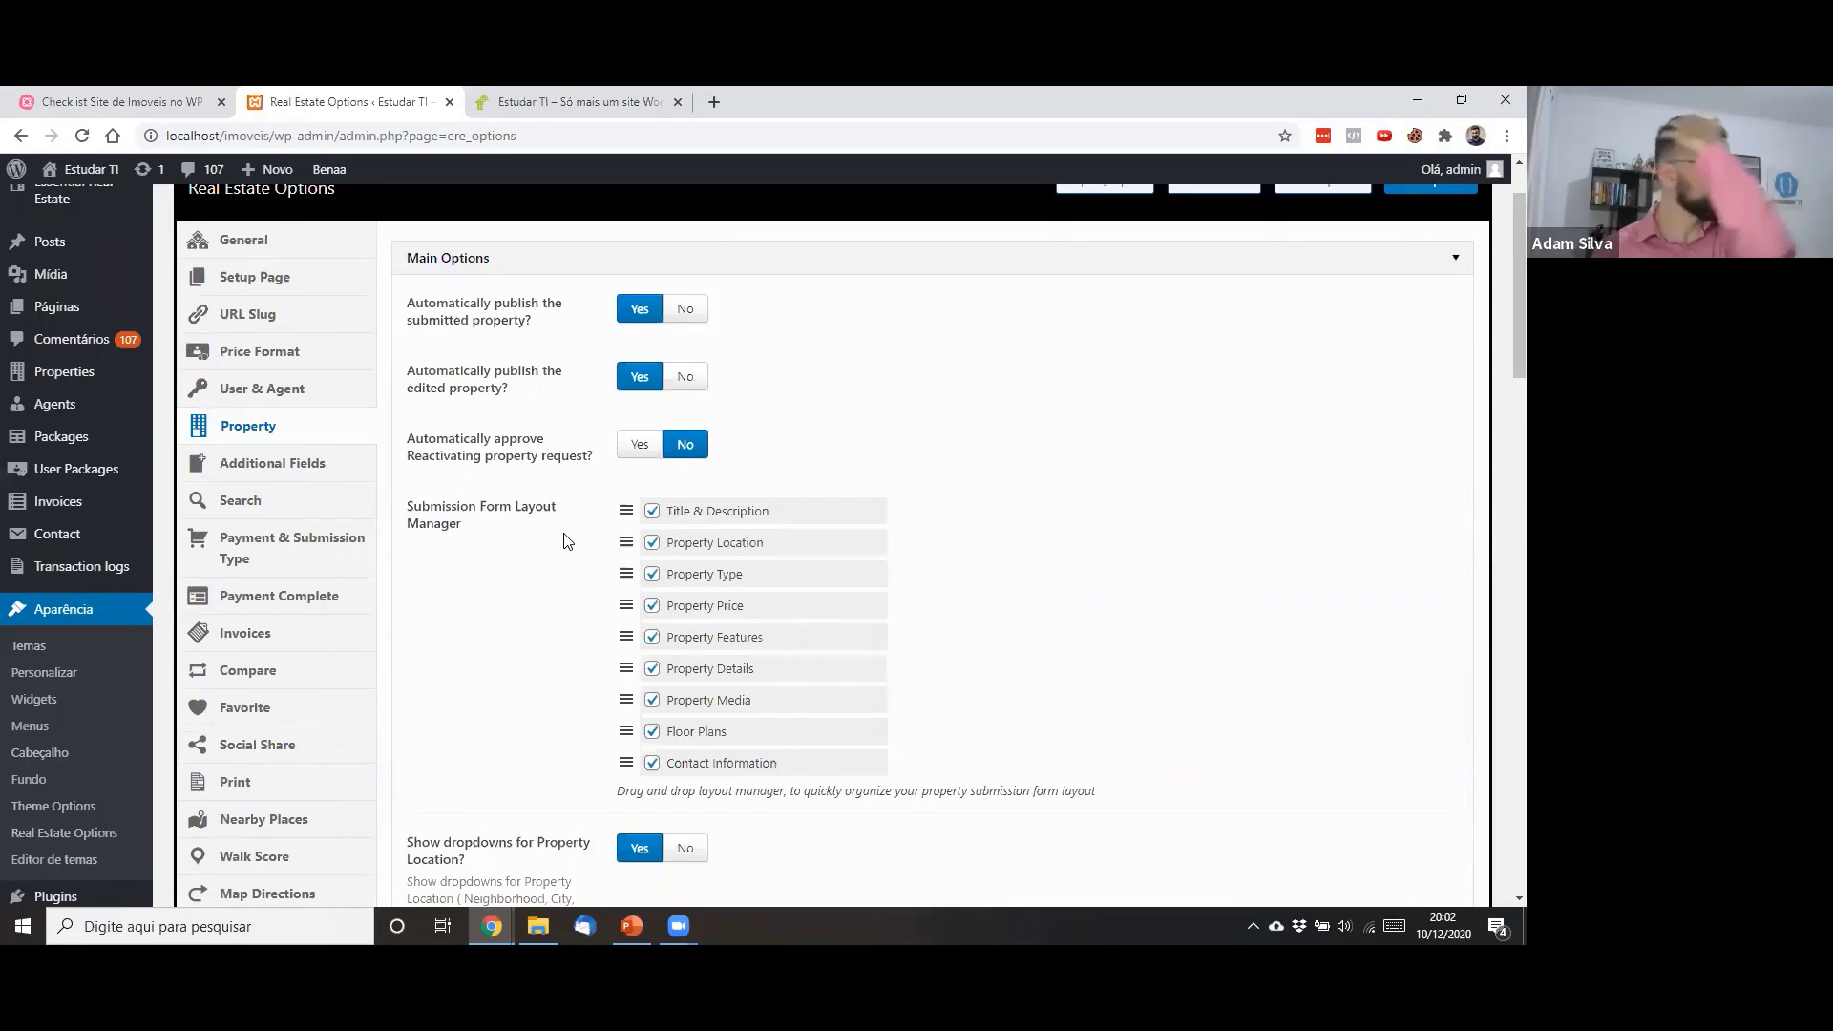
scroll(567, 541, "down", 1)
scroll(567, 541, "down", 14)
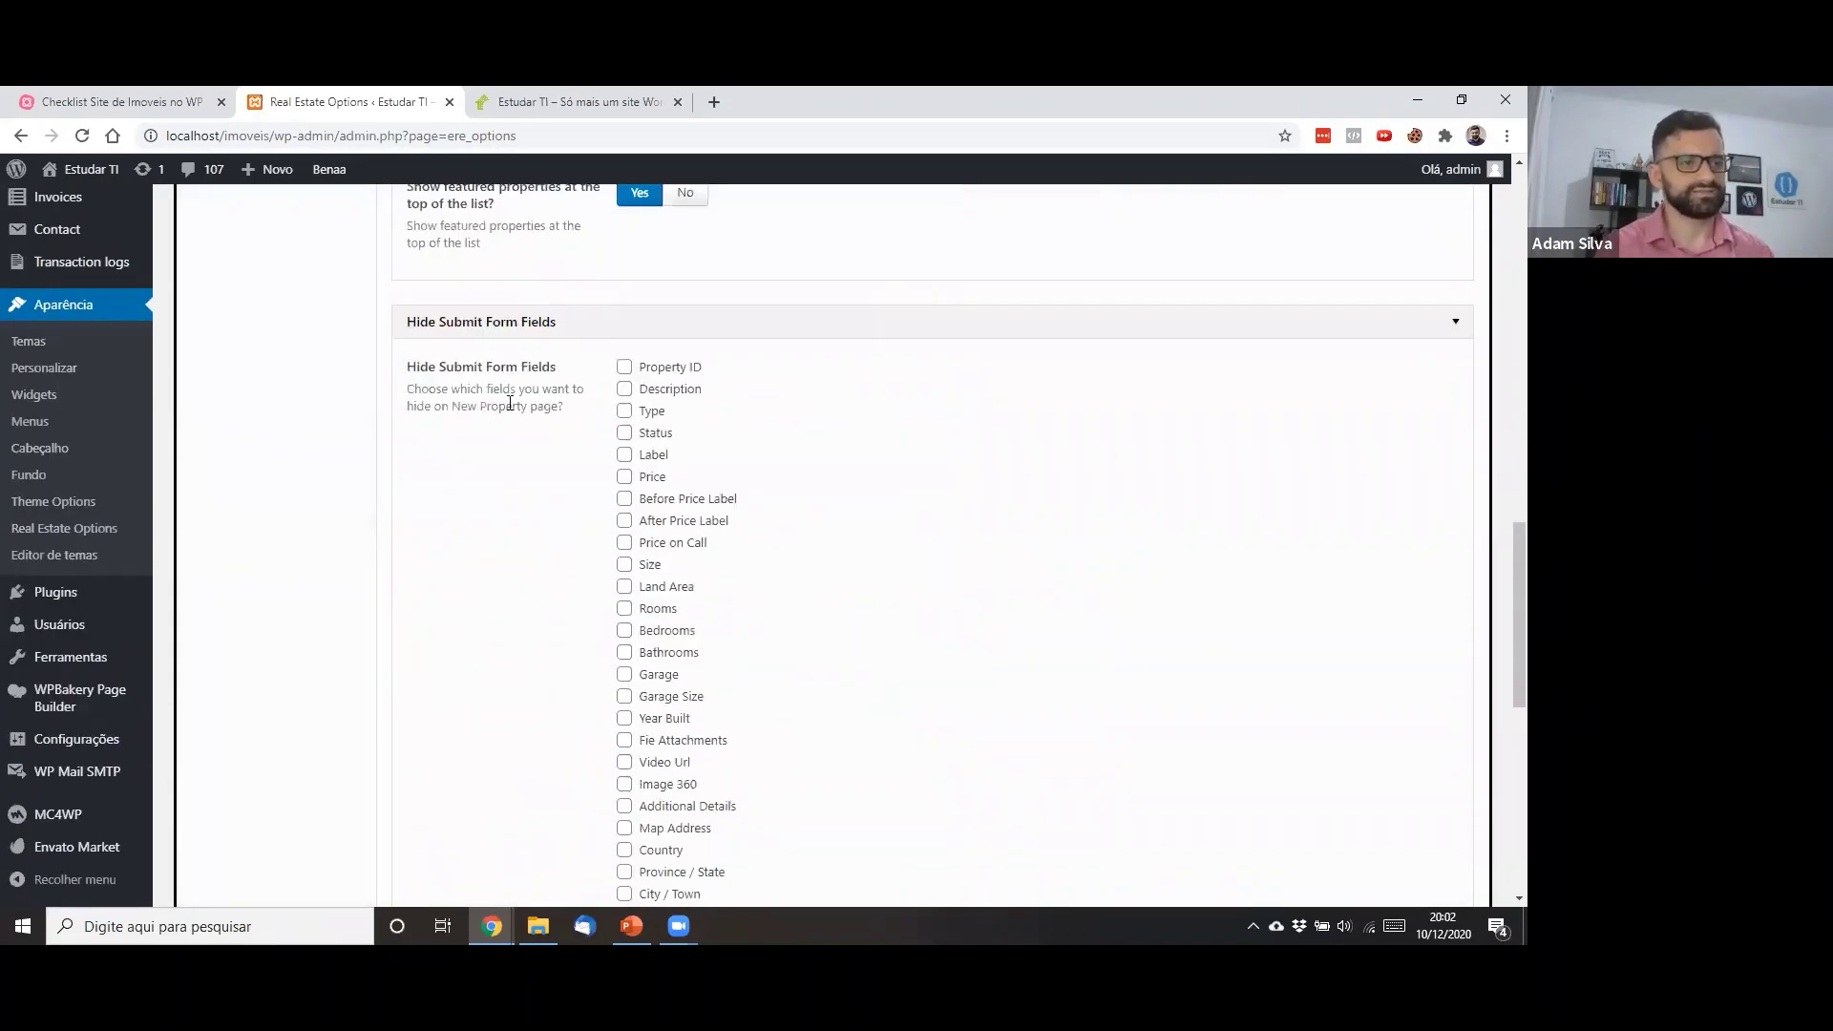
scroll(508, 406, "down", 4)
scroll(508, 409, "up", 4)
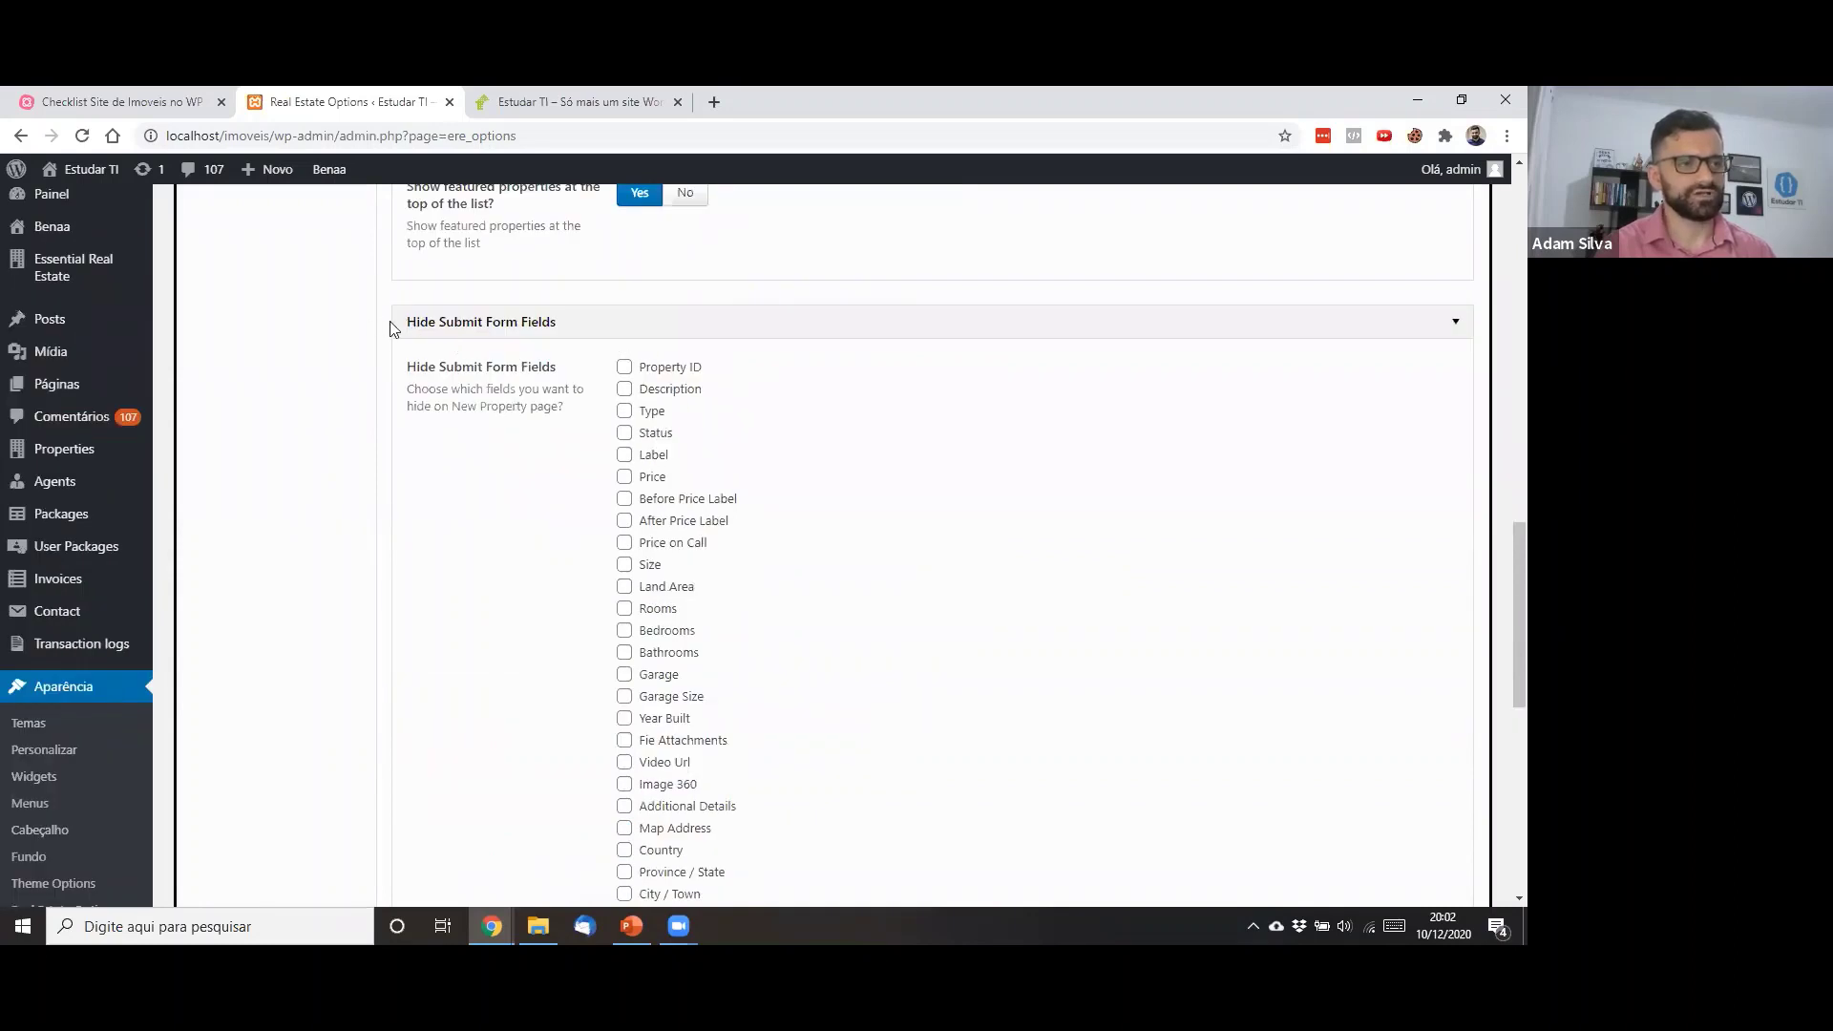
left_click_drag(391, 325, 597, 328)
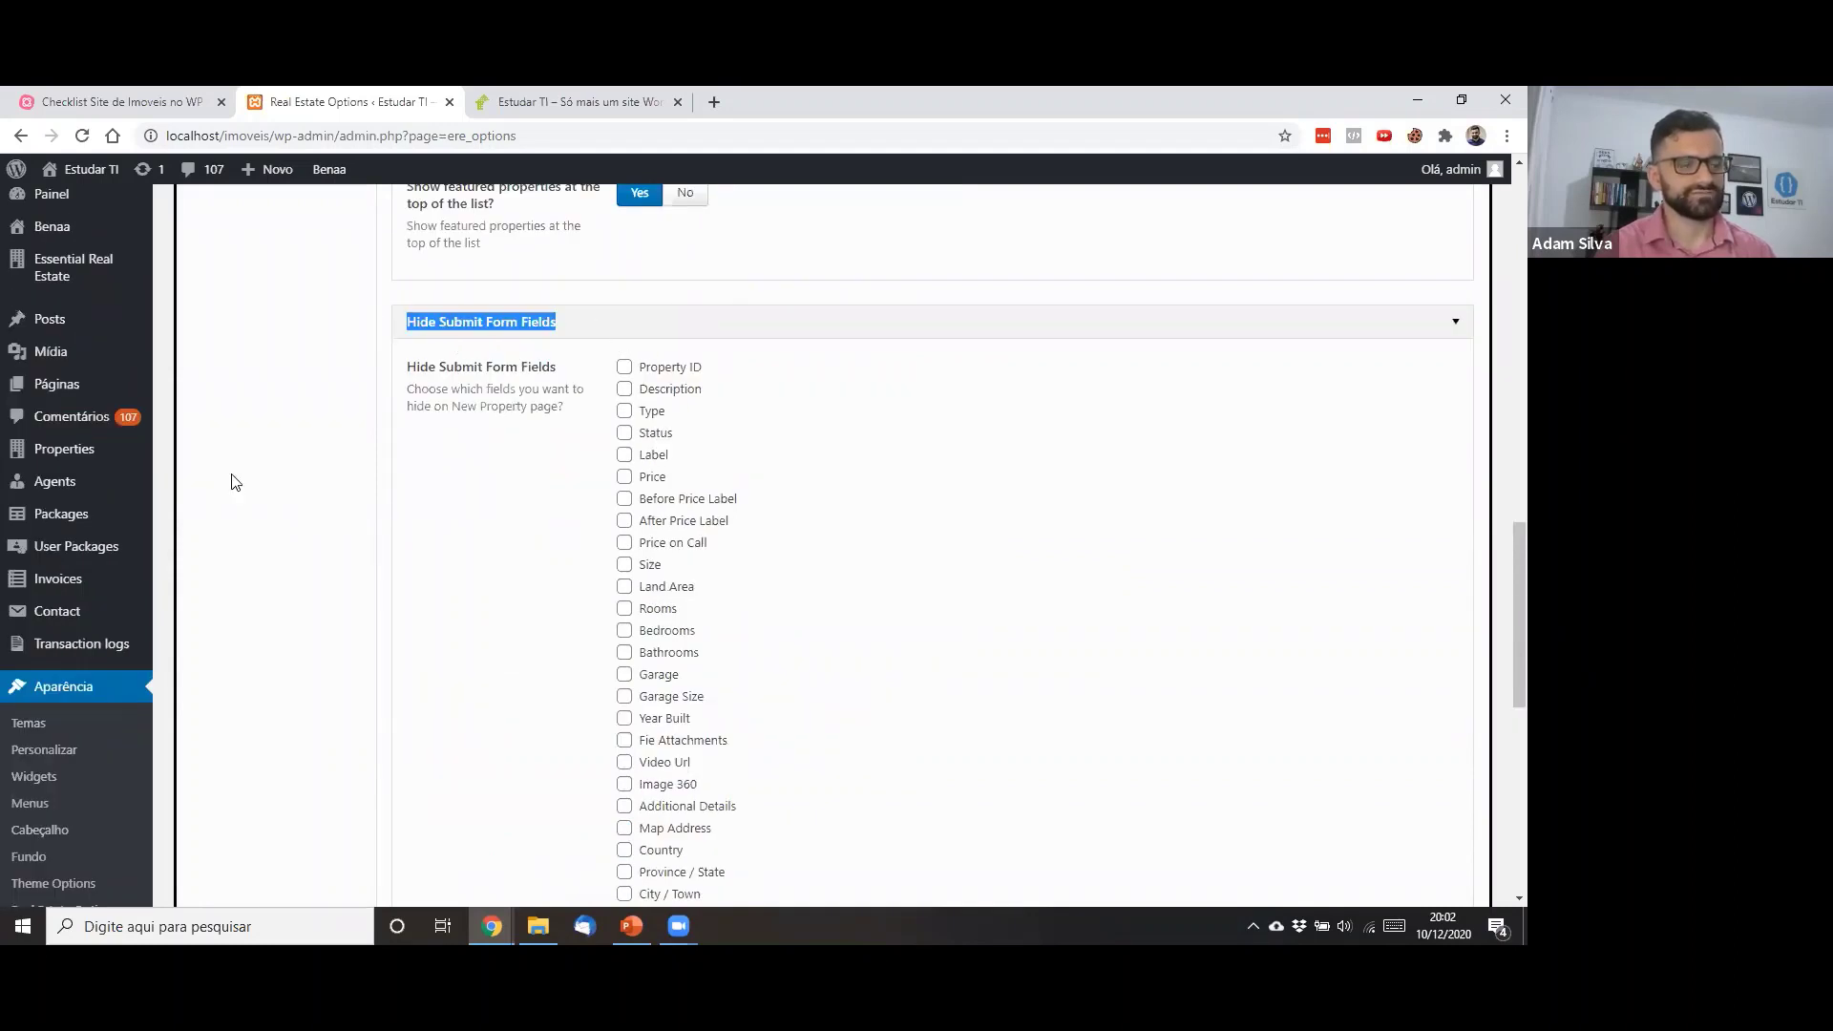
left_click(327, 393)
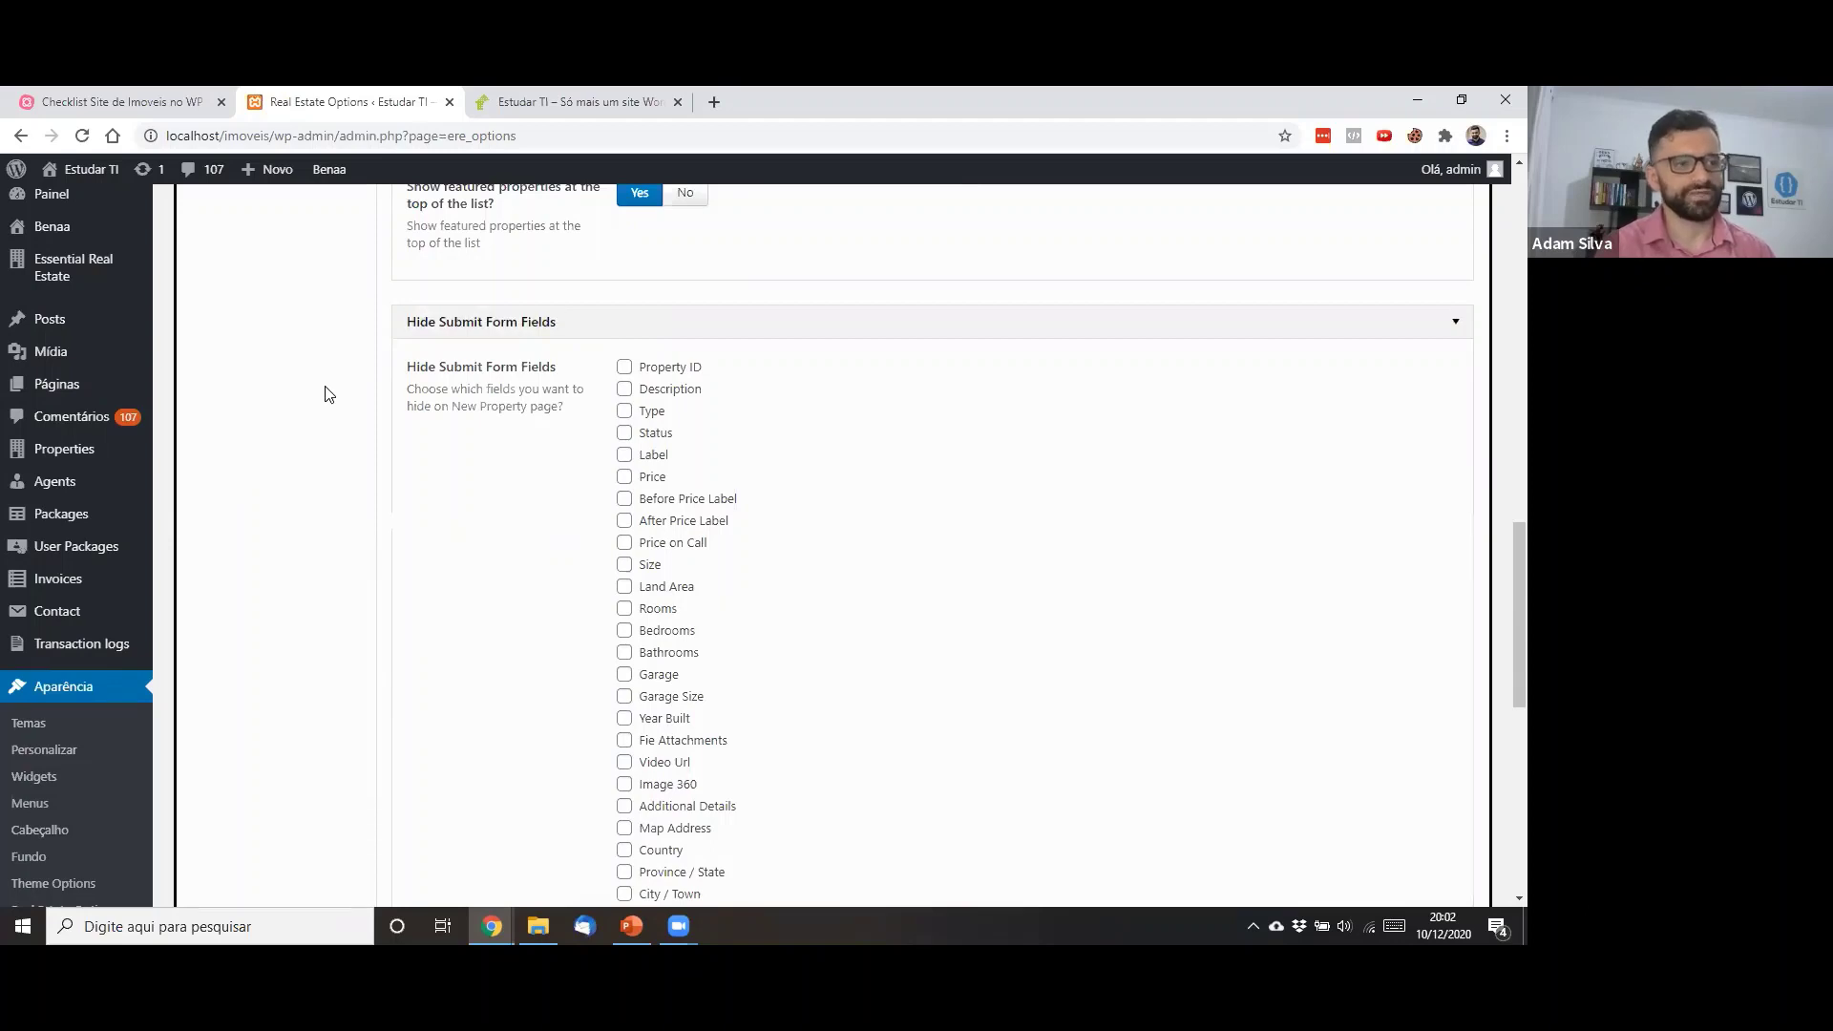
Try hiding the Price and Map Address fields from the New Property submission form
left_click(625, 480)
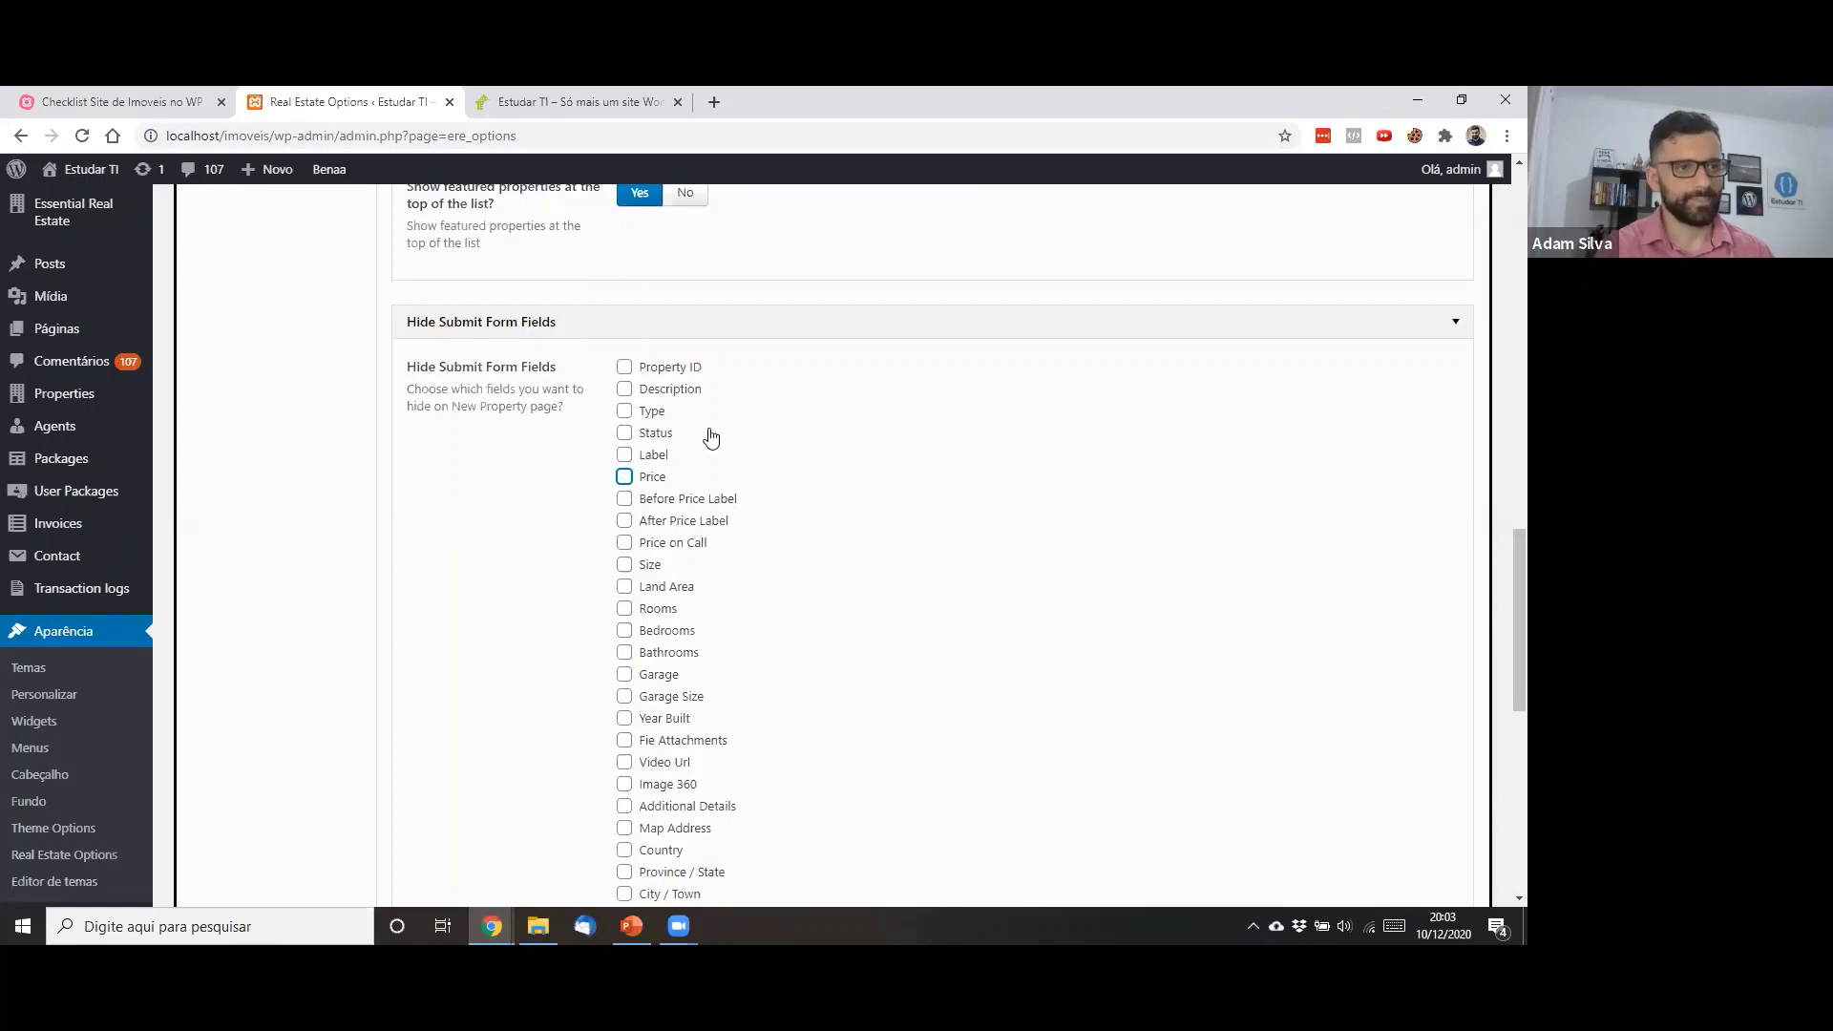
scroll(679, 401, "down", 2)
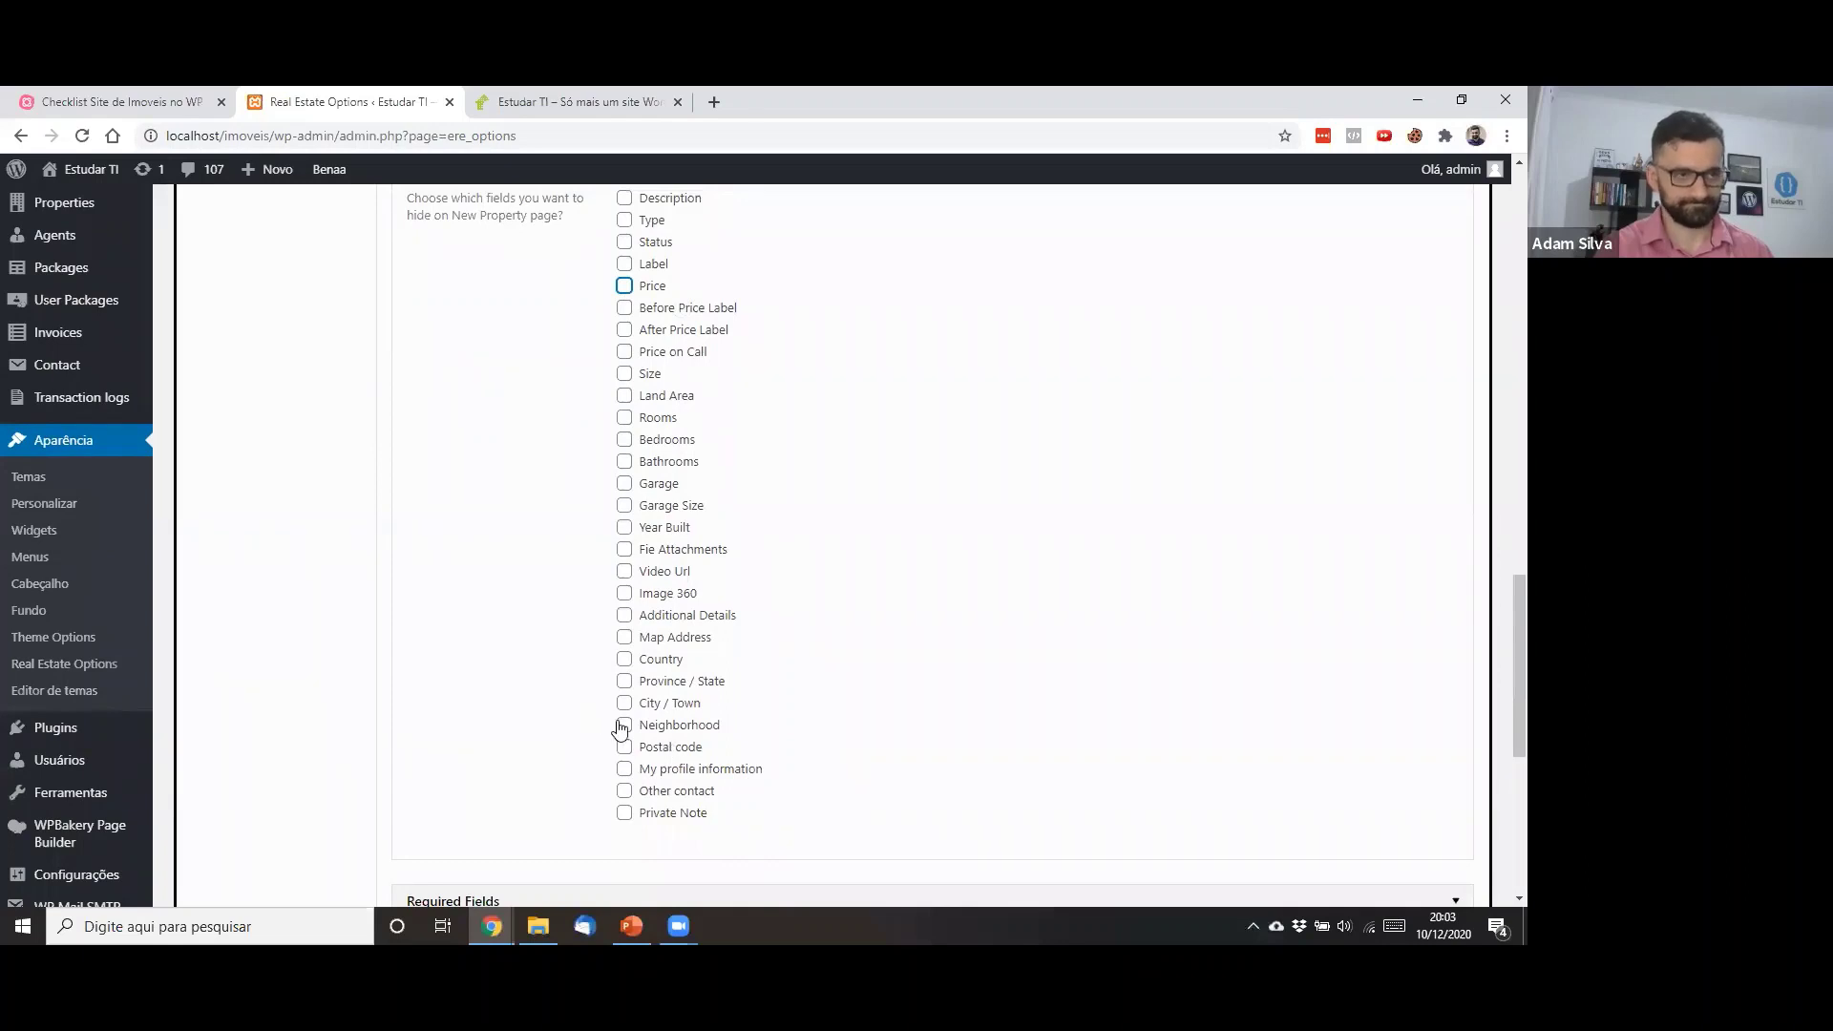
left_click(625, 637)
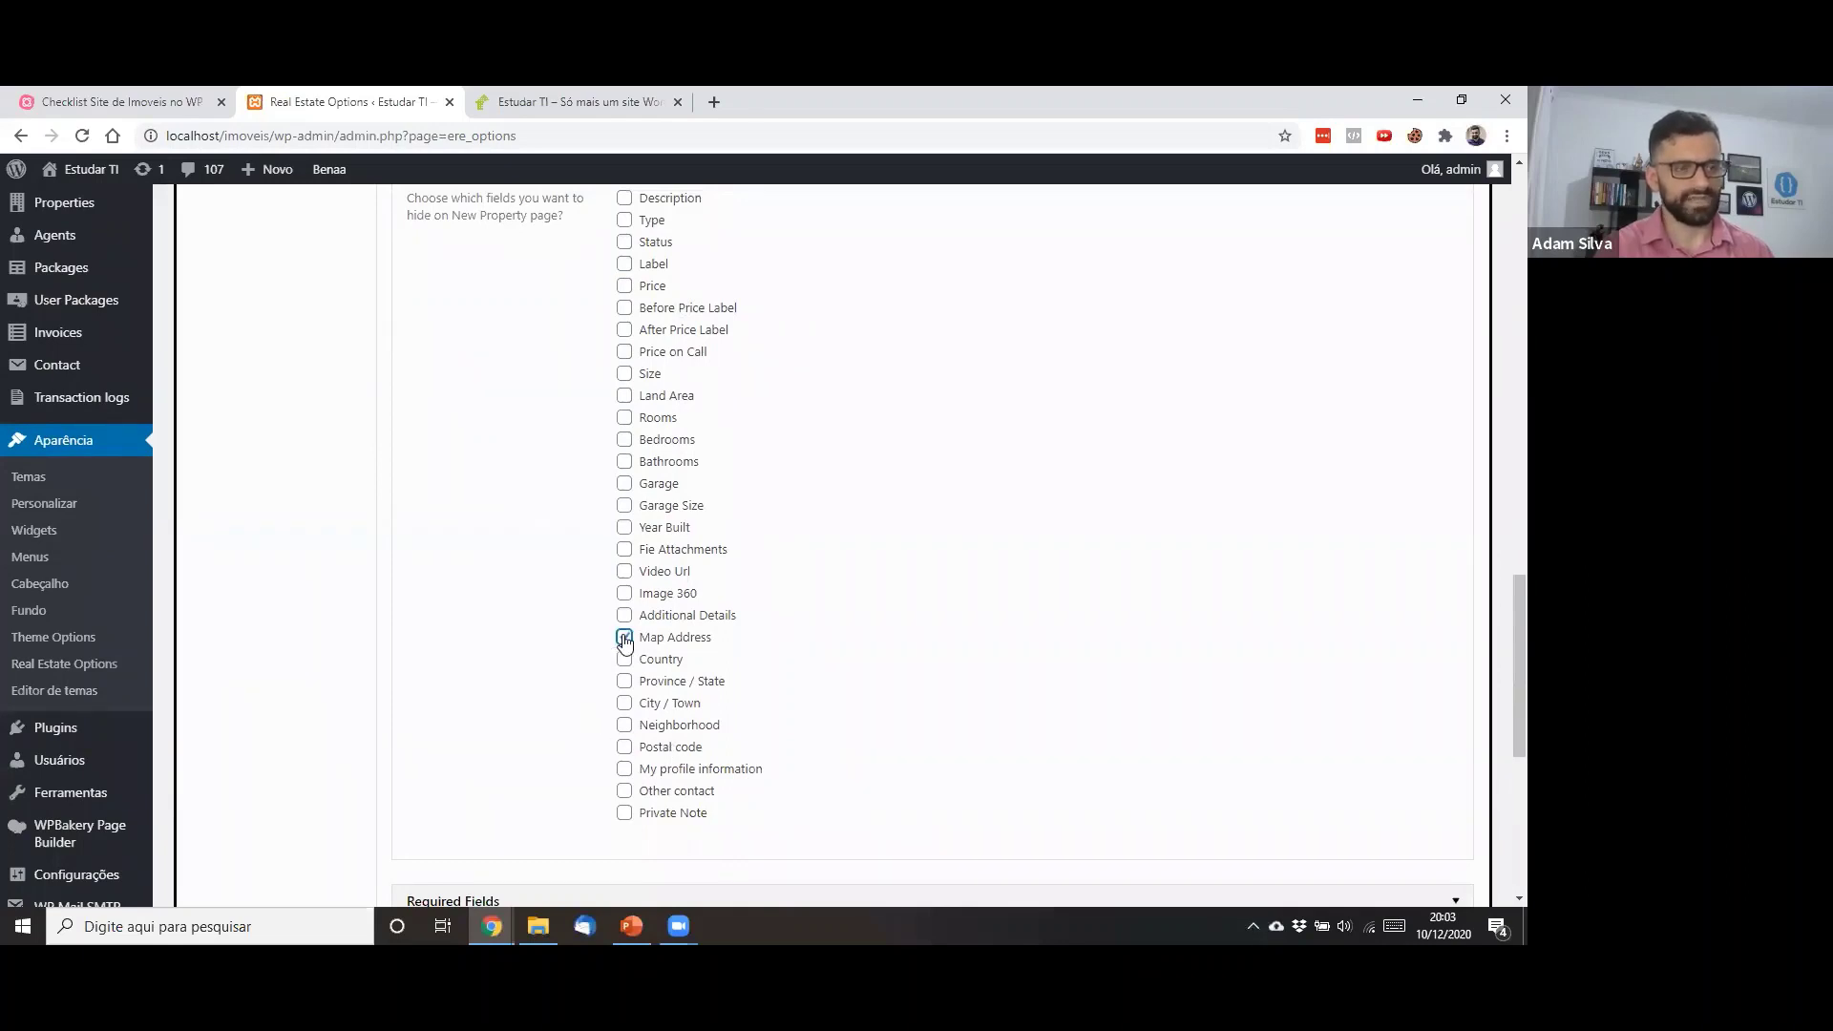
scroll(675, 552, "down", 5)
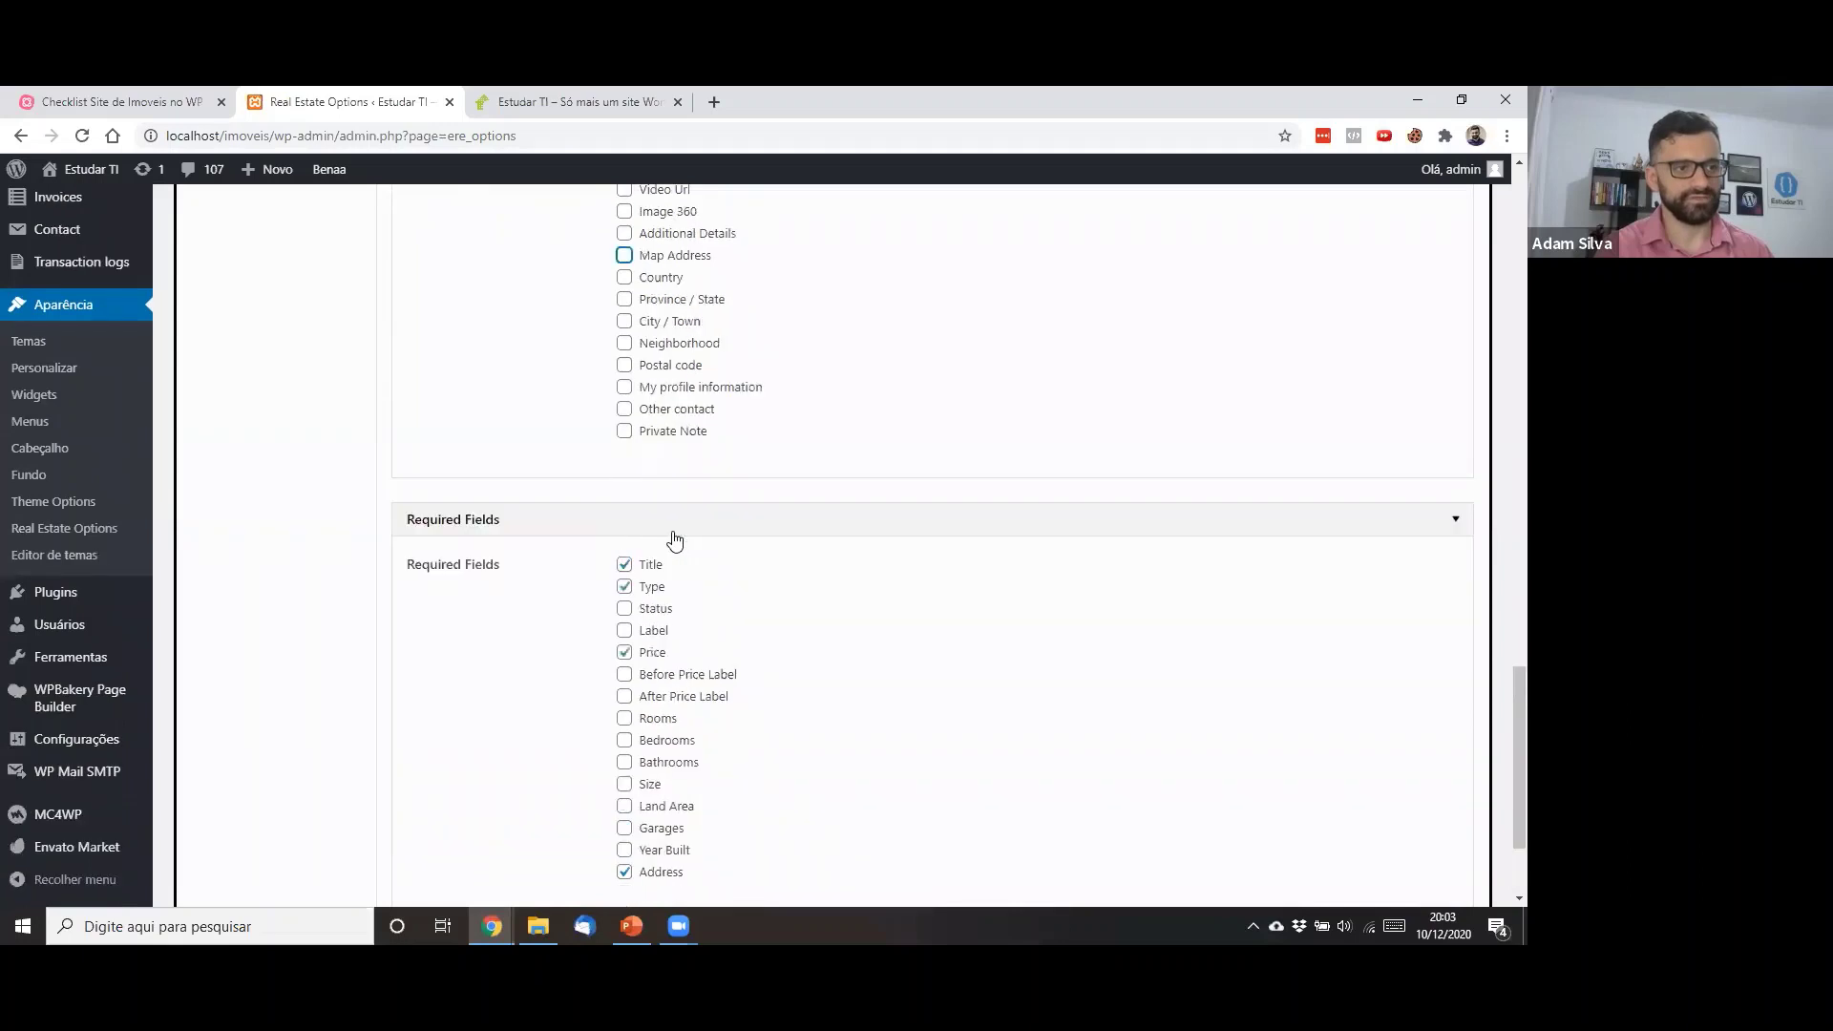
Compare the Required Fields and hideable fields in the Property settings with the empty property field form in Additional Fields
scroll(675, 540, "down", 1)
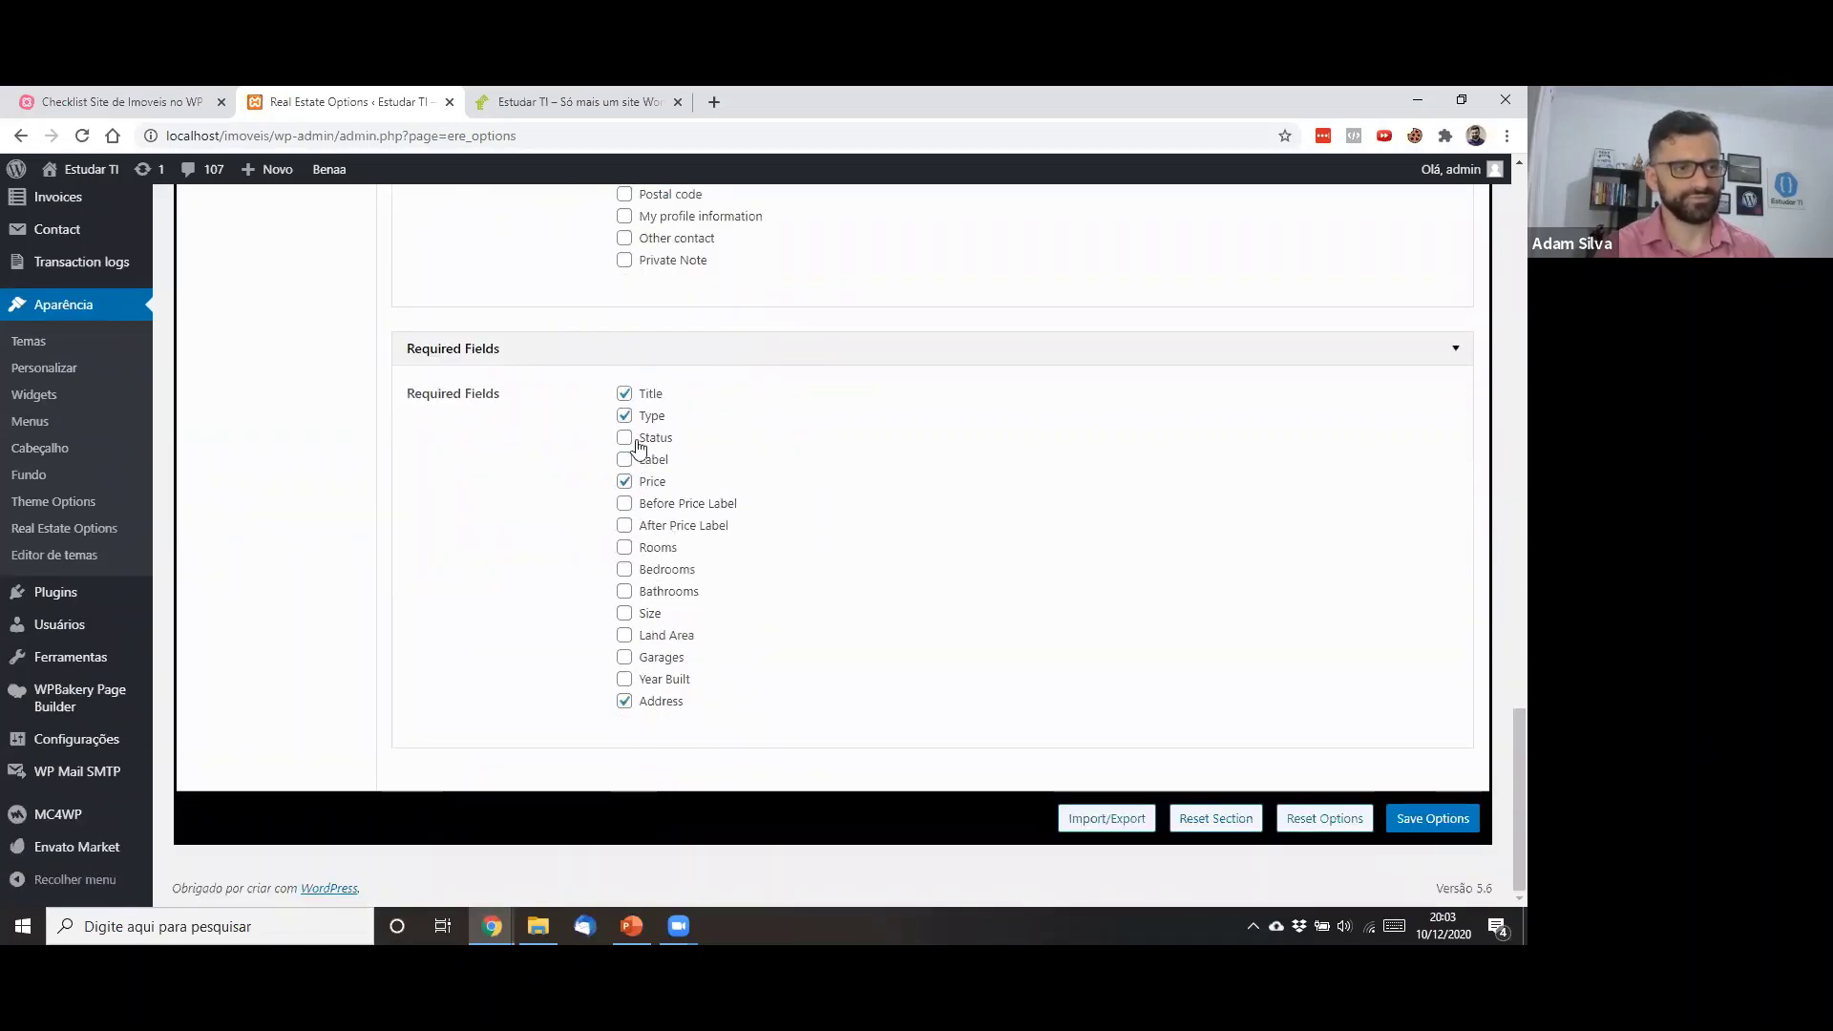
scroll(654, 479, "up", 20)
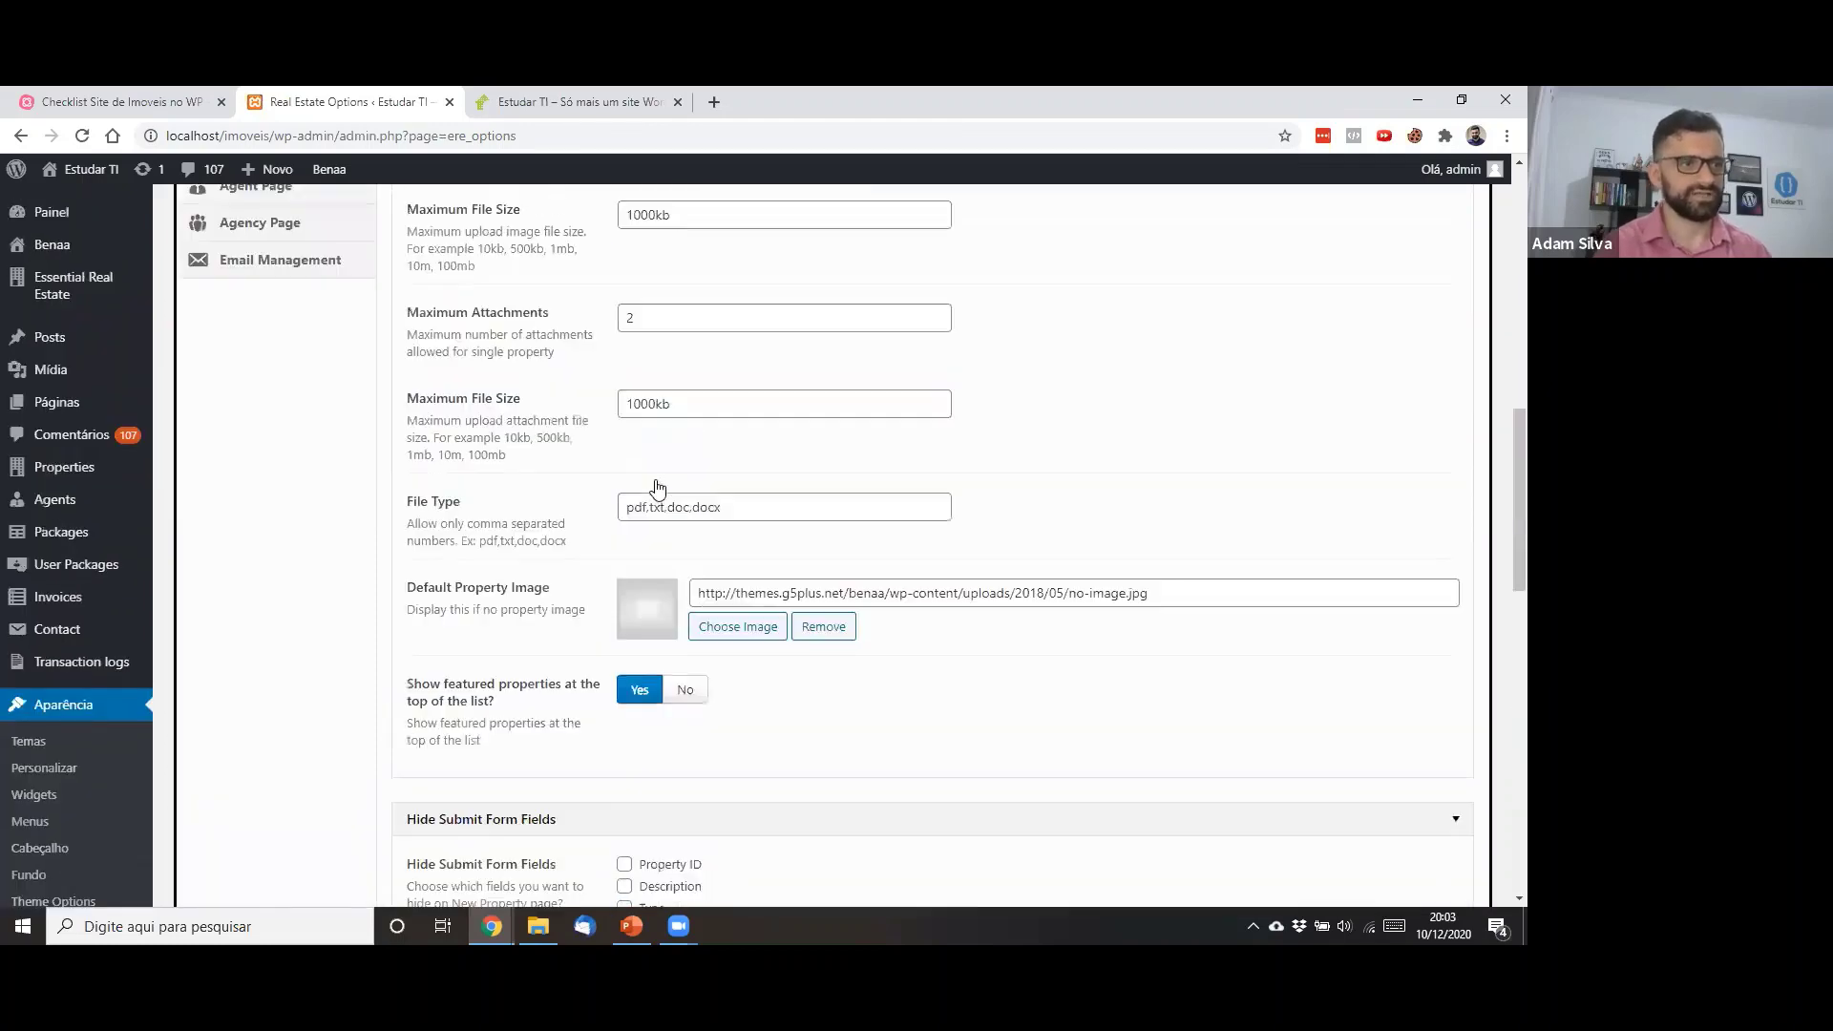
scroll(658, 489, "up", 9)
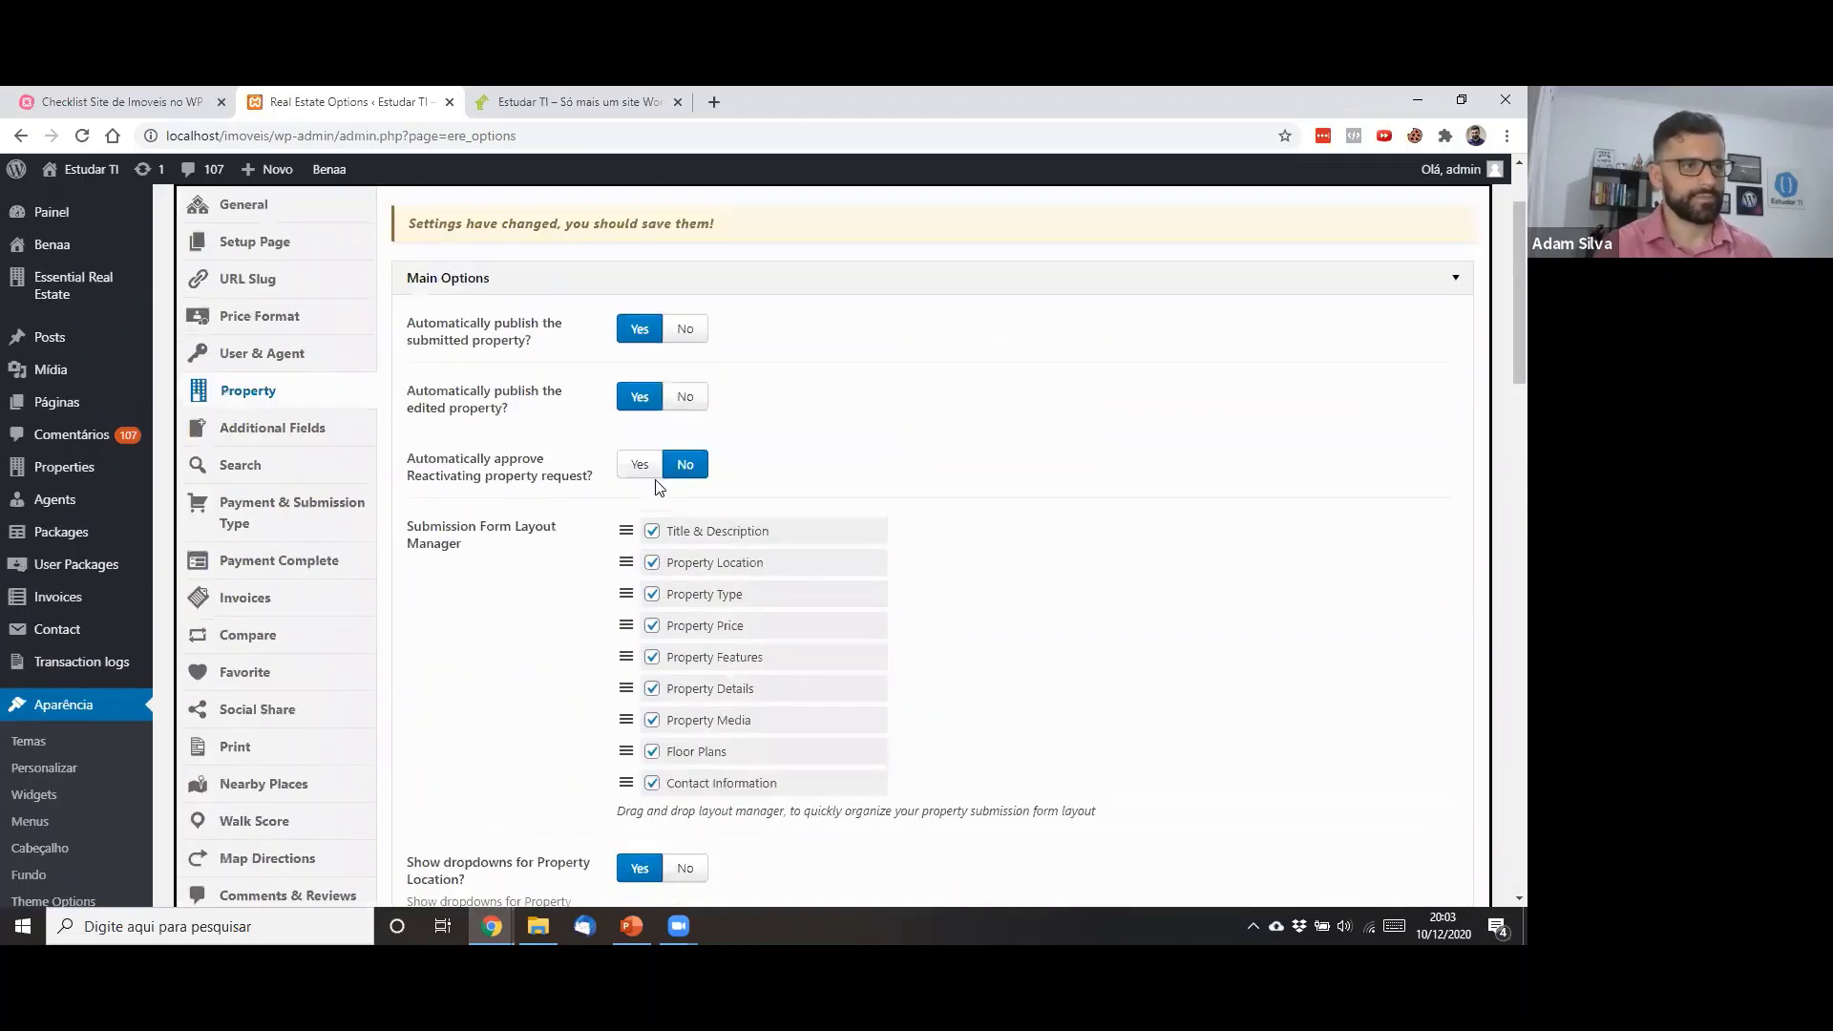
left_click(318, 437)
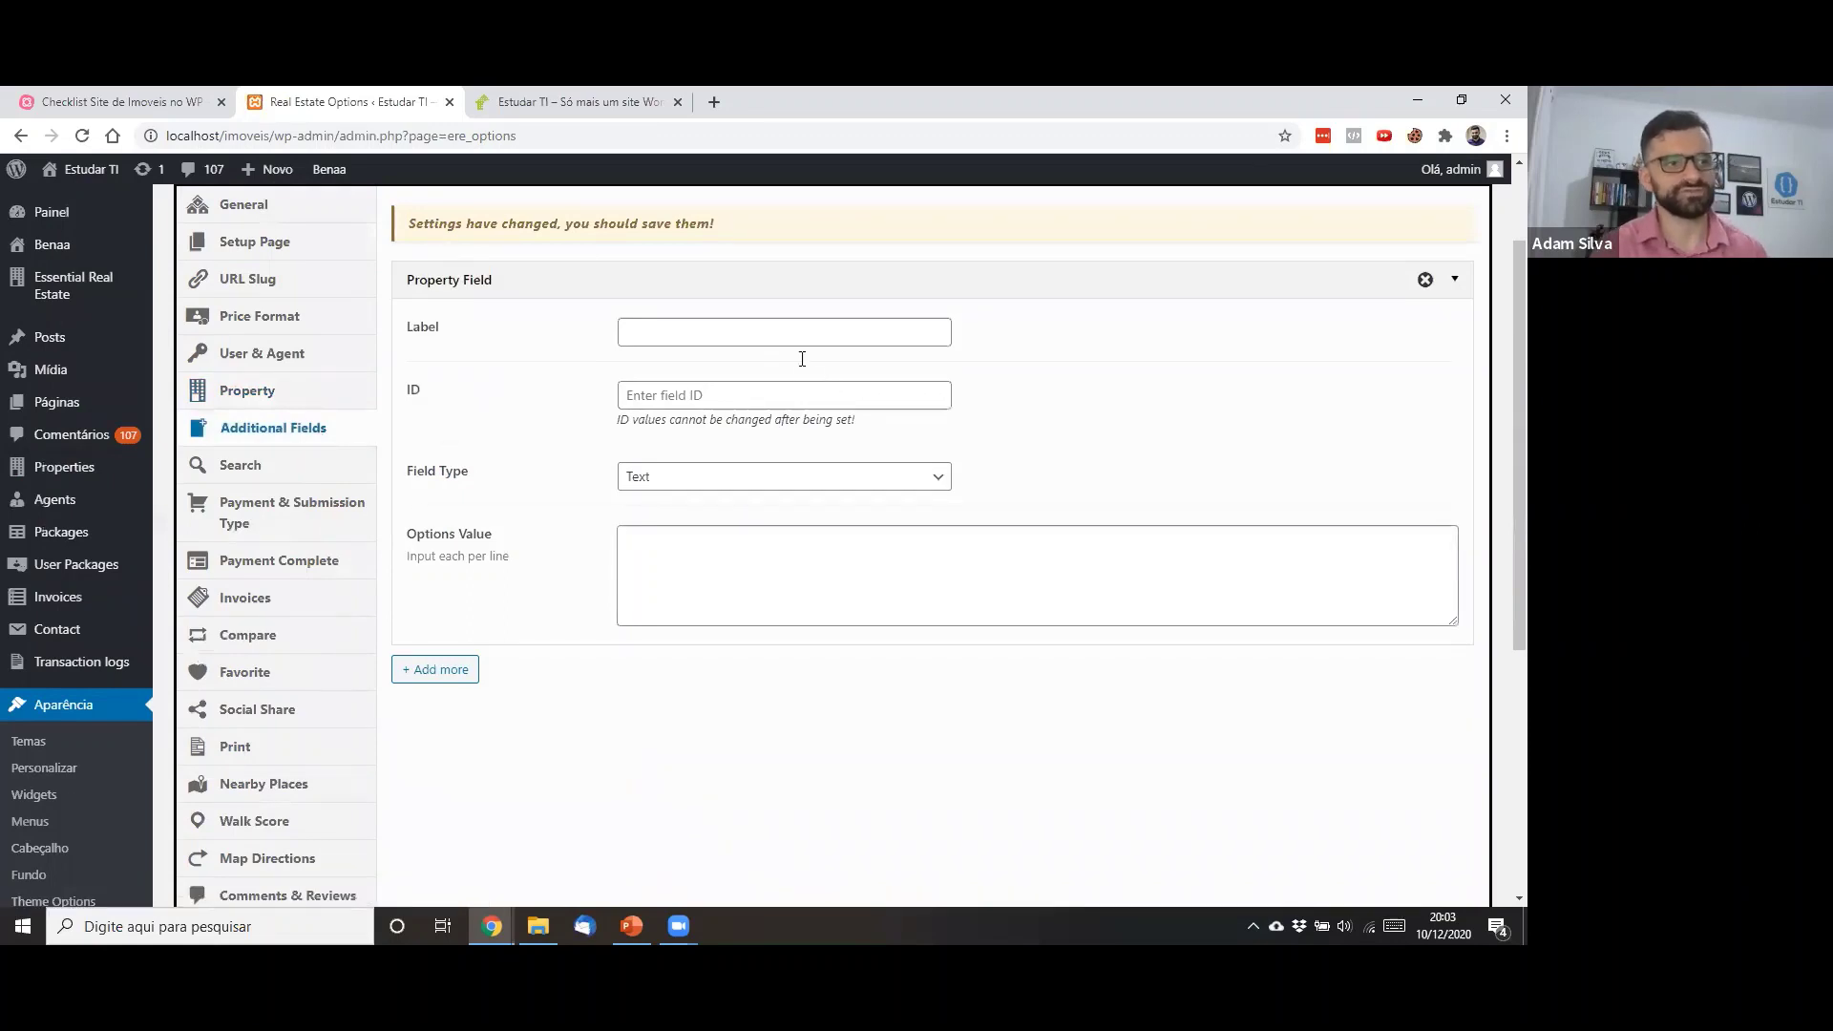
left_click(765, 342)
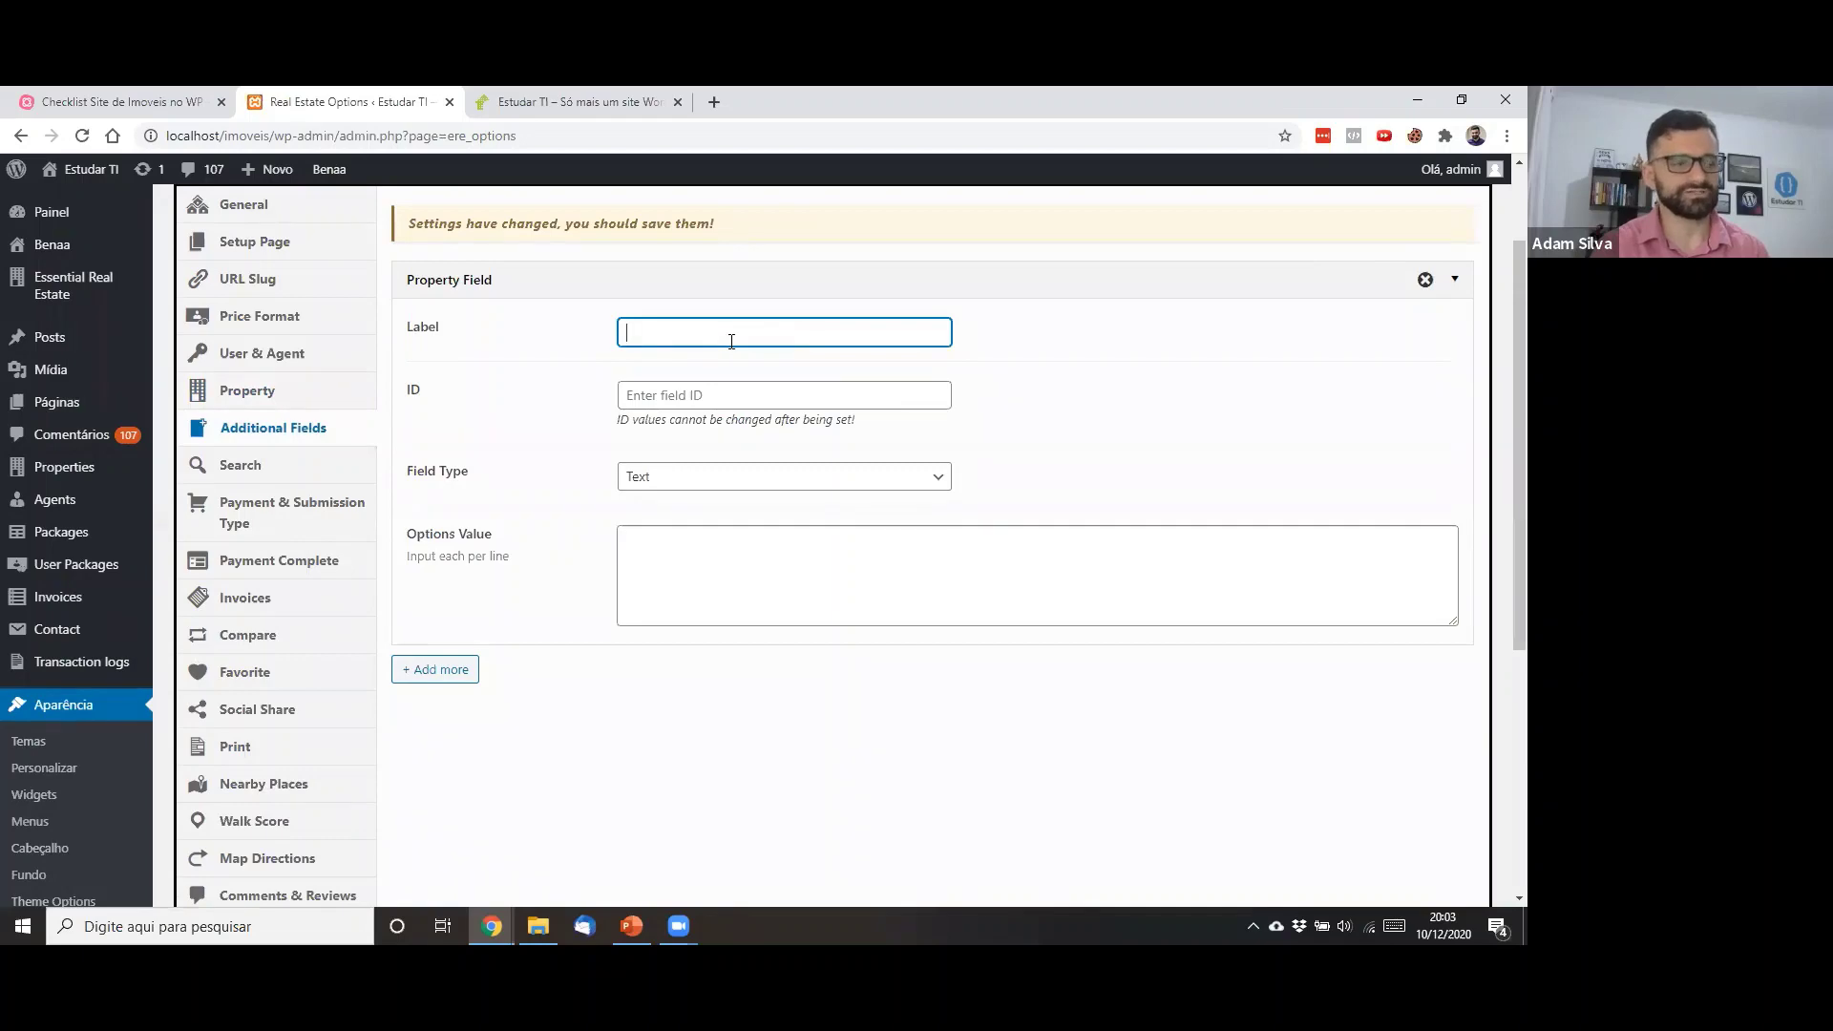
left_click(255, 399)
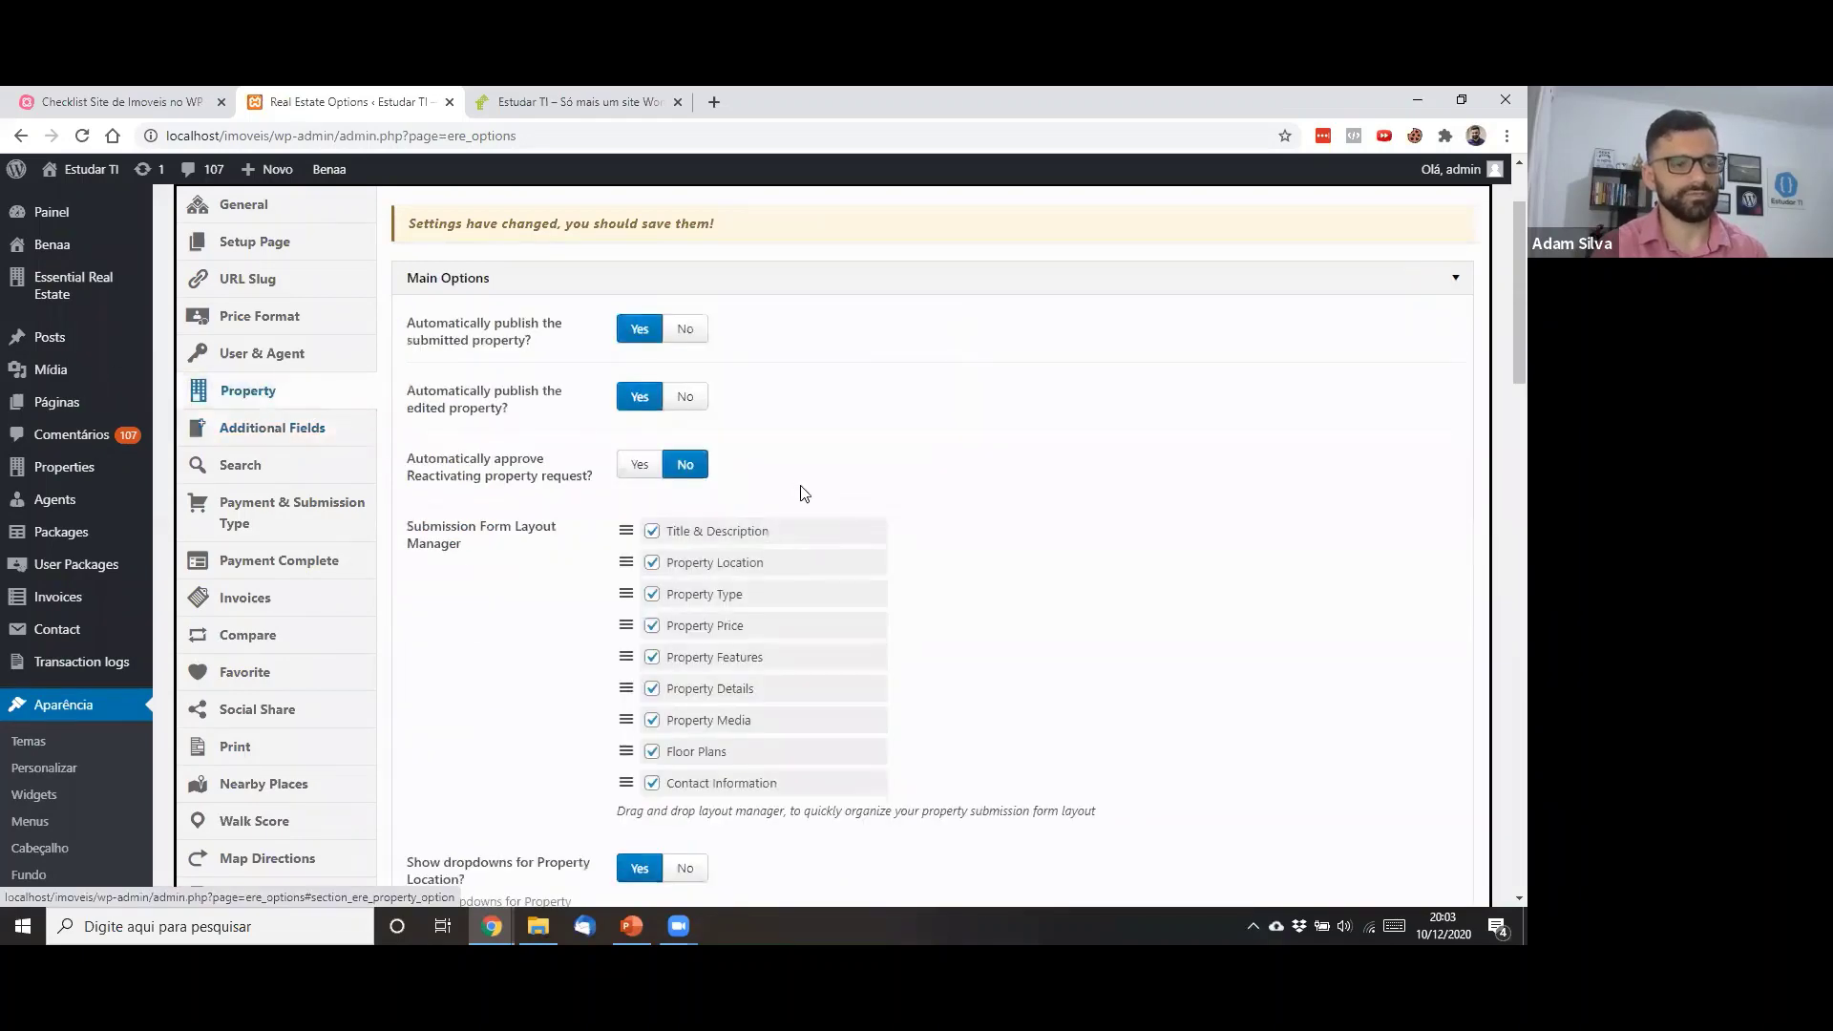
scroll(802, 491, "down", 10)
scroll(802, 493, "down", 13)
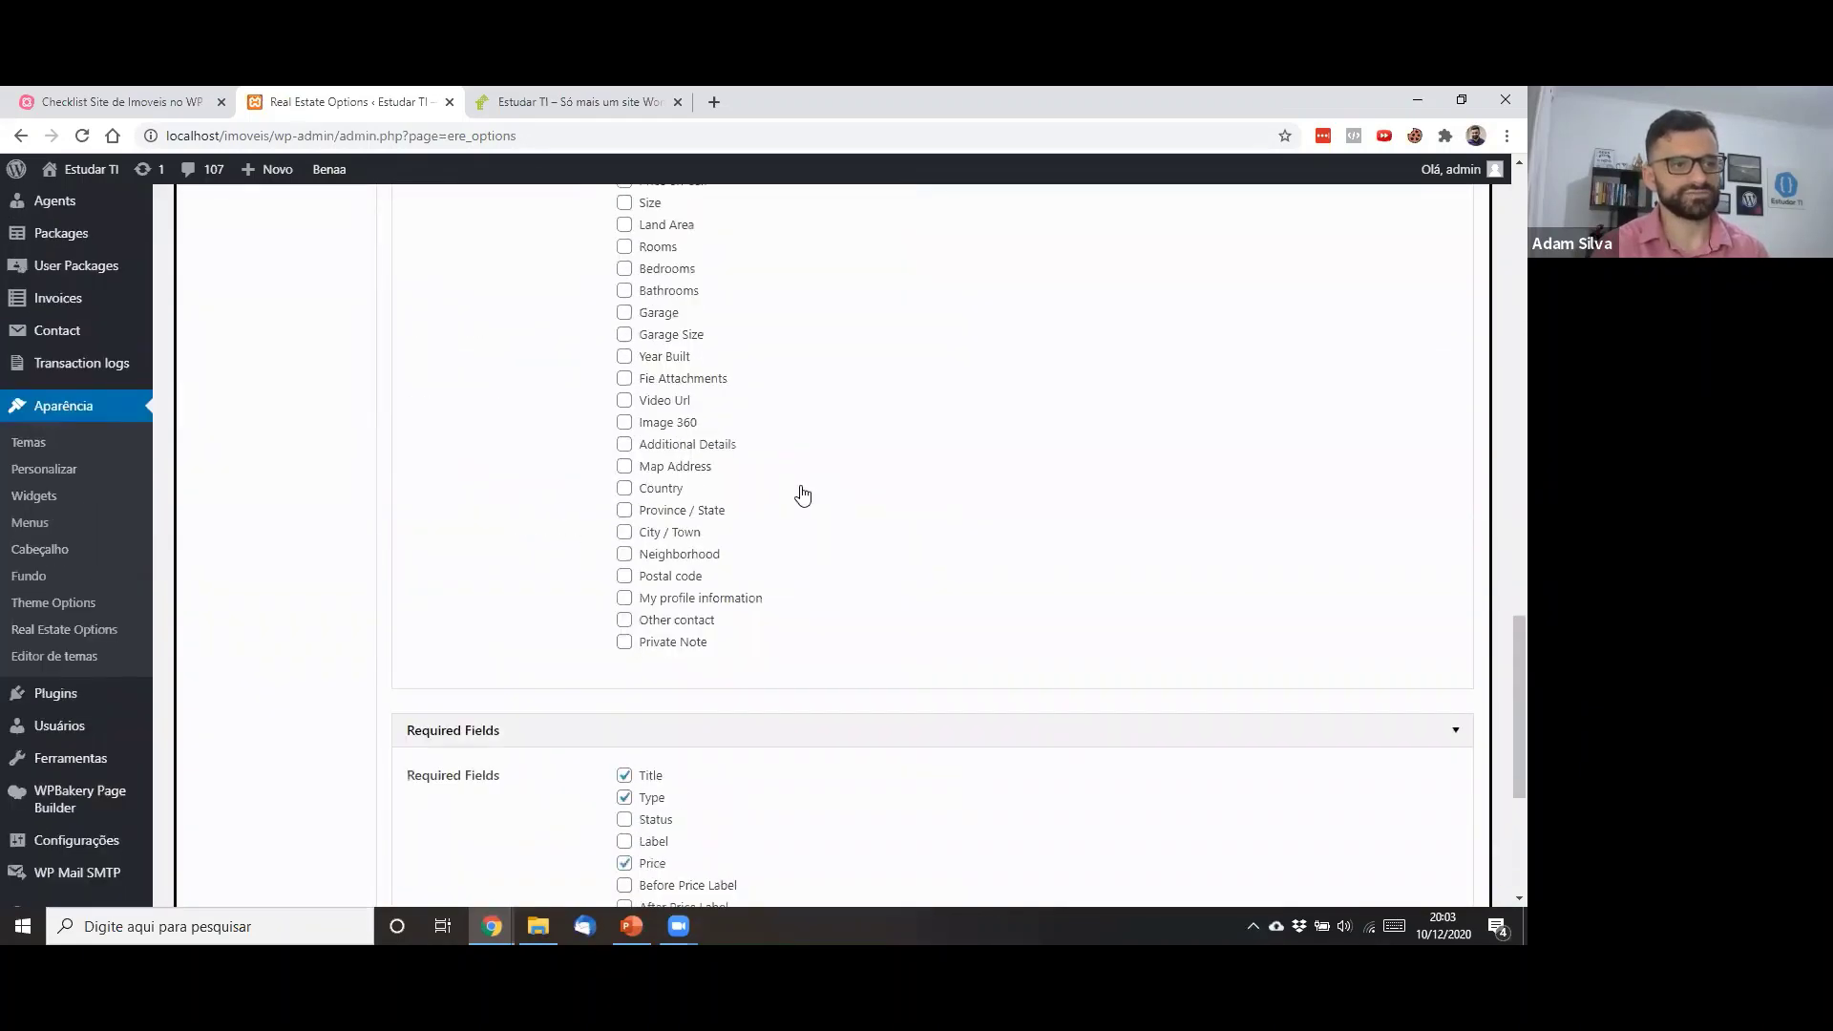
scroll(802, 492, "up", 20)
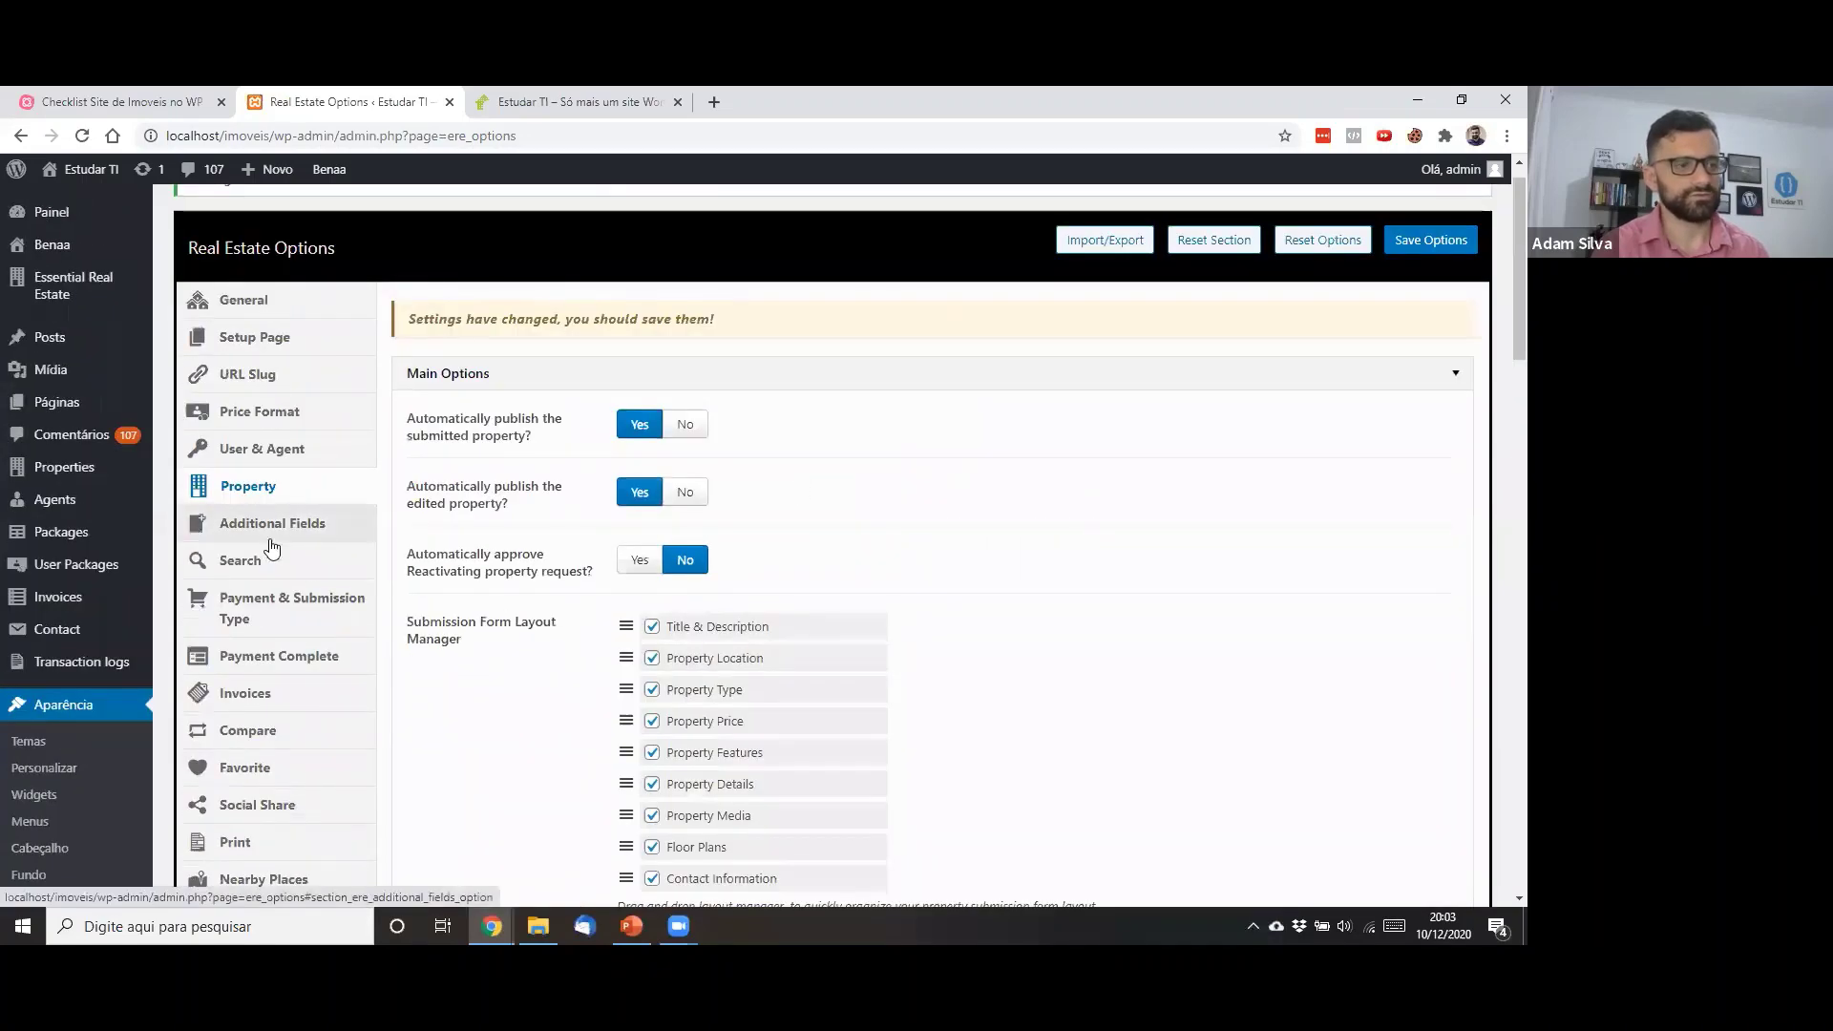
In Additional Fields, label the empty property field "Casinha de cachorro" and keep its suggested ID
left_click(272, 546)
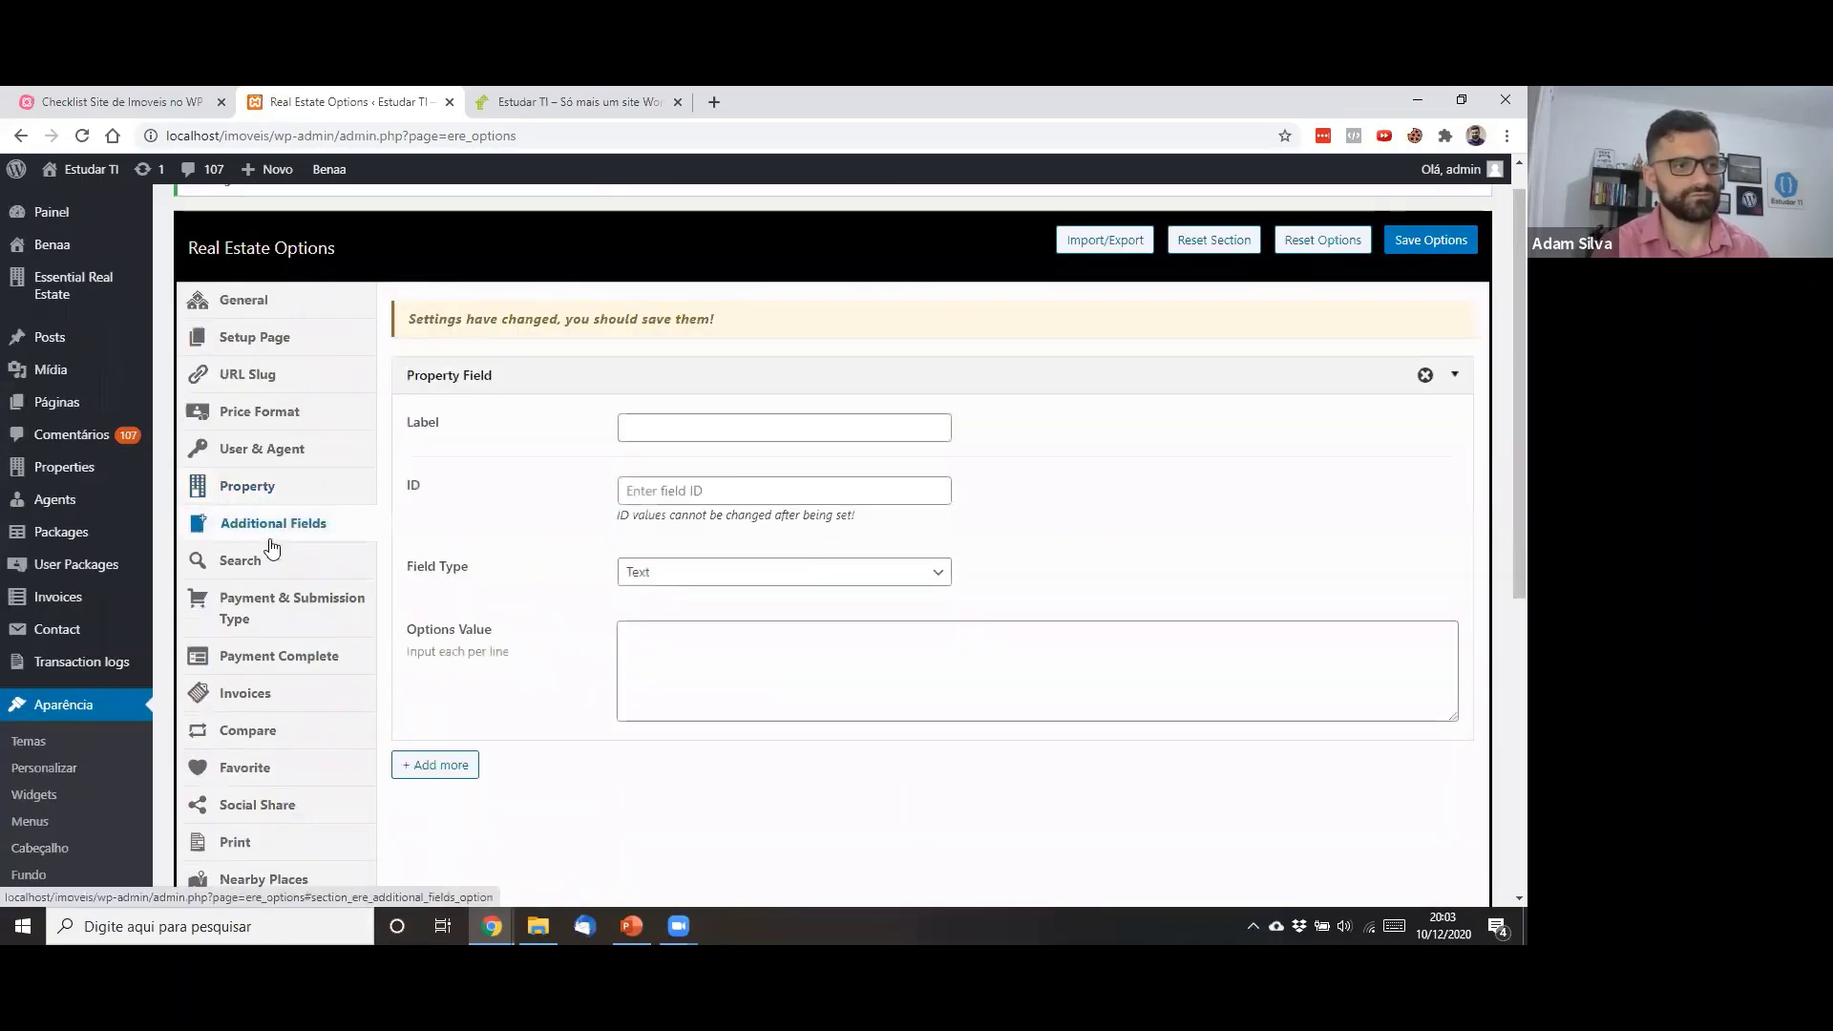
left_click(655, 427)
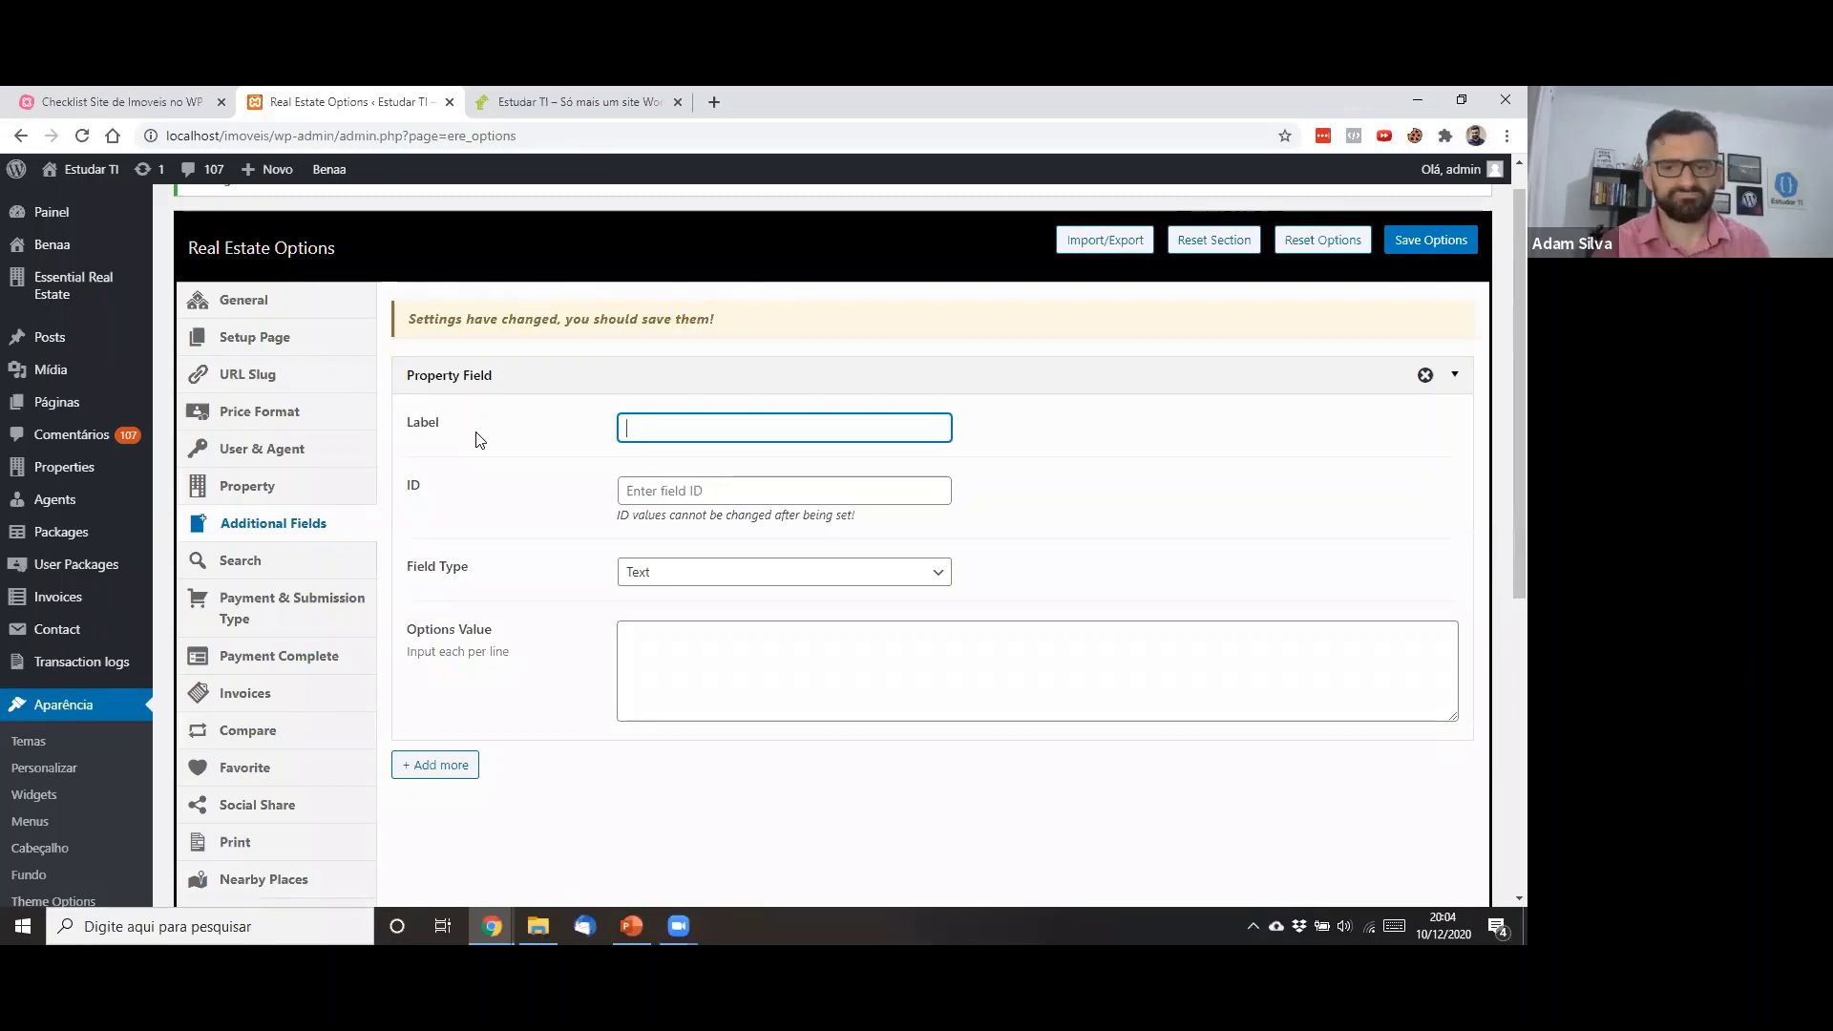
type("Cas")
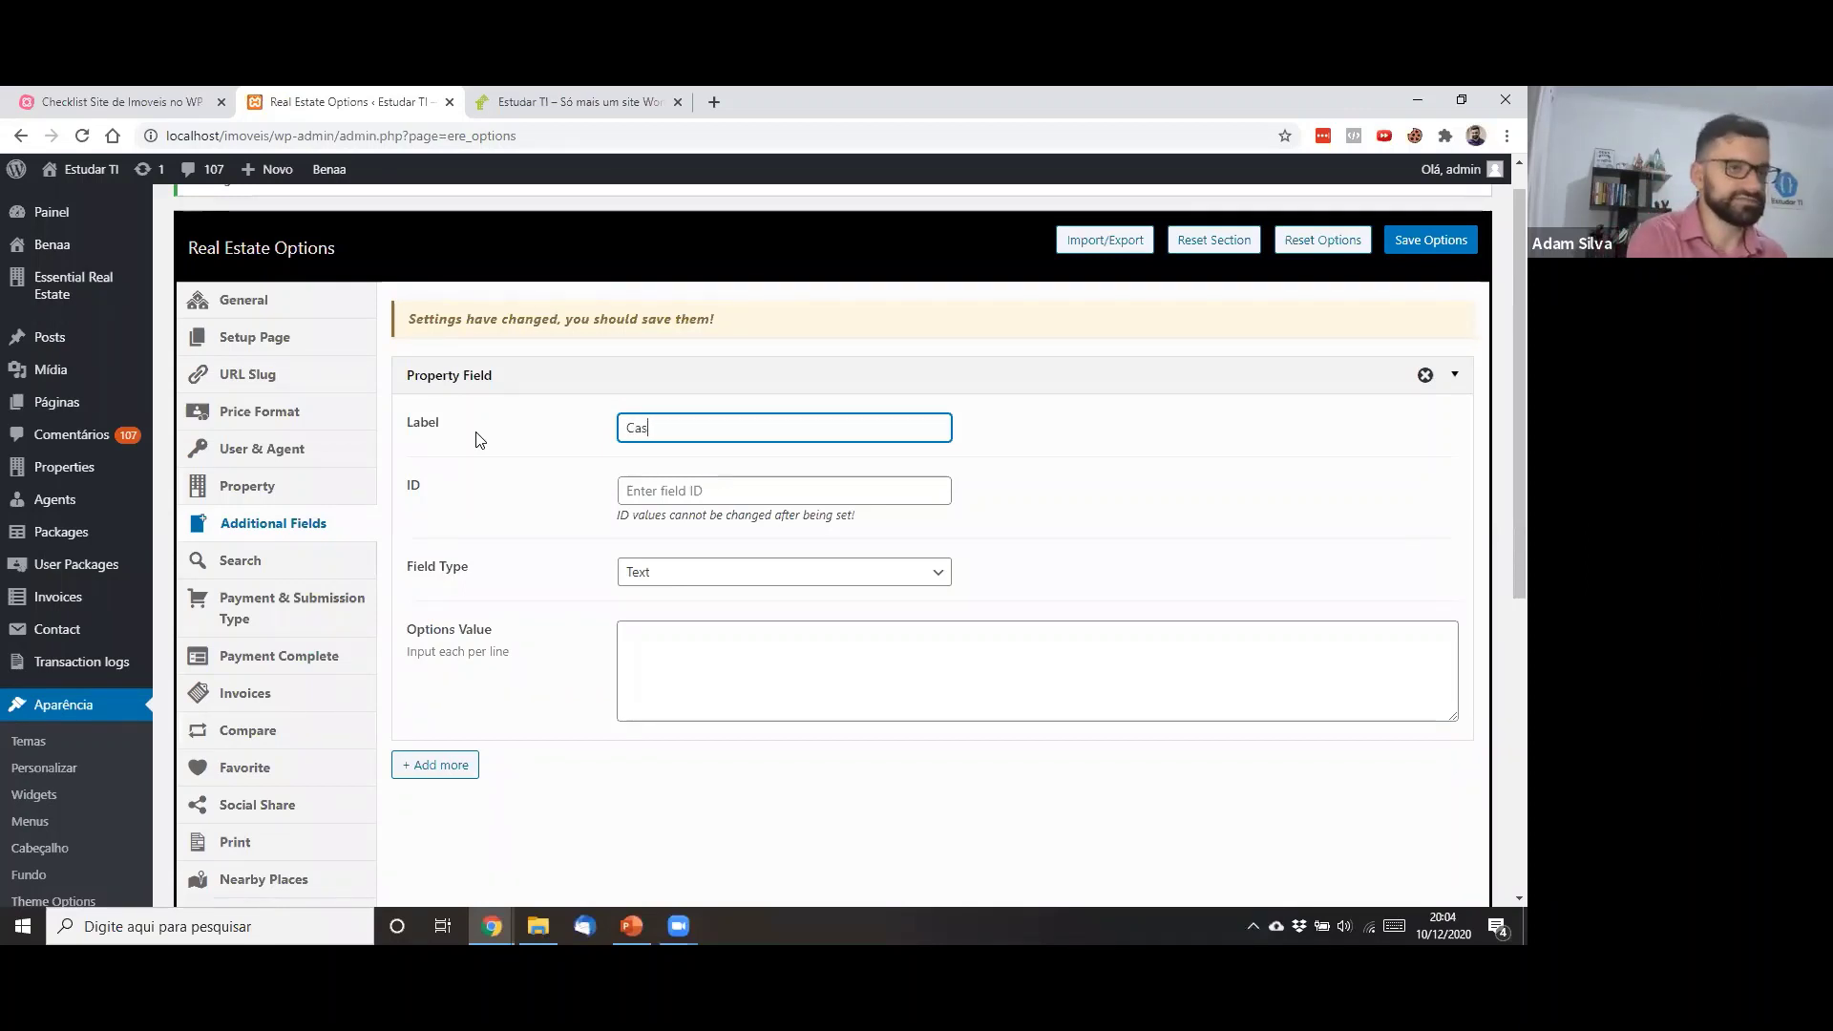
type("inha de cachor")
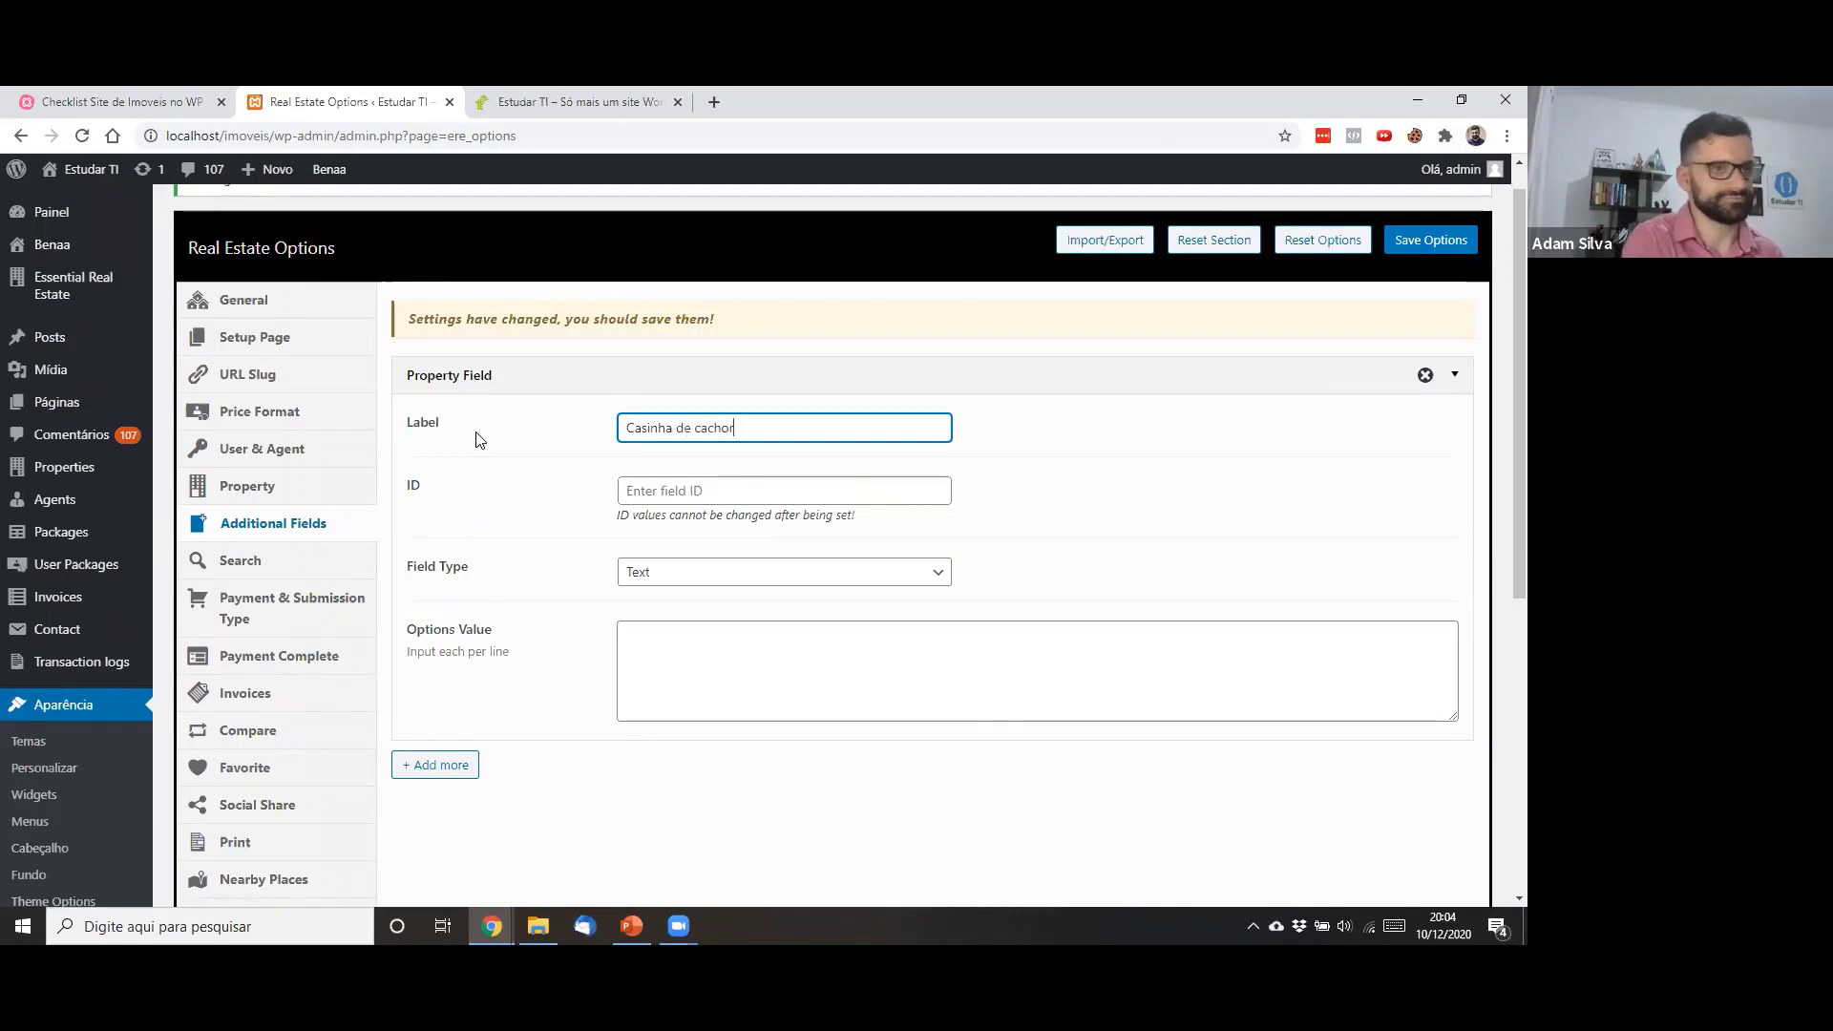
type("ro")
key("Tab")
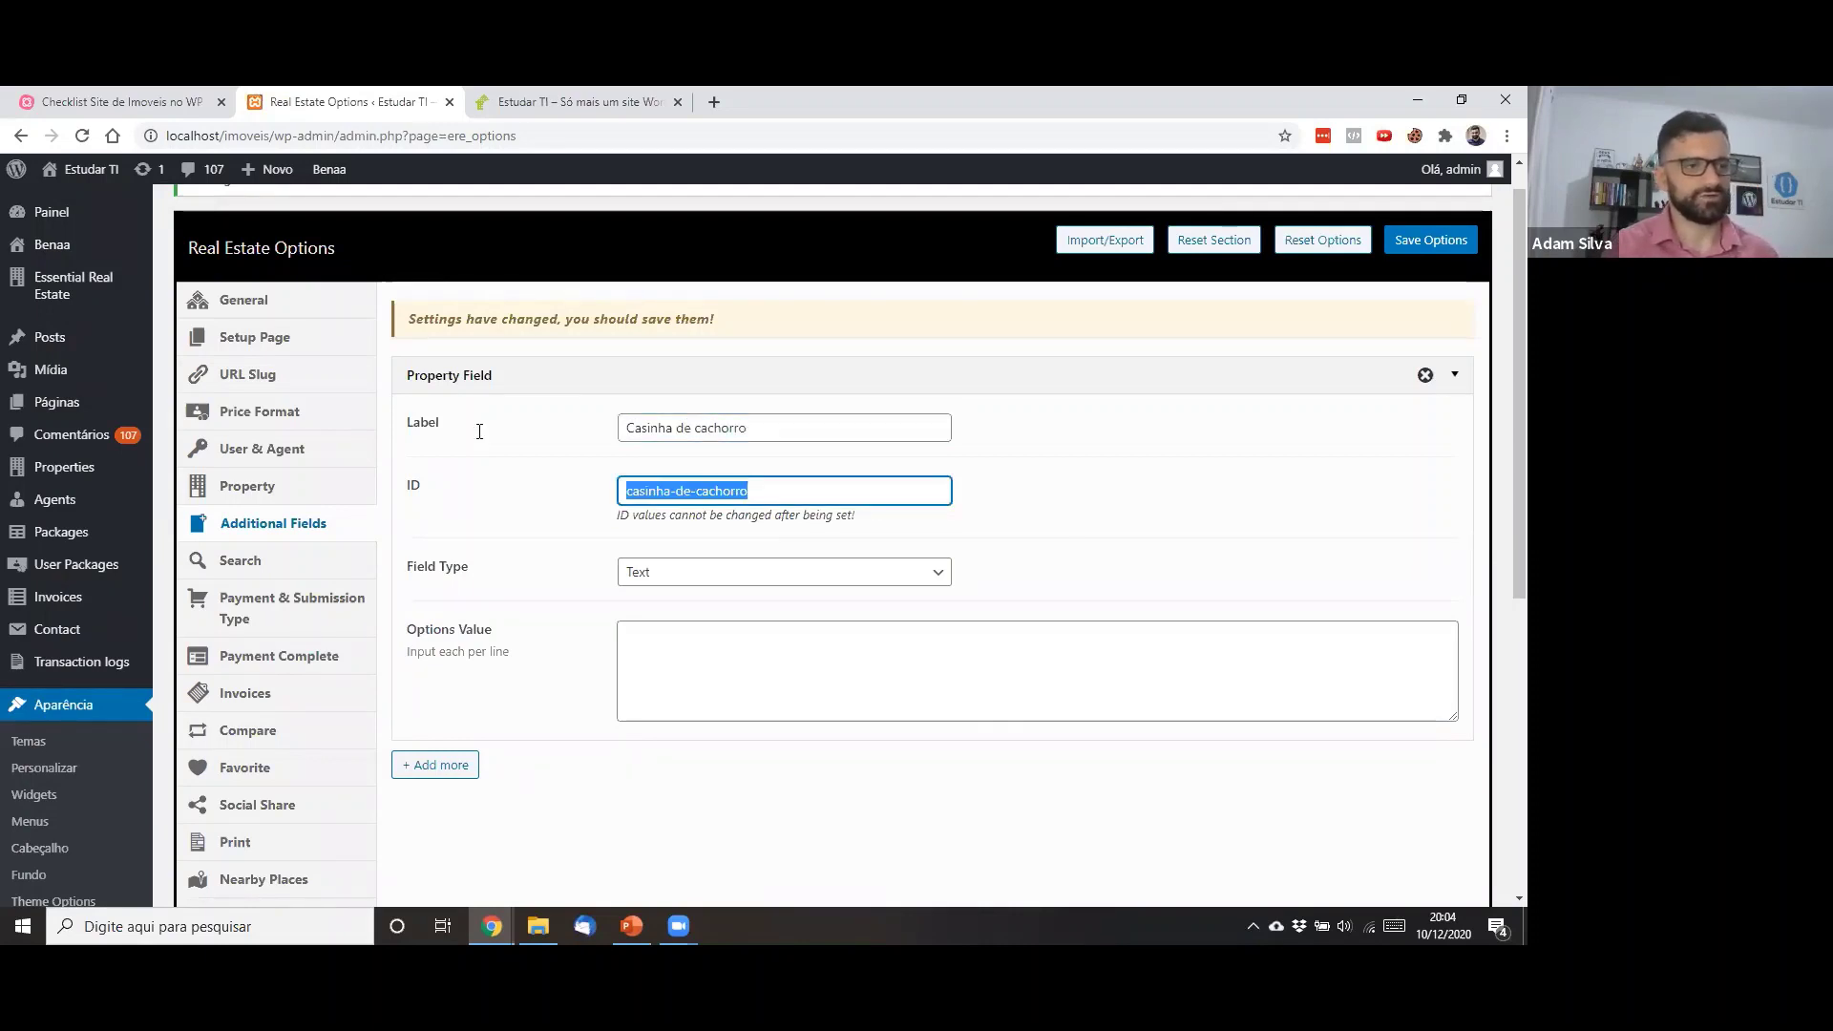
Set the "Casinha de cachorro" field type to Checkbox List with the option values Sim and Não on separate lines
left_click(789, 580)
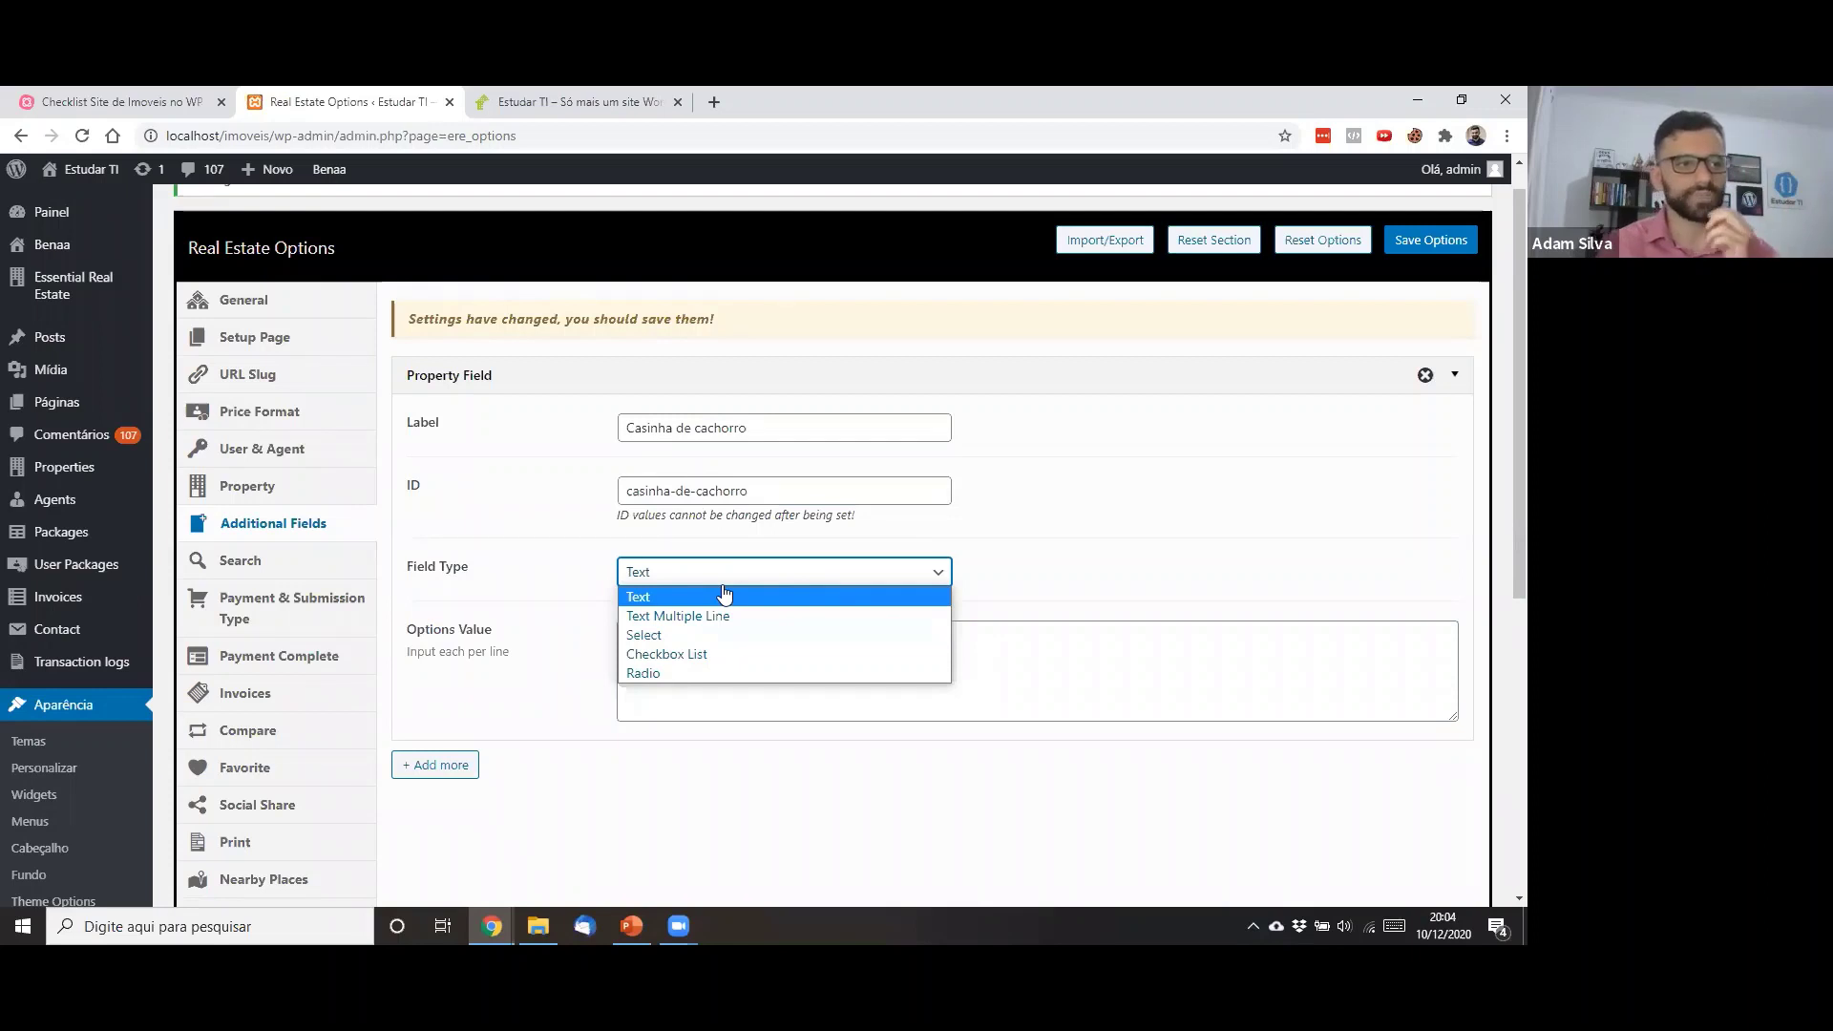
left_click(770, 654)
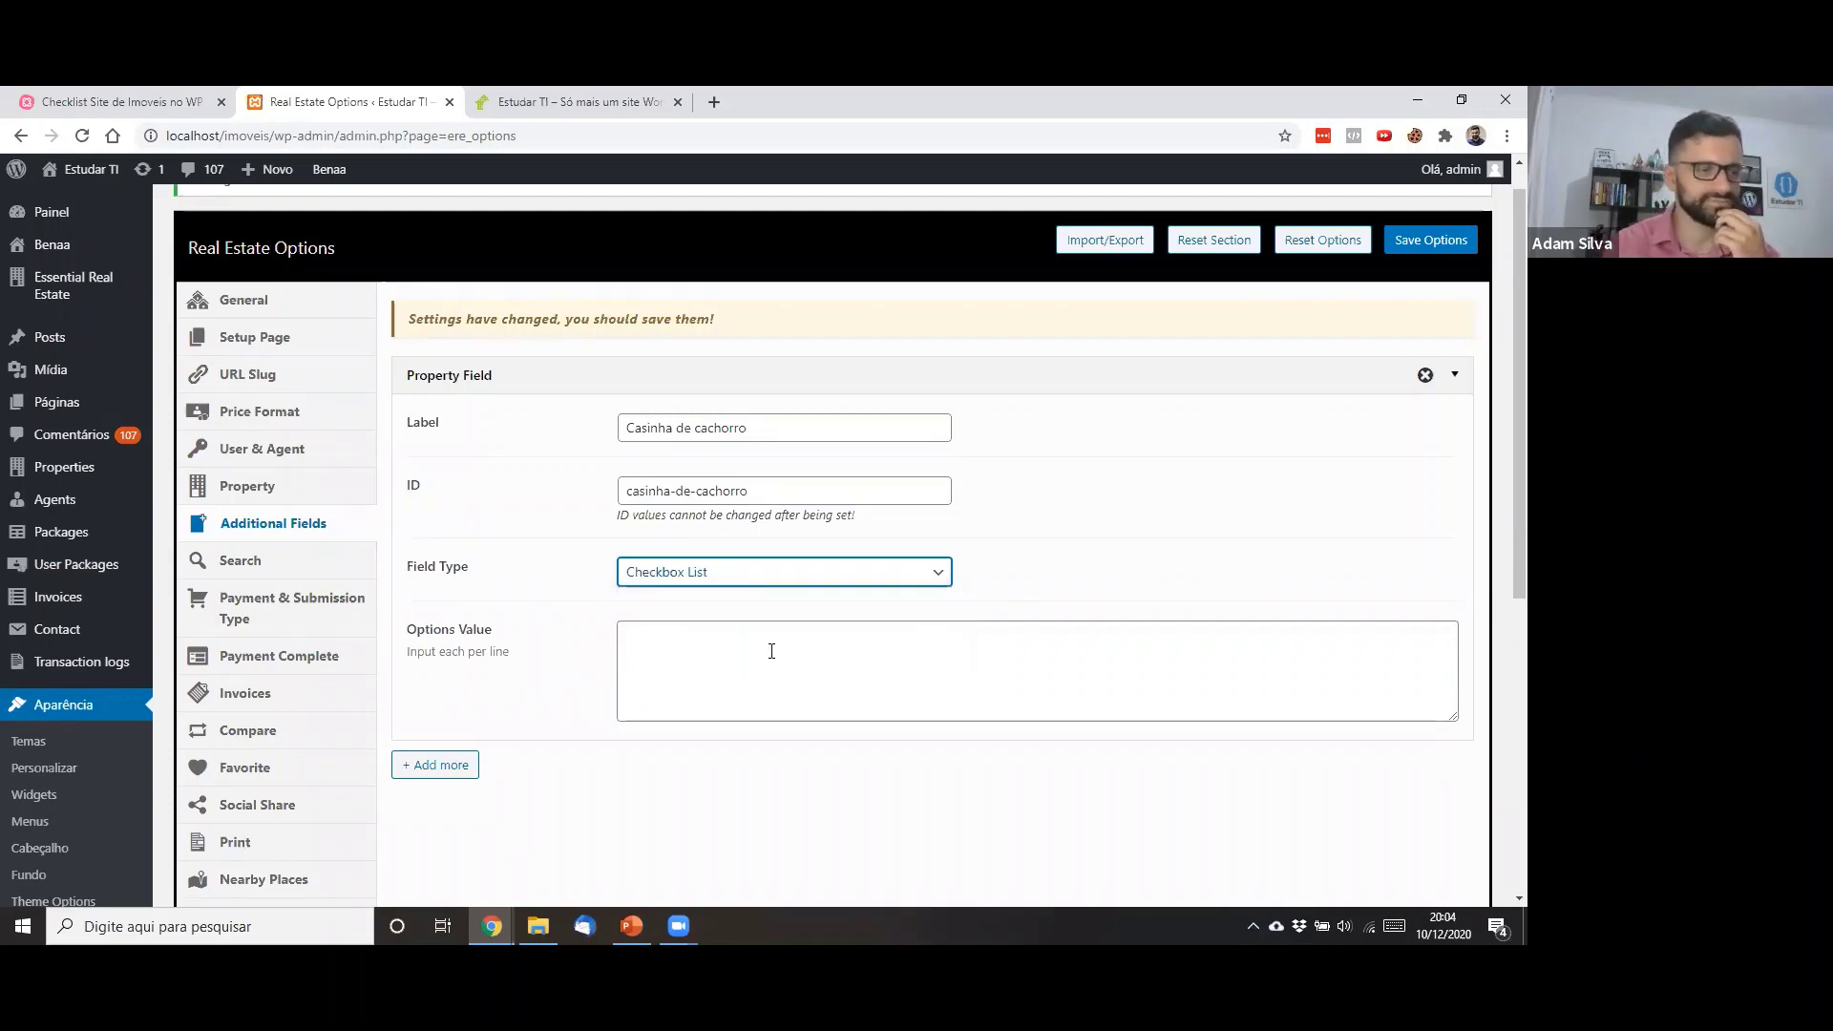
left_click(771, 651)
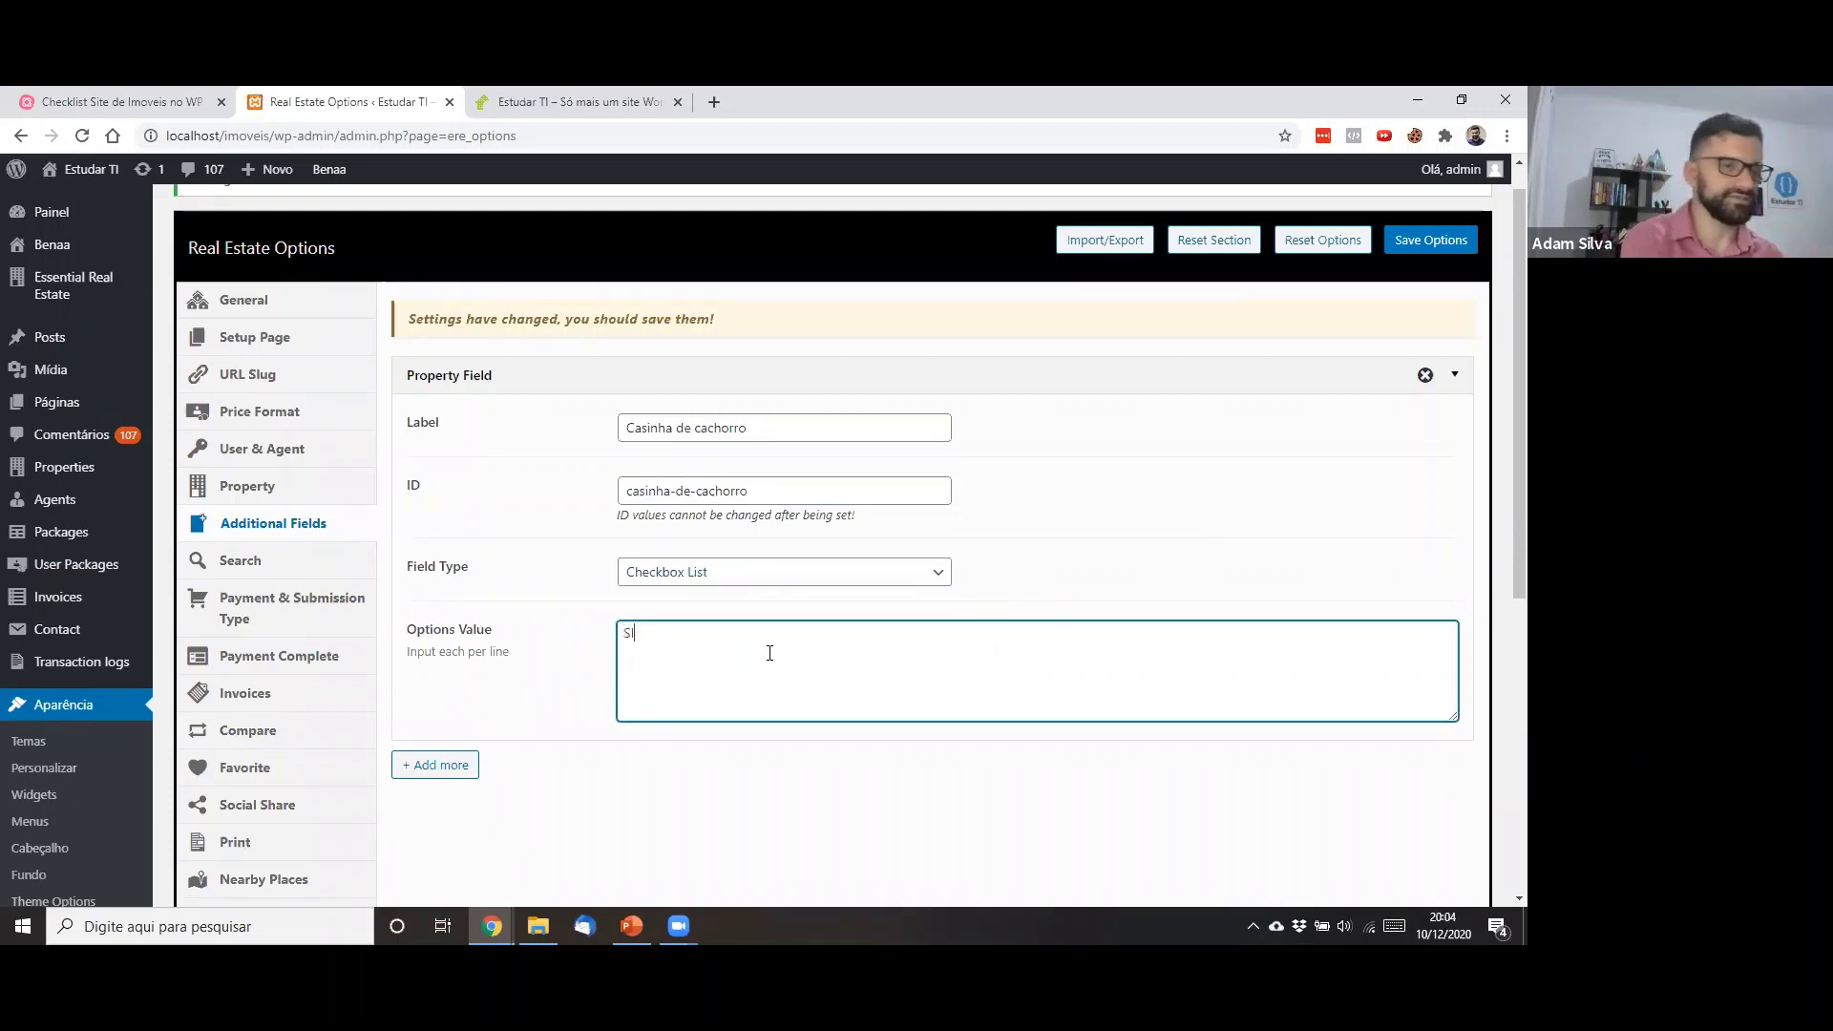
type("Sim")
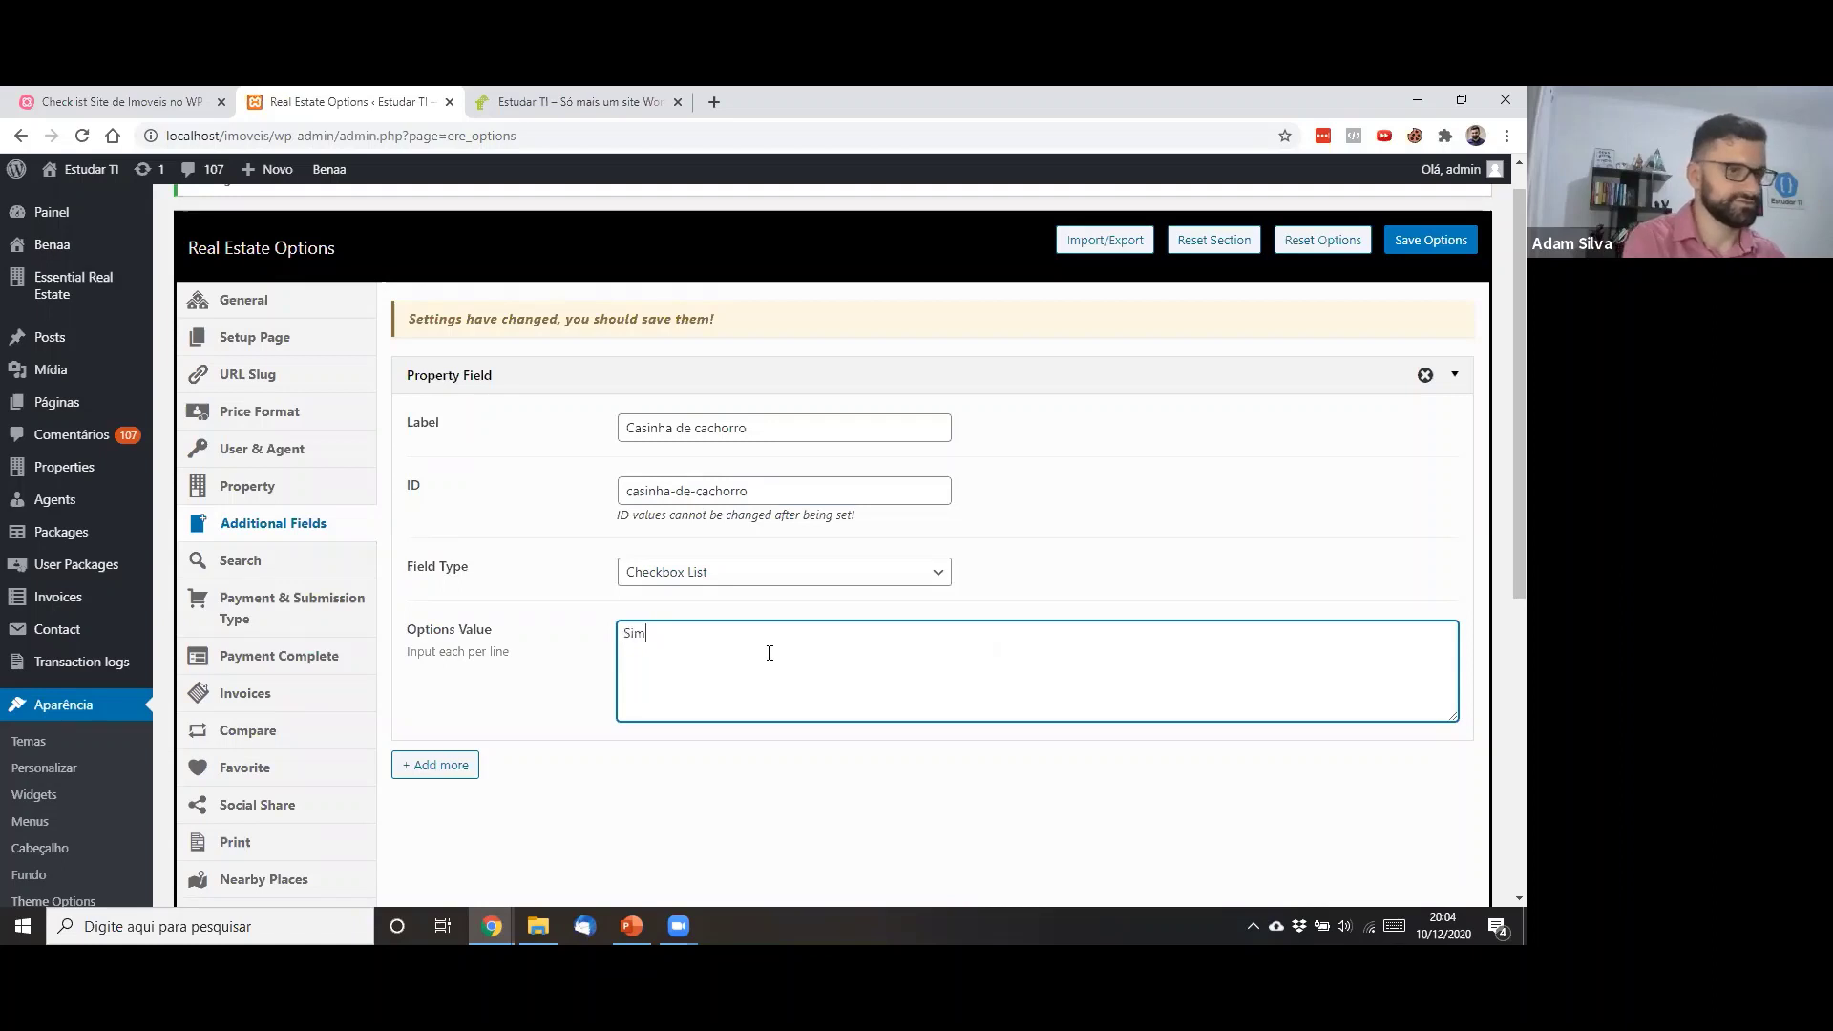
key("Return")
type("Não")
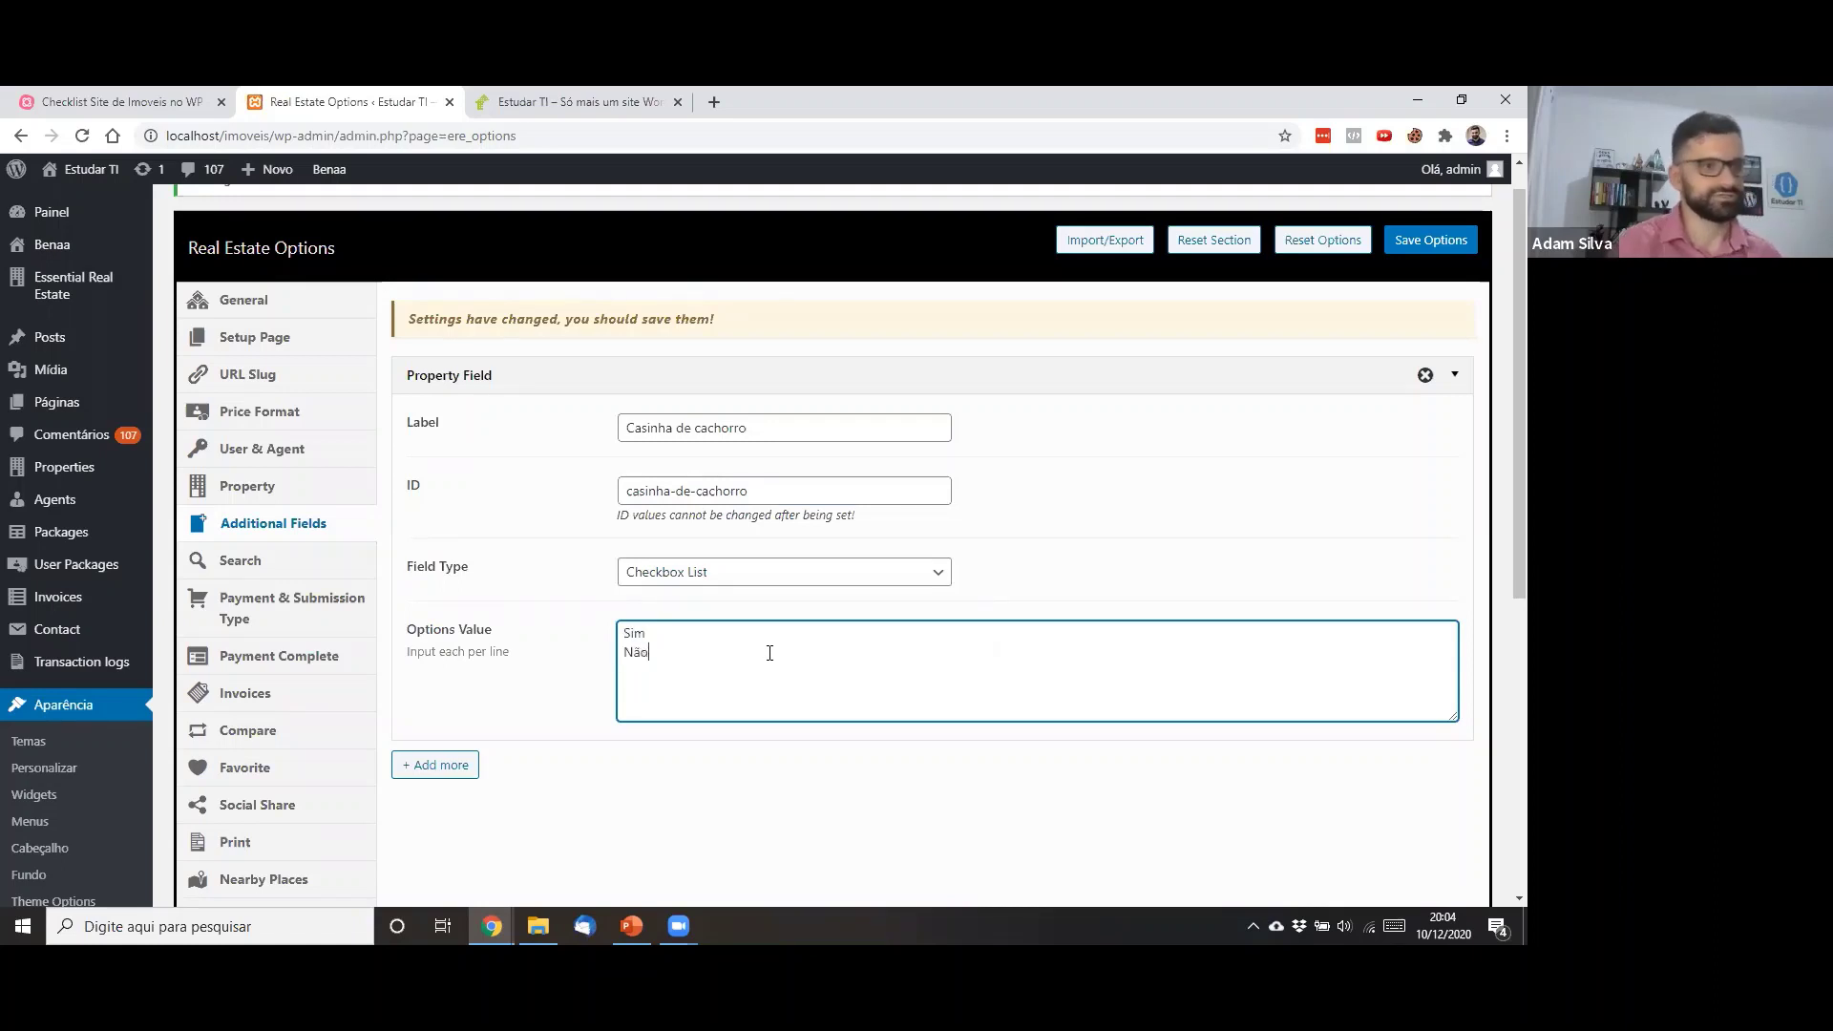
Add a second, blank property field below "Casinha de cachorro" and remove it again
scroll(721, 546, "down", 3)
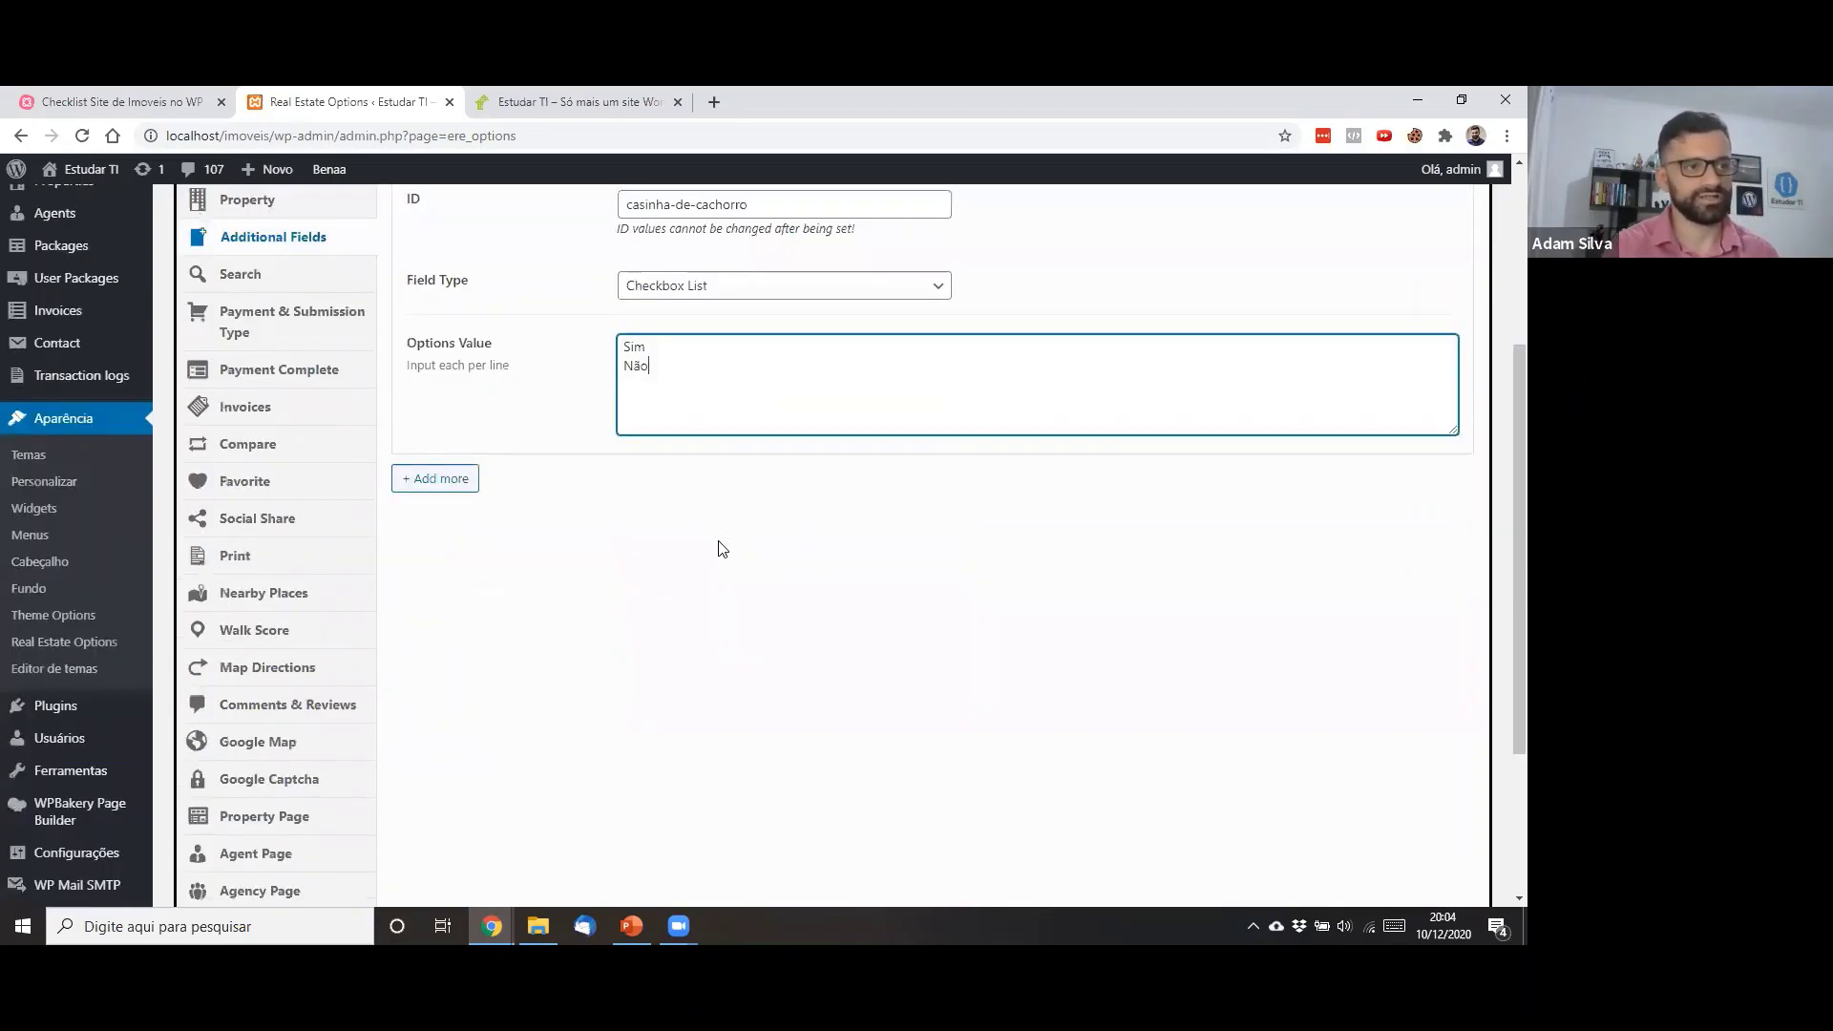
scroll(721, 548, "up", 3)
scroll(819, 490, "down", 2)
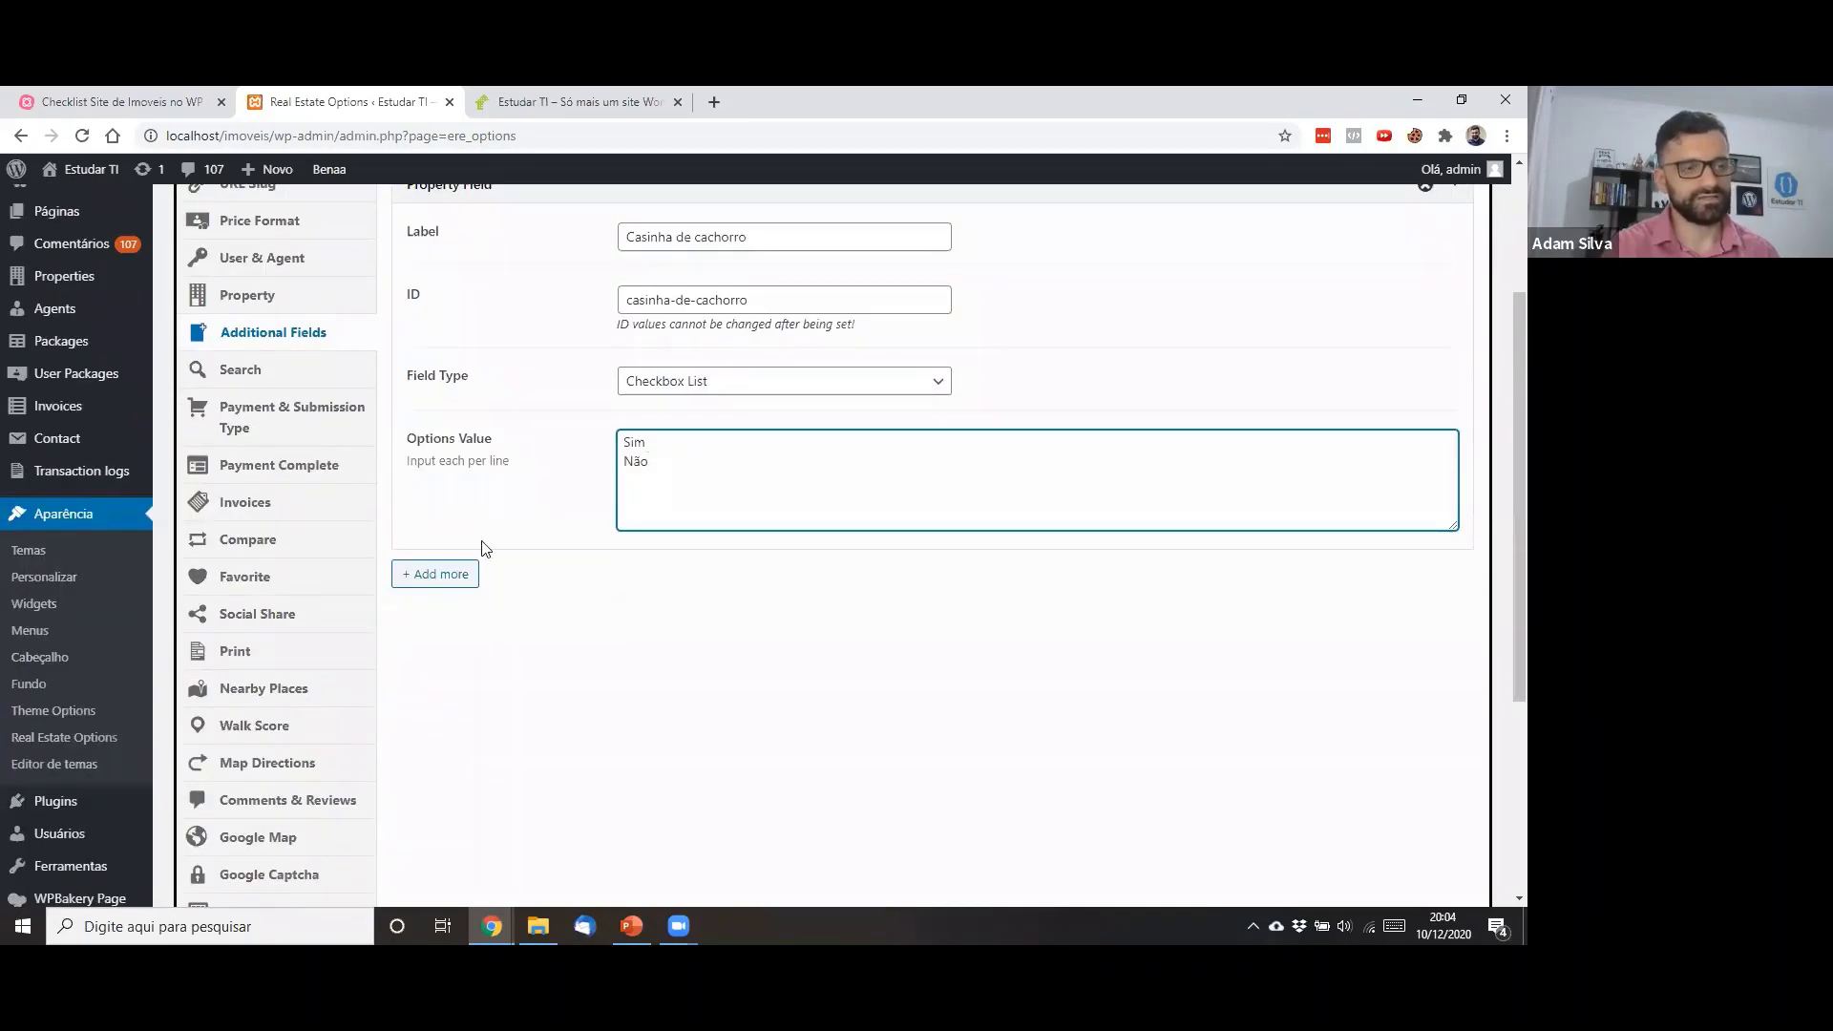
scroll(760, 489, "up", 2)
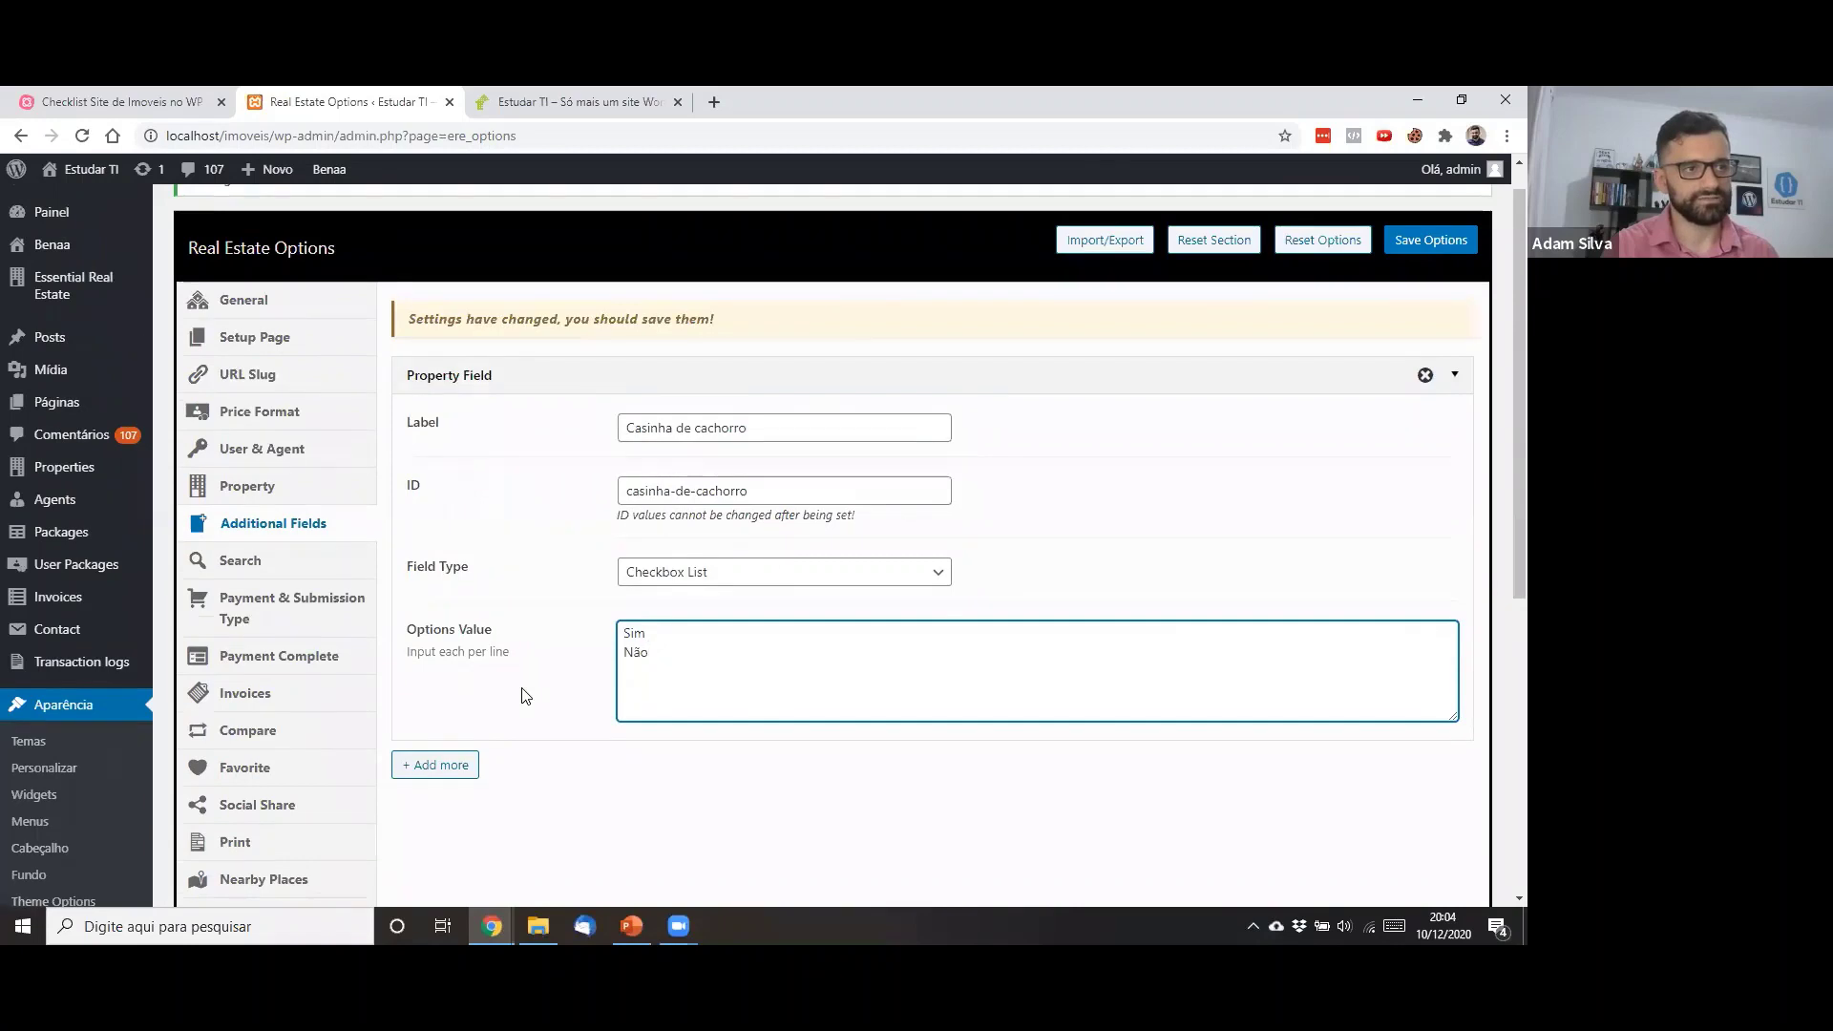
left_click(440, 770)
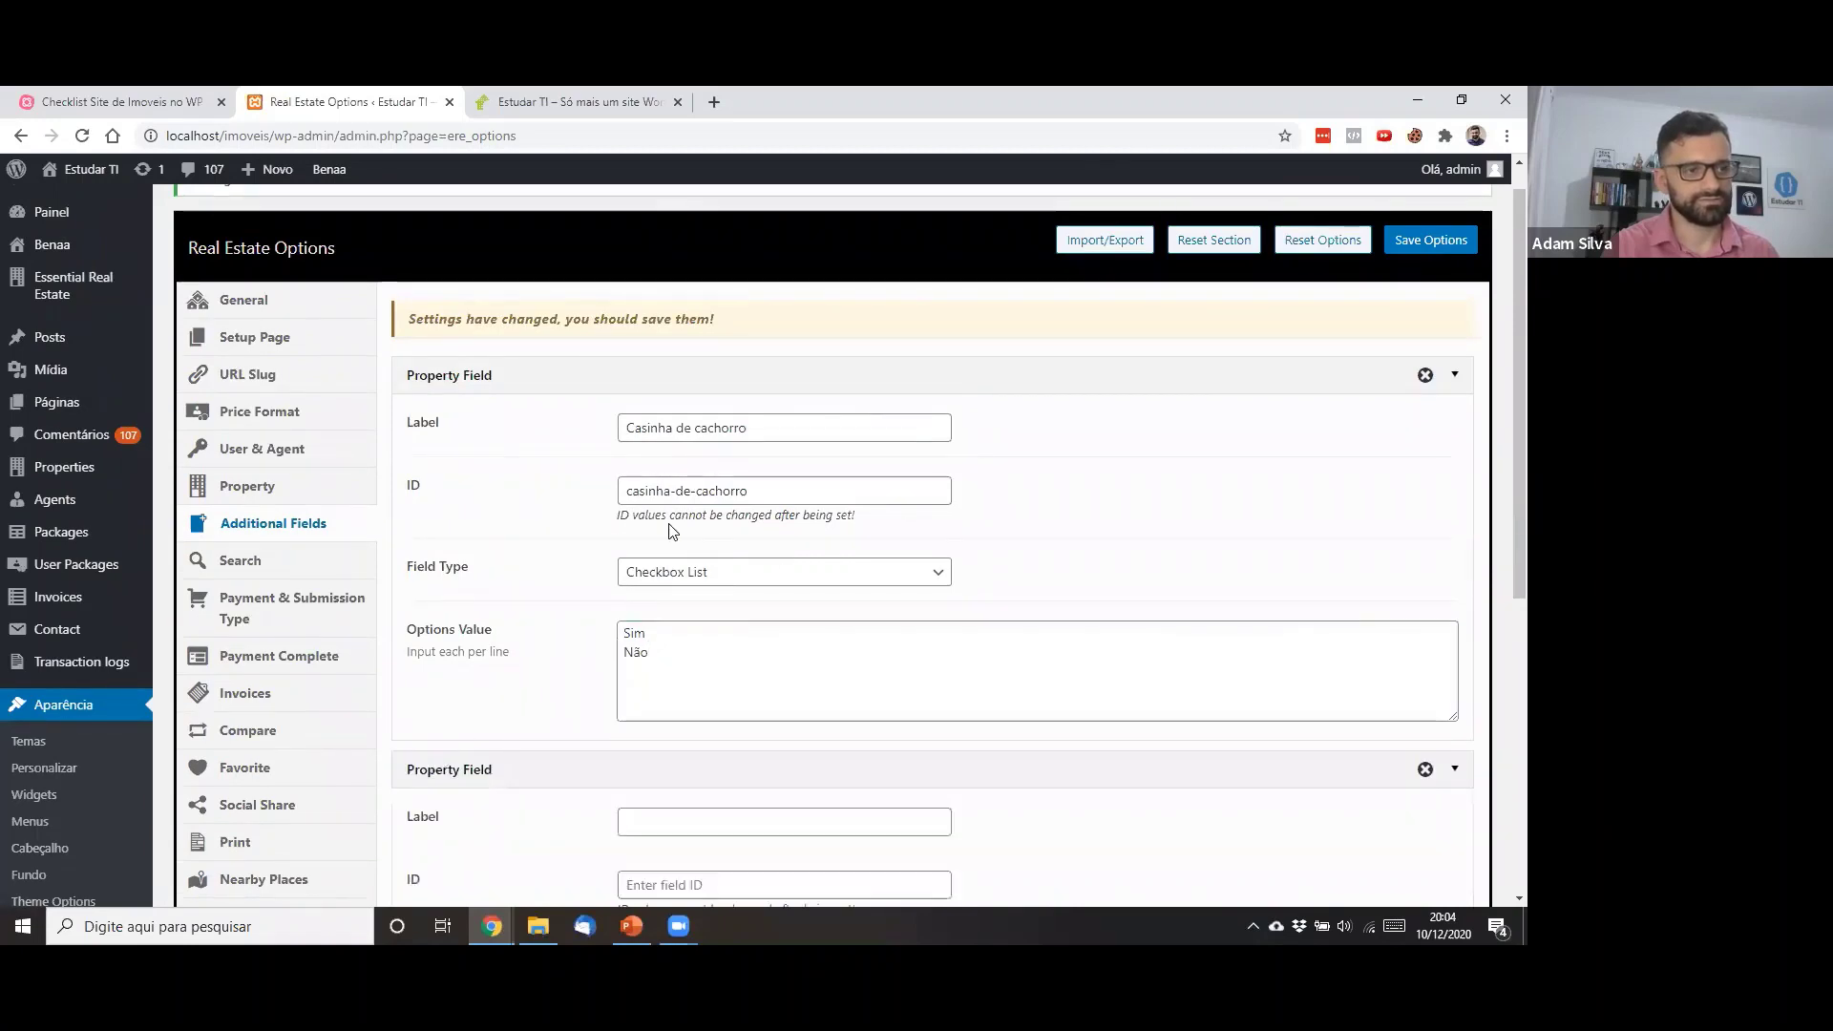
scroll(1323, 520, "down", 4)
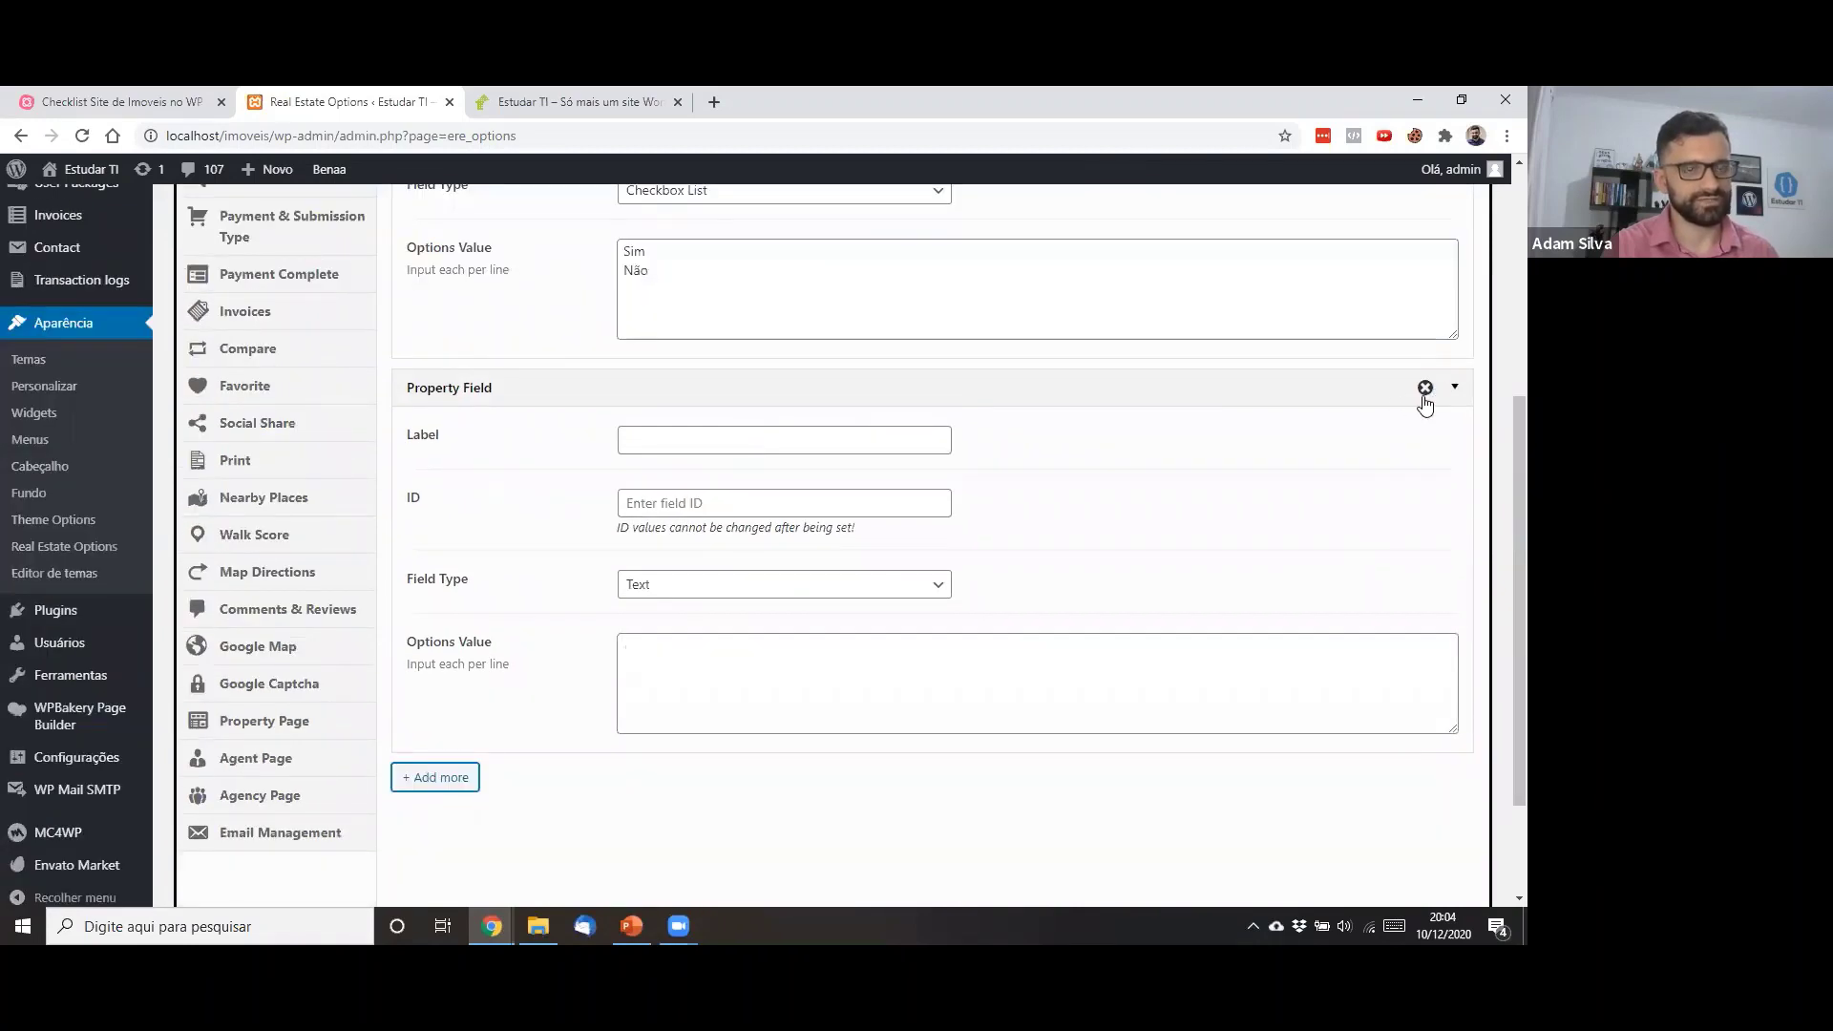
left_click(1425, 388)
Save the Real Estate Options with the "Casinha de cachorro" additional field
scroll(905, 451, "up", 4)
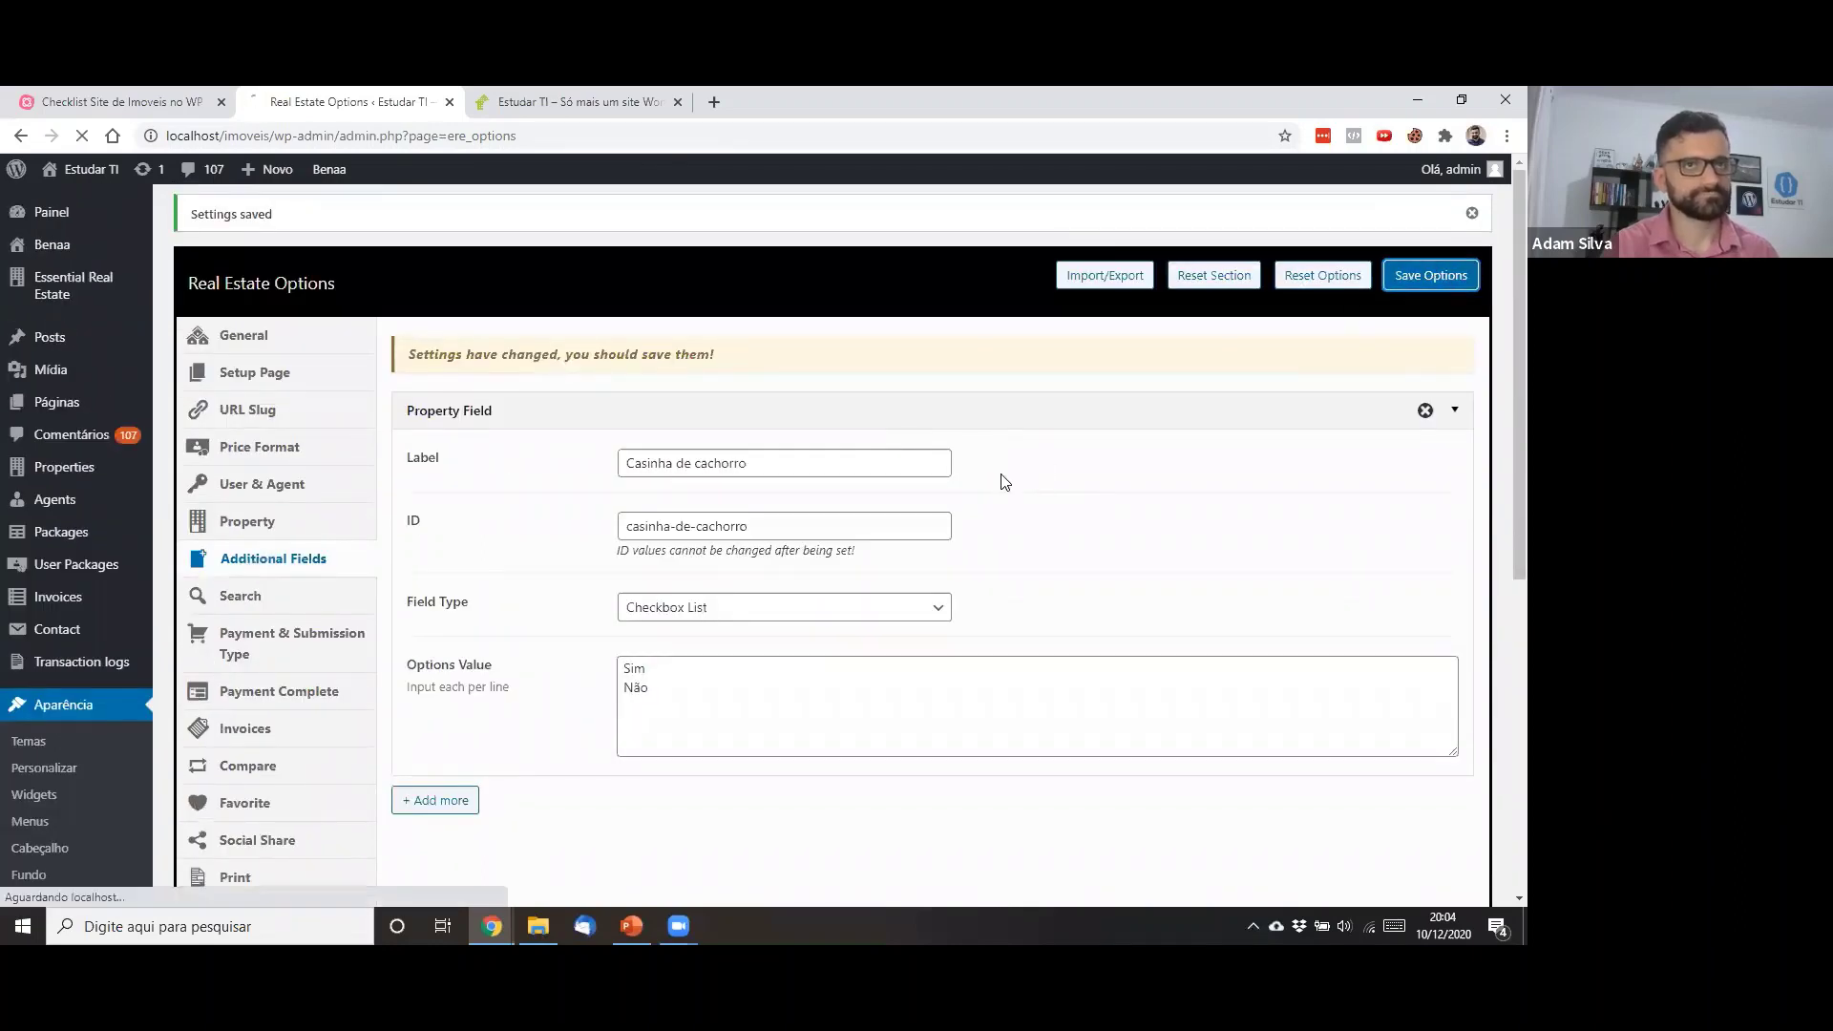
key("ctrl+s")
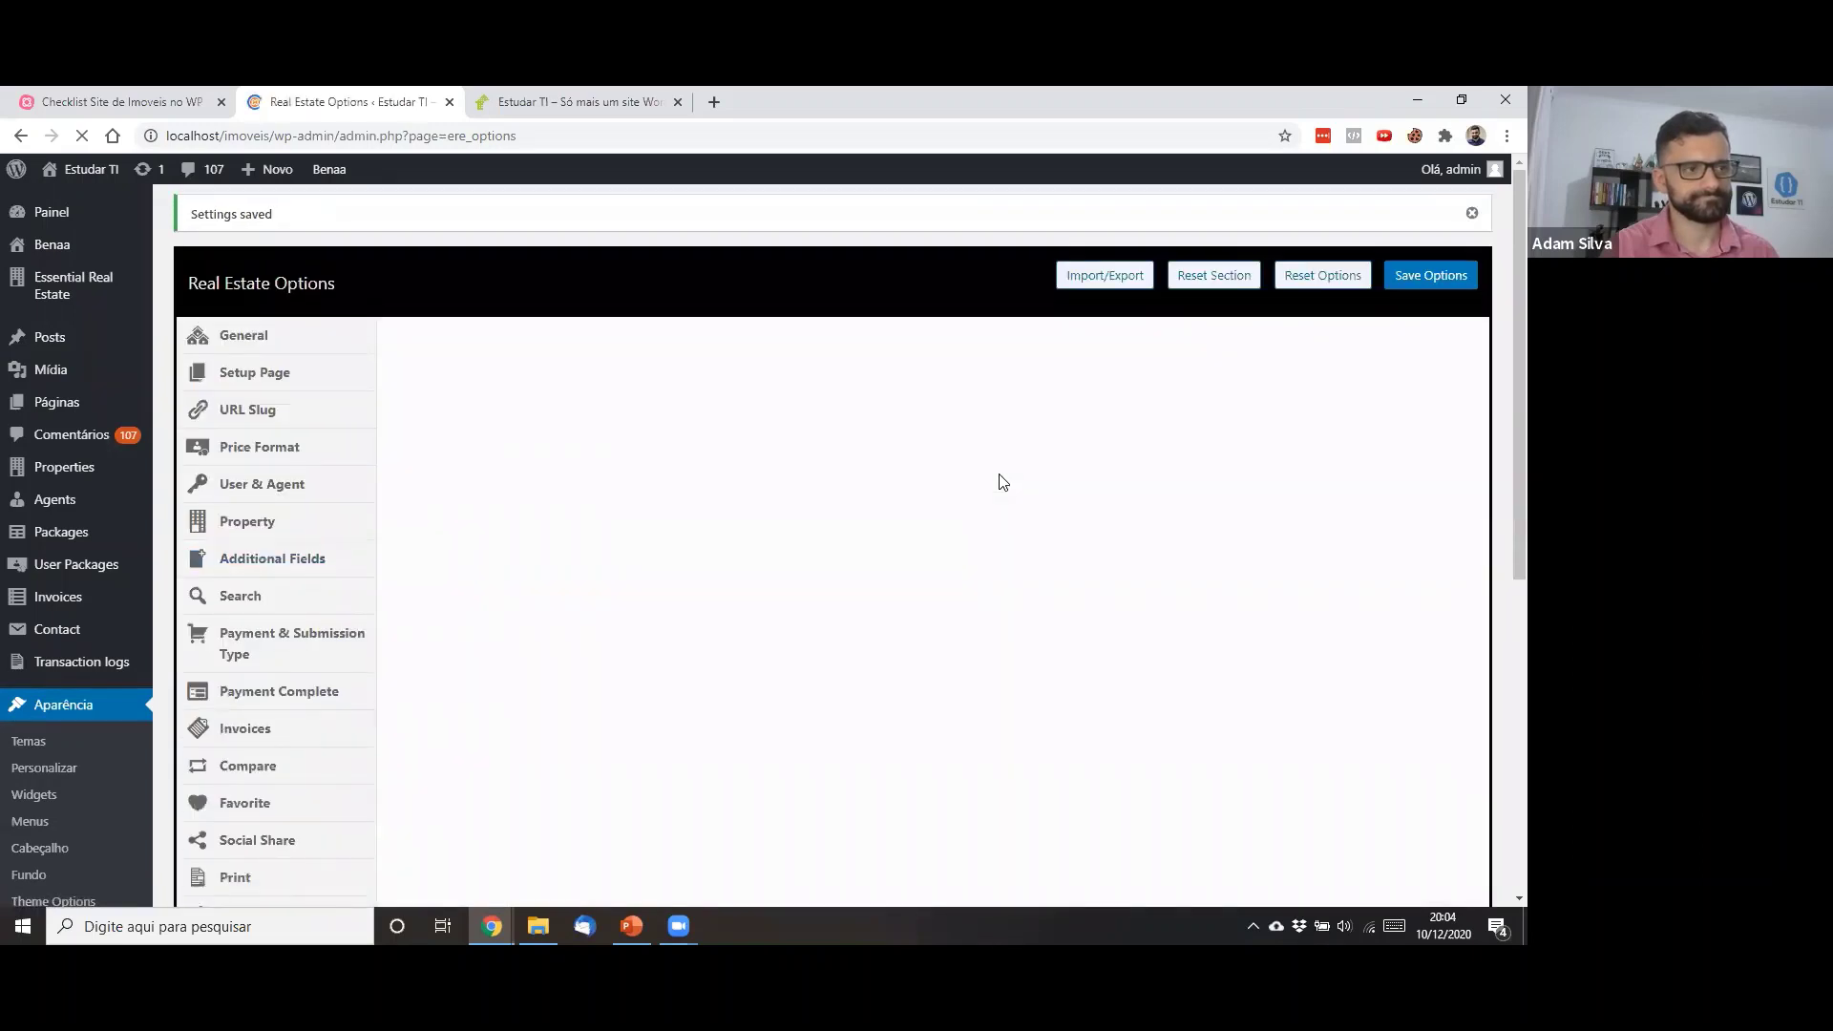
scroll(272, 482, "down", 2)
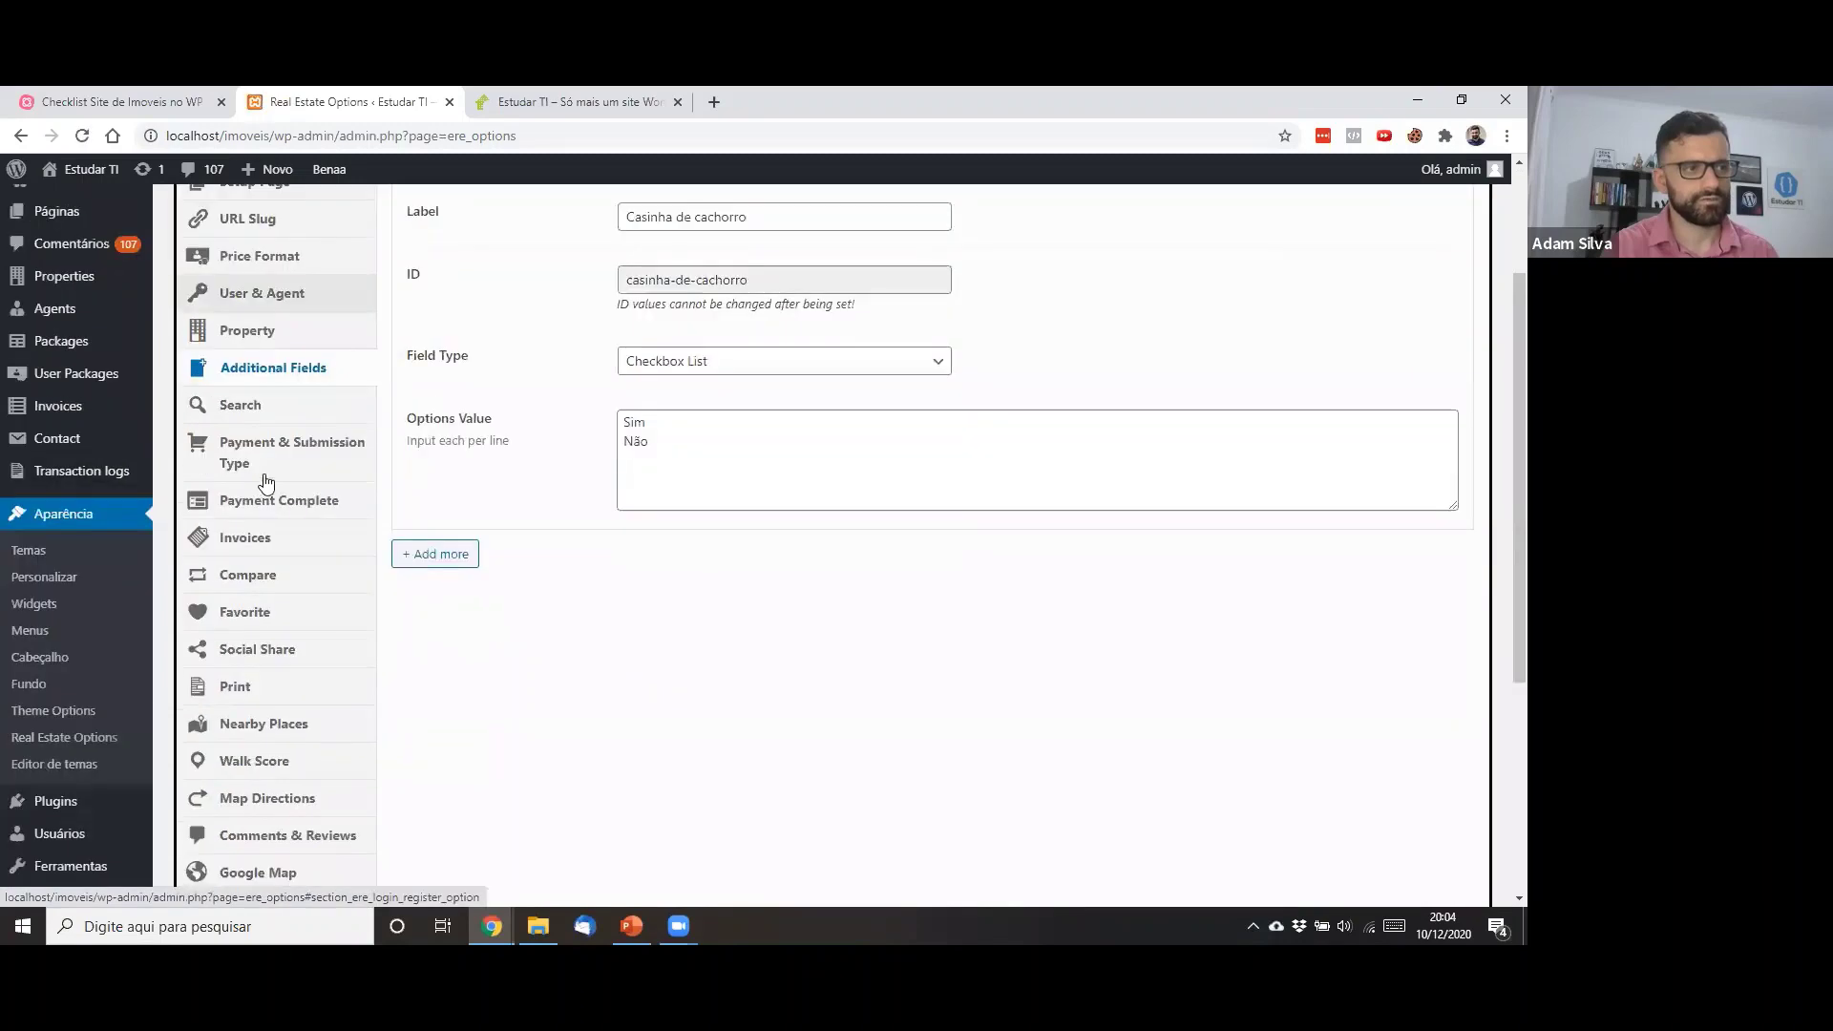
In the Search options, exclude Country and Property ID from the search fields
left_click(279, 412)
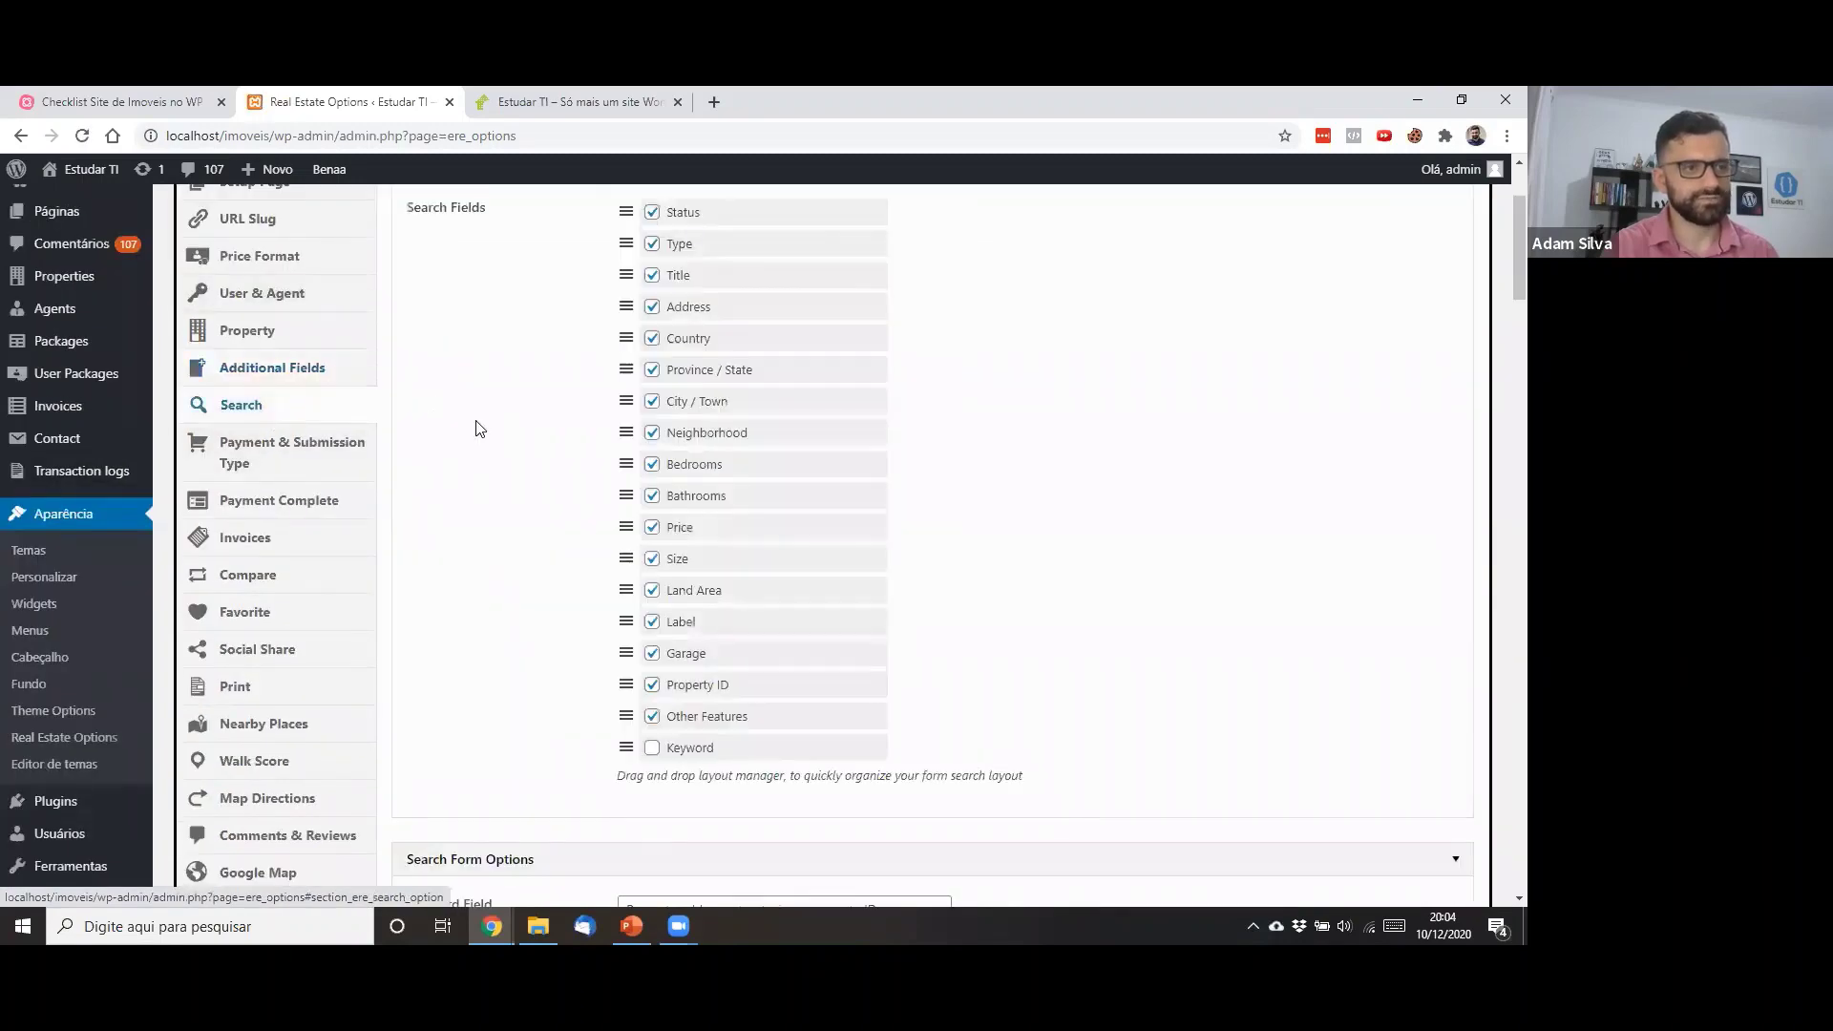
scroll(477, 425, "up", 2)
scroll(477, 425, "down", 3)
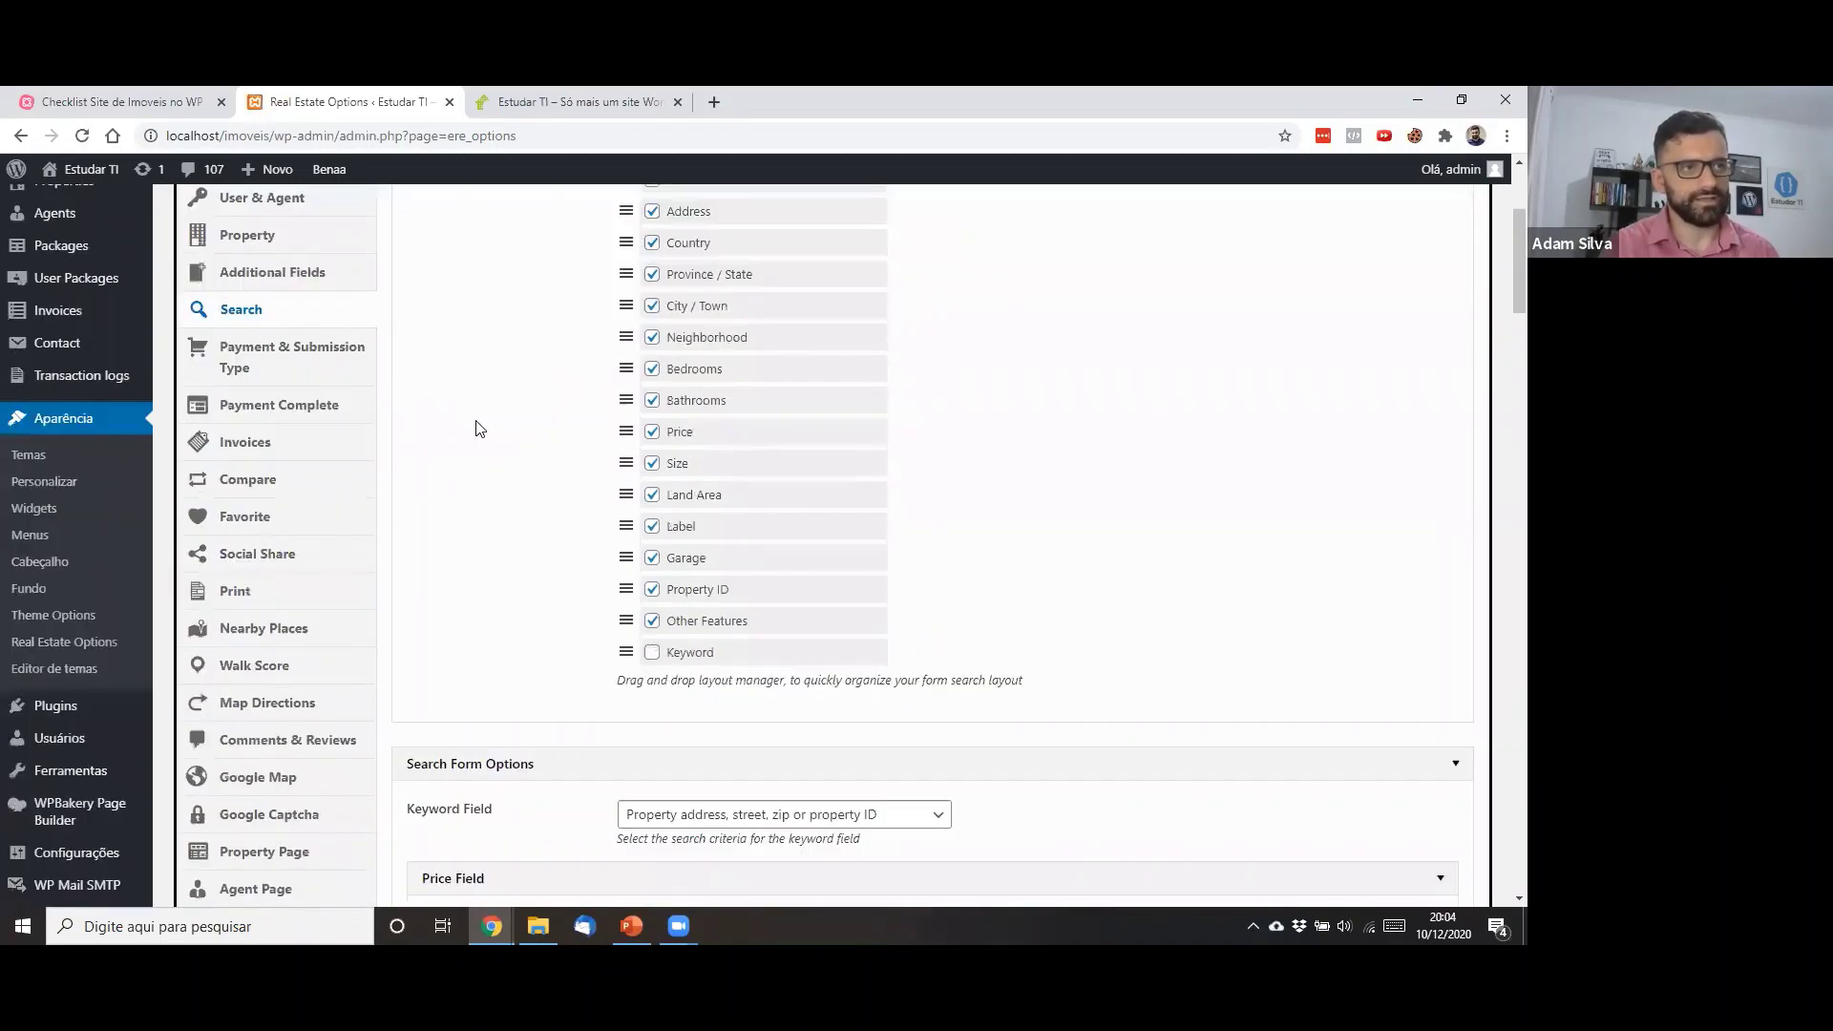
scroll(478, 425, "up", 3)
scroll(580, 386, "down", 15)
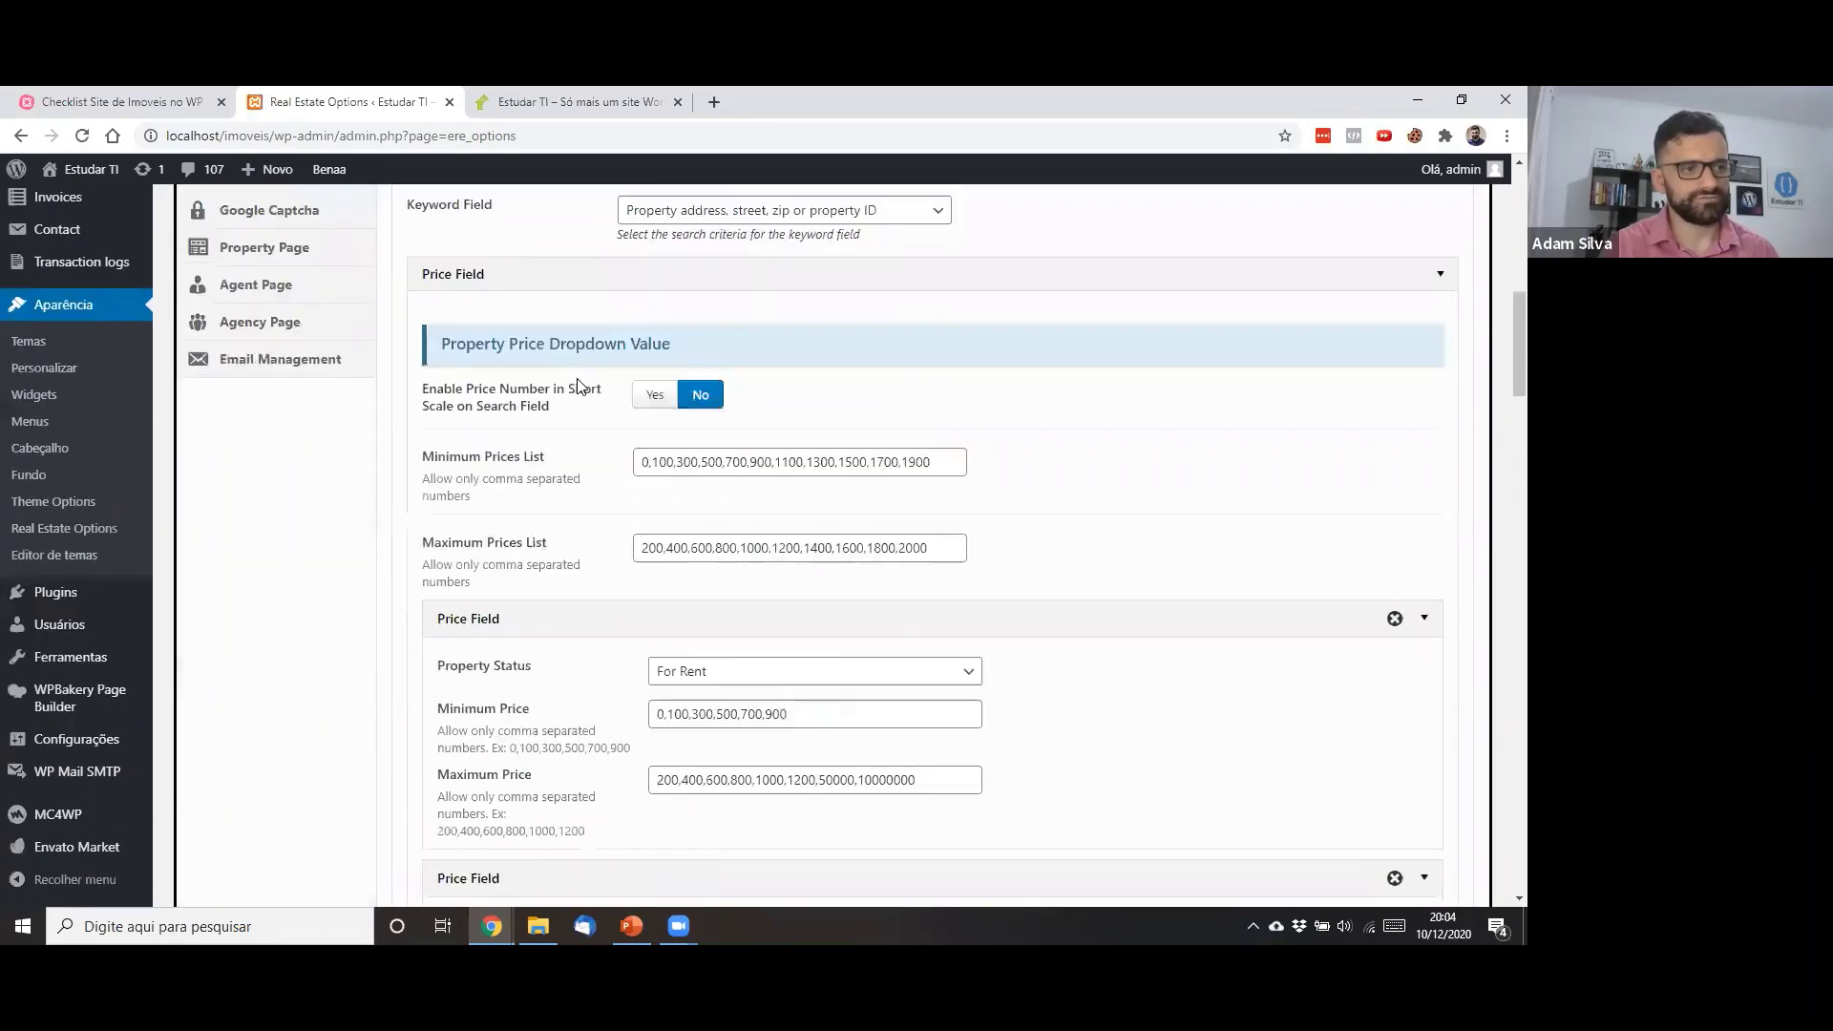
scroll(579, 386, "up", 15)
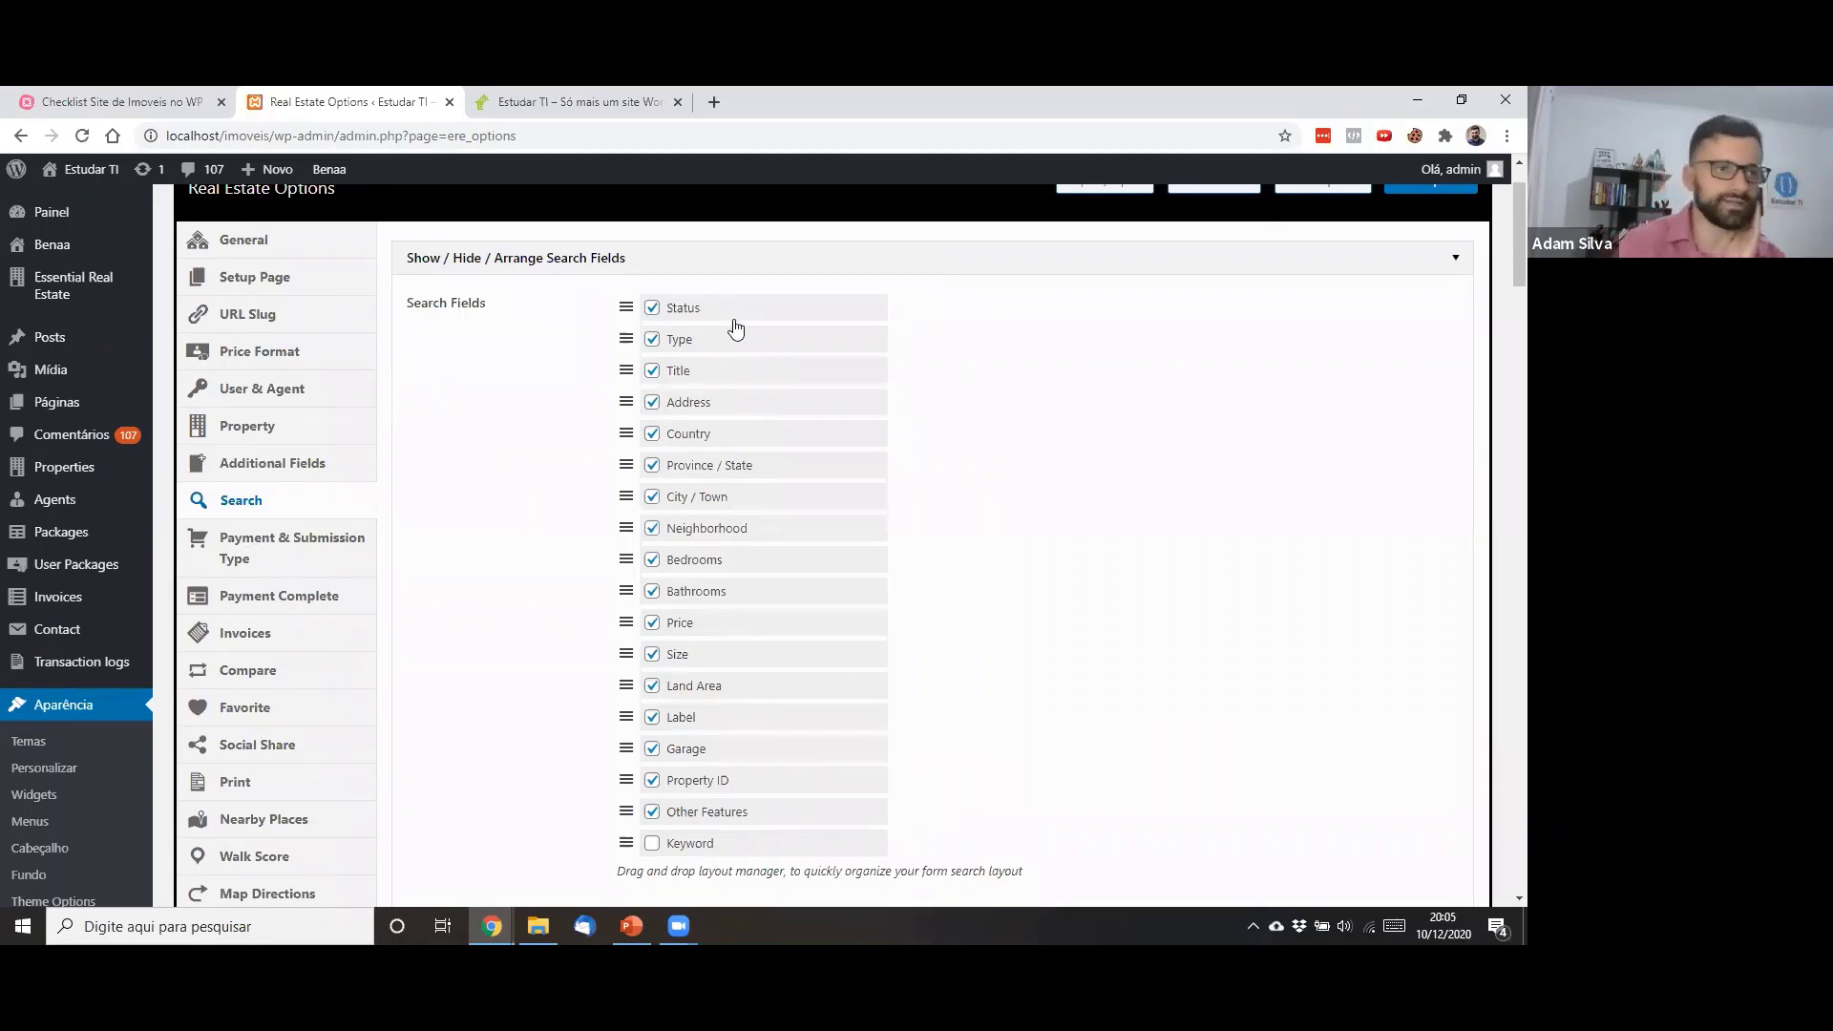
left_click(668, 437)
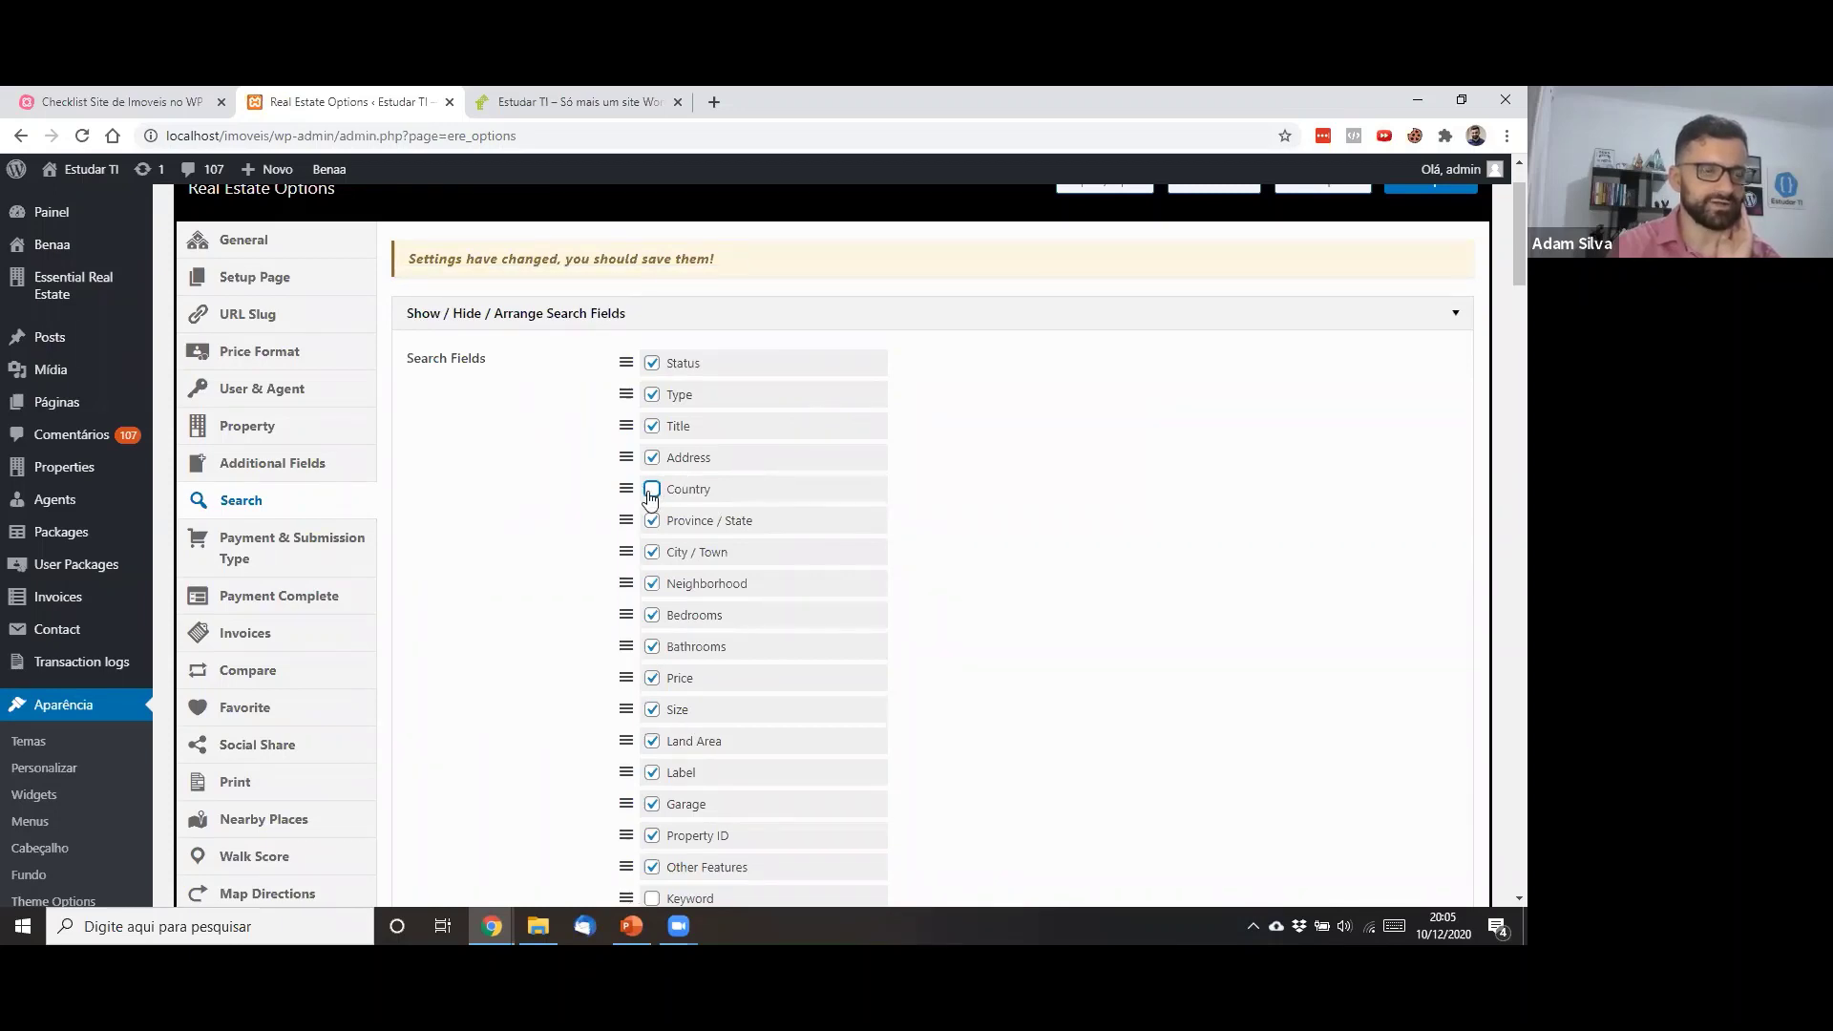
scroll(920, 406, "down", 2)
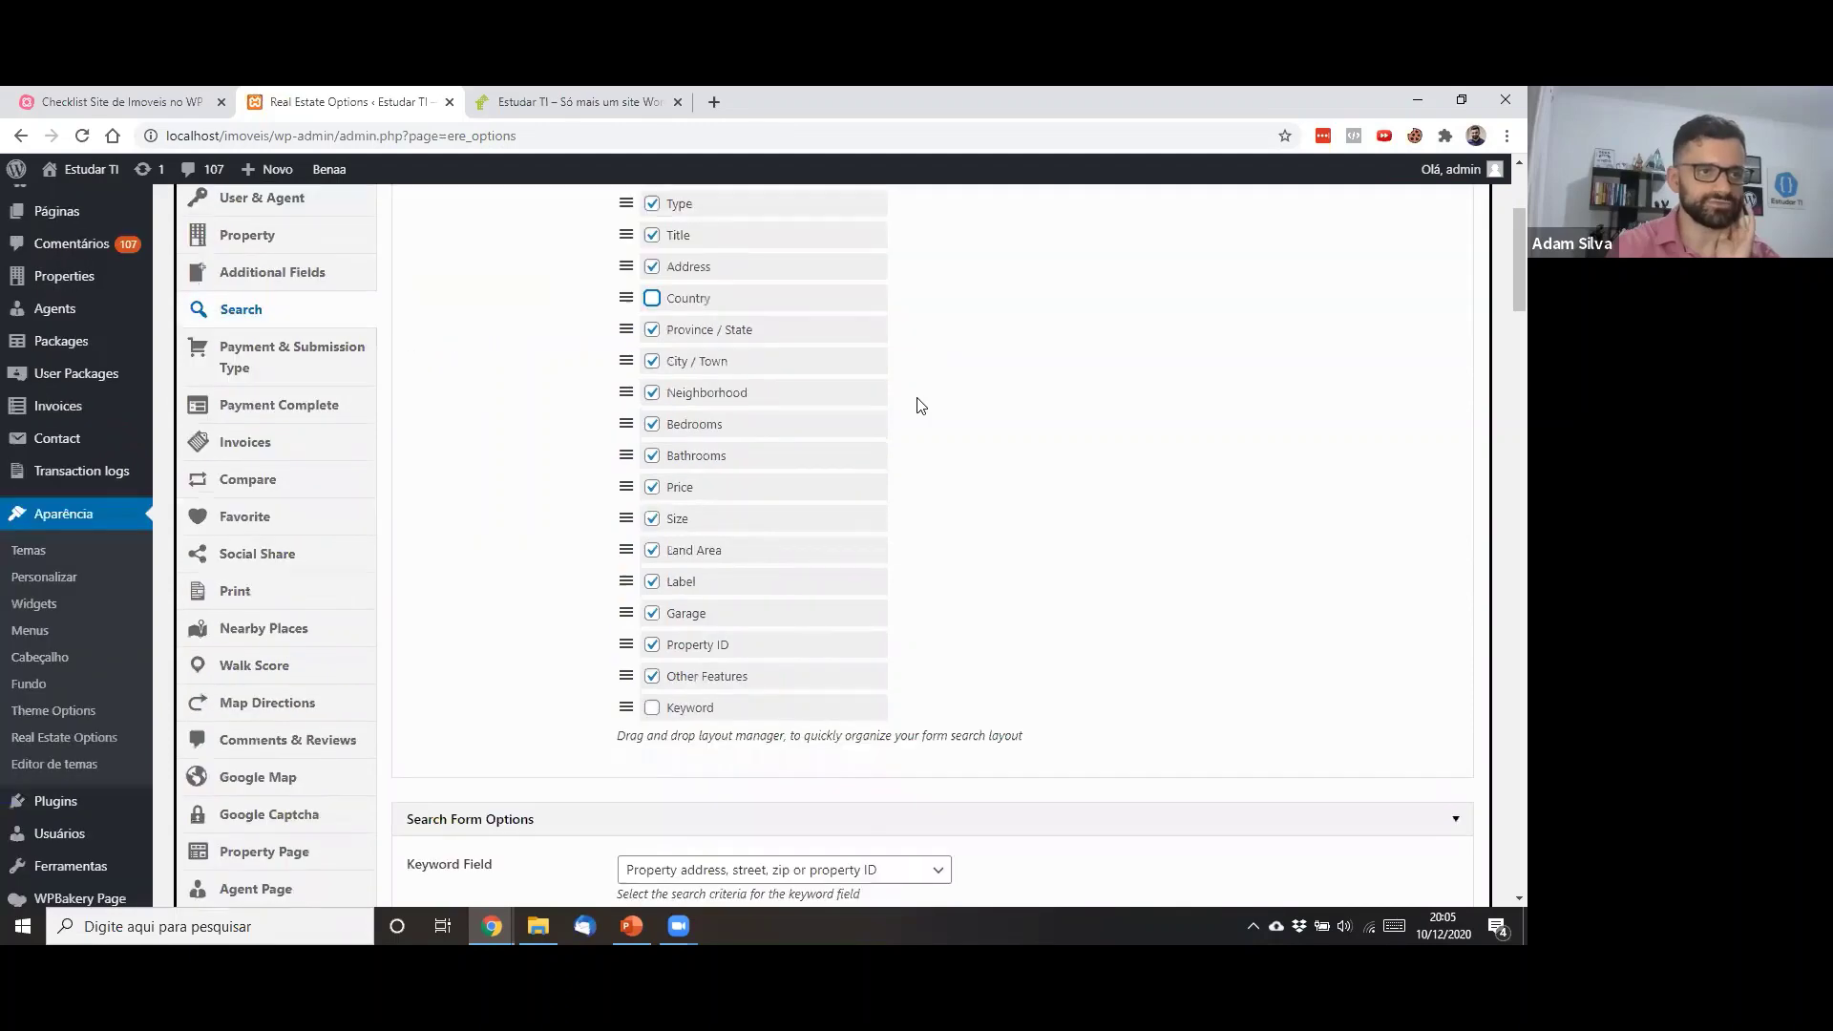
scroll(920, 406, "down", 2)
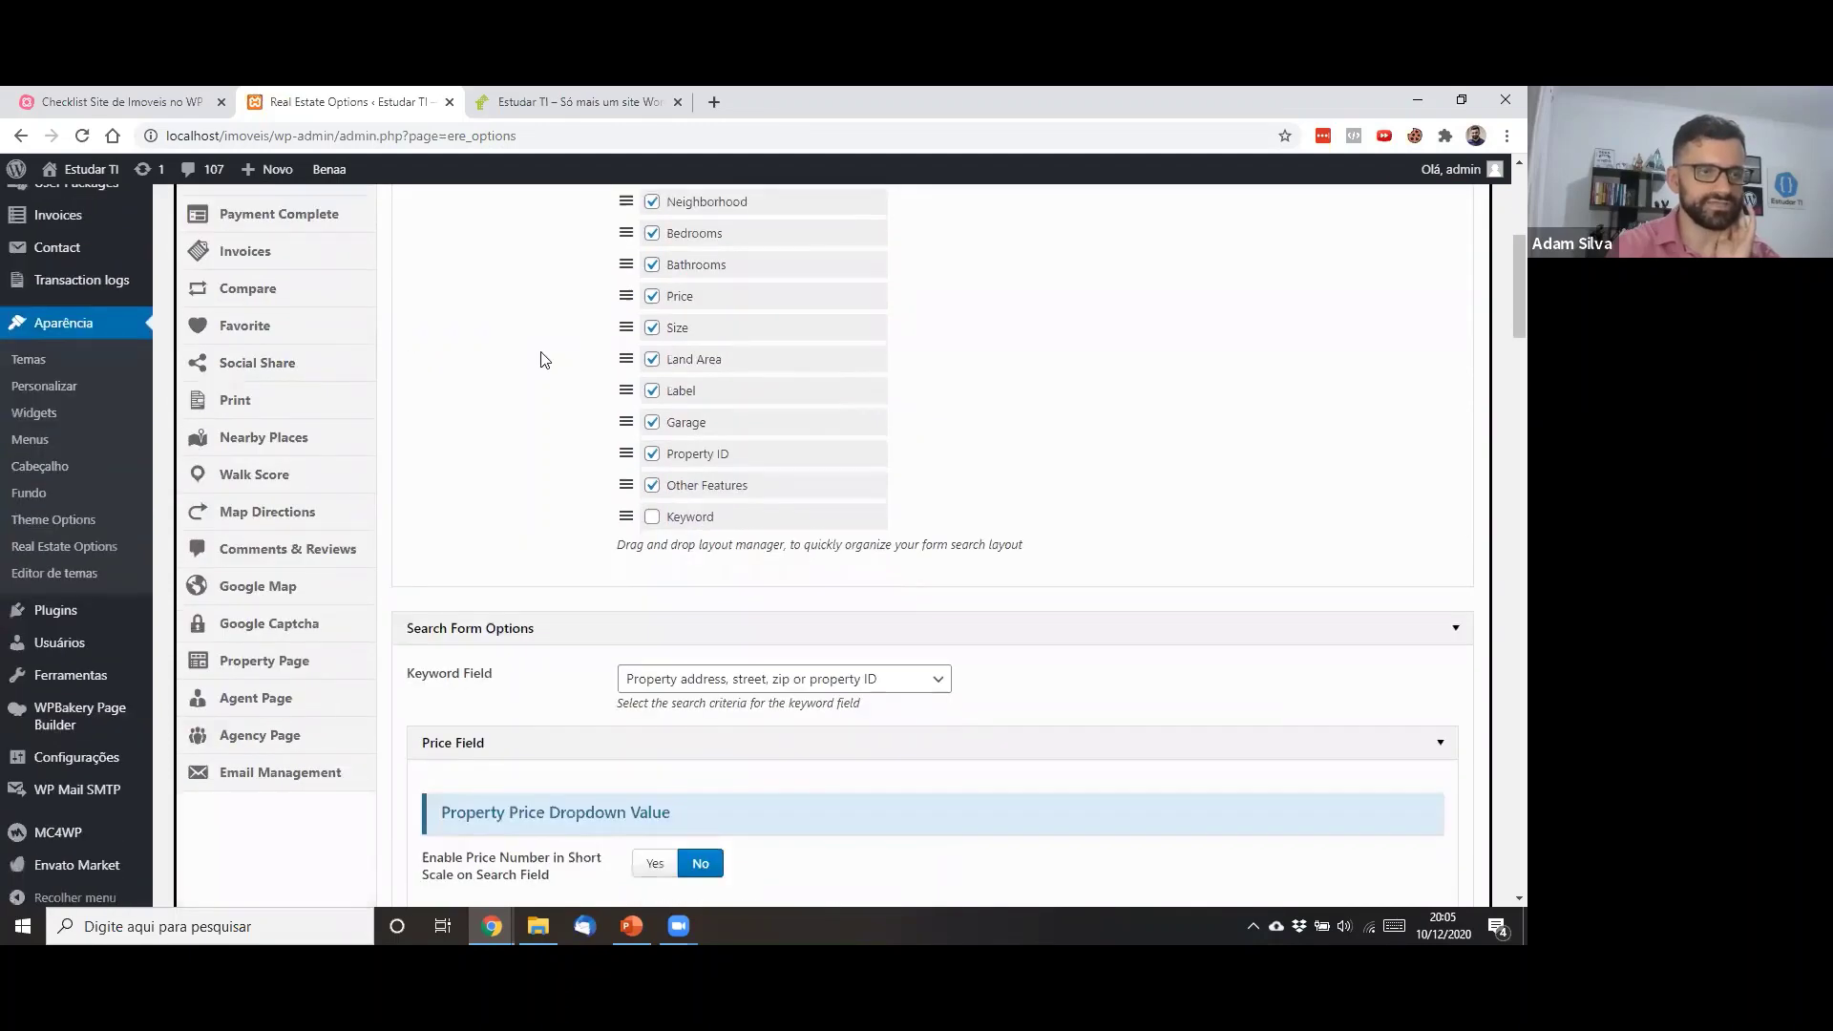
left_click(653, 454)
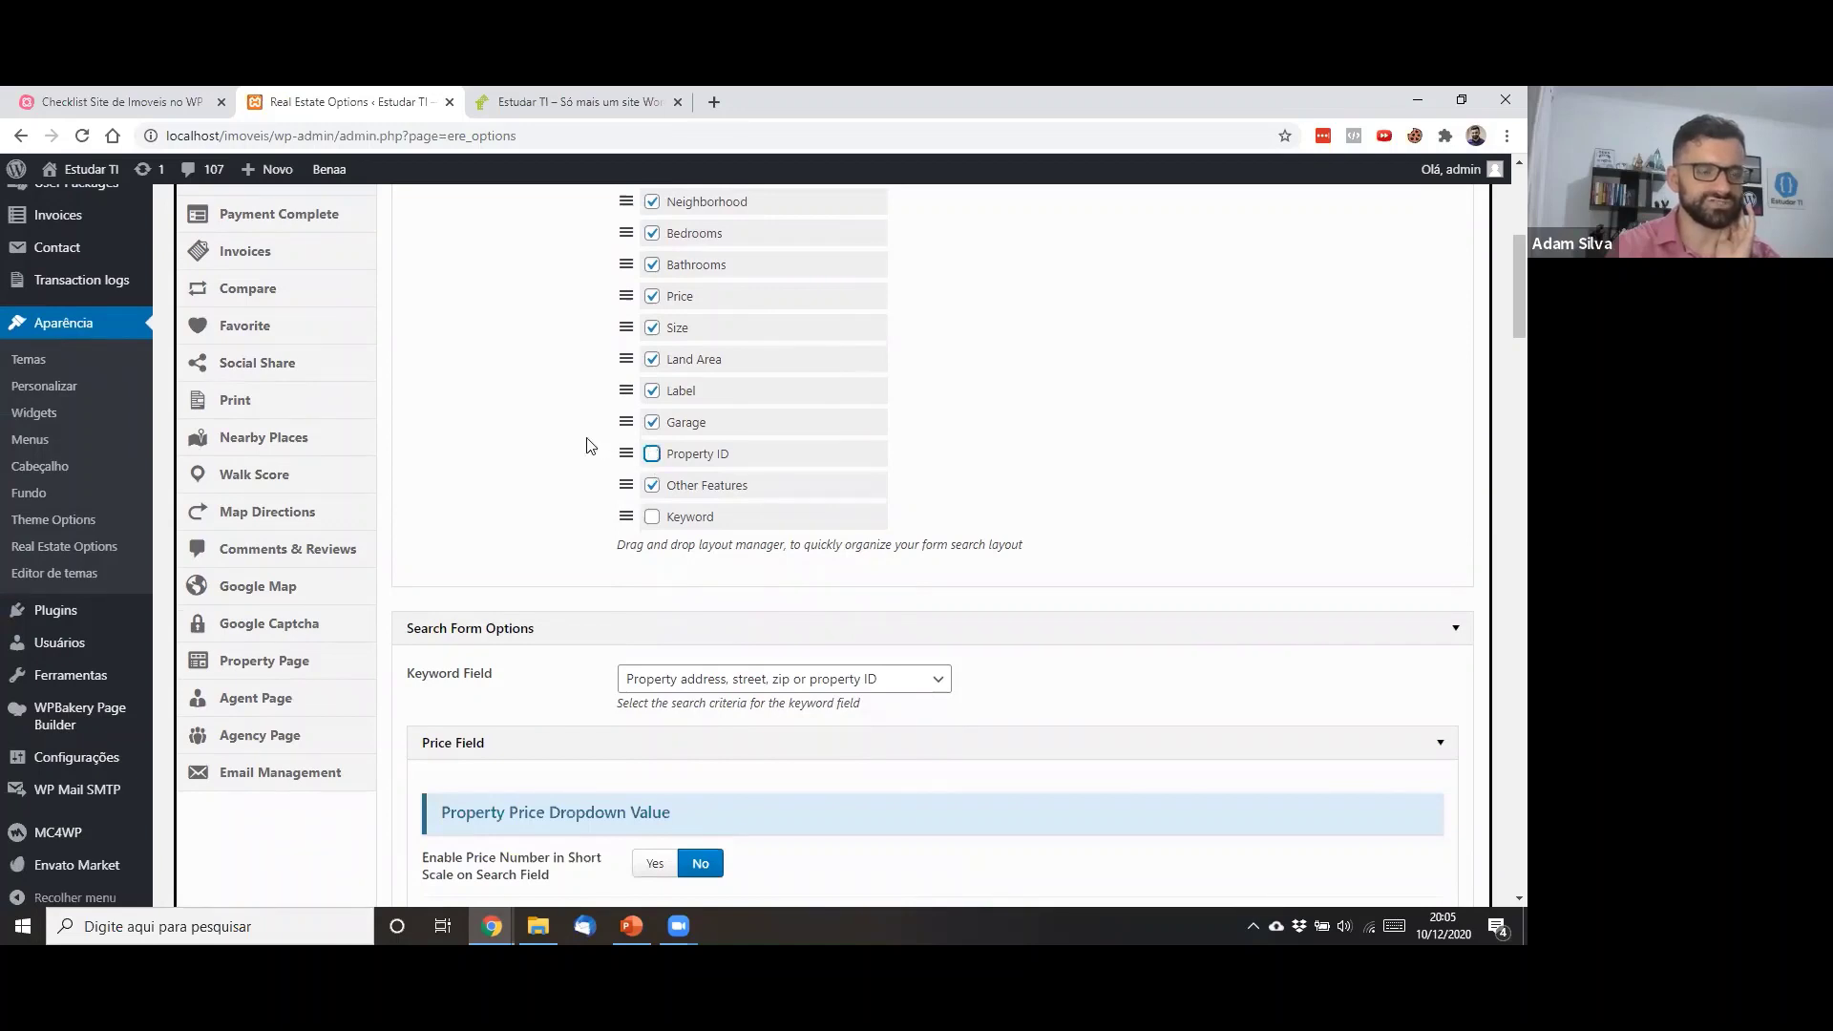
Review the Search Form Options for the price dropdown lists, the per-status price fields and the size ranges
scroll(516, 471, "down", 1)
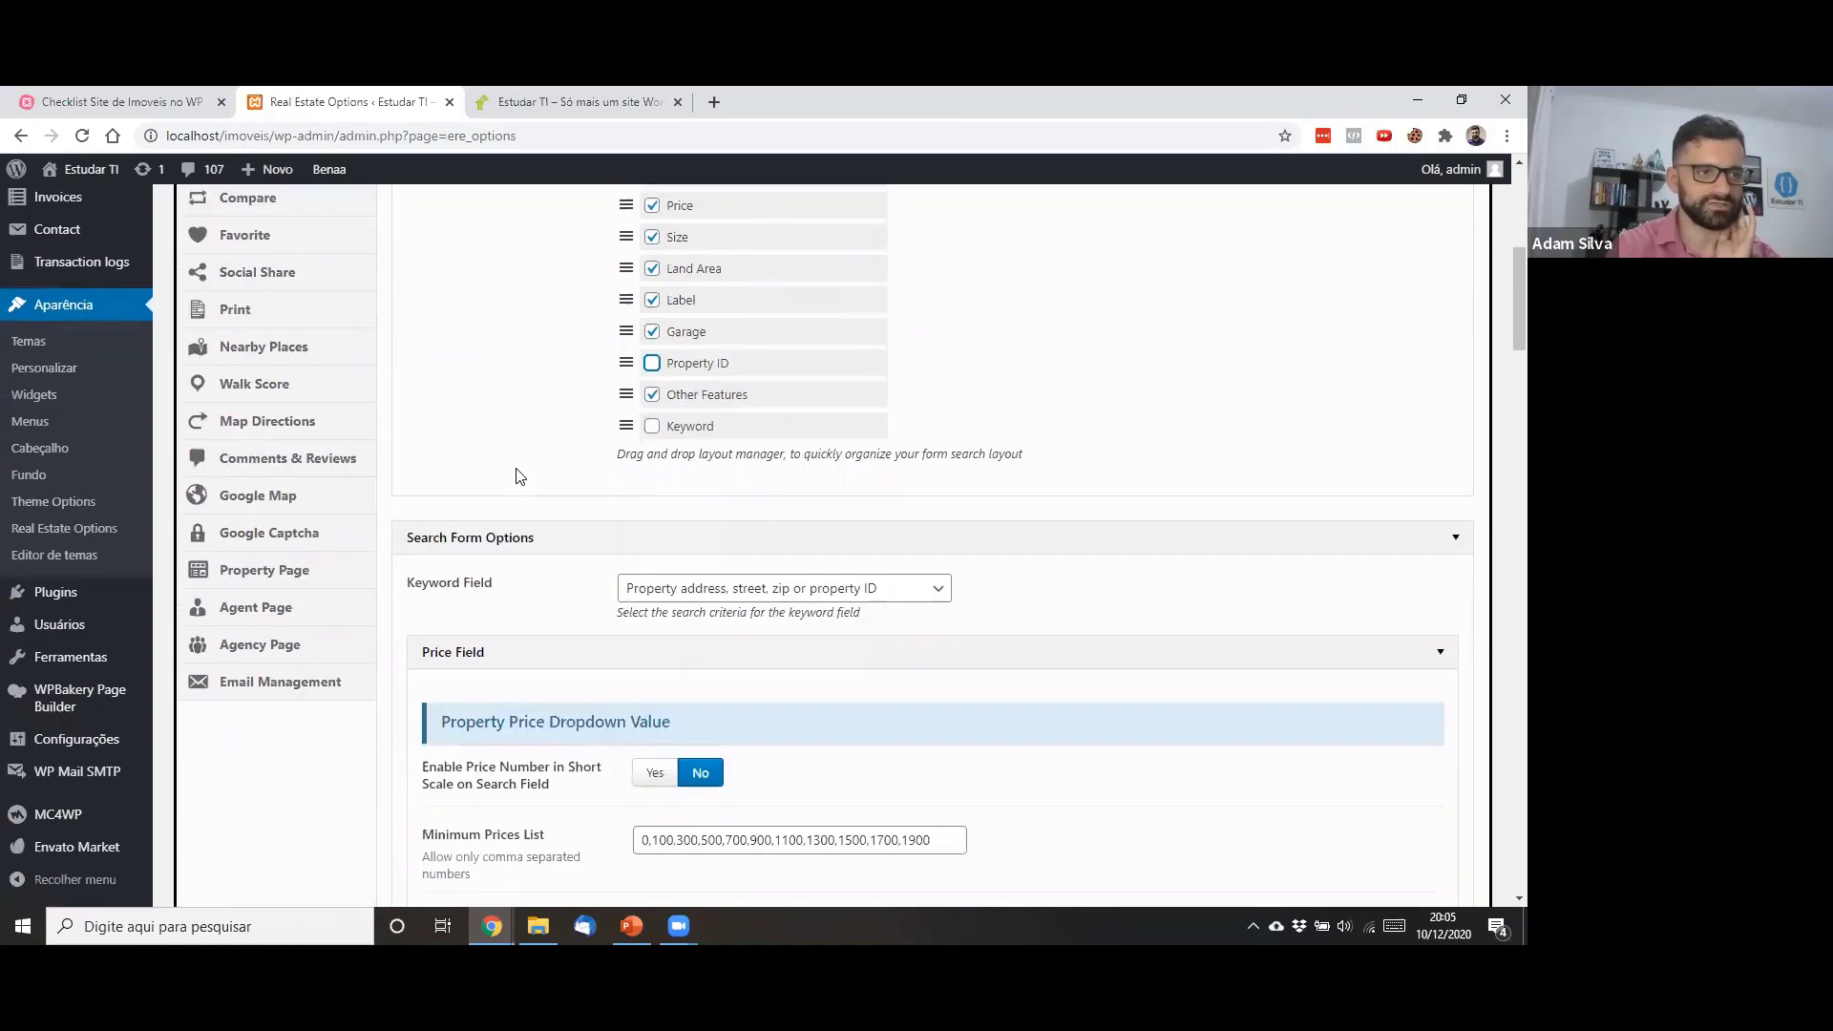
scroll(516, 471, "down", 4)
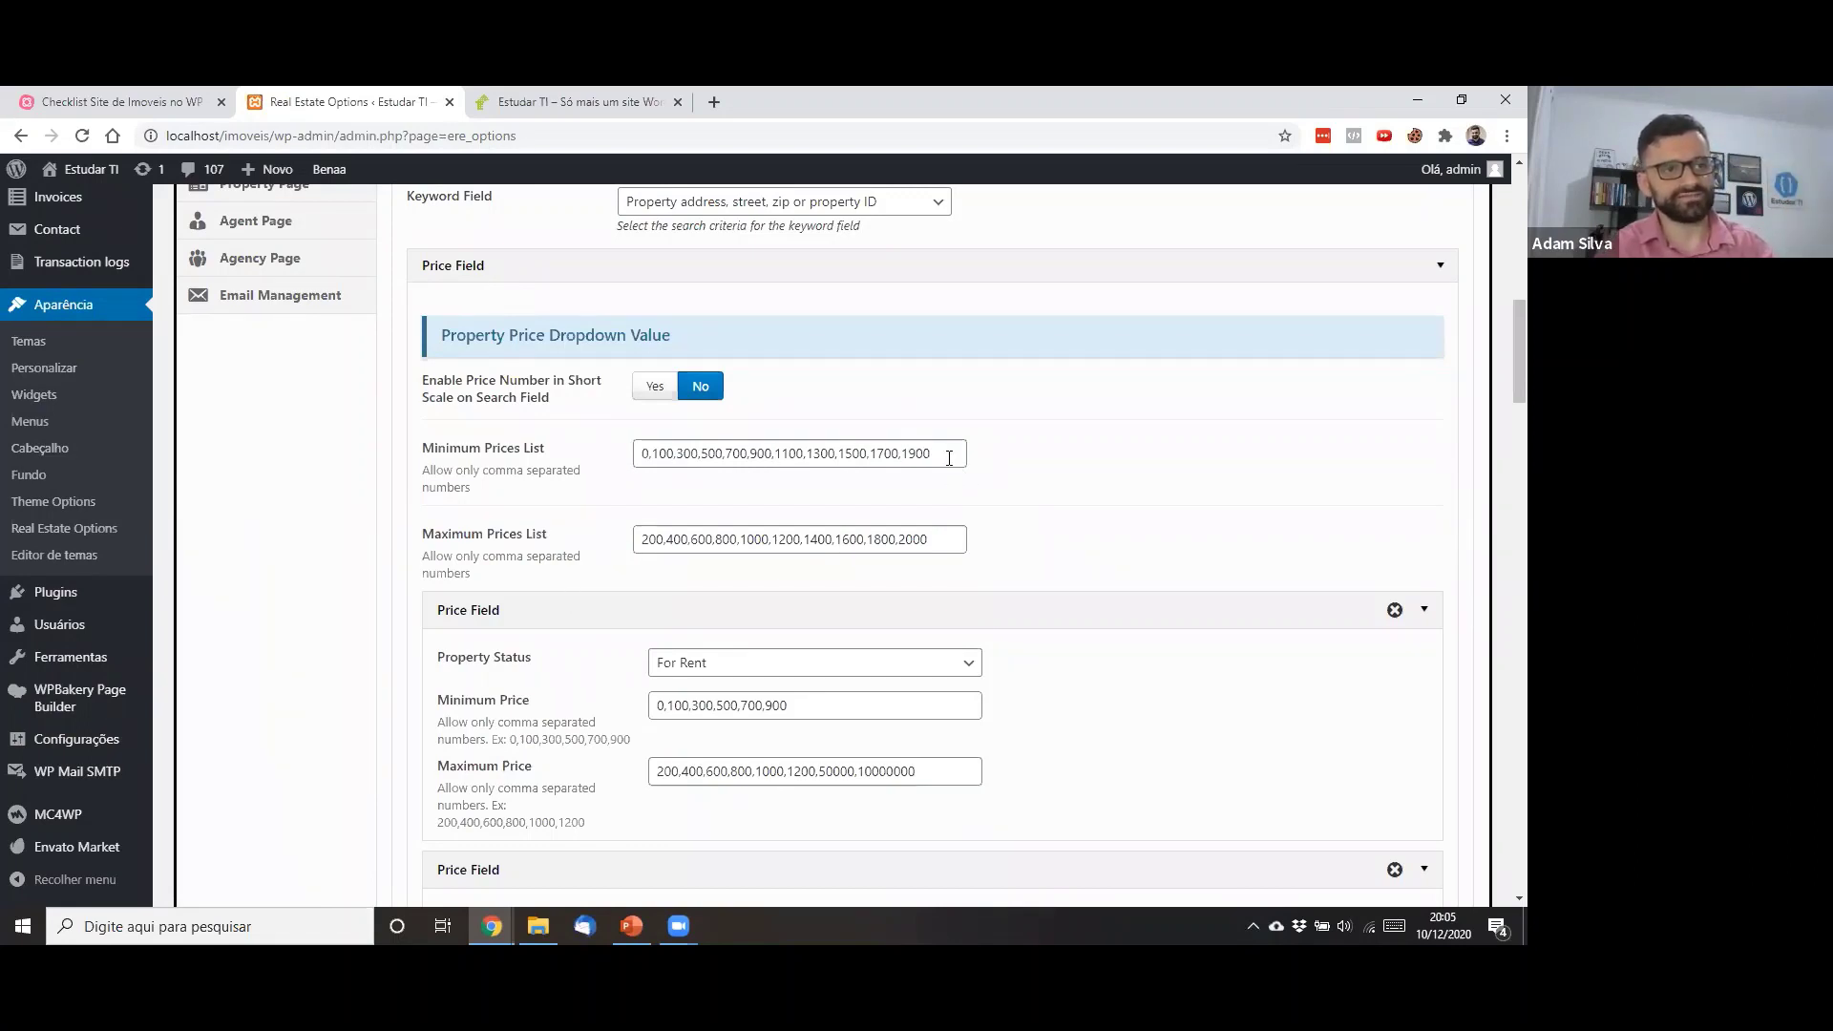
left_click(937, 550)
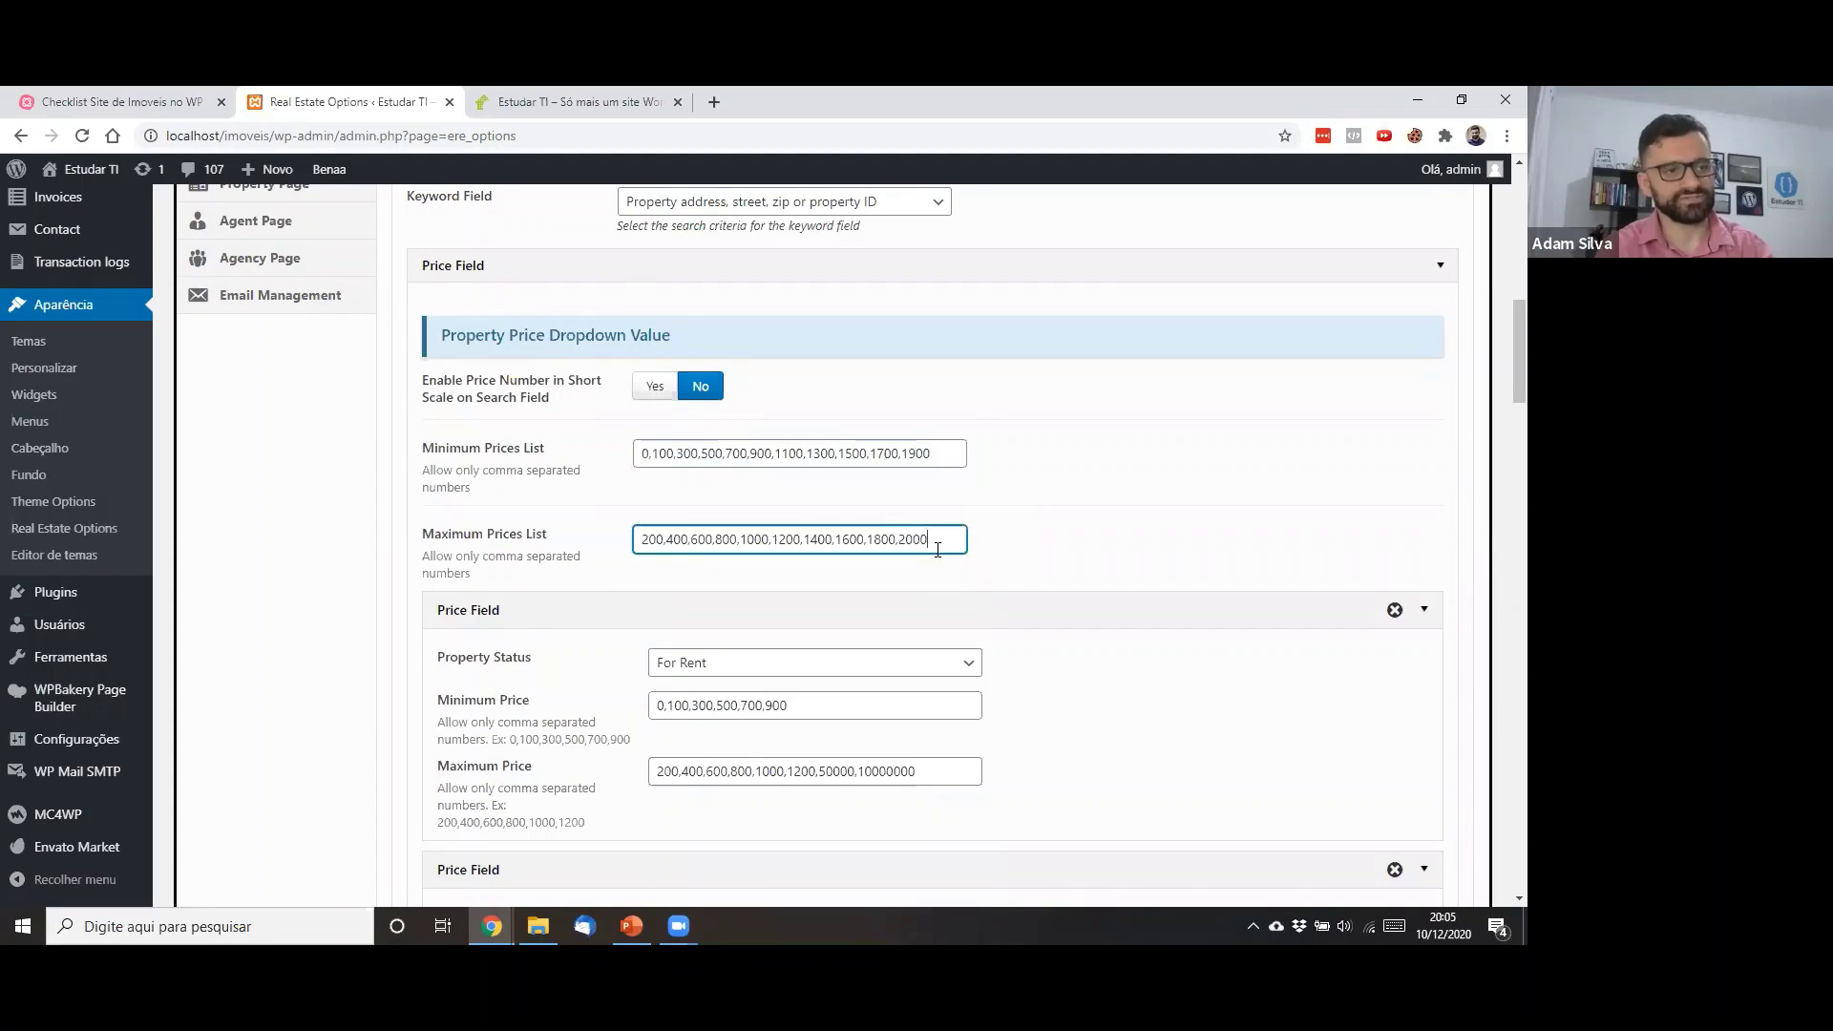
scroll(451, 555, "down", 2)
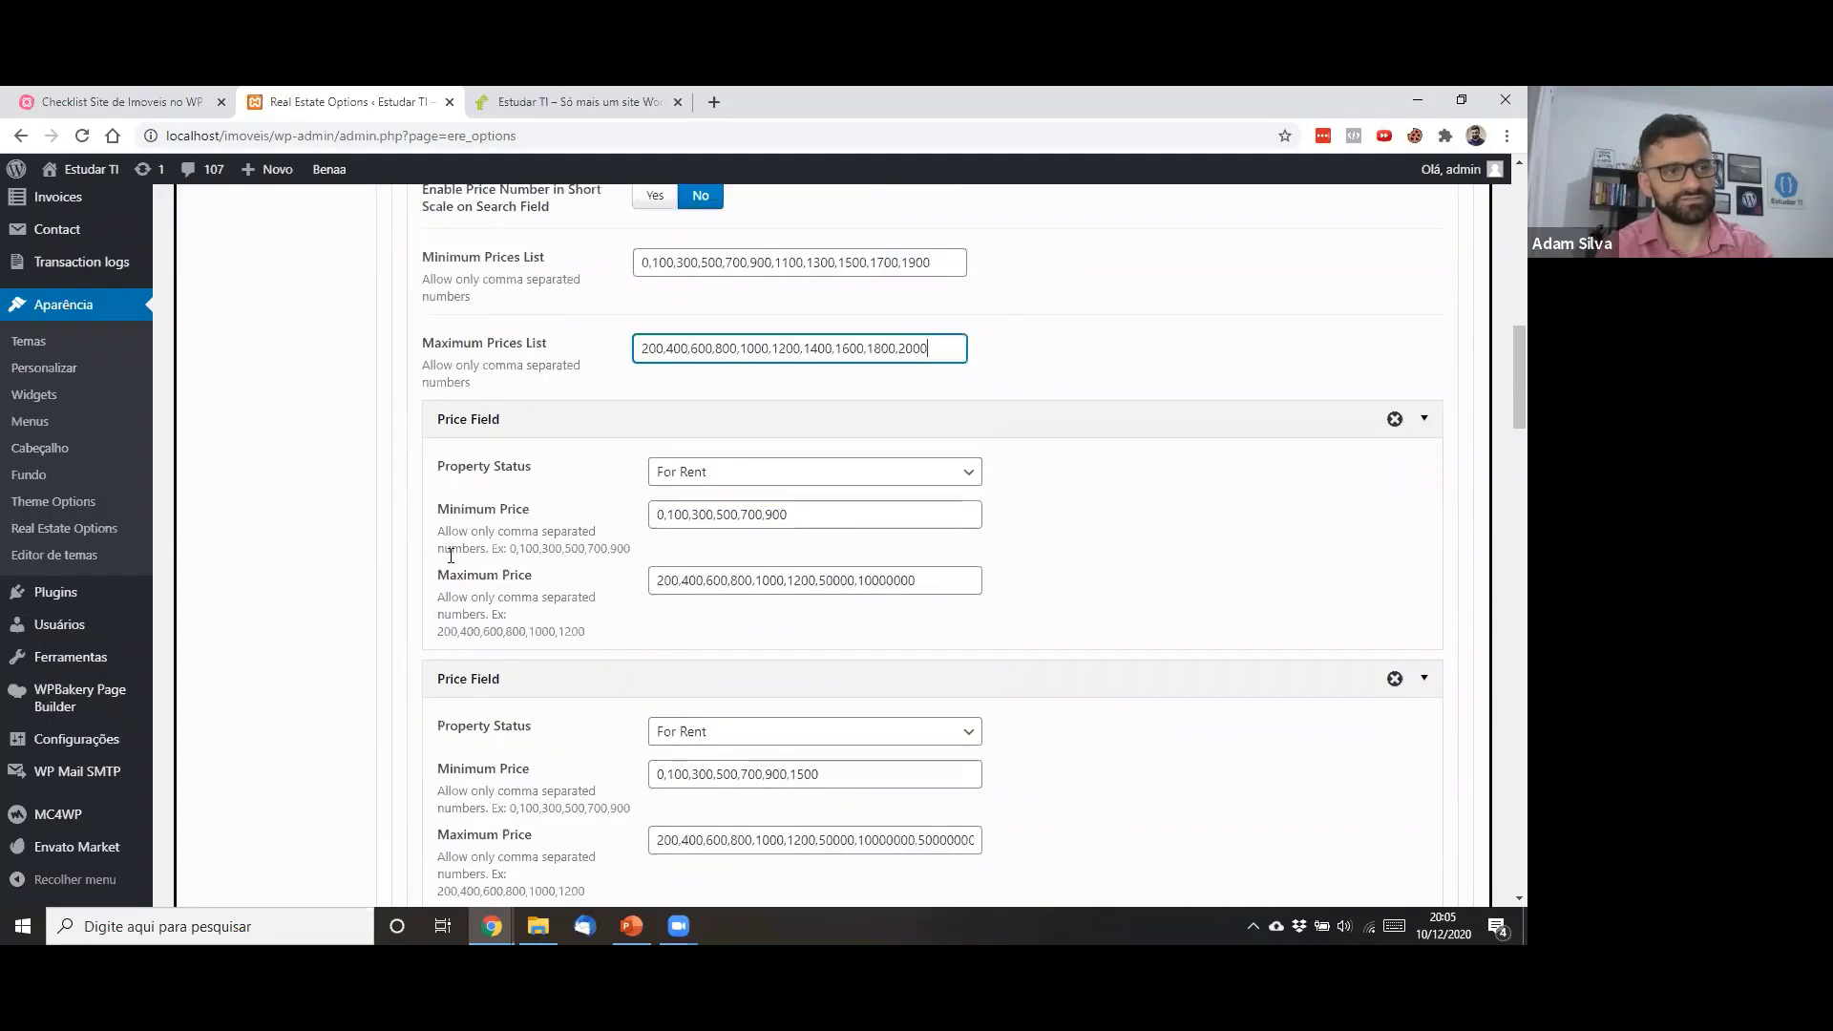
scroll(451, 555, "up", 2)
scroll(451, 558, "down", 1)
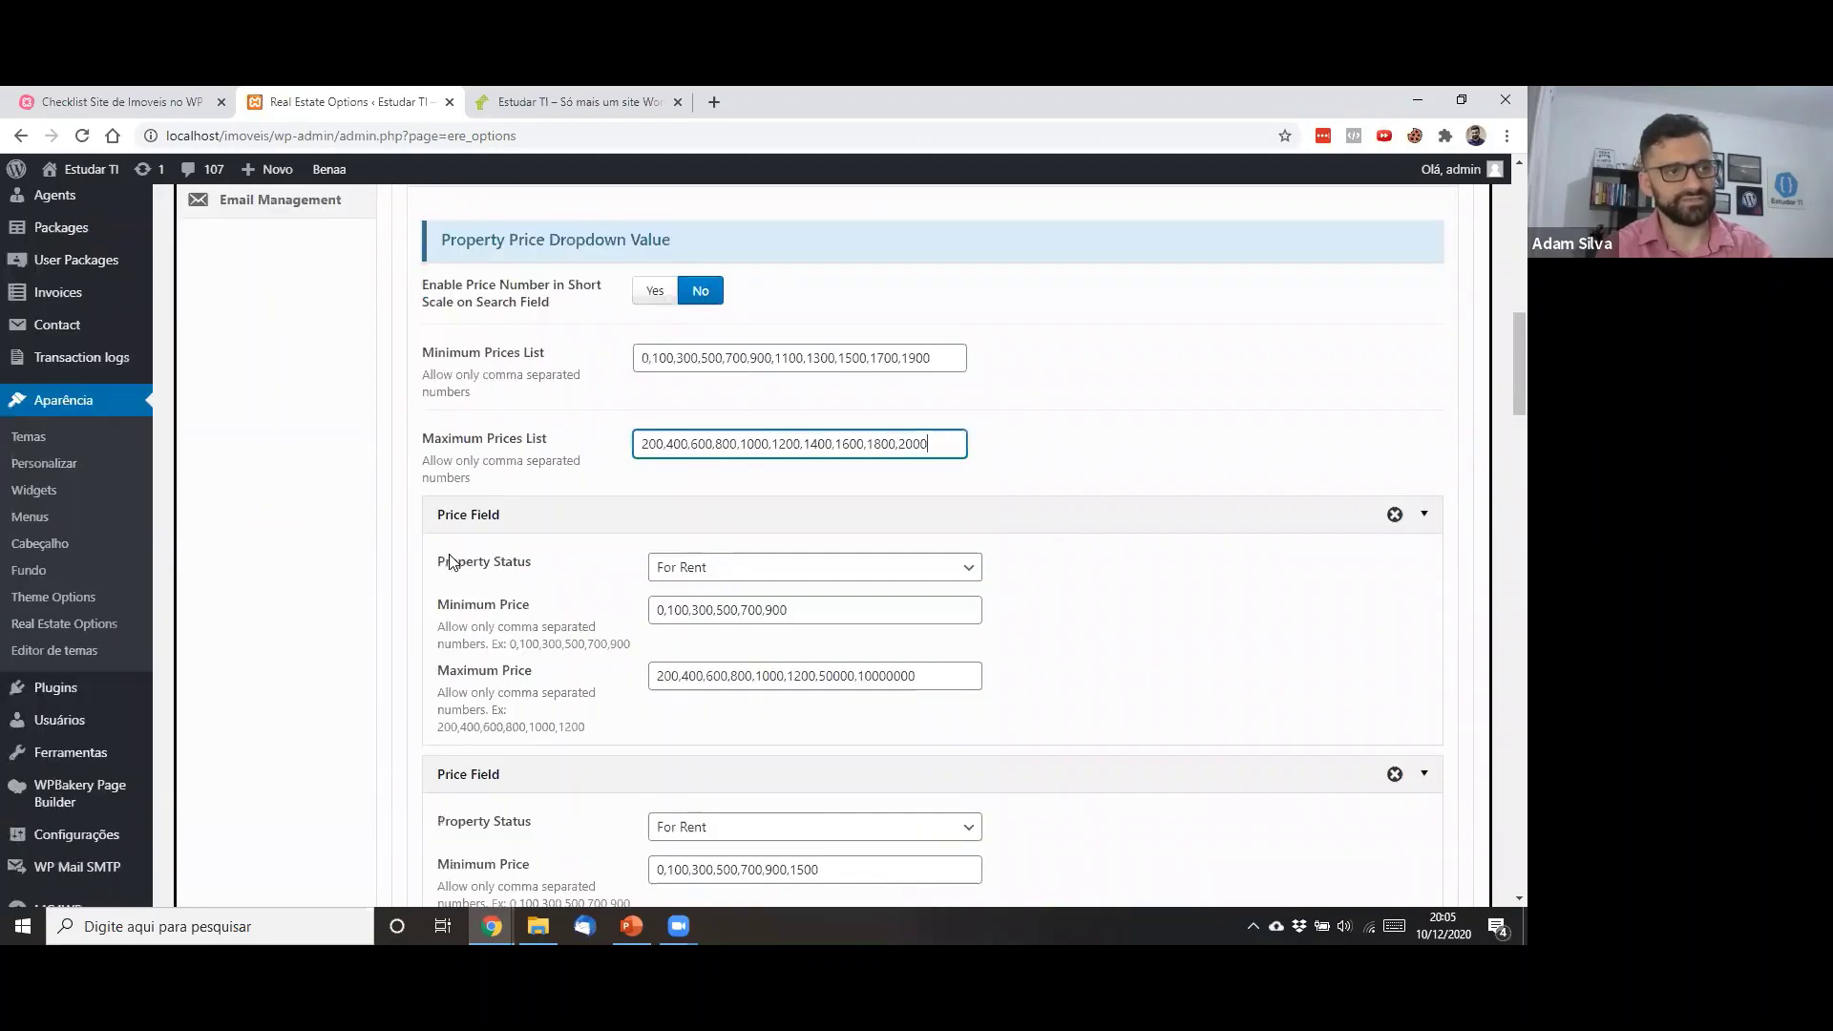
scroll(515, 481, "down", 1)
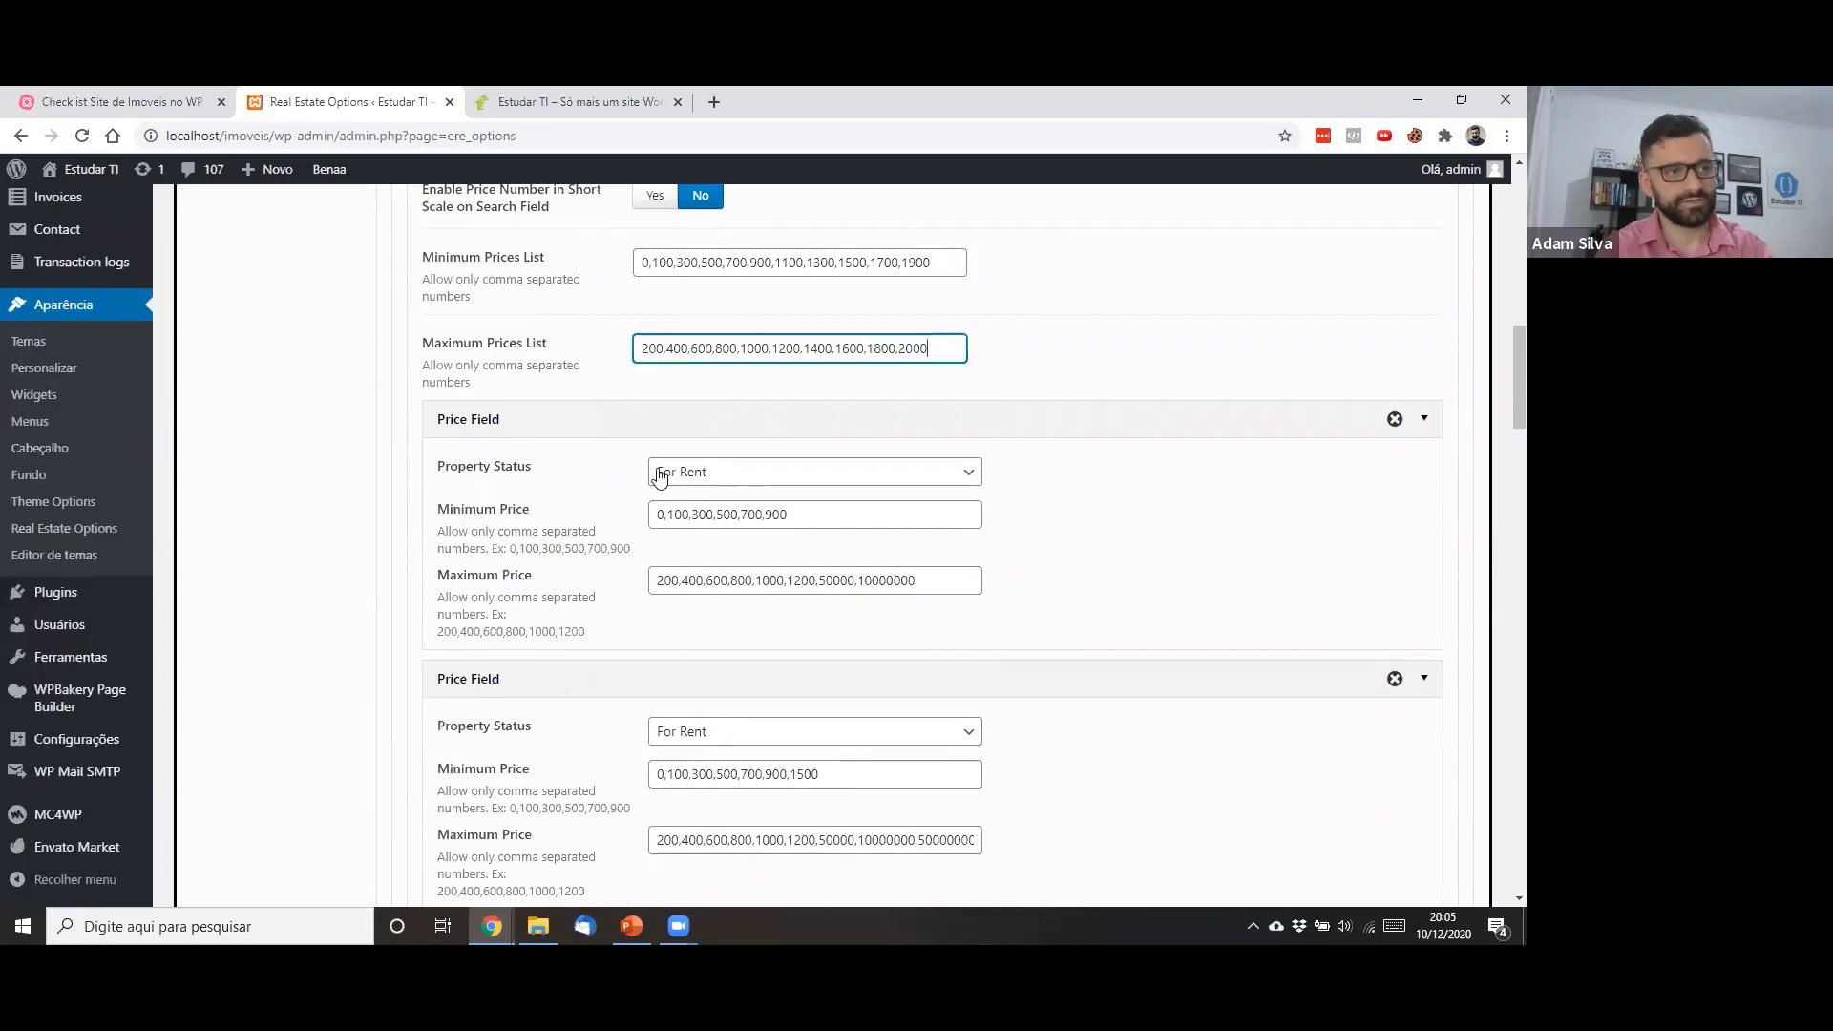
scroll(482, 489, "down", 2)
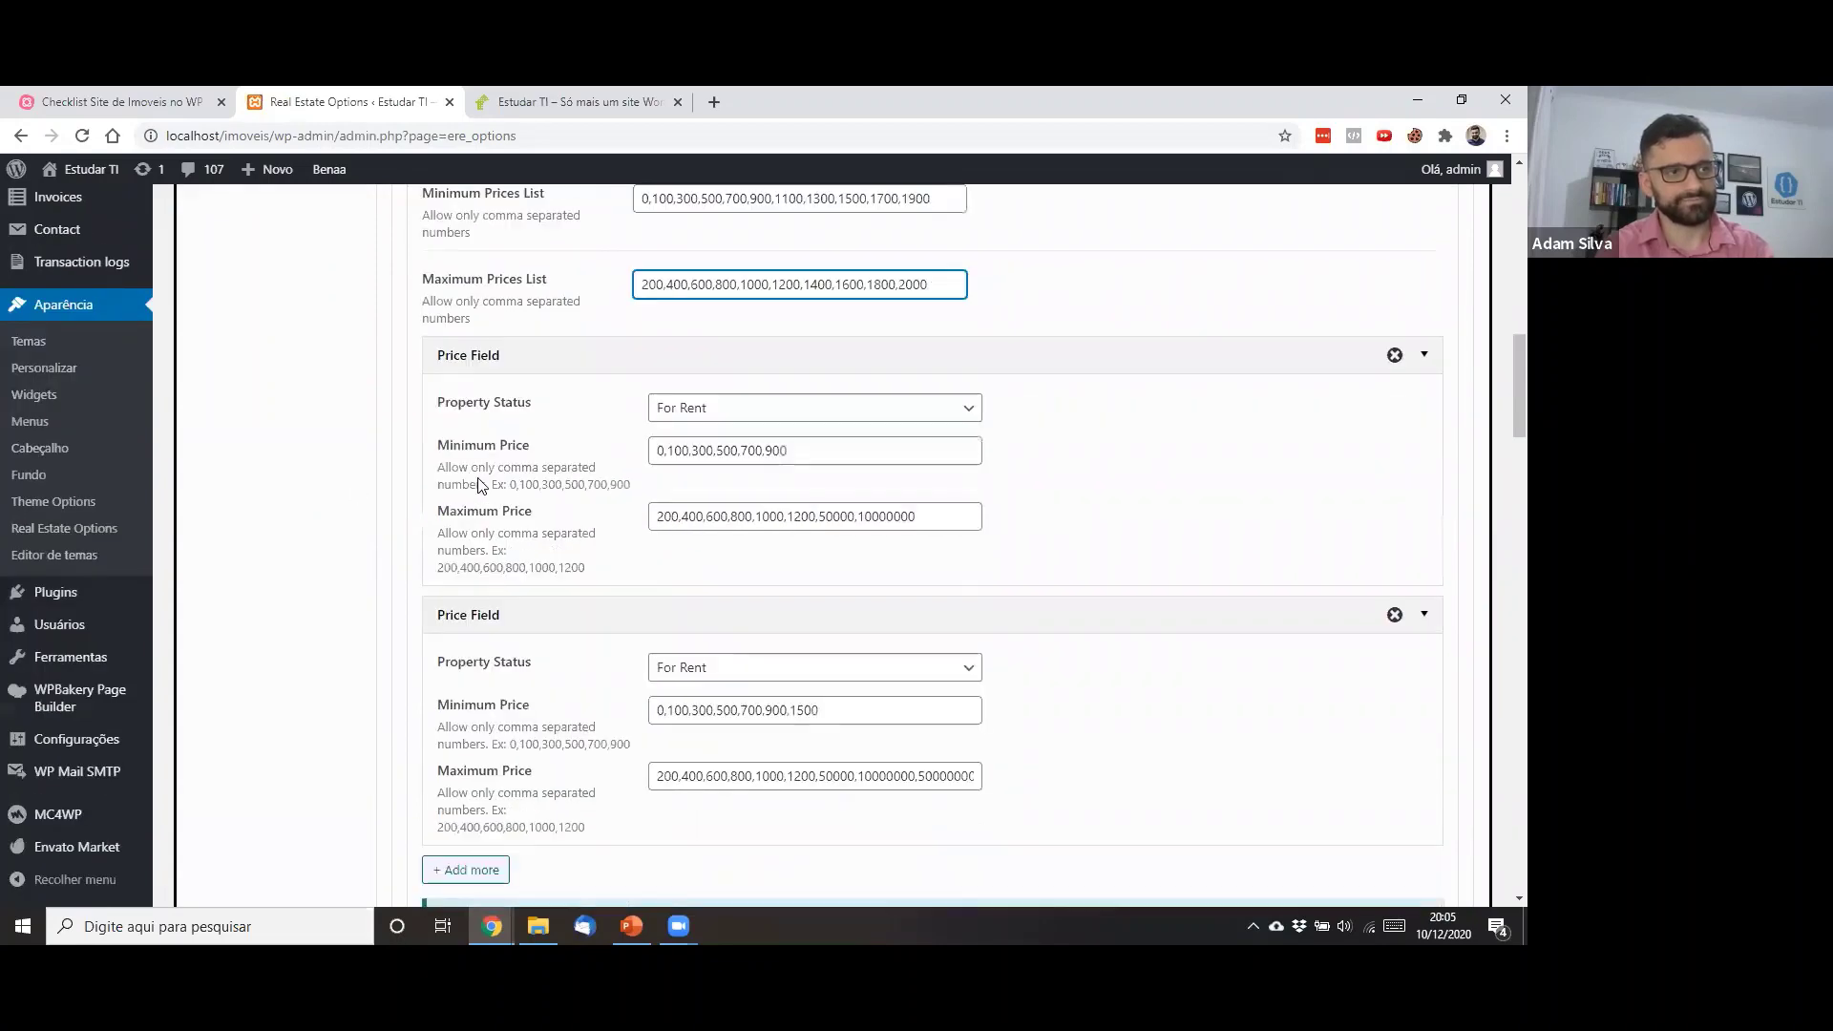
left_click(767, 287)
left_click(766, 290)
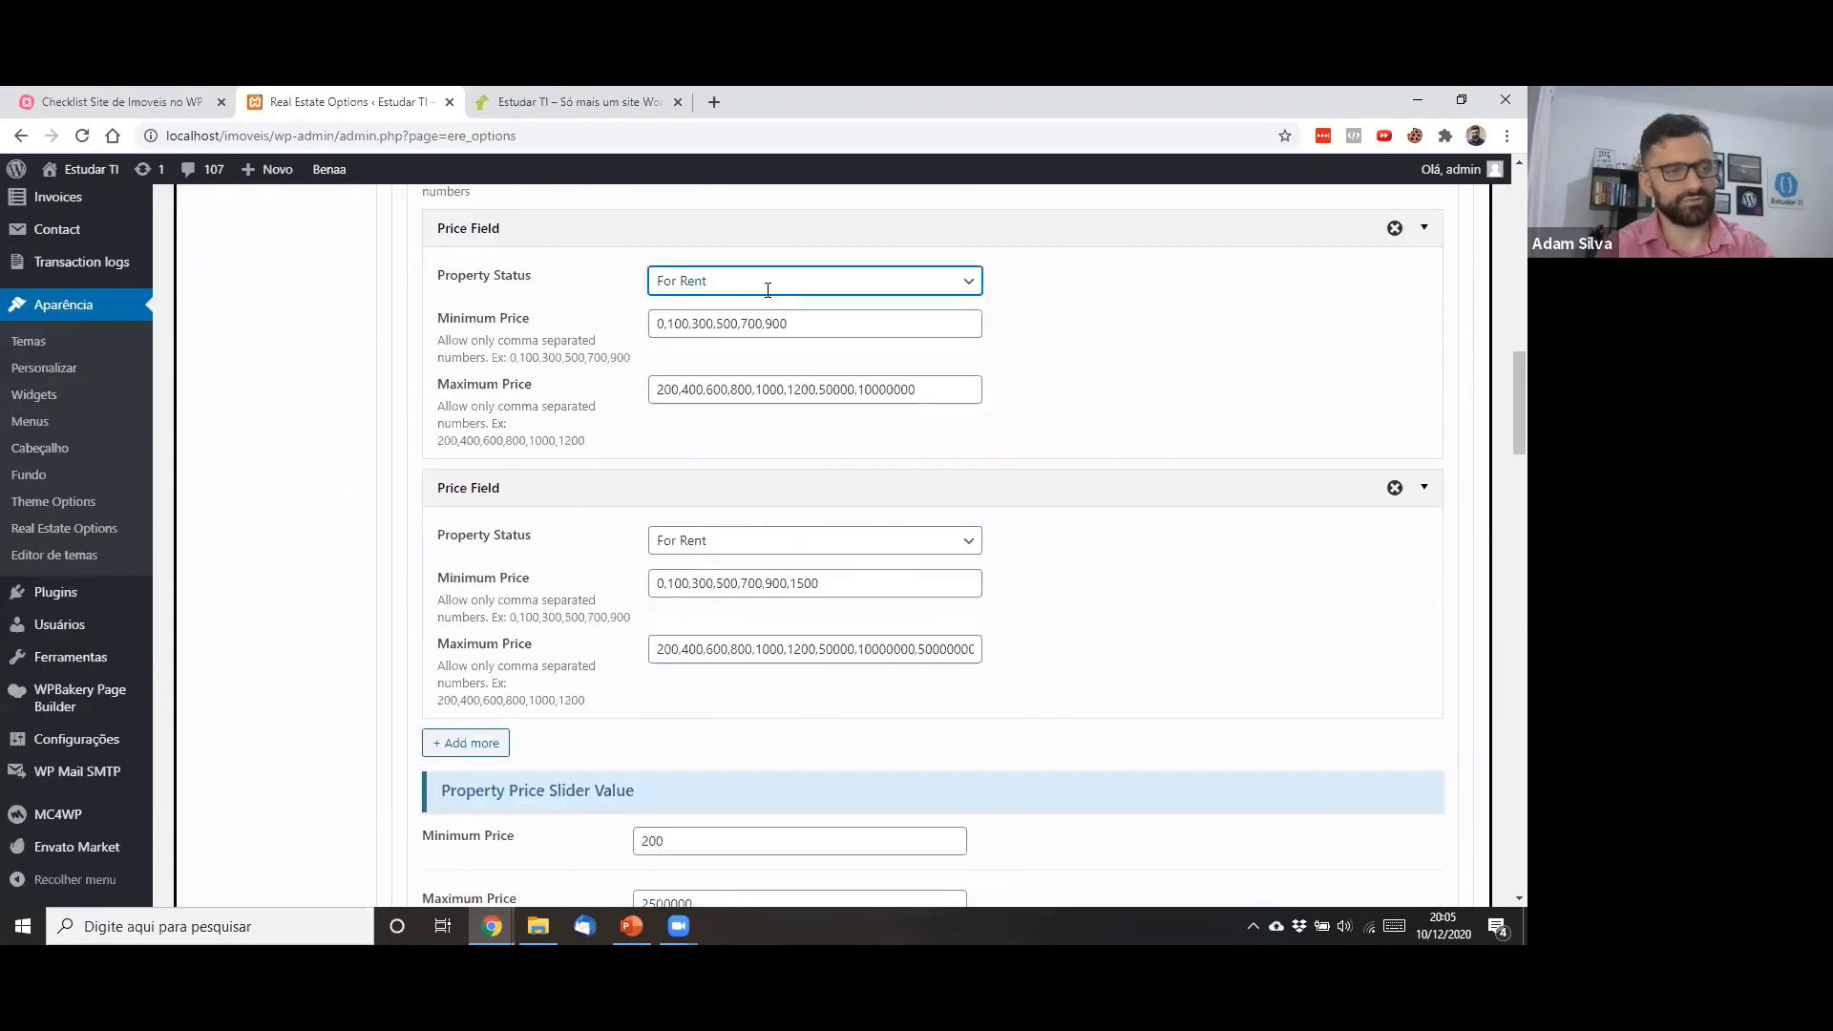
scroll(355, 421, "down", 9)
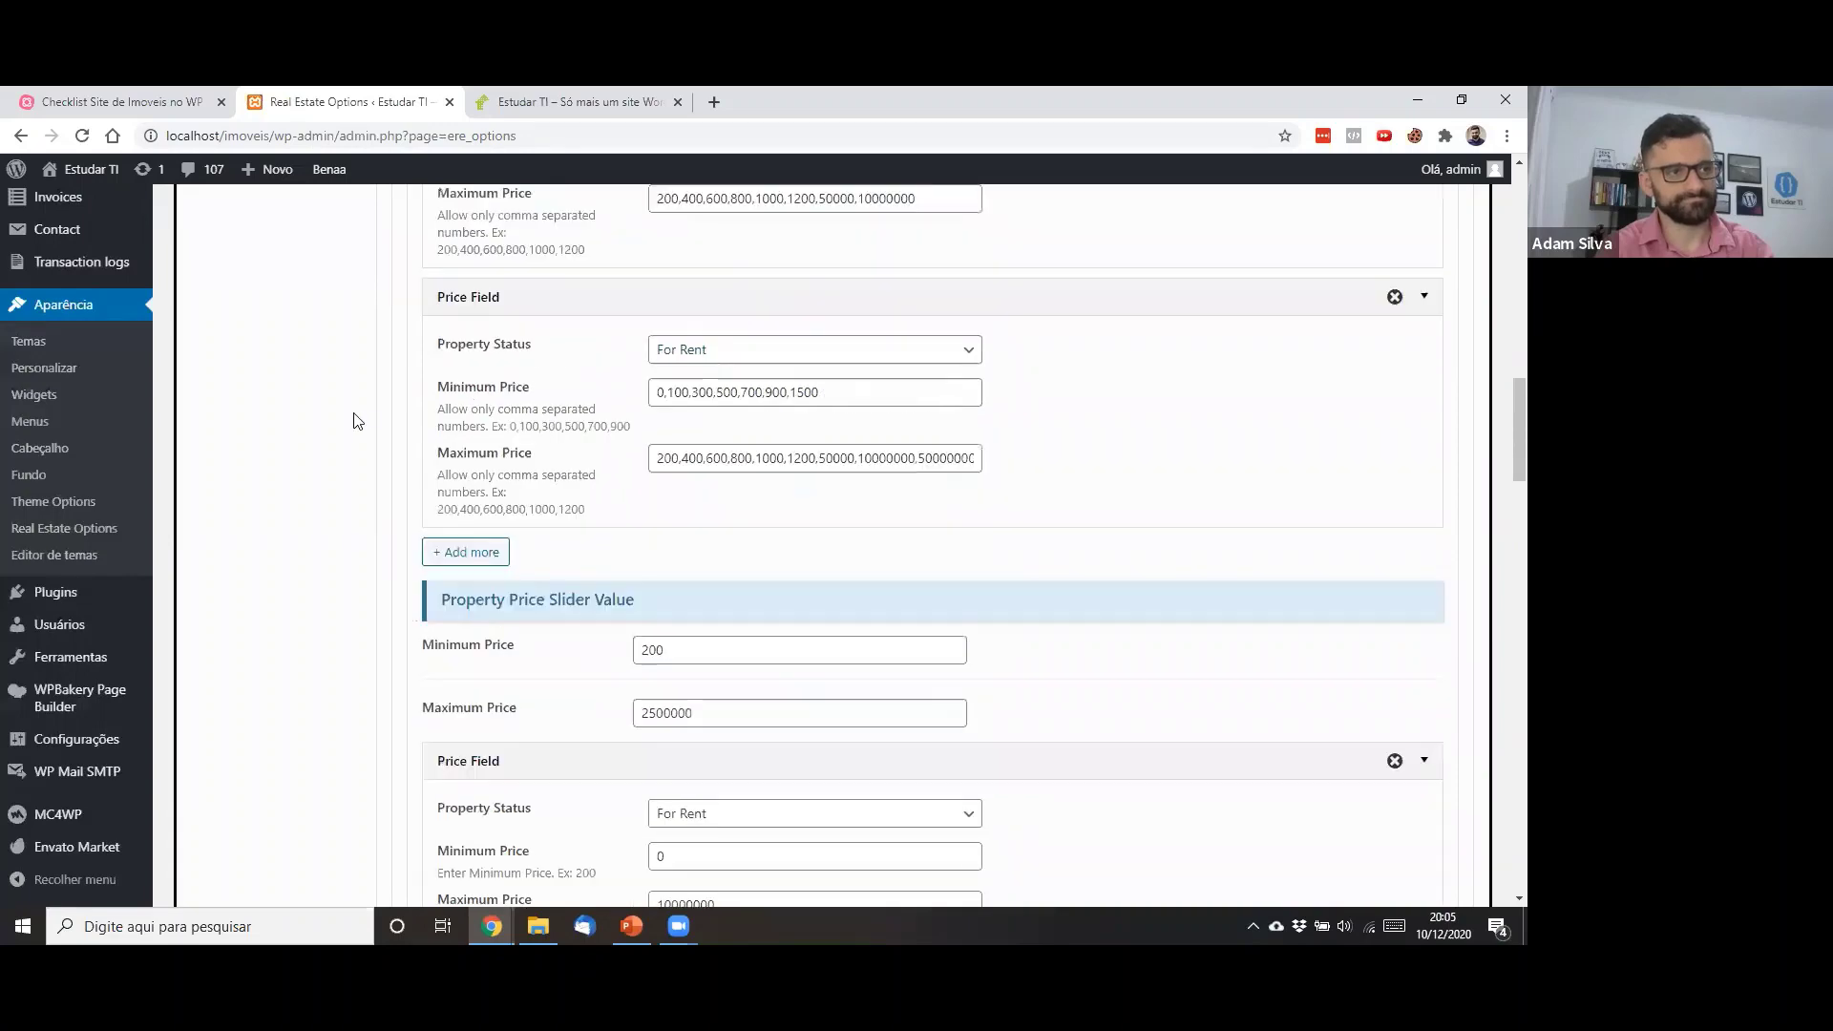
scroll(355, 421, "down", 4)
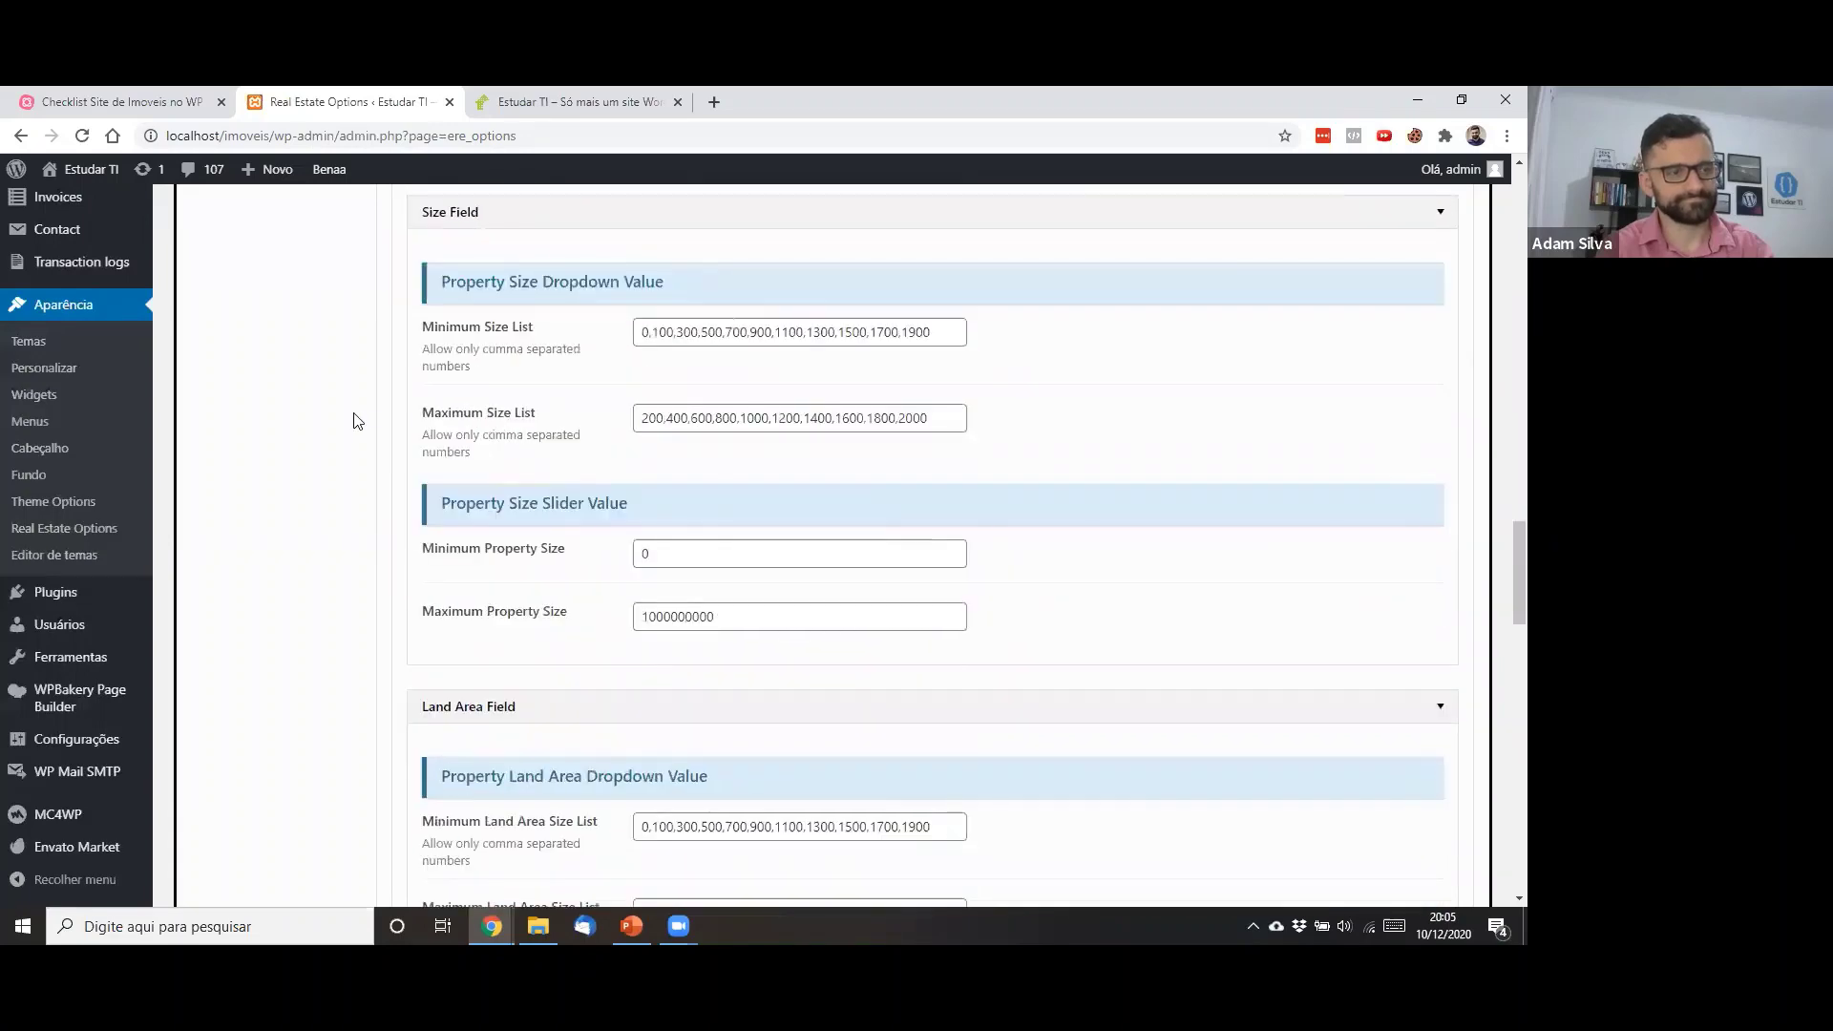
Set the Maximum Price under Property Price Slider Value to 500000
scroll(355, 421, "up", 9)
scroll(355, 421, "down", 1)
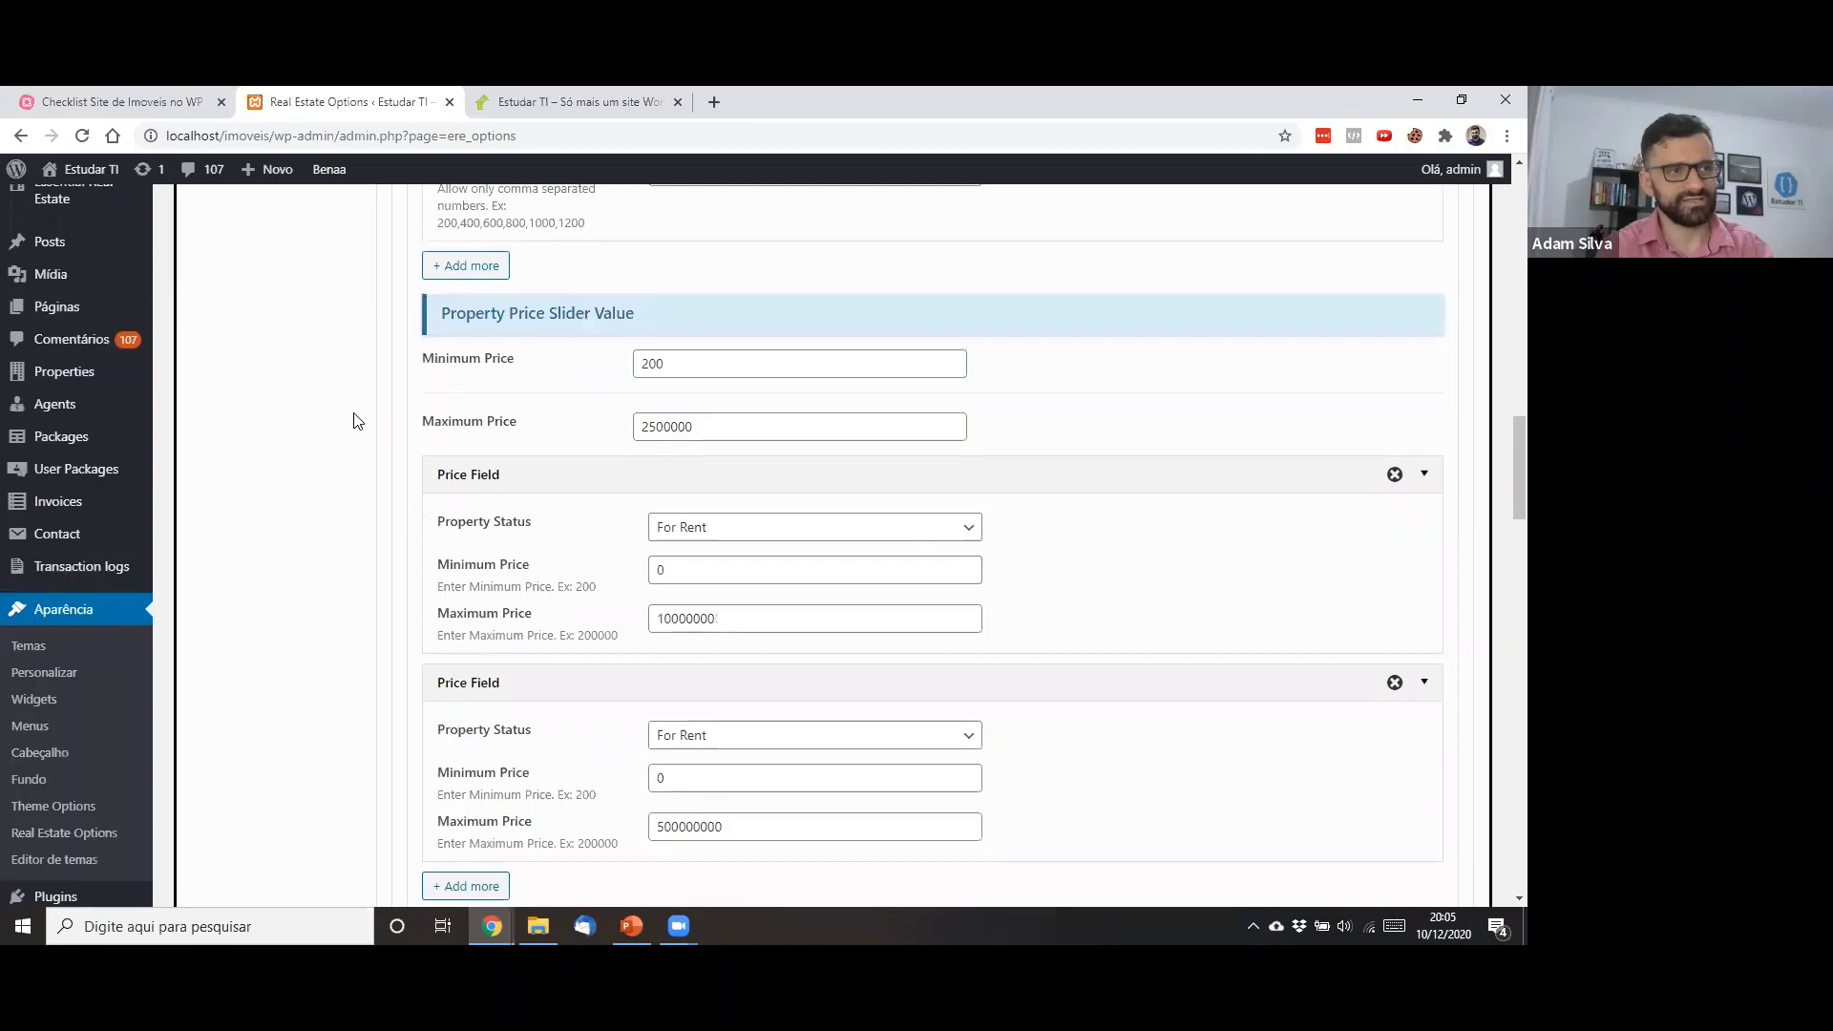
left_click(736, 364)
key("Tab")
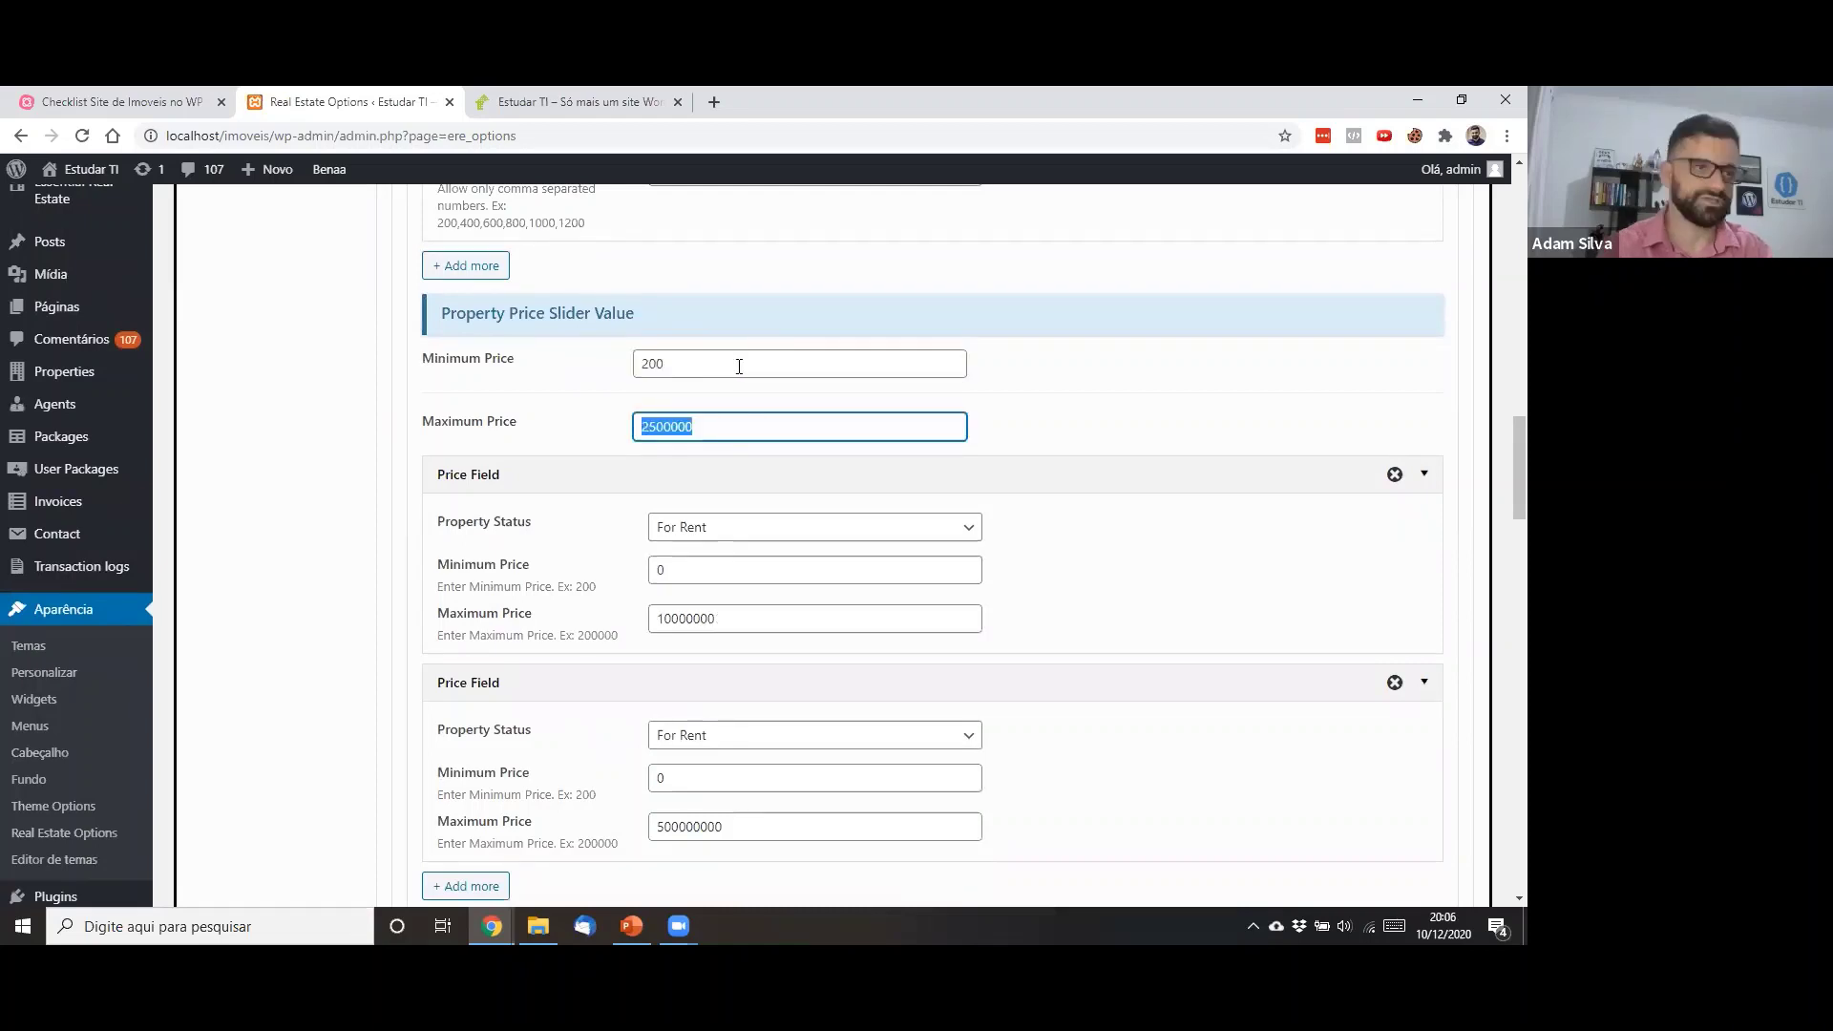
type("500000")
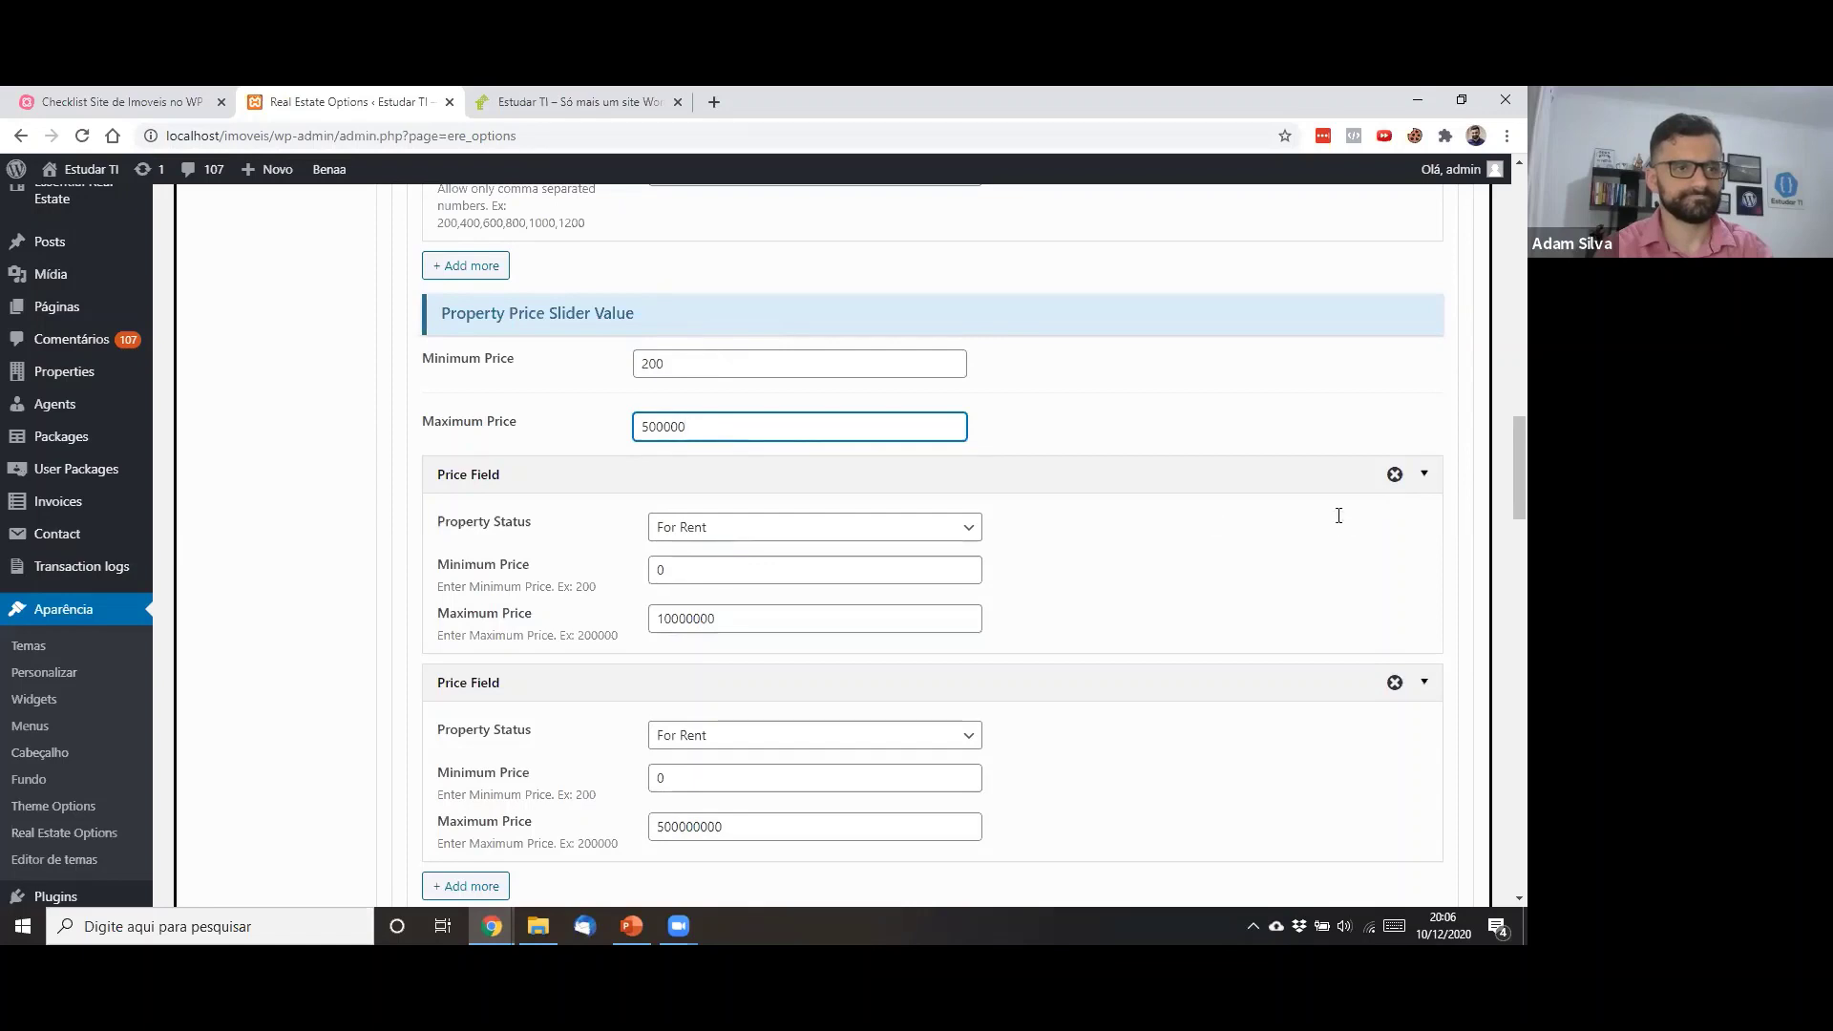
left_click(689, 372)
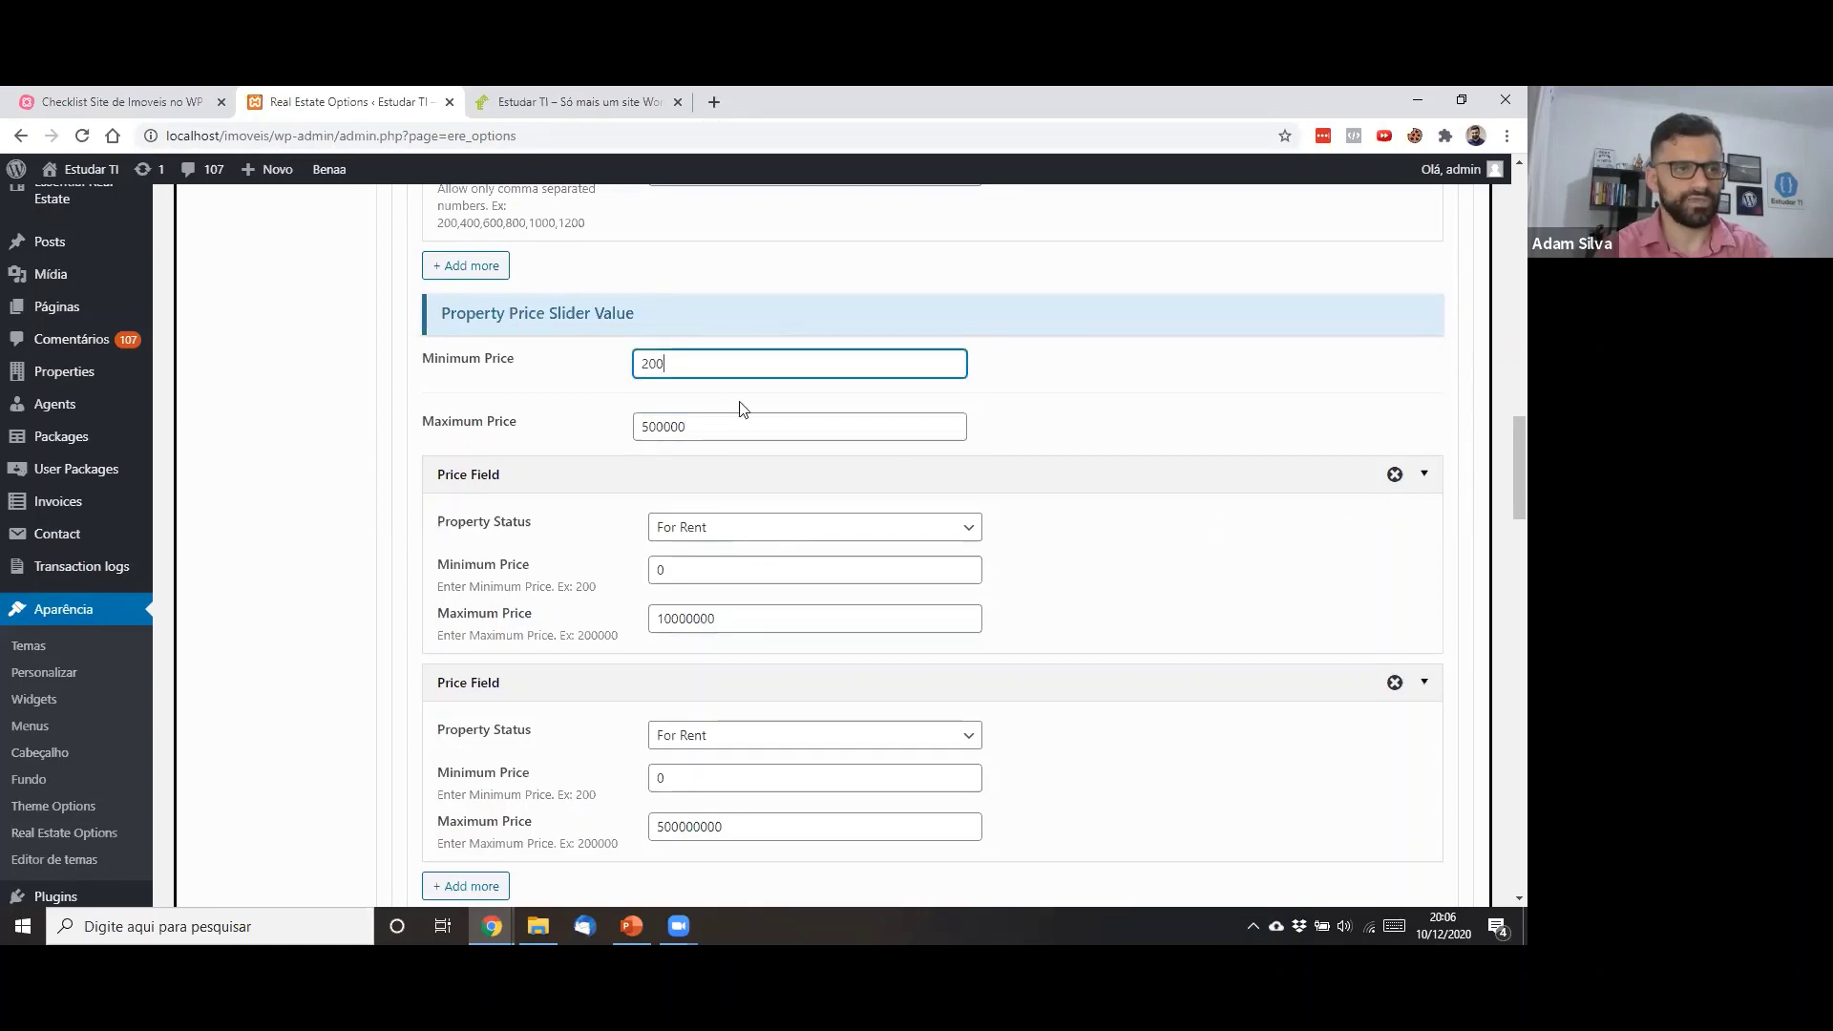
left_click(790, 430)
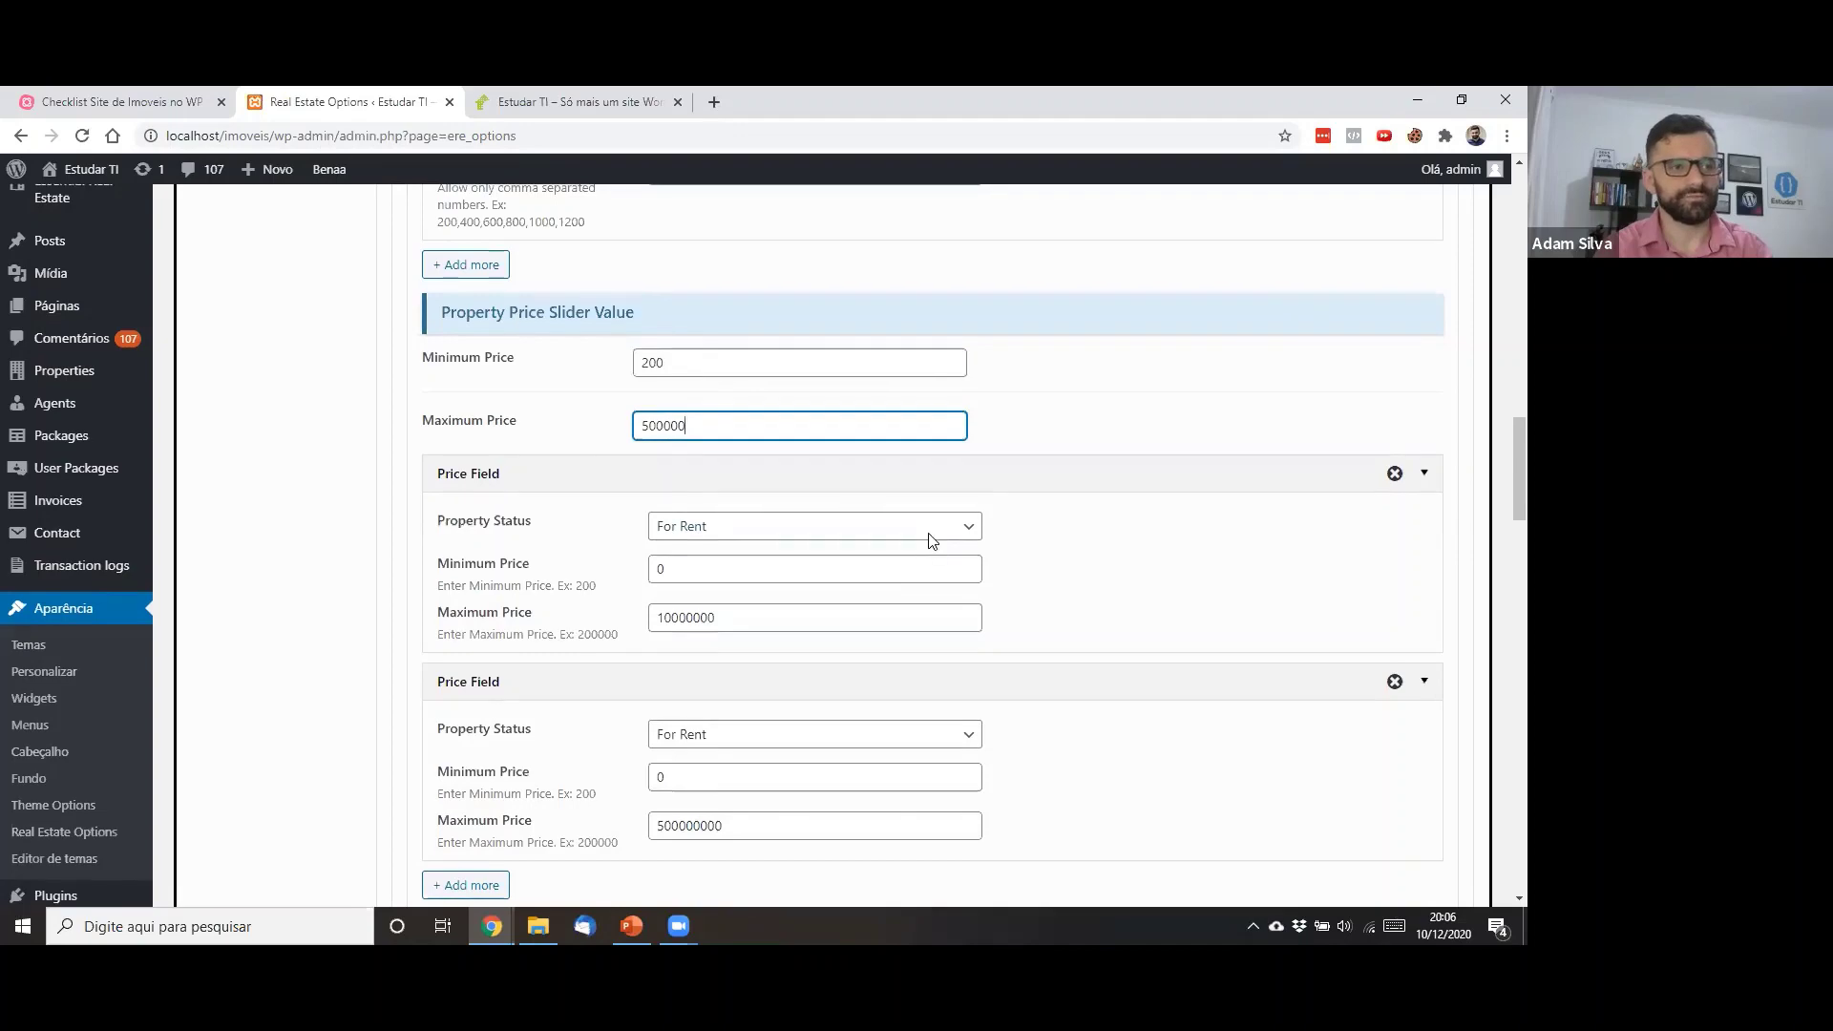
Look through the remaining search settings and save the Real Estate Options
scroll(931, 537, "down", 10)
scroll(931, 537, "down", 20)
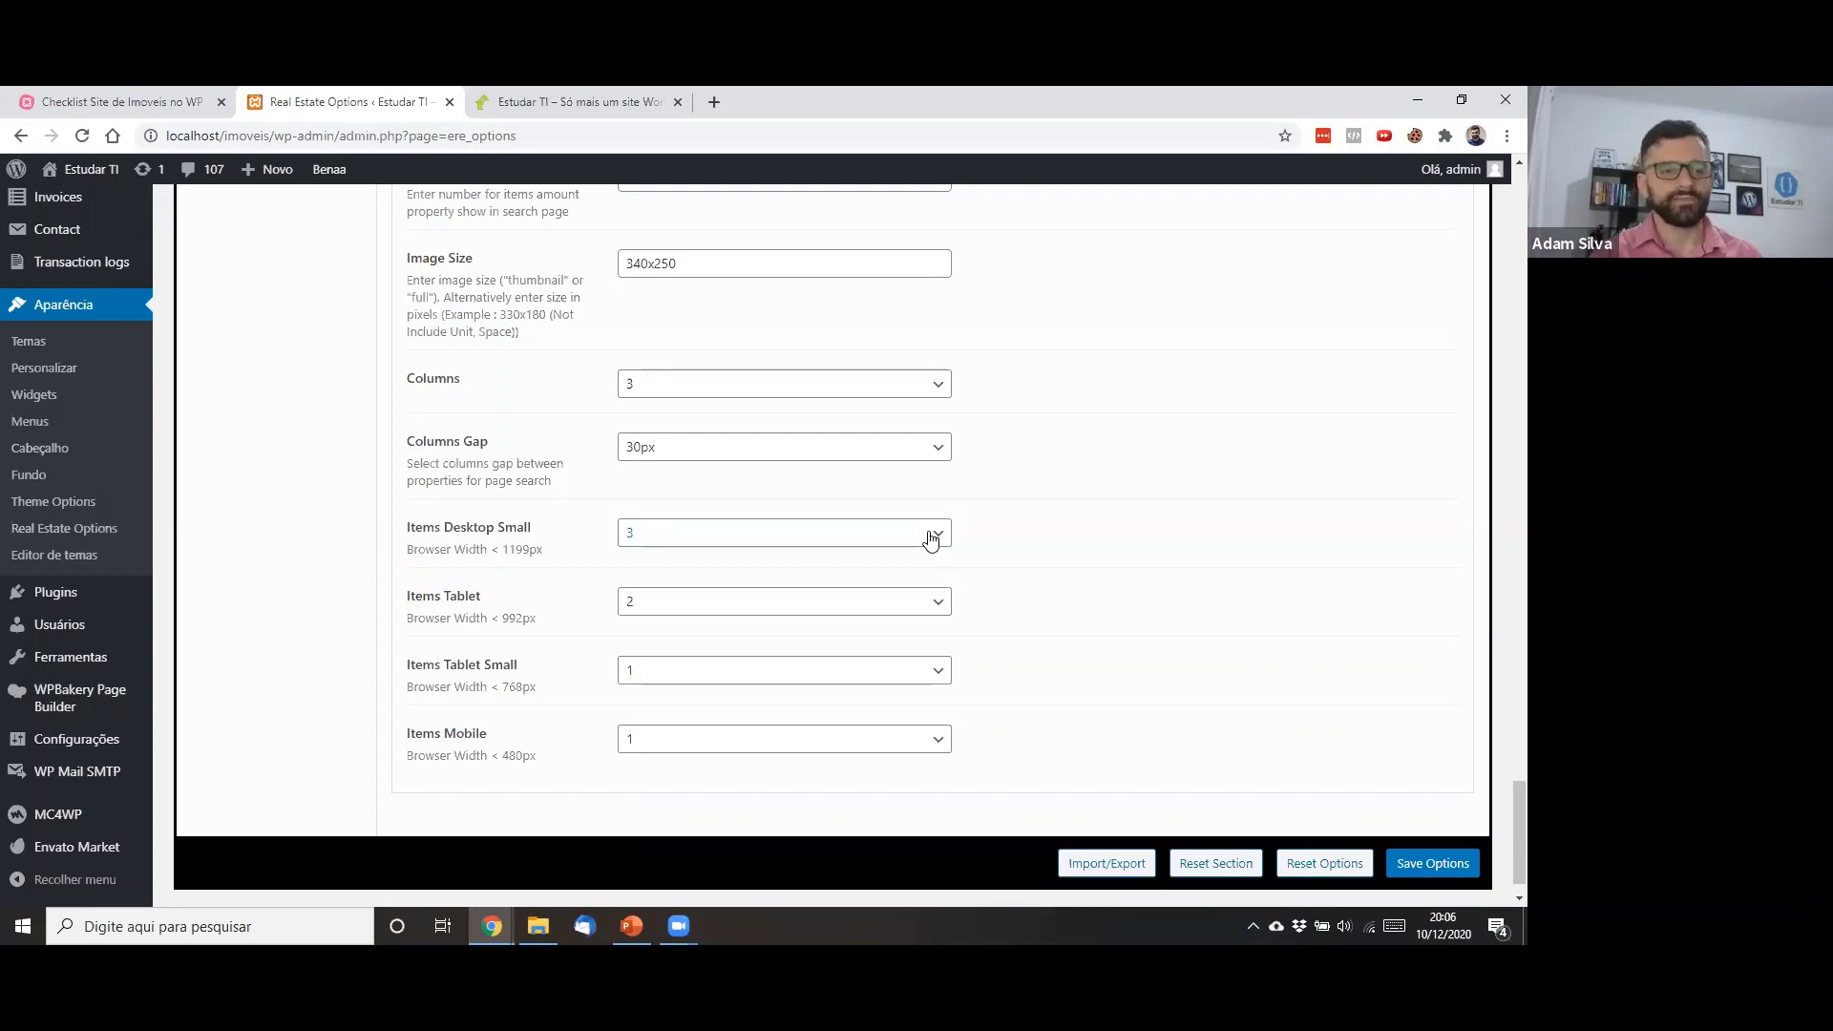
mouse_move(1518, 832)
left_mouse_down()
mouse_move(1501, 271)
mouse_move(1496, 844)
left_mouse_up()
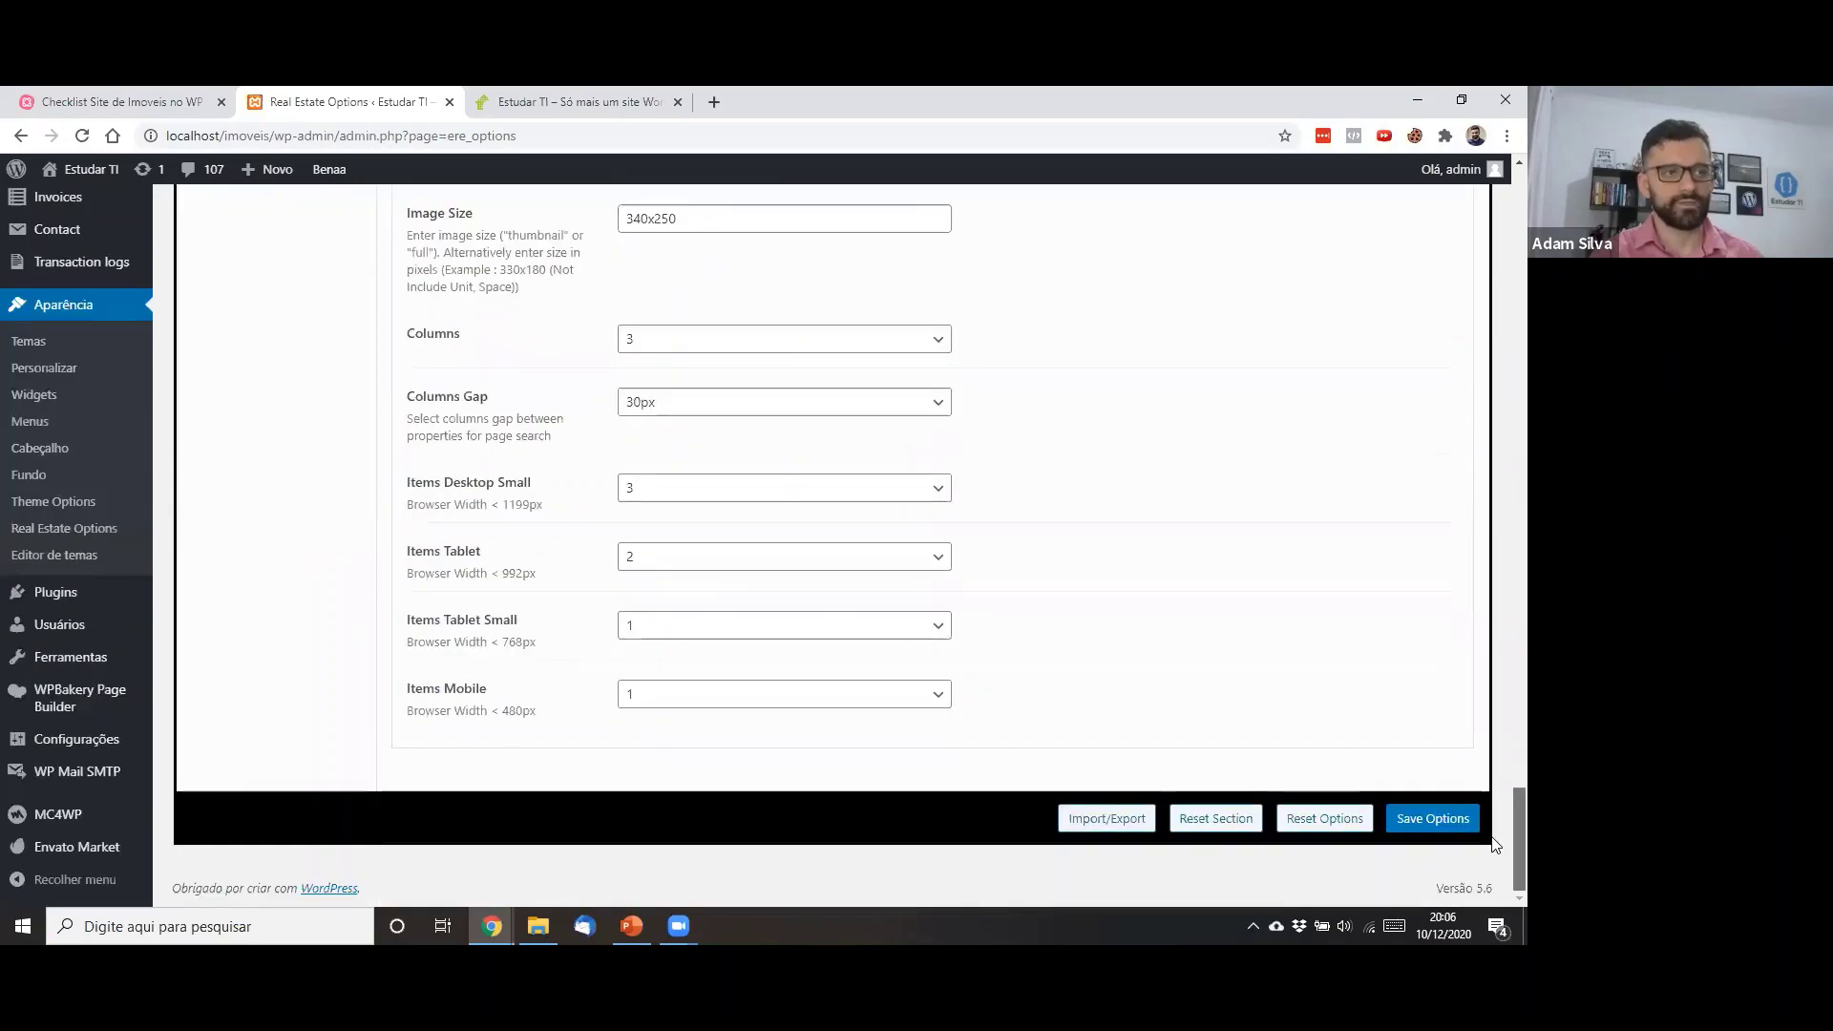
scroll(1487, 590, "up", 7)
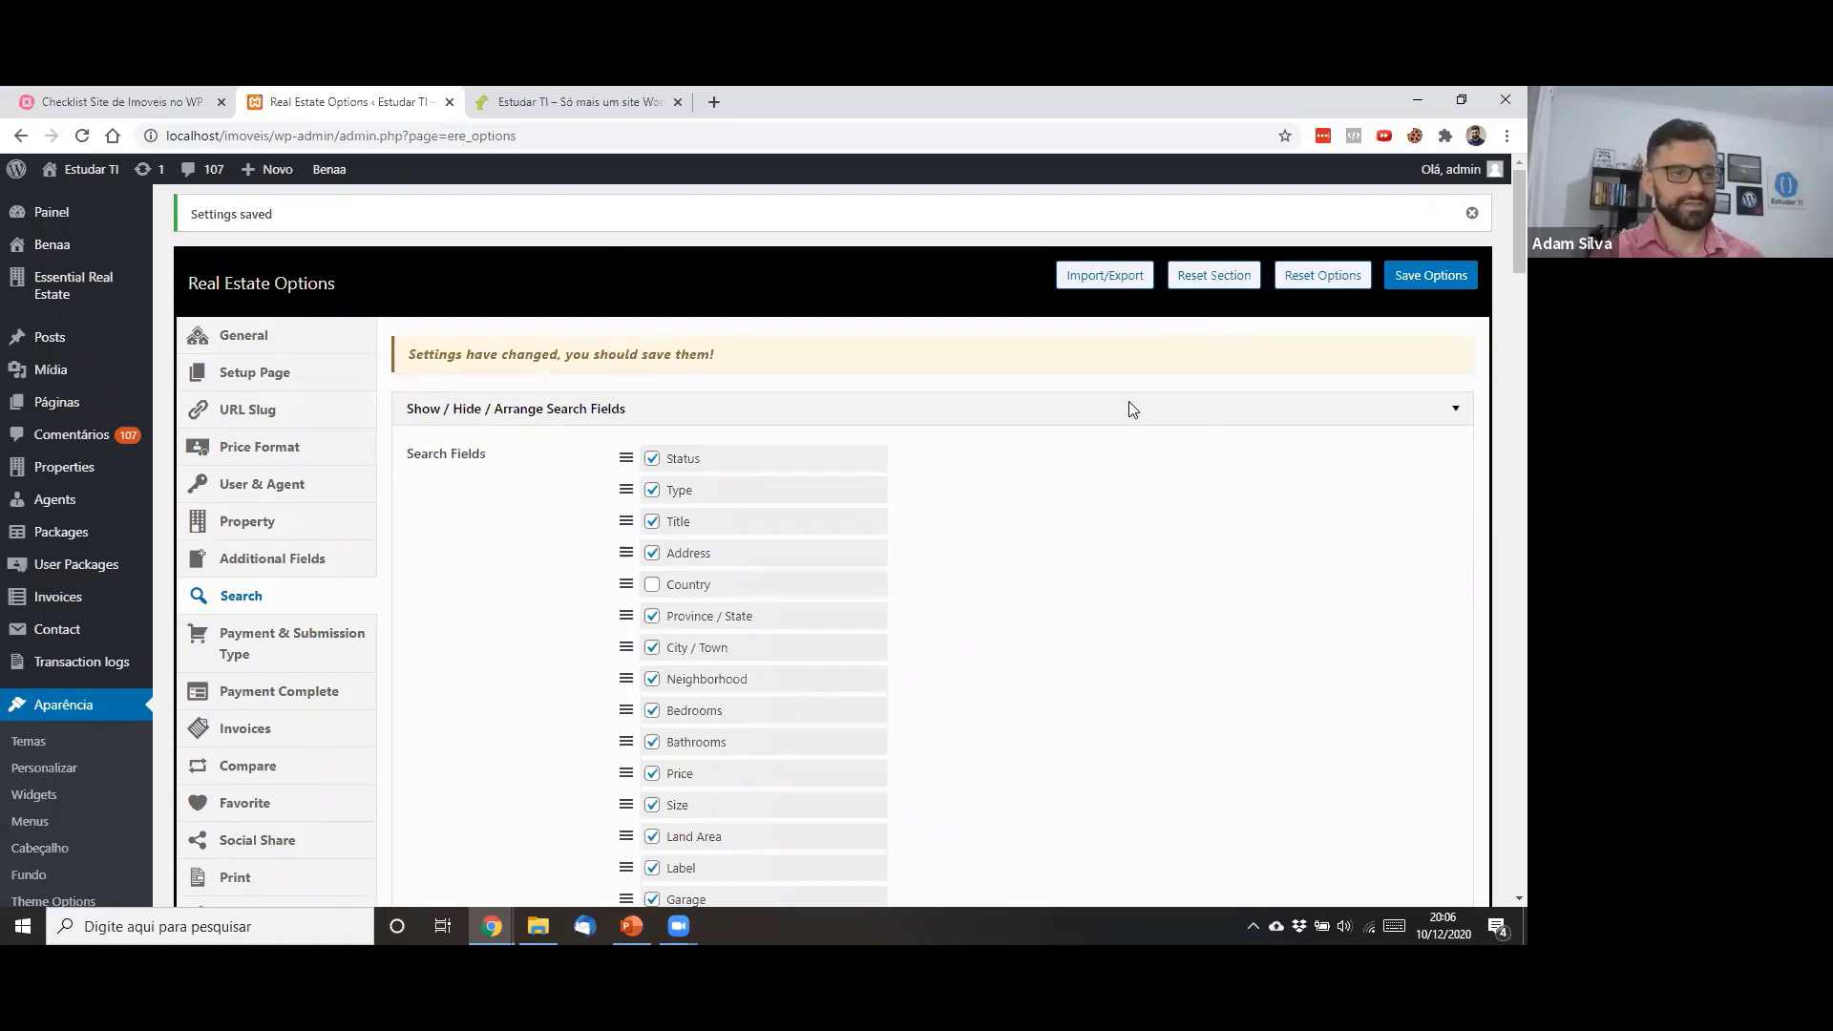
scroll(1132, 408, "down", 1)
scroll(1131, 408, "up", 1)
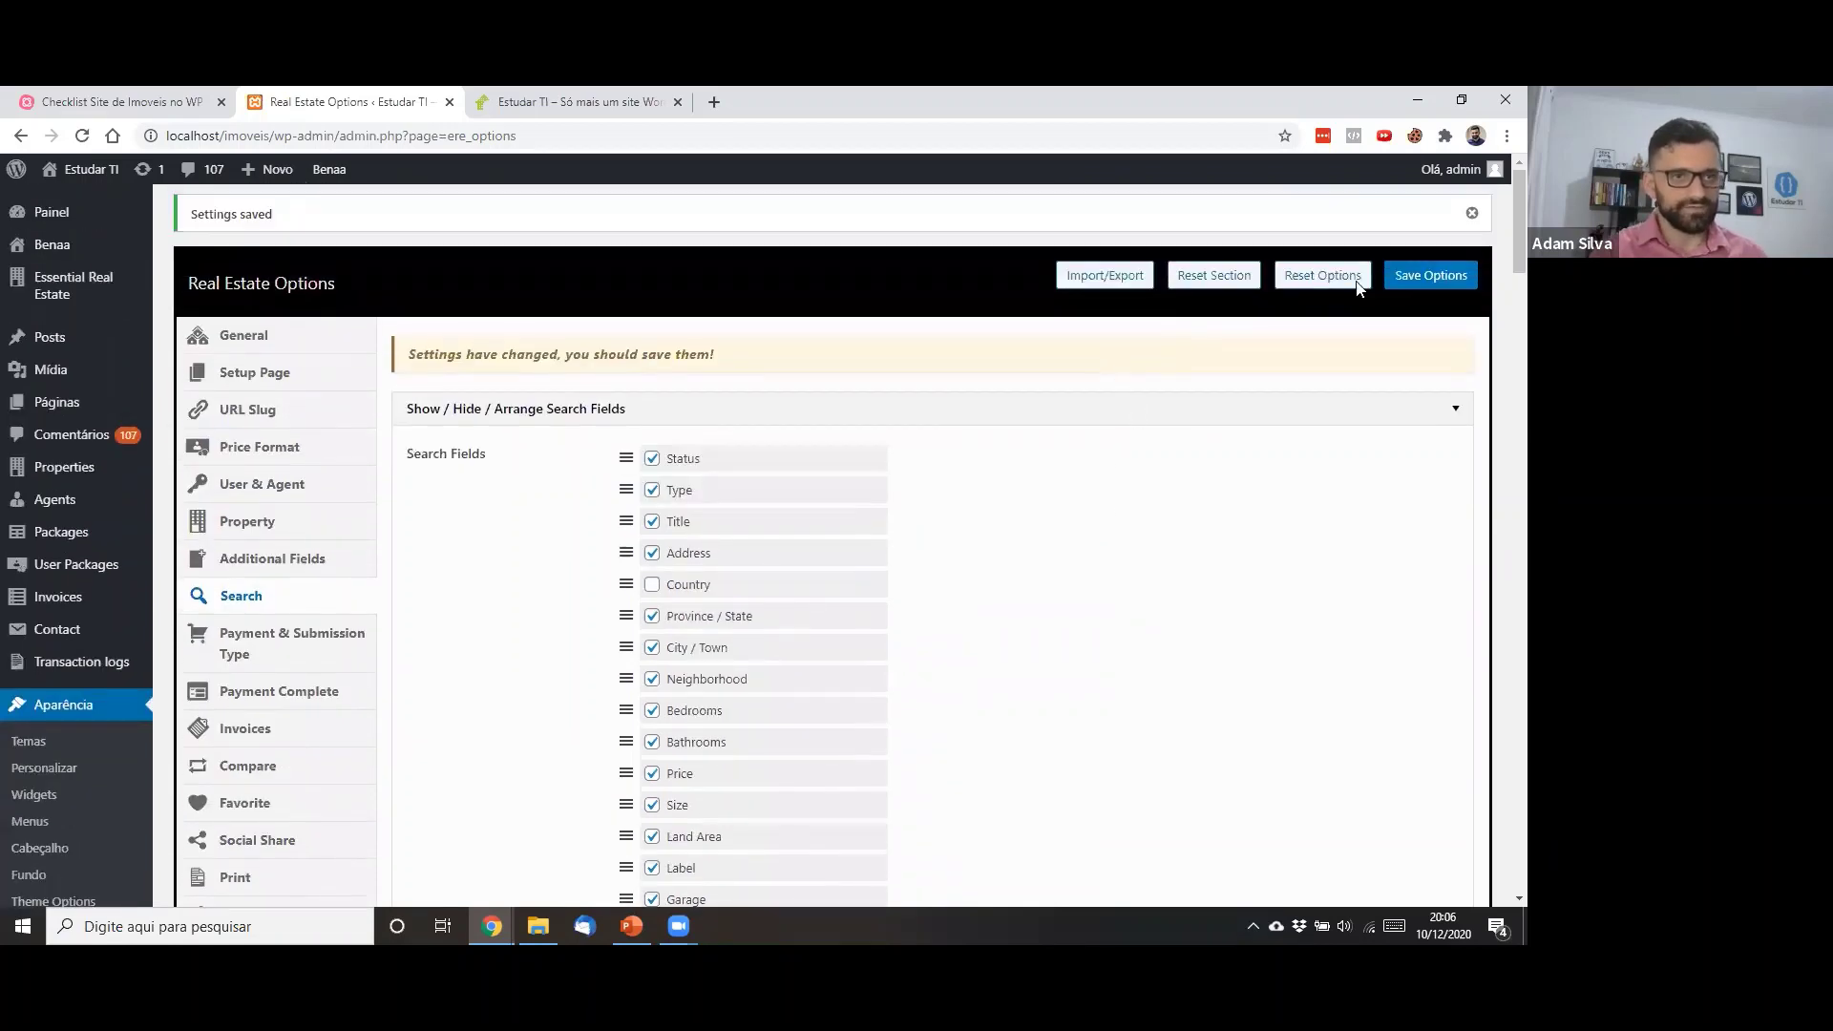
key("ctrl+s")
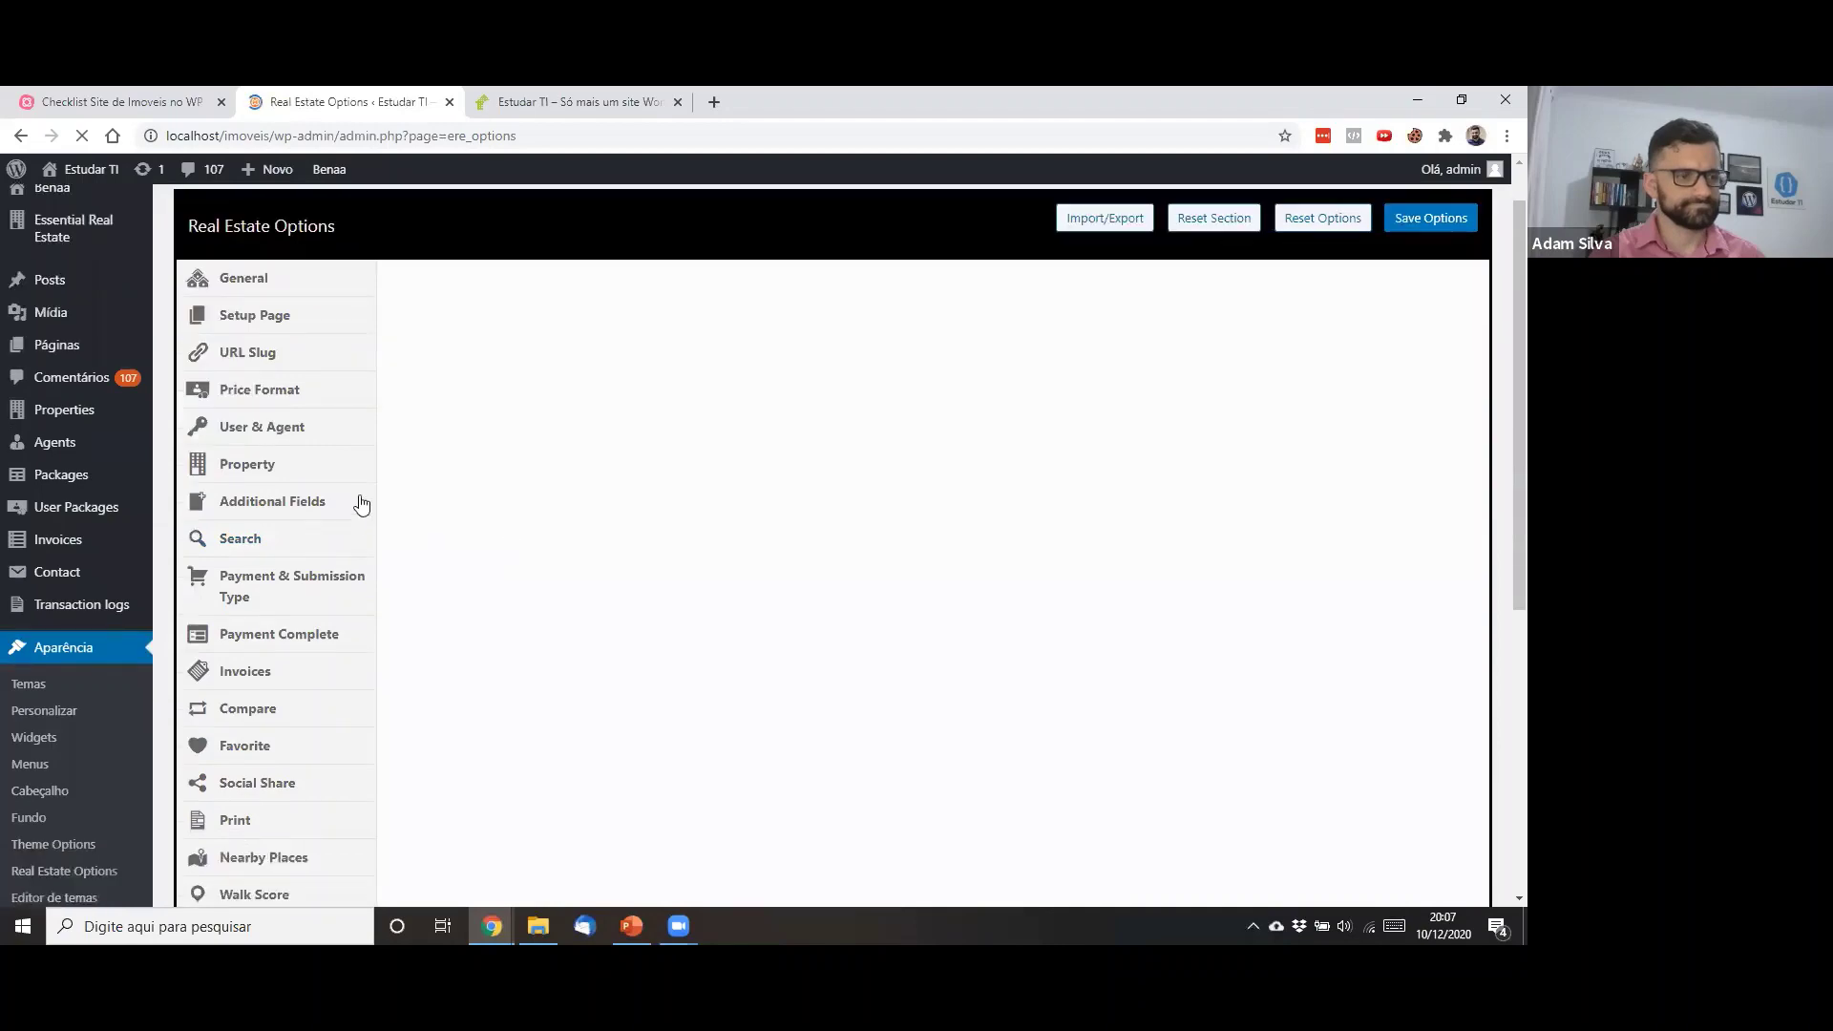
Open the Google Map section of the Real Estate Options and examine its API key and map settings
scroll(361, 504, "down", 5)
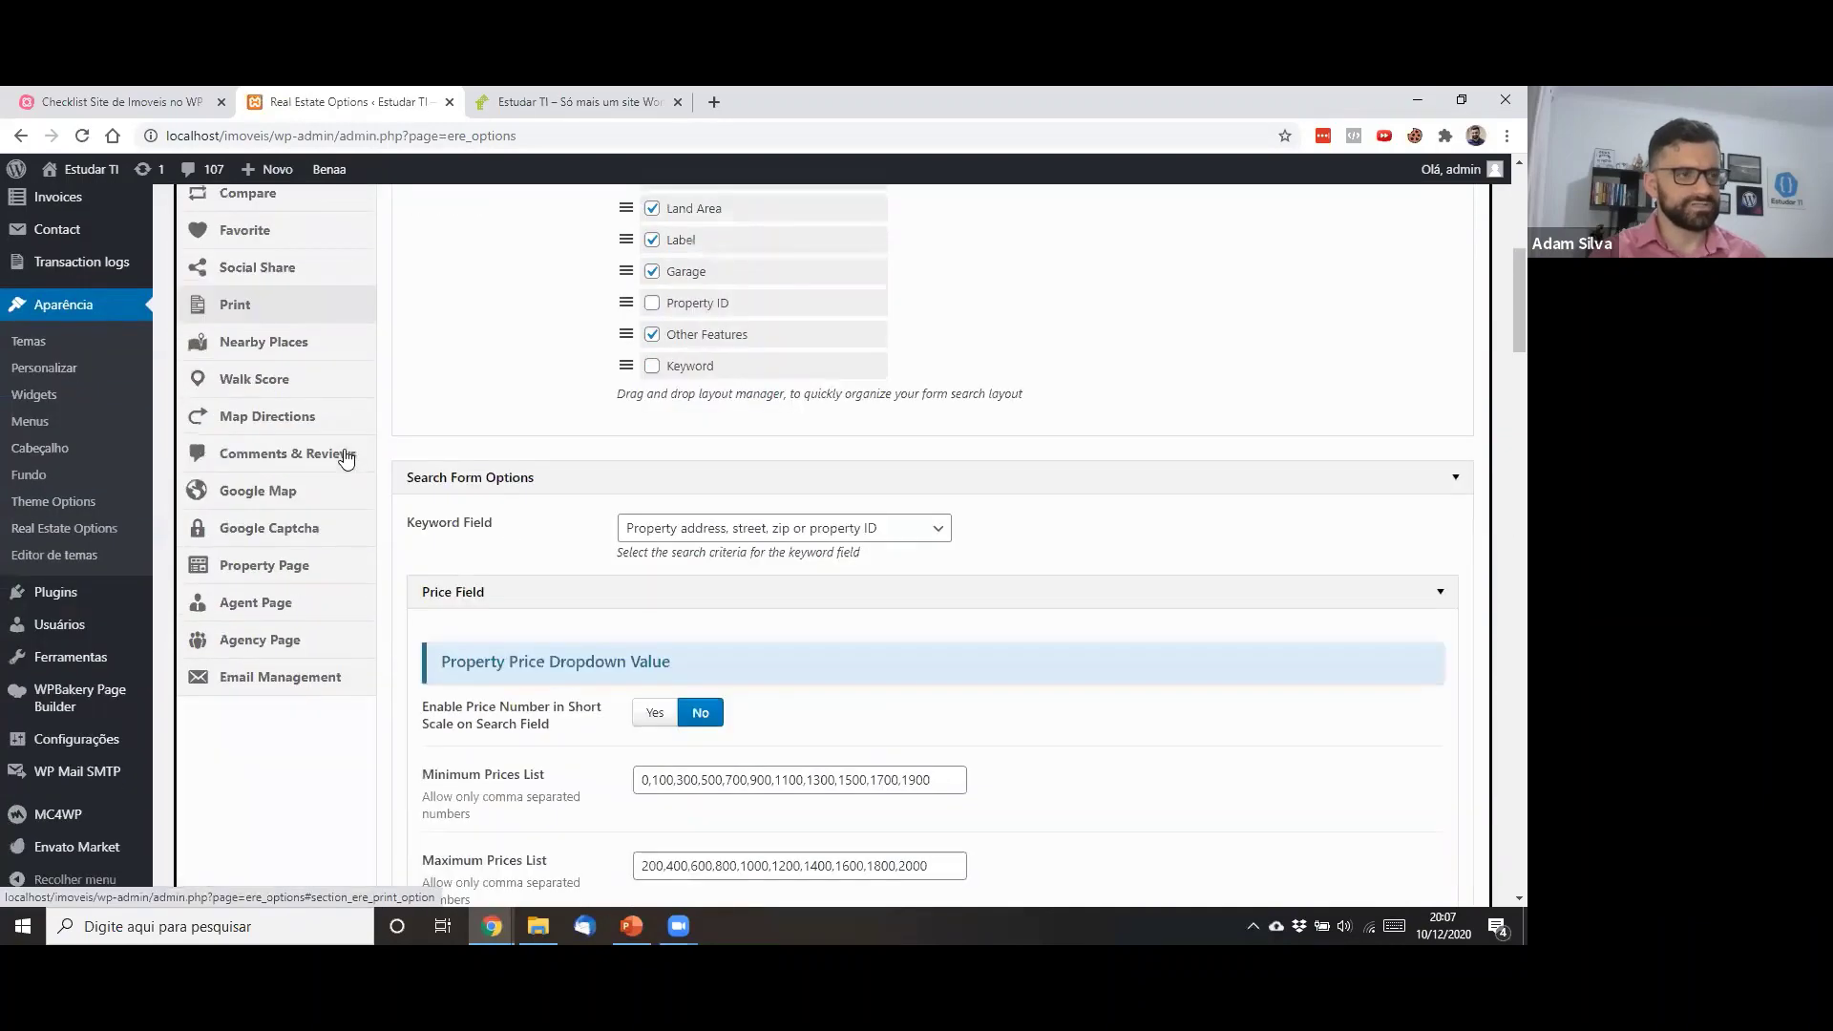
left_click(289, 503)
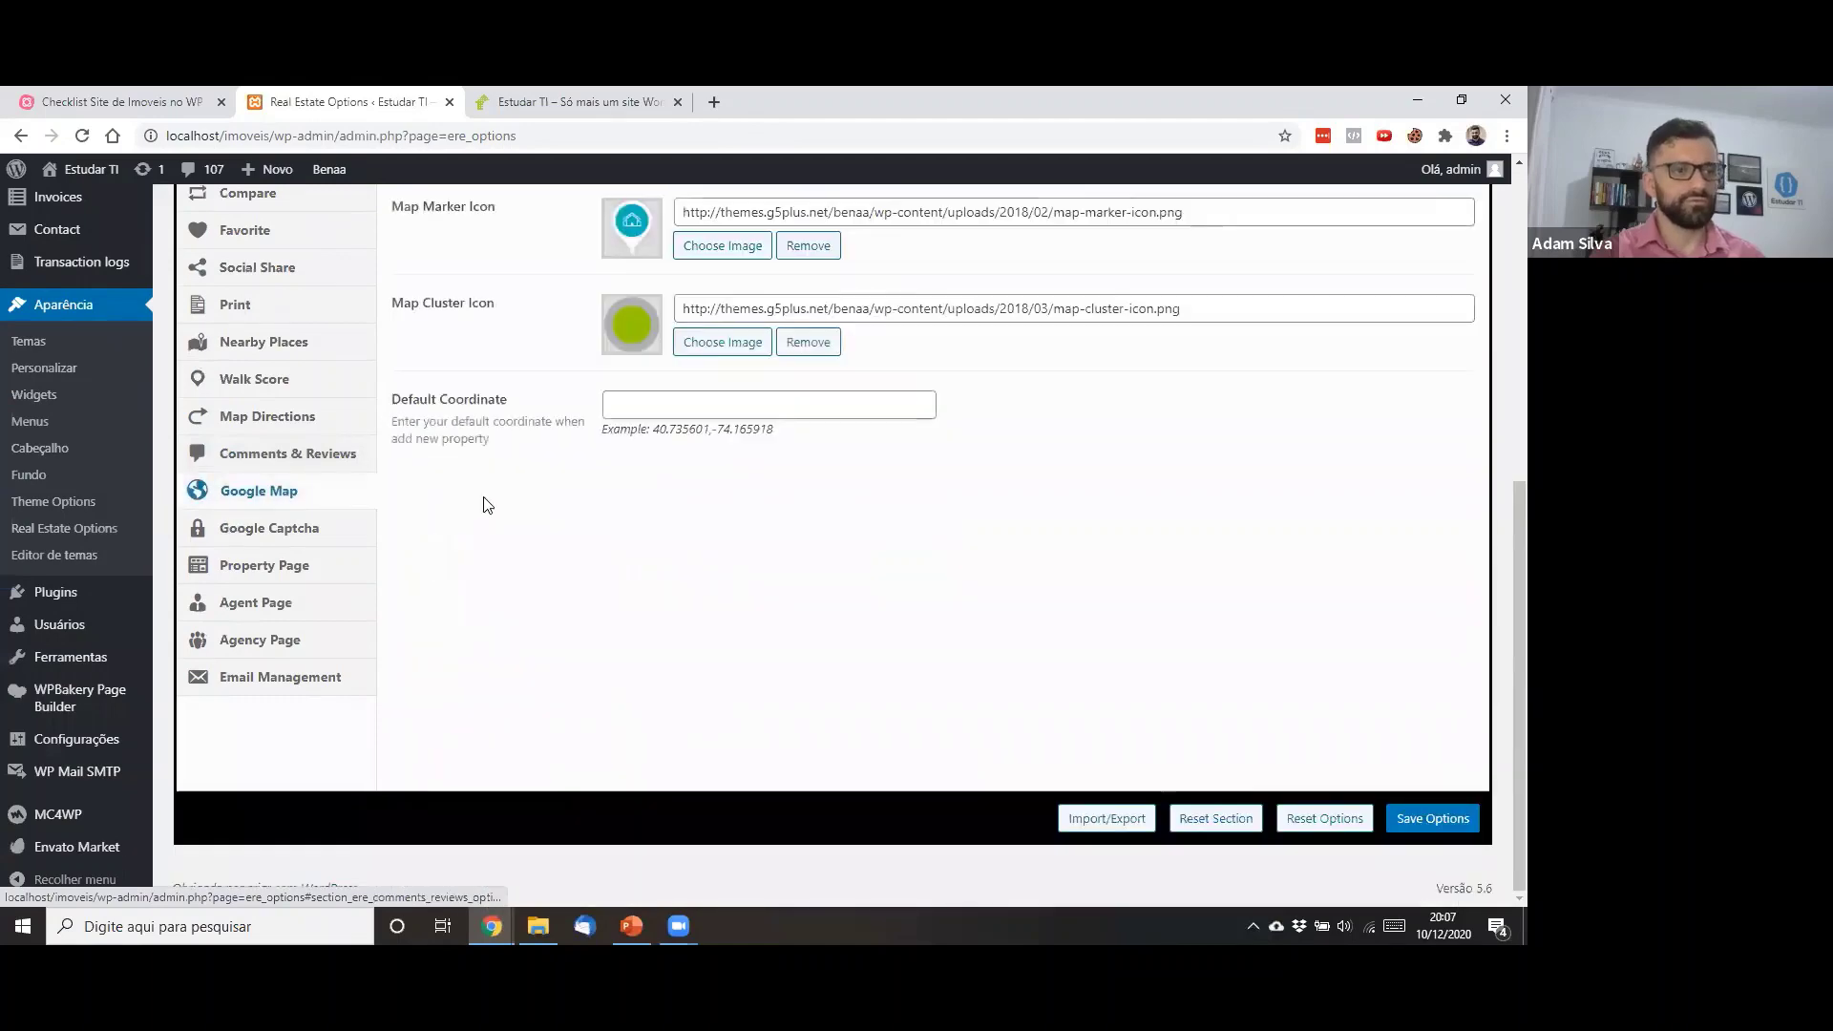
scroll(487, 503, "up", 6)
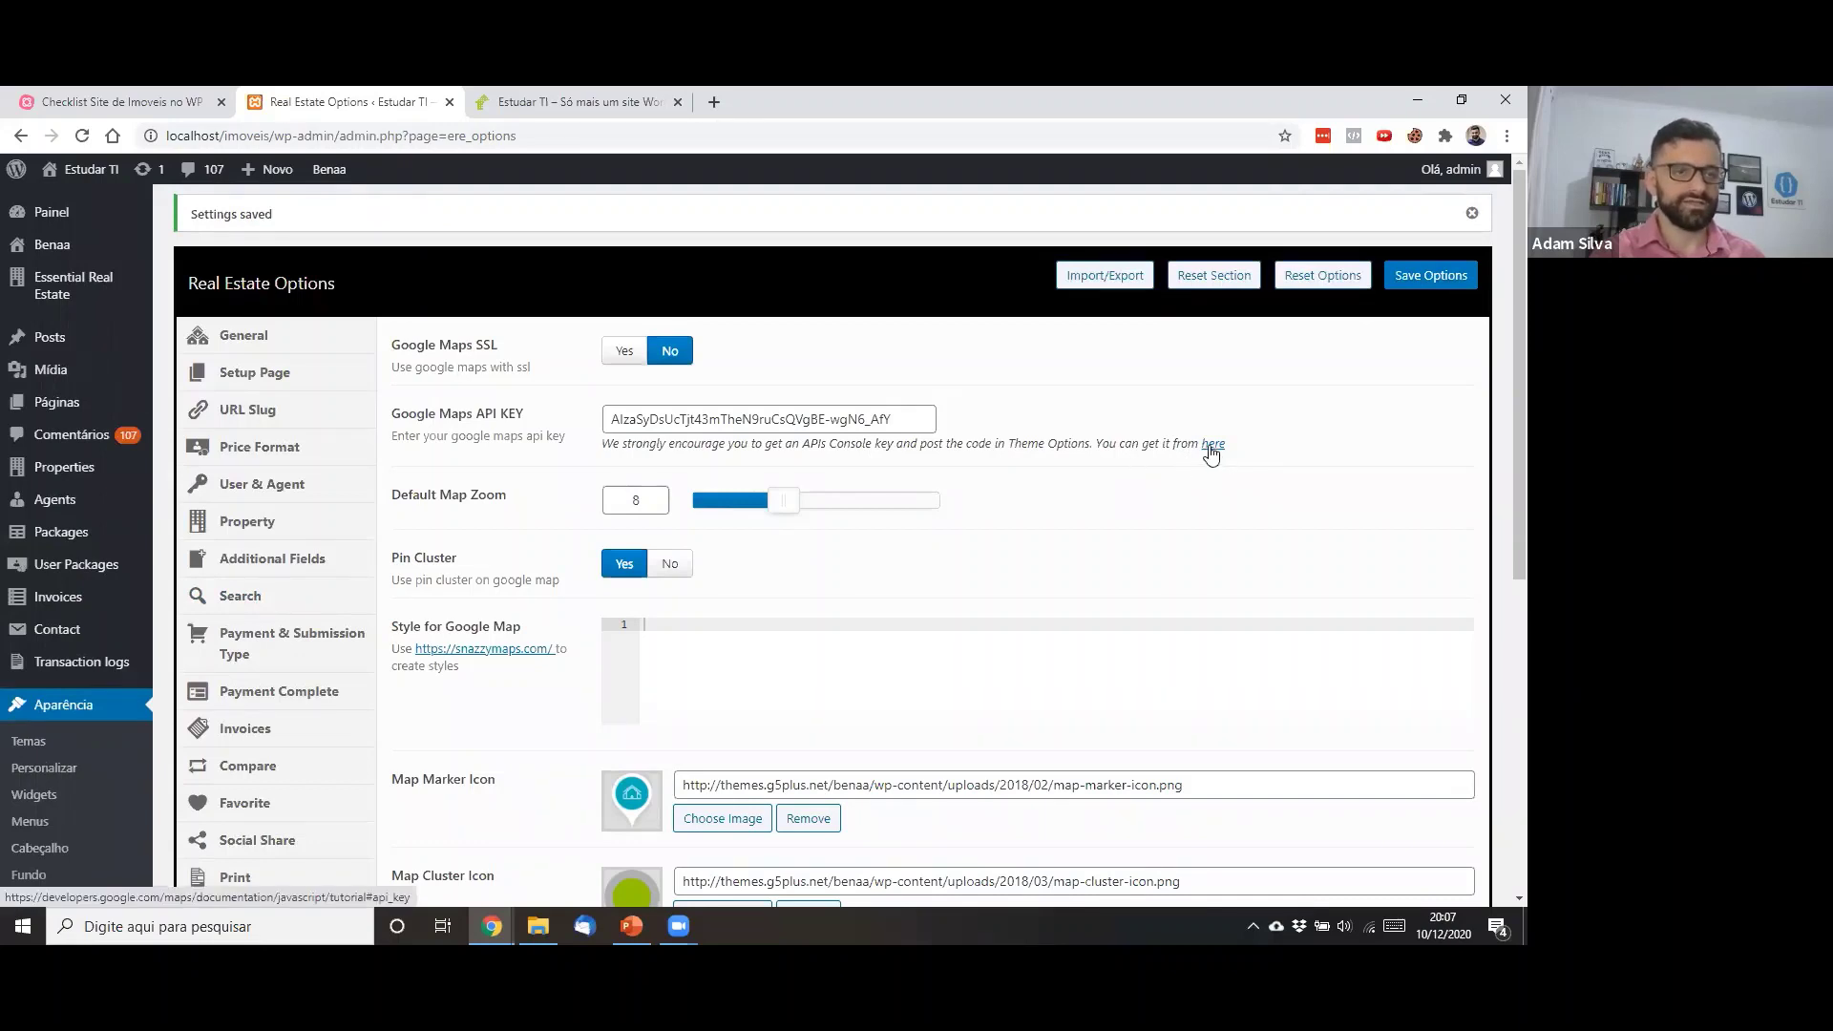
Open the linked Google documentation for obtaining a Maps API key and place its tab directly after Real Estate Options
triple_click(1241, 462)
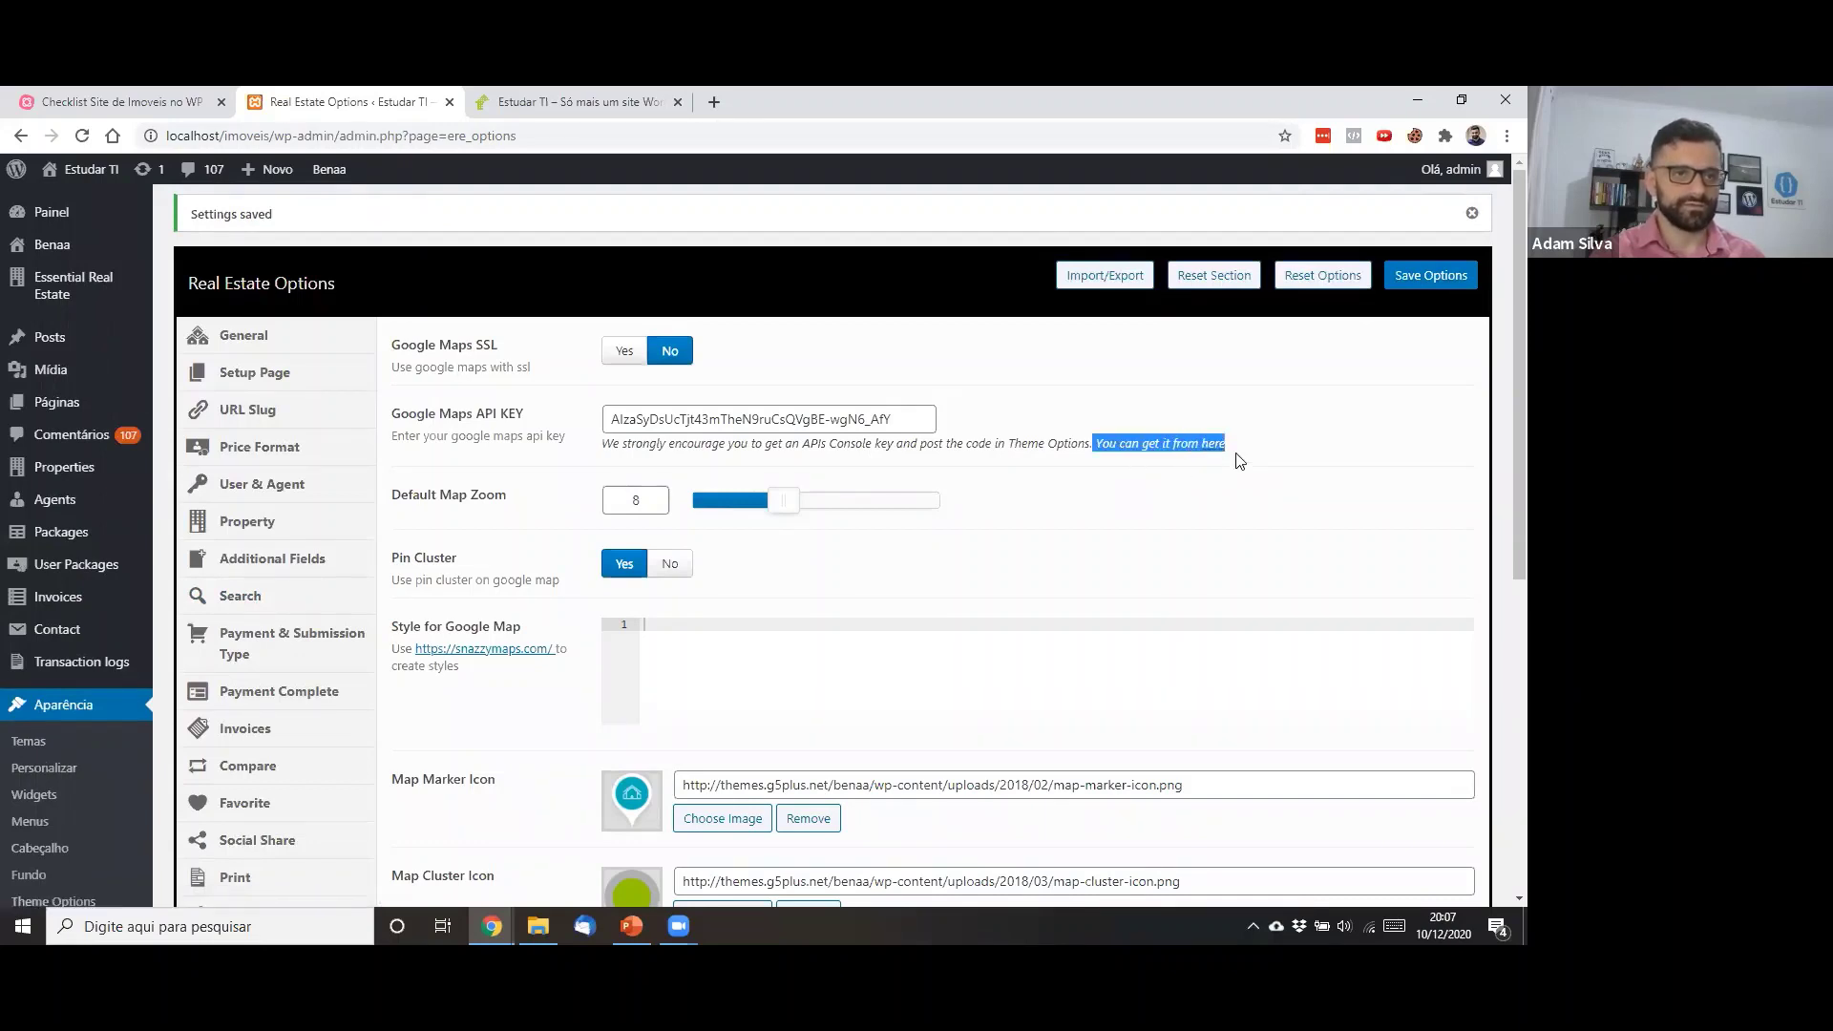
left_click(1211, 456)
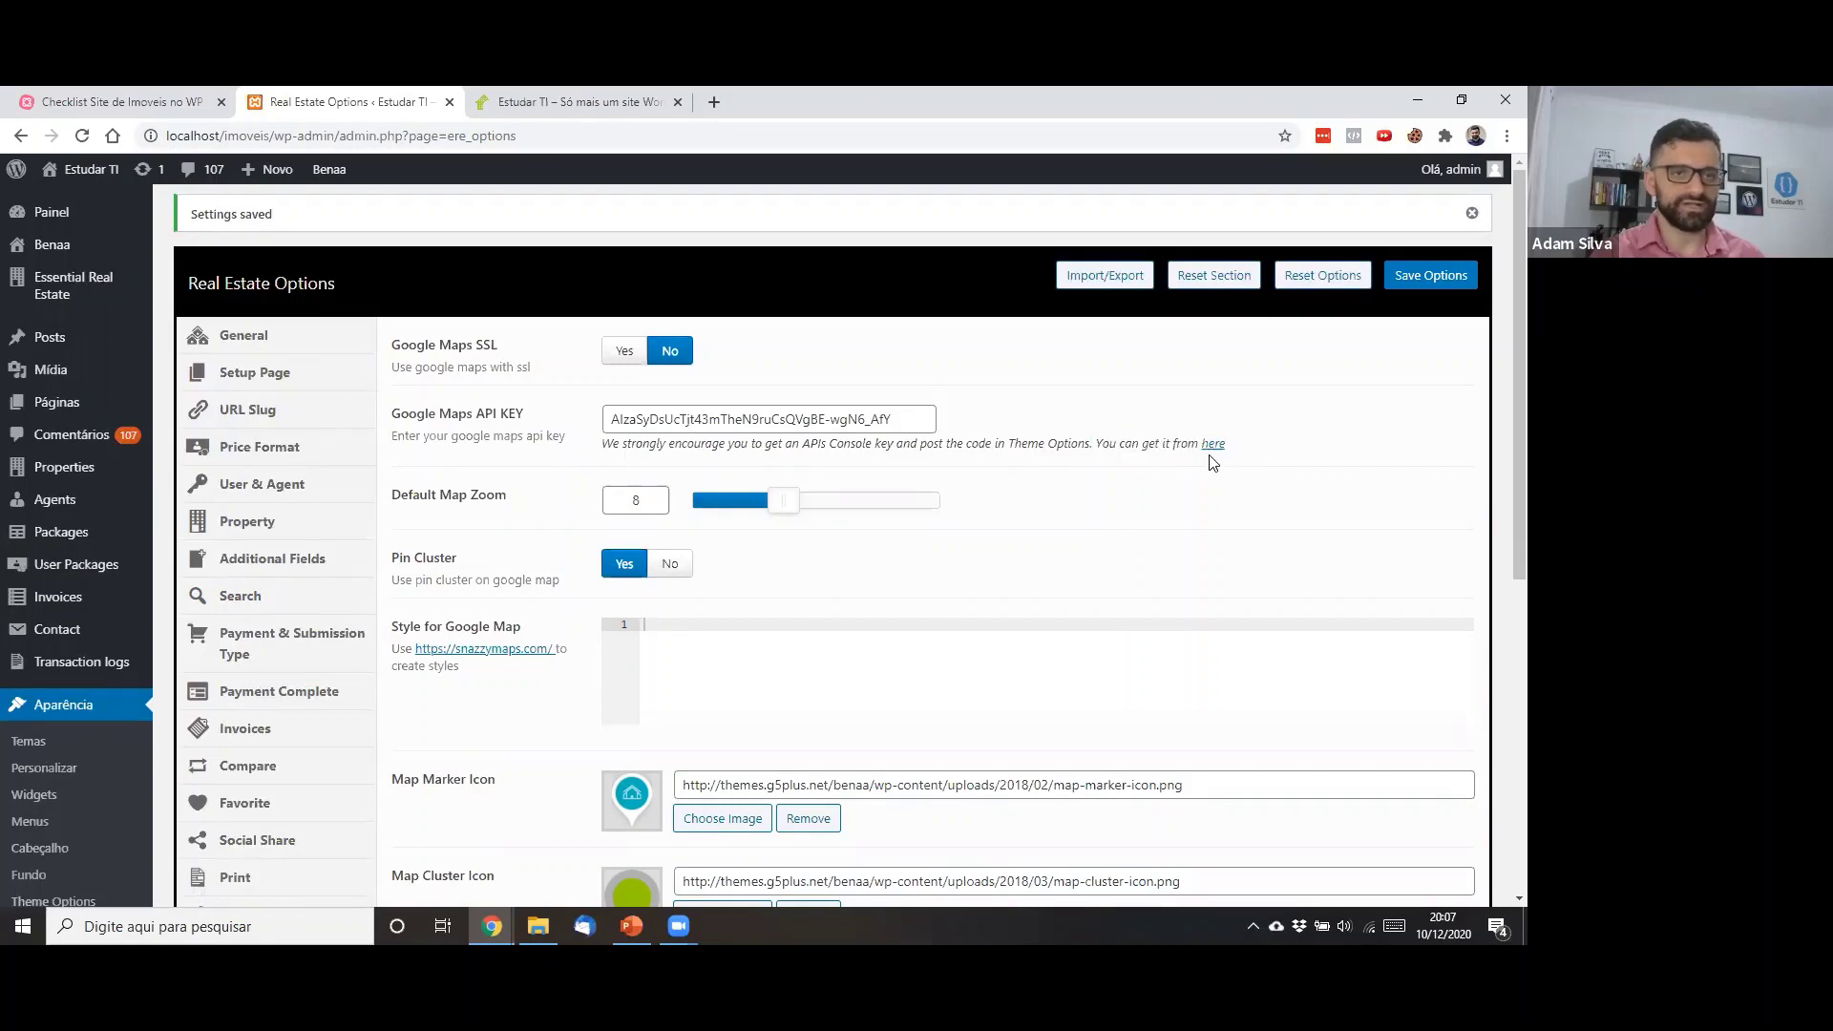
left_click(1213, 445)
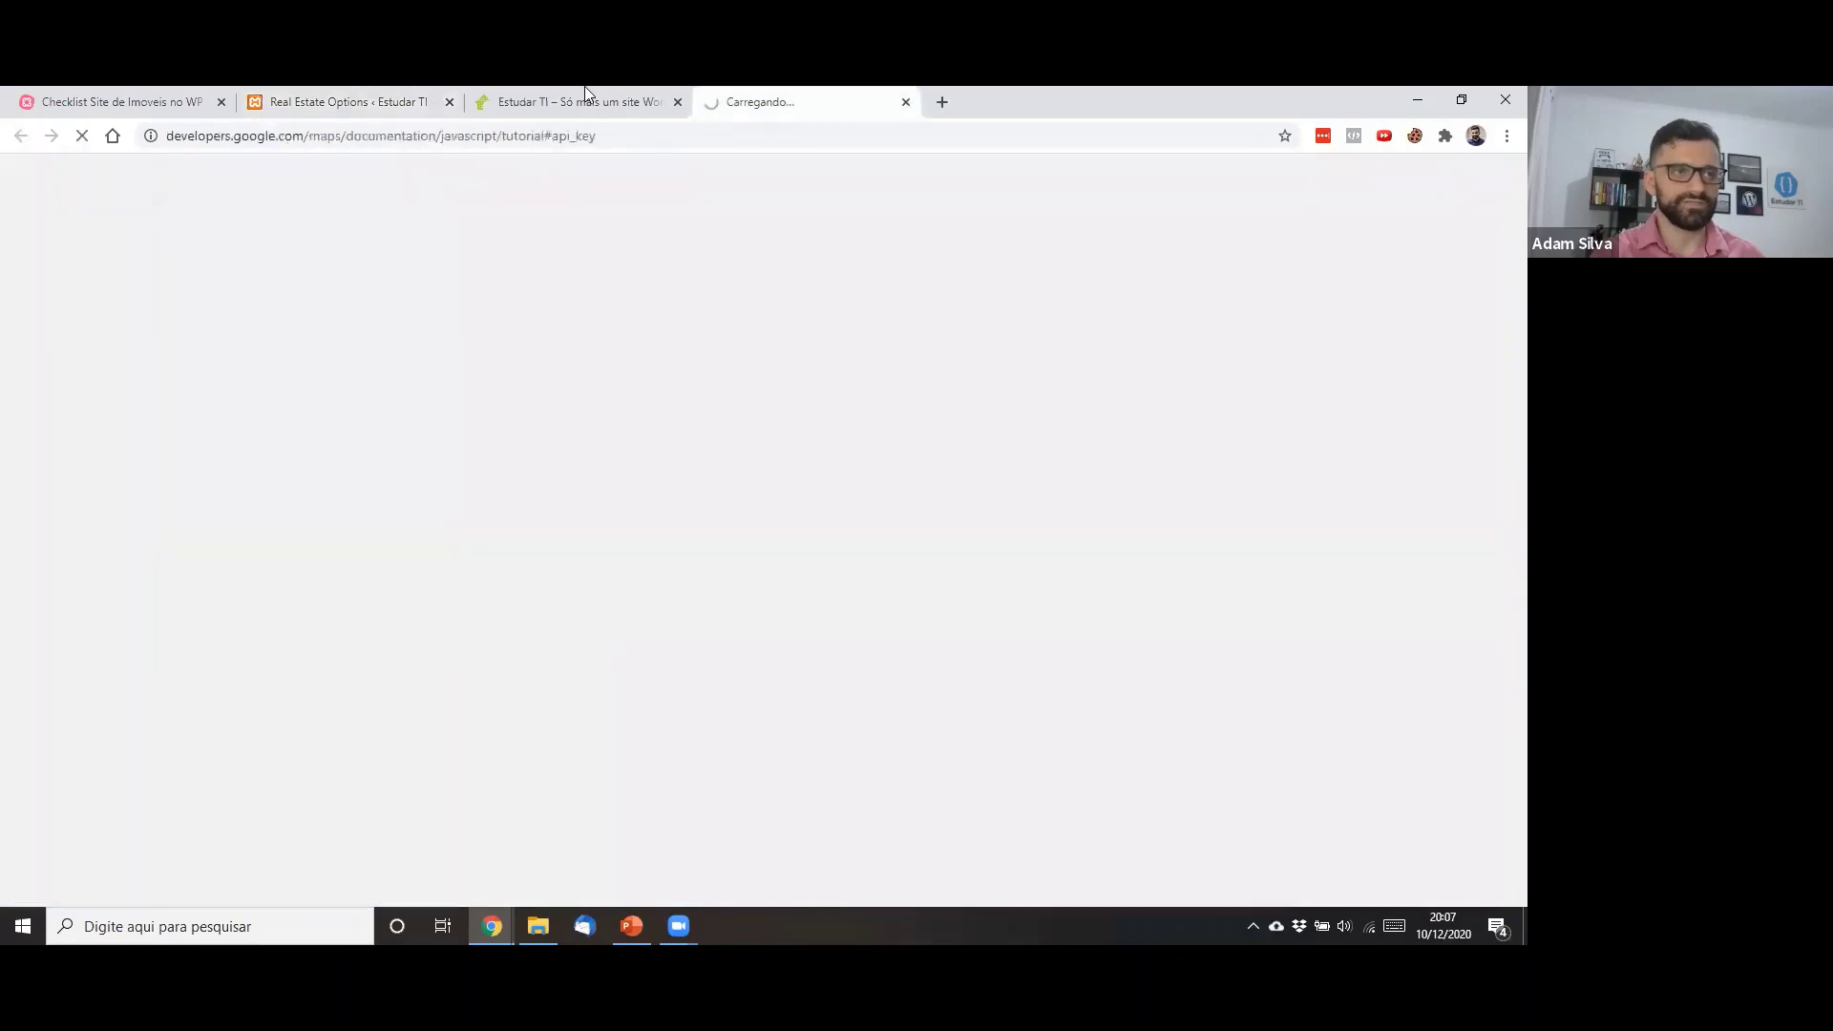
key("ctrl+shift+Page_Up")
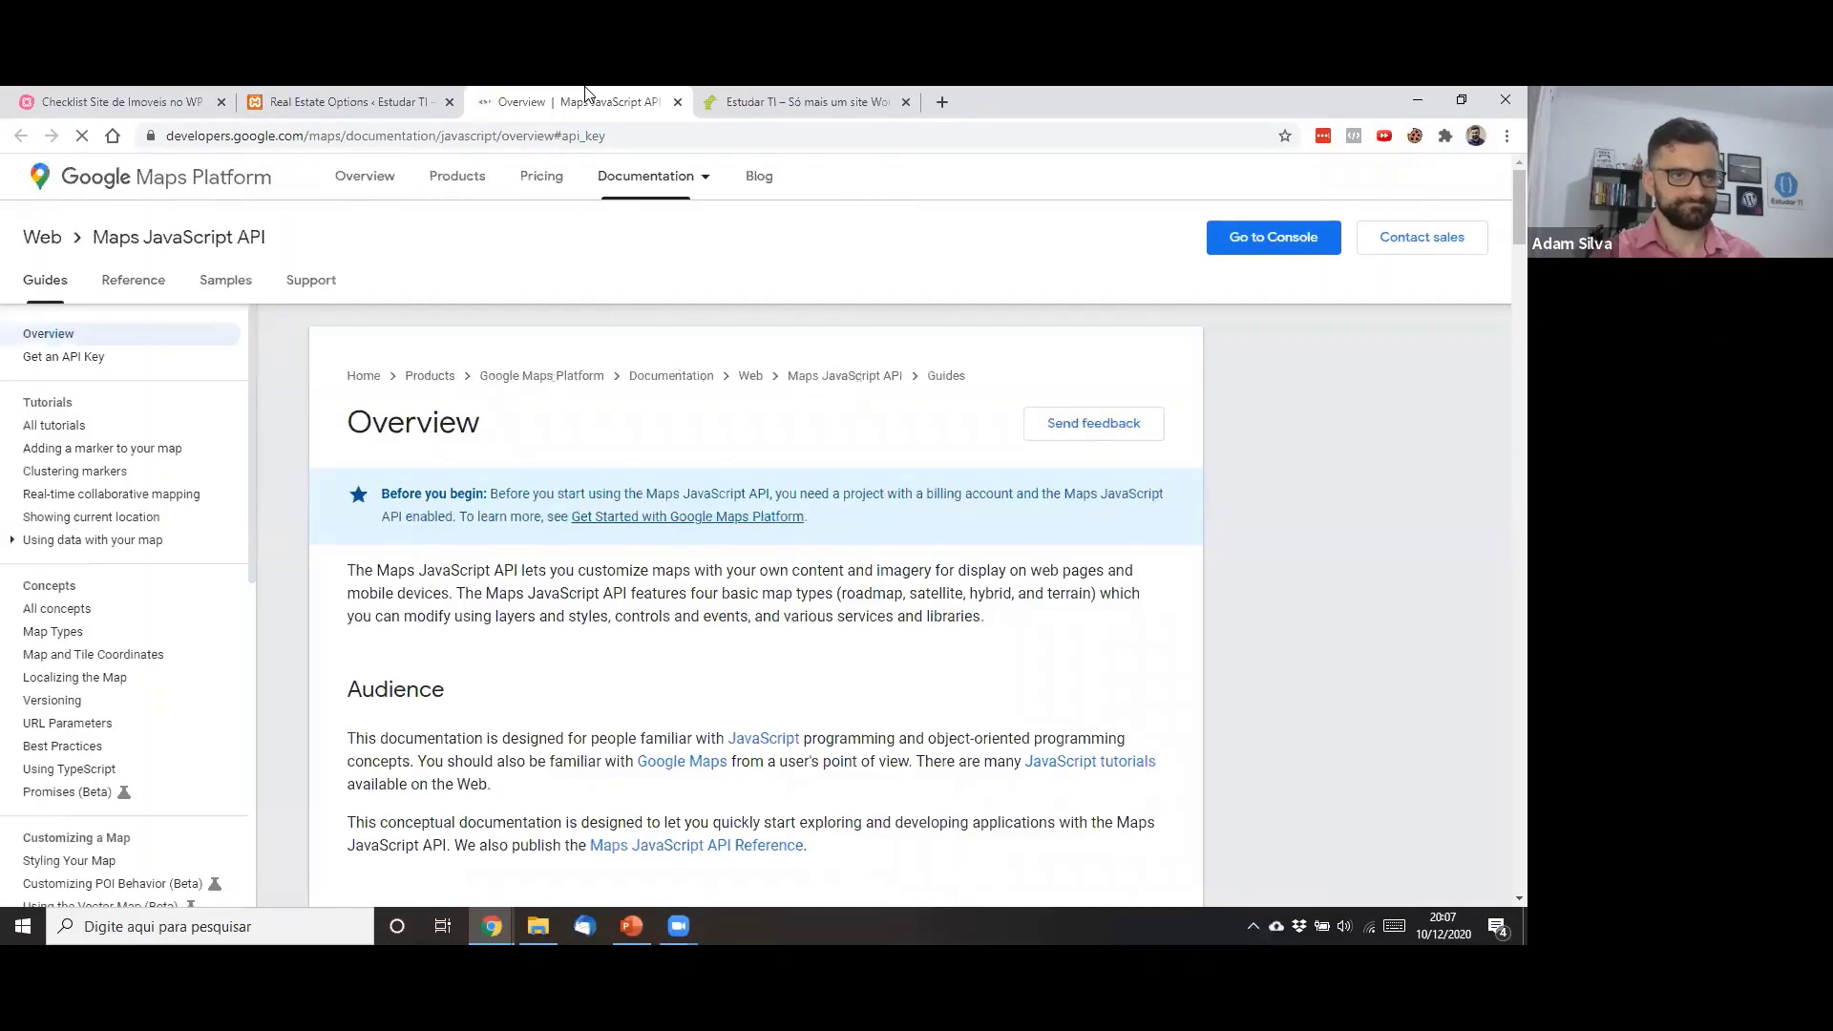
Open the Get an API Key guide in the Maps JavaScript API documentation and go to the Google Cloud project selector page
scroll(724, 404, "down", 8)
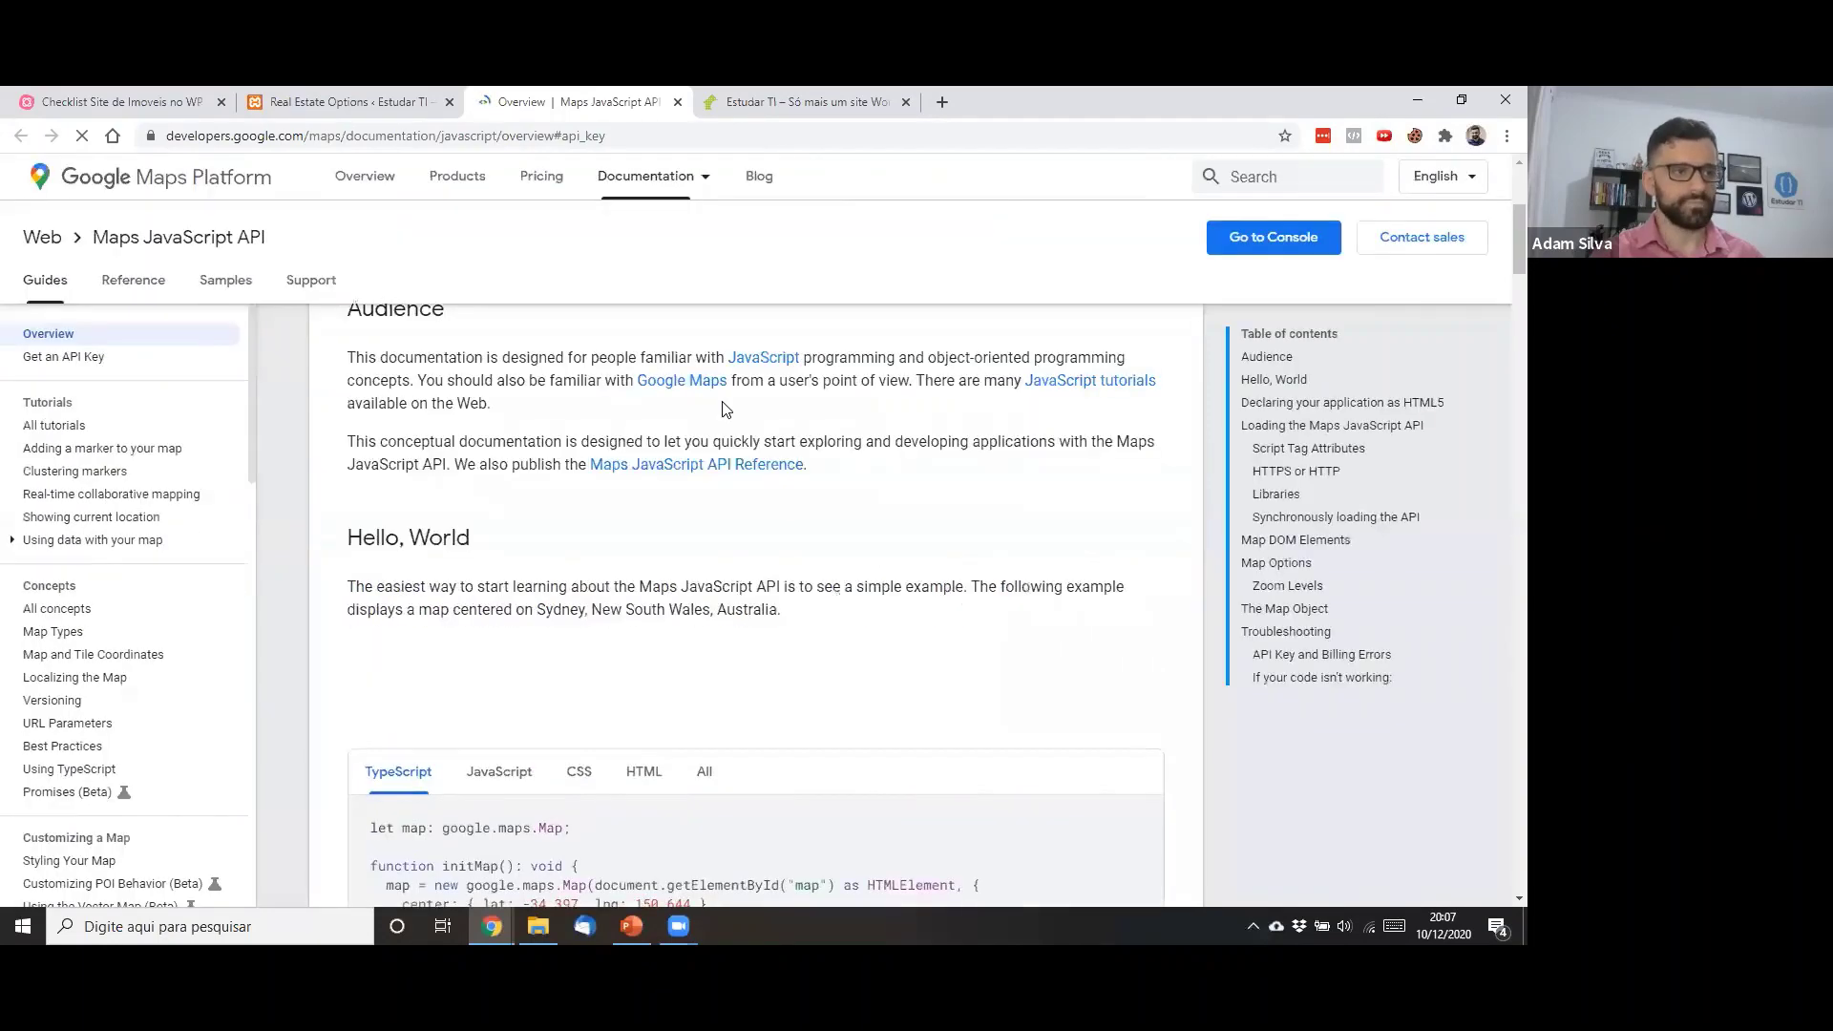
scroll(723, 405, "down", 5)
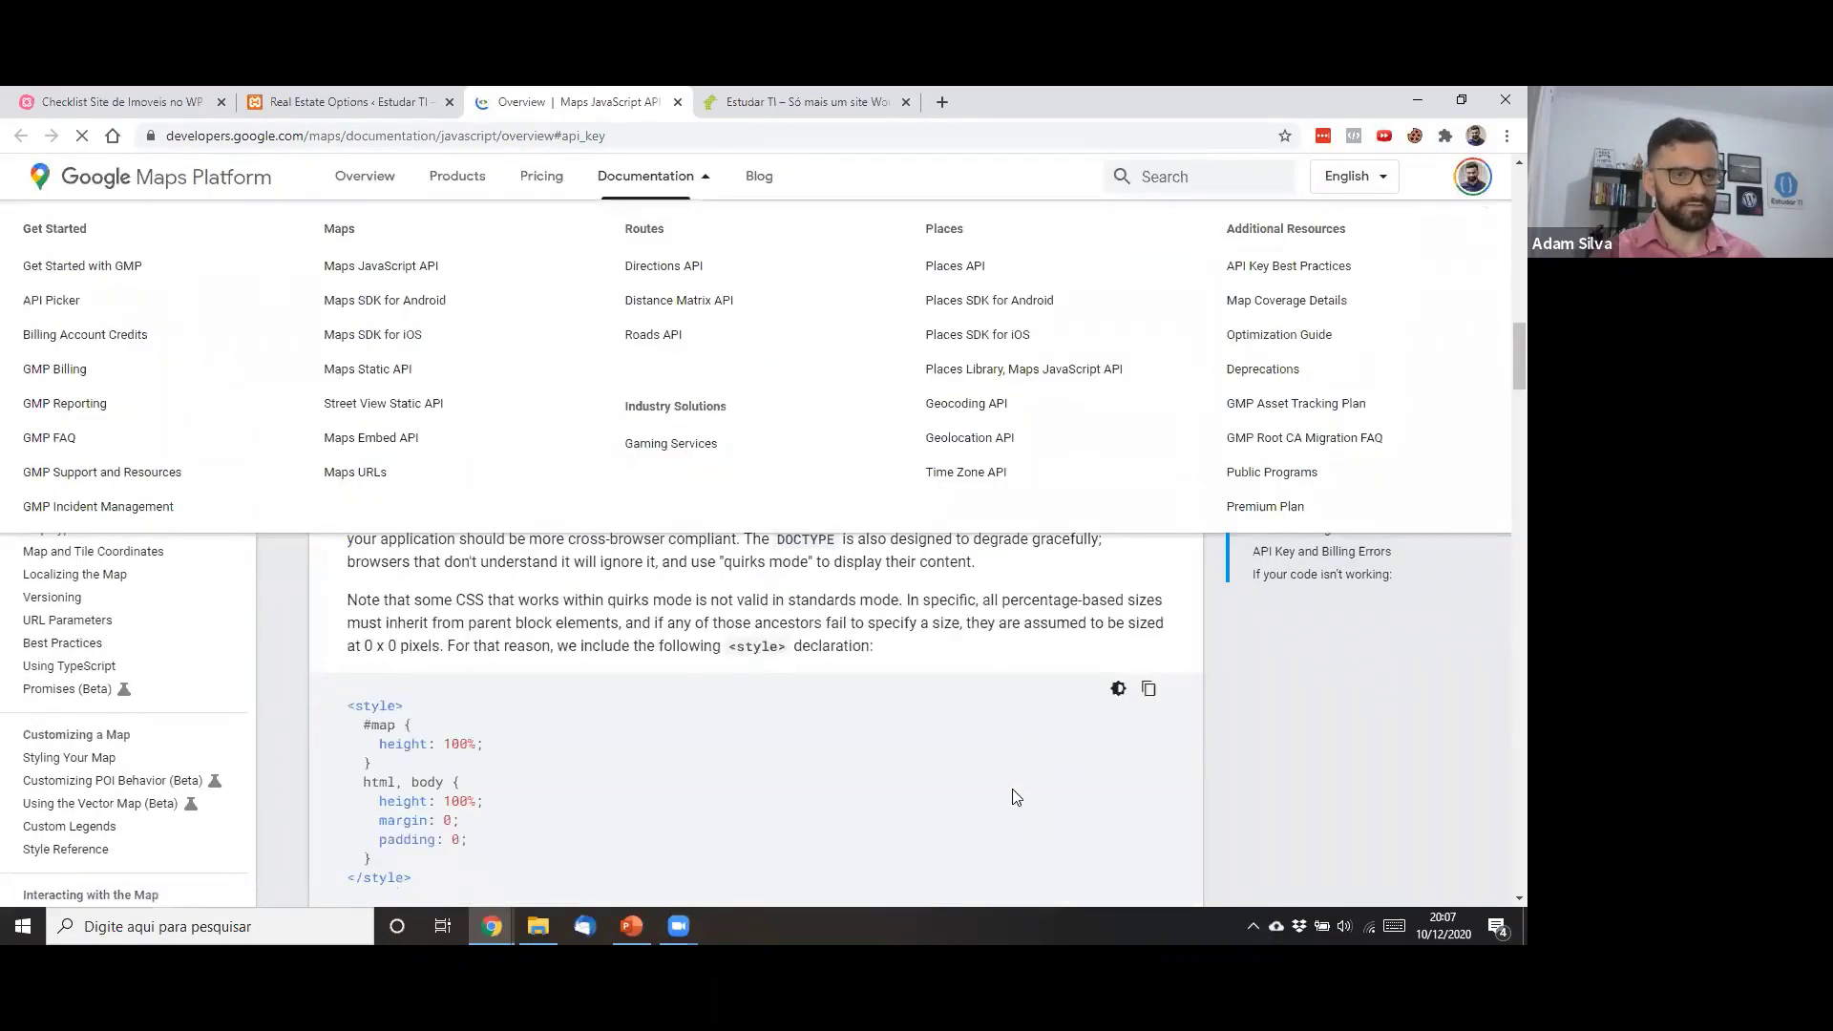
scroll(1016, 797, "up", 13)
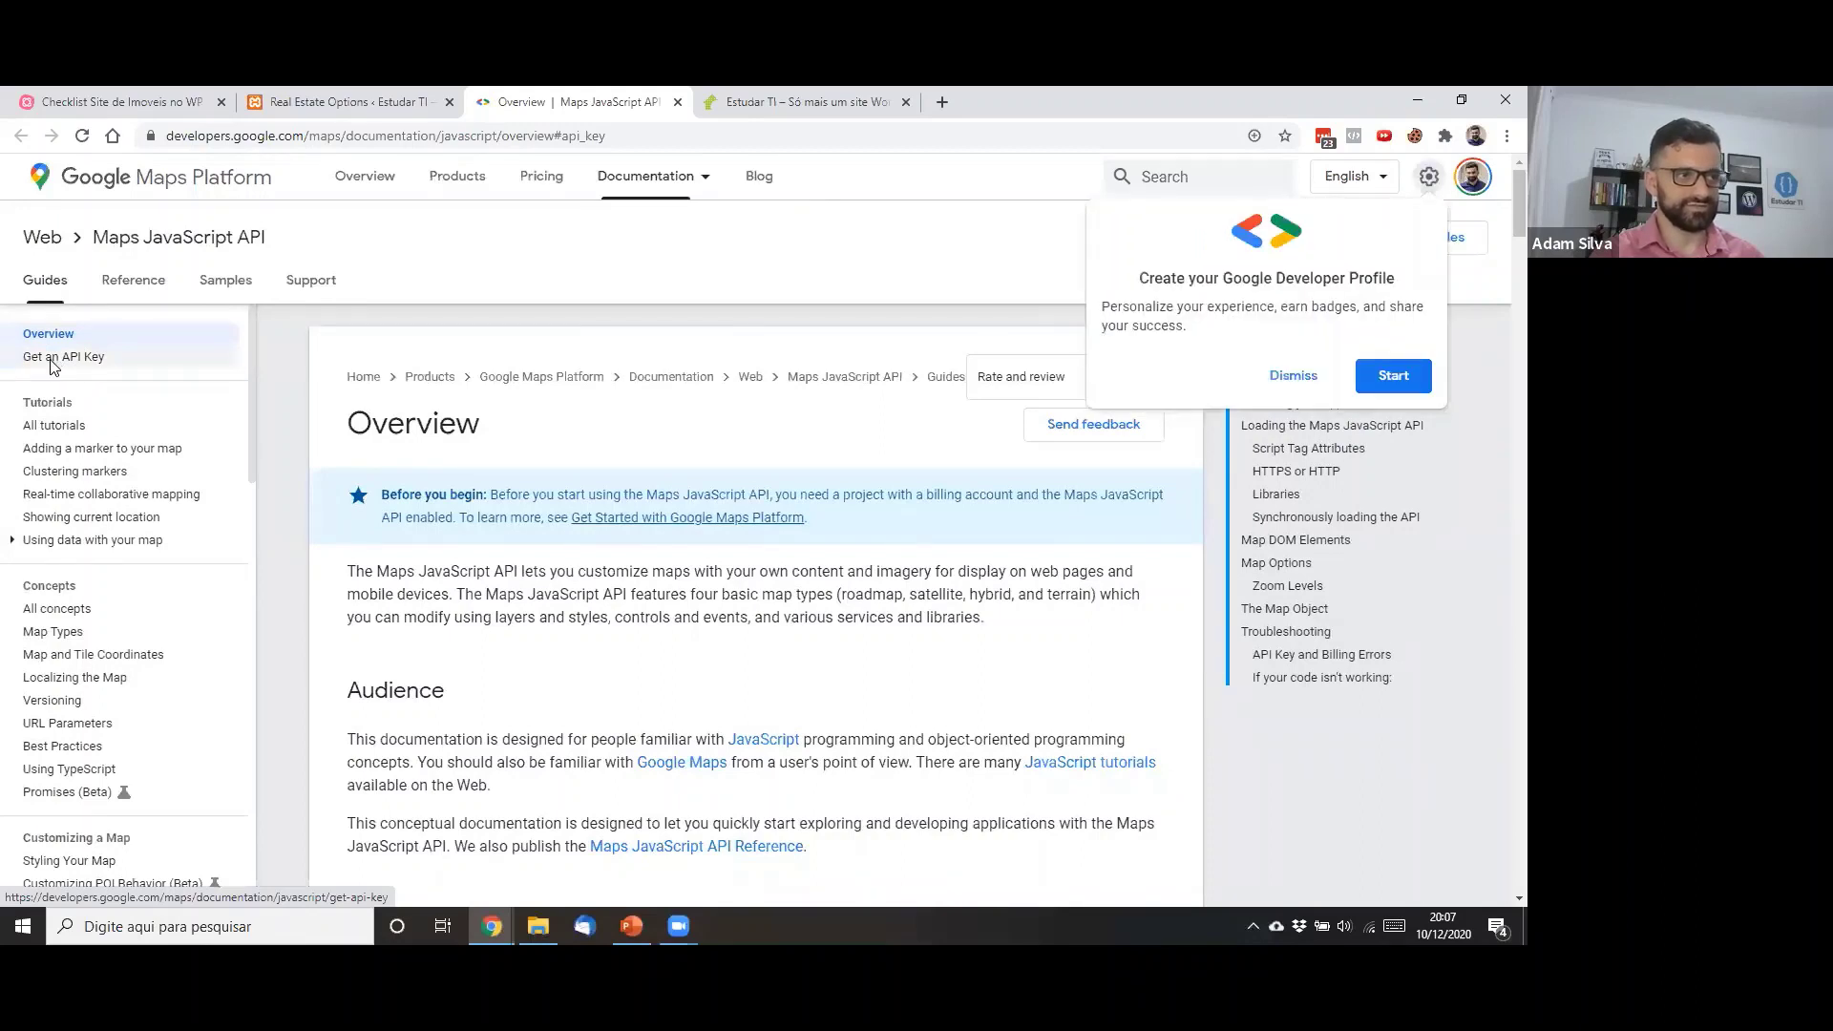
left_click(52, 368)
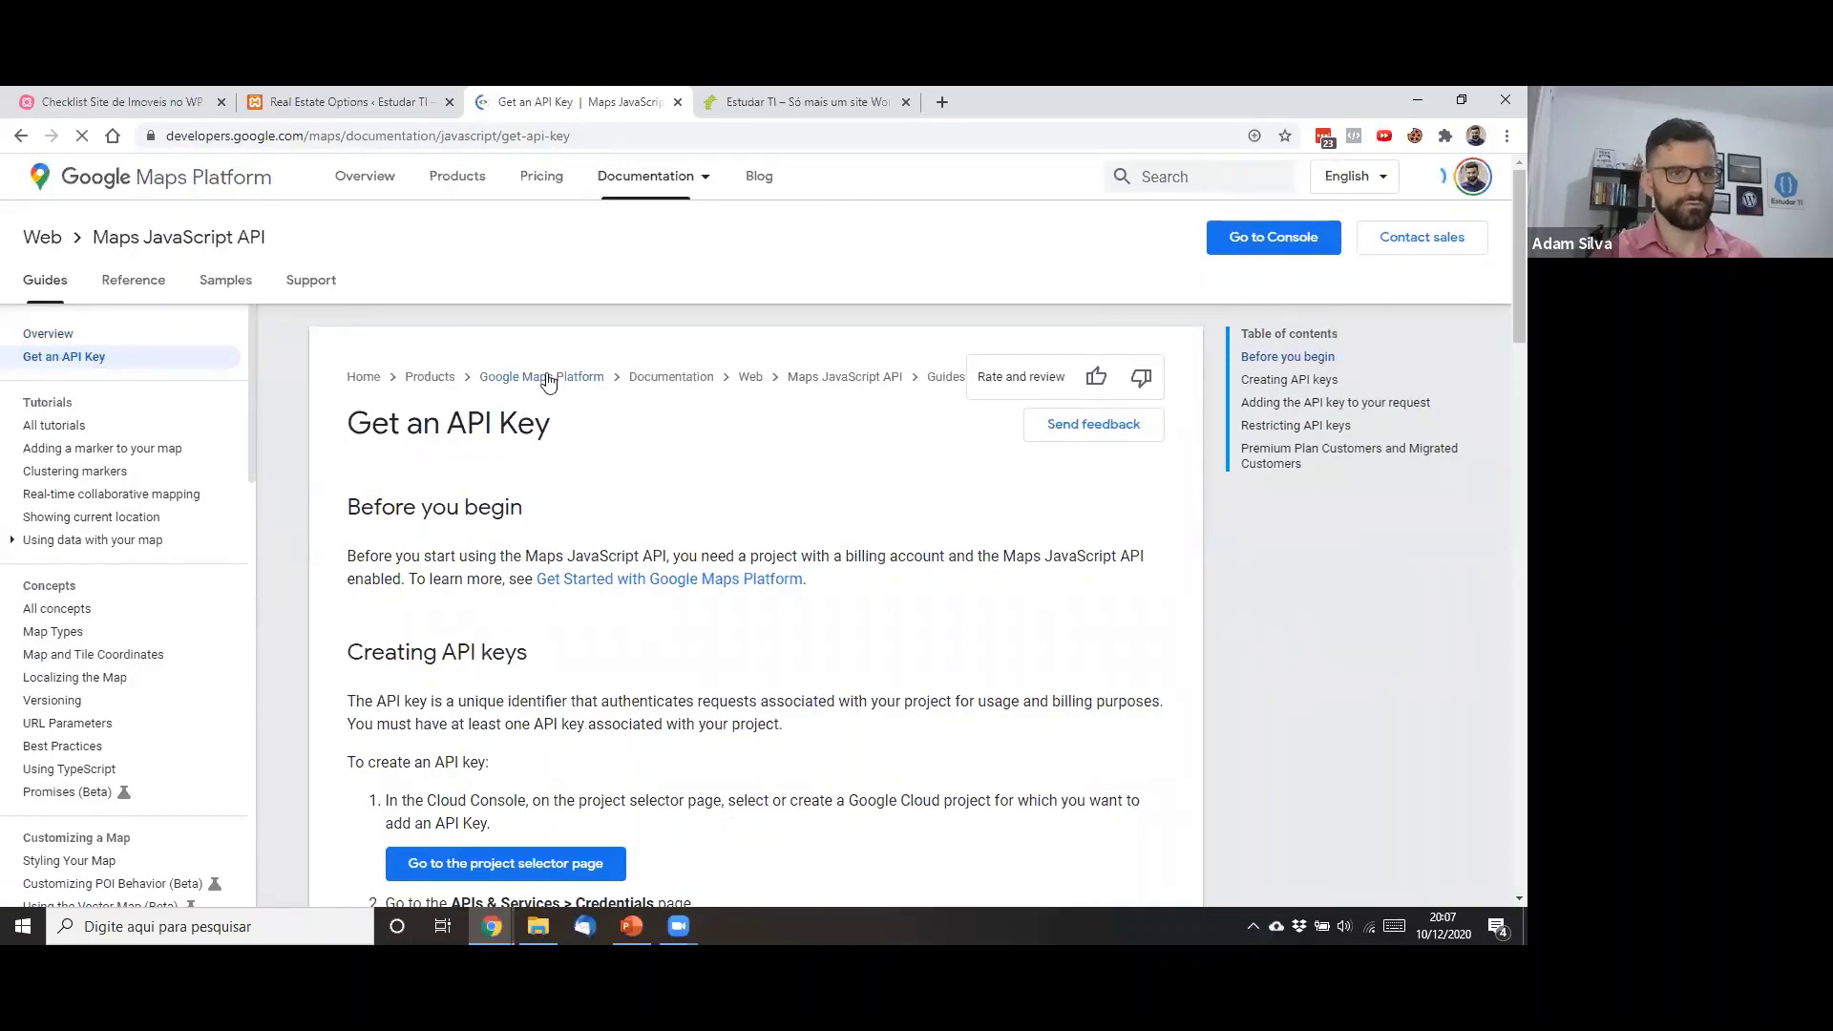
scroll(552, 504, "down", 2)
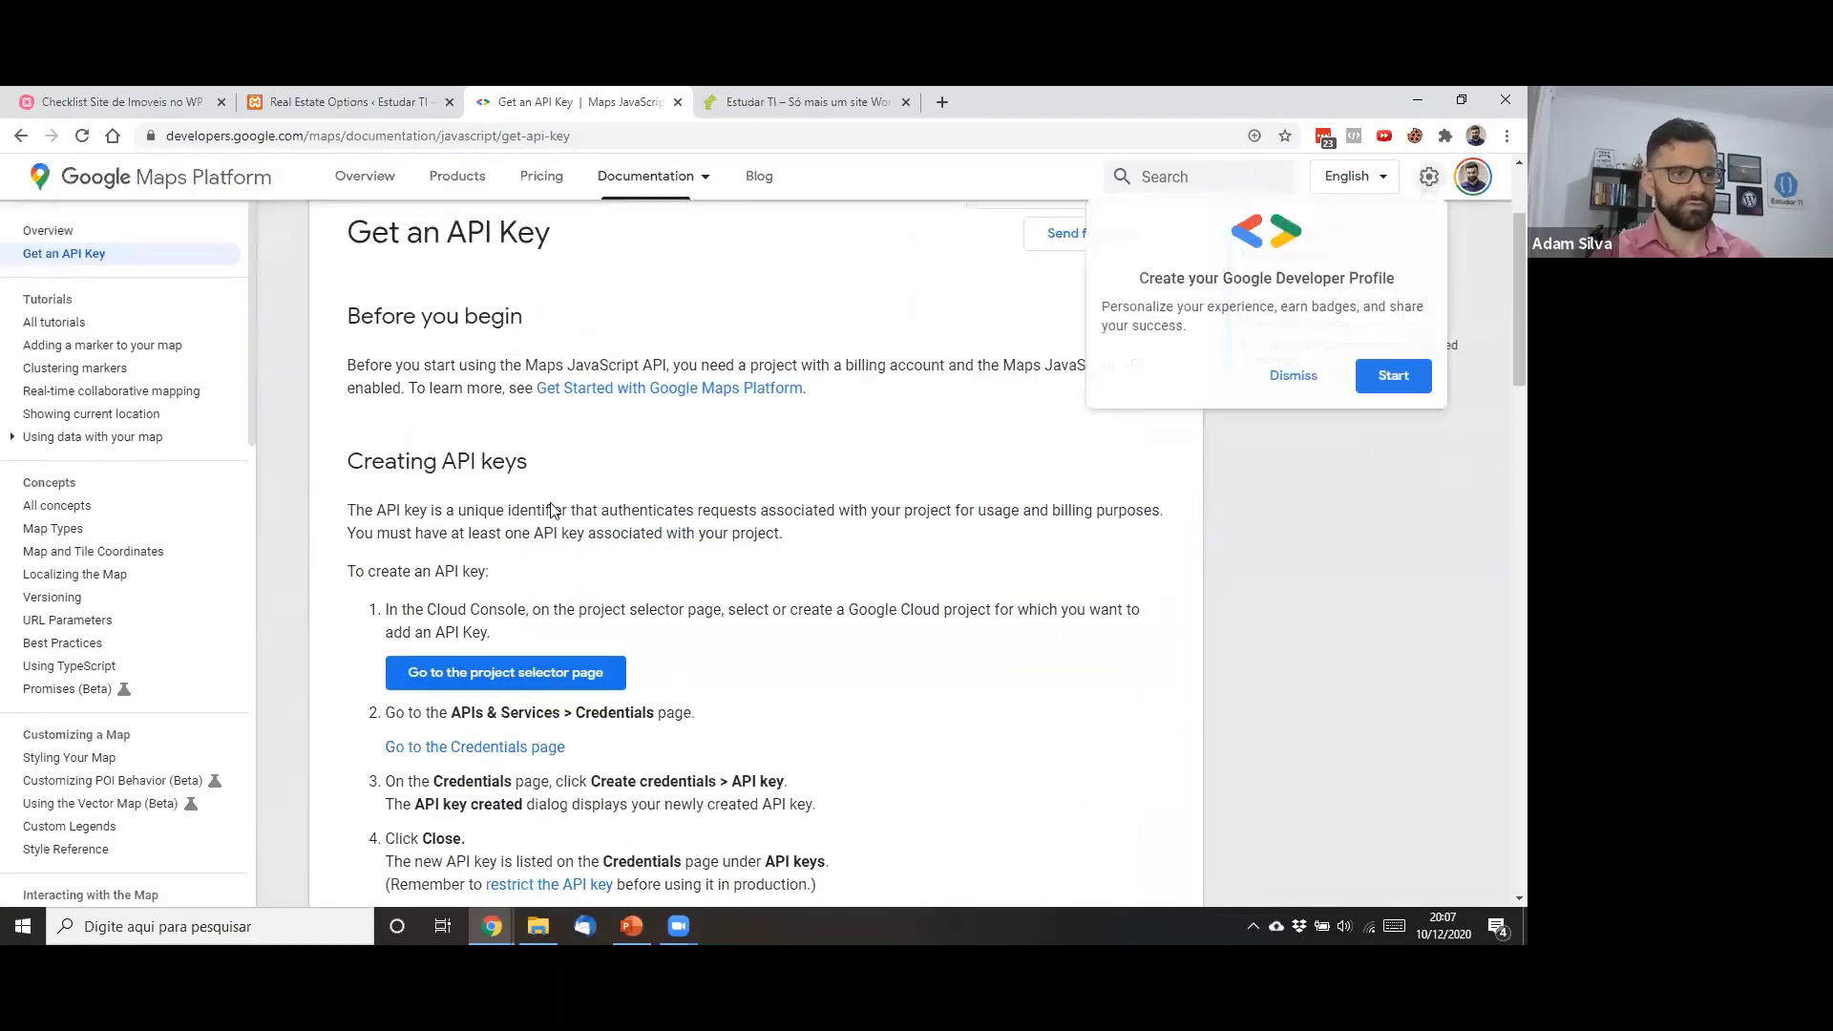
scroll(552, 504, "down", 1)
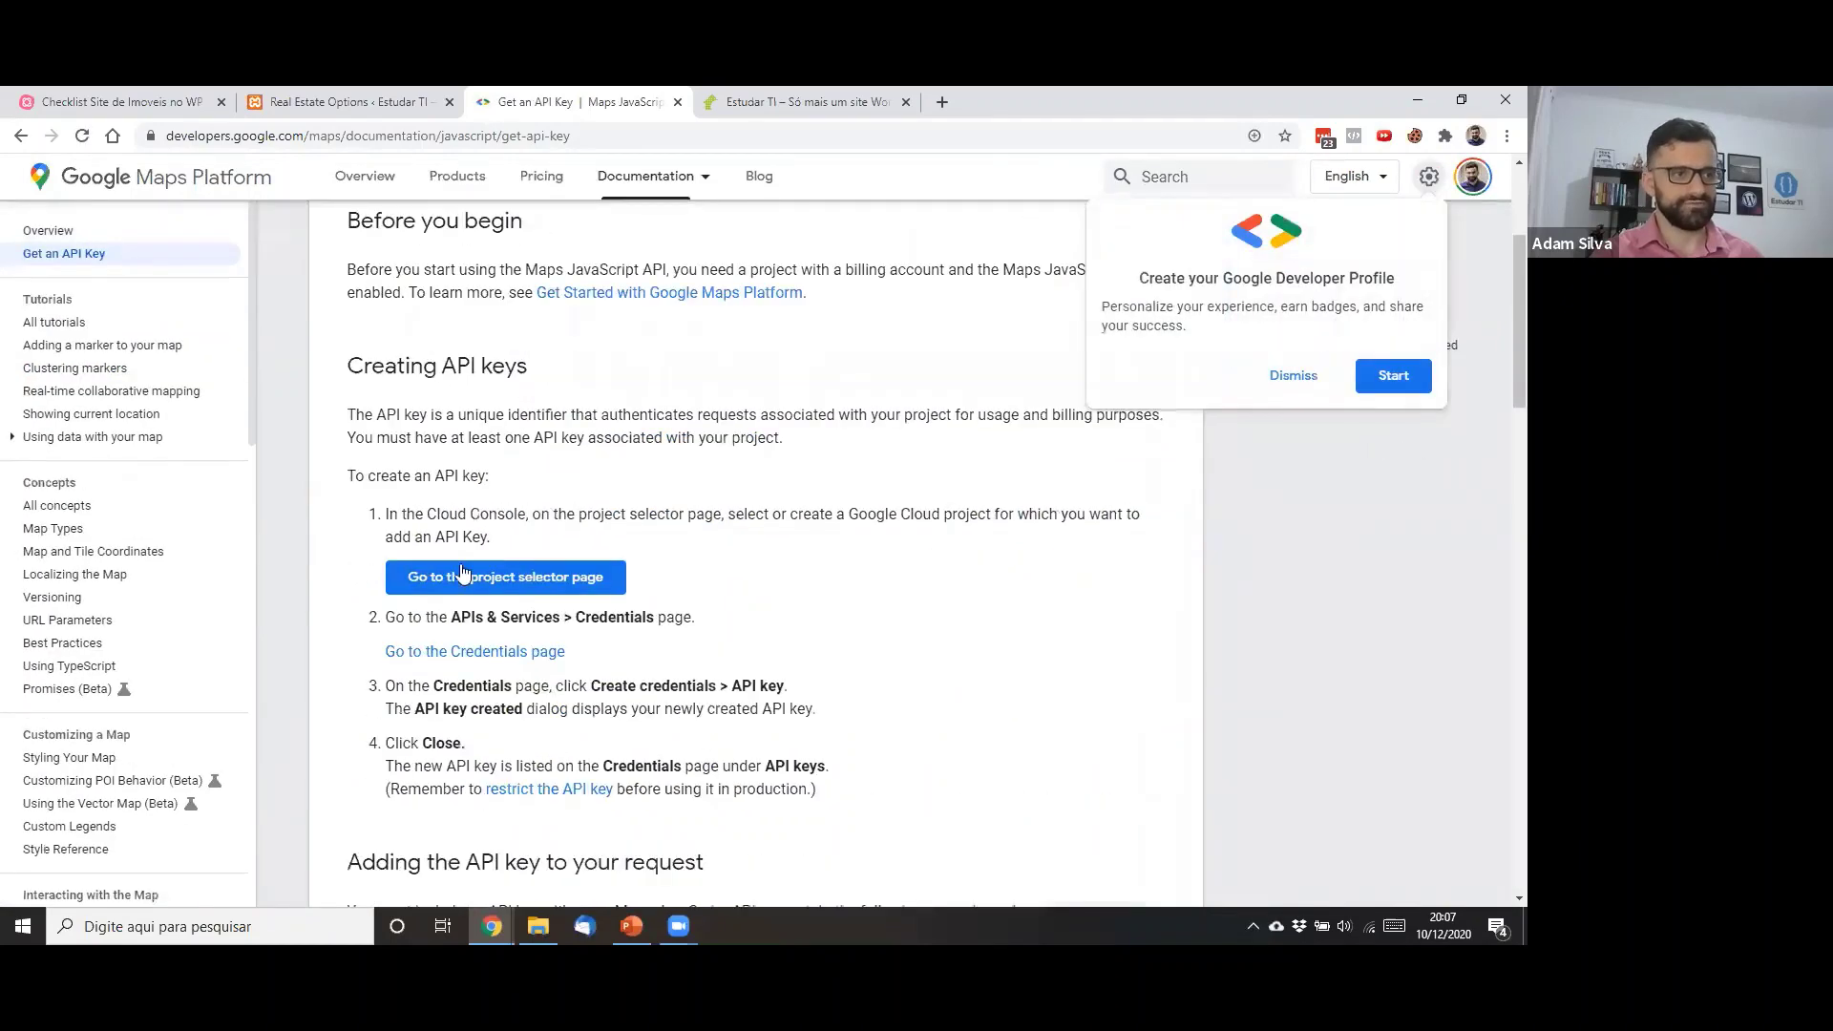
left_click(412, 579)
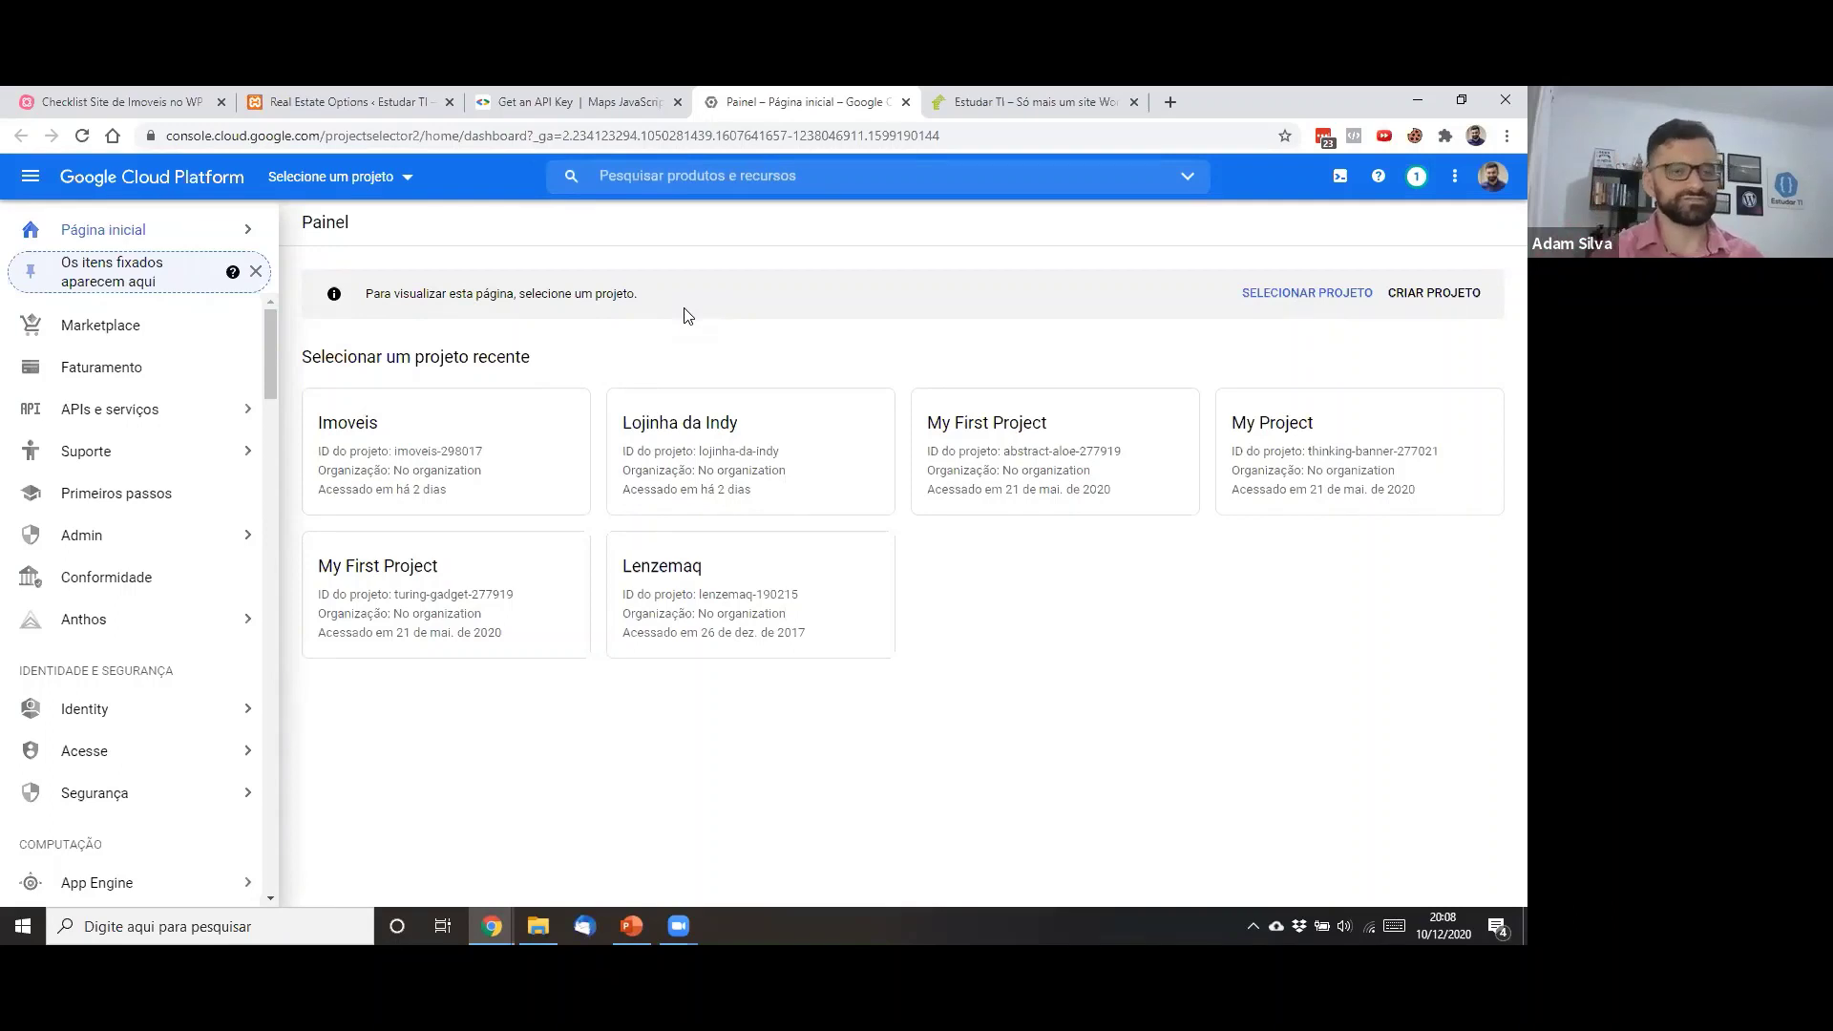
Create a new Google Cloud project named "Treinamento Imoveis" without an organization
left_click(1424, 304)
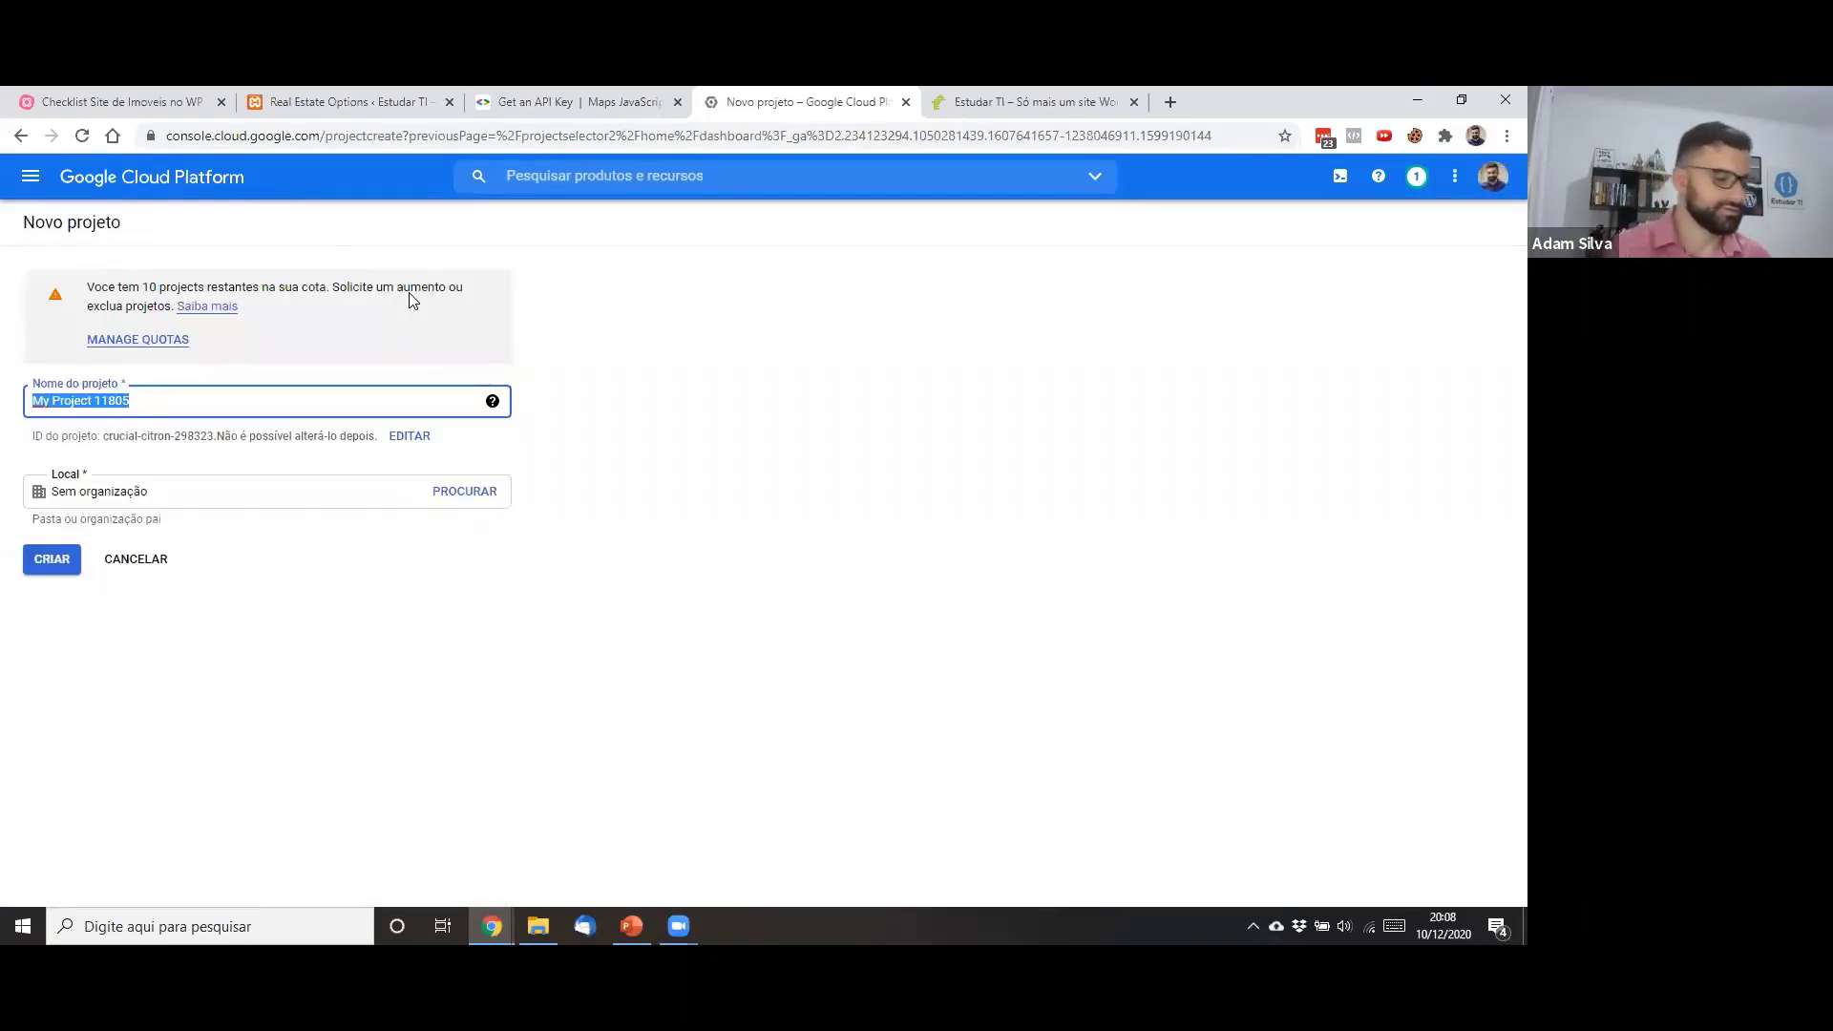
type("Treinament")
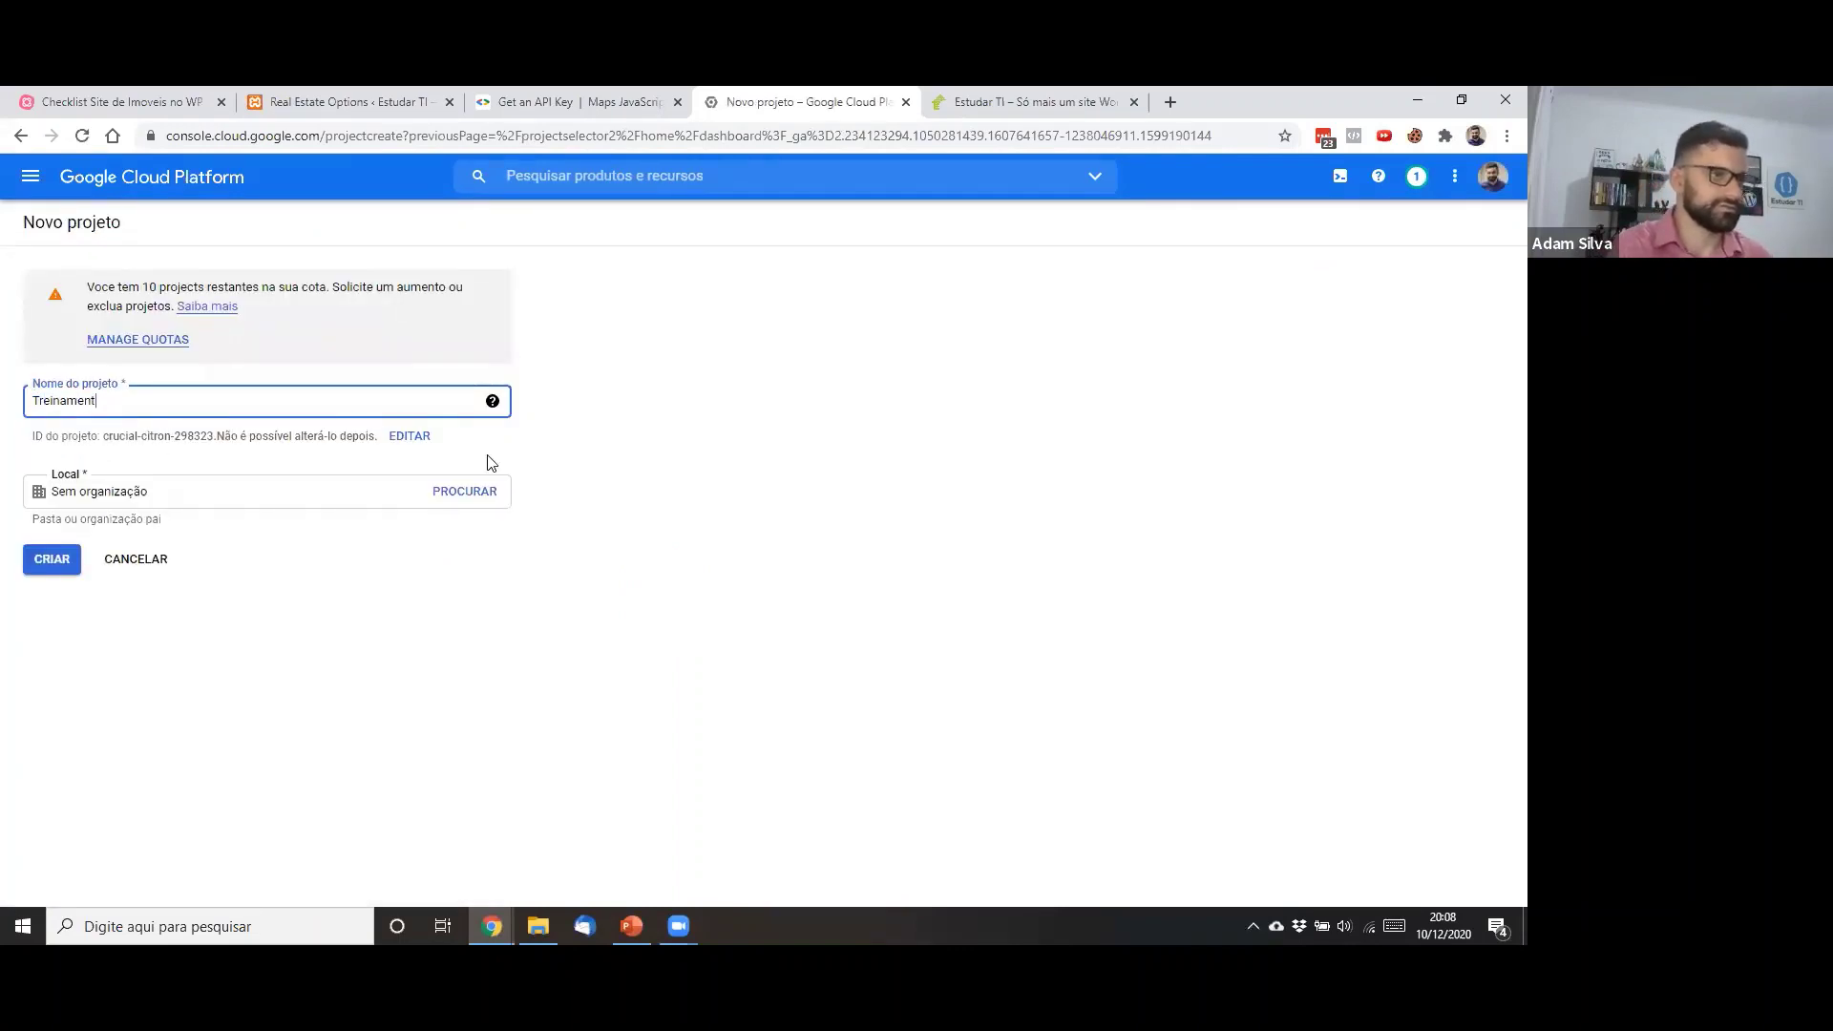
type("o Imoveis")
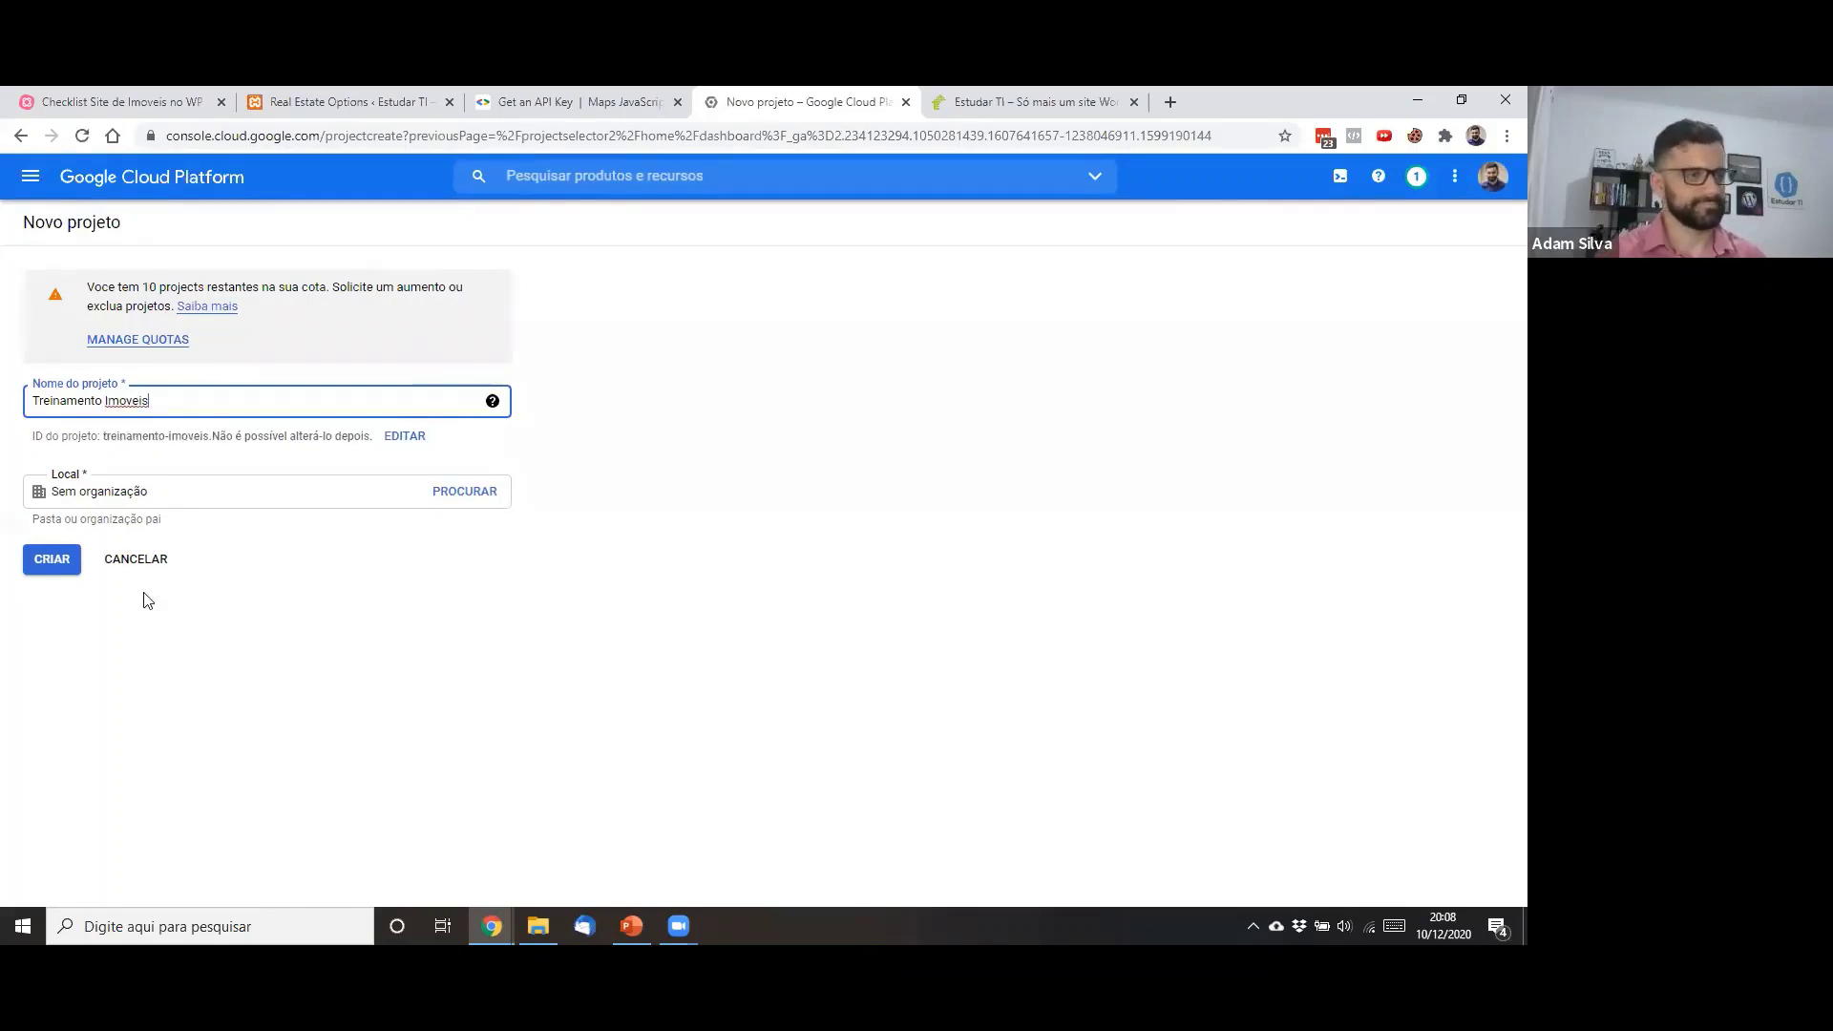
left_click(53, 561)
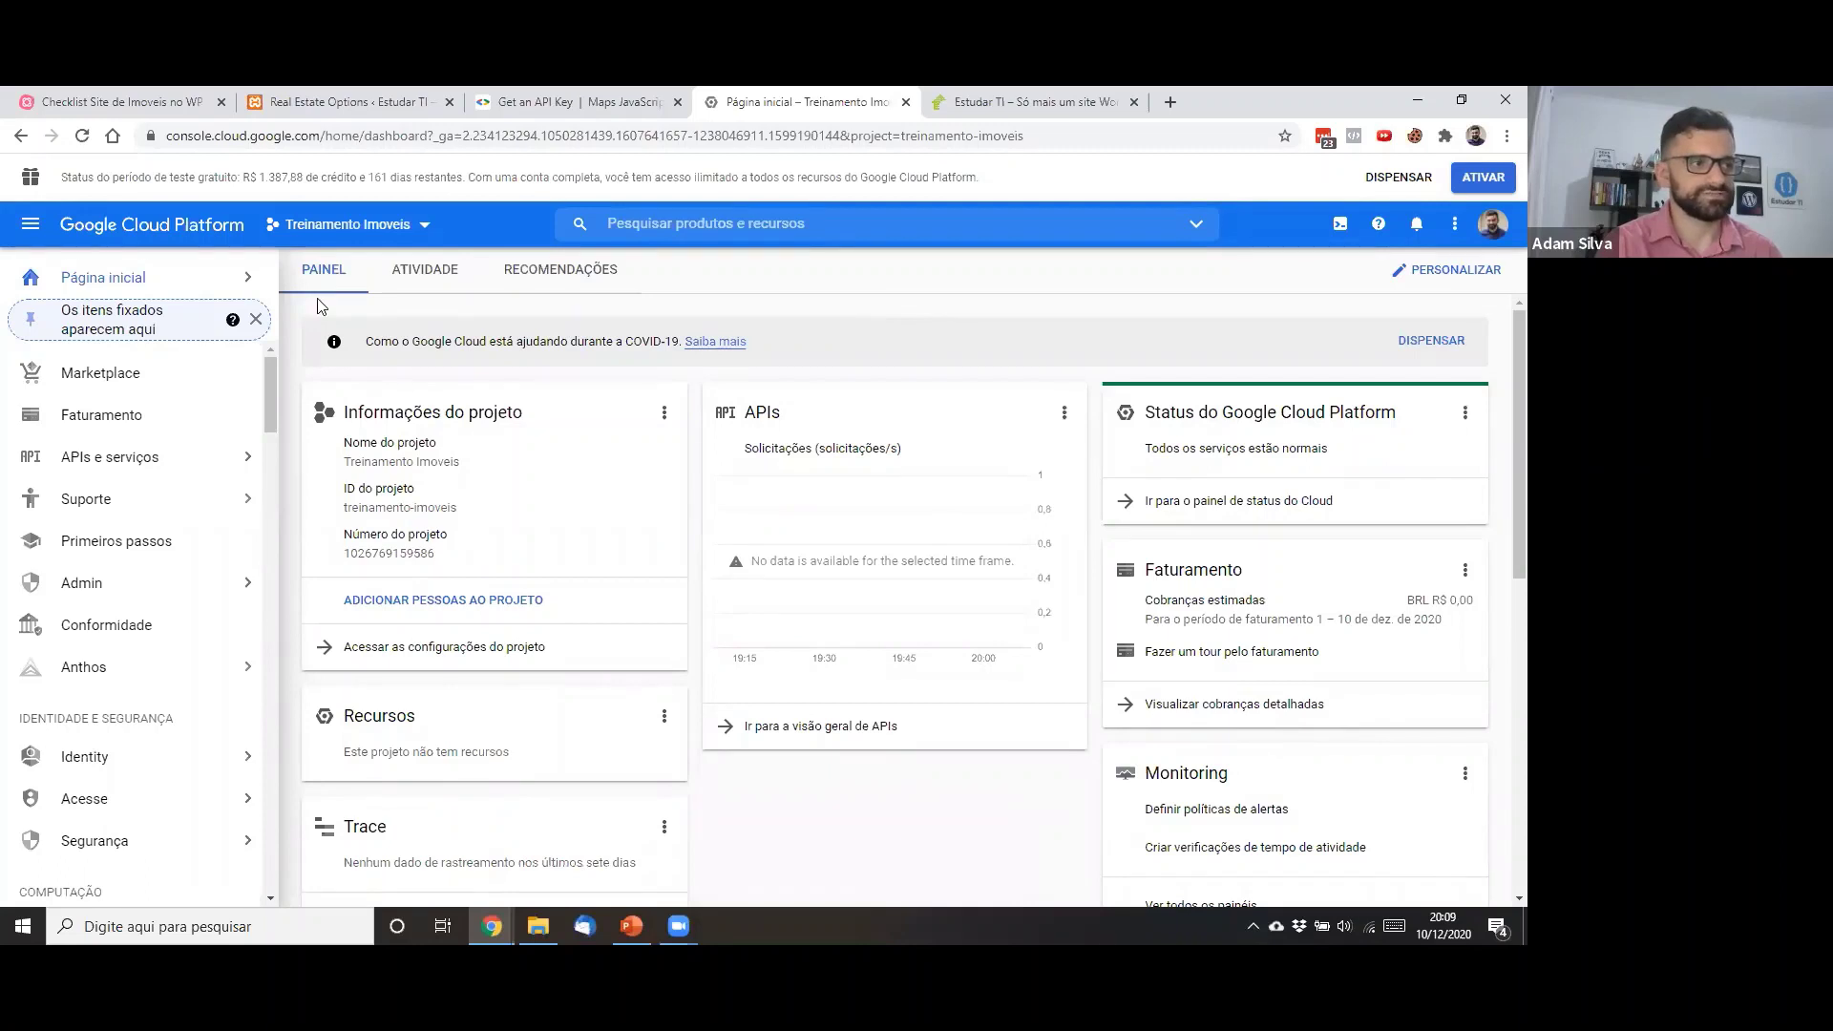
Enable the Maps JavaScript API for the project from the API library
mouse_move(95, 463)
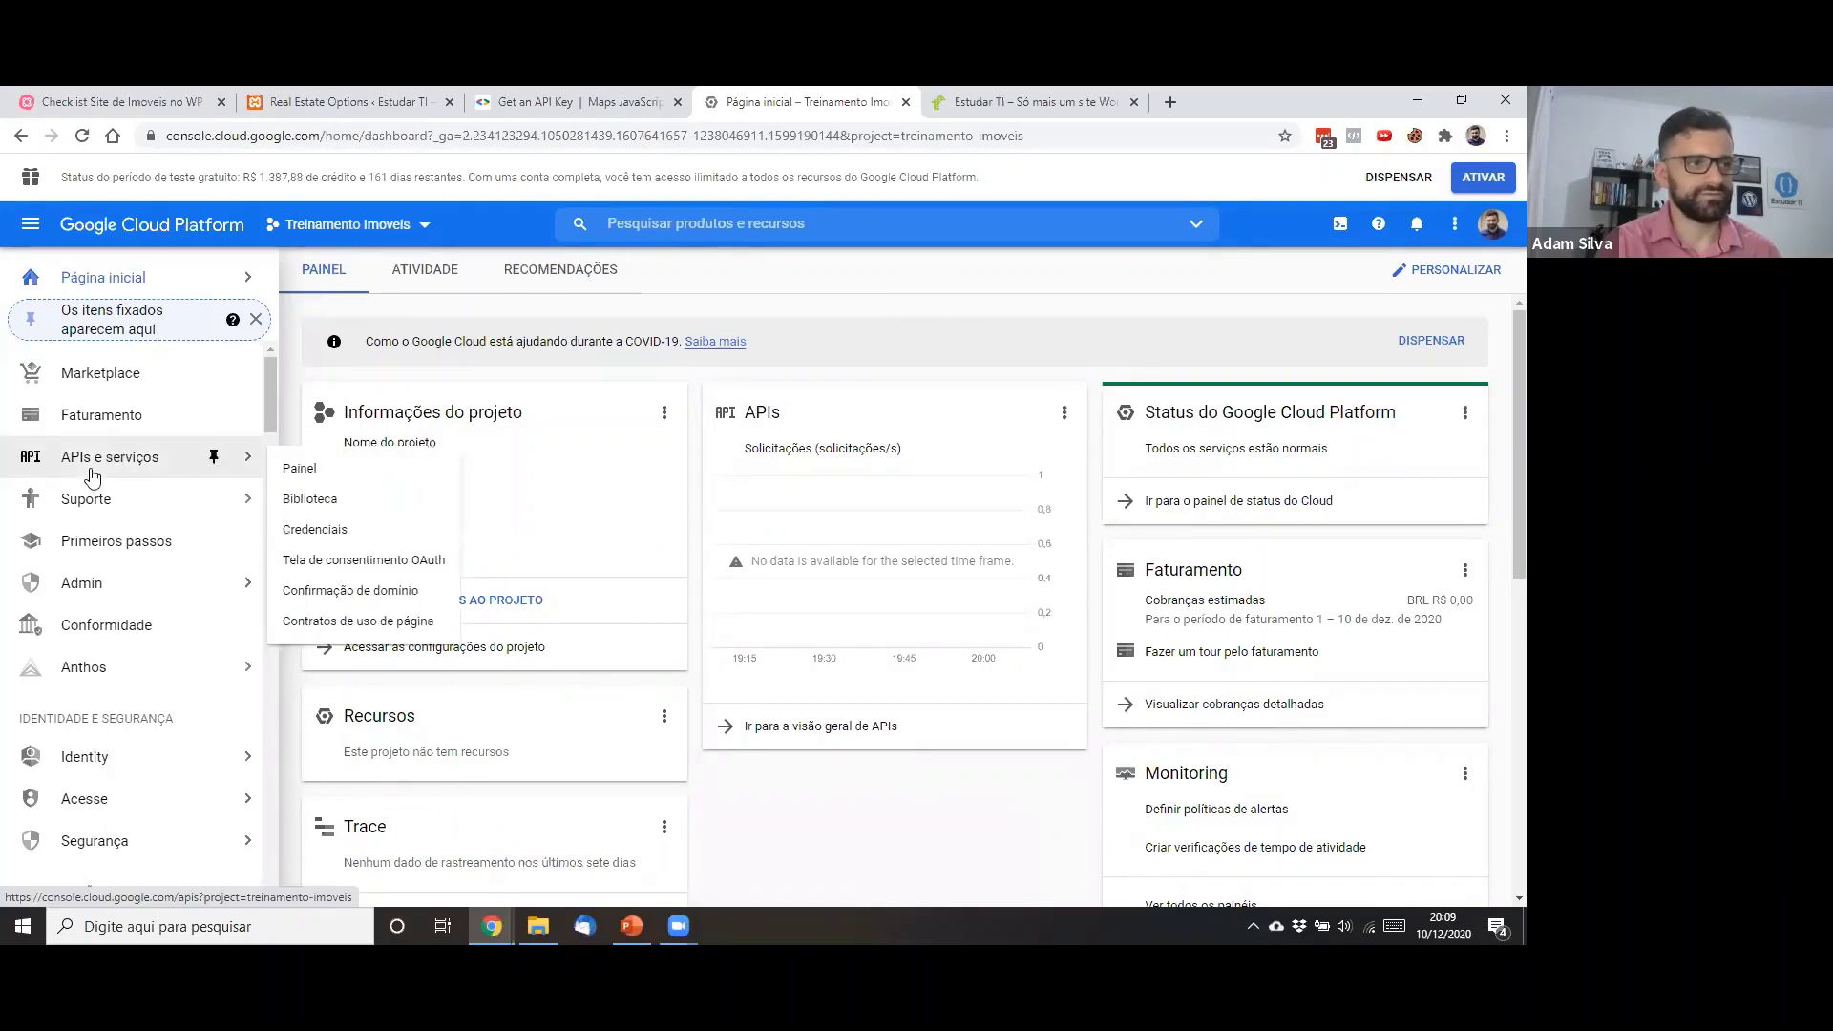
left_click(330, 516)
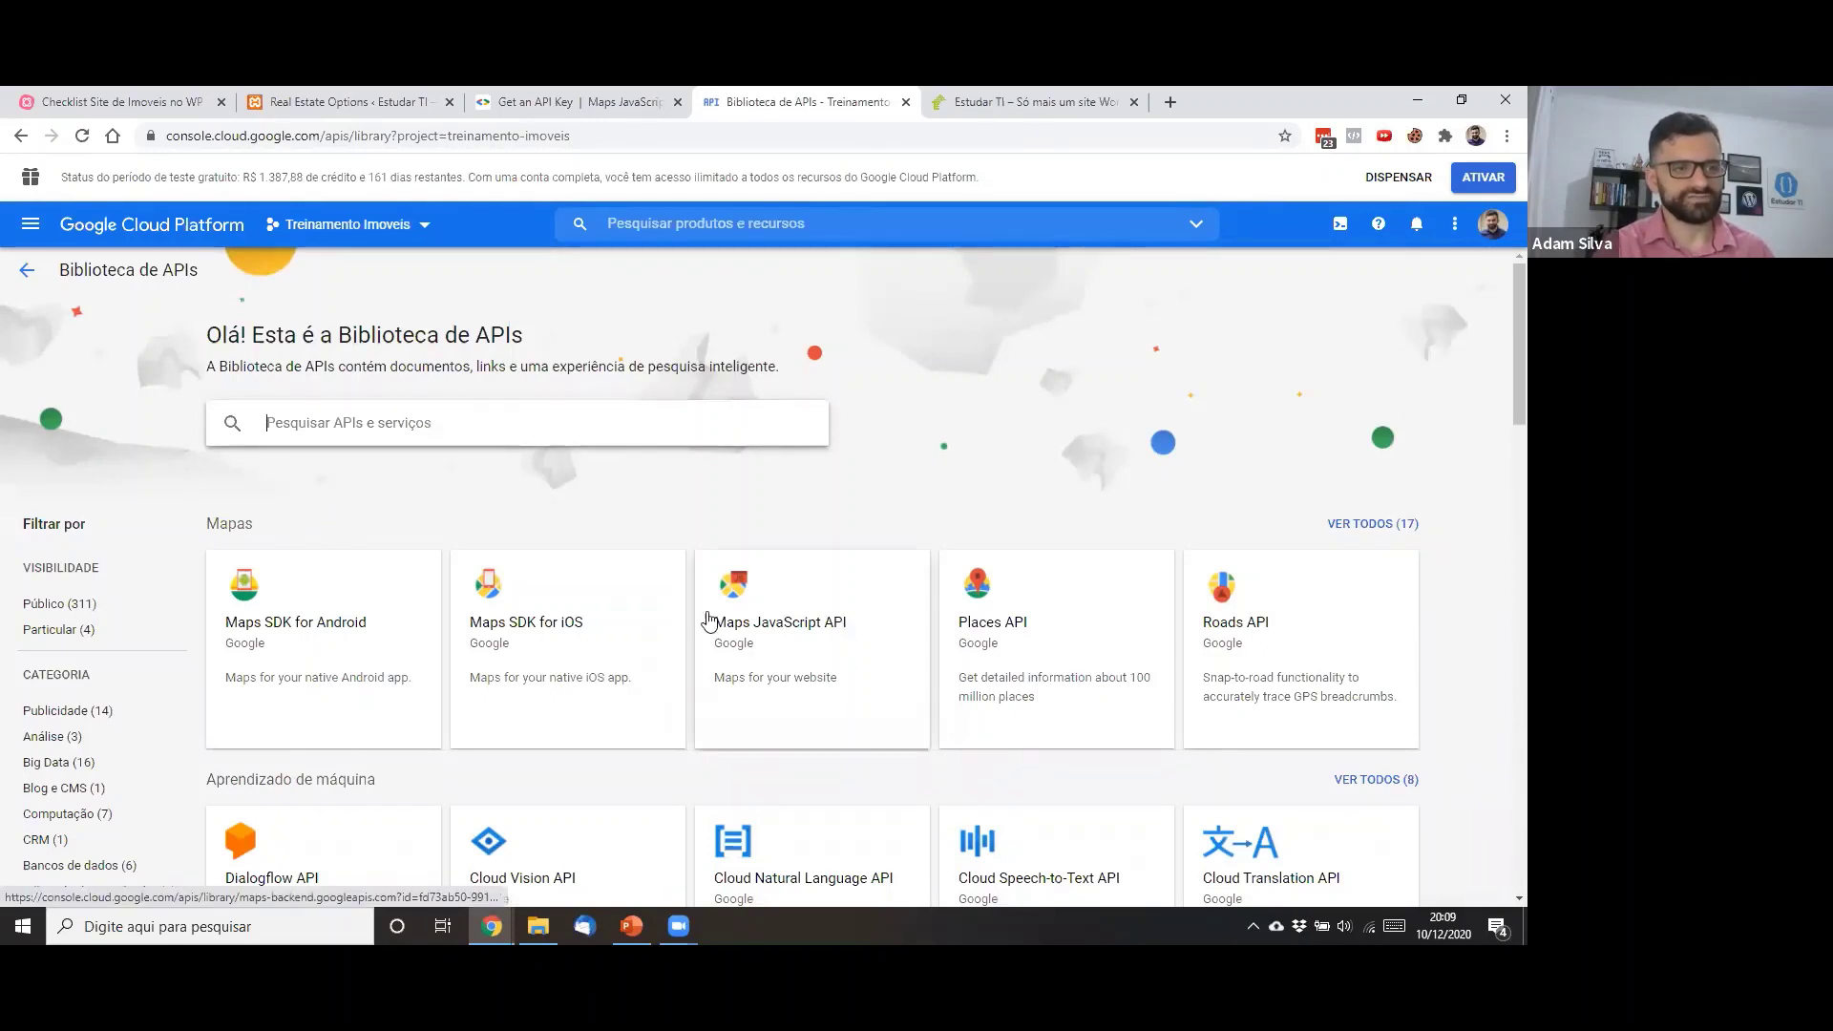
left_click(785, 646)
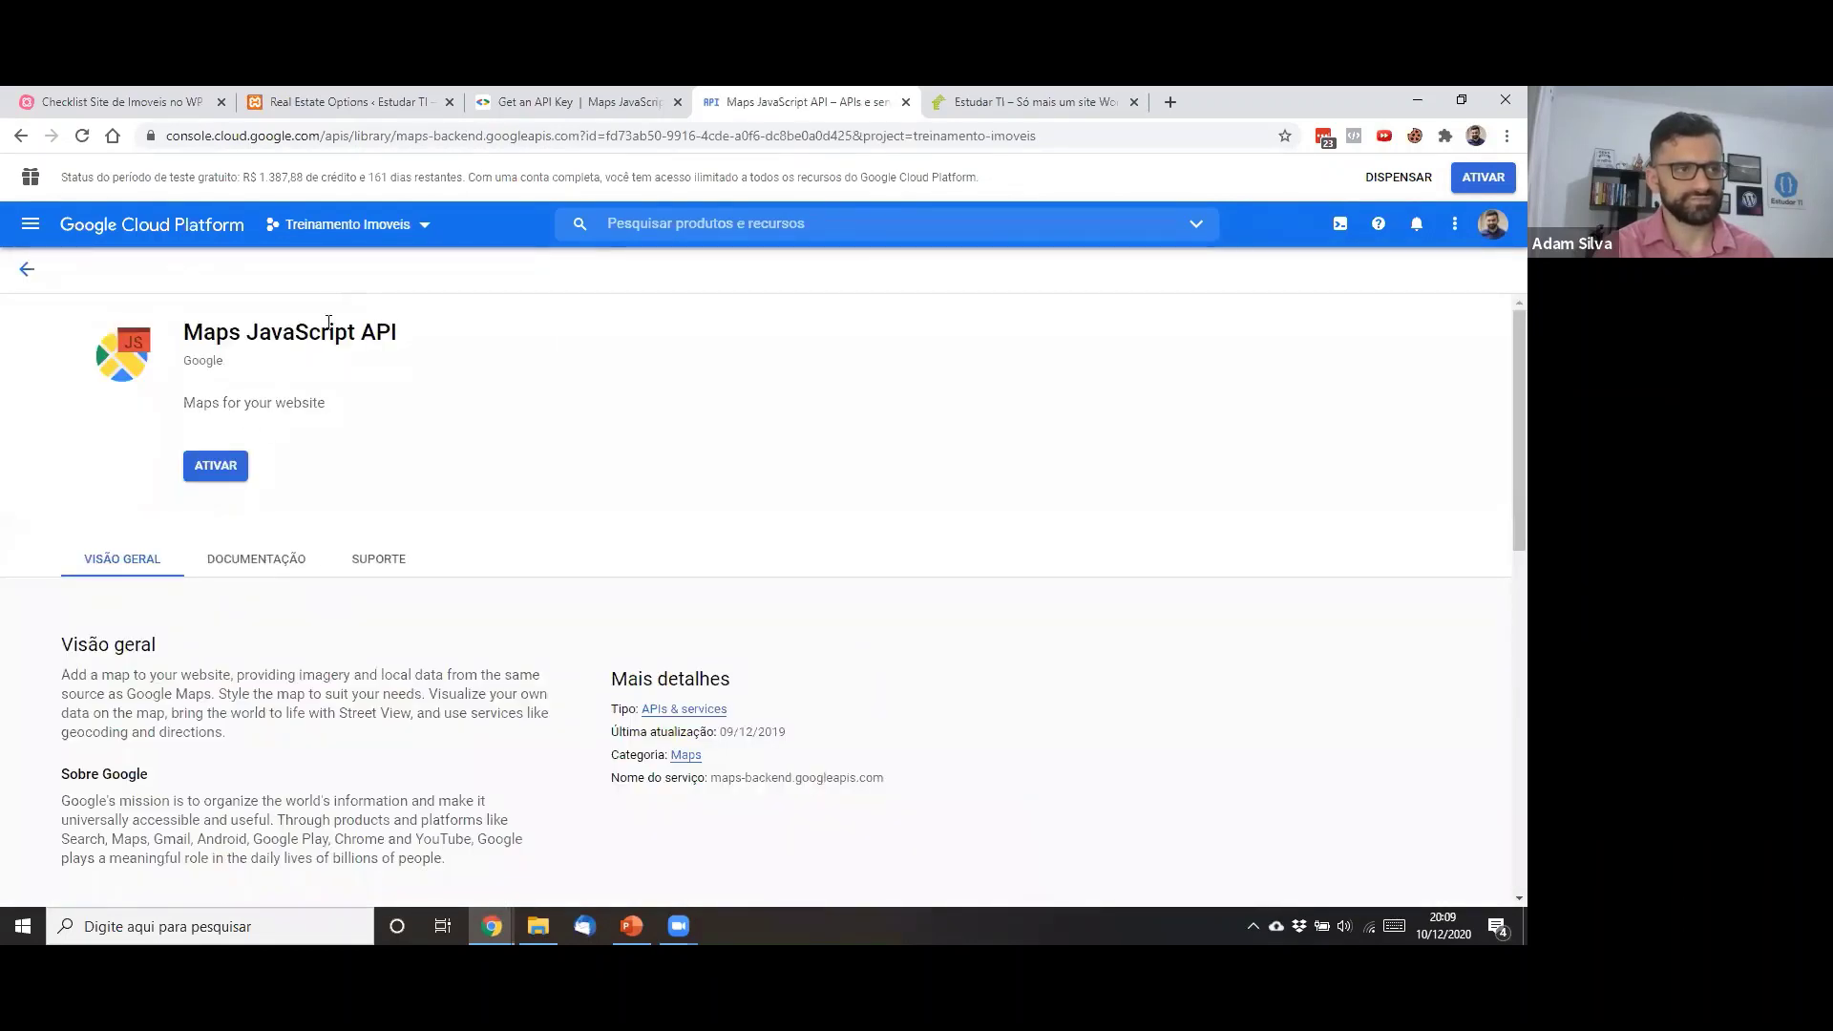
left_click(214, 468)
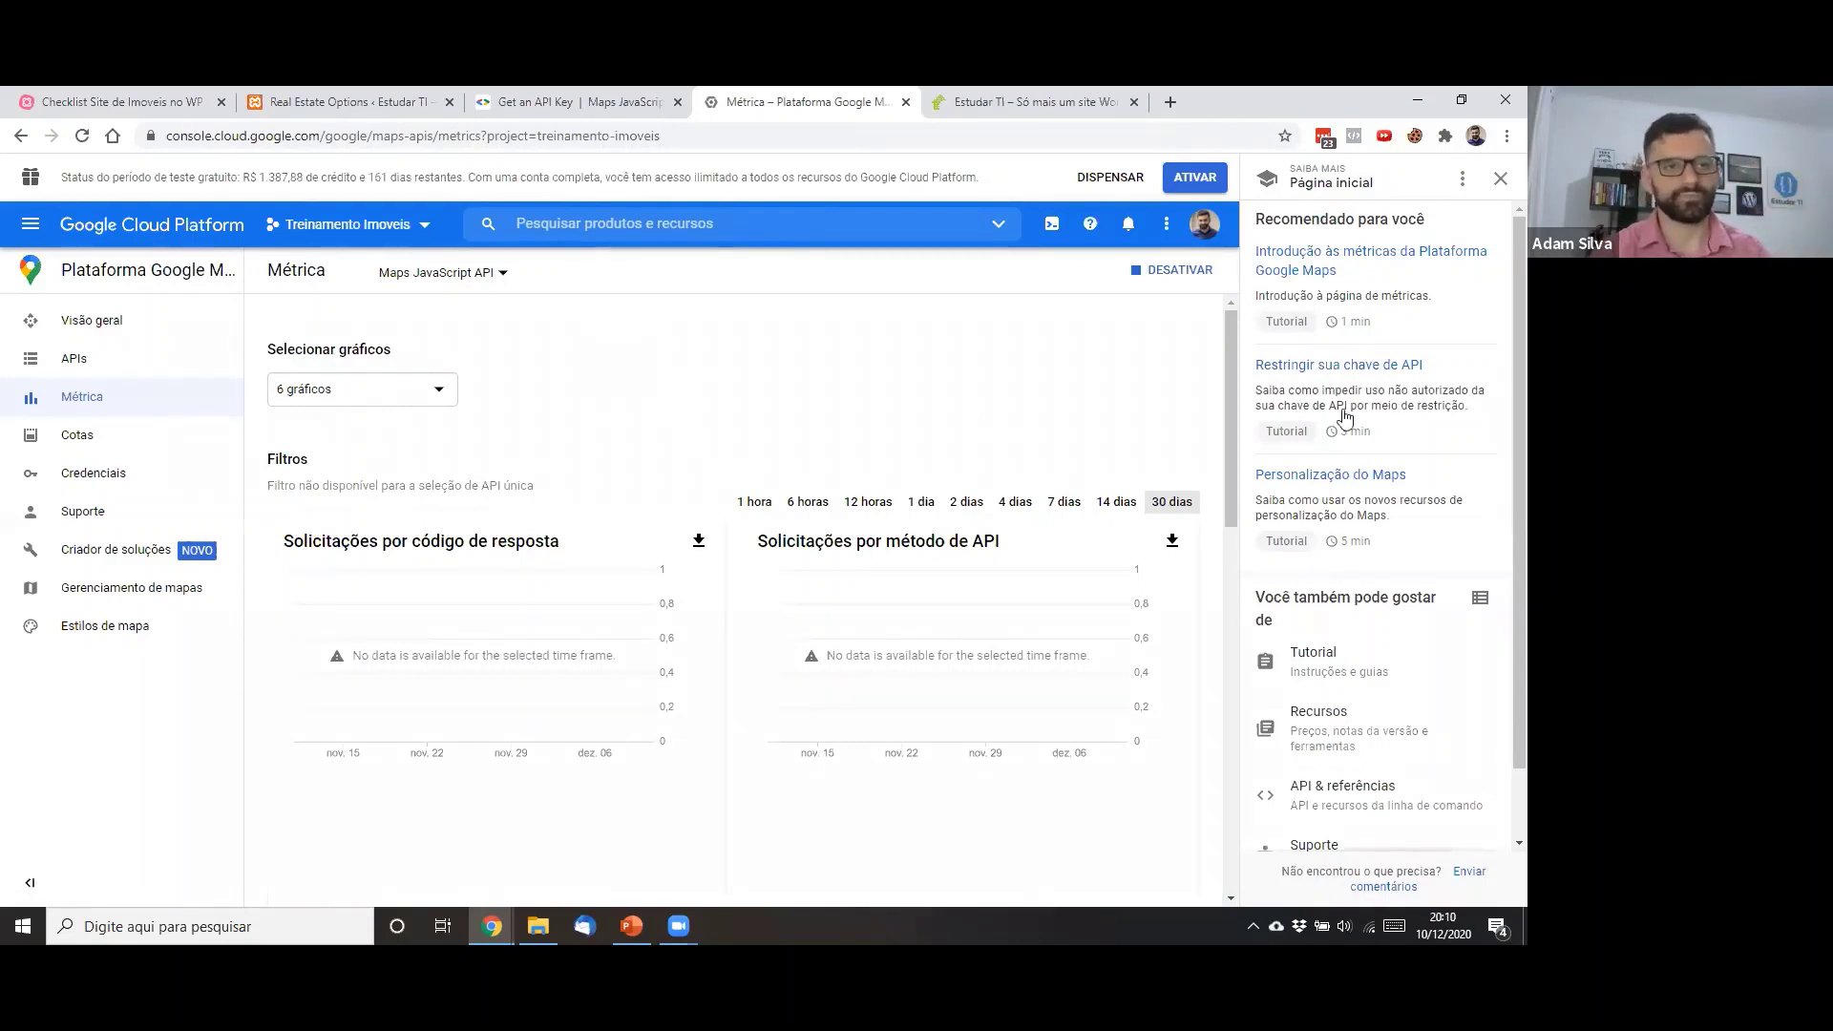
left_click_drag(1233, 336, 1221, 292)
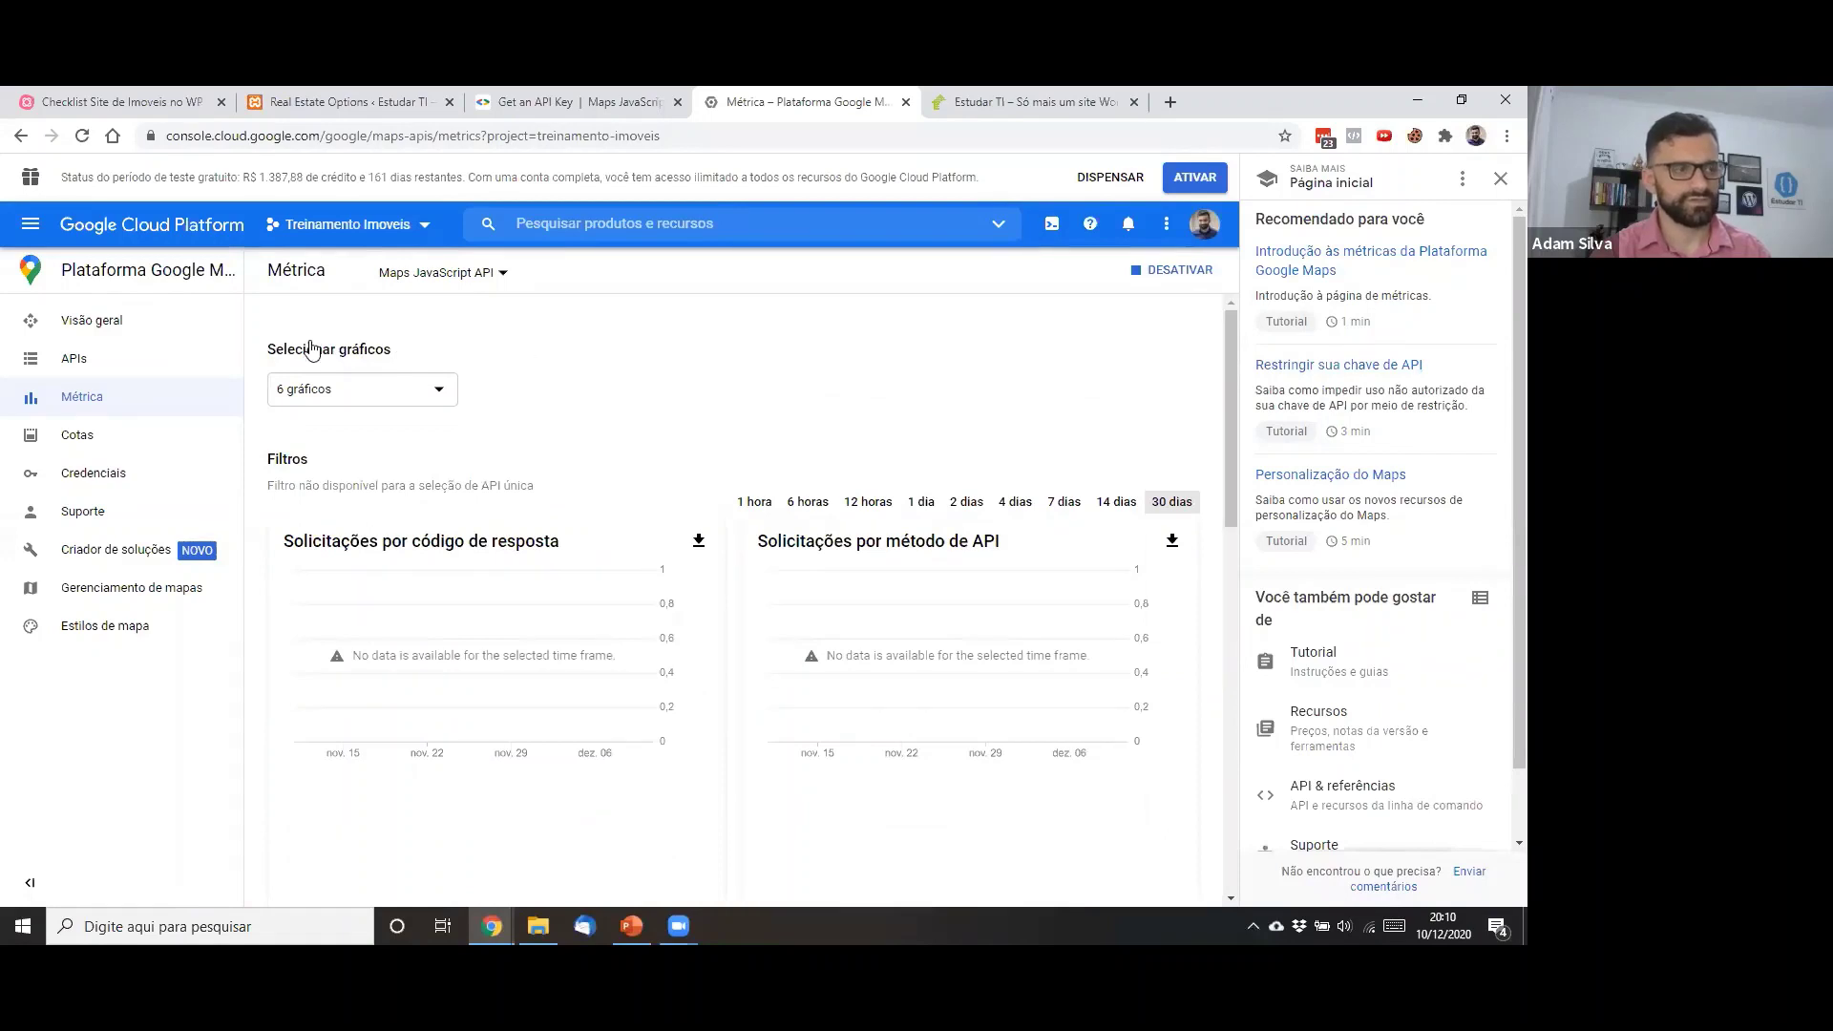
Enable the Geolocation API for the project from the list of other Maps APIs
left_click(81, 368)
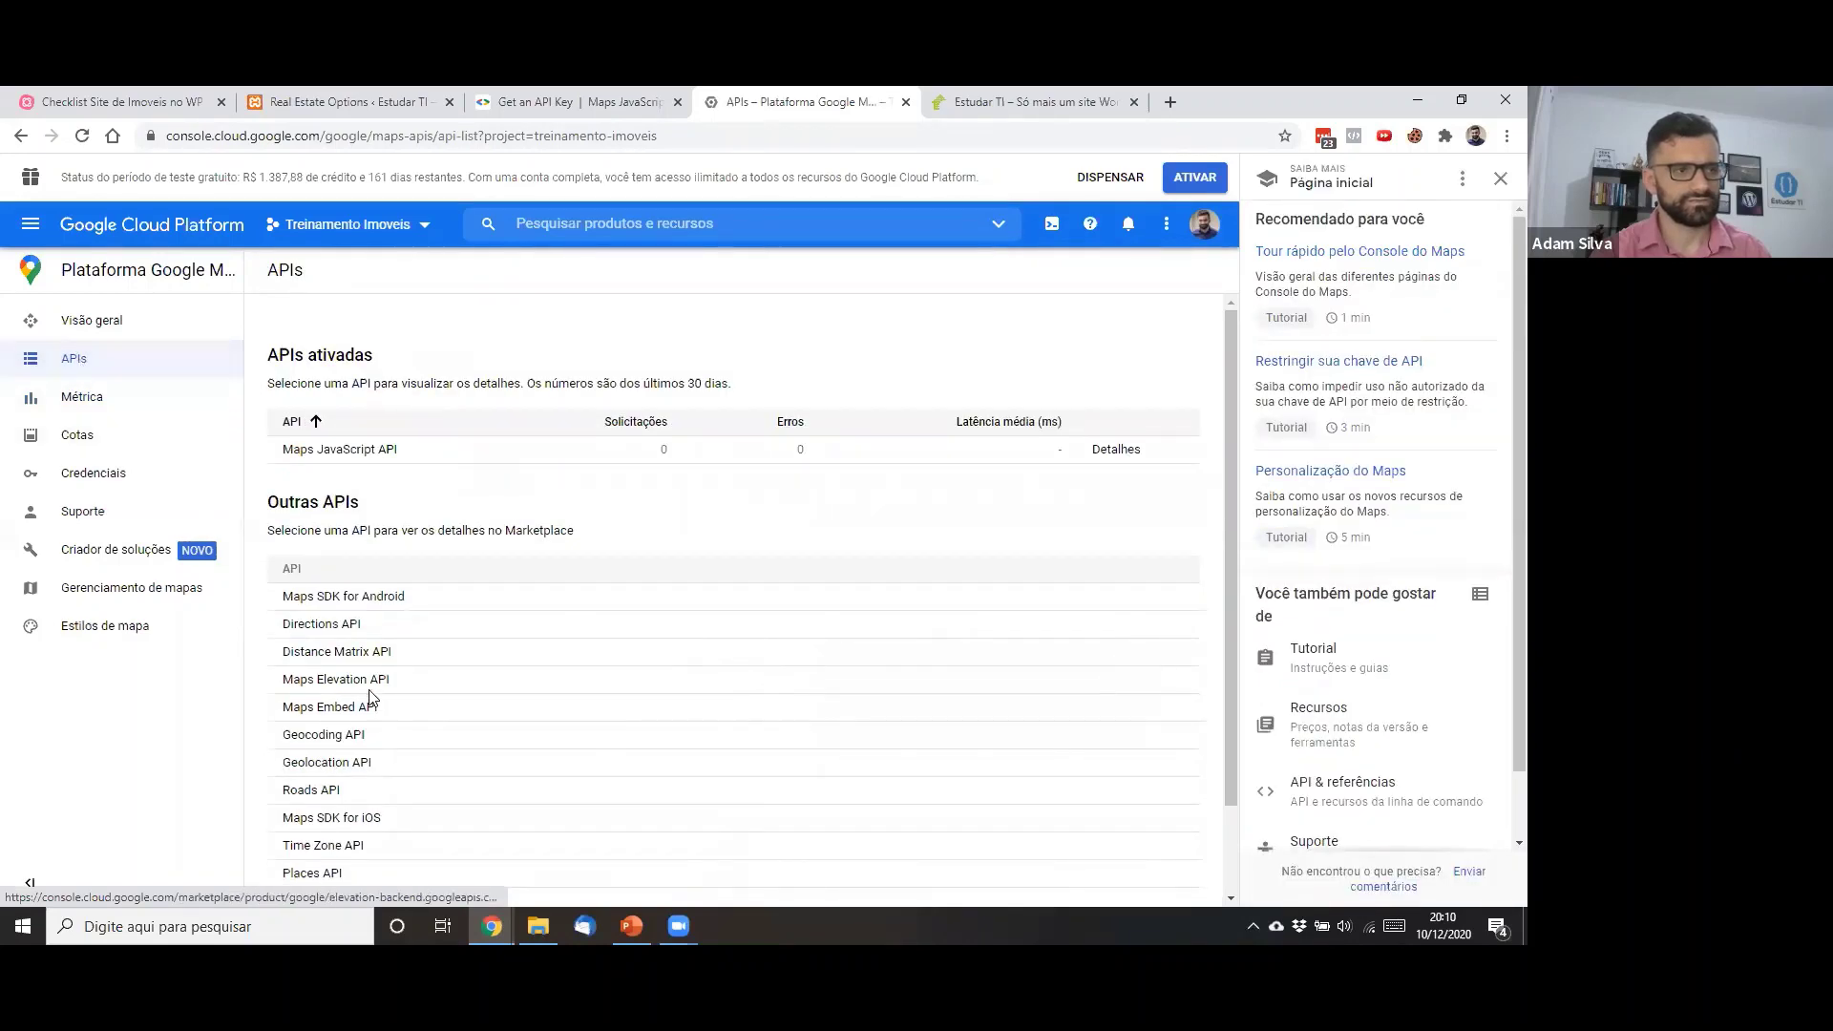
scroll(405, 605, "down", 2)
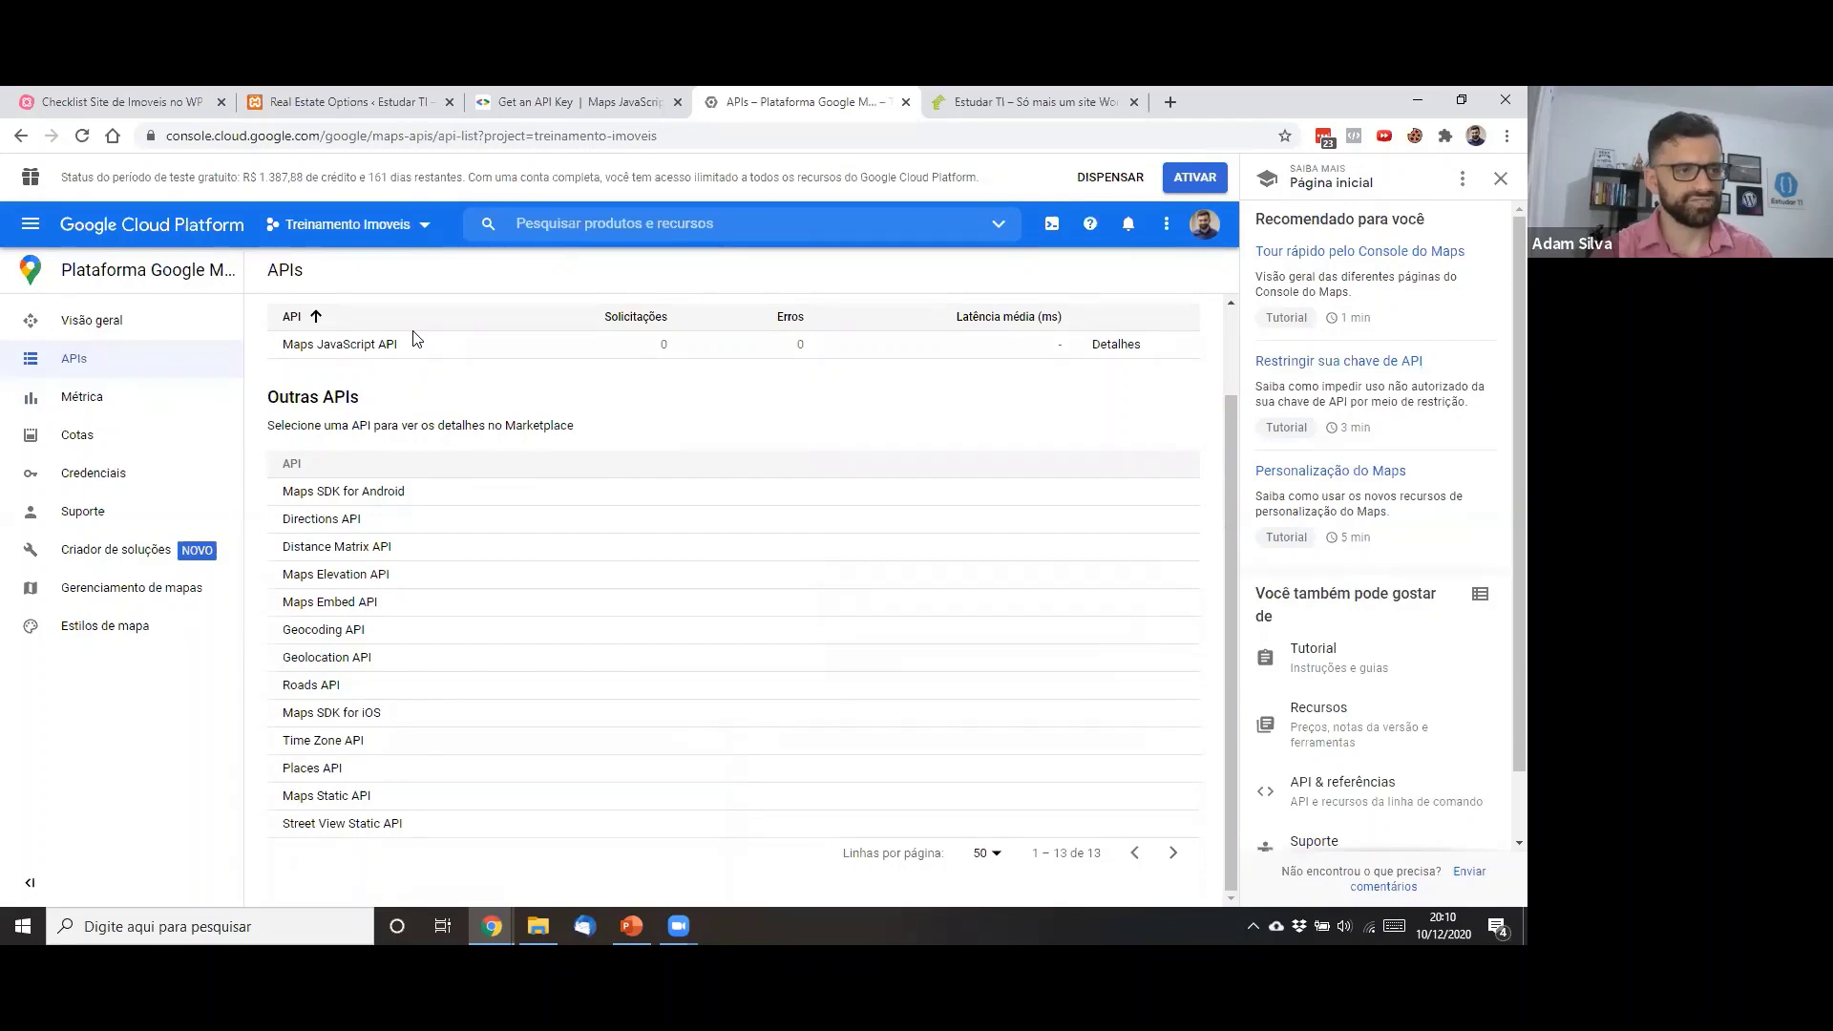
left_click(299, 658)
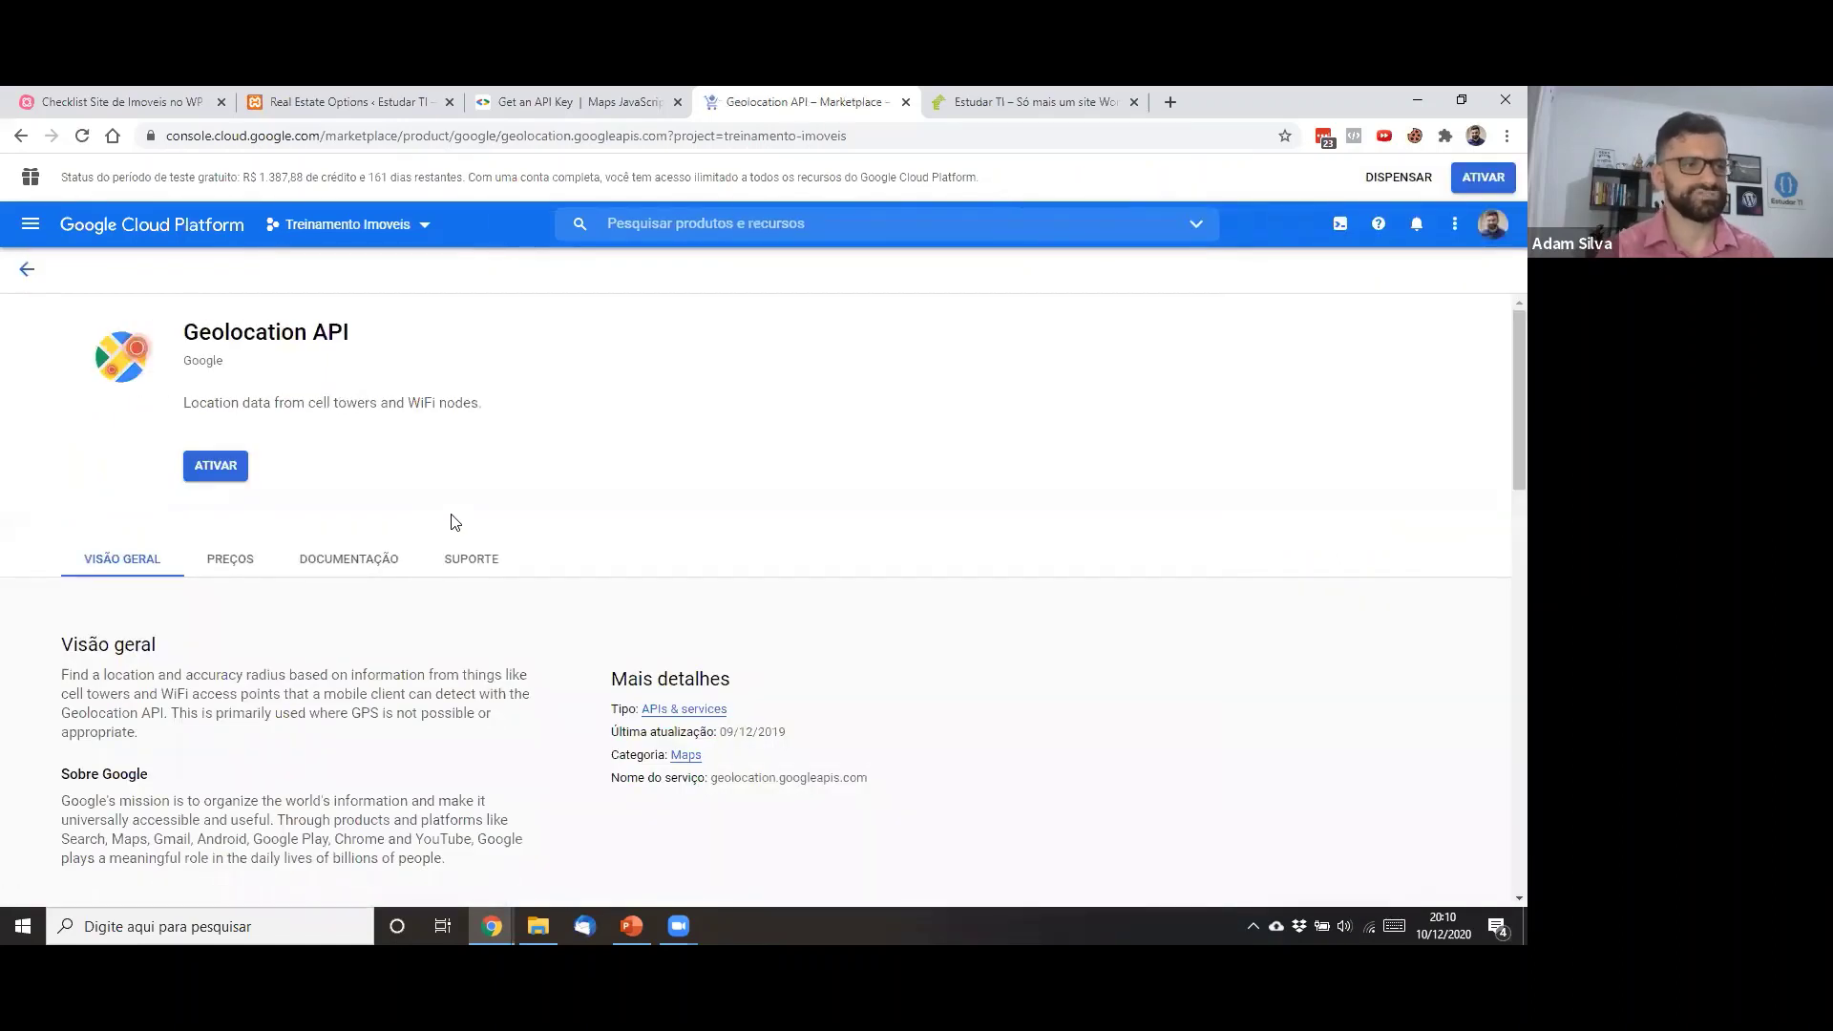
left_click(218, 473)
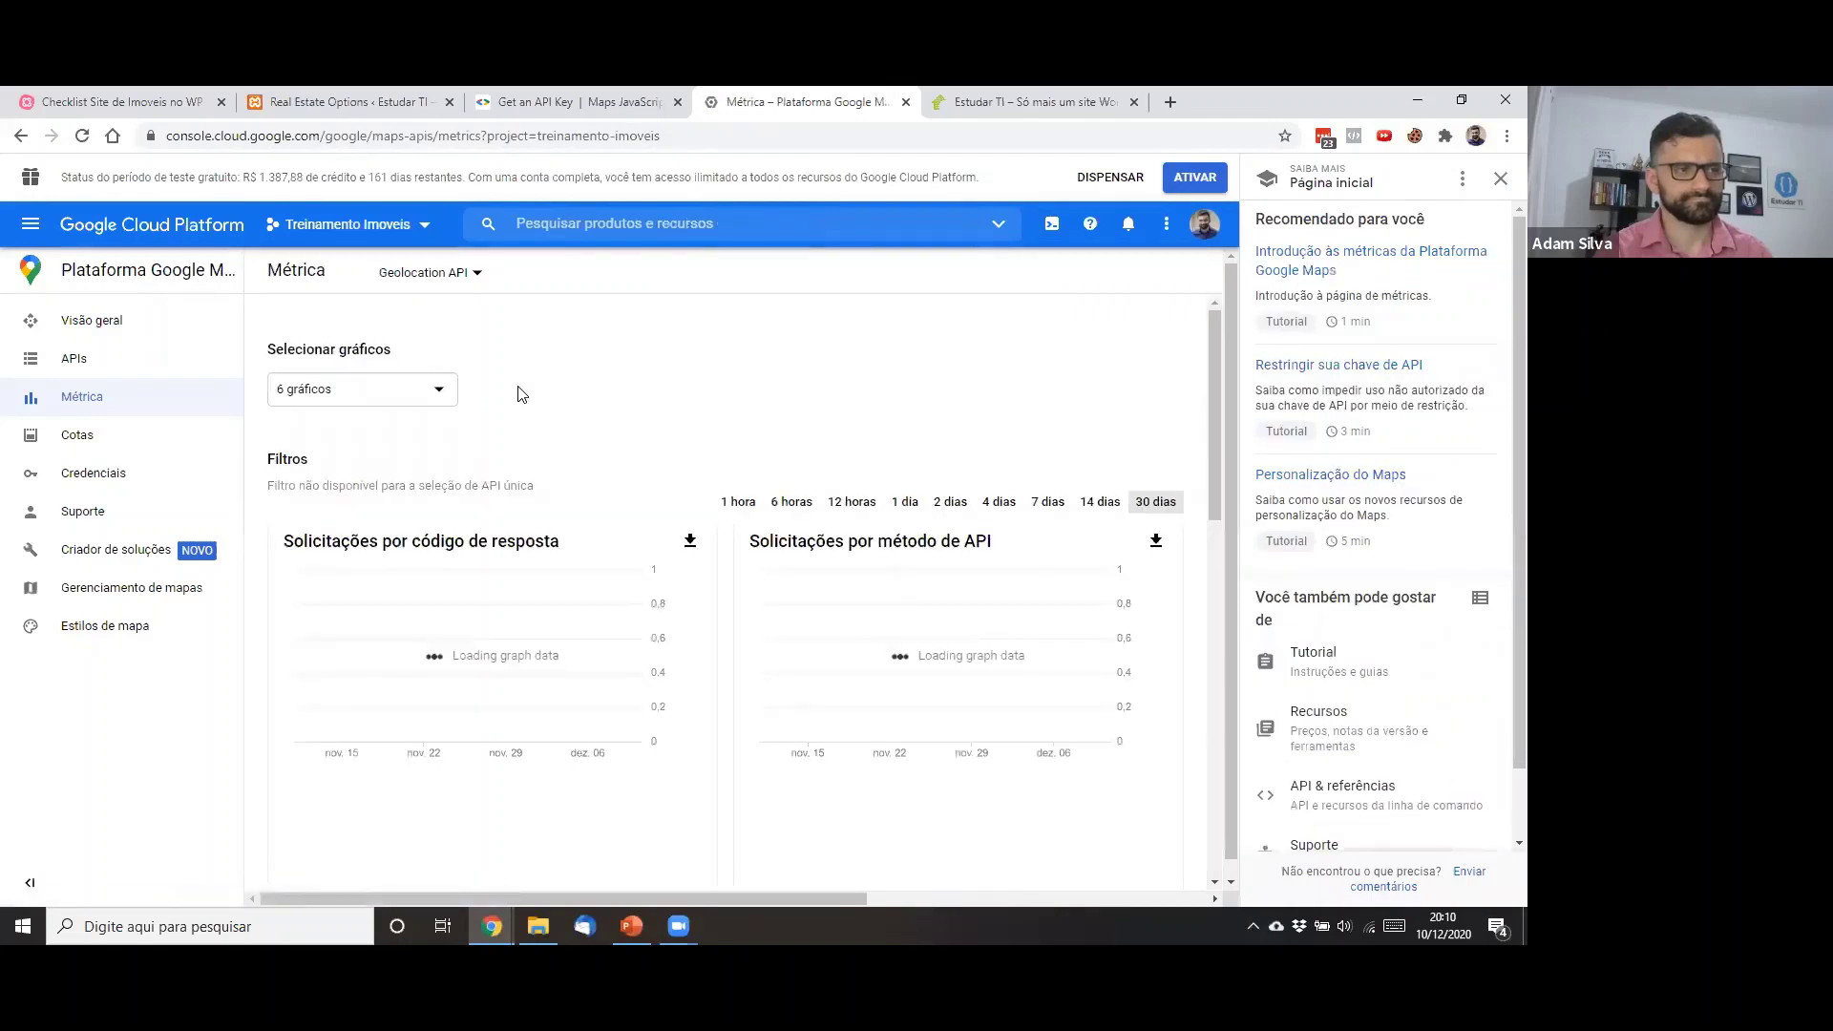
Enable the Places API for the project from the list of other Maps APIs
left_click(98, 372)
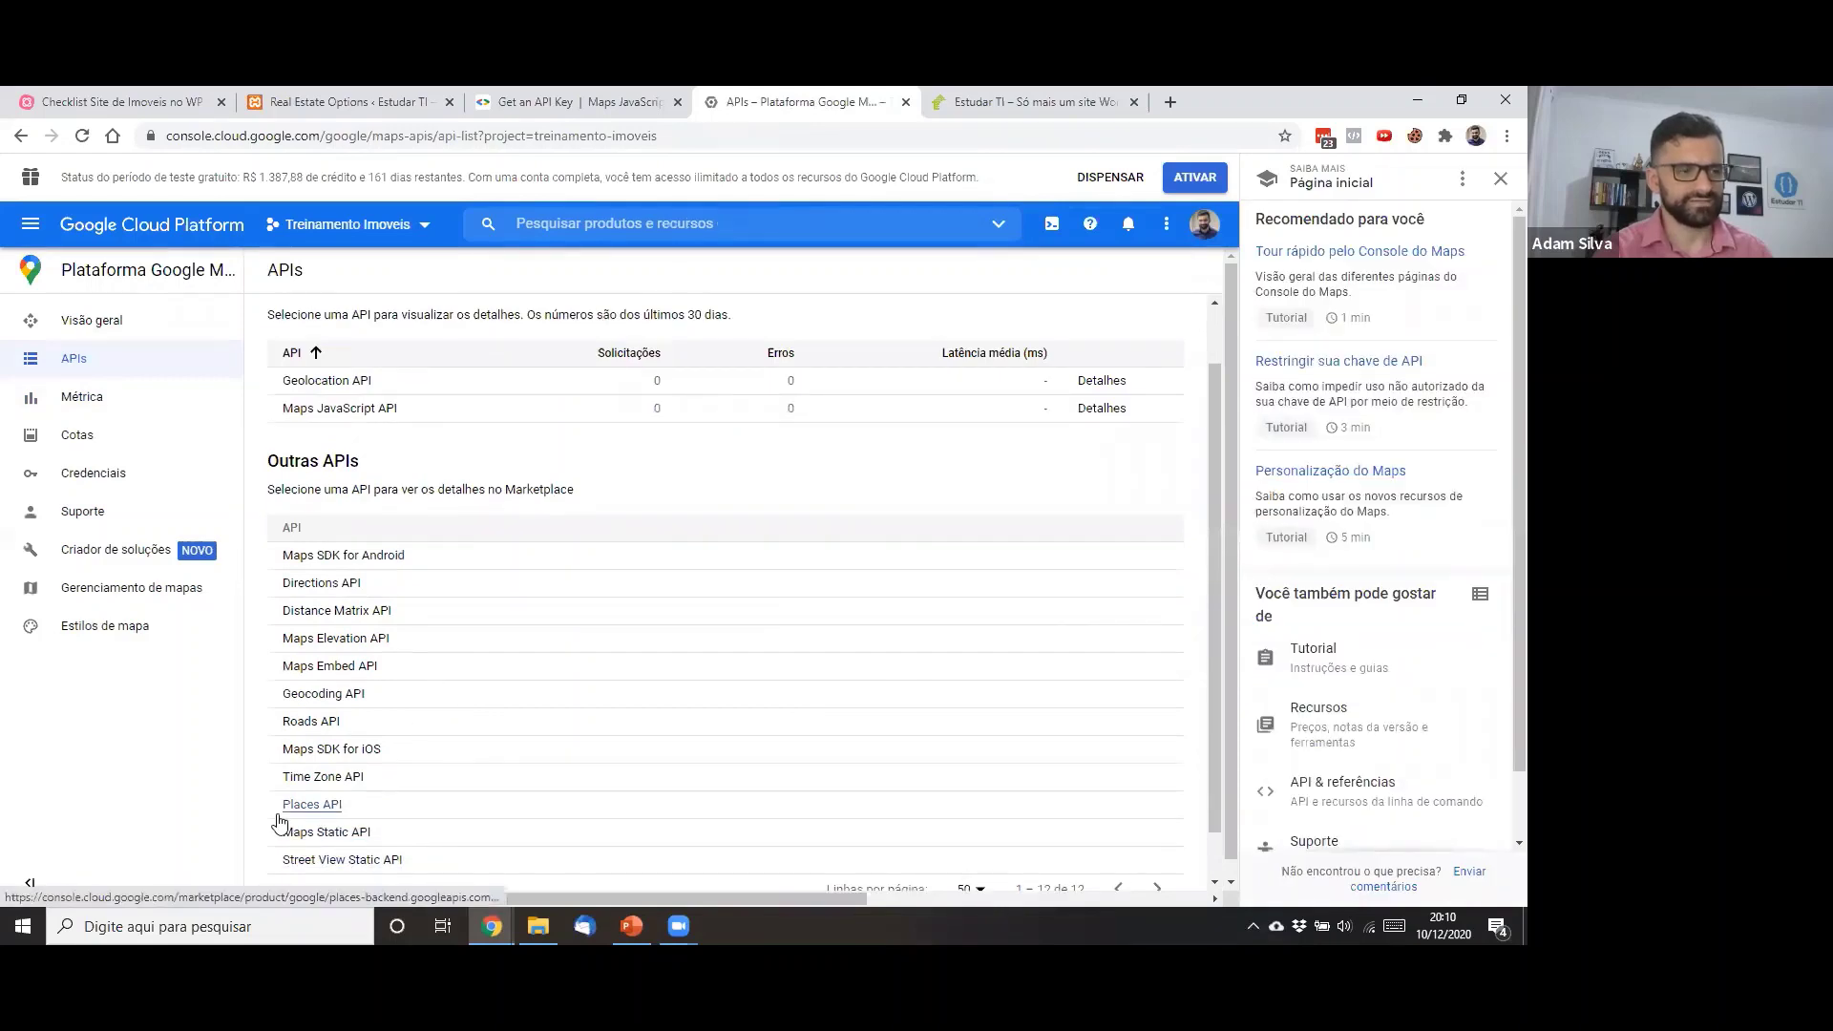
left_click(279, 816)
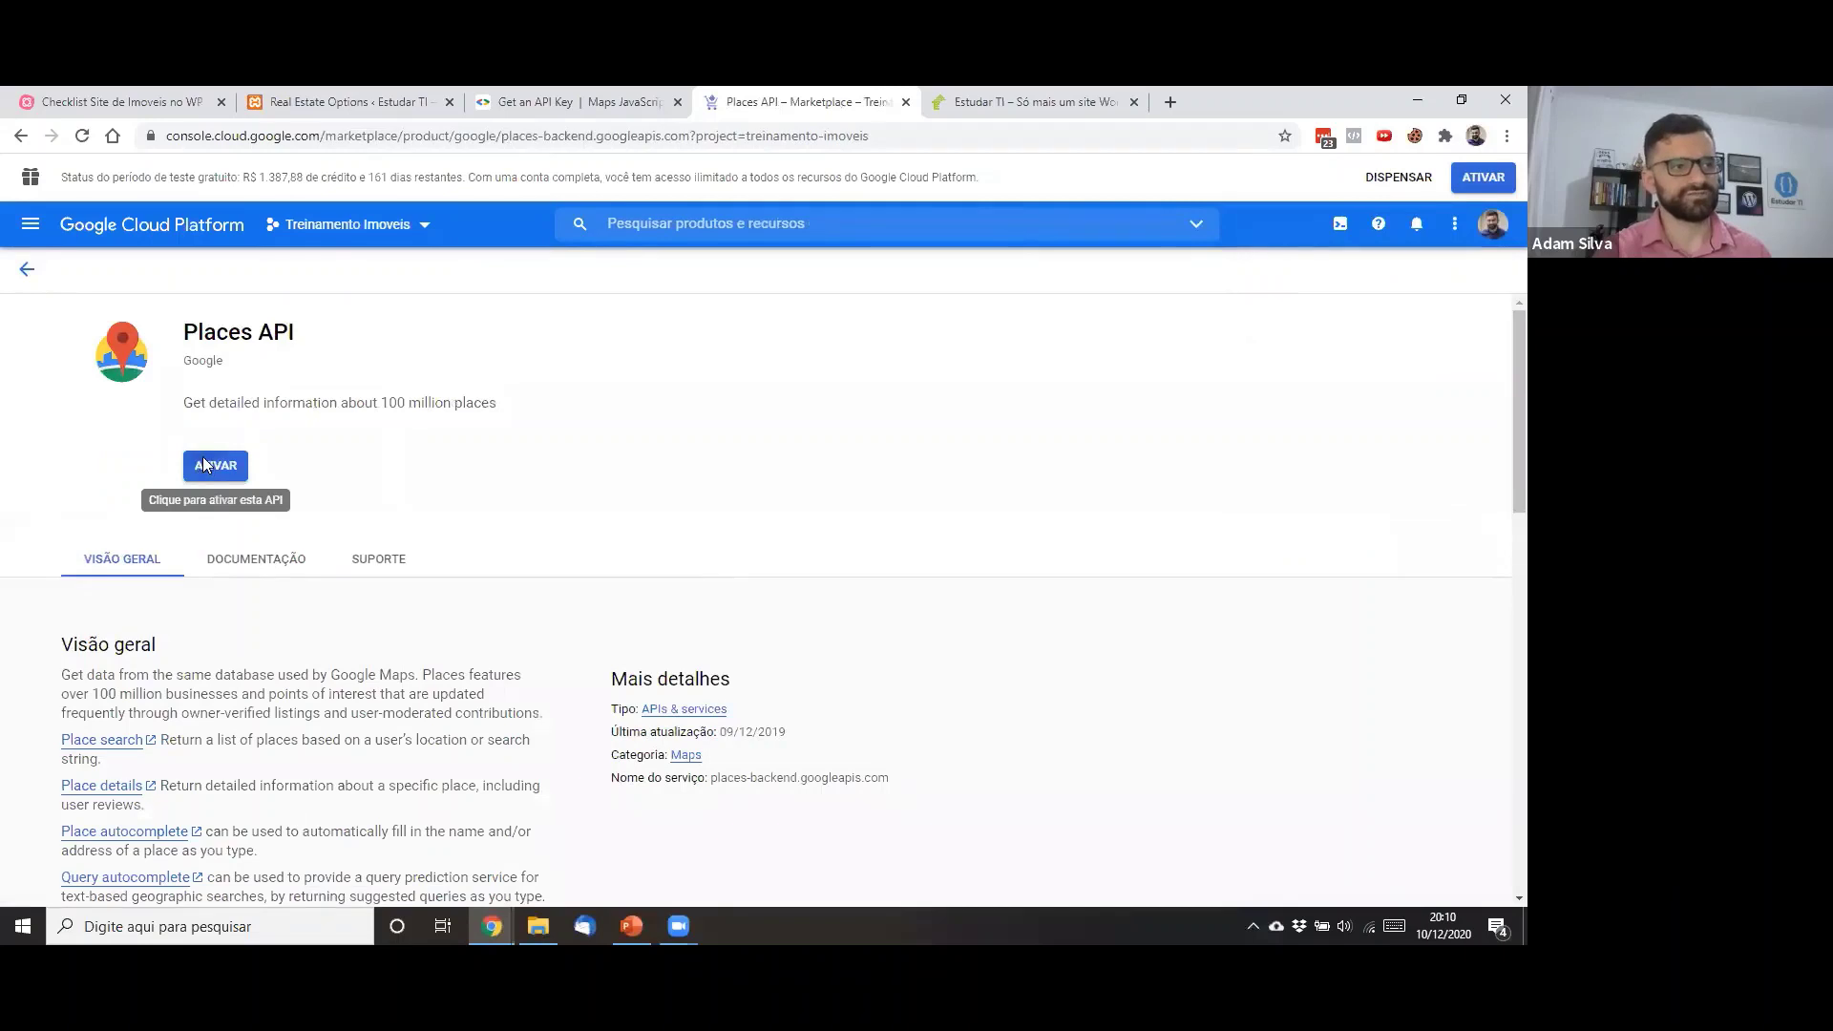
left_click(204, 460)
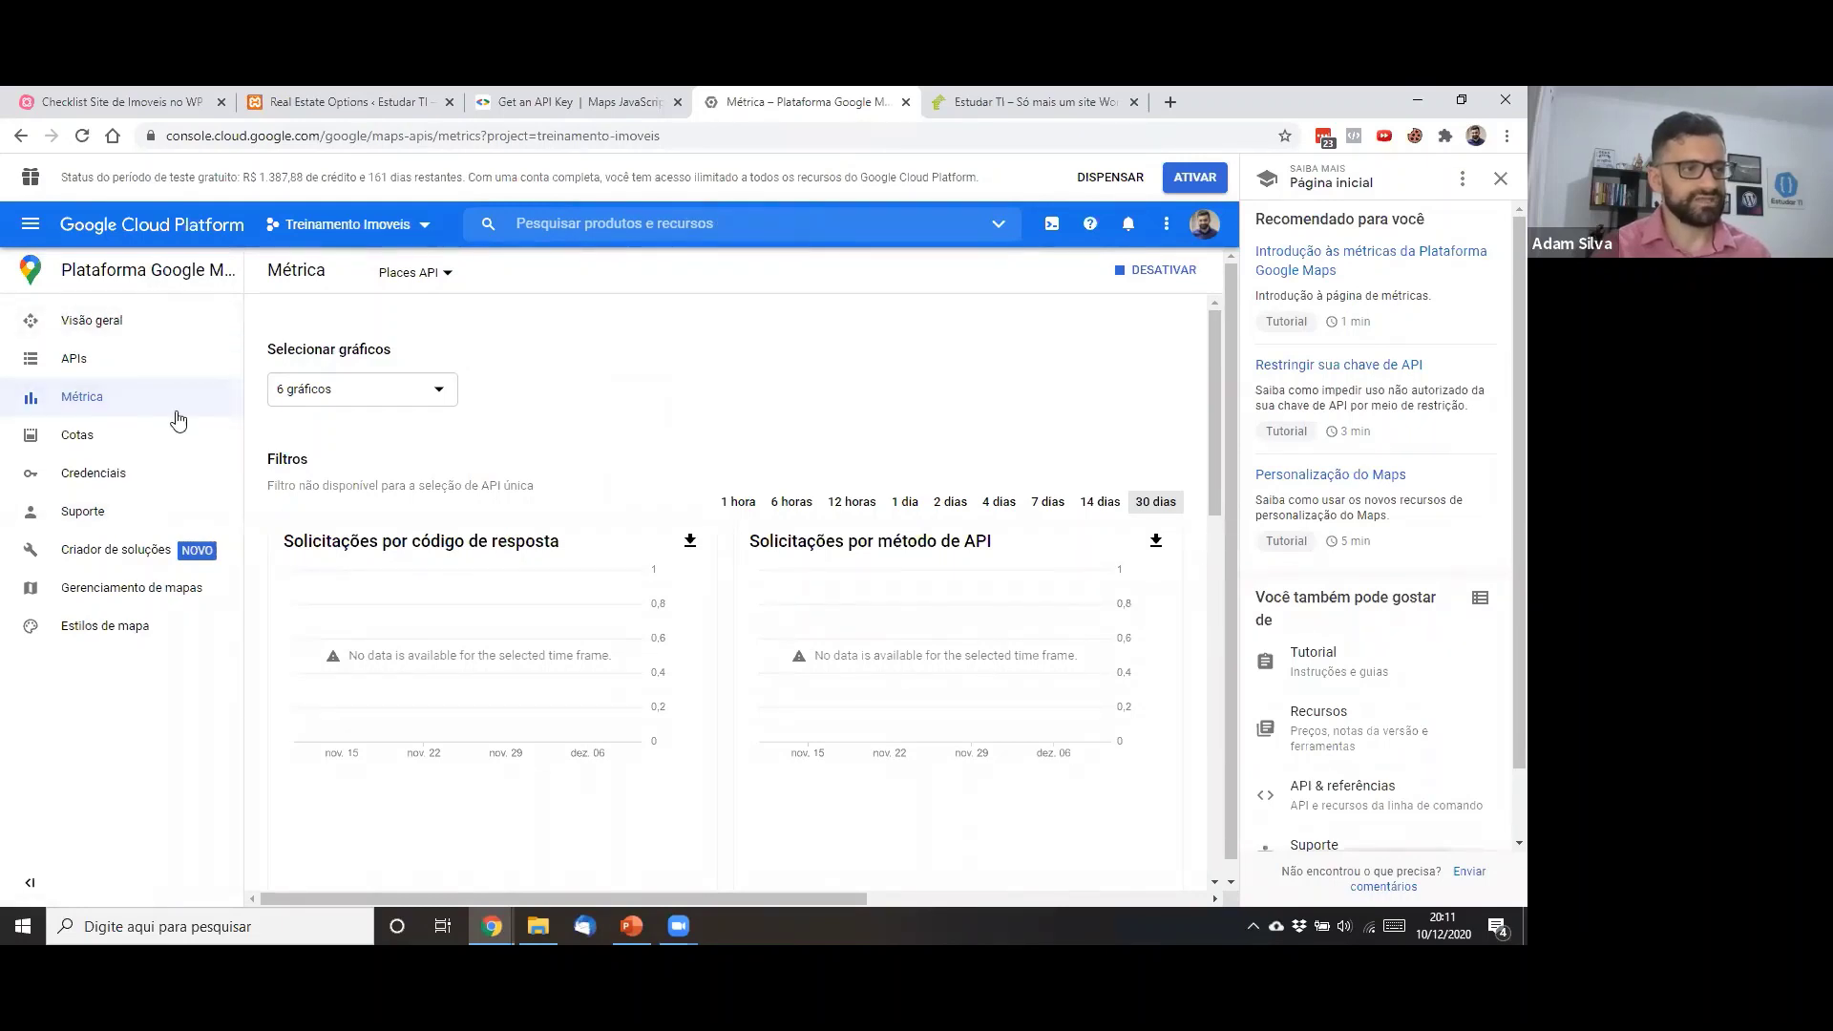
Create an API key in the project's credentials and copy it to the clipboard
left_click(104, 497)
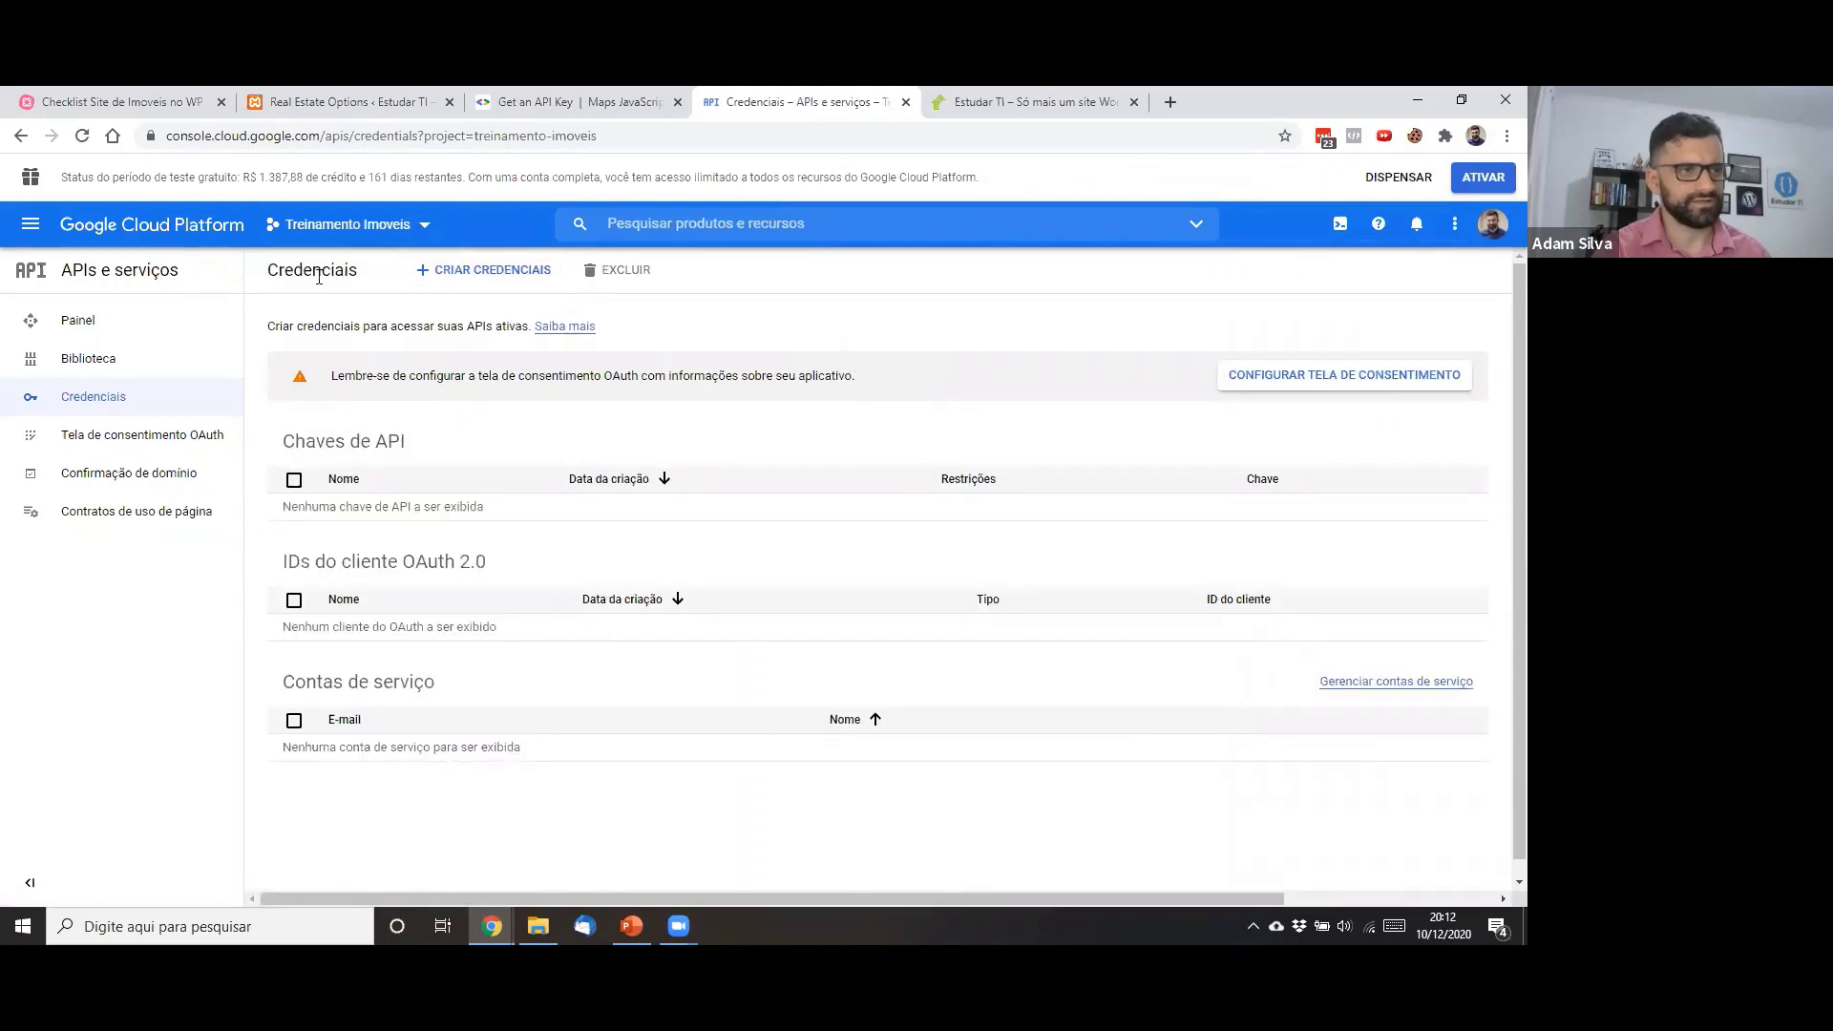
left_click(443, 277)
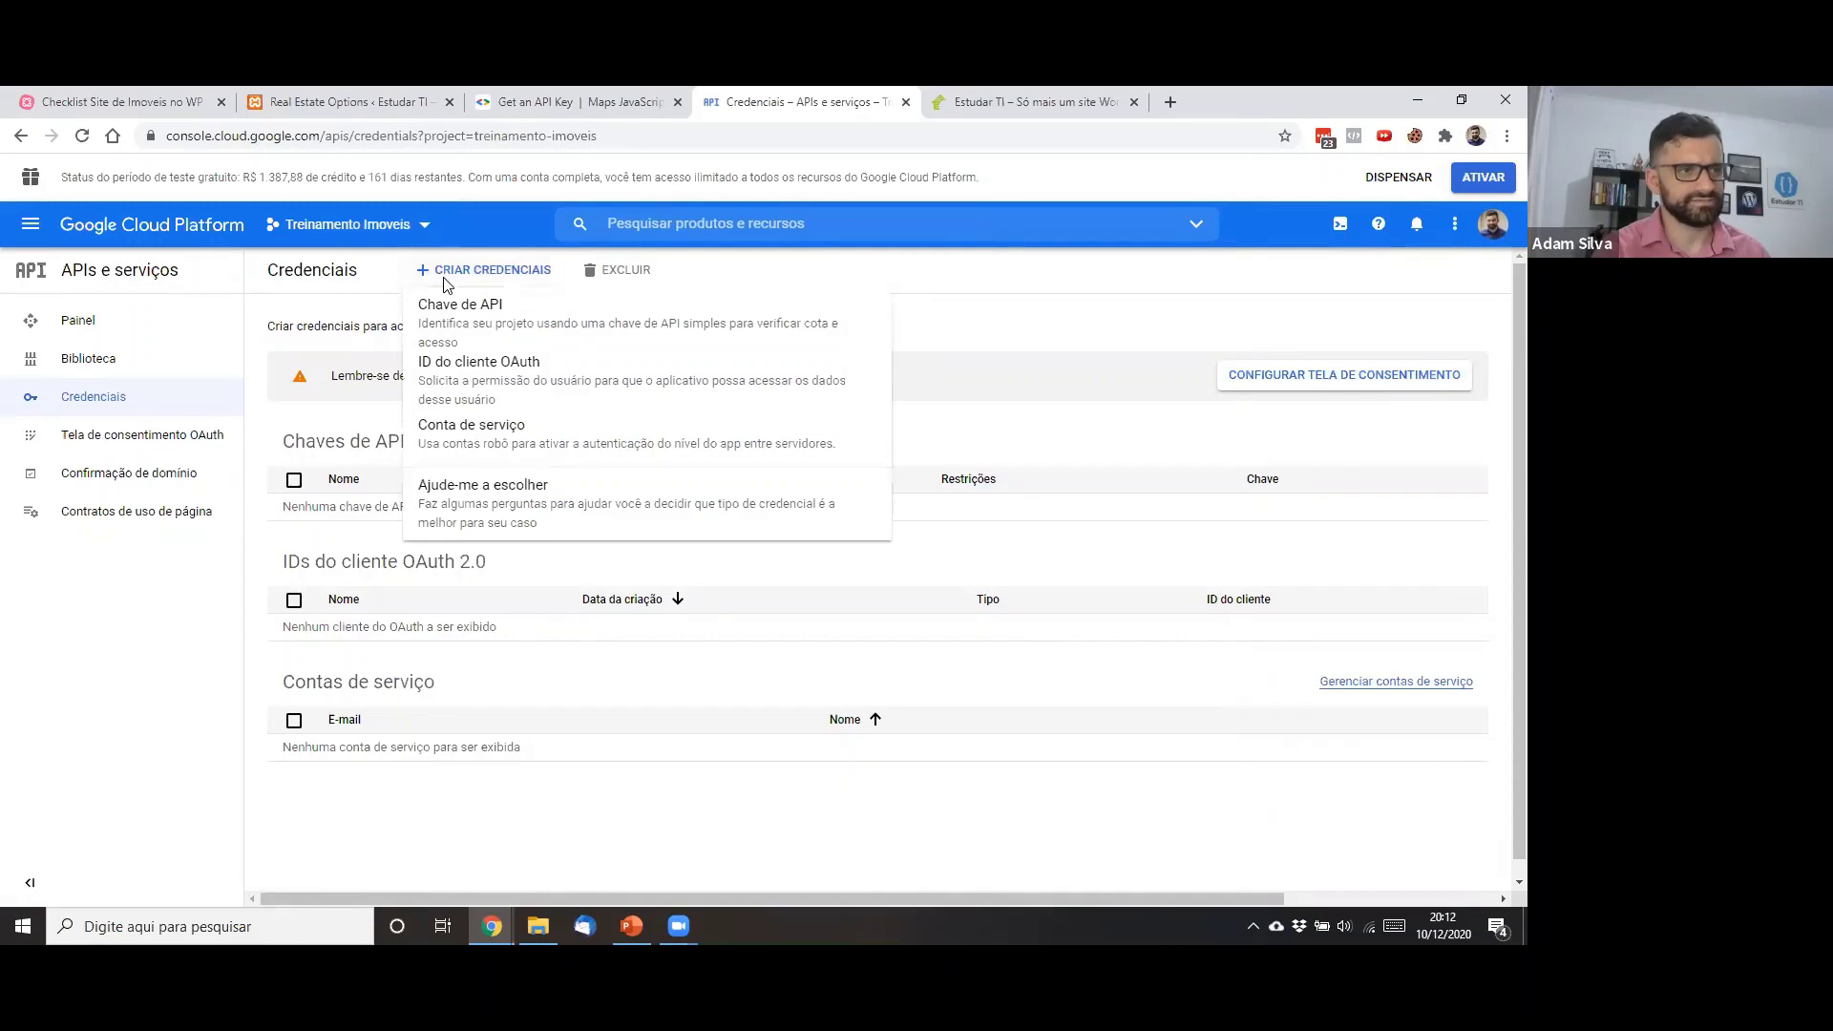
left_click(502, 322)
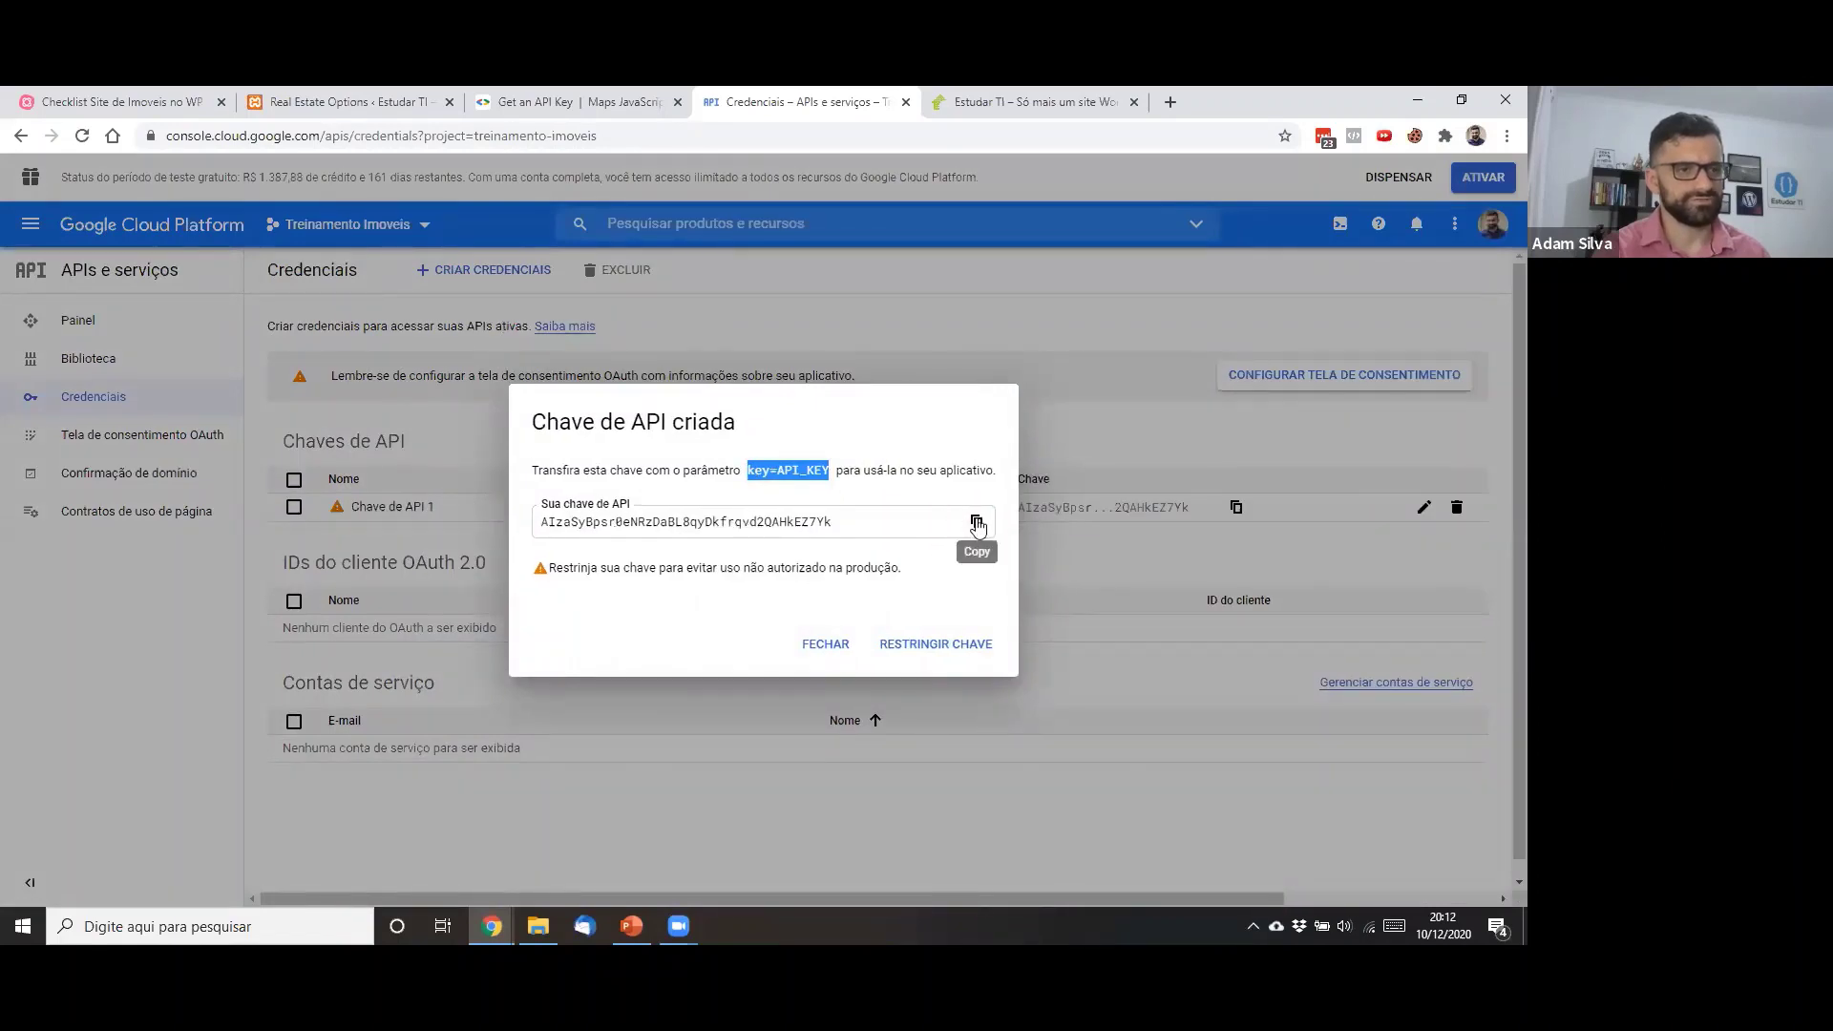
left_click(976, 522)
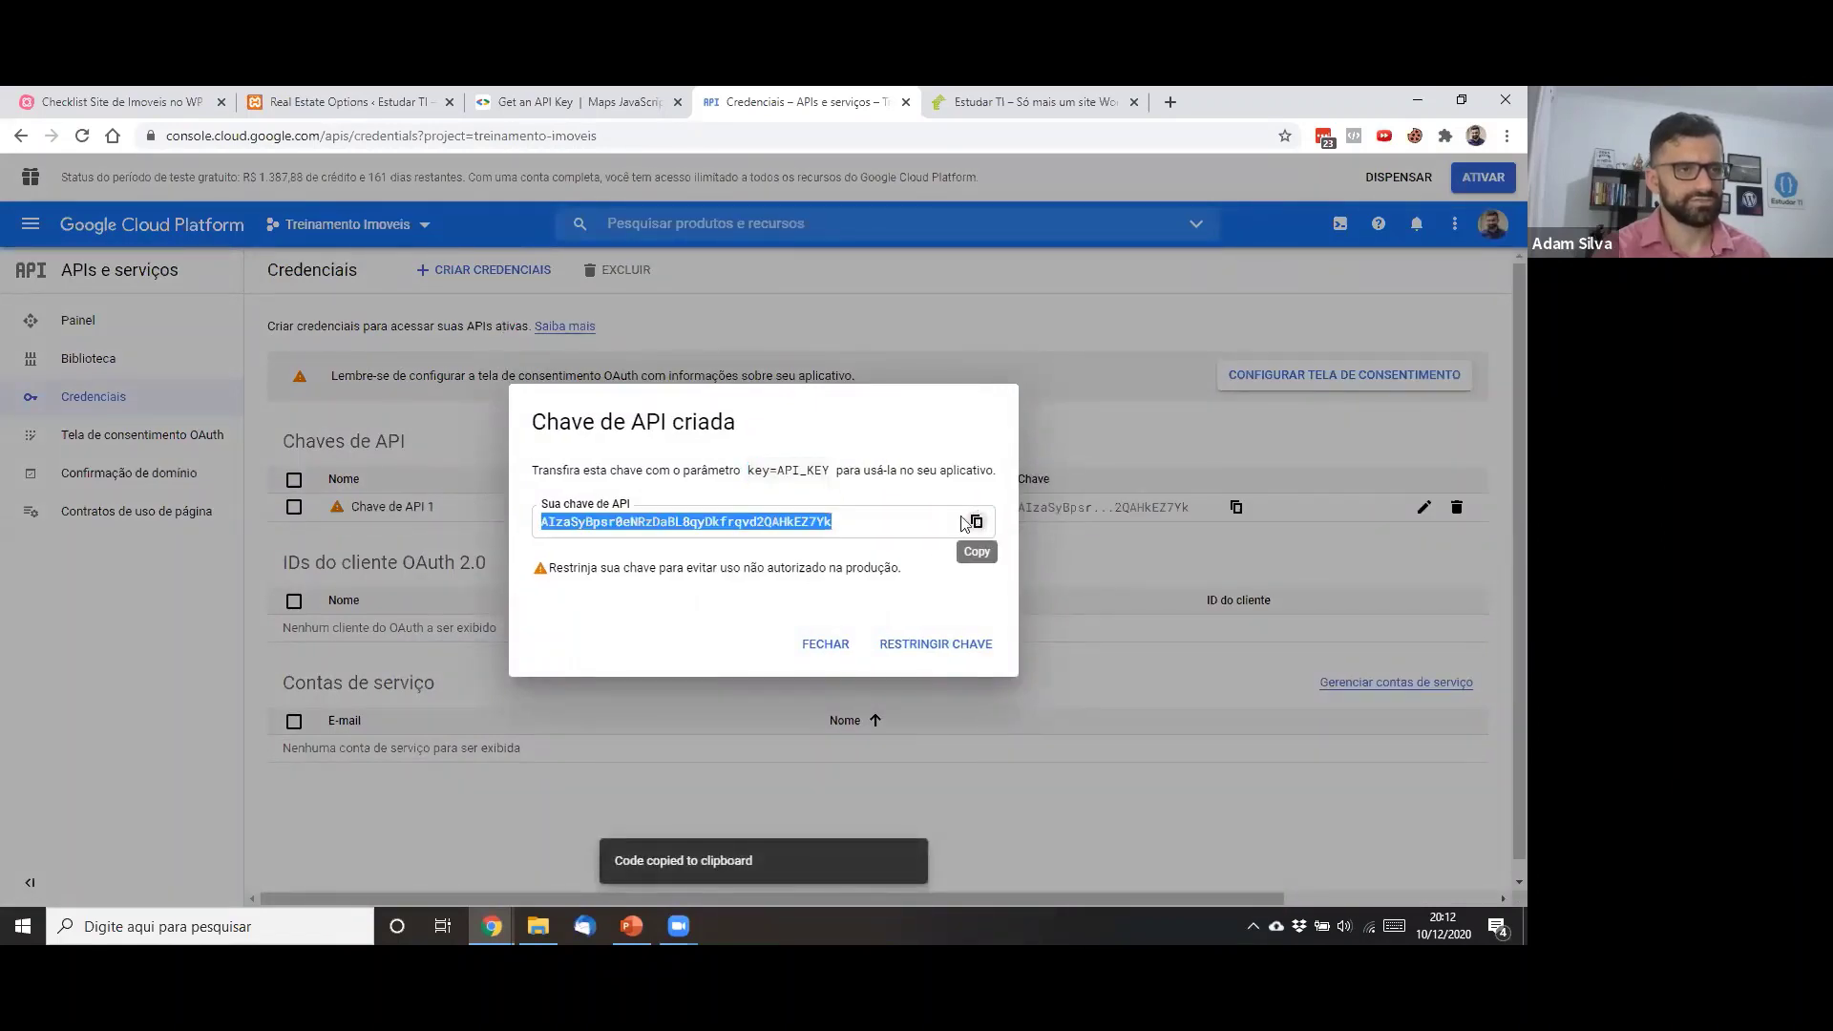
Switch to WordPress Real Estate Options, replace the Google Maps API KEY with the copied API key, and save the options
left_click(372, 99)
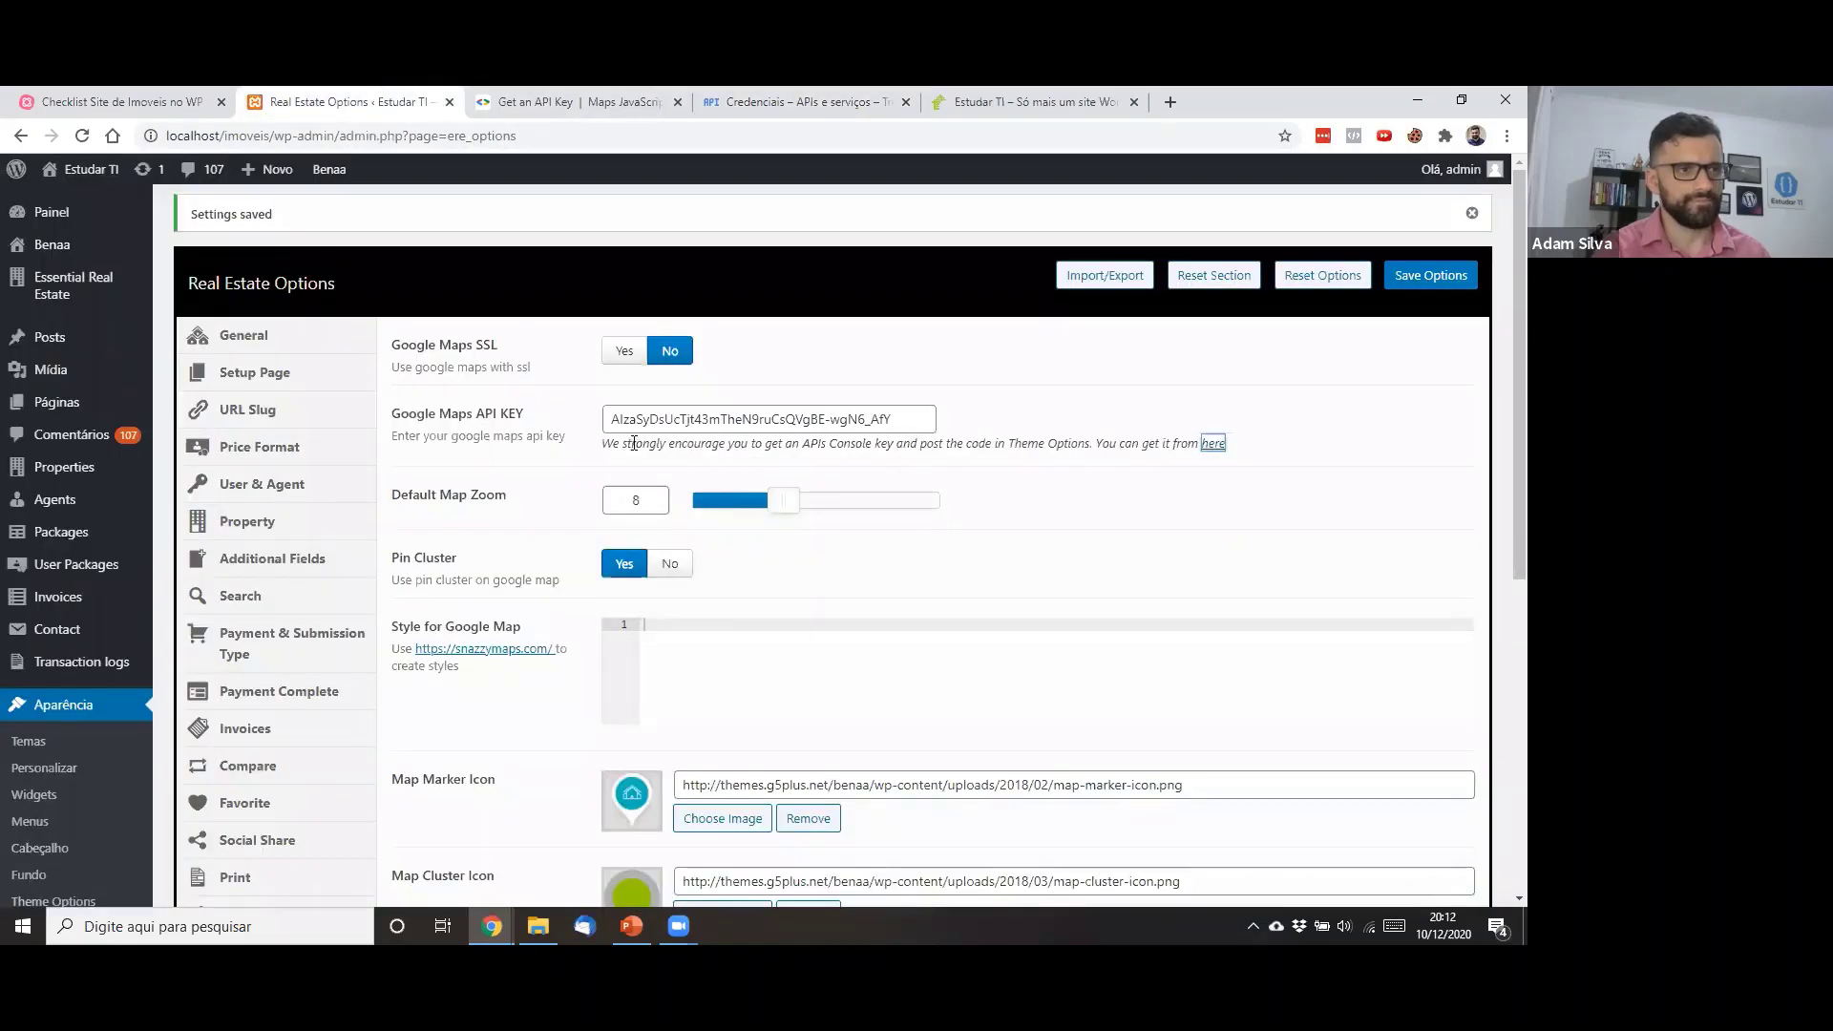
triple_click(651, 424)
key("ctrl+v")
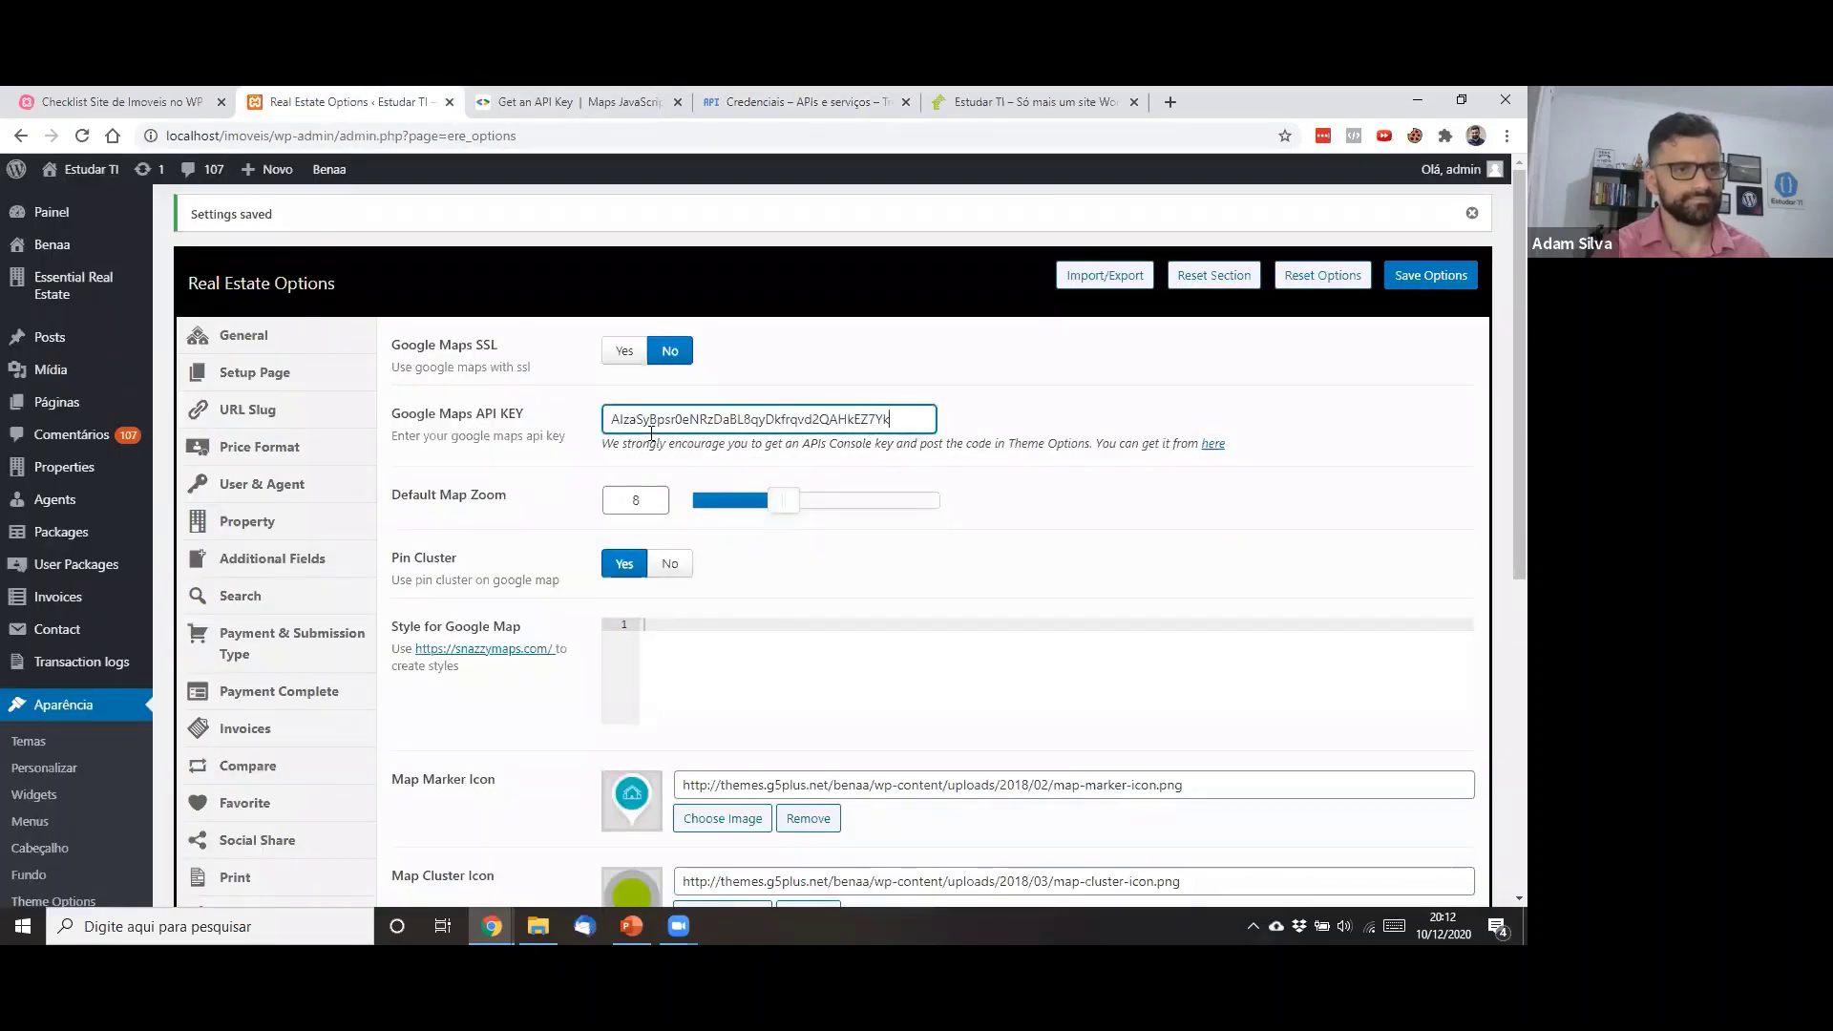
left_click(1053, 409)
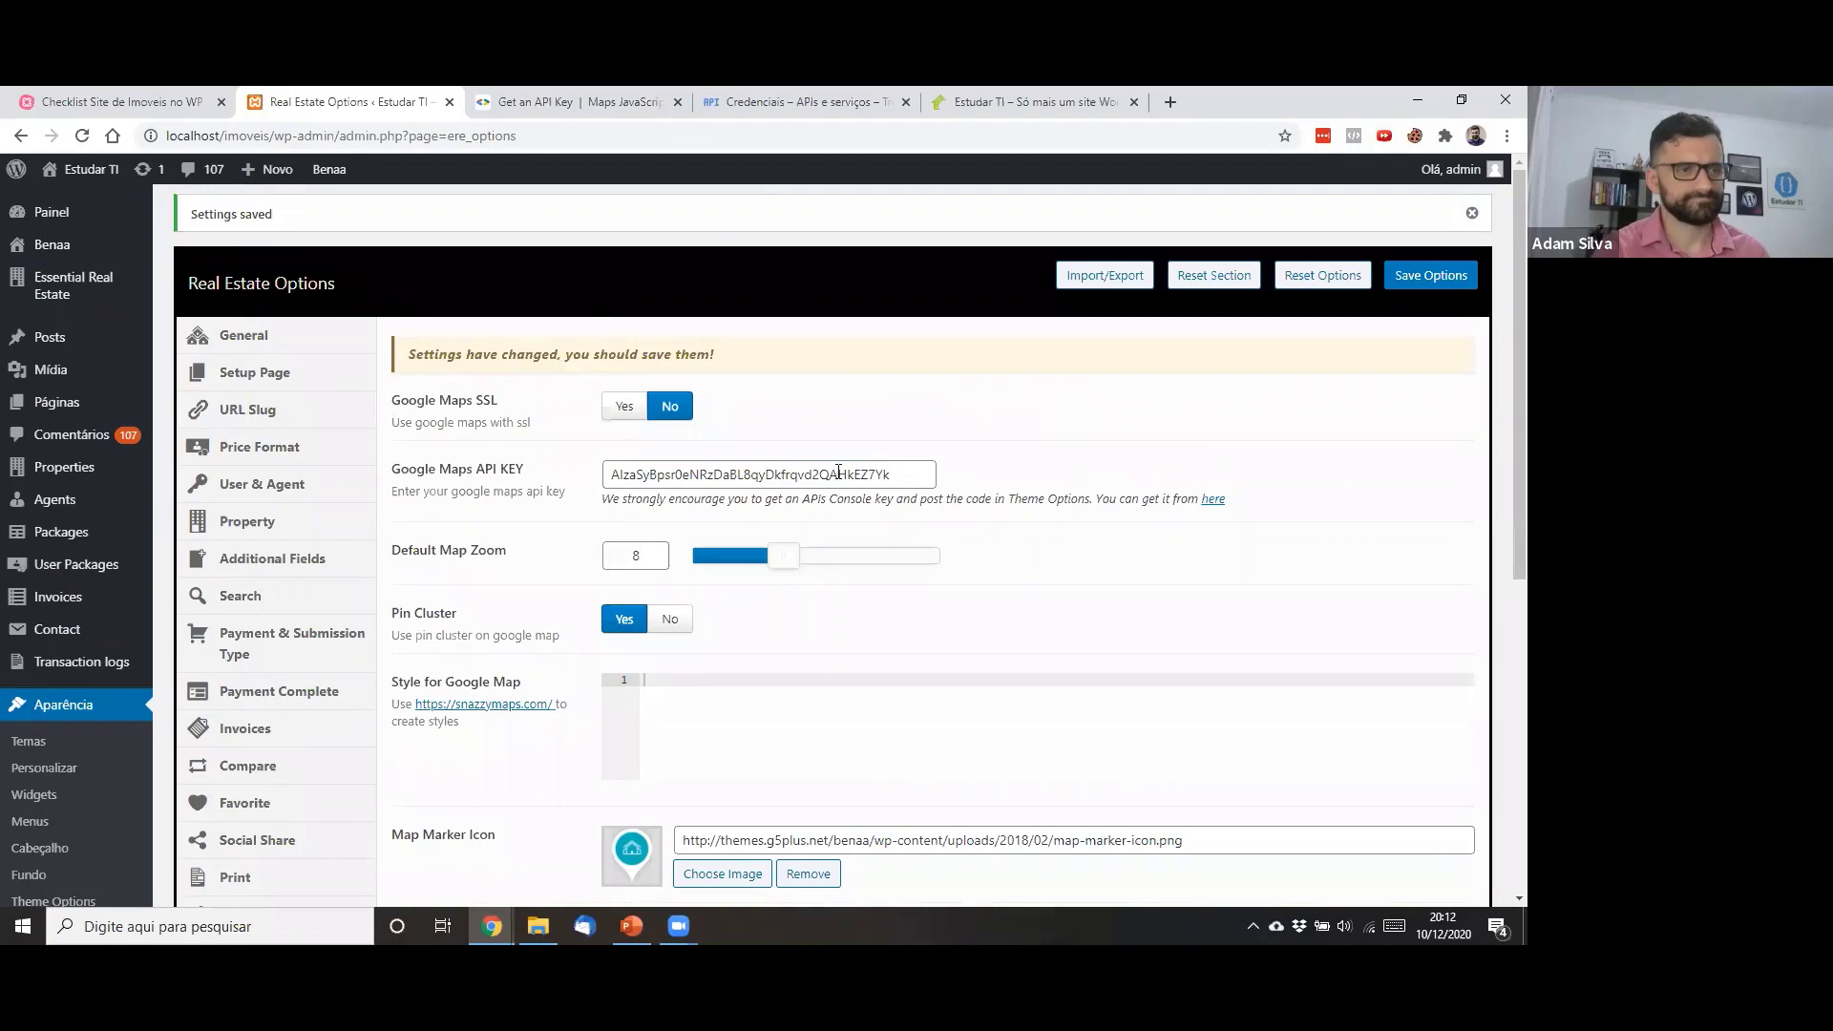
scroll(838, 473, "down", 6)
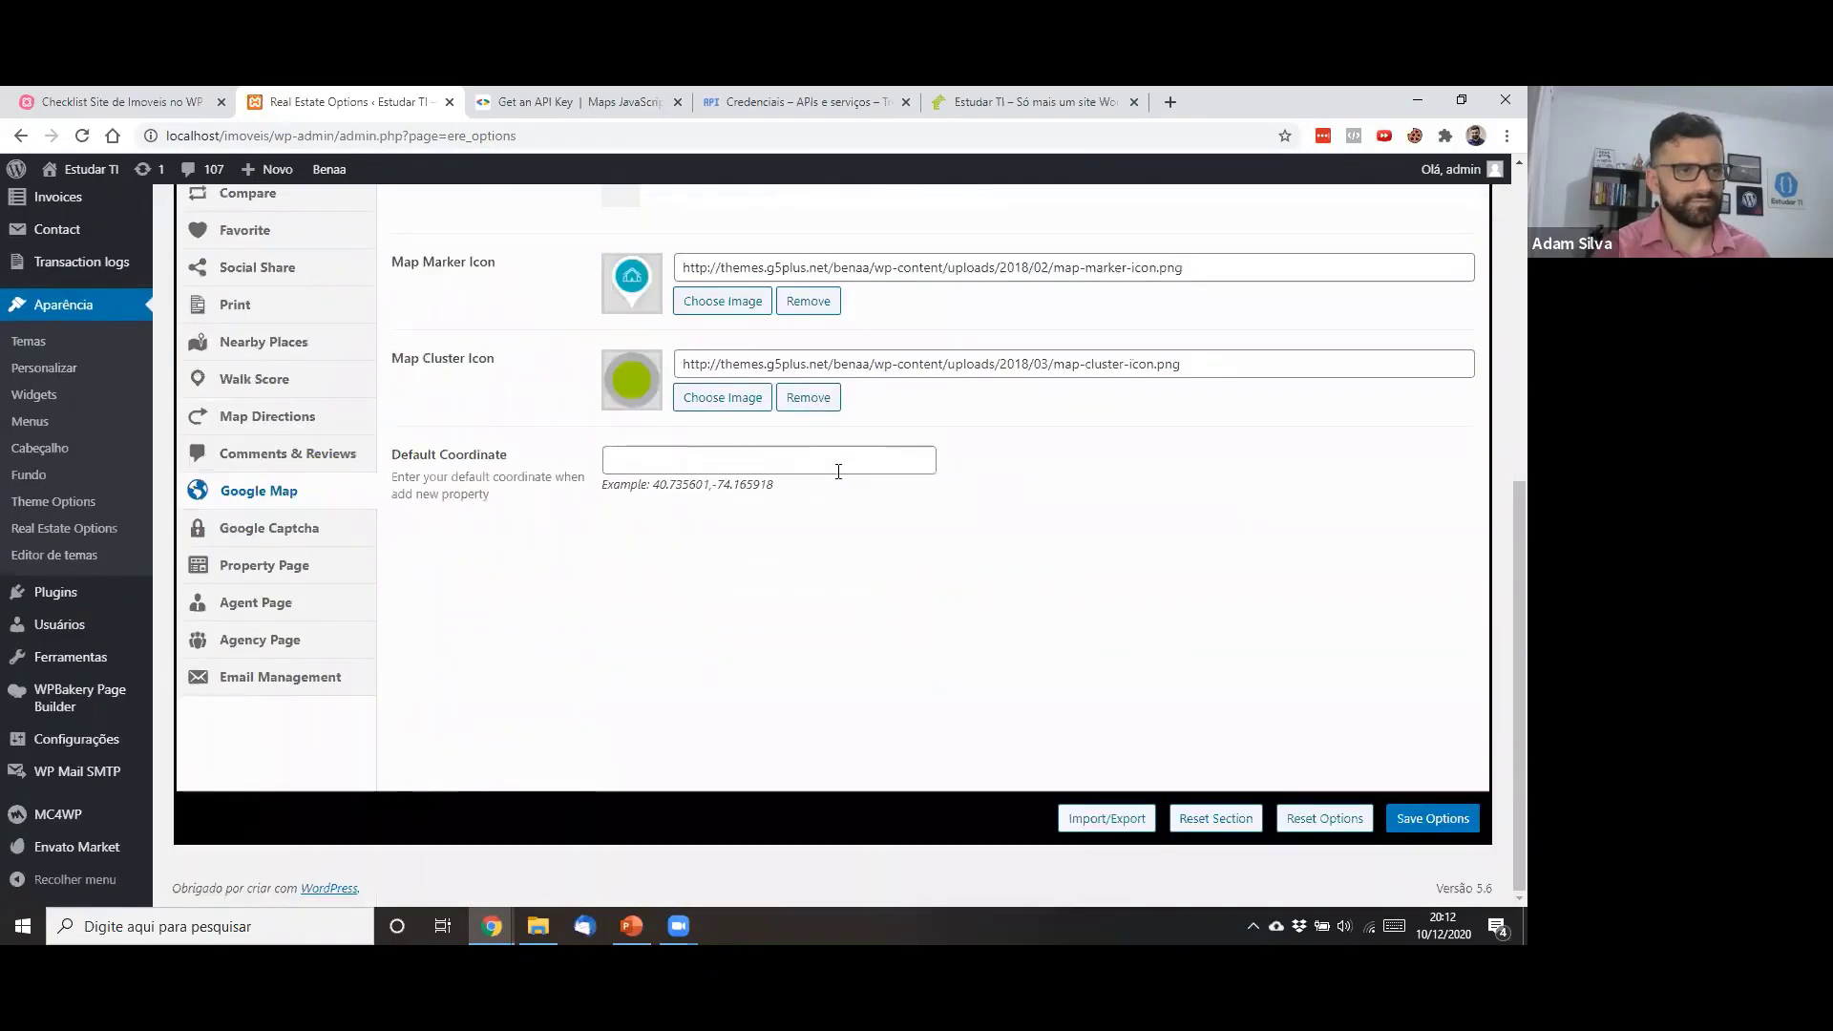
scroll(839, 473, "up", 6)
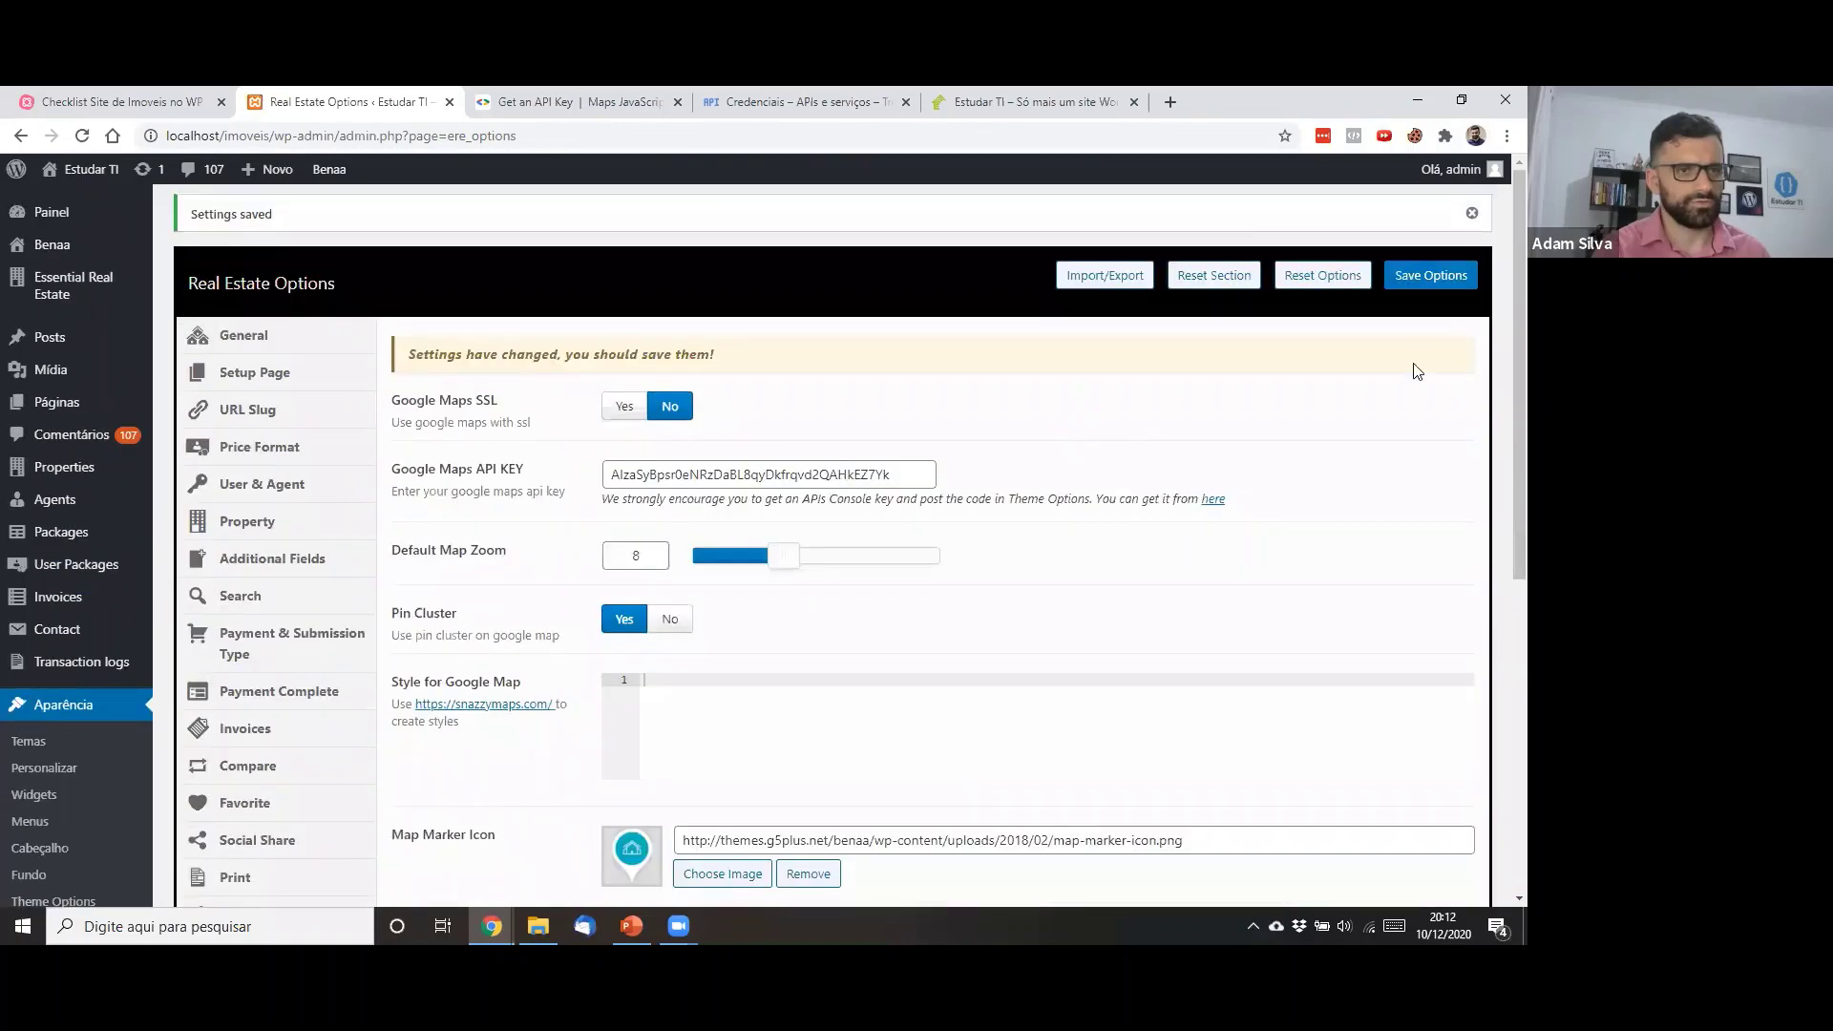
left_click(1431, 277)
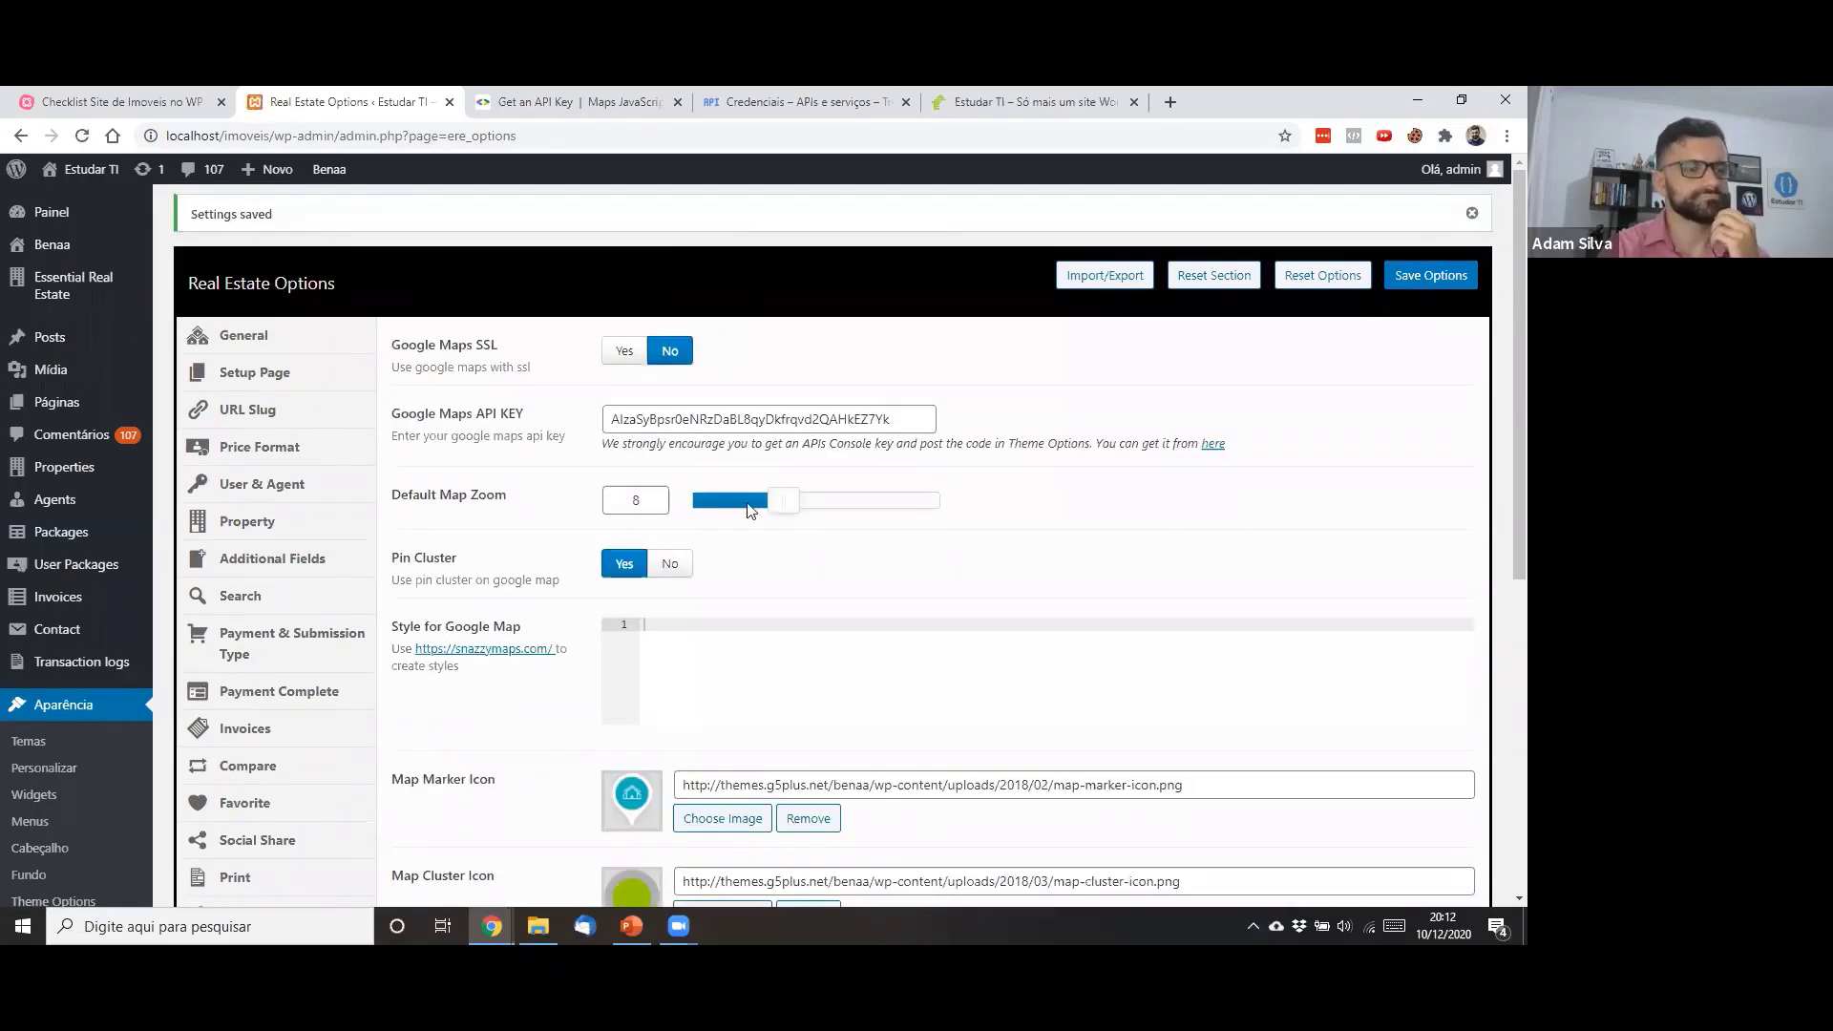
scroll(778, 537, "down", 1)
scroll(778, 537, "down", 3)
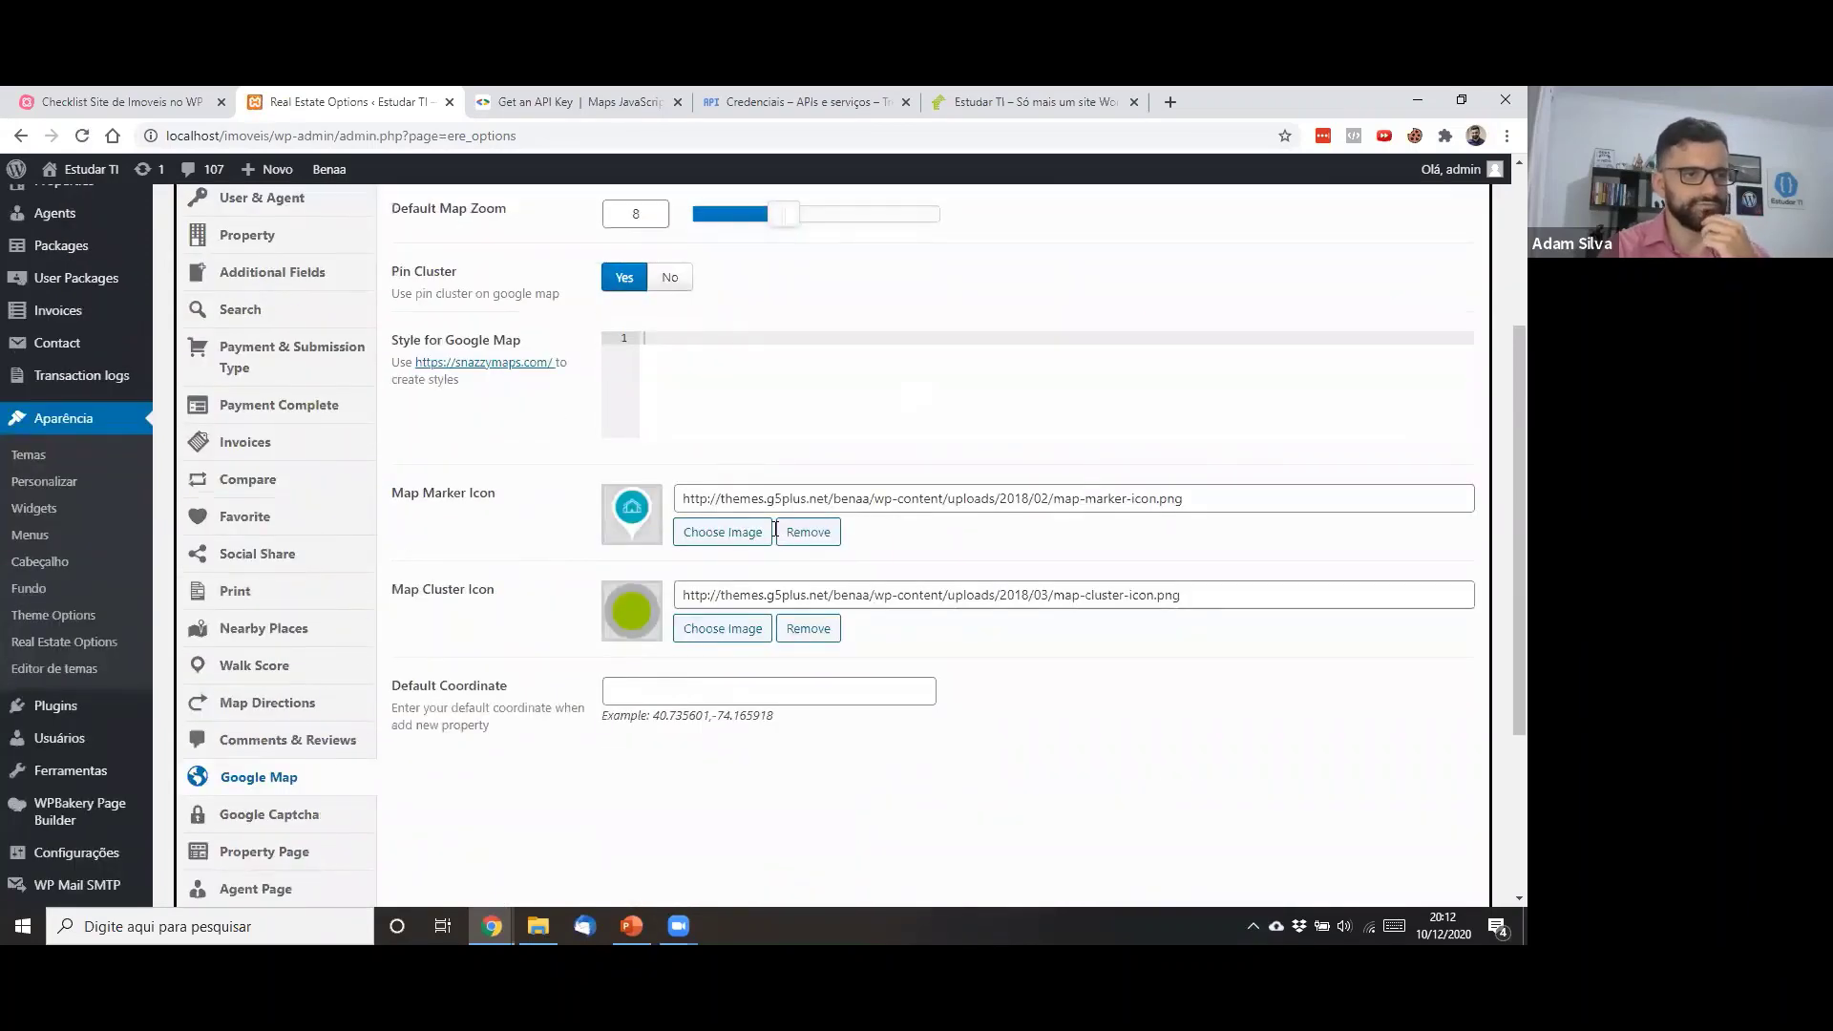
scroll(807, 448, "up", 2)
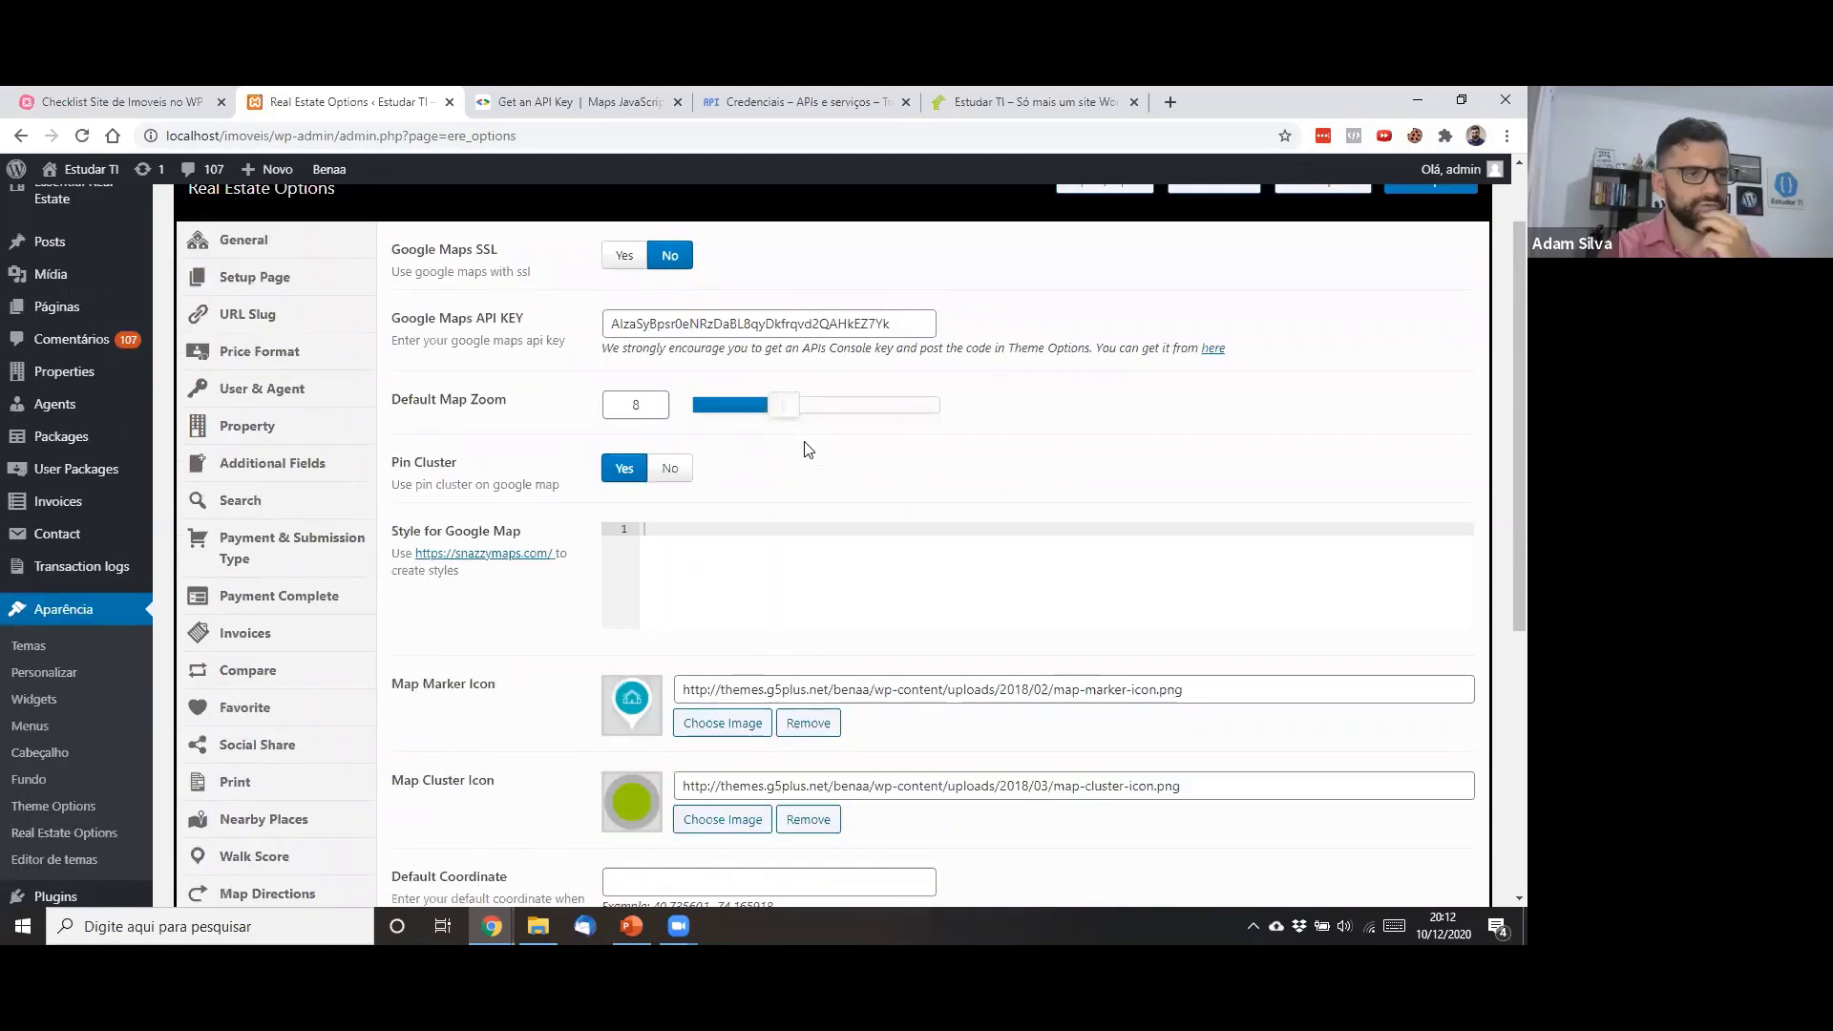
Set the Default Map Zoom to 12 in the Google Map settings
left_click_drag(392, 403, 508, 423)
left_click(509, 423)
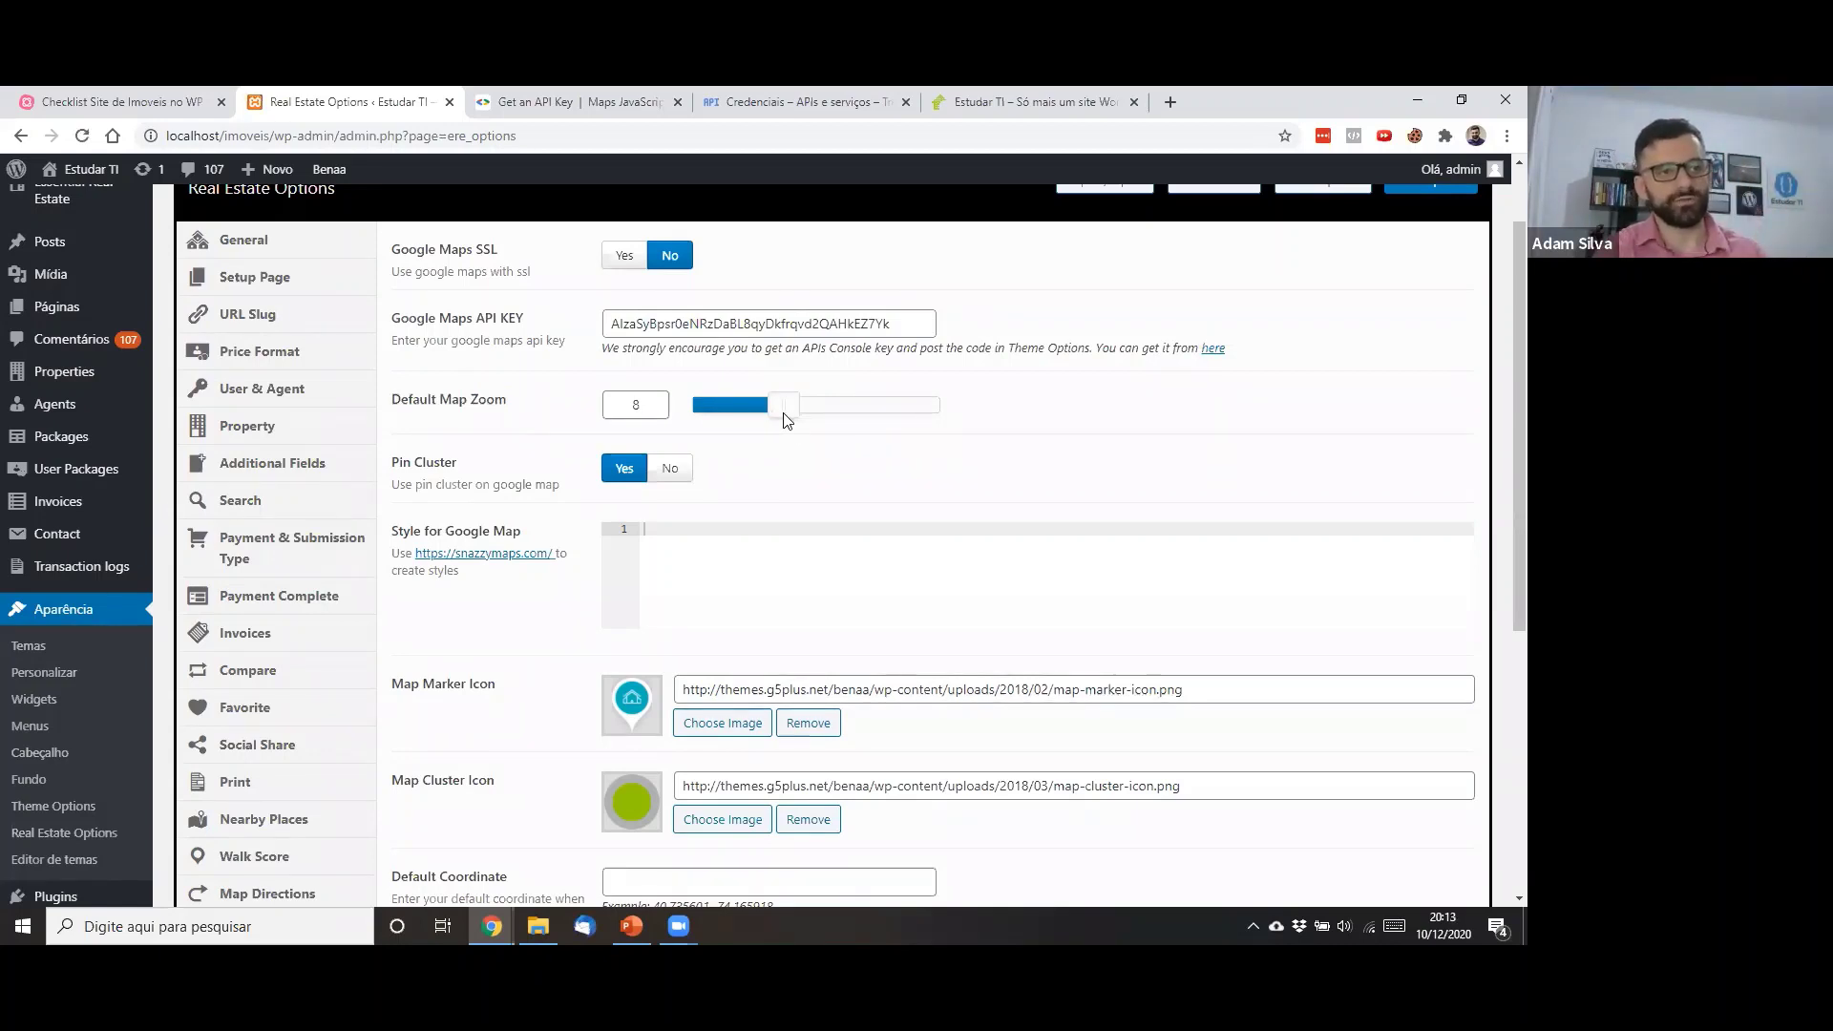
left_click_drag(782, 420, 839, 475)
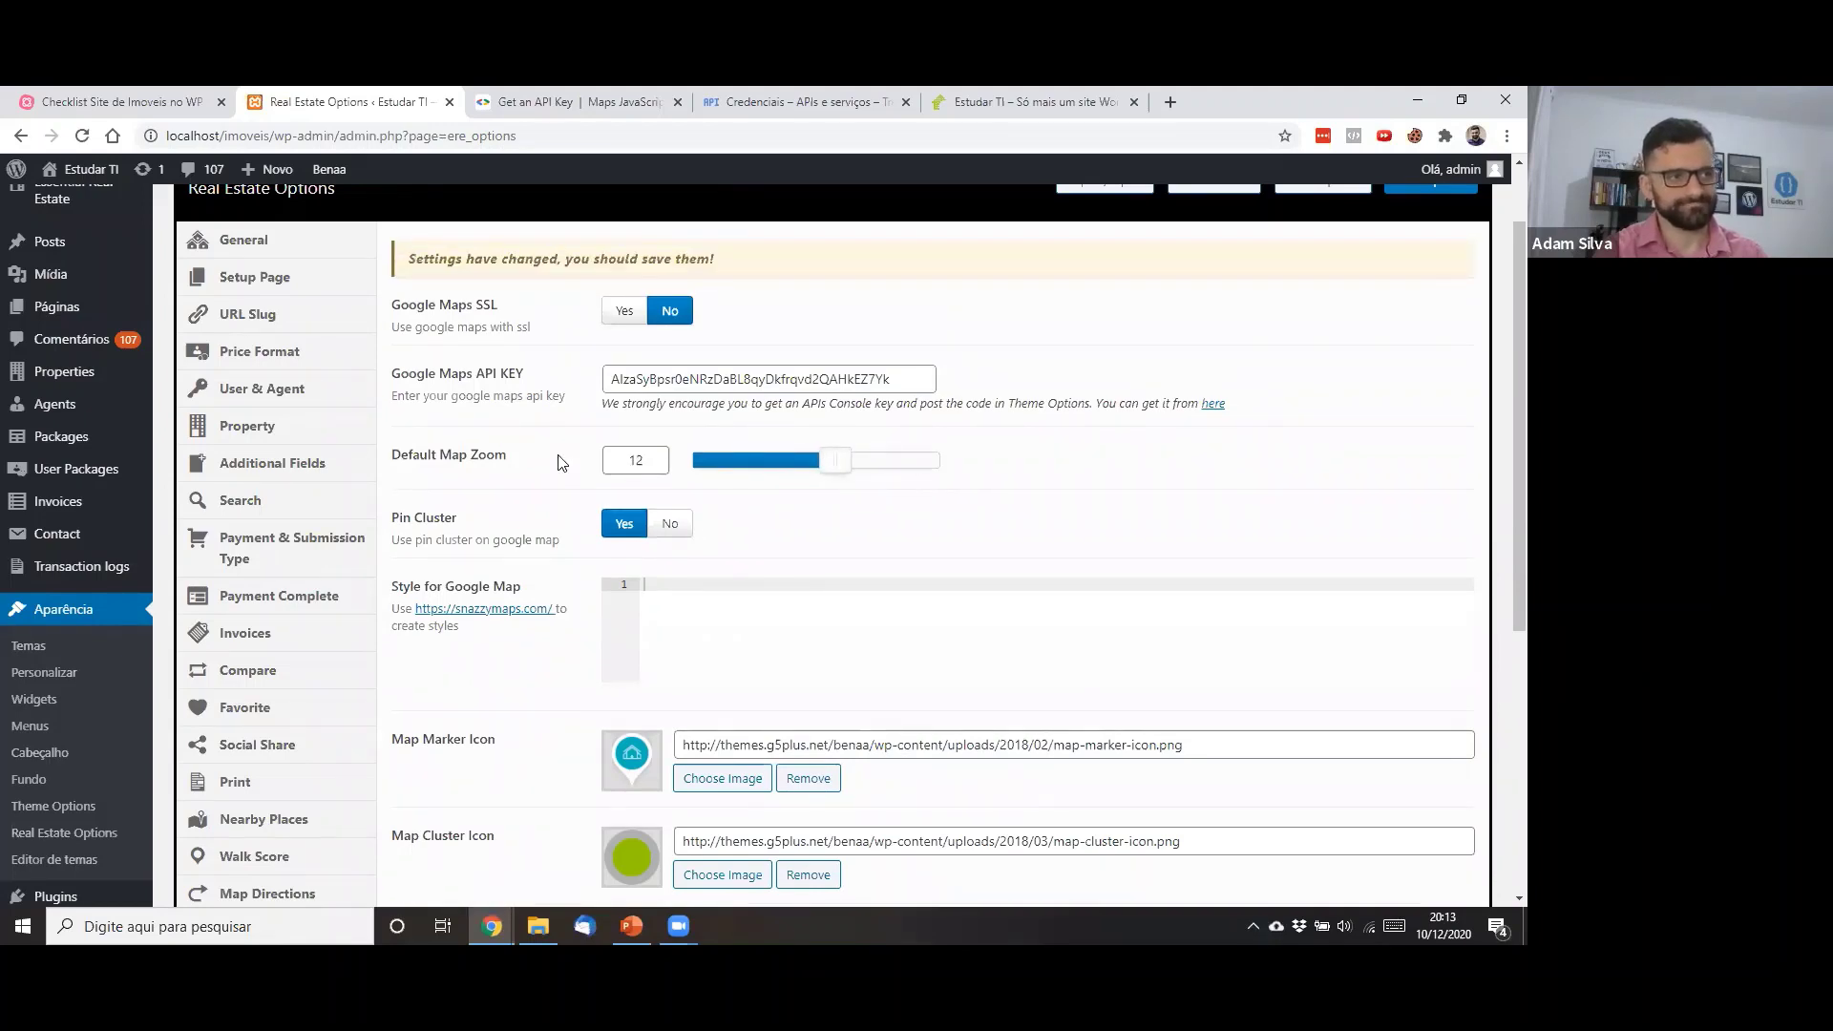
Check the remaining Google Map settings down to Default Coordinate, leaving that field empty, and save the options
scroll(563, 463, "down", 3)
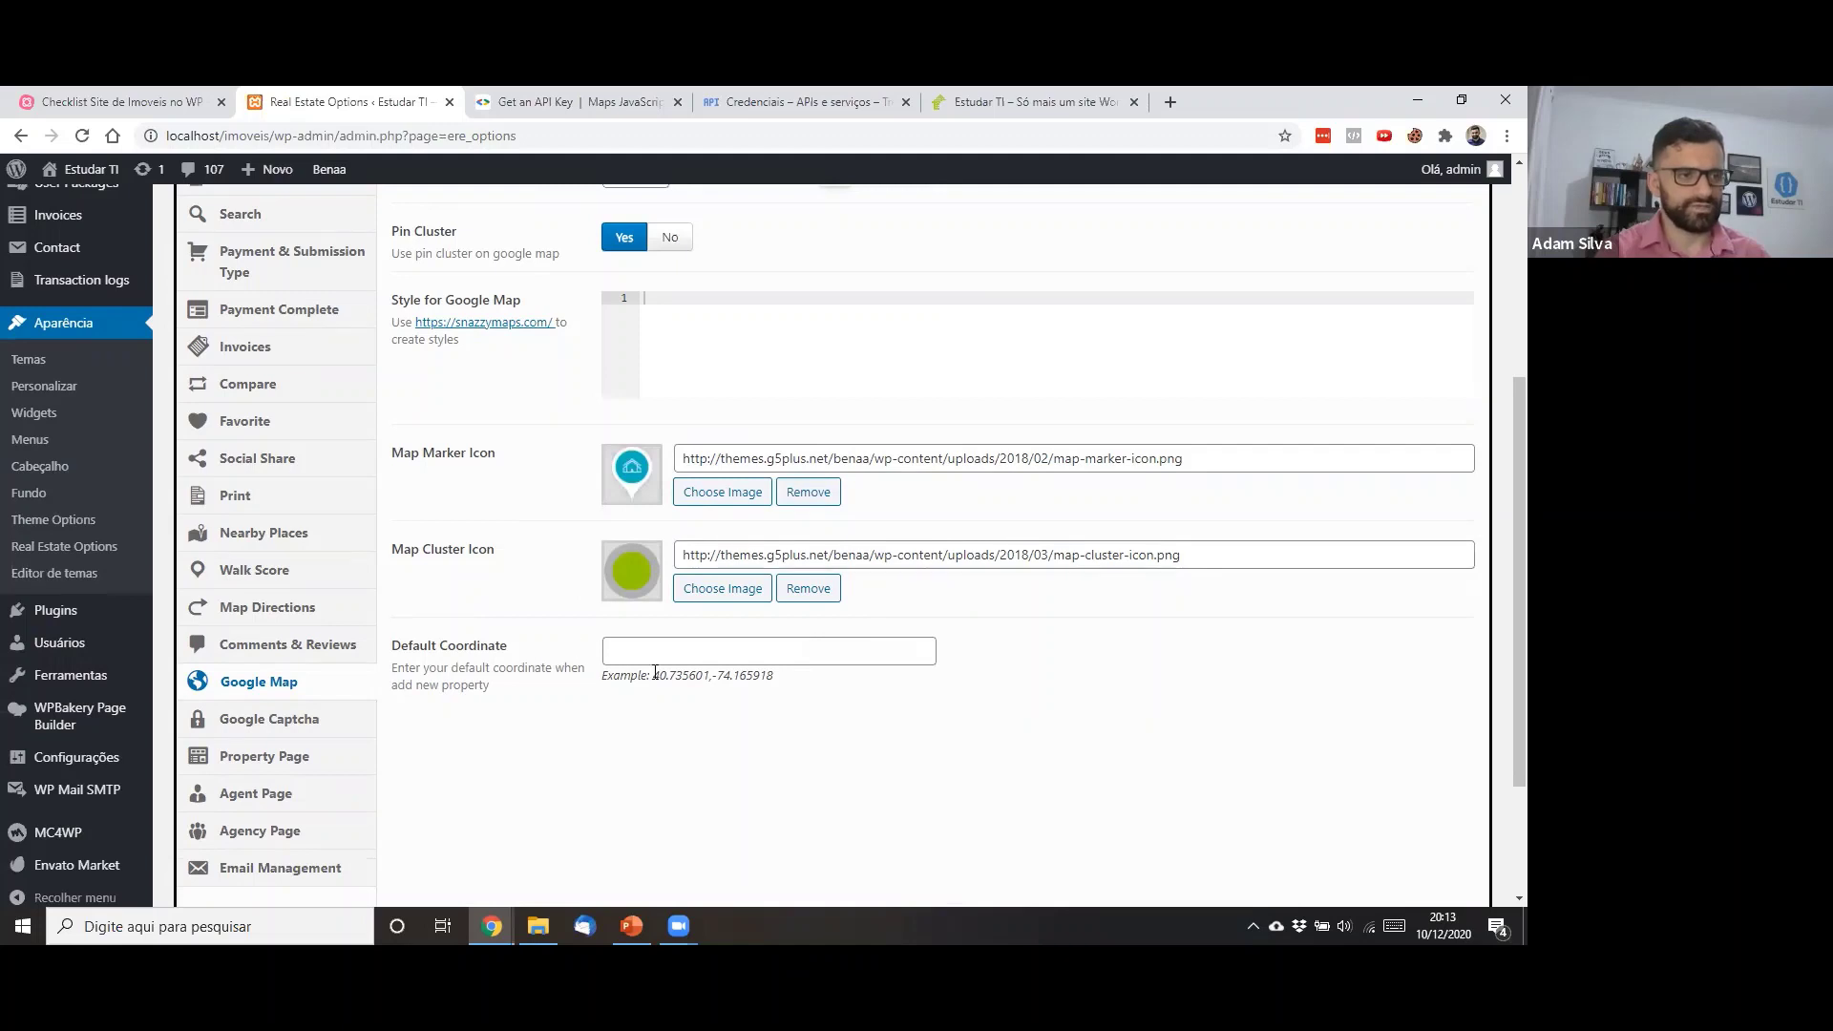
left_click(615, 653)
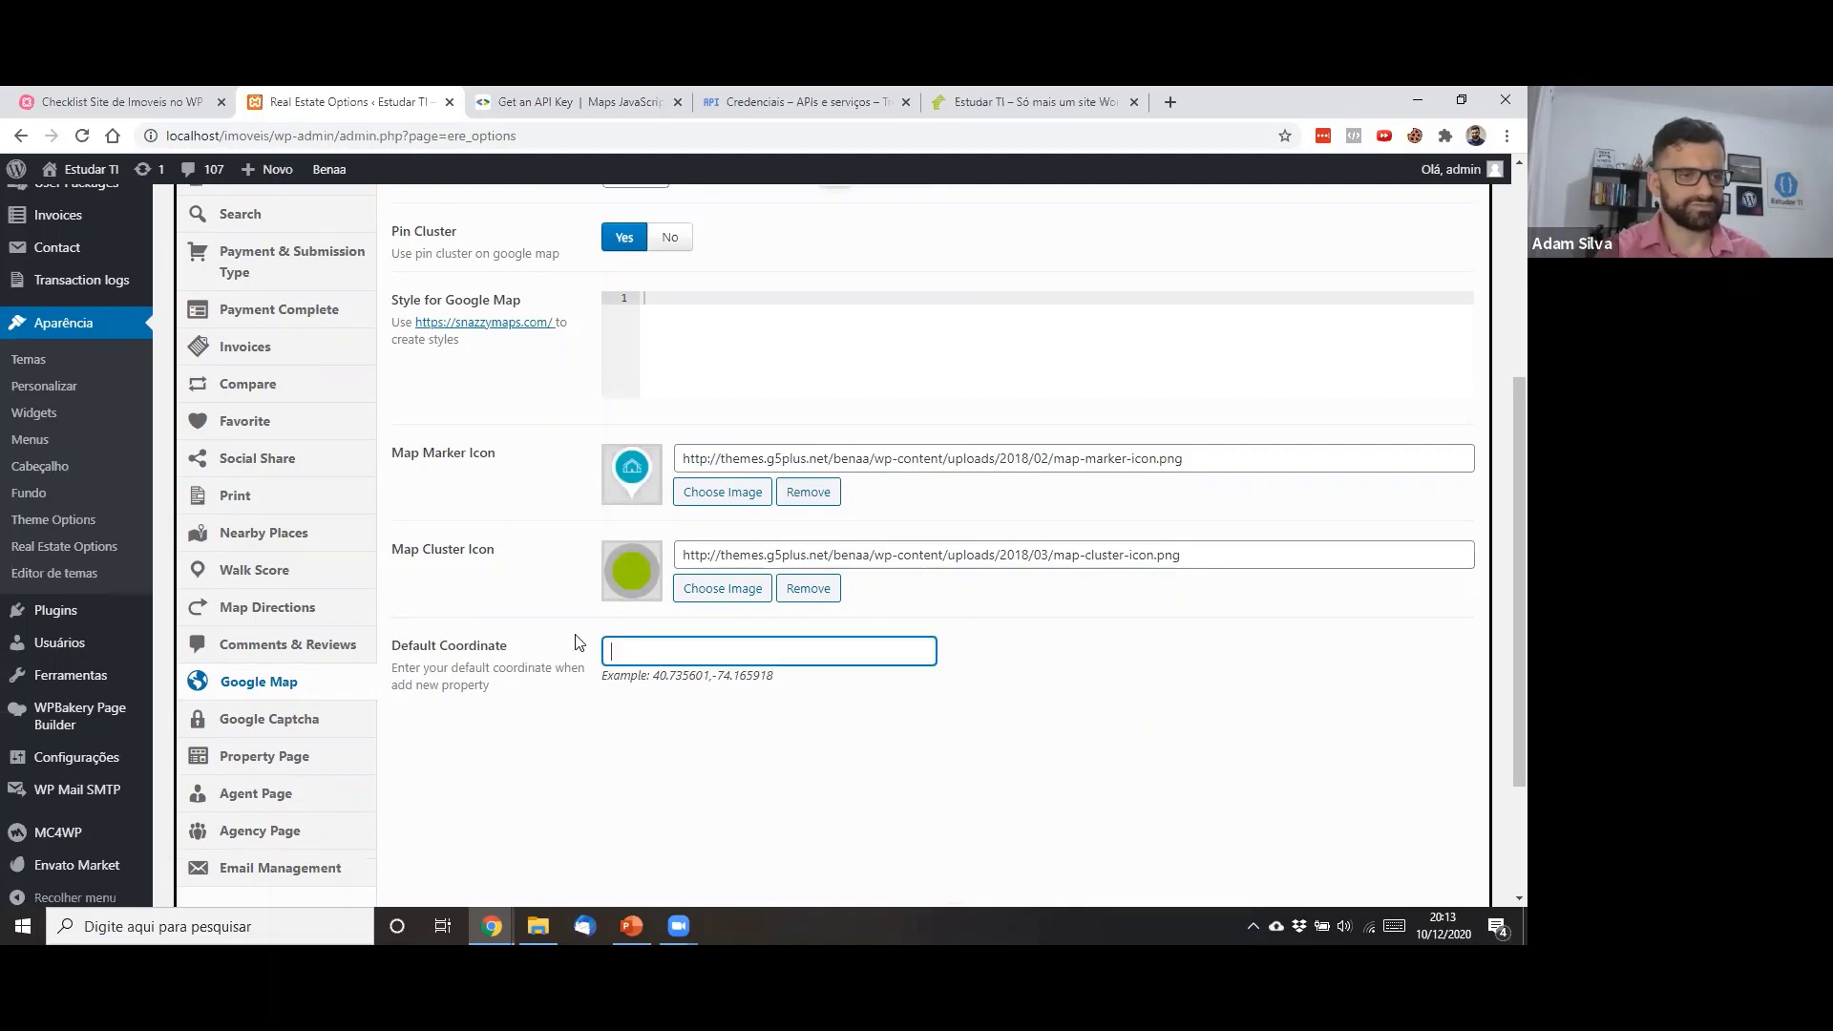
left_click(576, 641)
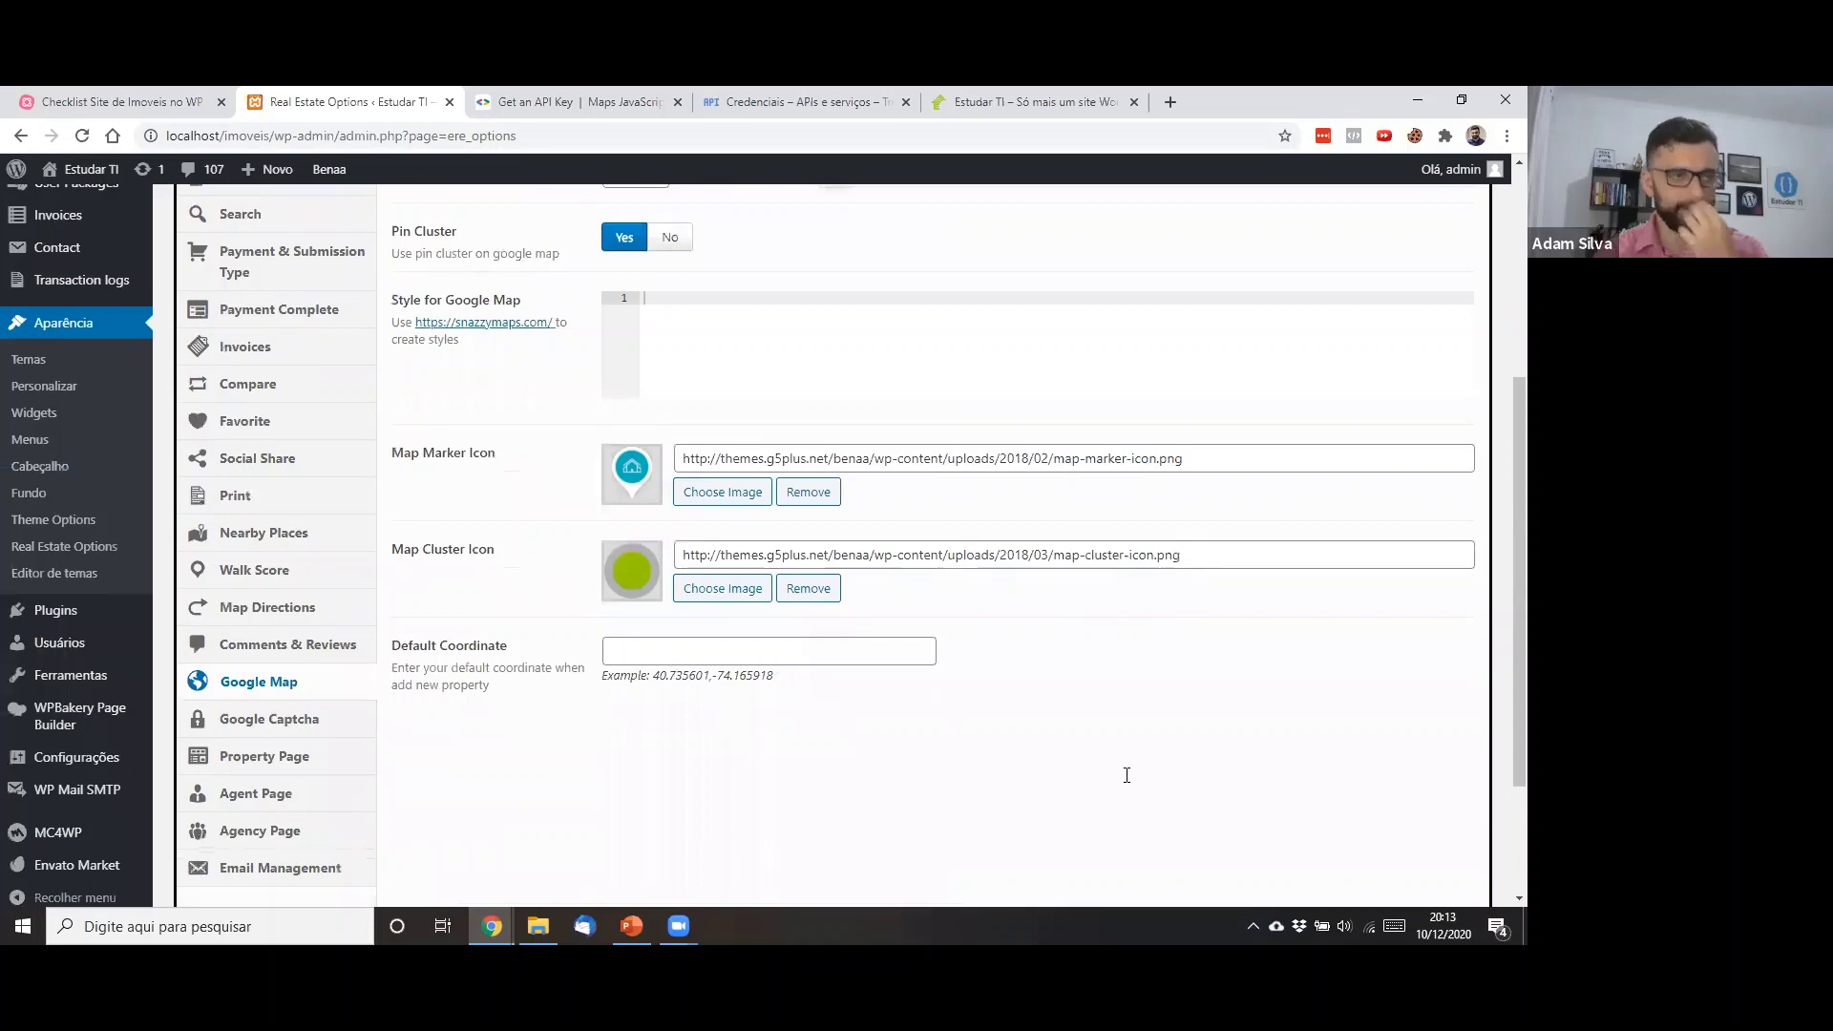
scroll(1126, 771, "down", 2)
scroll(1122, 754, "up", 3)
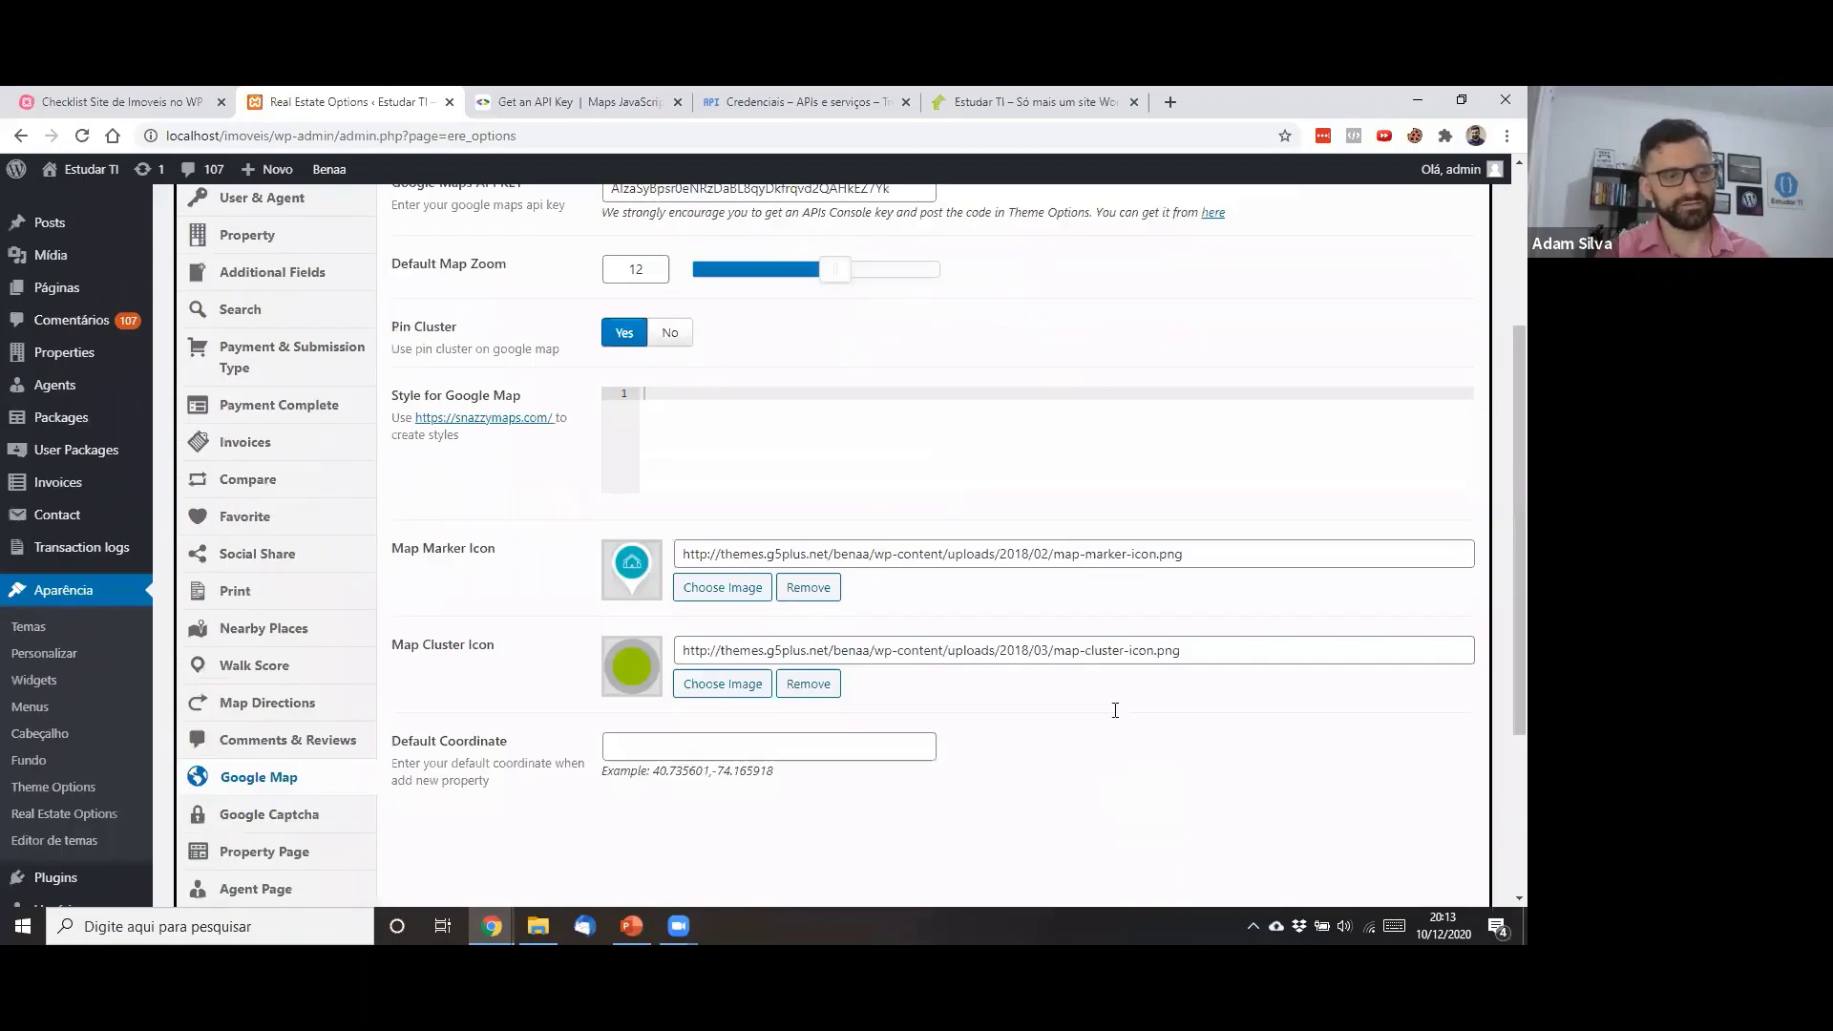
scroll(1115, 710, "up", 3)
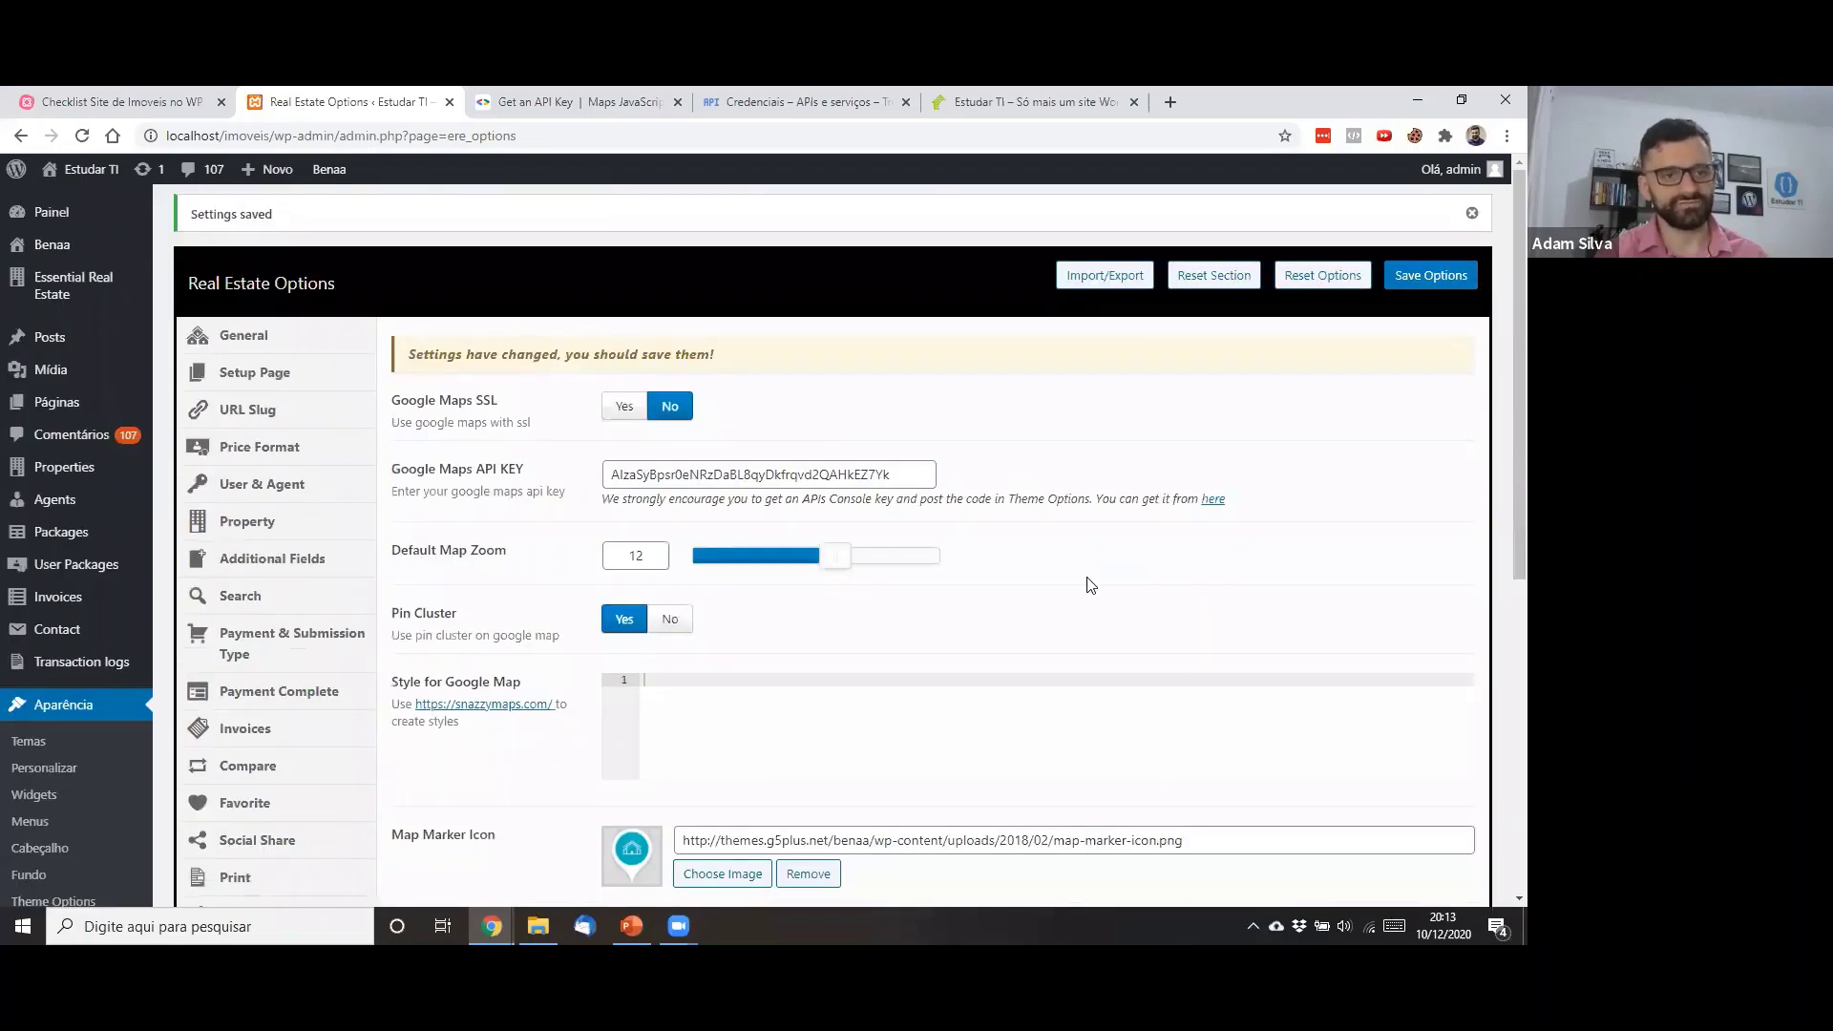
scroll(1092, 585, "down", 6)
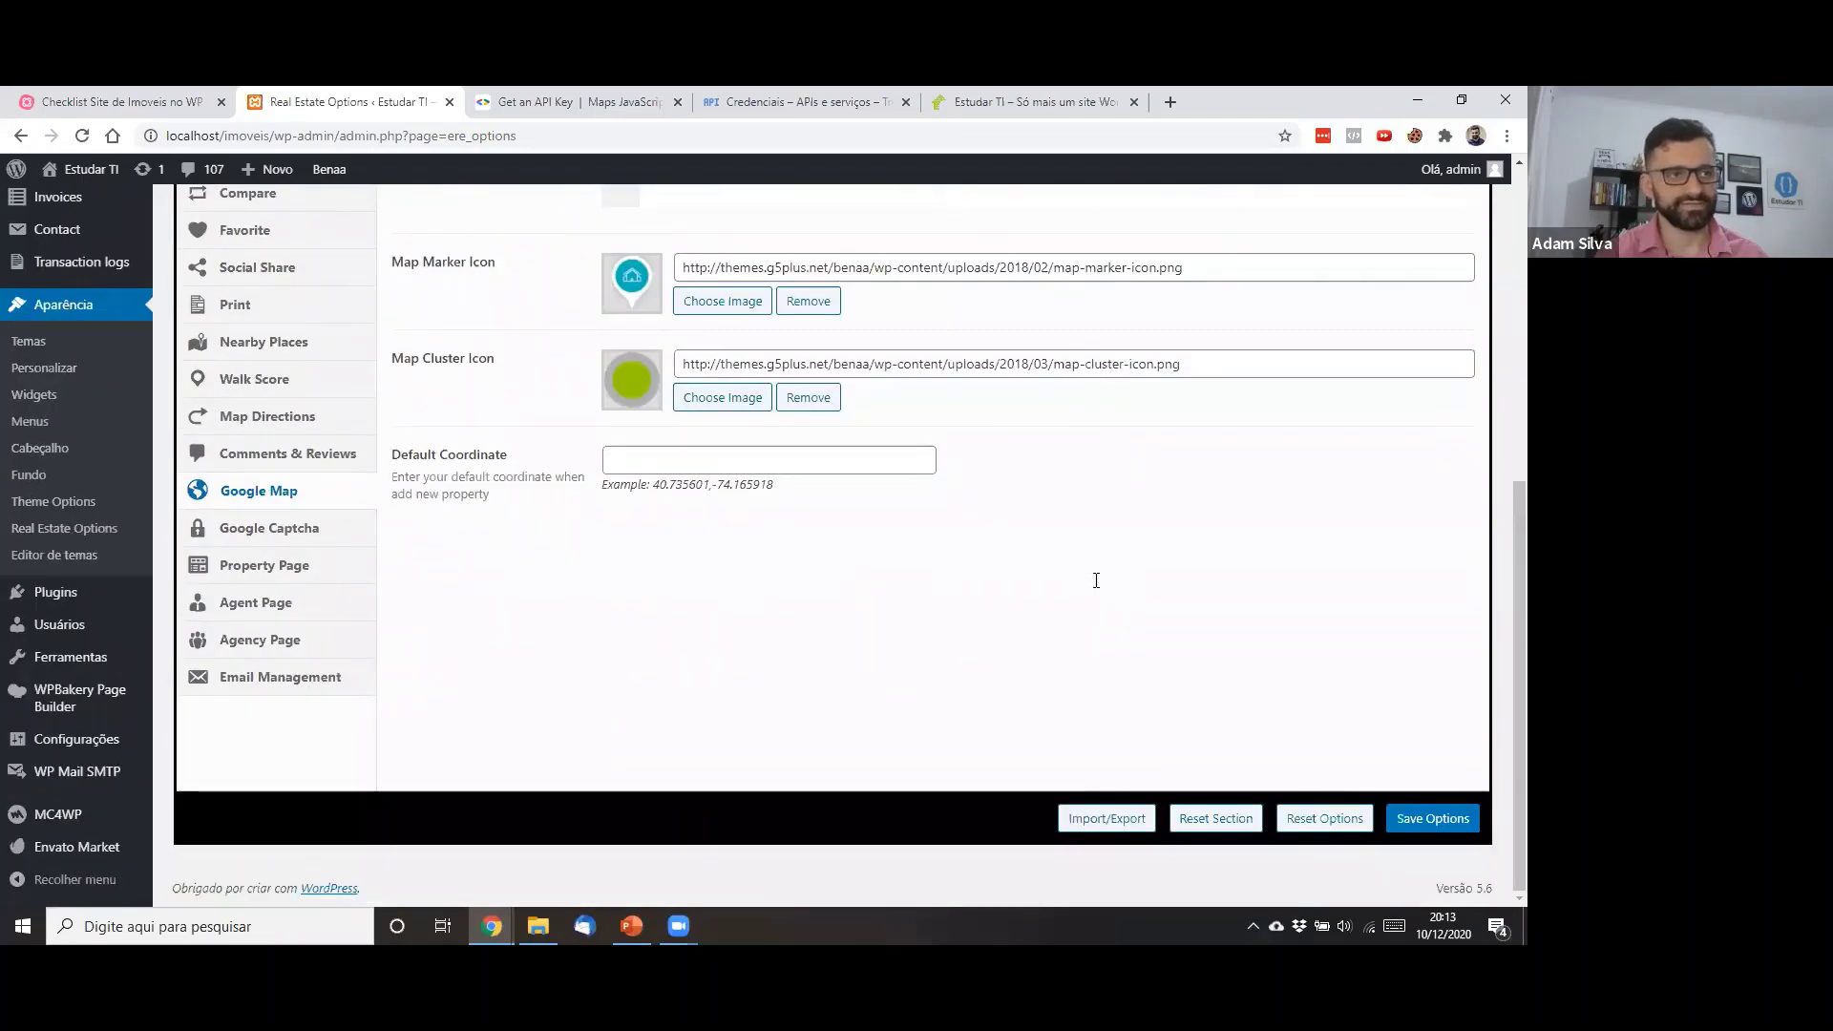
scroll(1418, 294, "up", 6)
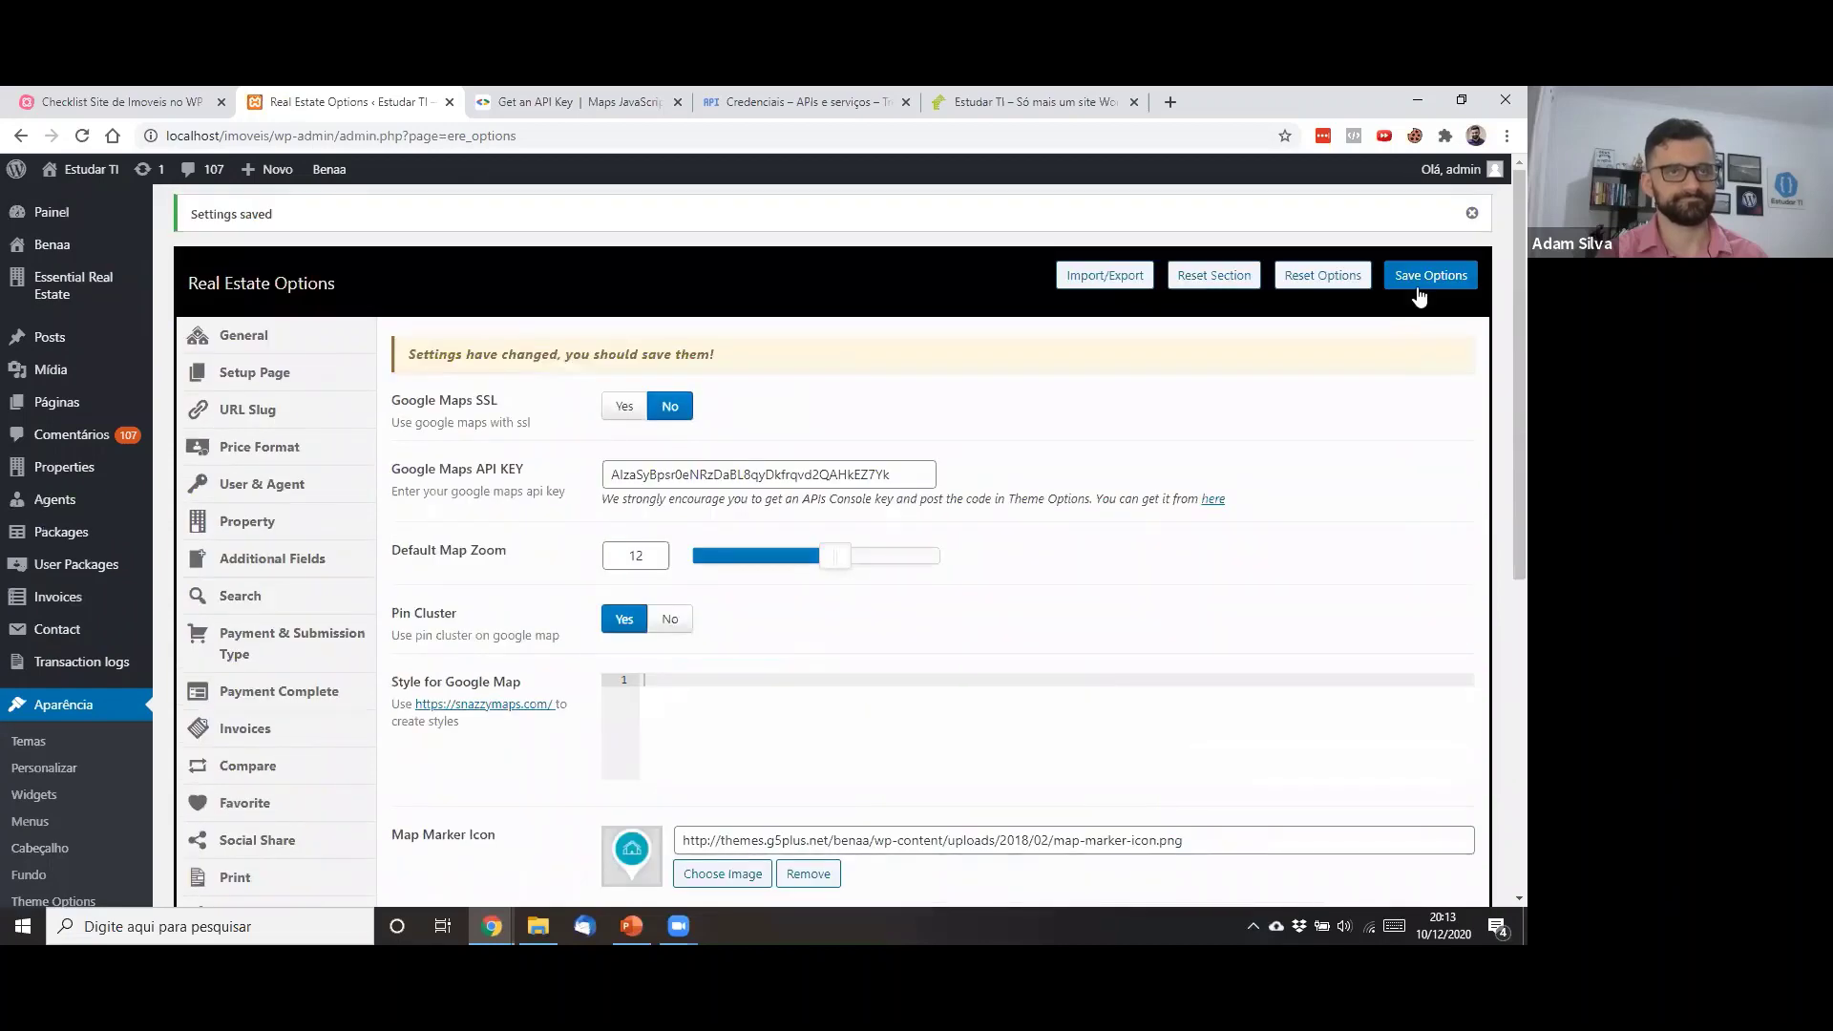
left_click(1417, 287)
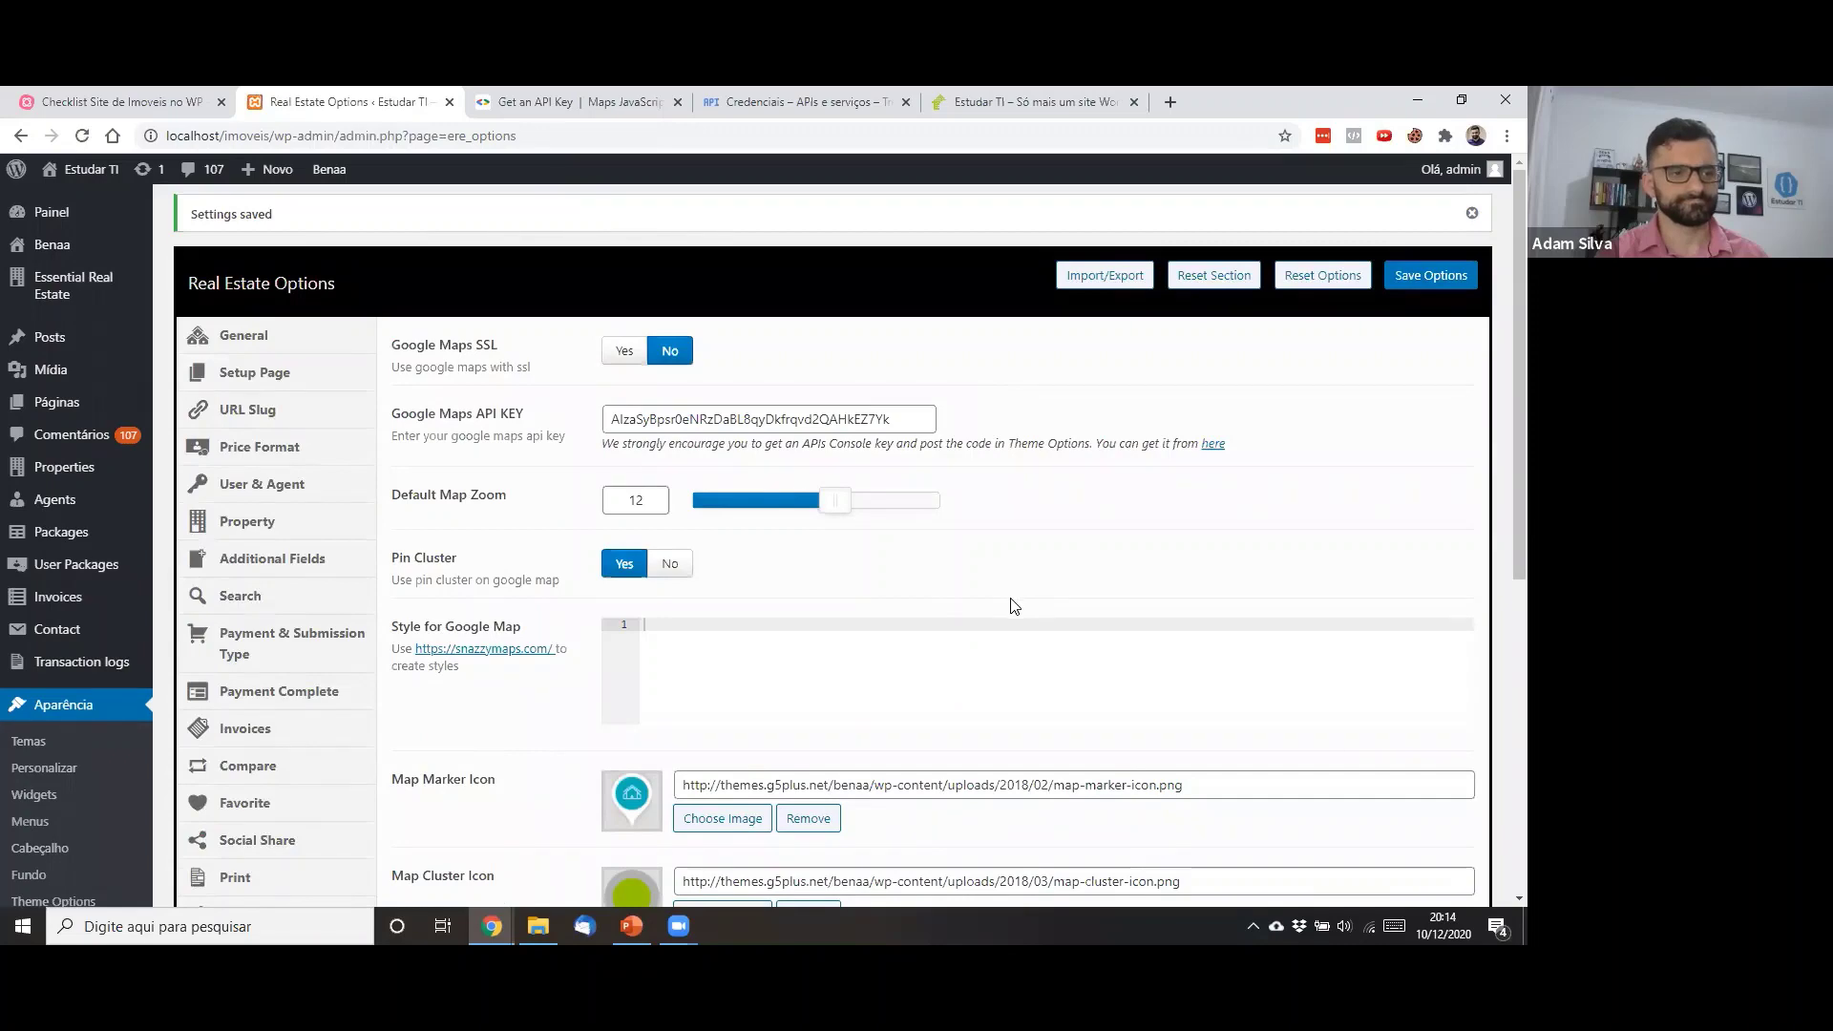
Switch to the MindMeister mind map "Checklist Site de Imoveis no WP" to view the project checklist
scroll(1010, 605, "up", 6)
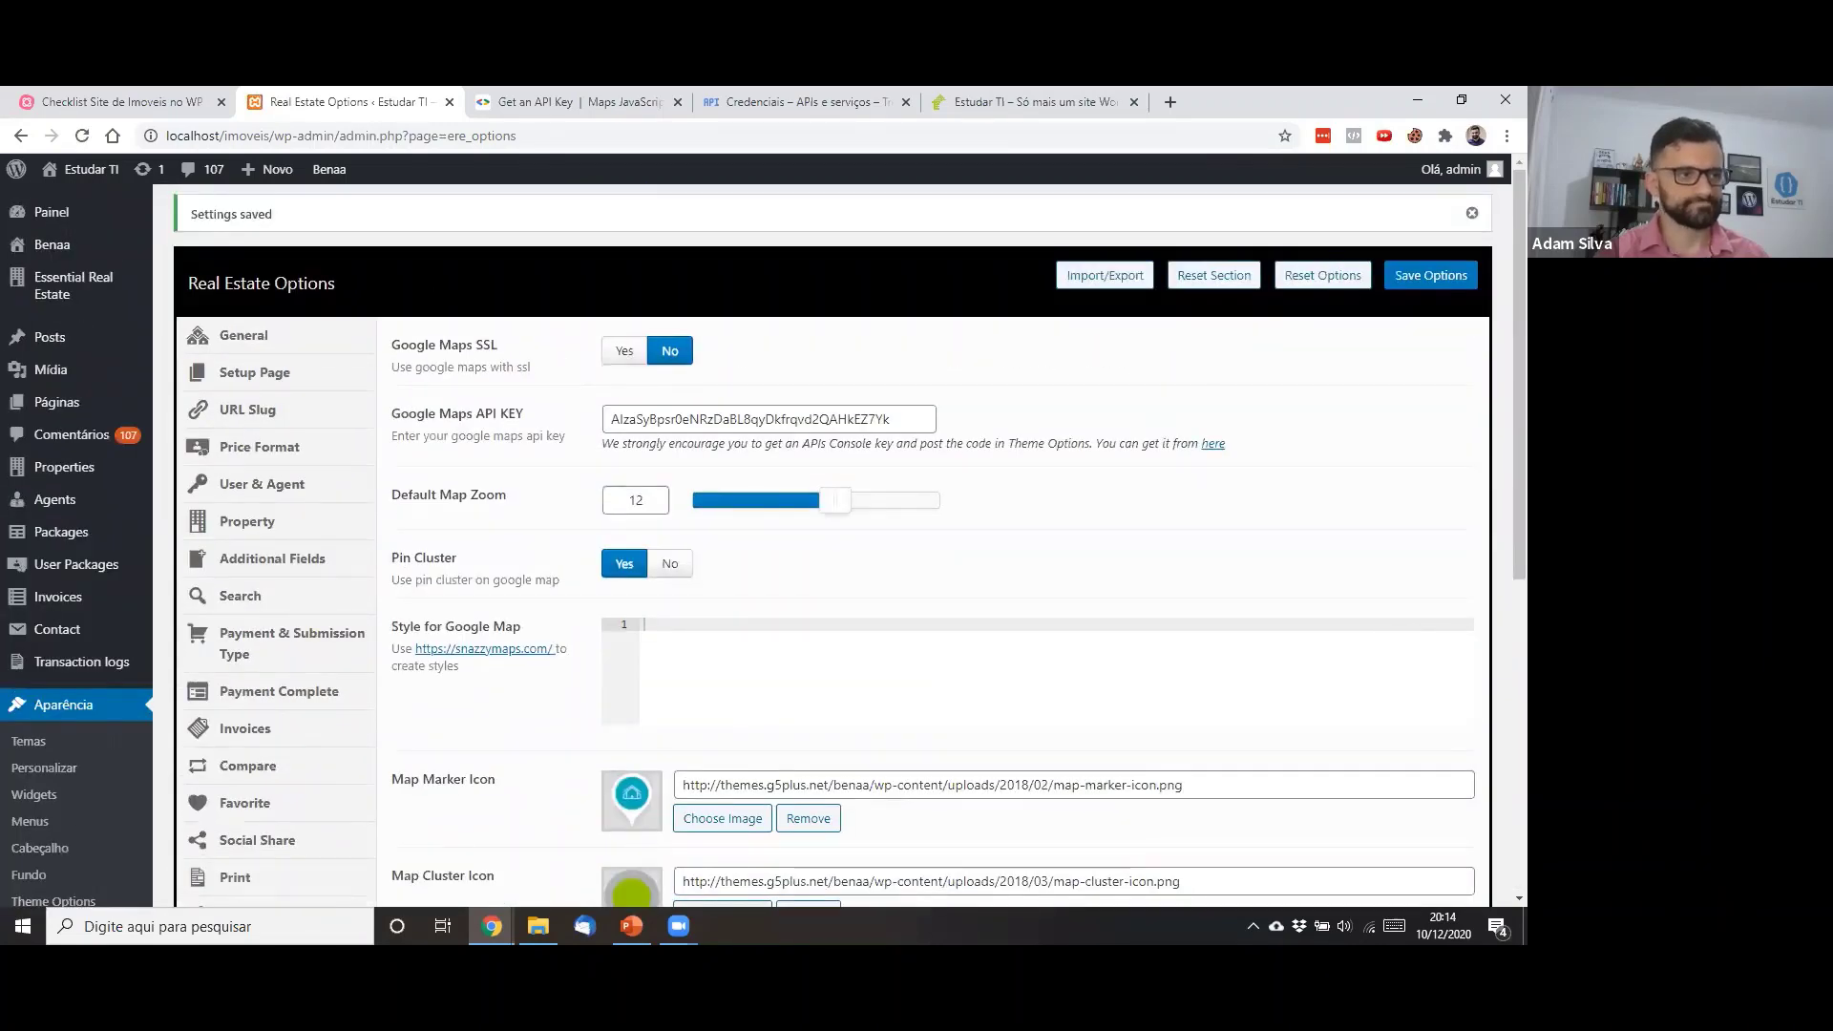
left_click(130, 94)
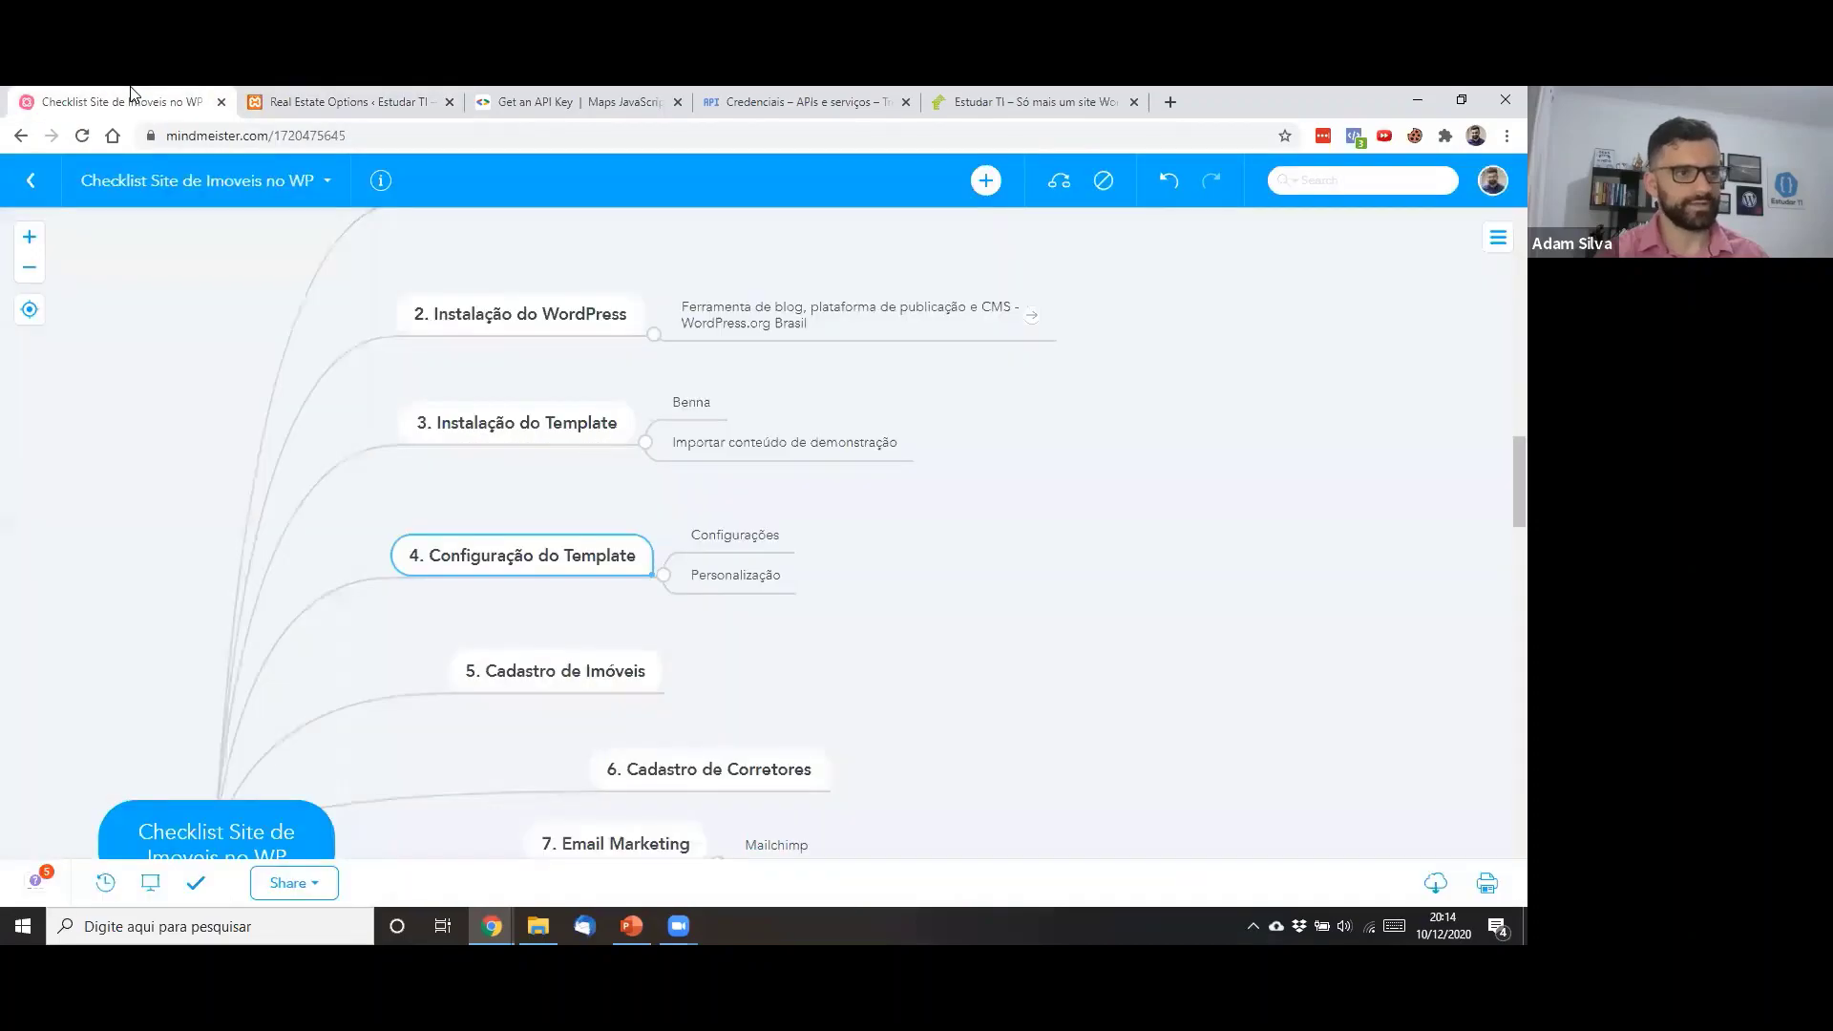